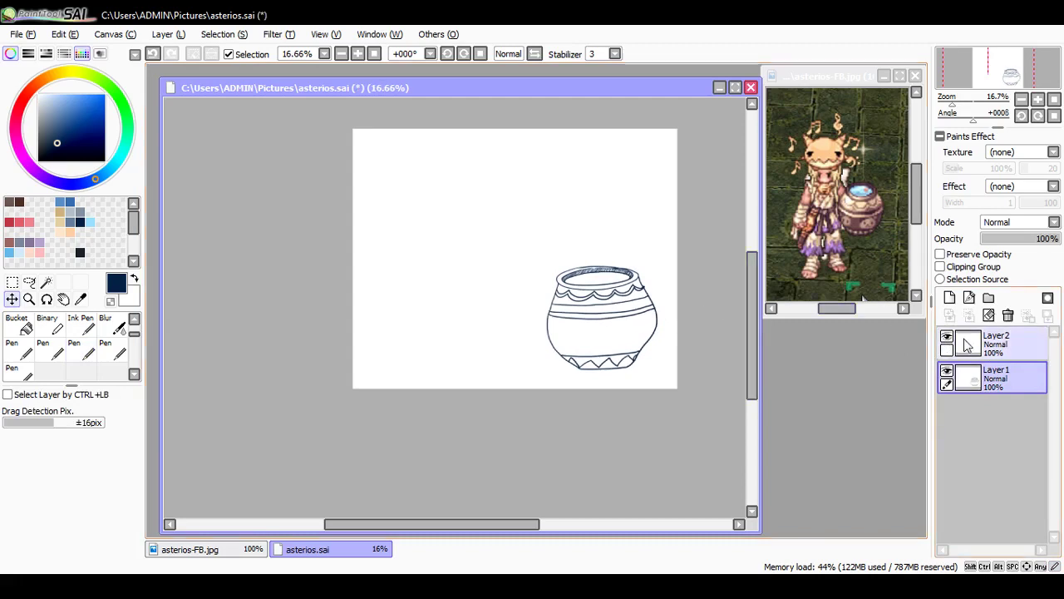
Step: Move the pot sketch on Layer1 to the lower-left area of the canvas and make Layer2 the active layer
mouse_move(606, 318)
left_mouse_down()
mouse_move(420, 303)
mouse_move(438, 312)
left_mouse_up()
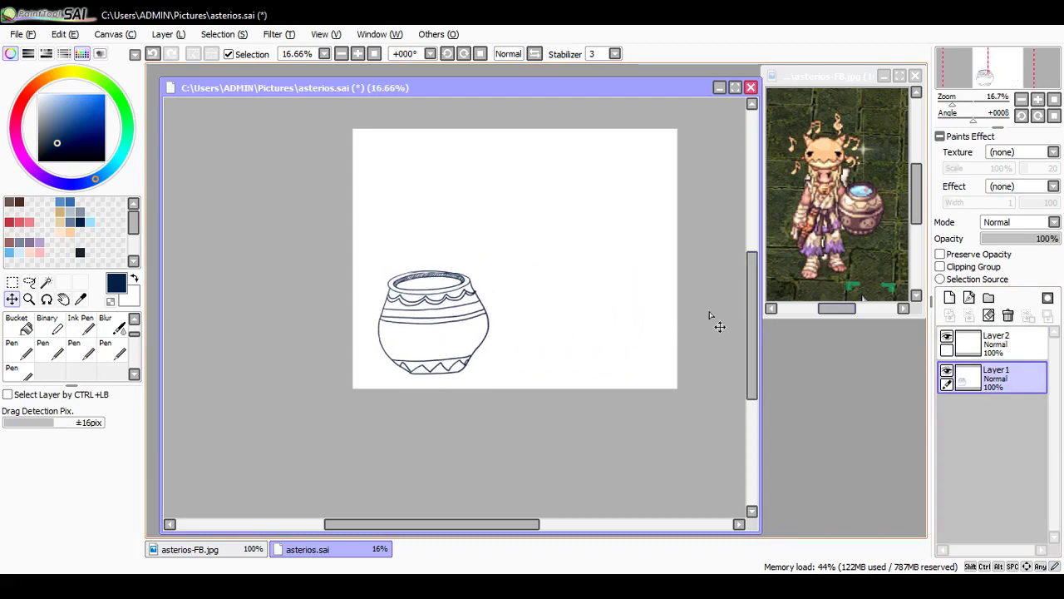
left_click(993, 349)
scroll(611, 292, "up", 1)
scroll(607, 203, "up", 1)
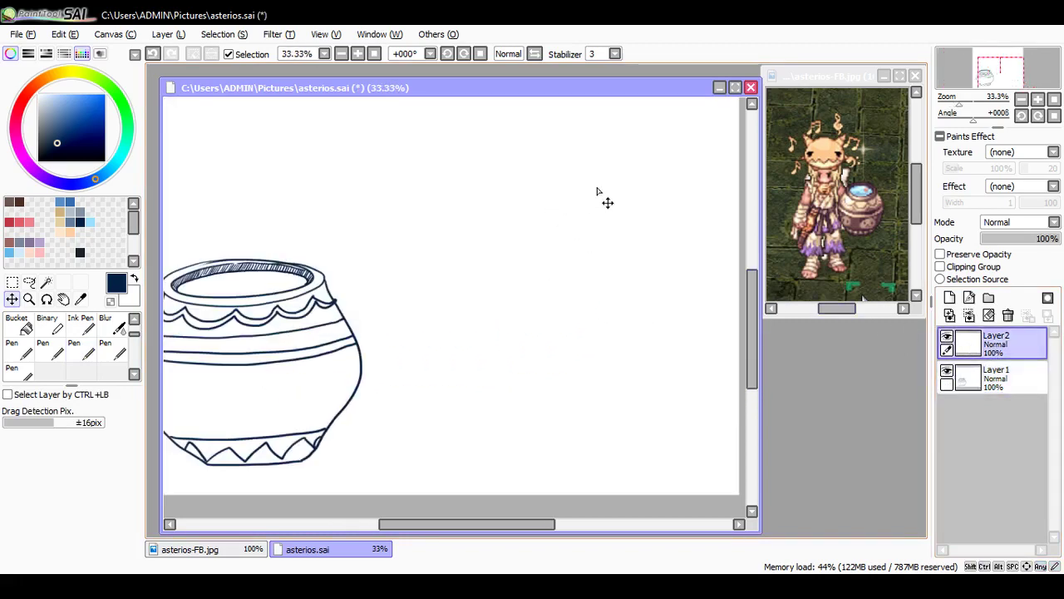
Step: Narrow the asterios-FB.jpg reference window and enlarge the asterios.sai canvas window to fill the freed space
left_click(769, 303)
left_click_drag(768, 304, 851, 309)
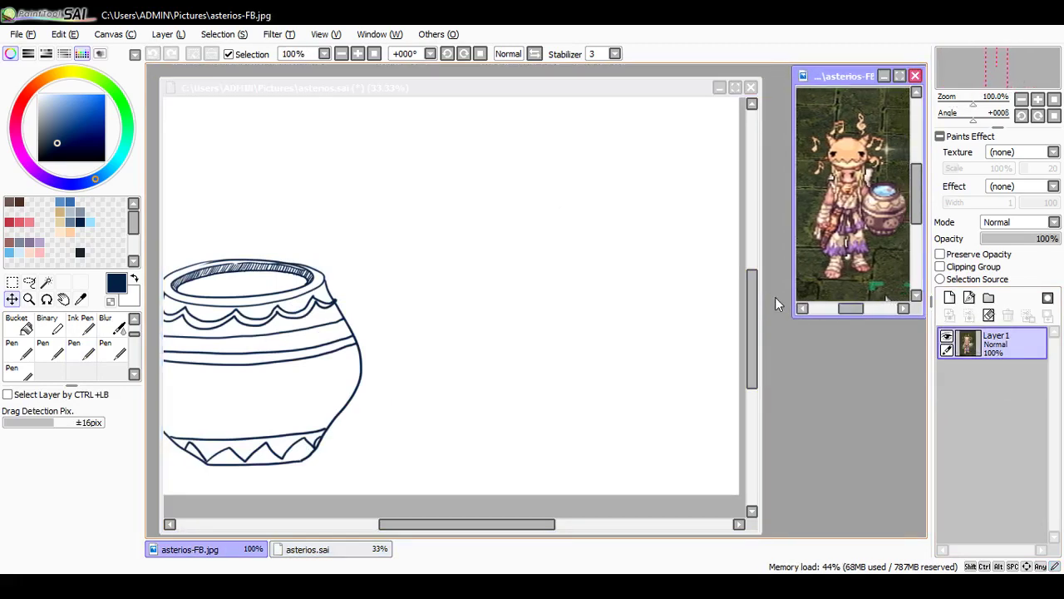
left_click_drag(765, 309, 804, 326)
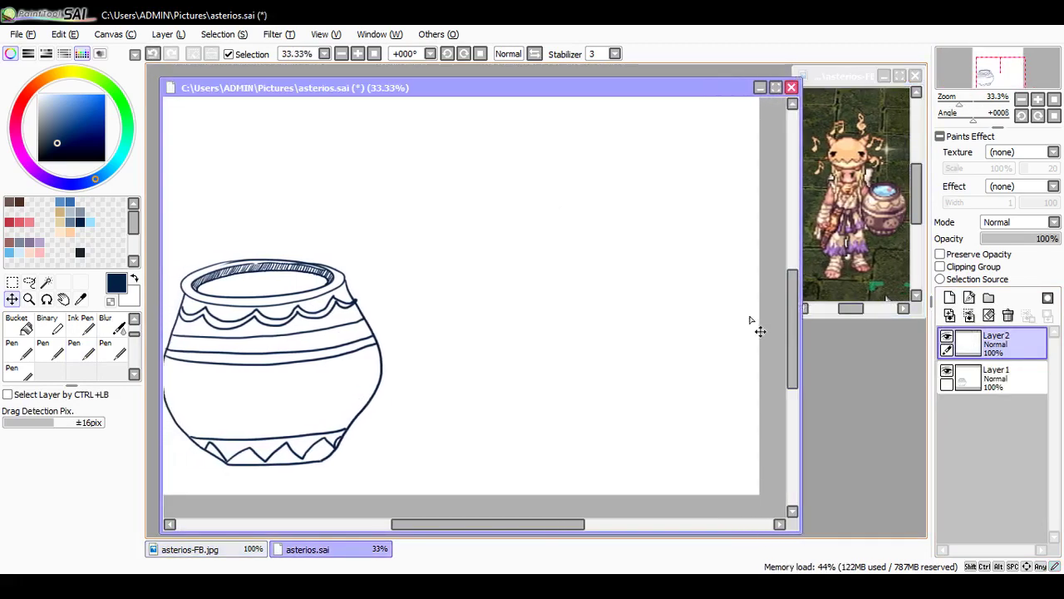
left_click_drag(156, 286, 148, 283)
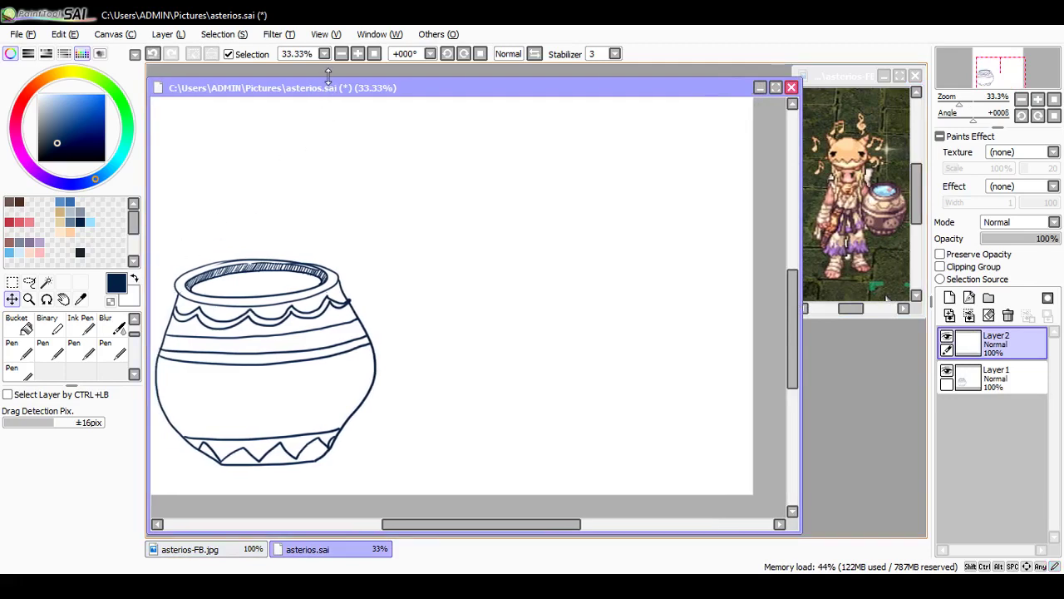
left_click_drag(328, 75, 329, 62)
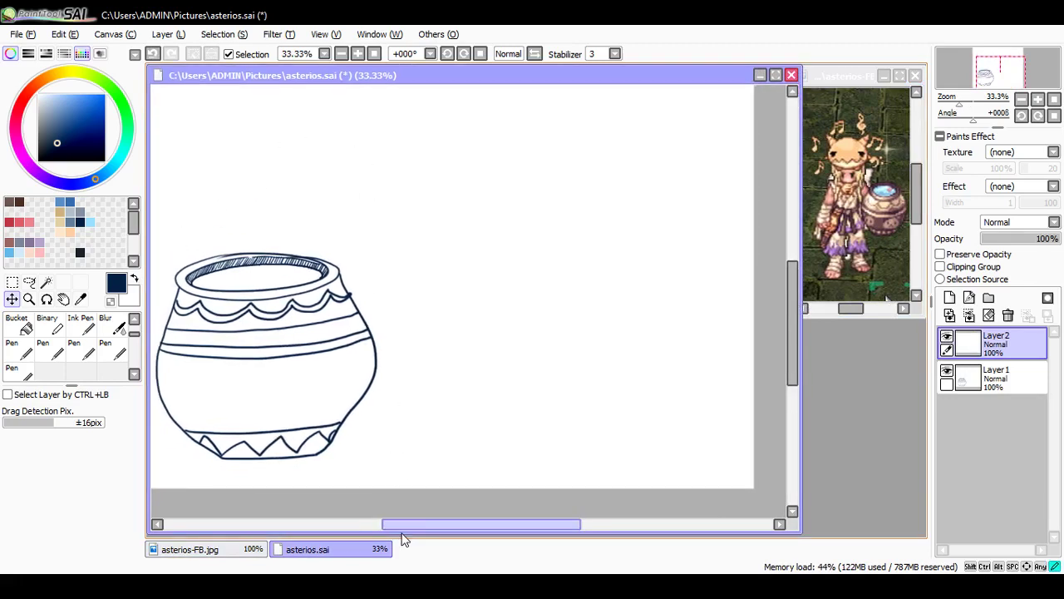
left_click_drag(405, 535, 405, 537)
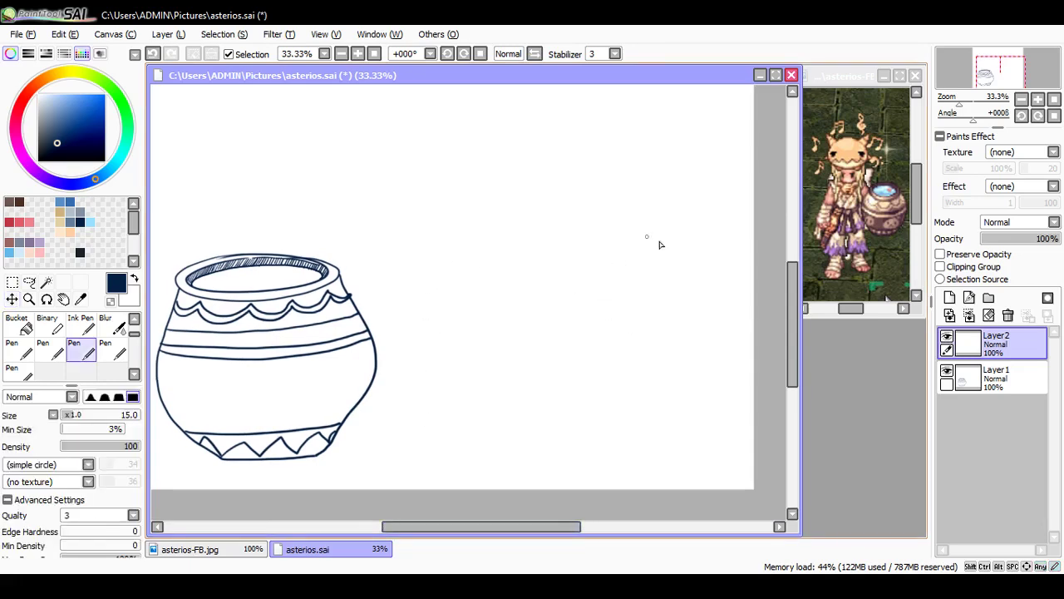
left_click_drag(794, 313, 790, 292)
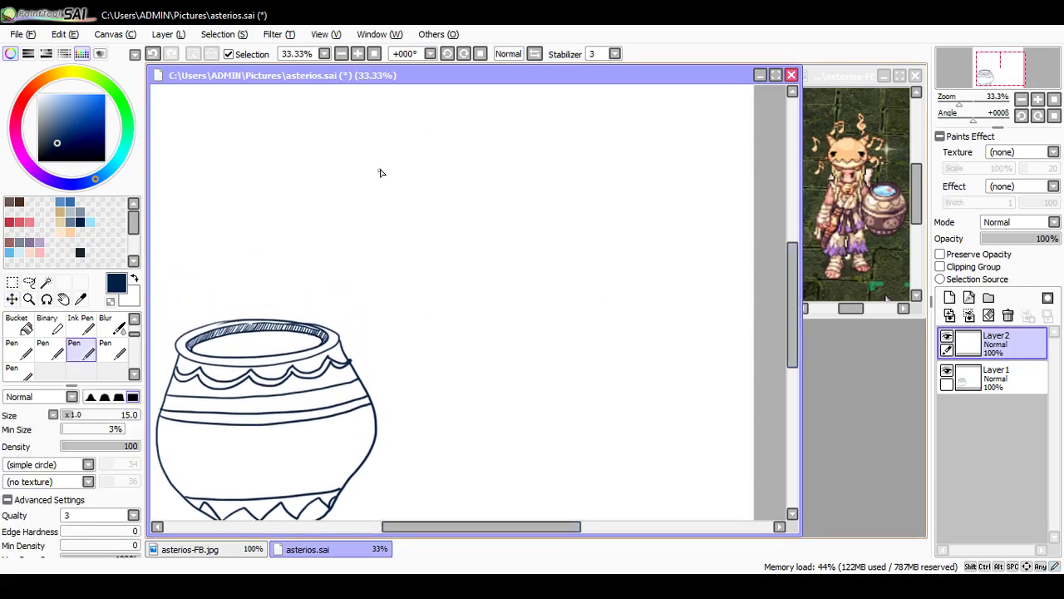
scroll(395, 148, "up", 1)
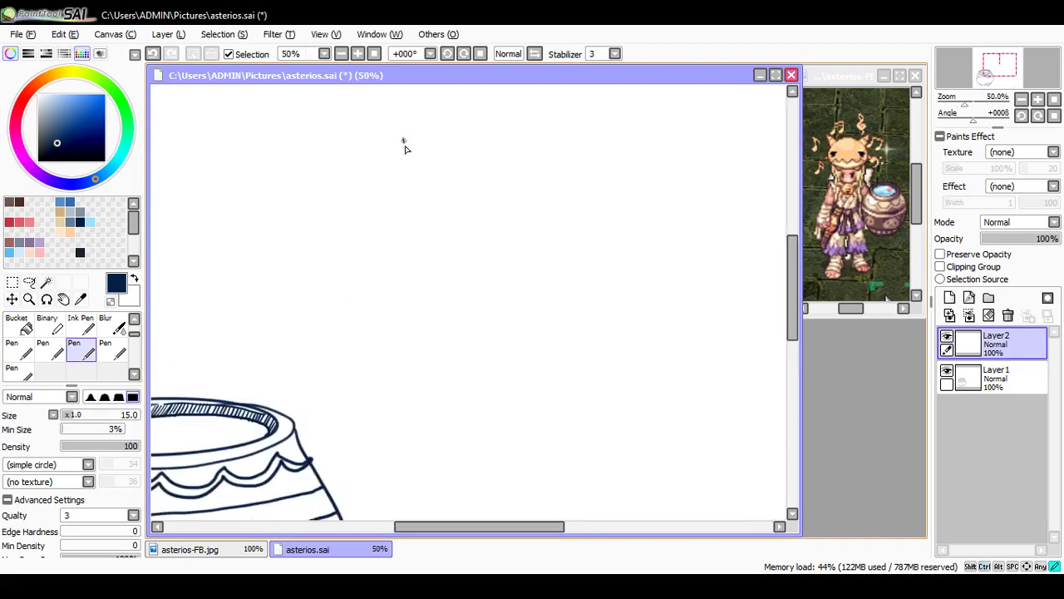
left_click_drag(403, 138, 387, 190)
key("ctrl+z")
mouse_move(383, 136)
left_mouse_down()
mouse_move(395, 217)
mouse_move(398, 197)
mouse_move(404, 205)
mouse_move(398, 198)
mouse_move(390, 218)
mouse_move(452, 241)
left_mouse_up()
key("ctrl+z")
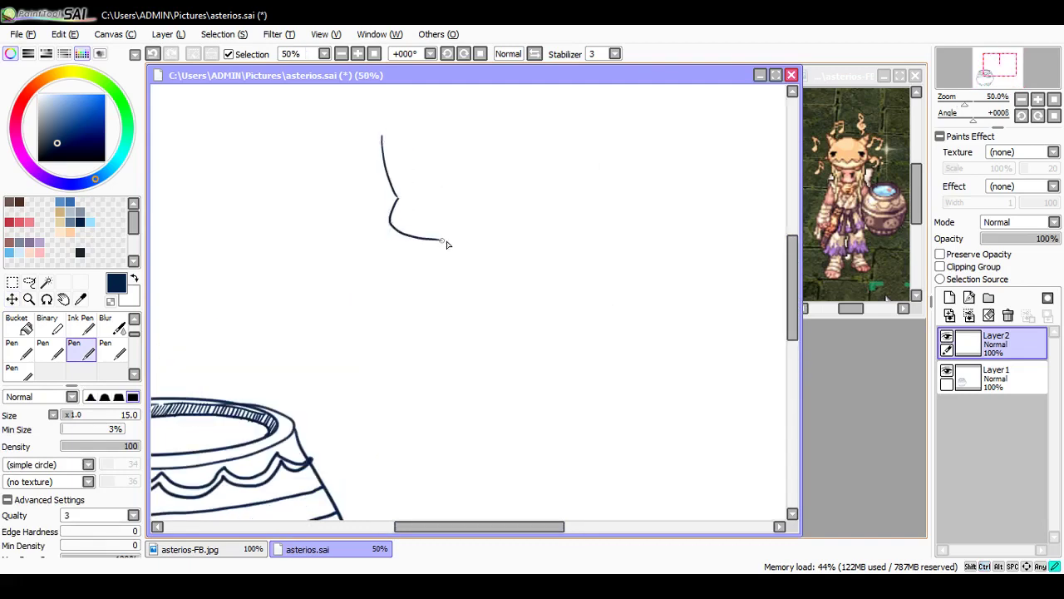
key("ctrl+z")
key("ctrl+z")
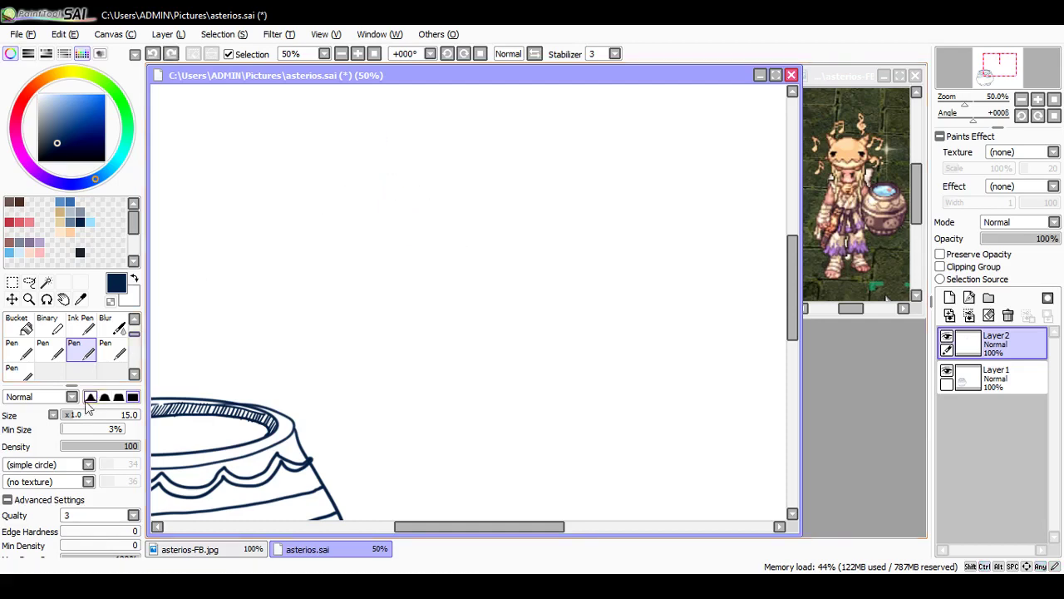
left_click_drag(350, 134, 381, 278)
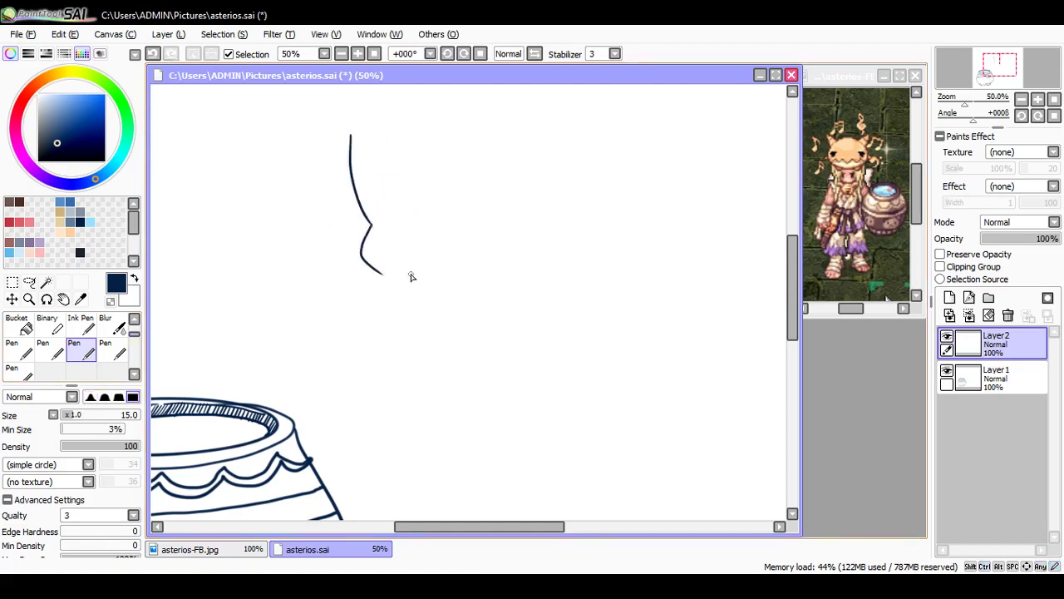
key("ctrl+z")
key("ctrl+z")
Step: Set the pen size to 20 and test it with a trial stroke of the facial profile, removing the stroke
left_click(84, 418)
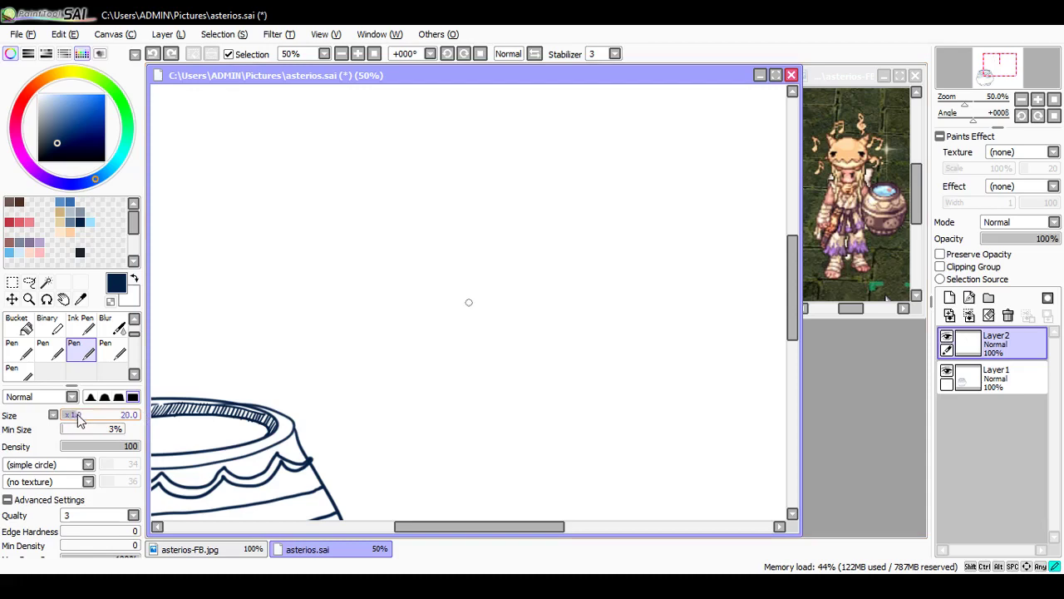
mouse_move(362, 137)
left_mouse_down()
mouse_move(387, 290)
mouse_move(406, 297)
left_mouse_up()
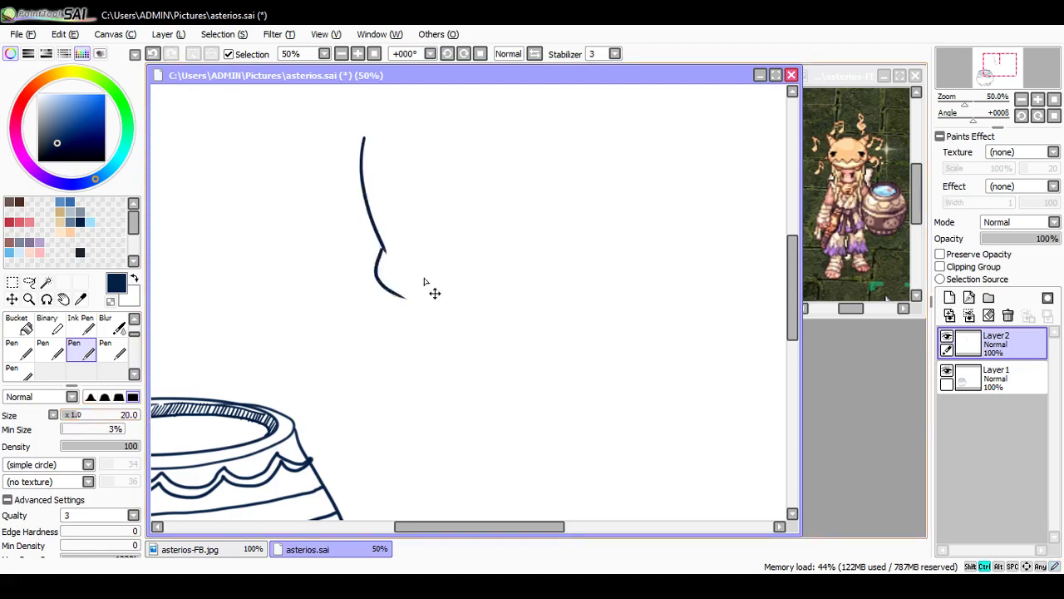
key("ctrl+z")
key("ctrl+z")
mouse_move(361, 130)
left_mouse_down()
mouse_move(353, 183)
mouse_move(382, 255)
mouse_move(446, 281)
left_mouse_up()
key("ctrl+z")
key("ctrl+z")
mouse_move(379, 240)
left_mouse_down()
mouse_move(439, 288)
mouse_move(505, 274)
left_mouse_up()
key("ctrl+z")
left_click_drag(380, 238, 446, 308)
key("ctrl+z")
key("ctrl+z")
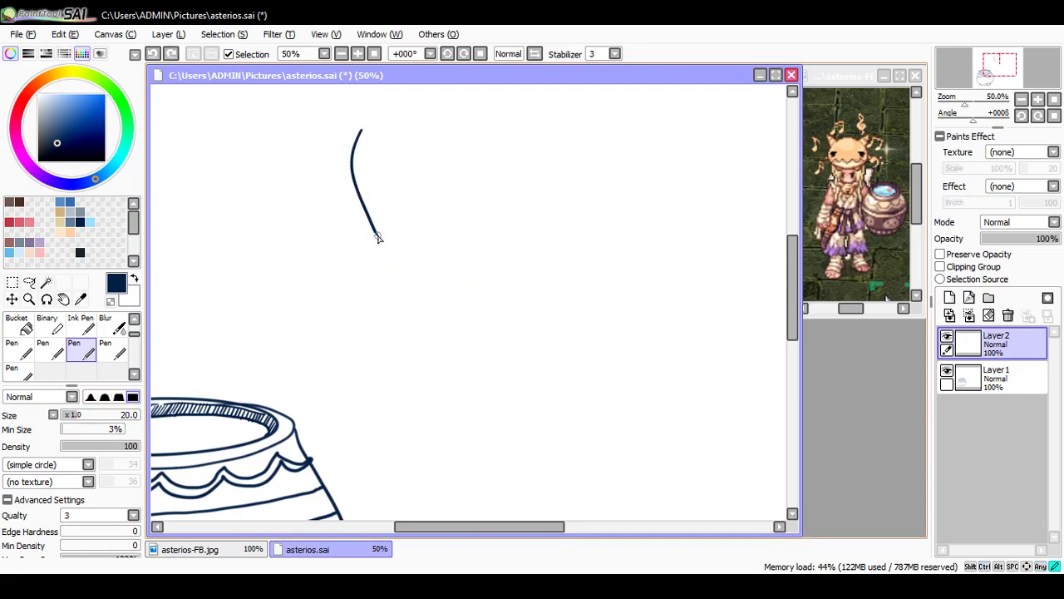
mouse_move(378, 238)
left_mouse_down()
mouse_move(434, 295)
mouse_move(524, 261)
mouse_move(621, 164)
left_mouse_up()
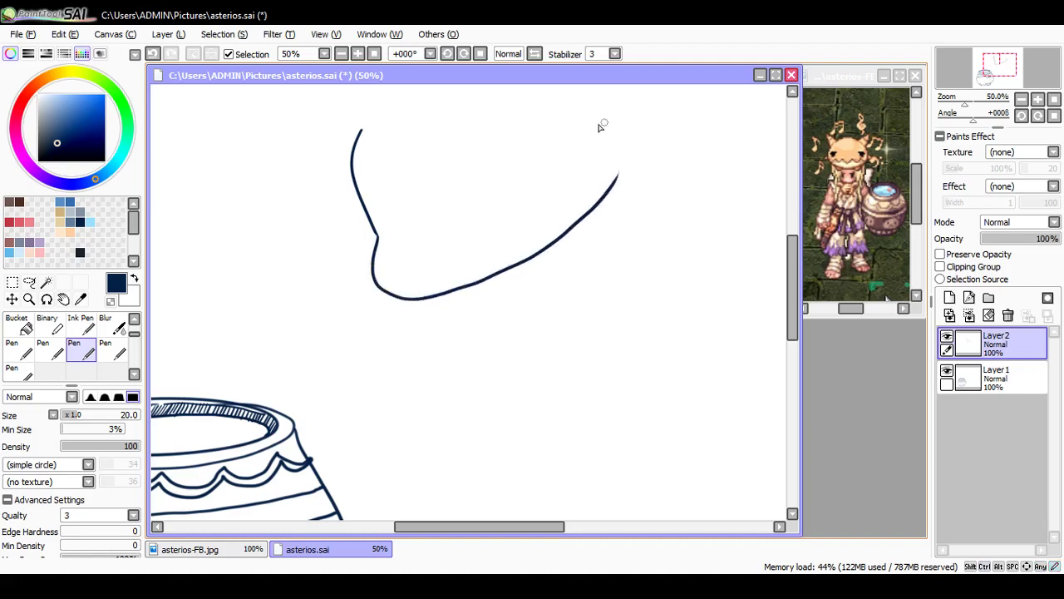
key("ctrl+z")
key("ctrl+z")
Step: Draw the face outline on Layer2: the forehead-to-cheek curve, the cheek and chin, and a long jawline rising towards the ear
mouse_move(335, 129)
left_mouse_down()
mouse_move(383, 281)
mouse_move(413, 288)
left_mouse_up()
key("ctrl+z")
mouse_move(380, 243)
left_mouse_down()
mouse_move(382, 287)
mouse_move(394, 286)
mouse_move(561, 243)
mouse_move(600, 186)
left_mouse_up()
key("ctrl+z")
mouse_move(389, 287)
left_mouse_down()
mouse_move(574, 213)
mouse_move(625, 158)
left_mouse_up()
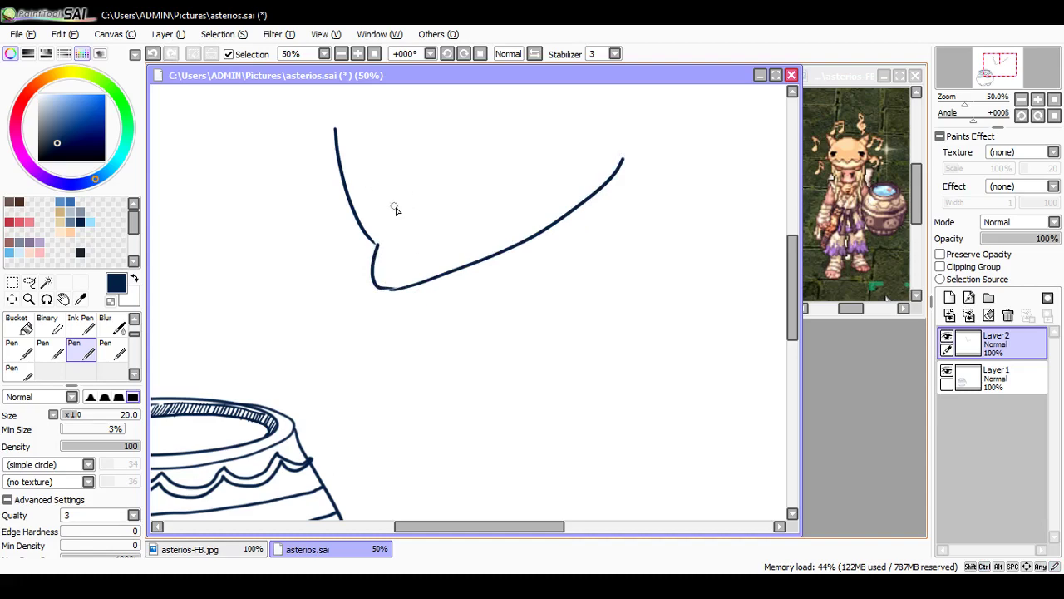
left_click_drag(450, 241, 473, 230)
key("ctrl+z")
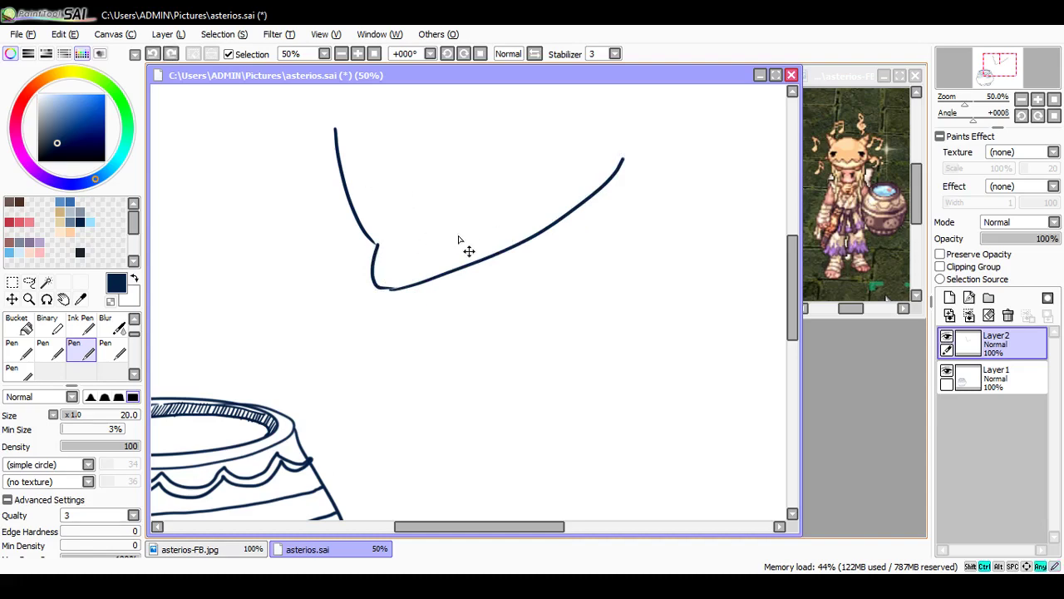
Step: Move the face outline left and slightly up so it sits above the pot, and rotate it clockwise
scroll(453, 247, "down", 3)
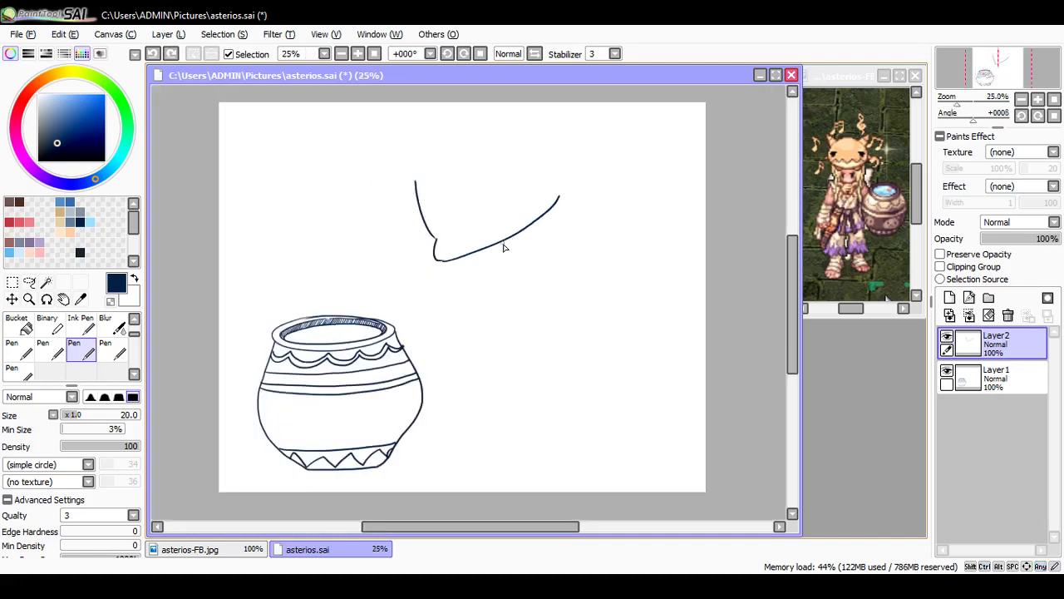
key("ctrl")
left_click_drag(483, 237, 429, 232)
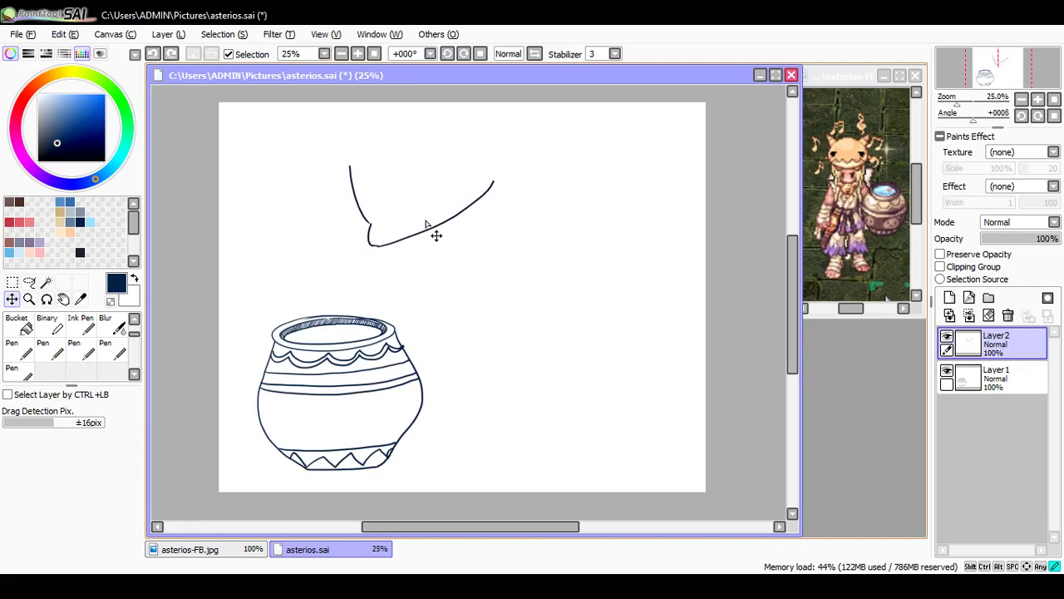
key("ctrl+t")
left_click_drag(551, 202, 540, 232)
key("Return")
scroll(499, 187, "up", 2)
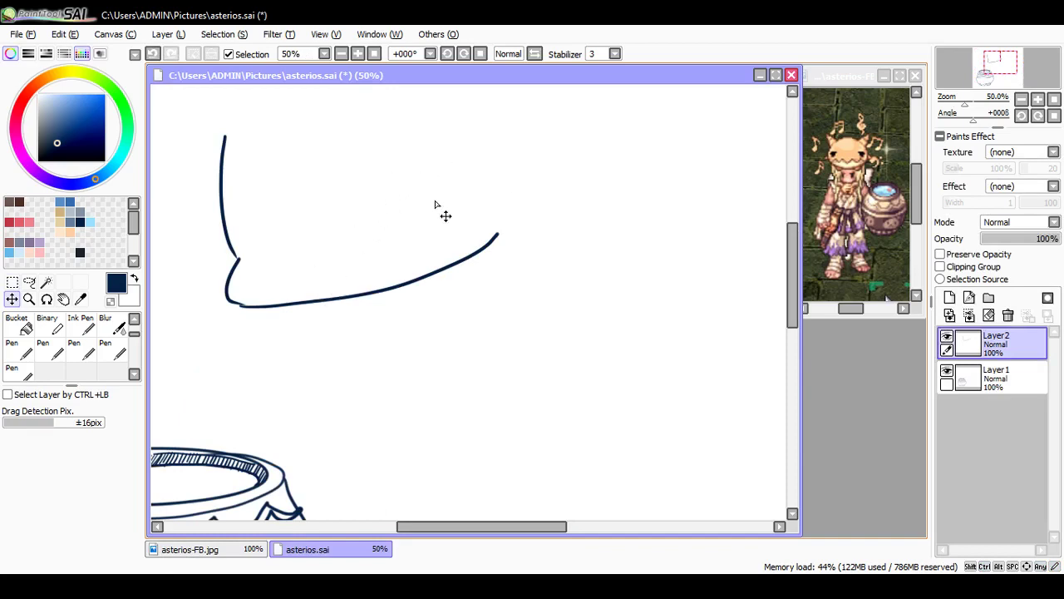
Step: Lower the opacity of Layer1 with the pot sketch to 41% and save the file
left_click(996, 376)
left_click(1015, 239)
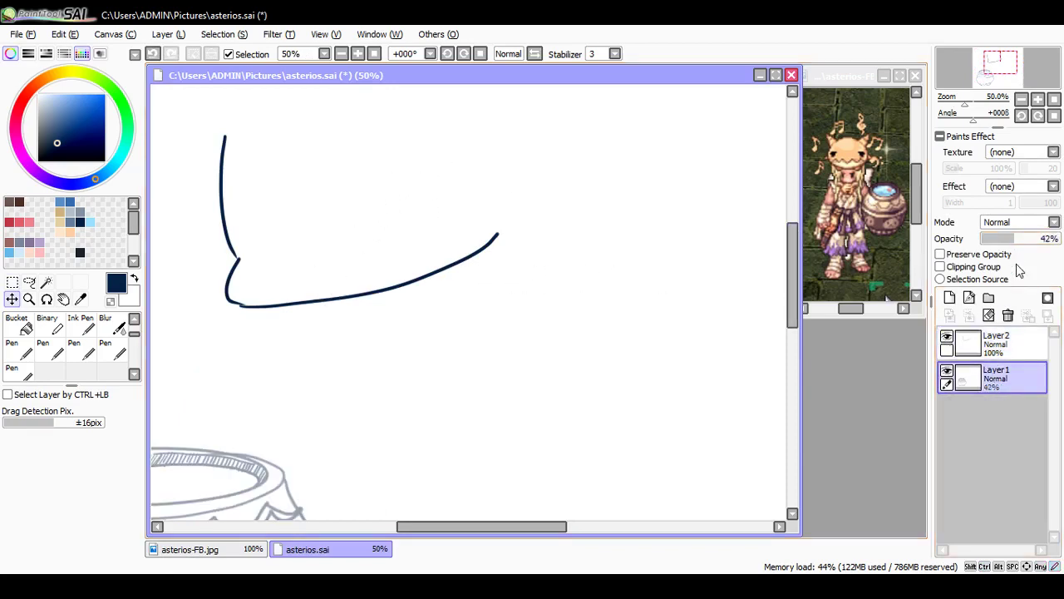
left_click(1012, 240)
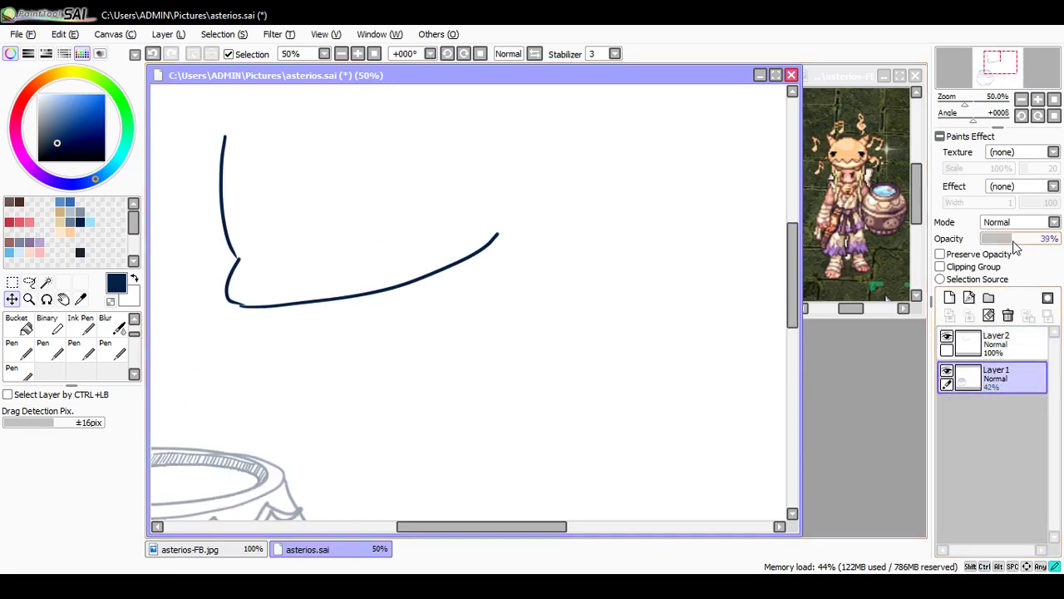
left_click_drag(1013, 245, 1016, 243)
key("ctrl+s")
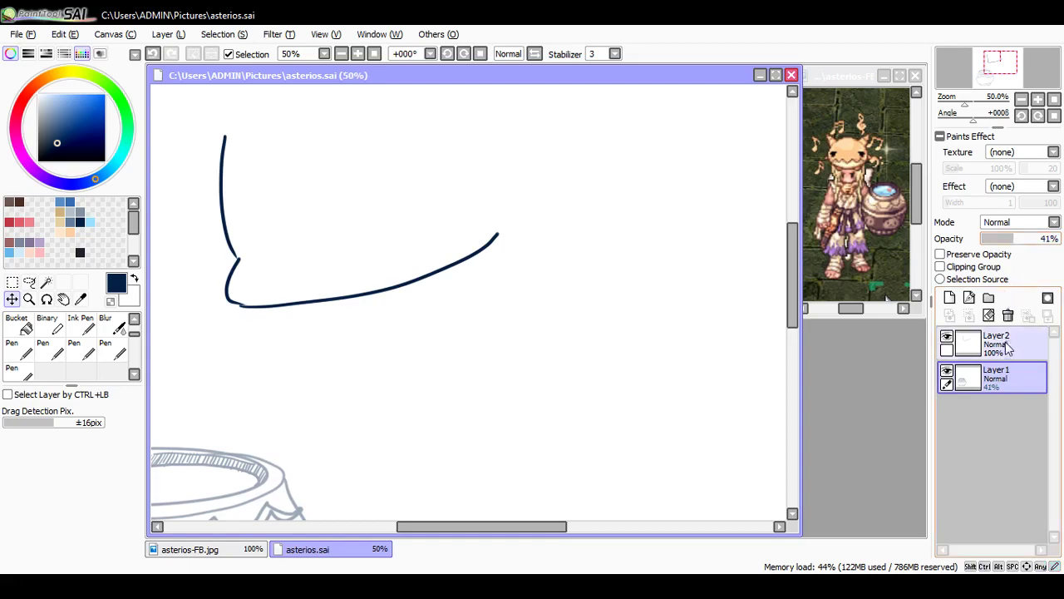
Step: Erase the upper end of the jawline on Layer2 with the eraser at size 70
left_click(1008, 347)
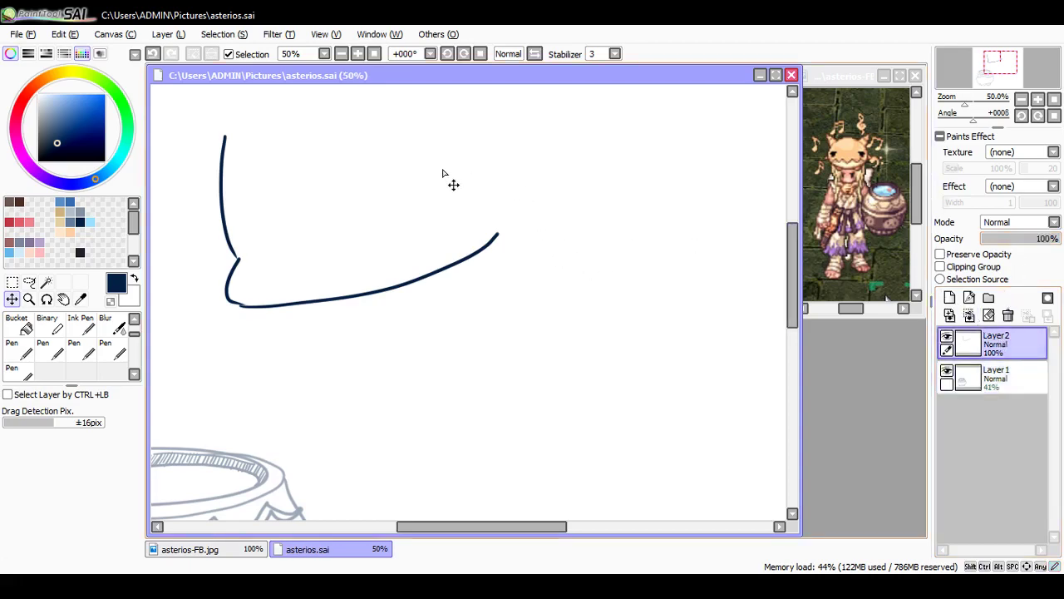
key("n")
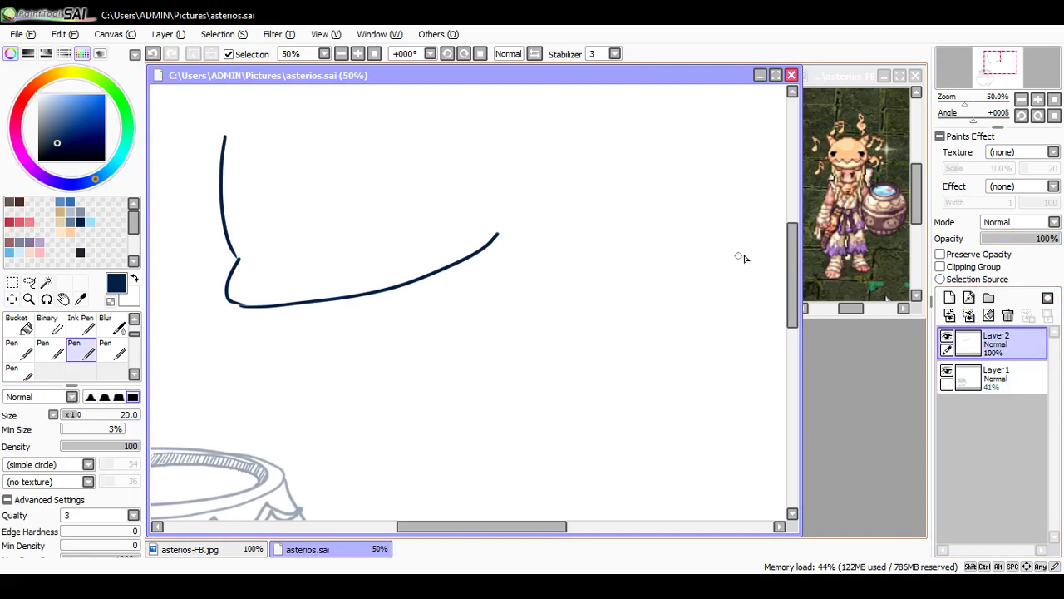
mouse_move(788, 251)
left_mouse_down()
mouse_move(789, 212)
mouse_move(781, 279)
left_mouse_up()
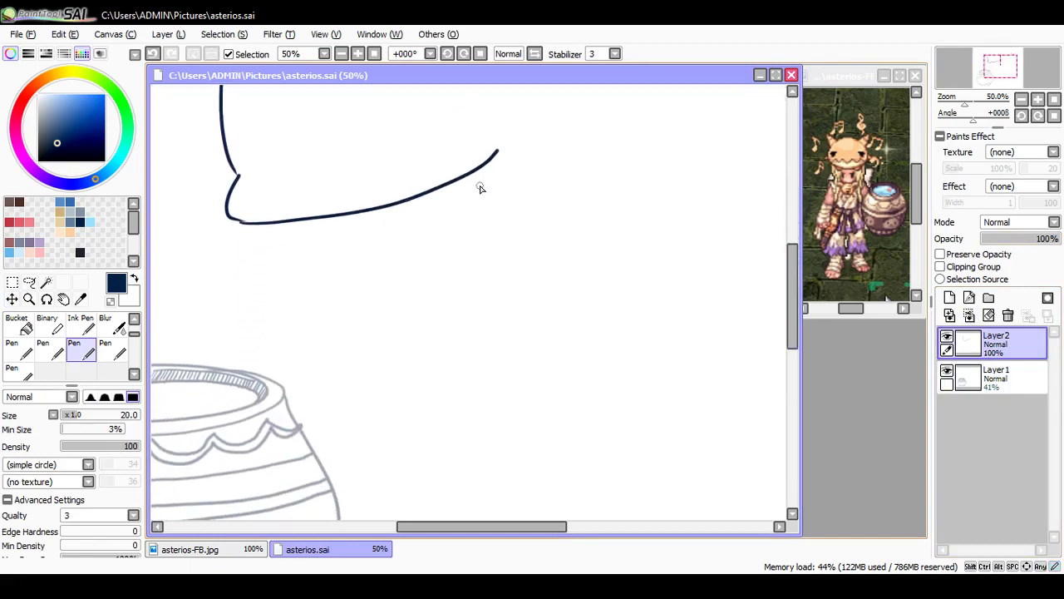
left_click_drag(790, 264, 792, 240)
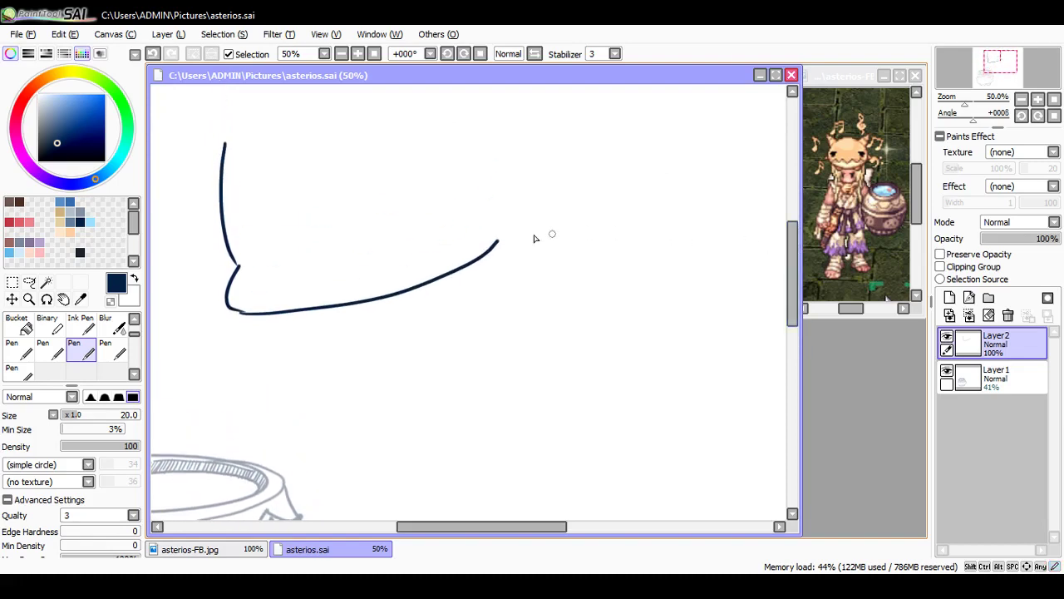
key("e")
left_click(118, 543)
left_click(482, 251)
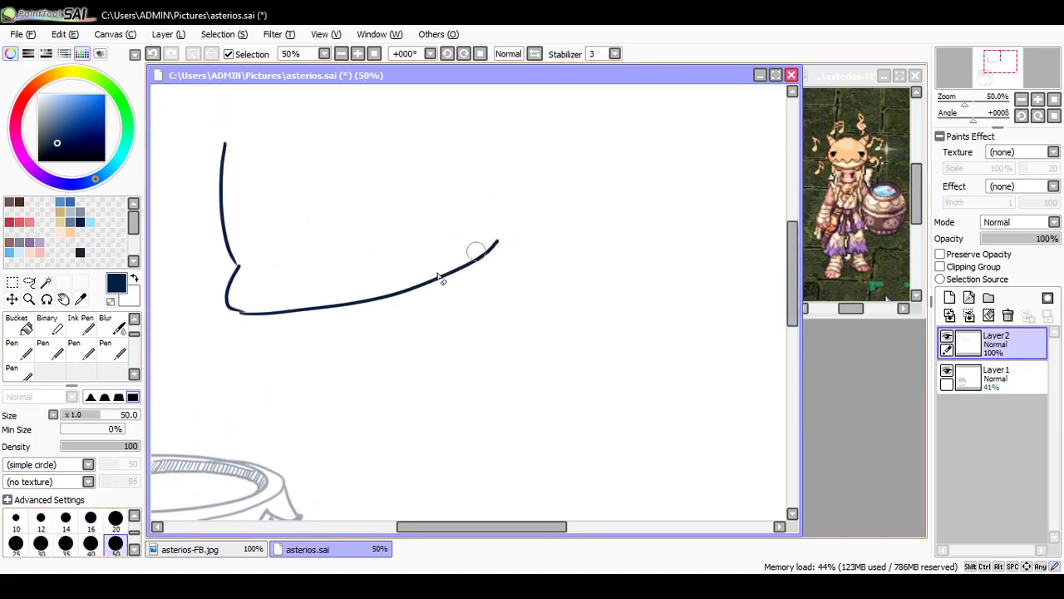
left_click(134, 550)
left_click(41, 545)
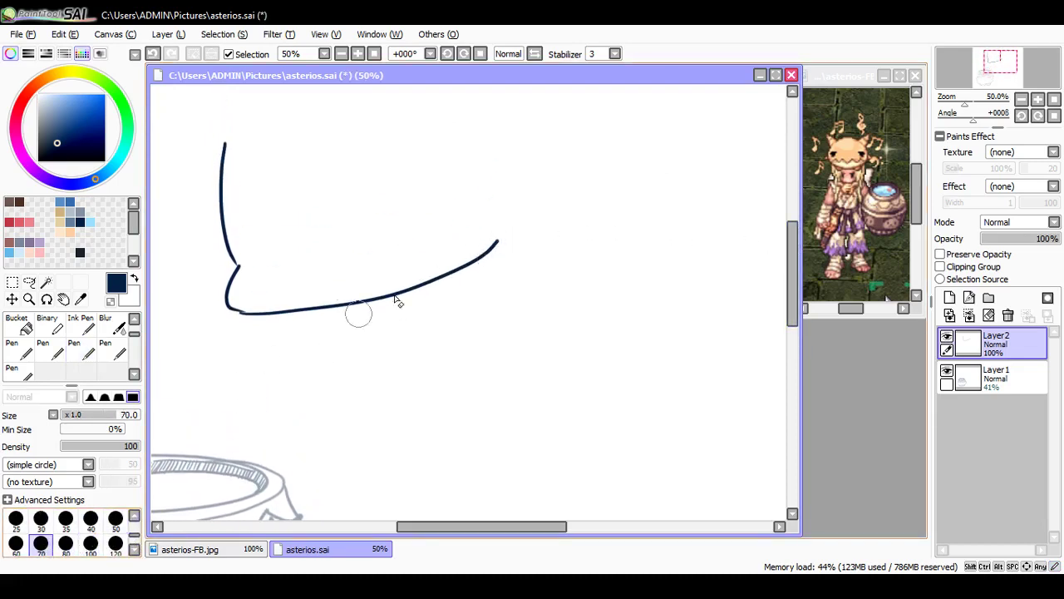
left_click_drag(489, 245, 433, 282)
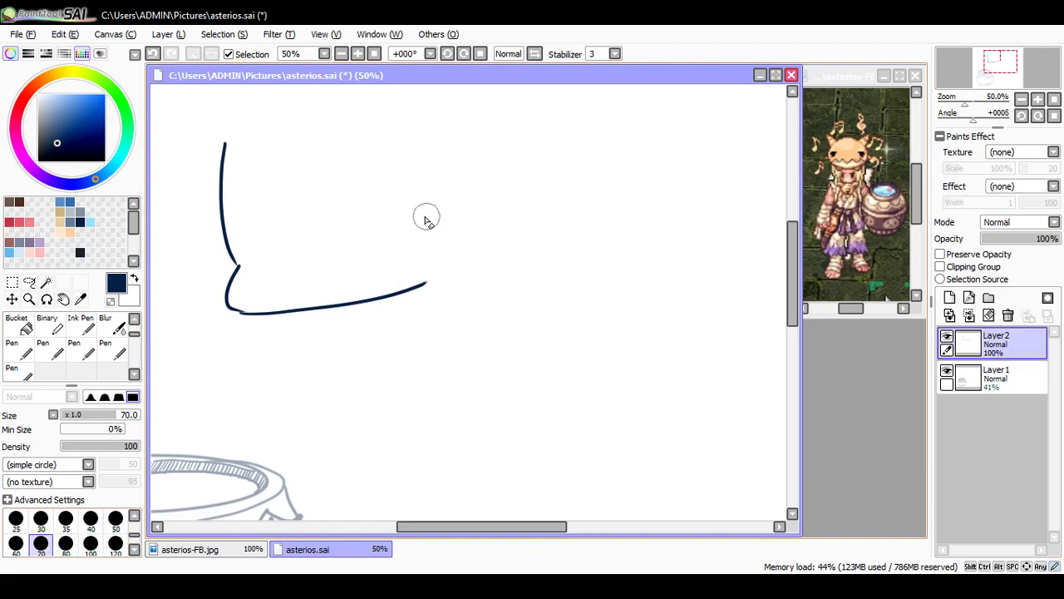
Step: Draw the ear with its inner fold above the shortened jawline, and continue the jawline up towards the earlobe
key("n")
mouse_move(457, 204)
left_mouse_down()
mouse_move(482, 237)
mouse_move(460, 217)
mouse_move(472, 224)
mouse_move(446, 236)
mouse_move(446, 258)
mouse_move(421, 280)
mouse_move(439, 270)
mouse_move(422, 283)
mouse_move(433, 277)
mouse_move(397, 288)
mouse_move(443, 262)
left_mouse_up()
key("e")
key("n")
key("ctrl+z")
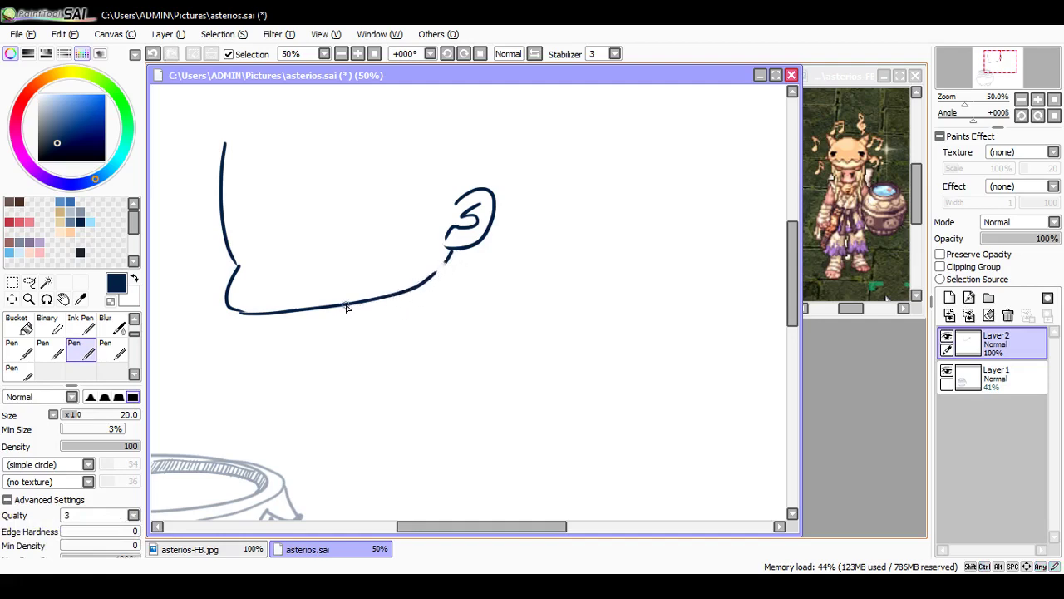
Step: Draw the neck lines below the jaw and a banded collar with a round bell-like ornament at its front end
mouse_move(341, 304)
left_mouse_down()
mouse_move(348, 332)
mouse_move(385, 319)
mouse_move(350, 320)
mouse_move(394, 328)
left_mouse_up()
key("ctrl+z")
key("ctrl+z")
mouse_move(352, 348)
left_mouse_down()
mouse_move(422, 325)
mouse_move(418, 313)
mouse_move(438, 327)
mouse_move(433, 350)
mouse_move(338, 366)
left_mouse_up()
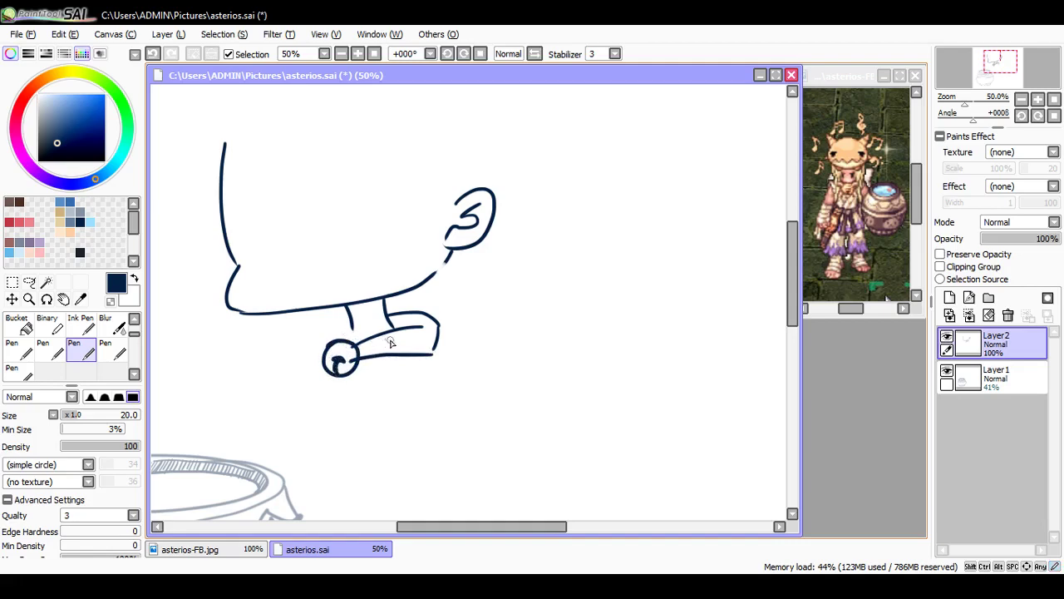
left_click_drag(358, 349, 436, 333)
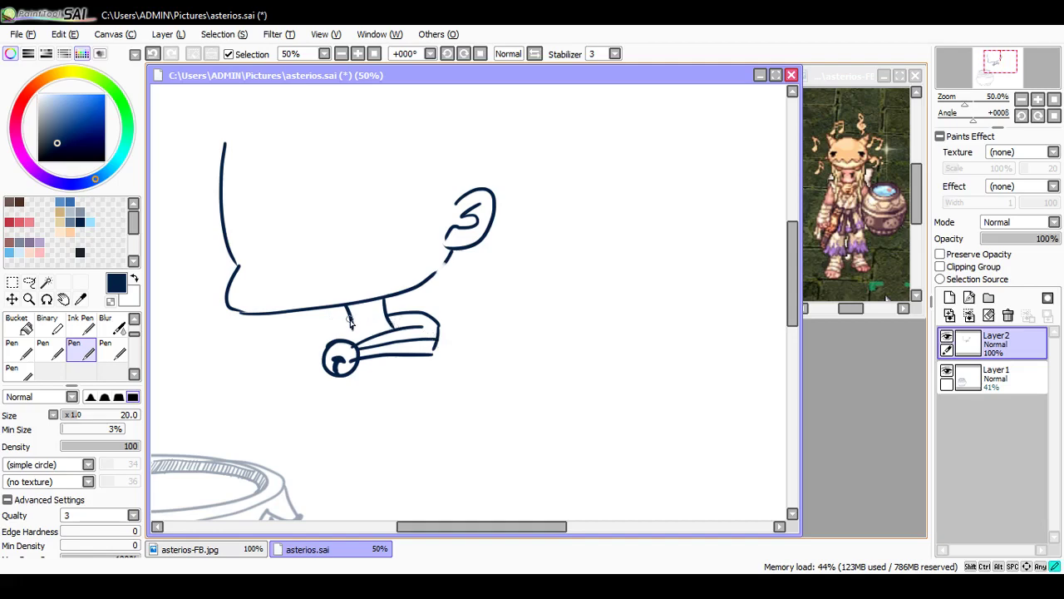
Step: Add a short stroke joining the front of the neck to the collar's round ornament
key("ctrl+z")
left_click_drag(343, 340, 342, 341)
left_click_drag(352, 318, 326, 349)
key("ctrl+z")
key("ctrl+z")
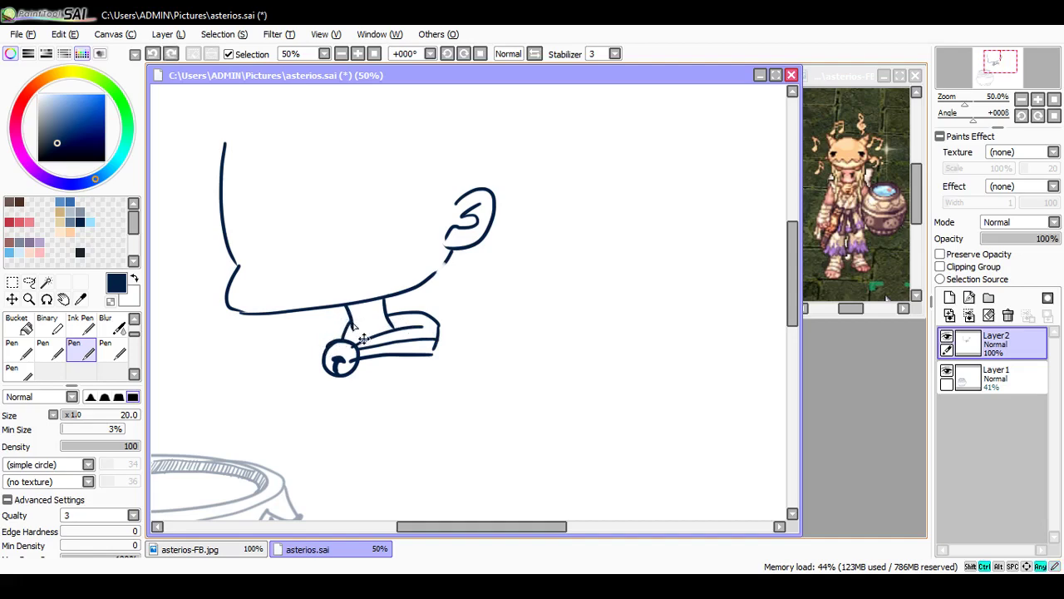
Step: Draw the short curved front section of the collar, from the neck to the round ornament, and save the file
left_click_drag(324, 334, 323, 351)
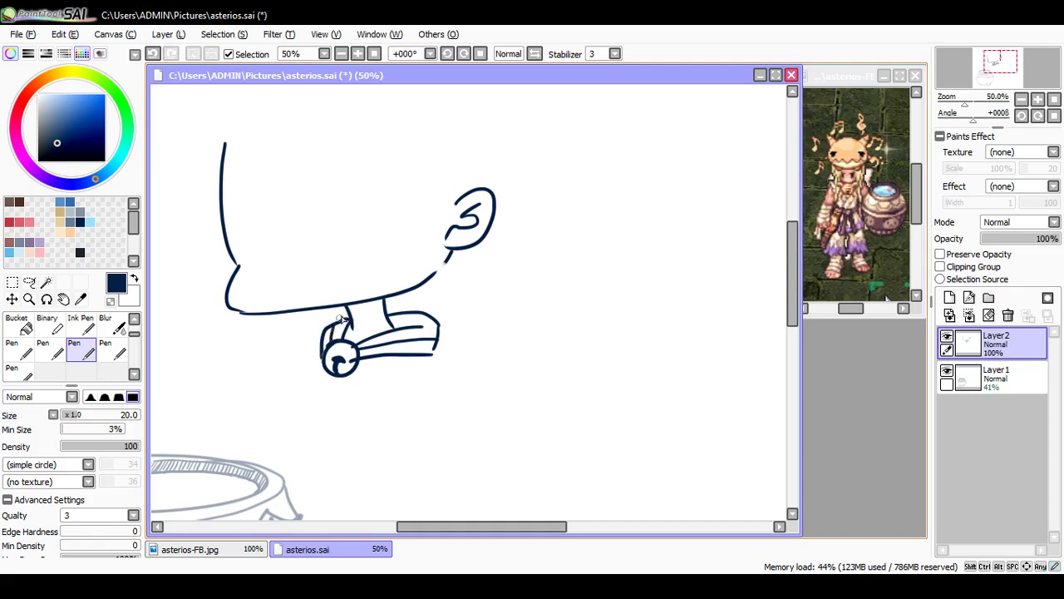
key("ctrl+s")
Step: Erase the rounded, protruding chin and redraw it as a straighter drop with a tight corner into the jawline
key("e")
mouse_move(247, 278)
left_mouse_down()
mouse_move(283, 316)
mouse_move(222, 290)
mouse_move(270, 323)
mouse_move(222, 298)
mouse_move(235, 273)
mouse_move(263, 272)
mouse_move(270, 287)
mouse_move(251, 266)
mouse_move(236, 294)
mouse_move(307, 306)
left_mouse_up()
key("n")
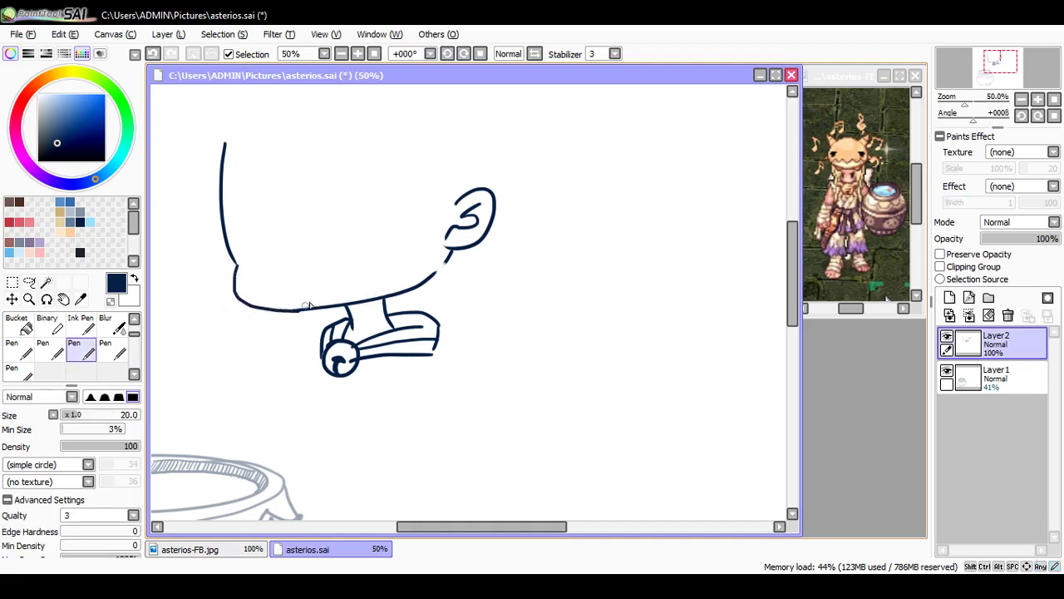
key("ctrl+z")
mouse_move(237, 265)
left_mouse_down()
mouse_move(235, 303)
mouse_move(304, 307)
left_mouse_up()
Step: Draw a small curved nose mark and an oval open mouth above the chin, and save the file
left_click_drag(274, 262, 272, 271)
key("ctrl+z")
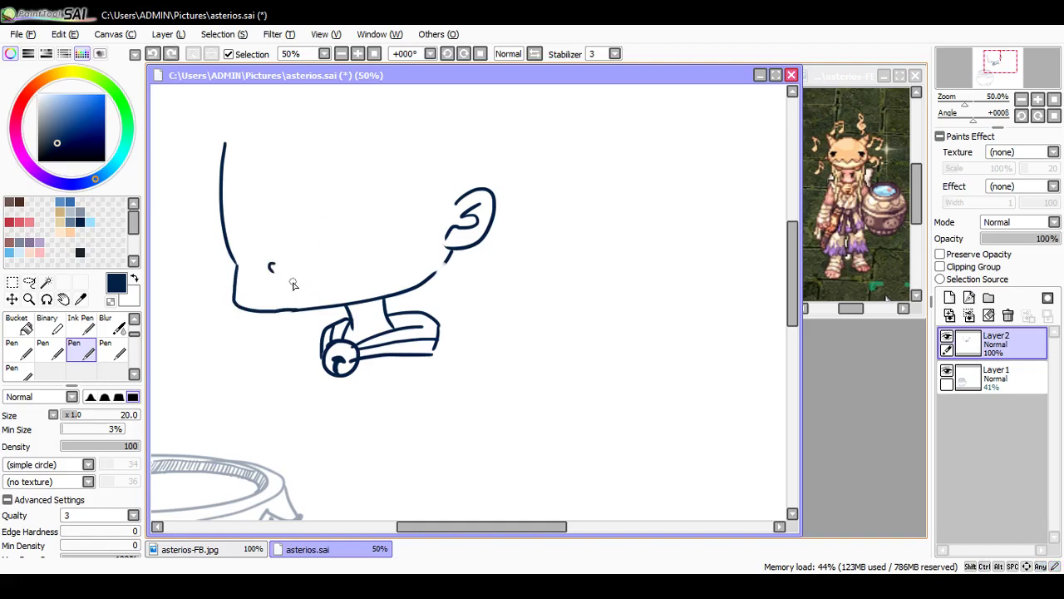
mouse_move(292, 285)
left_mouse_down()
mouse_move(314, 281)
mouse_move(299, 289)
mouse_move(304, 277)
left_mouse_up()
key("ctrl+z")
key("ctrl+z")
key("ctrl+s")
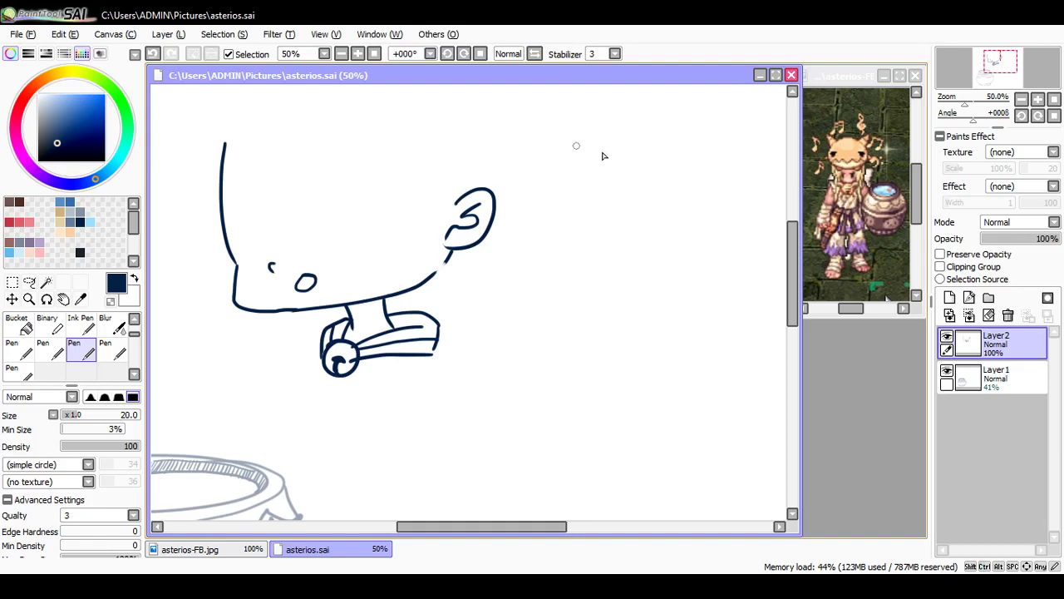
Step: Fill in a small dark triangular shadow under the jaw at the front of the neck and save the file
left_click_drag(796, 283, 796, 317)
mouse_move(359, 171)
left_mouse_down()
mouse_move(347, 177)
mouse_move(362, 169)
left_mouse_up()
key("ctrl+s")
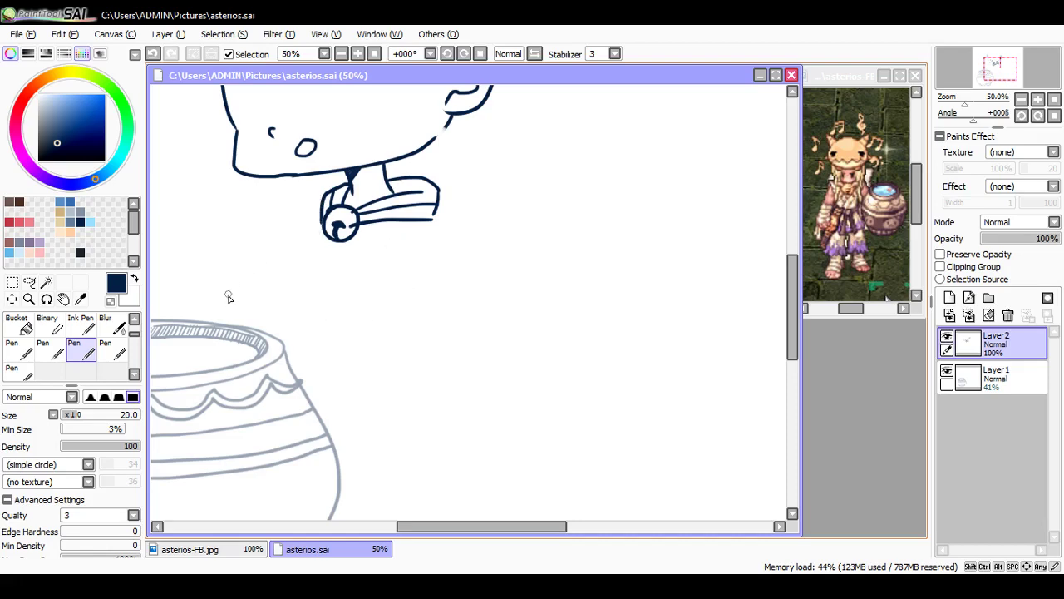
Step: Sketch a small closed hand with curled fingers just above the pot's rim on Layer2
left_click_drag(199, 295, 220, 295)
key("ctrl+z")
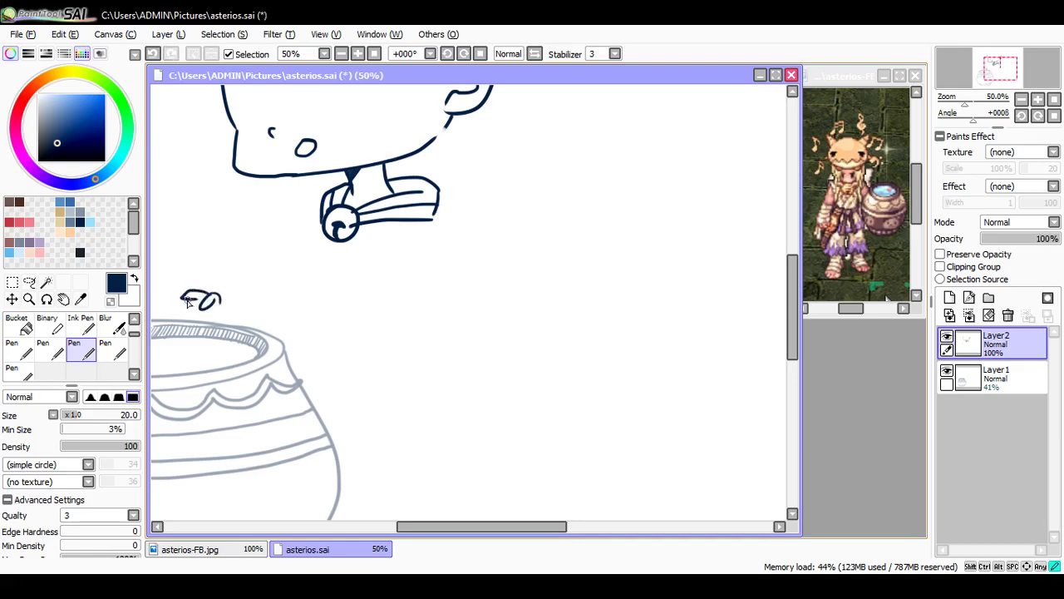
left_click_drag(201, 325, 213, 321)
key("ctrl+z")
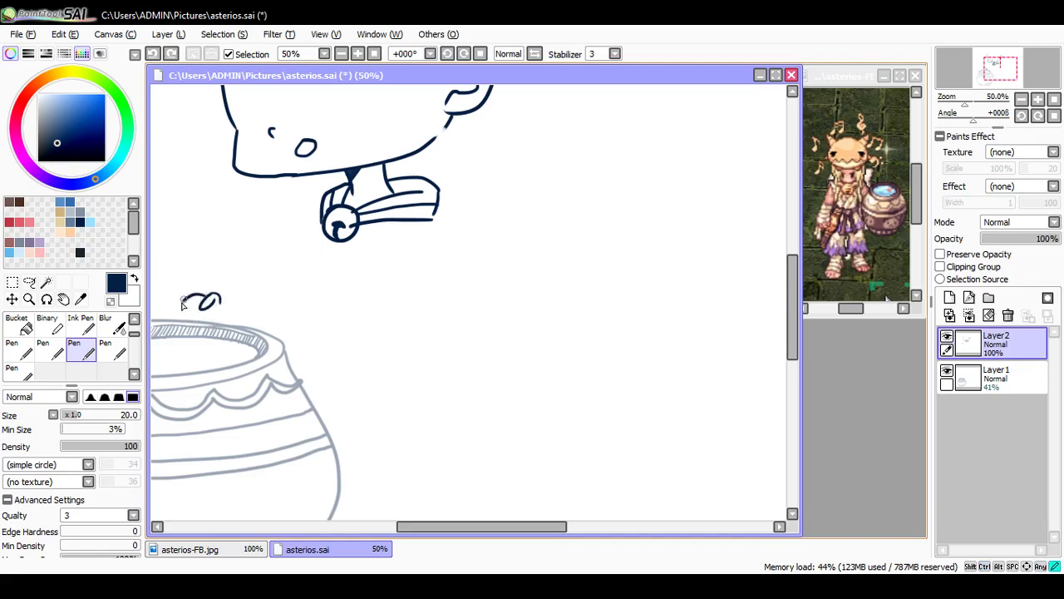
mouse_move(184, 301)
left_mouse_down()
mouse_move(208, 321)
mouse_move(184, 298)
mouse_move(202, 311)
left_mouse_up()
key("ctrl+z")
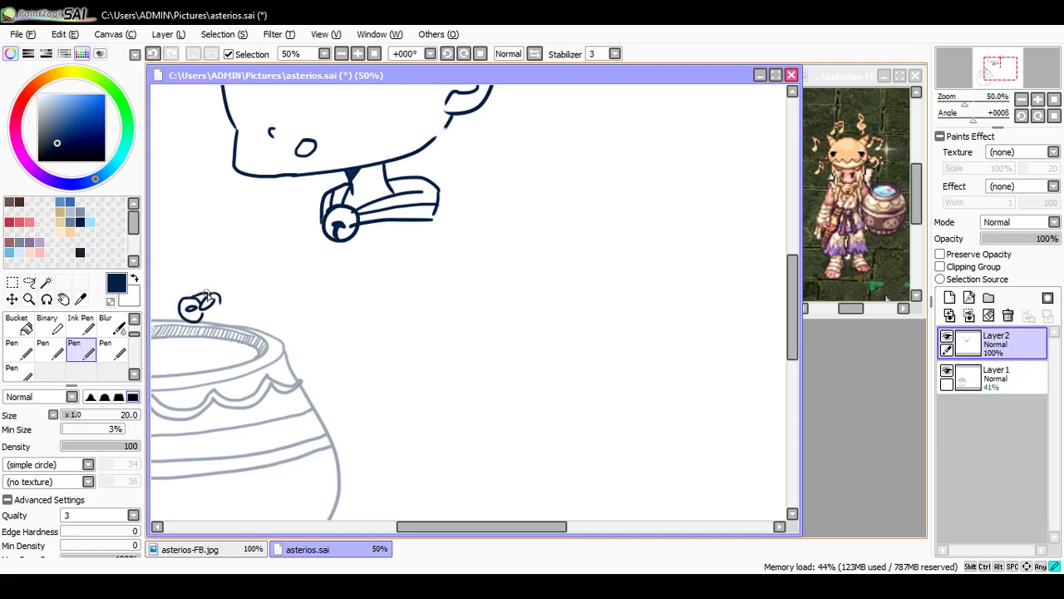
key("ctrl+z")
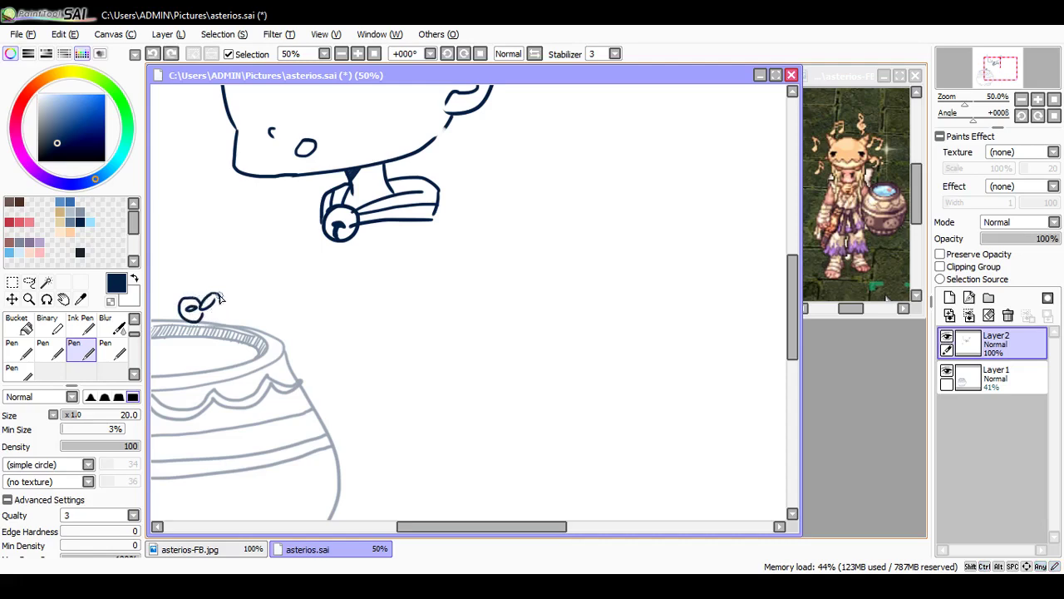
Step: Select the hand sketch, transform it to a slightly larger size, and deselect it
key("m")
mouse_move(173, 282)
left_mouse_down()
mouse_move(199, 316)
mouse_move(232, 322)
left_mouse_up()
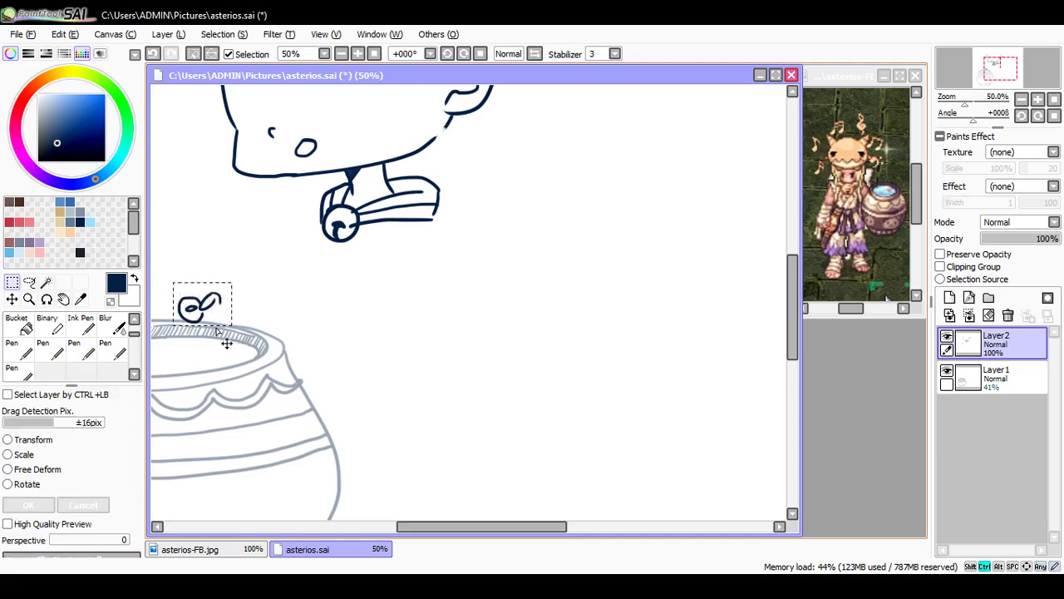
key("ctrl+t")
left_click_drag(233, 283, 243, 275)
key("Return")
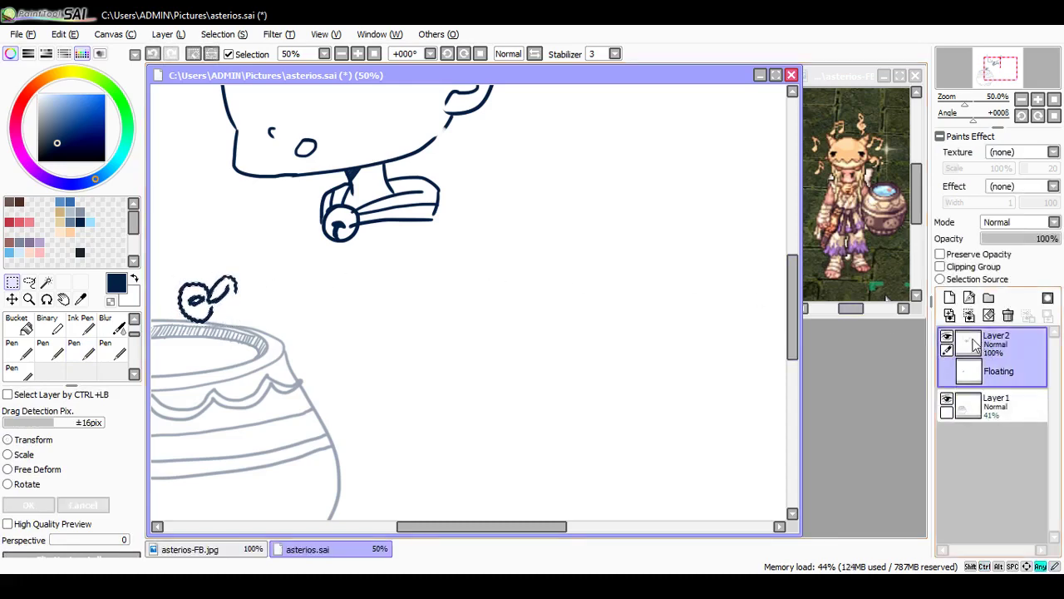
left_click(428, 345)
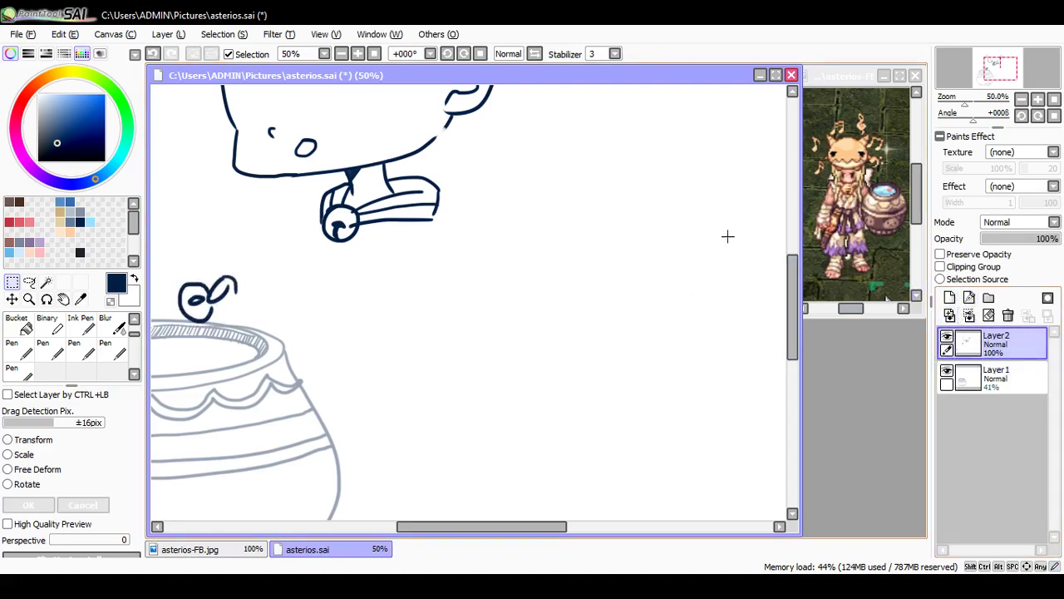
Step: Add a new layer above Layer2 for pen work and lower Layer2's opacity to 32%
key("n")
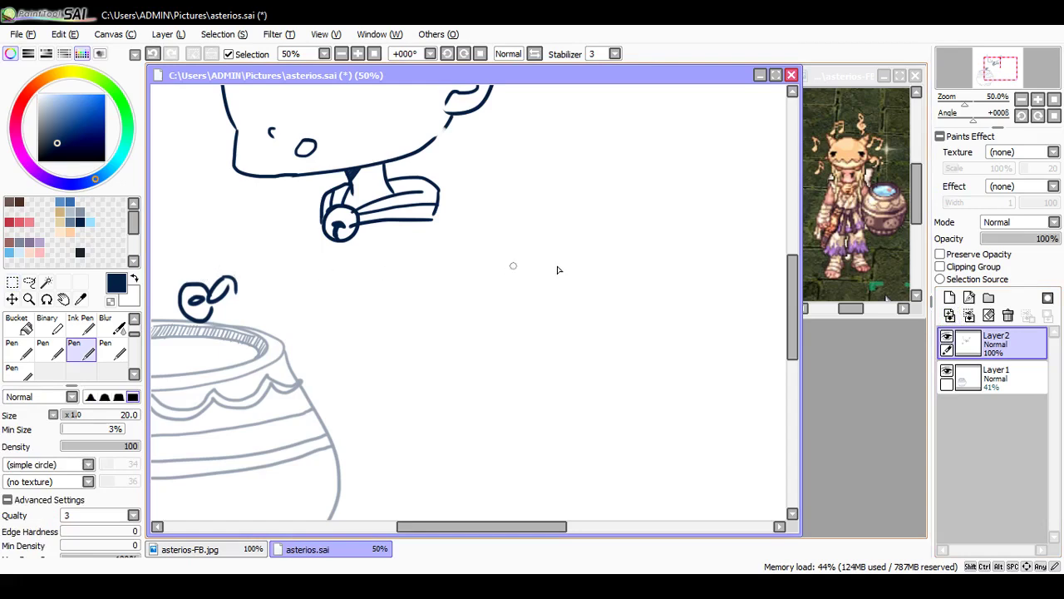
left_click(949, 298)
left_click(998, 375)
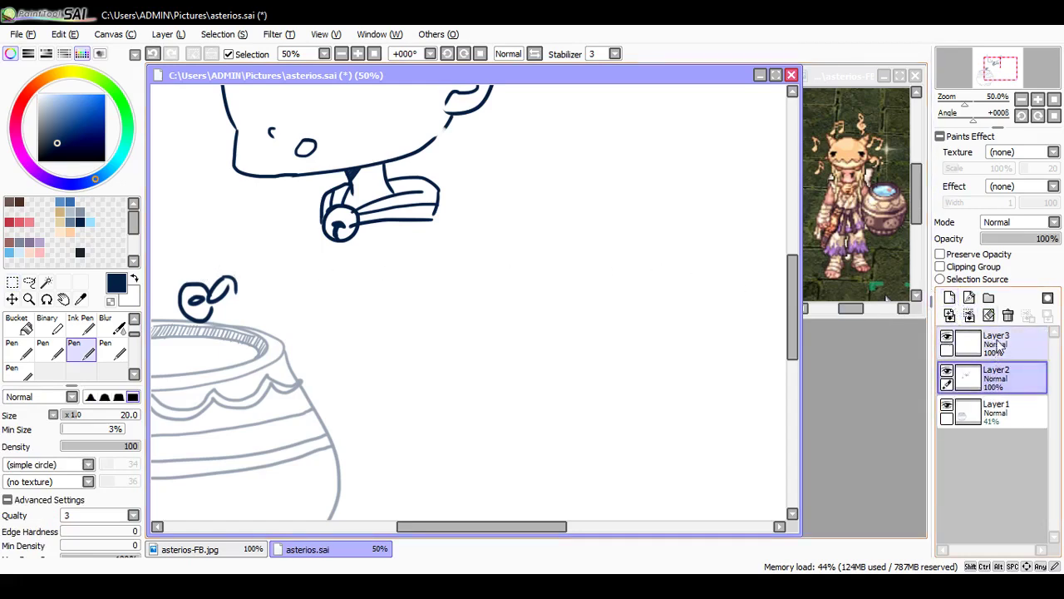
left_click(1021, 238)
left_click(996, 342)
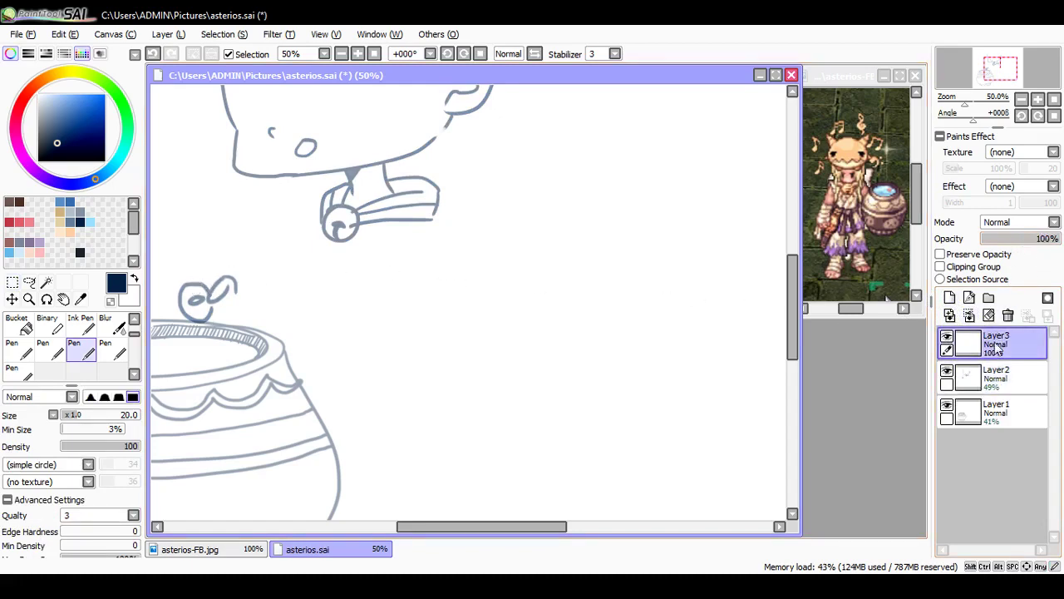
left_click(997, 378)
left_click(1006, 239)
left_click(996, 343)
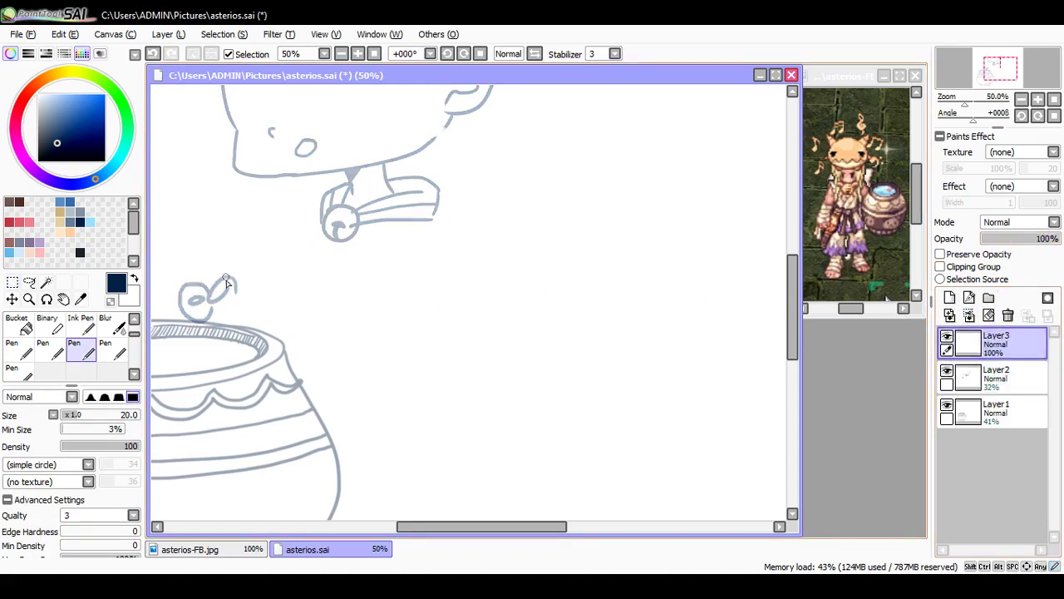
Step: Trace a cleaner hand with curled fingers over the faded hand sketch on Layer3
mouse_move(224, 284)
left_mouse_down()
mouse_move(236, 303)
mouse_move(194, 279)
mouse_move(195, 326)
mouse_move(209, 304)
mouse_move(197, 295)
left_mouse_up()
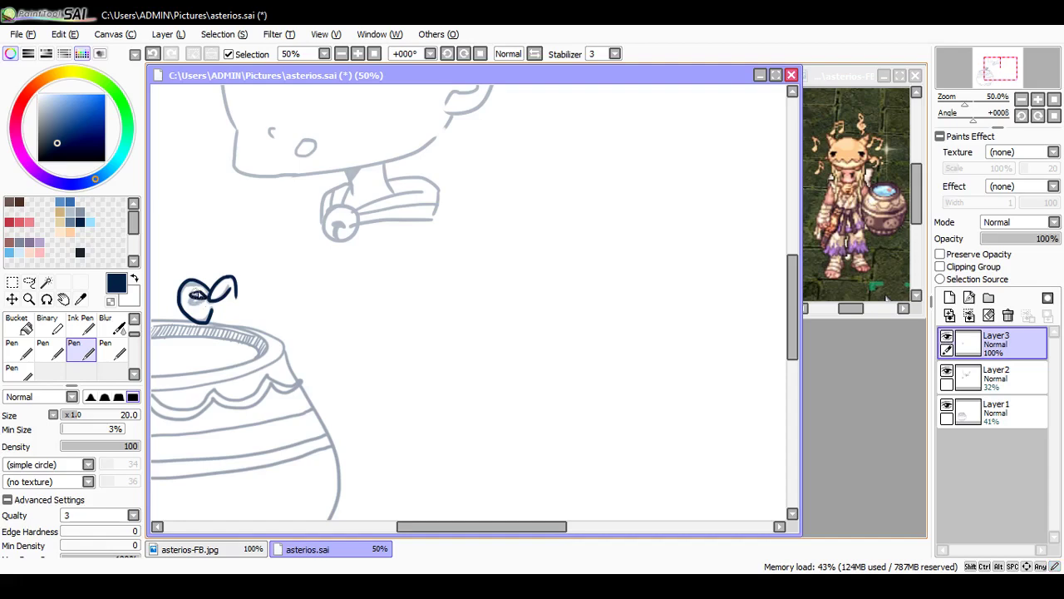
key("ctrl+z")
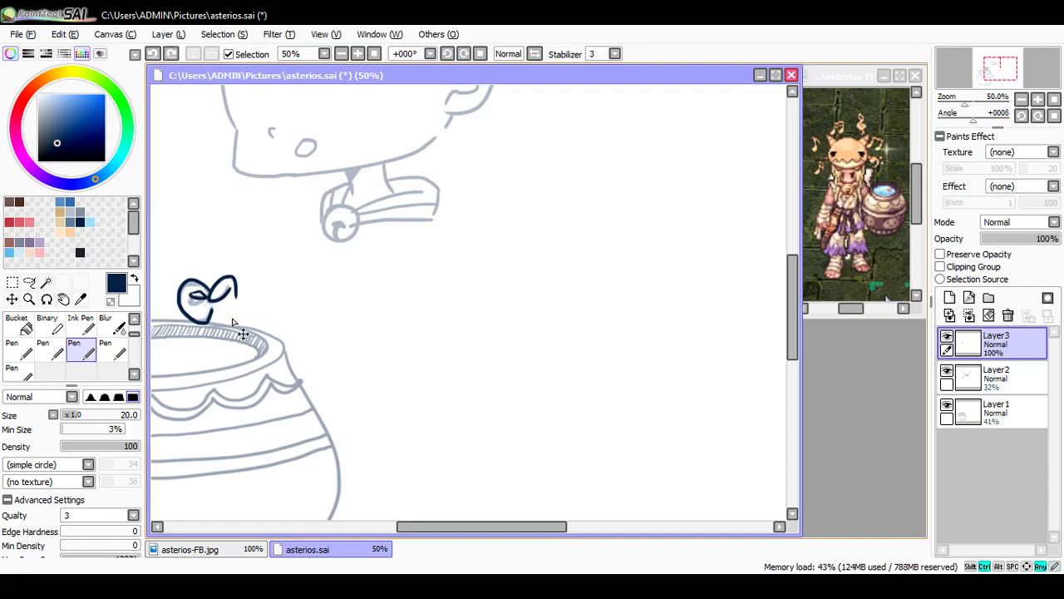
mouse_move(209, 303)
left_mouse_down()
mouse_move(201, 311)
mouse_move(209, 301)
mouse_move(223, 324)
mouse_move(232, 311)
mouse_move(218, 313)
left_mouse_up()
key("ctrl+z")
key("ctrl+z")
key("ctrl+z")
Step: Draw a short handle rising from the hand, topped by an oval double-ringed head filled with crosshatching
mouse_move(189, 260)
left_mouse_down()
mouse_move(201, 283)
mouse_move(200, 256)
mouse_move(206, 291)
mouse_move(218, 290)
left_mouse_up()
key("ctrl+z")
key("ctrl+z")
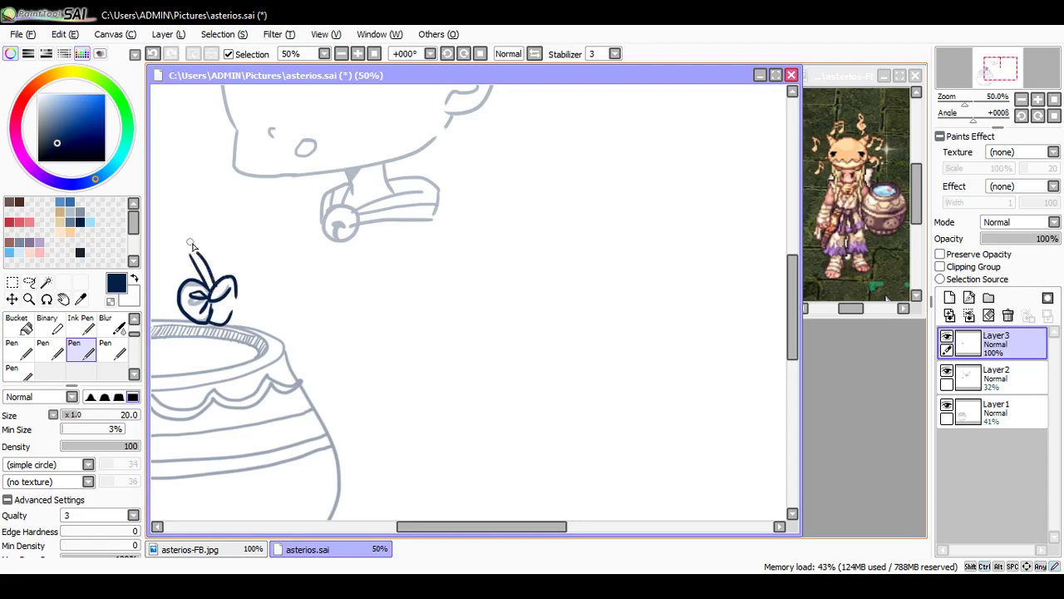
mouse_move(198, 252)
left_mouse_down()
mouse_move(182, 201)
mouse_move(161, 223)
mouse_move(194, 254)
left_mouse_up()
mouse_move(176, 213)
left_mouse_down()
mouse_move(197, 237)
mouse_move(173, 235)
mouse_move(190, 246)
mouse_move(176, 252)
left_mouse_up()
left_click_drag(178, 211, 197, 219)
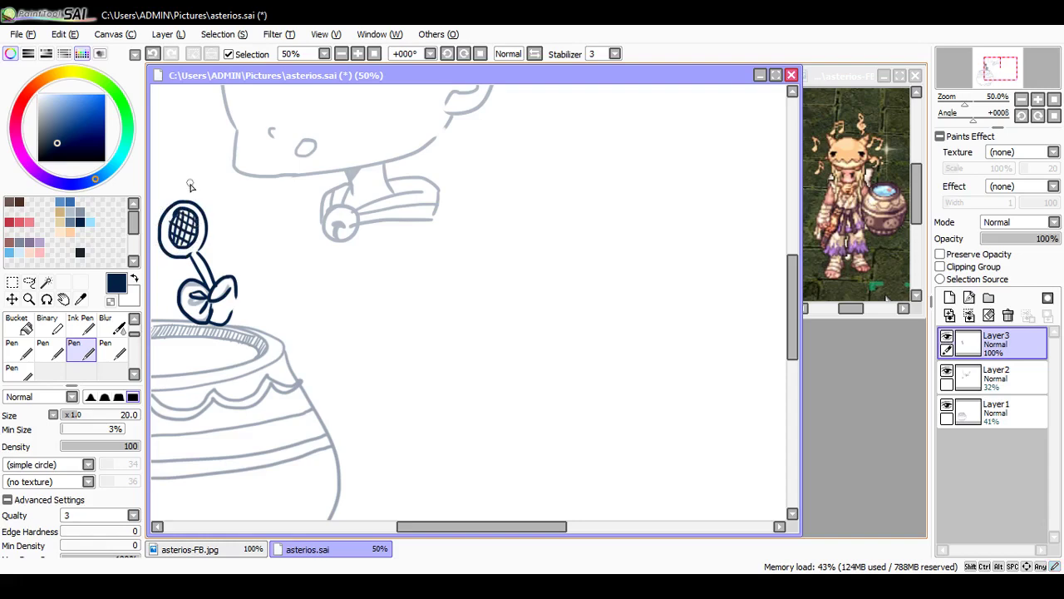
Step: Undo the handle and the crosshatched oval head, back to the hand alone
key("ctrl+s")
key("ctrl+z")
key("ctrl+z")
key("ctrl+z")
key("ctrl+z")
key("ctrl+z")
key("ctrl+z")
key("ctrl+z")
key("ctrl+z")
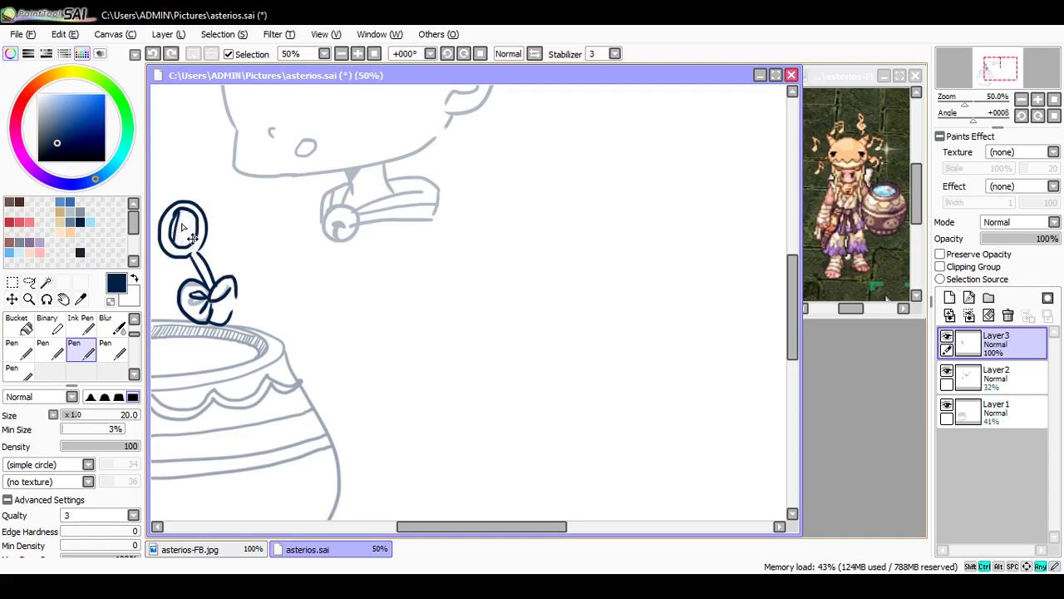
key("ctrl+z")
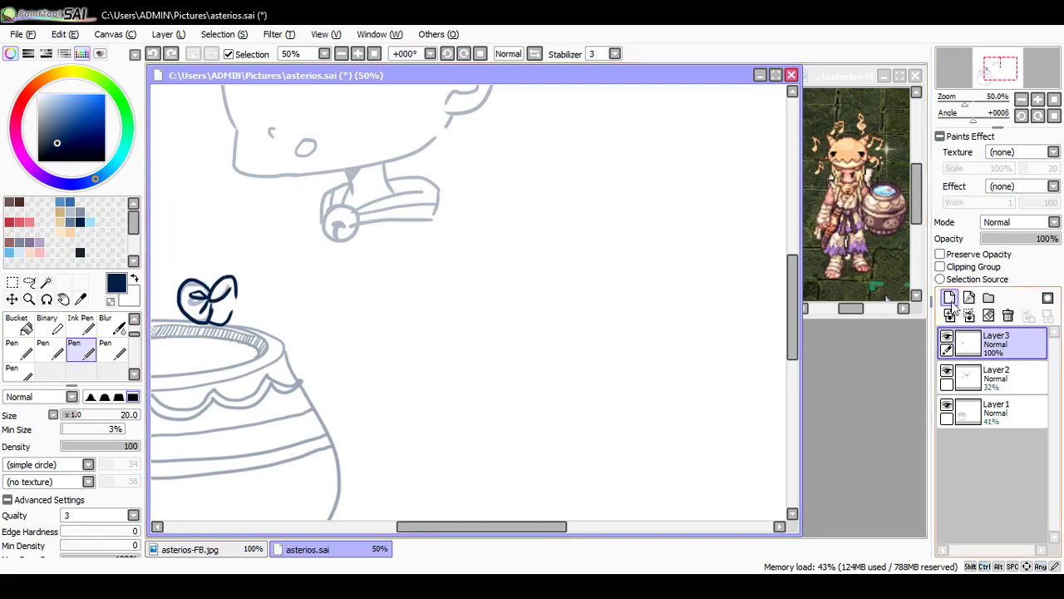
Step: Select the area around the faded rough hand on Layer2 and clear it
left_click(993, 375)
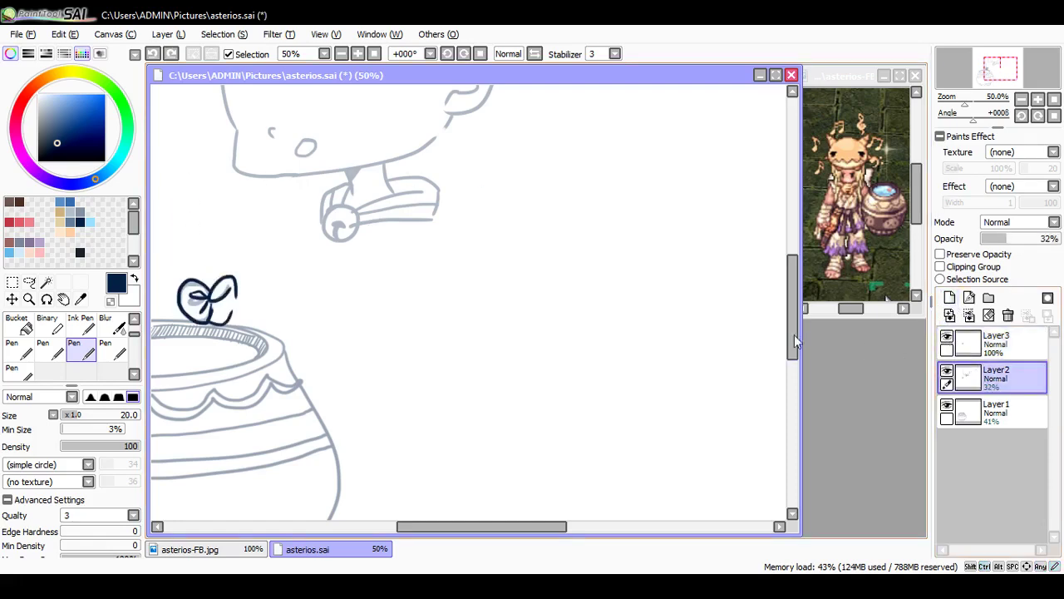
key("m")
mouse_move(166, 268)
left_mouse_down()
mouse_move(254, 342)
mouse_move(267, 339)
left_mouse_up()
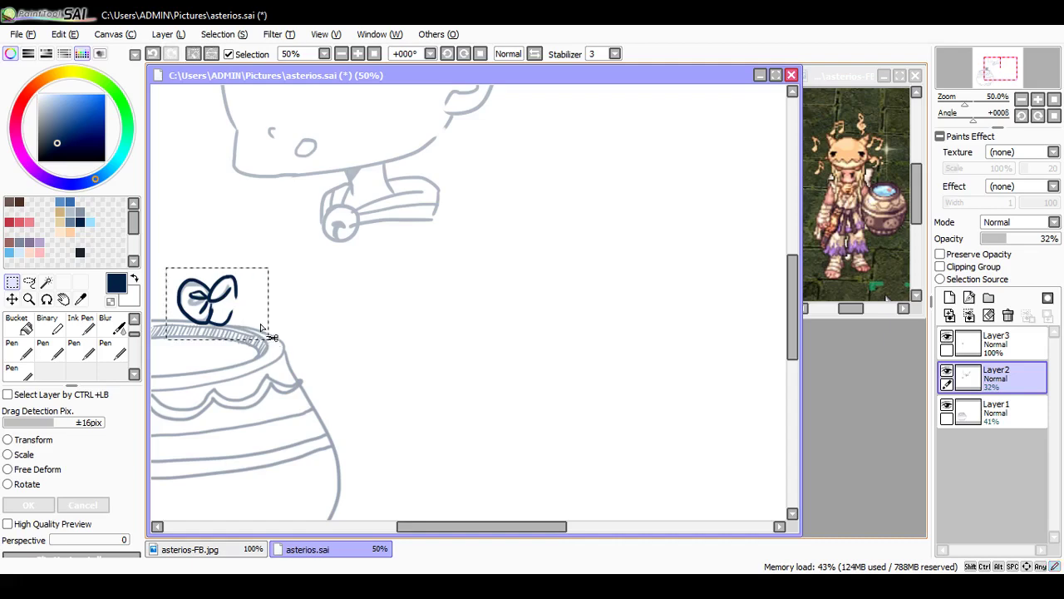
key("ctrl+d")
Step: Try to merge Layer3 into the faded Layer2 and add a new layer on top
left_click(987, 343)
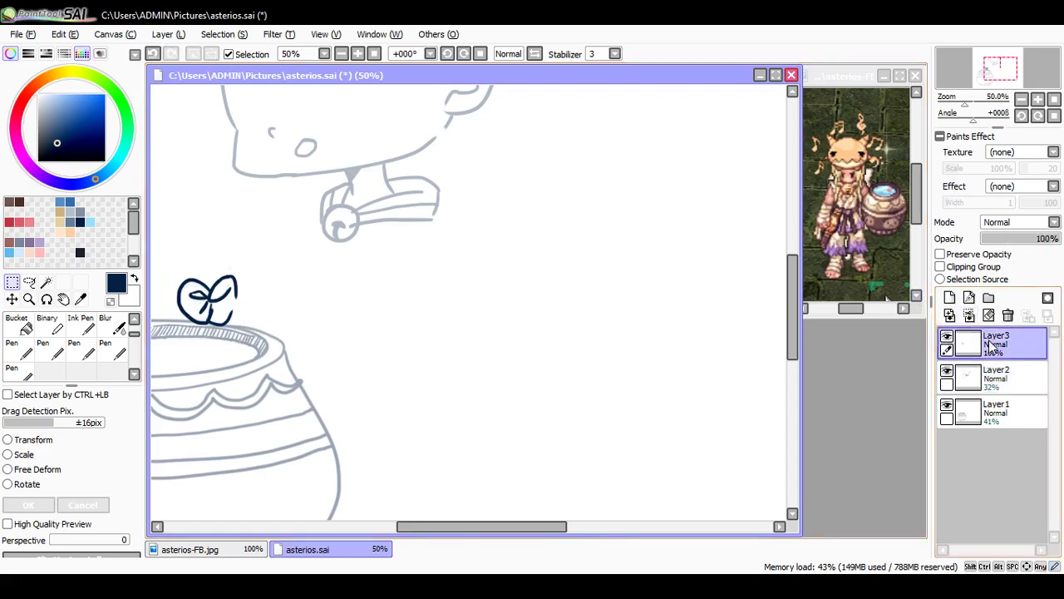
key("ctrl+e")
left_click(949, 298)
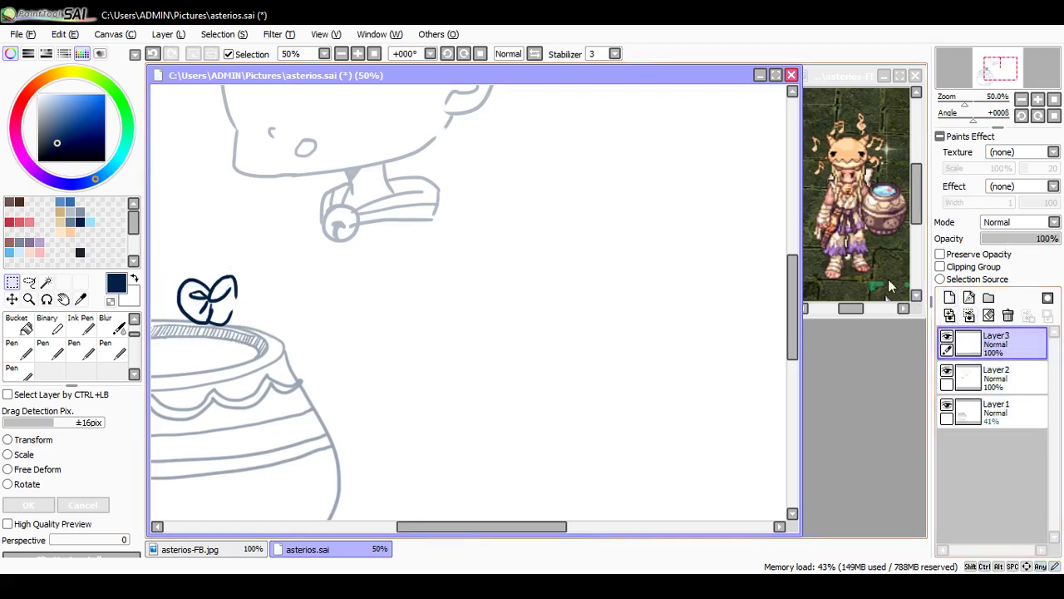
Step: Set Layer2's opacity to 100%
left_click(996, 376)
left_click_drag(1013, 242, 1053, 240)
Step: Merge the hand on Layer3 down into Layer2 and add a new empty layer above it
left_click(989, 343)
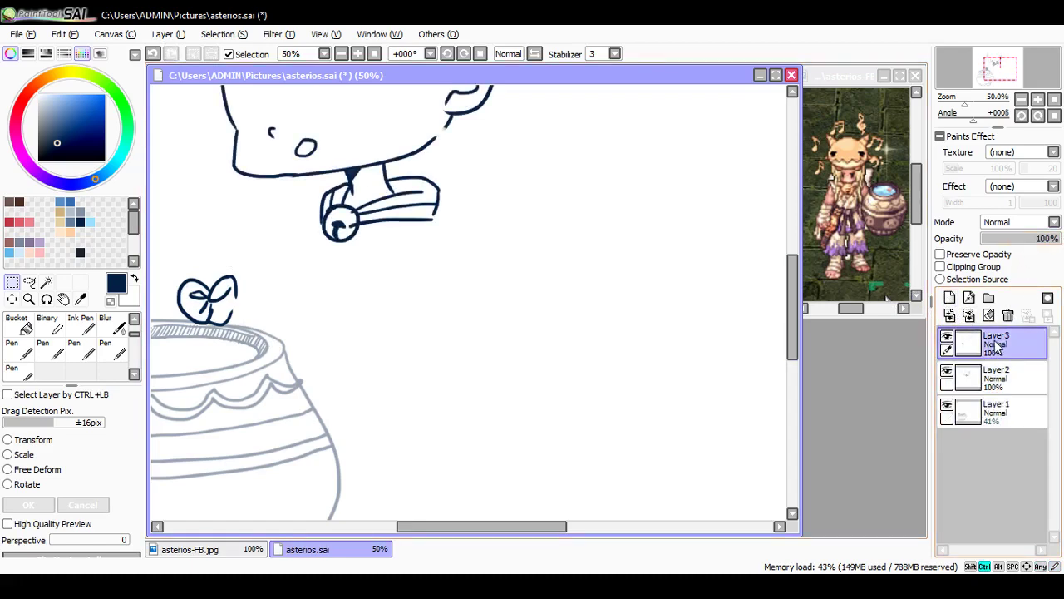
left_click(968, 313)
left_click(968, 300)
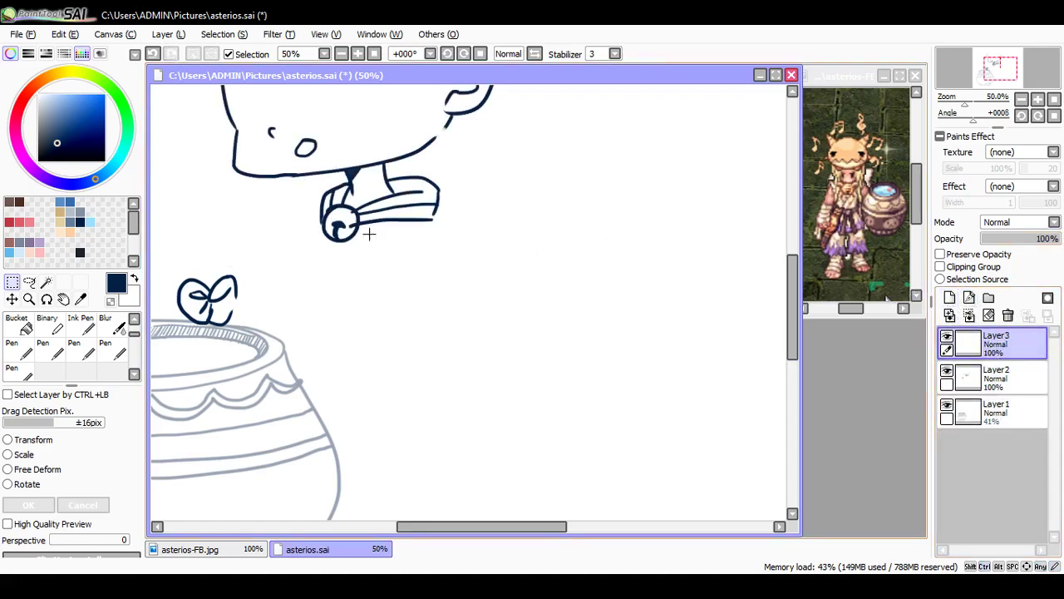
Step: Draw a handle passing through the hand with a round, double-ringed crosshatched head on Layer3, and save the file
key("n")
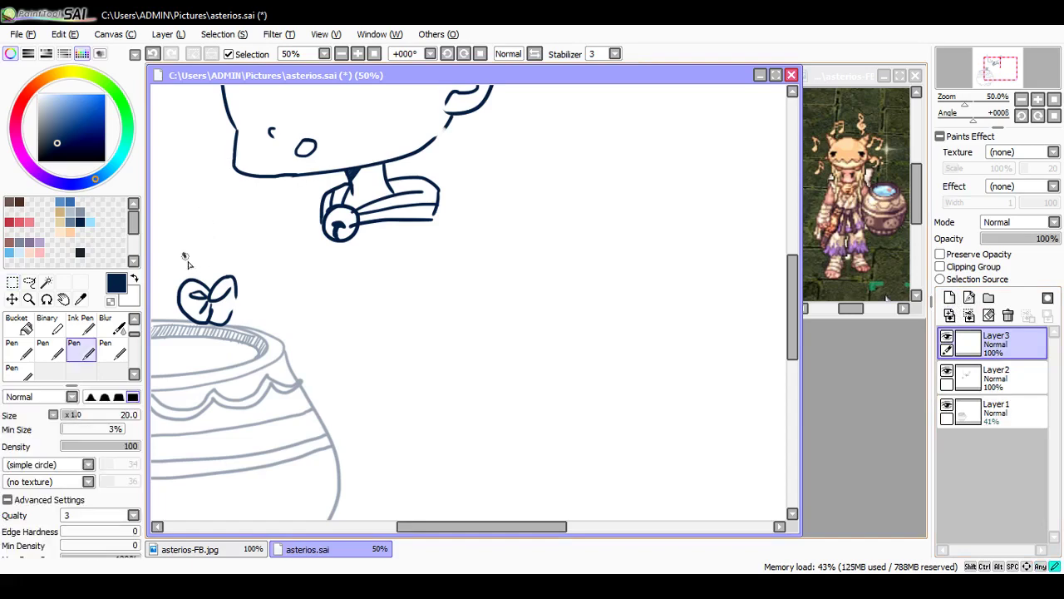
left_click_drag(183, 253, 231, 339)
key("ctrl+z")
left_click_drag(208, 309, 233, 337)
mouse_move(210, 256)
left_mouse_down()
mouse_move(198, 204)
mouse_move(160, 233)
mouse_move(193, 264)
left_mouse_up()
mouse_move(181, 217)
left_mouse_down()
mouse_move(205, 246)
mouse_move(188, 210)
mouse_move(180, 256)
mouse_move(205, 230)
mouse_move(174, 244)
mouse_move(187, 243)
left_mouse_up()
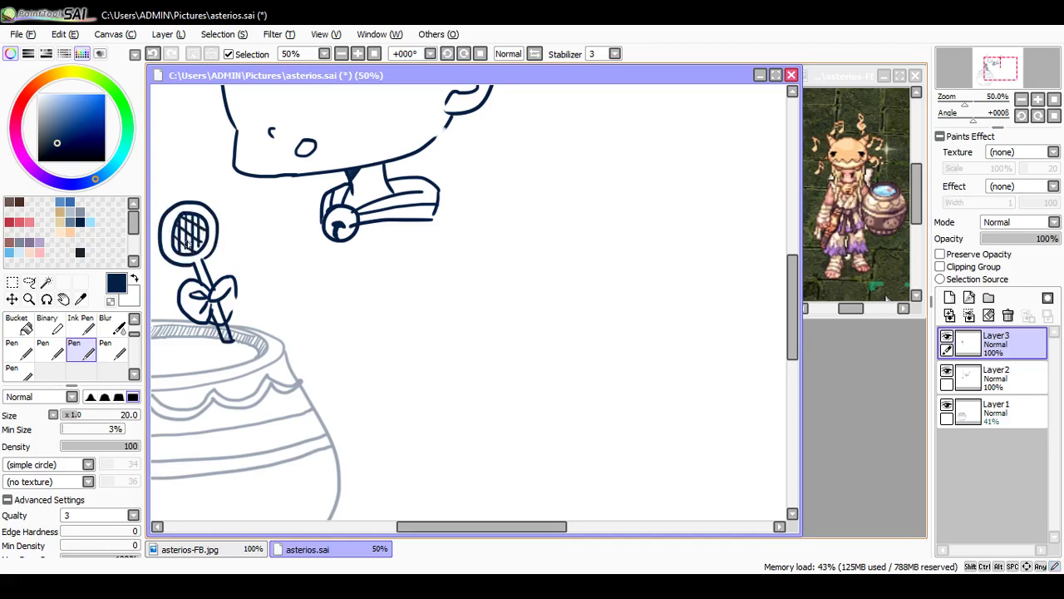
key("ctrl+s")
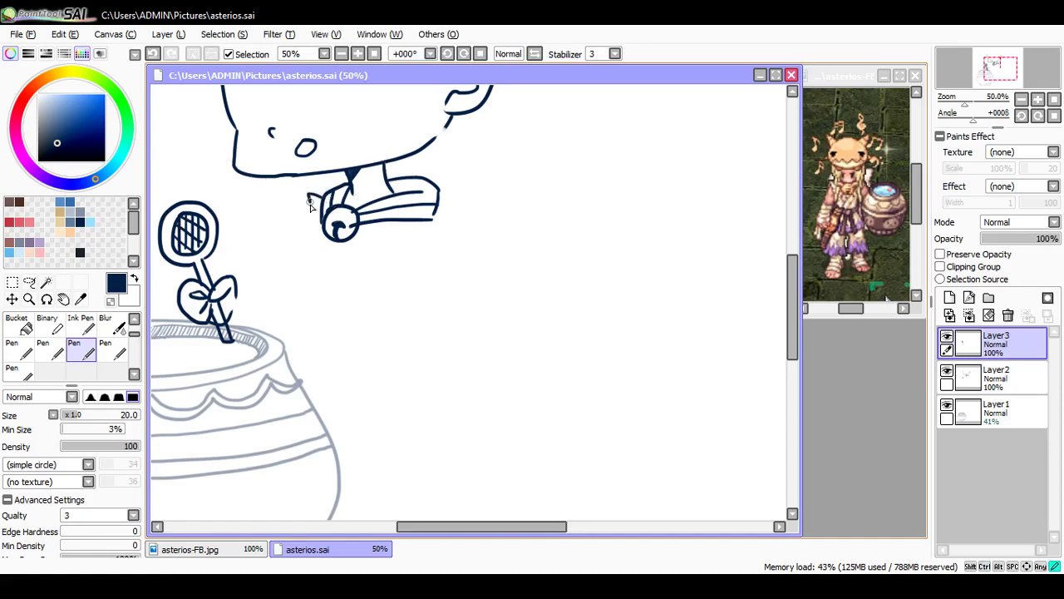
Step: Draw spiky fringes at both ends of the collar and a long arm line running down from the front fringe
mouse_move(310, 202)
left_mouse_down()
mouse_move(303, 209)
mouse_move(315, 229)
left_mouse_up()
left_click_drag(314, 229, 314, 296)
key("ctrl+z")
left_click_drag(319, 230, 316, 329)
mouse_move(440, 204)
left_mouse_down()
mouse_move(434, 231)
mouse_move(462, 204)
mouse_move(448, 217)
mouse_move(443, 196)
mouse_move(464, 200)
mouse_move(434, 244)
left_mouse_up()
key("ctrl+z")
key("ctrl+z")
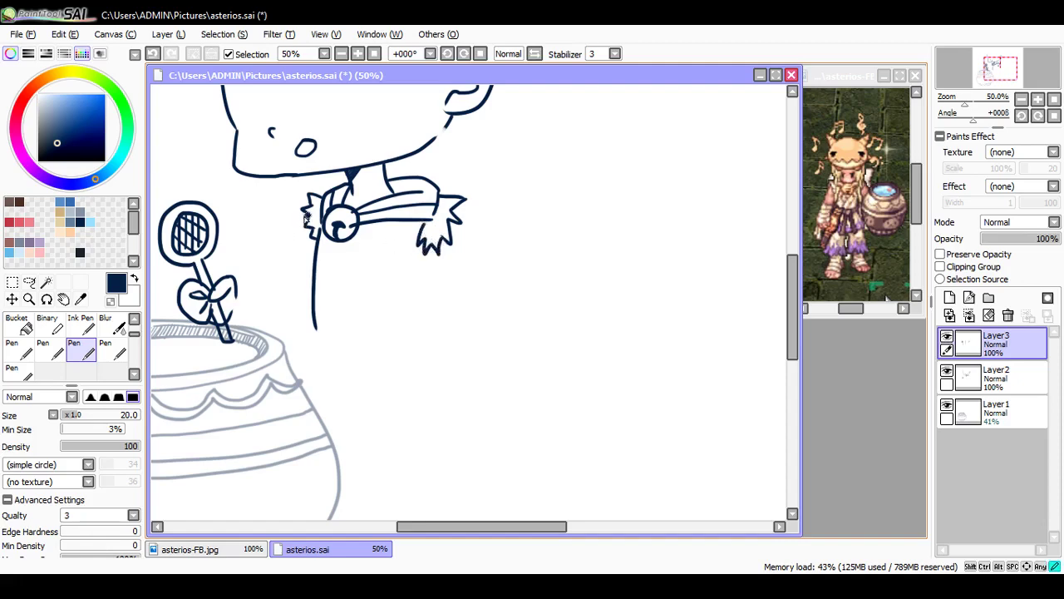
Step: Try to draw the bent arm, with an upper arm from the front fringe and a forearm reaching the hand
mouse_move(310, 211)
left_mouse_down()
mouse_move(279, 320)
mouse_move(230, 320)
mouse_move(296, 345)
left_mouse_up()
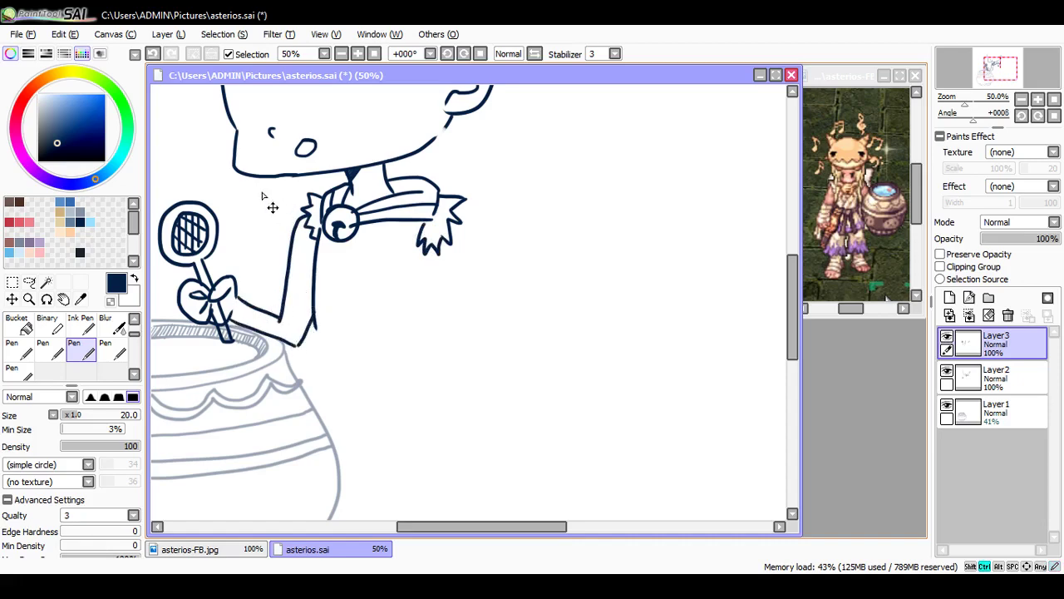
key("ctrl+z")
key("ctrl+z")
key("ctrl+z")
key("ctrl+z")
key("ctrl+z")
Step: Try to draw the forearm sloping from the hand down to an elbow at the end of the arm line
mouse_move(238, 301)
left_mouse_down()
mouse_move(278, 311)
mouse_move(237, 327)
mouse_move(298, 343)
left_mouse_up()
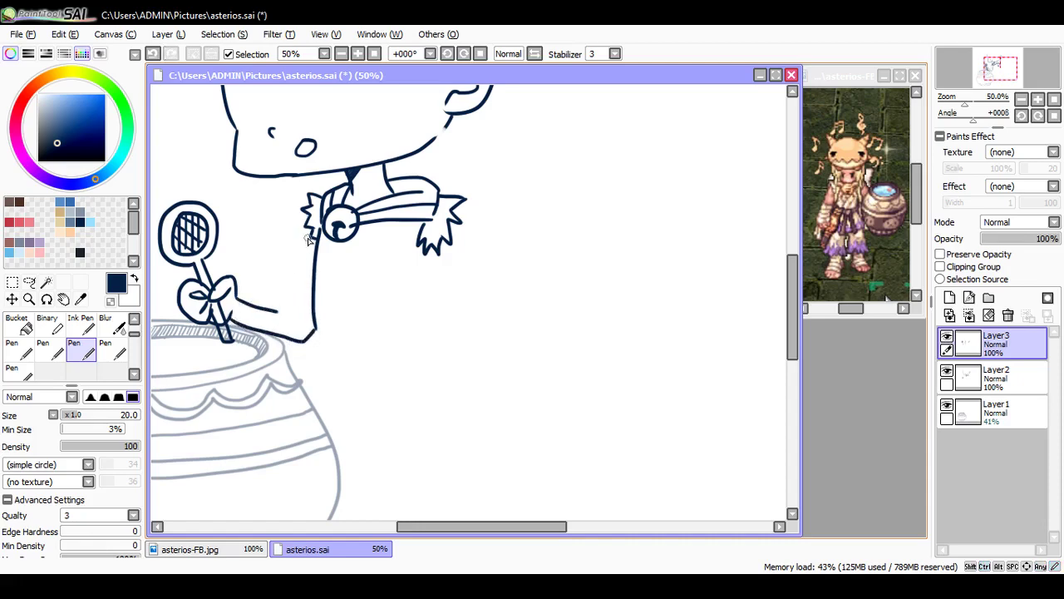
key("ctrl+z")
key("ctrl+z")
key("ctrl+z")
Step: Draw the bent arm with a level forearm from the hand to the elbow and an inner upper-arm line, and save the file
left_click_drag(238, 298, 305, 298)
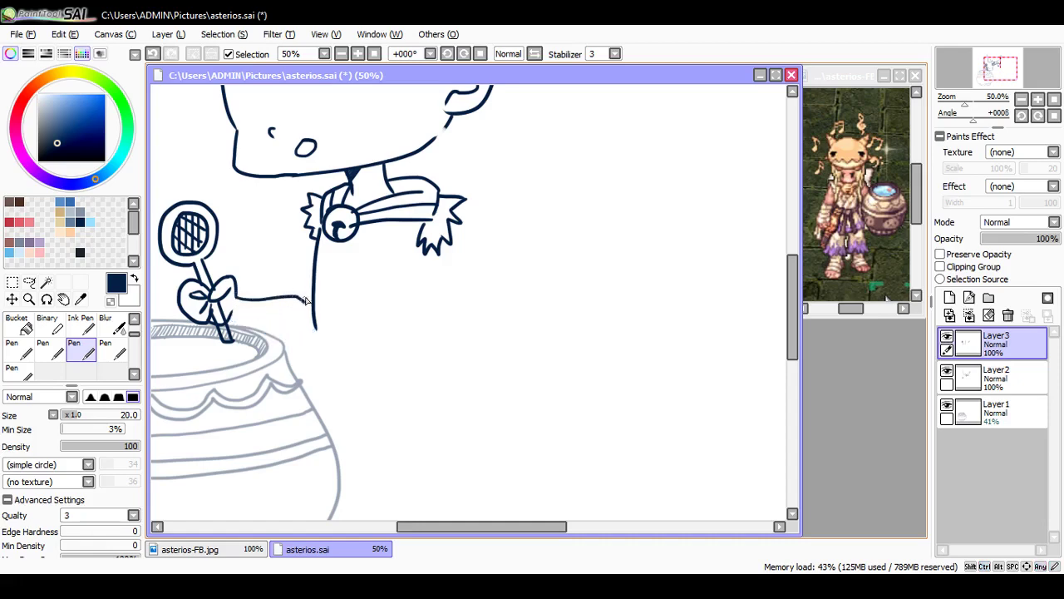
left_click_drag(309, 233, 295, 298)
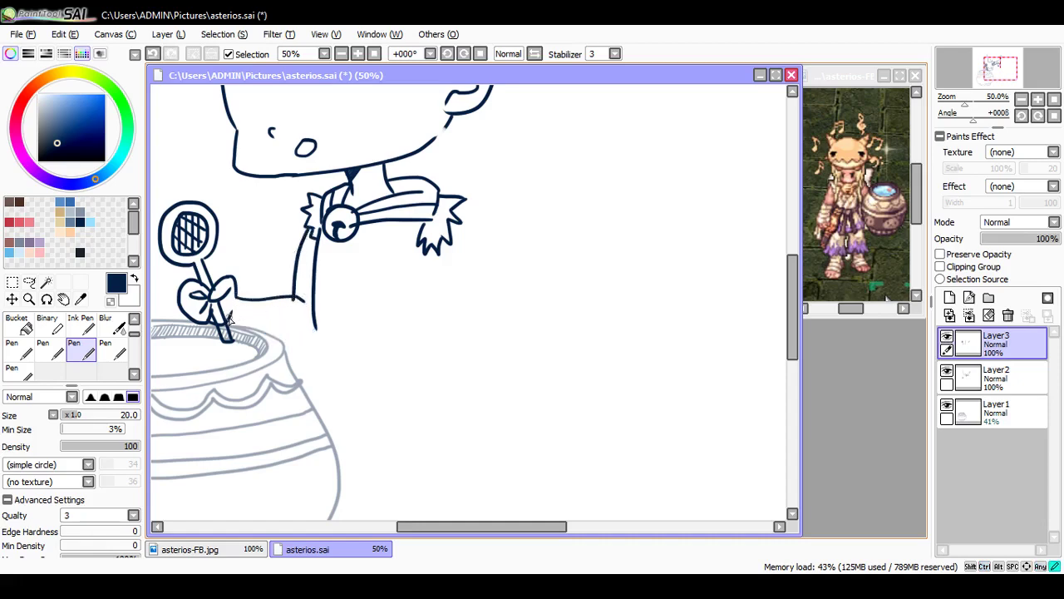
left_click_drag(232, 320, 316, 326)
key("ctrl+s")
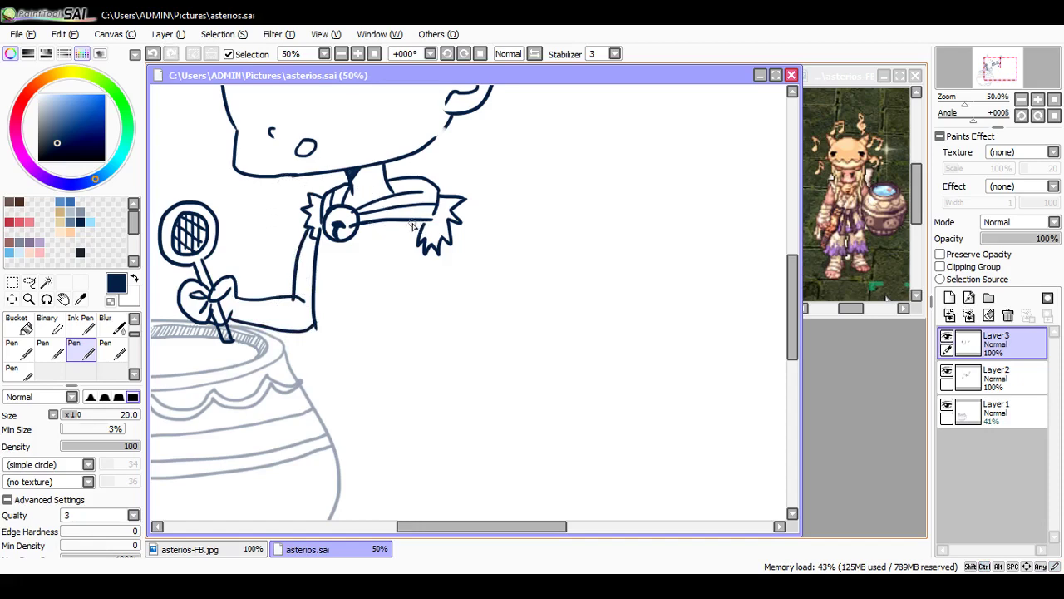
Step: Draw the robe's crossed front lapels running diagonally from the collar and bell down to the waist
left_click_drag(404, 226, 351, 302)
key("ctrl+z")
left_click_drag(372, 225, 328, 302)
left_click_drag(334, 237, 338, 272)
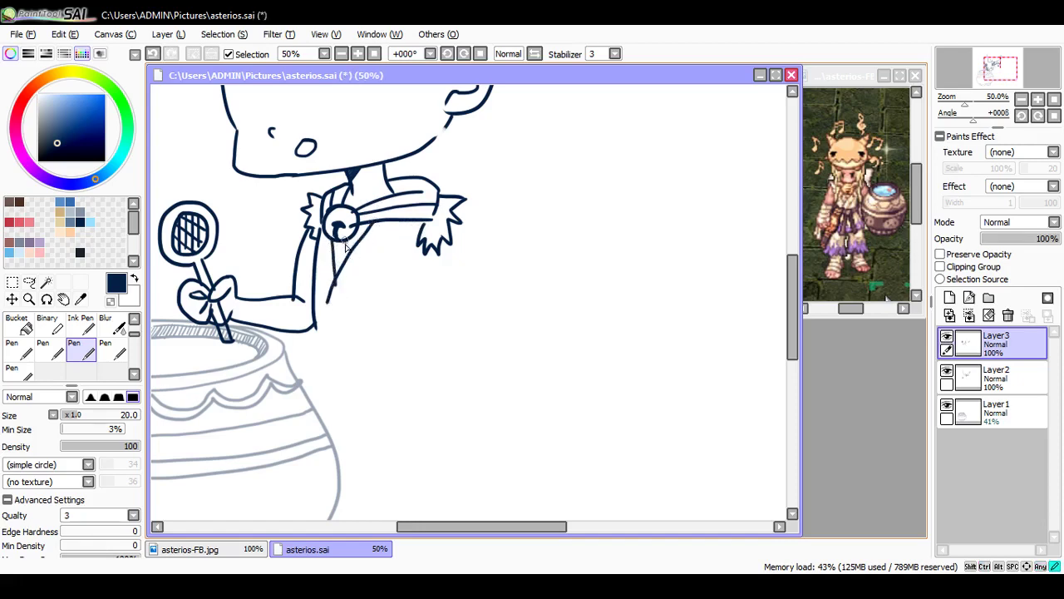
mouse_move(389, 223)
left_mouse_down()
mouse_move(354, 281)
mouse_move(345, 336)
left_mouse_up()
Step: Draw a sash knot at the waist with two long notched tails hanging from it
mouse_move(327, 299)
left_mouse_down()
mouse_move(324, 339)
mouse_move(347, 345)
mouse_move(328, 366)
mouse_move(341, 348)
mouse_move(381, 458)
left_mouse_up()
key("ctrl+z")
mouse_move(340, 367)
left_mouse_down()
mouse_move(359, 459)
mouse_move(380, 457)
left_mouse_up()
key("ctrl+z")
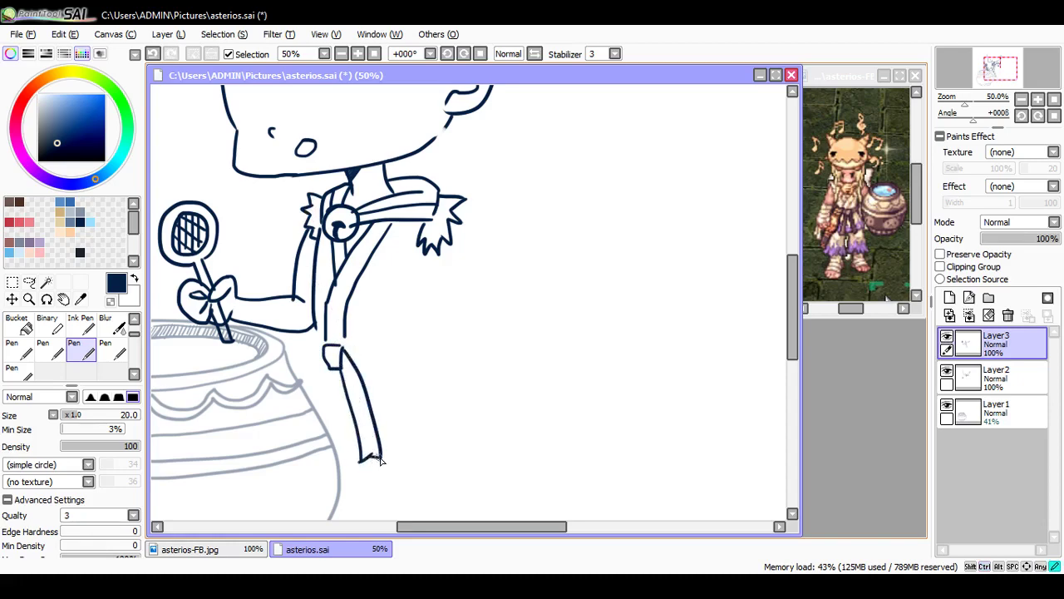
left_click_drag(336, 359, 353, 401)
mouse_move(324, 349)
left_mouse_down()
mouse_move(306, 396)
mouse_move(304, 458)
left_mouse_up()
mouse_move(328, 364)
left_mouse_down()
mouse_move(328, 460)
mouse_move(307, 451)
mouse_move(331, 470)
left_mouse_up()
left_click_drag(330, 360, 316, 416)
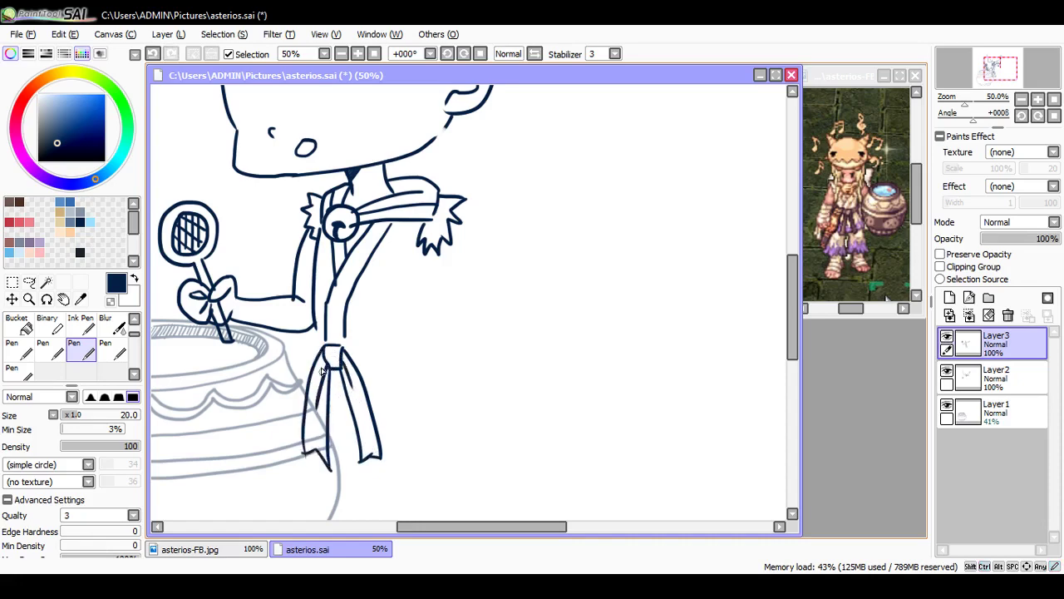
Step: Draw the back line from the rear fringe to the waist and a waist sash with a ruffled rear end, and save the file
mouse_move(319, 336)
left_mouse_down()
mouse_move(327, 348)
mouse_move(317, 348)
mouse_move(424, 330)
mouse_move(442, 309)
left_mouse_up()
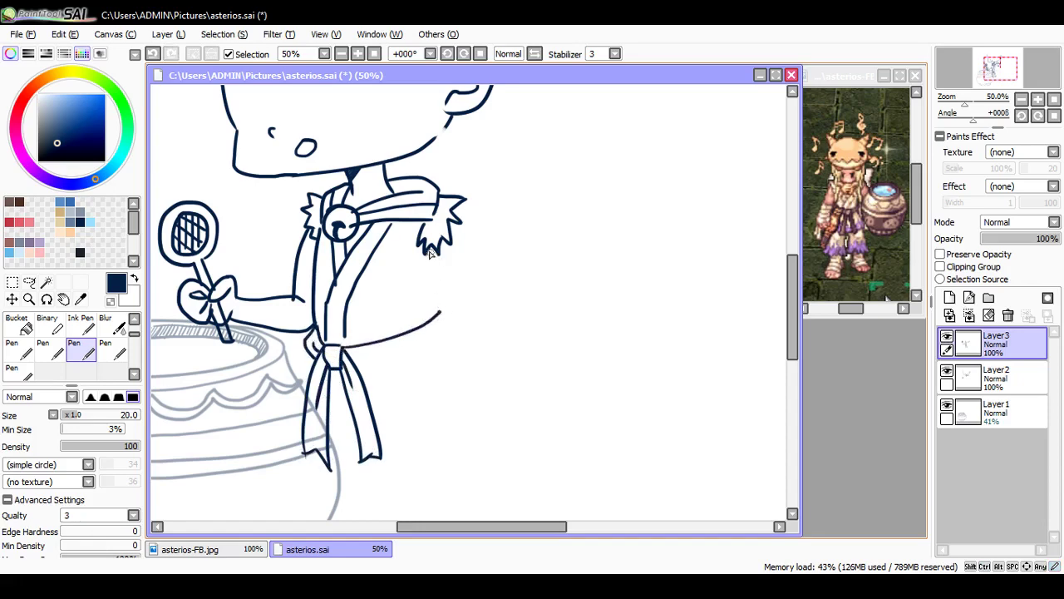
left_click_drag(426, 253, 426, 305)
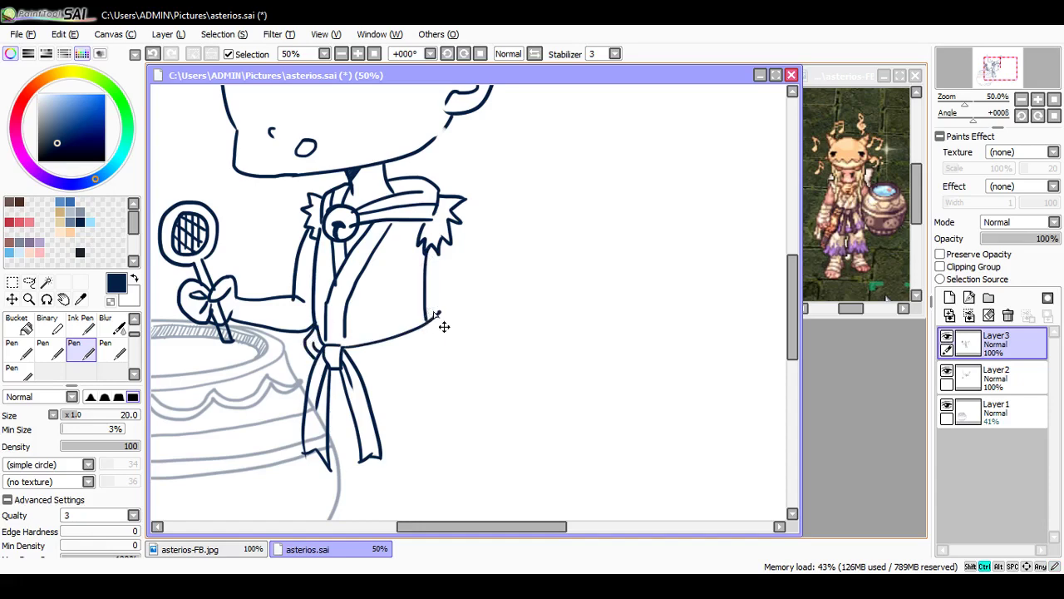
key("ctrl+z")
key("ctrl+z")
left_click_drag(426, 248, 436, 329)
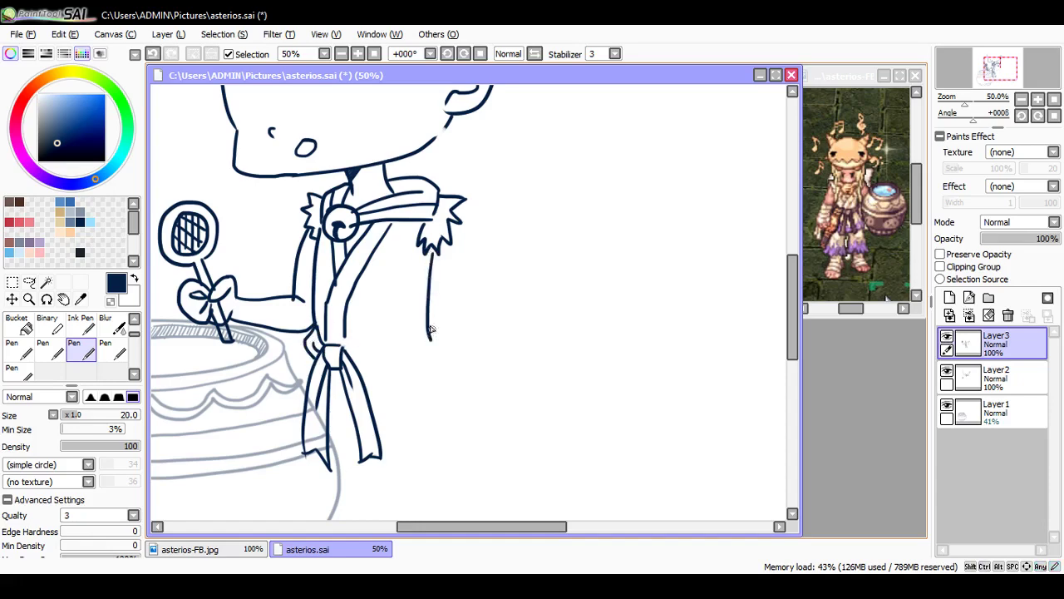
key("ctrl+z")
mouse_move(426, 248)
left_mouse_down()
mouse_move(427, 320)
mouse_move(437, 328)
left_mouse_up()
mouse_move(340, 347)
left_mouse_down()
mouse_move(434, 338)
mouse_move(436, 348)
left_mouse_up()
mouse_move(354, 364)
left_mouse_down()
mouse_move(443, 353)
mouse_move(373, 357)
left_mouse_up()
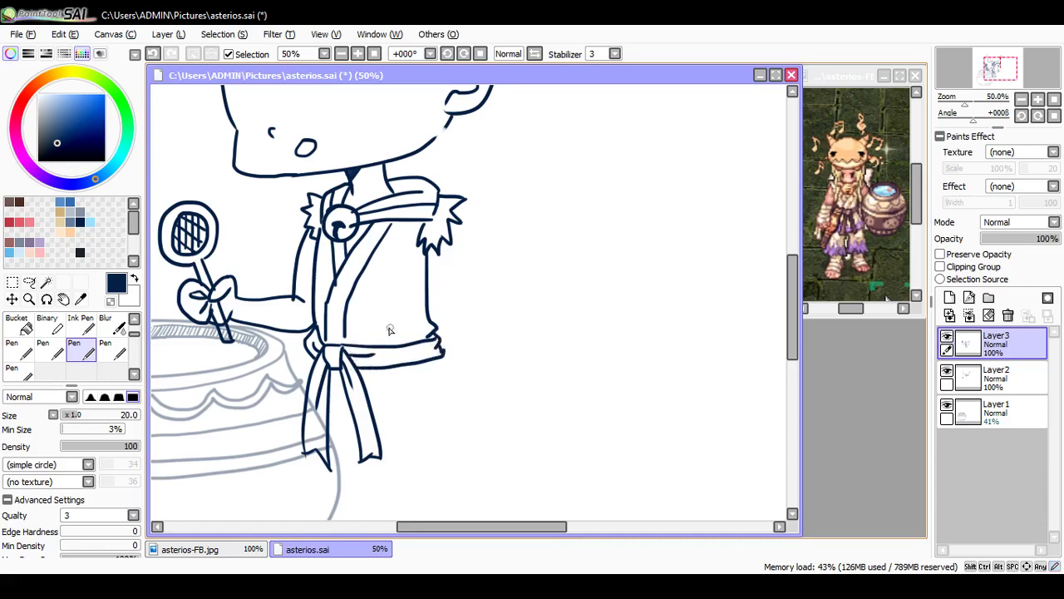
key("ctrl+s")
Step: Lower the opacity of Layer3 to 40% and add a new layer above it
left_click(1021, 239)
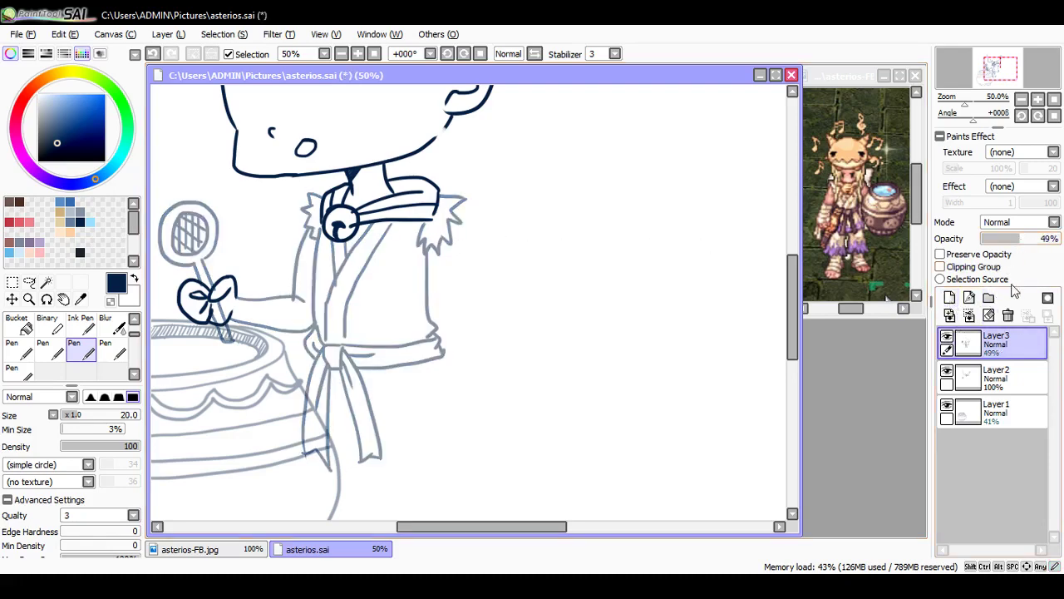
left_click_drag(1021, 239, 1014, 240)
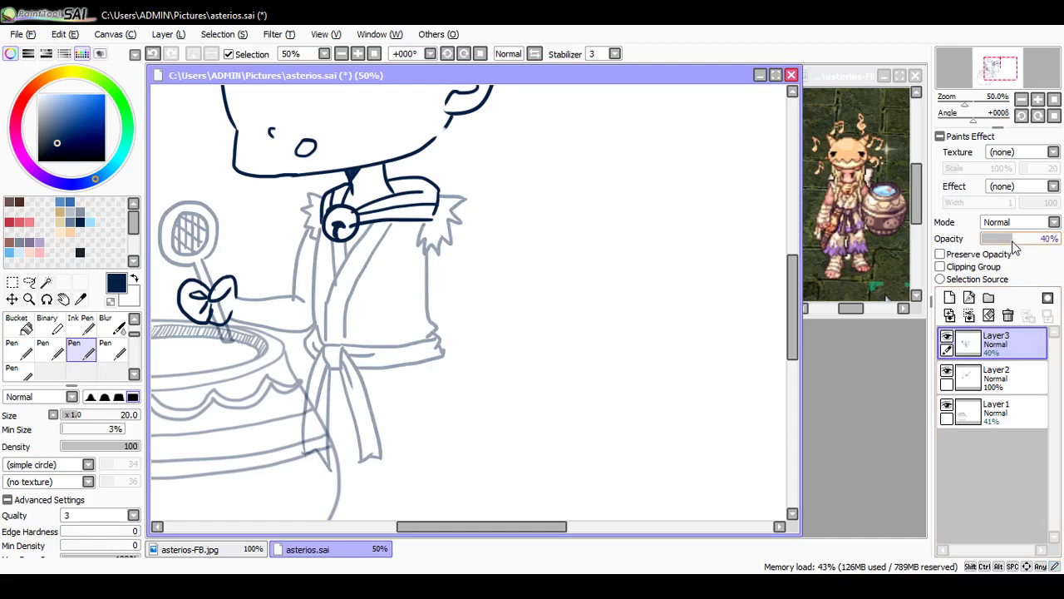
left_click(949, 297)
Step: Try to draw the rear arm hanging from the back fringe with a bent elbow
mouse_move(437, 254)
left_mouse_down()
mouse_move(446, 317)
mouse_move(426, 387)
left_mouse_up()
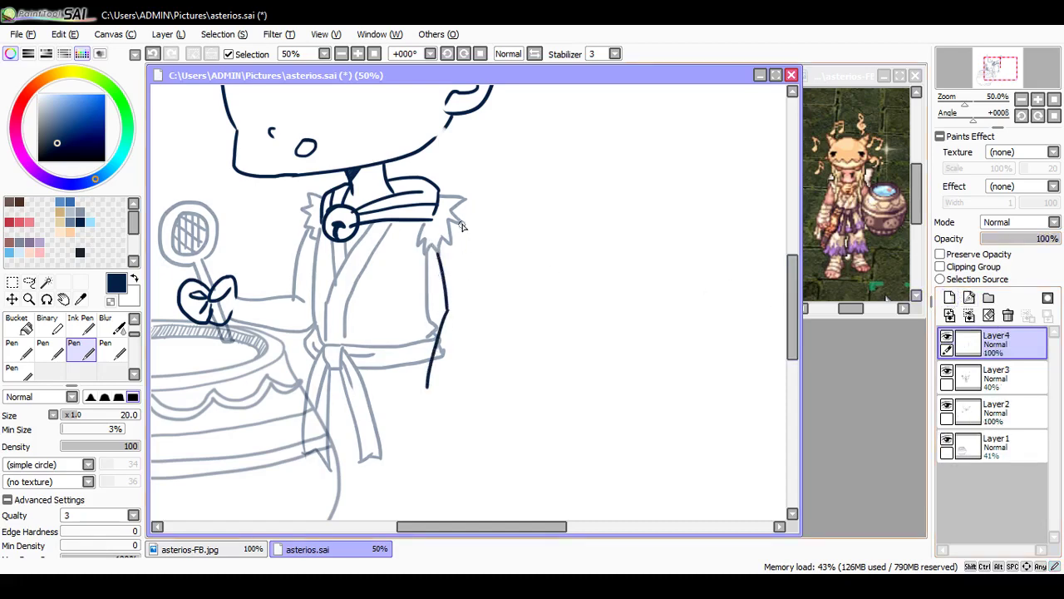
left_click_drag(455, 205, 474, 304)
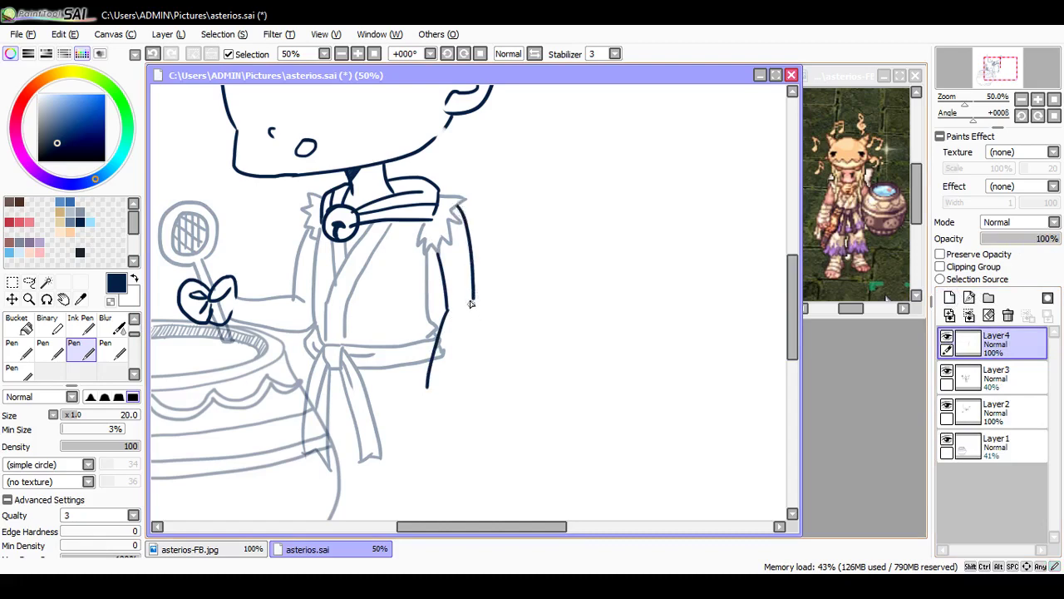
key("ctrl+z")
key("ctrl+z")
key("ctrl+z")
Step: Draw the rear arm hanging straight from the back fringe on Layer4, with a closed hand and bandage bands around the wrist
mouse_move(427, 251)
left_mouse_down()
mouse_move(431, 328)
mouse_move(414, 386)
left_mouse_up()
mouse_move(460, 225)
left_mouse_down()
mouse_move(452, 369)
mouse_move(441, 397)
mouse_move(412, 400)
mouse_move(408, 430)
mouse_move(453, 422)
mouse_move(453, 439)
mouse_move(416, 449)
mouse_move(457, 432)
mouse_move(427, 432)
mouse_move(418, 451)
left_mouse_up()
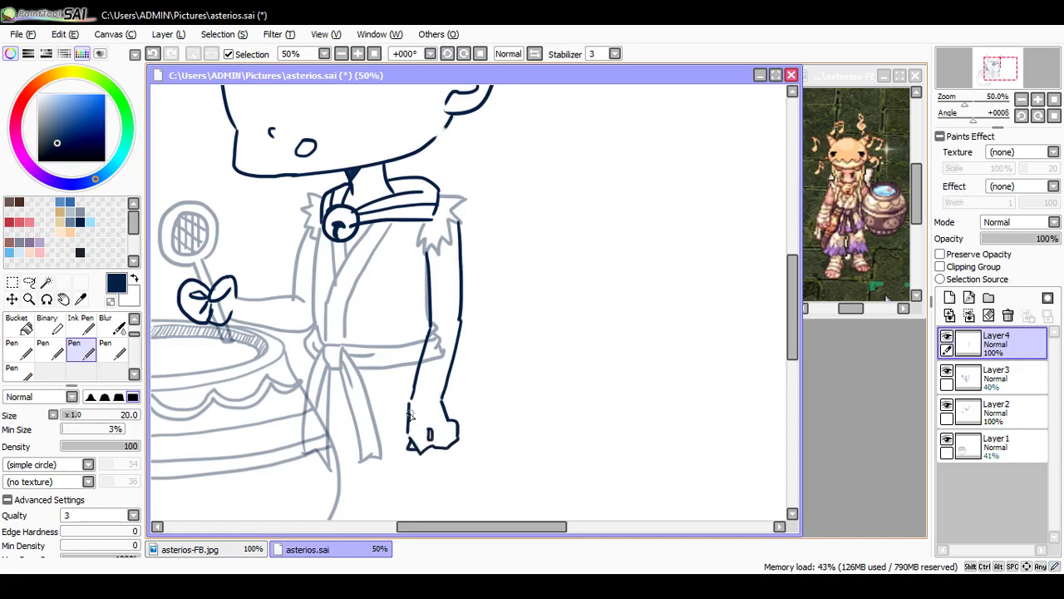
left_click_drag(410, 416, 422, 412)
mouse_move(417, 384)
left_mouse_down()
mouse_move(445, 395)
mouse_move(449, 372)
left_mouse_up()
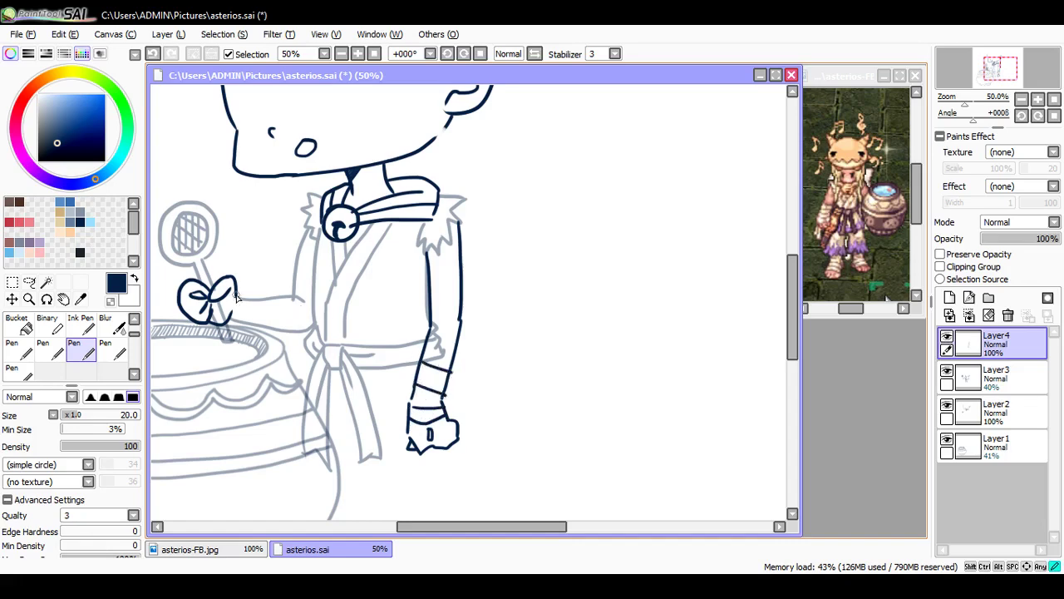
Step: Draw bandage wraps on the front forearm beside the hand on Layer4, save the file and check the layer's visibility
mouse_move(236, 297)
left_mouse_down()
mouse_move(278, 297)
mouse_move(272, 324)
mouse_move(237, 323)
mouse_move(277, 329)
mouse_move(224, 311)
mouse_move(226, 327)
mouse_move(223, 314)
mouse_move(247, 300)
mouse_move(247, 326)
mouse_move(267, 296)
mouse_move(267, 324)
mouse_move(267, 303)
mouse_move(252, 324)
left_mouse_up()
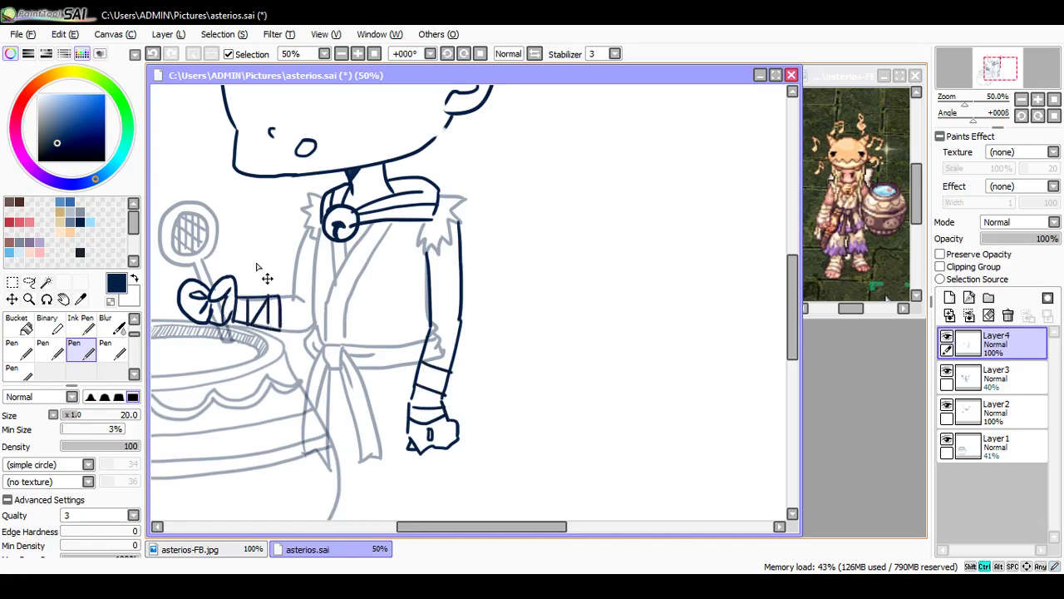
key("ctrl+s")
left_click(946, 337)
left_click(946, 337)
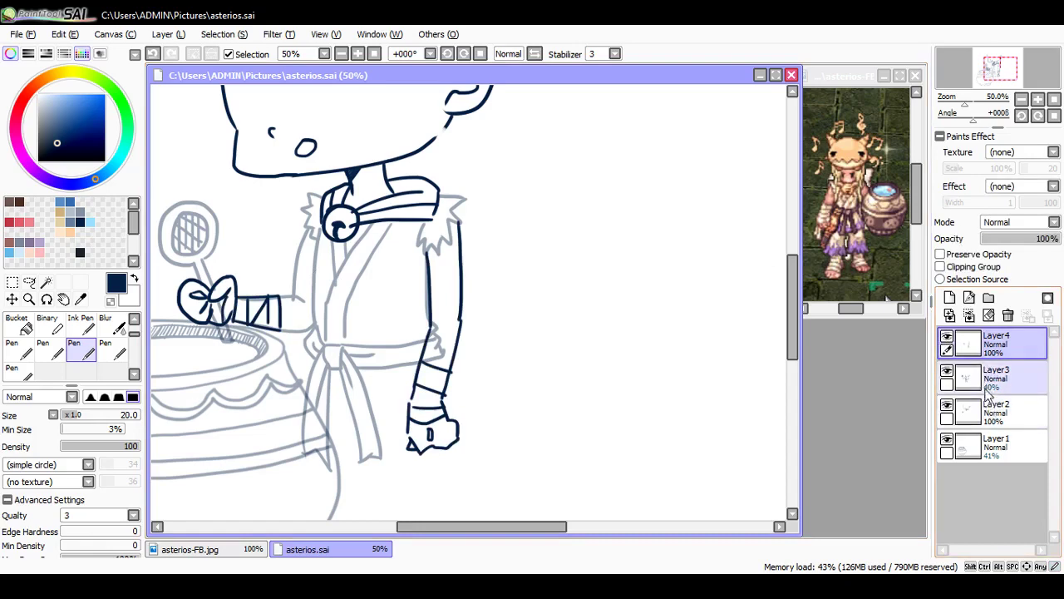
Step: Set the opacity of Layer1 to 40% and save the file
left_click(994, 445)
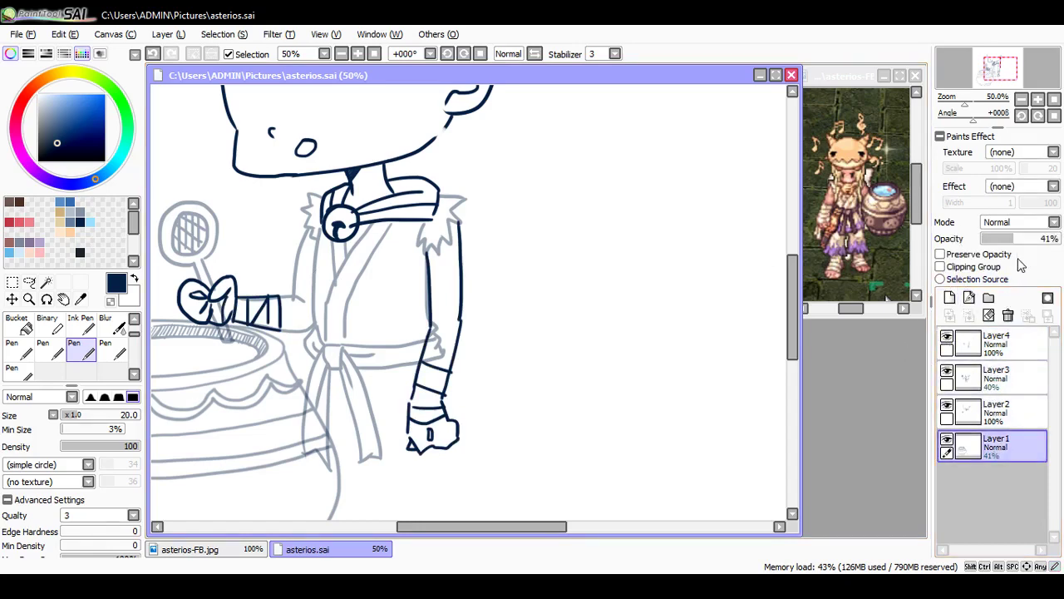
left_click(1013, 239)
key("ctrl+s")
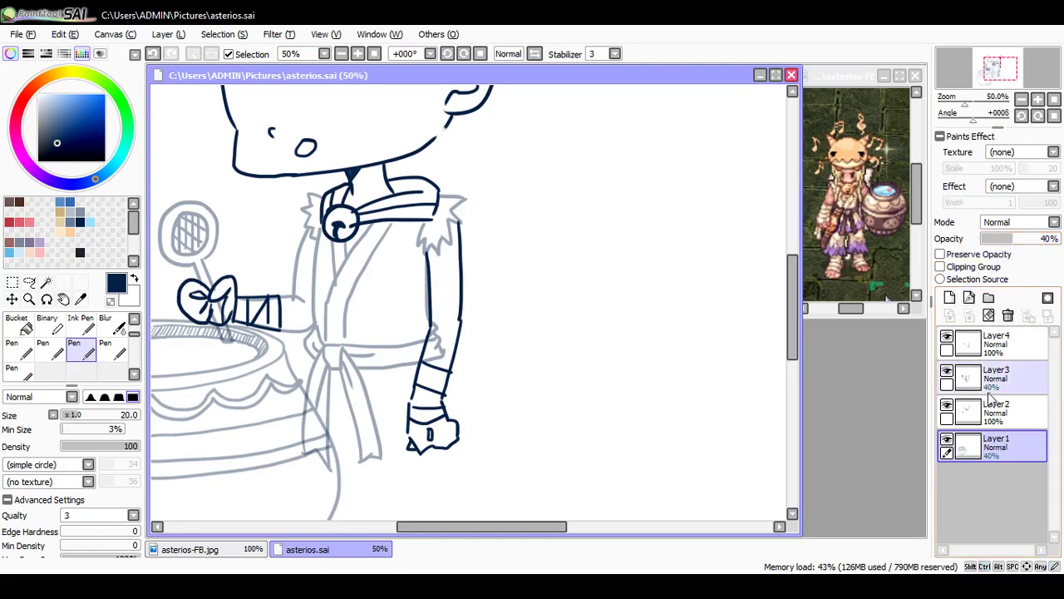
Step: Set the opacity of Layer3 to 50% and save the file
left_click(996, 343)
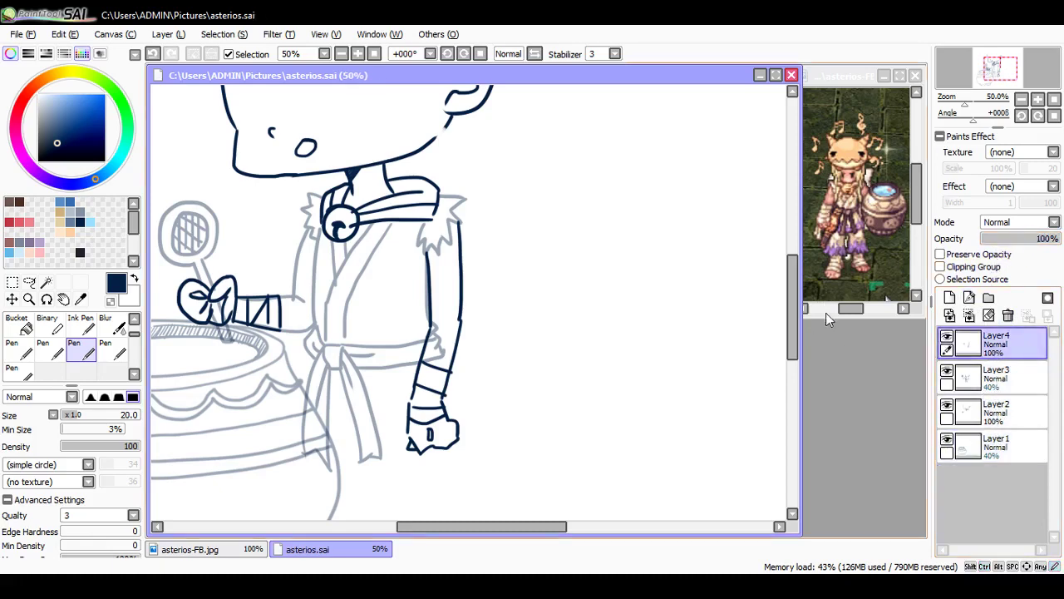
left_click(996, 387)
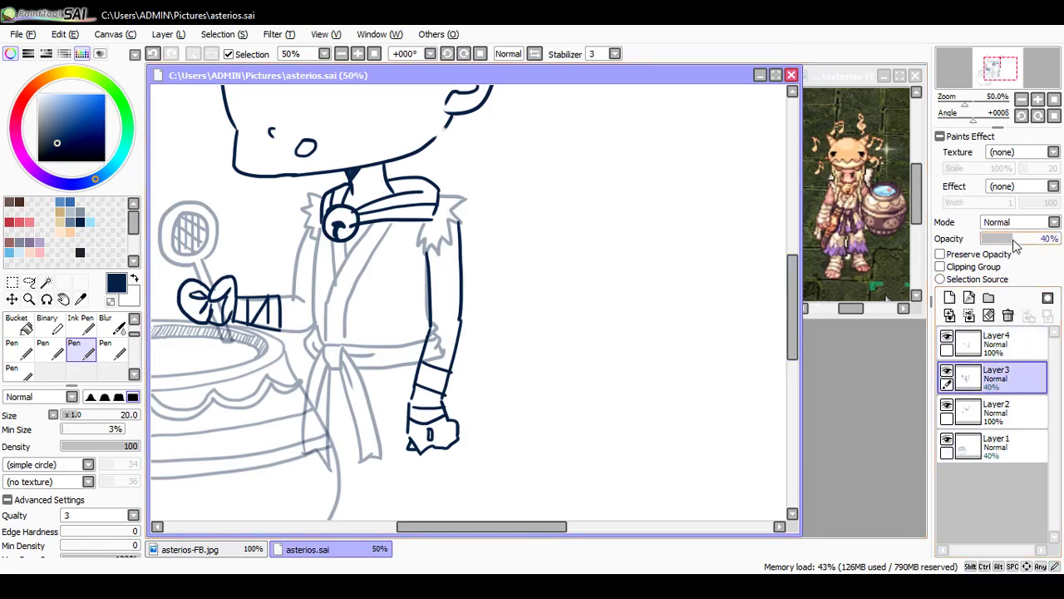
left_click_drag(1012, 243, 1022, 242)
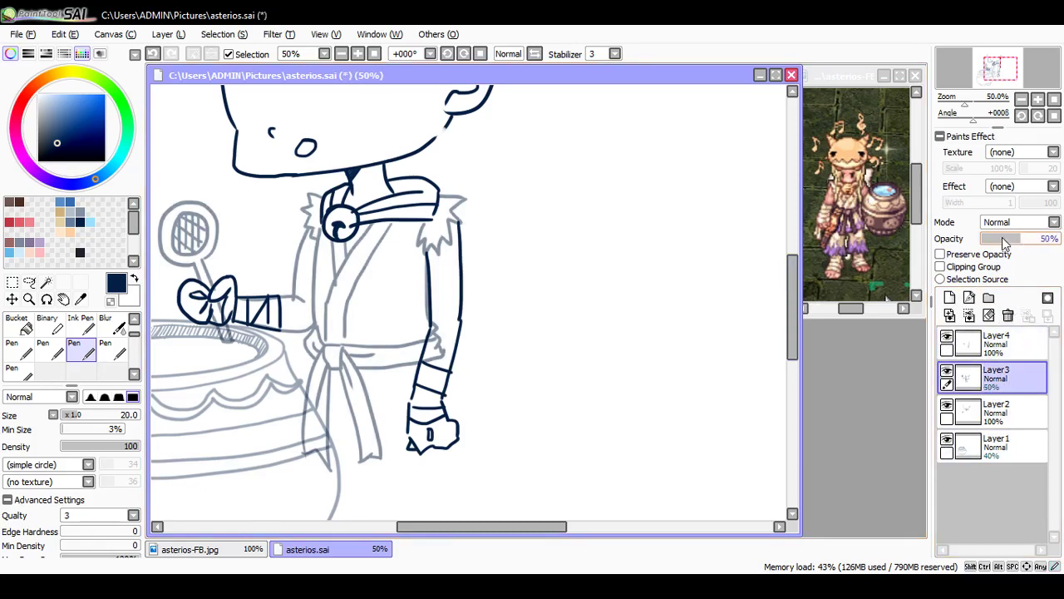
key("ctrl+s")
Step: Draw the robe's short skirt below the sash on Layer3, with its rear edge, hem and front flap around the sash tails
scroll(791, 297, "down", 3)
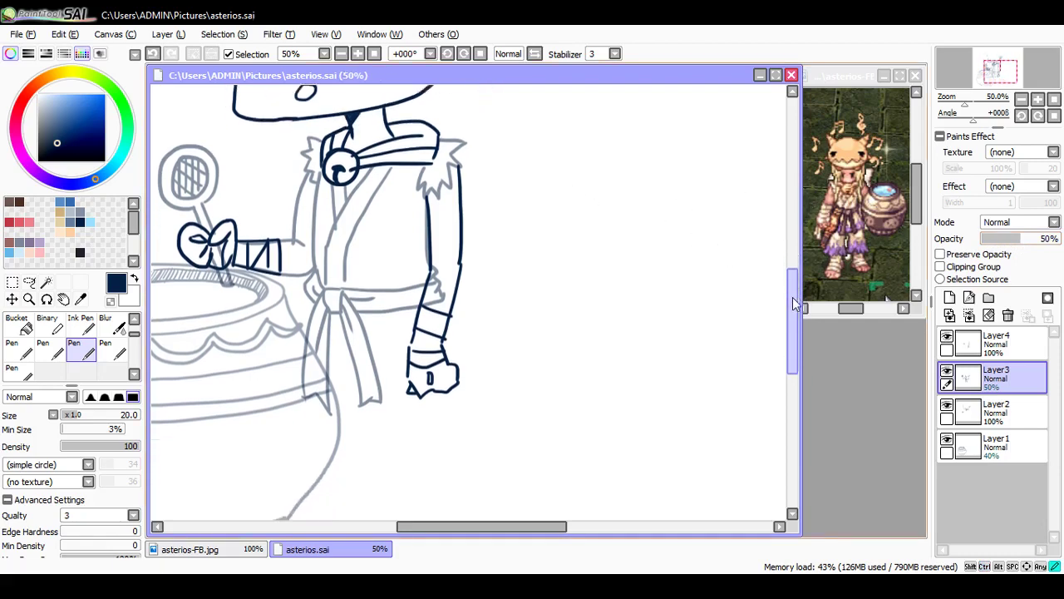
mouse_move(454, 249)
left_mouse_down()
mouse_move(470, 296)
mouse_move(462, 318)
left_mouse_up()
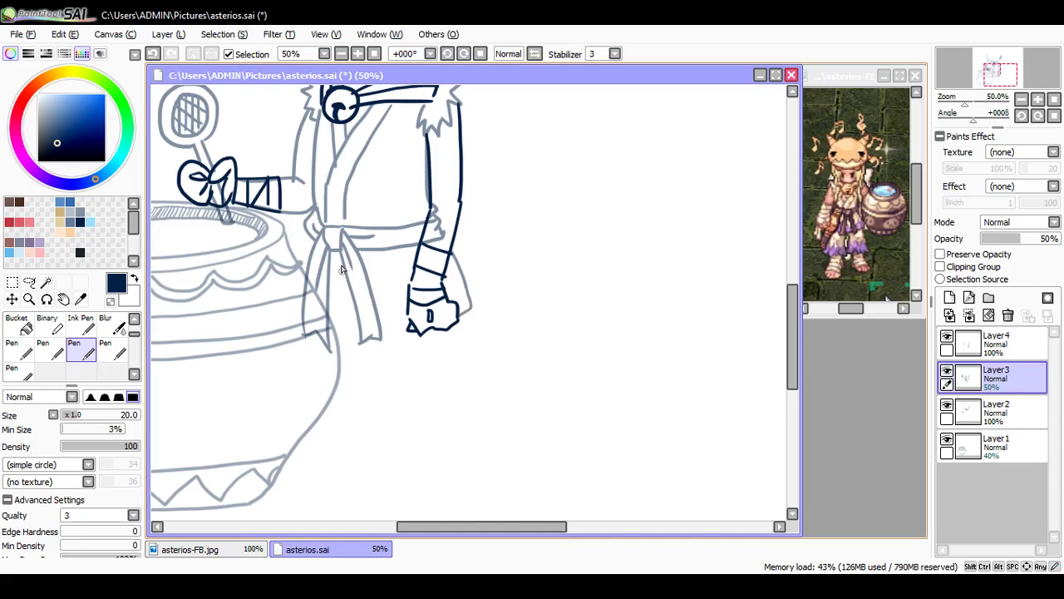
mouse_move(340, 250)
left_mouse_down()
mouse_move(344, 336)
mouse_move(407, 328)
left_mouse_up()
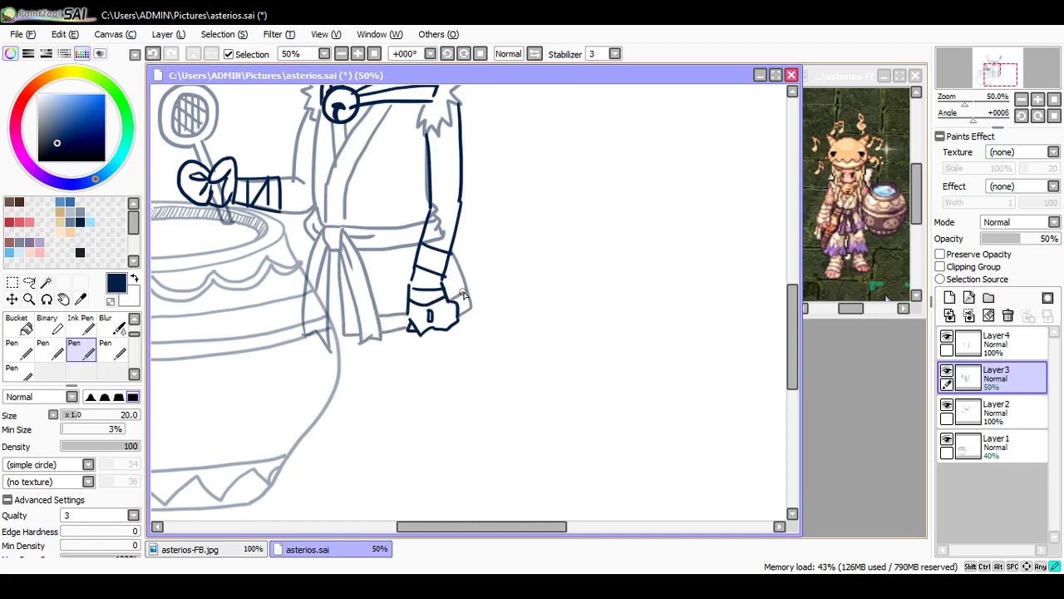
mouse_move(306, 235)
left_mouse_down()
mouse_move(287, 284)
mouse_move(300, 310)
mouse_move(328, 325)
left_mouse_up()
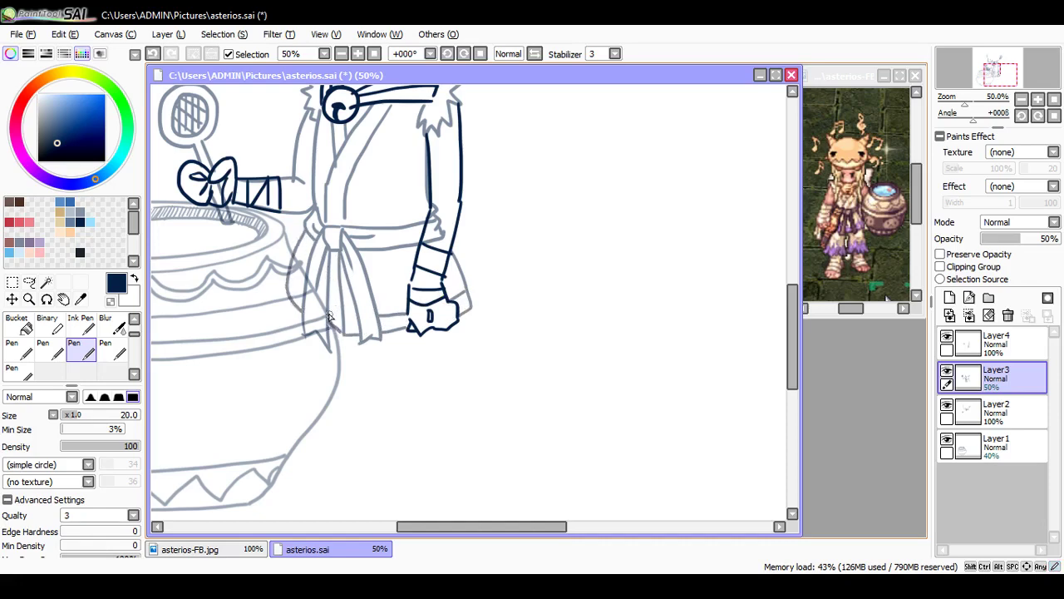
left_click_drag(287, 271, 304, 298)
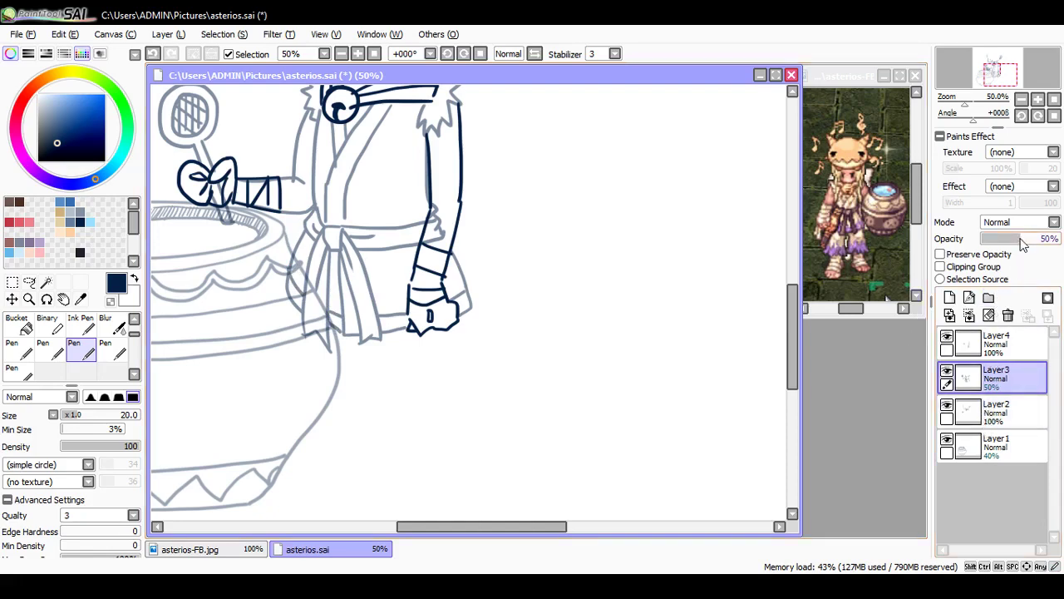
Step: Raise the opacity of Layer3 to 70% and save the file
left_click_drag(1022, 241, 1038, 243)
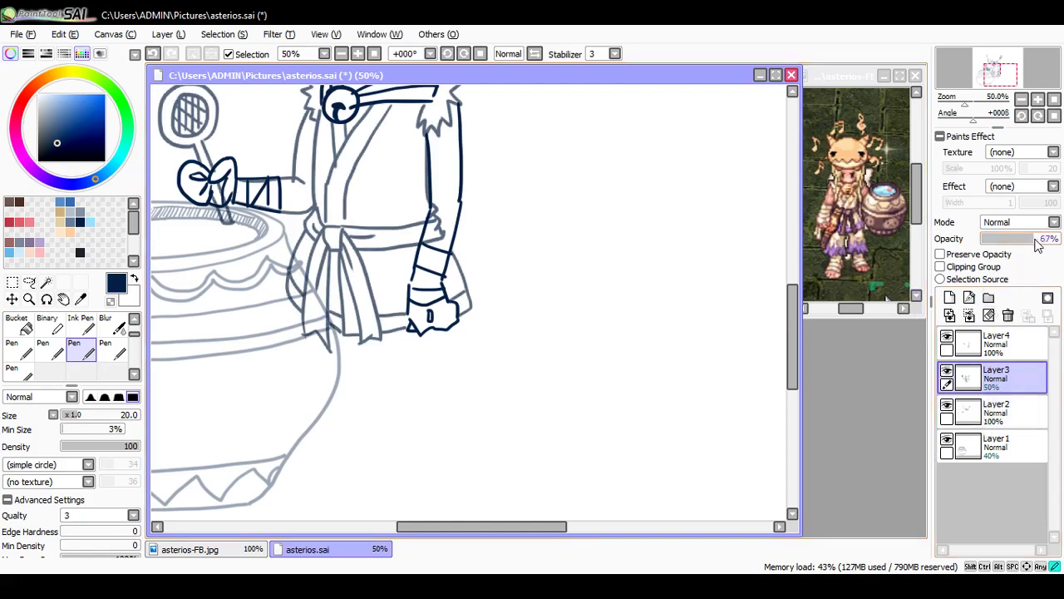
key("ctrl+s")
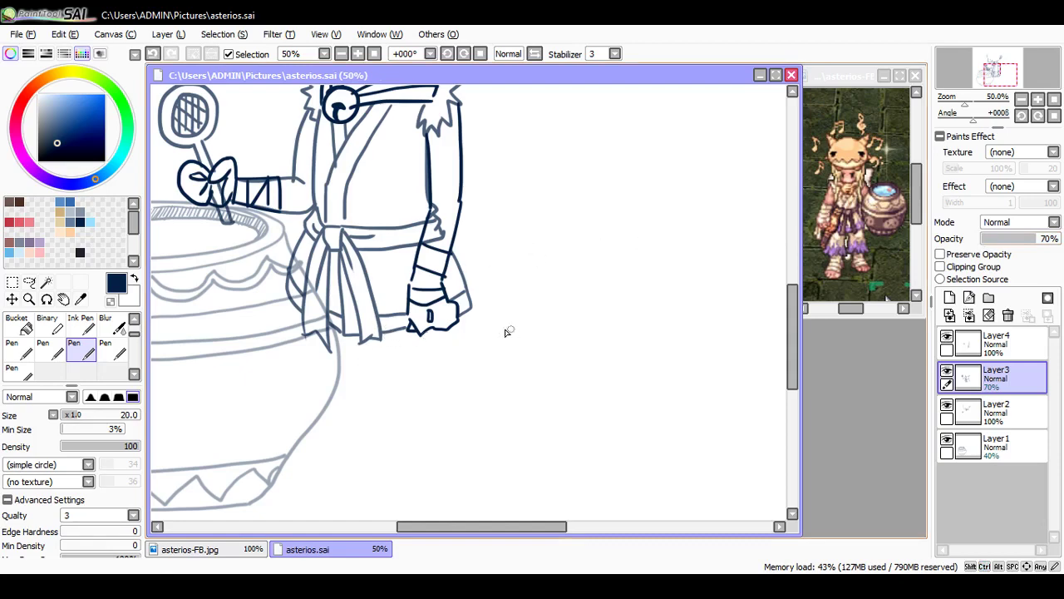
Step: Create a layer folder, place Layer4, Layer3 and Layer2 inside it, and collapse the folder
left_click(996, 343)
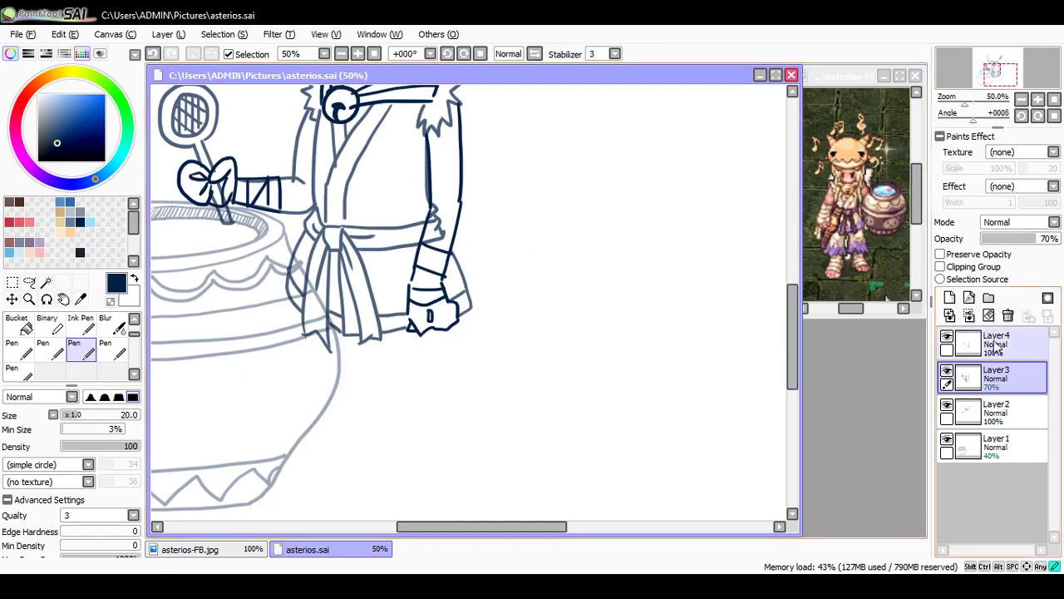
left_click(989, 296)
left_click_drag(996, 378, 1004, 341)
left_click_drag(998, 412, 1001, 373)
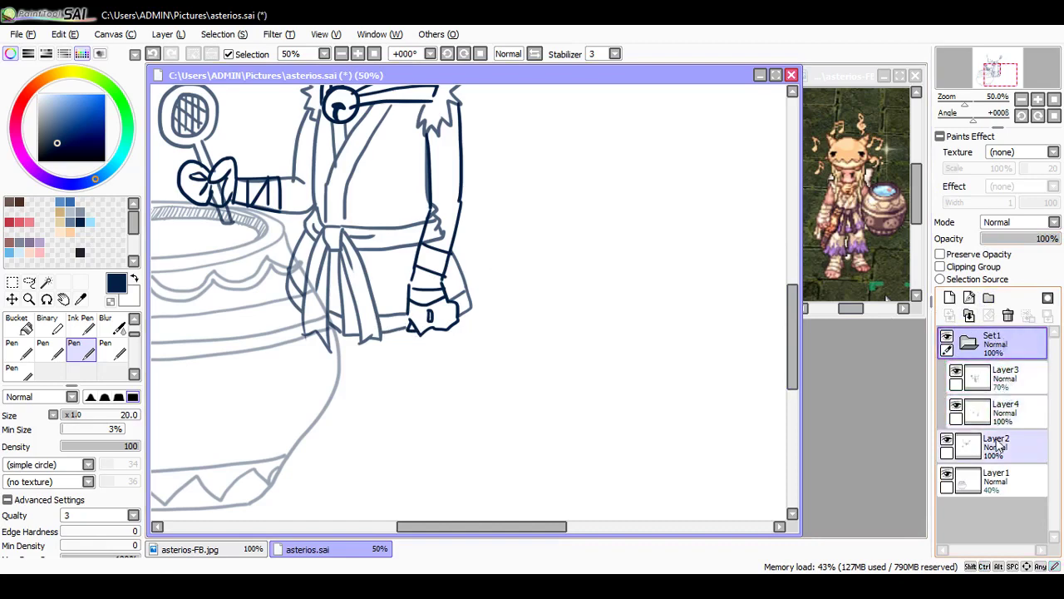
left_click_drag(998, 444, 1009, 412)
left_click(973, 348)
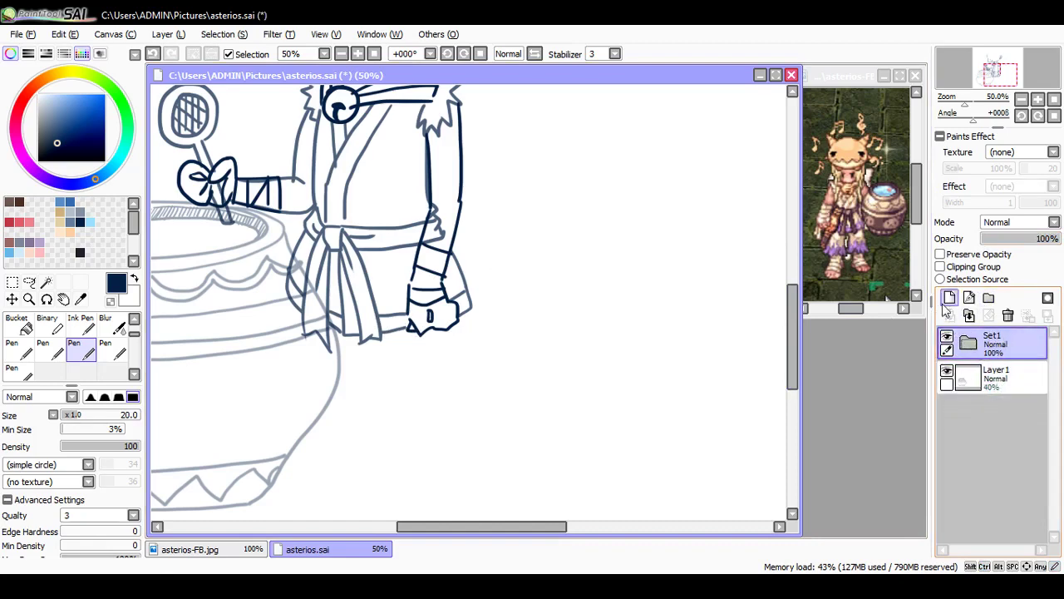
Step: Move the whole character folder toward the pot and slightly down so the forearm overlaps the rim, and expand the folder
key("ctrl")
left_click_drag(374, 246, 340, 239)
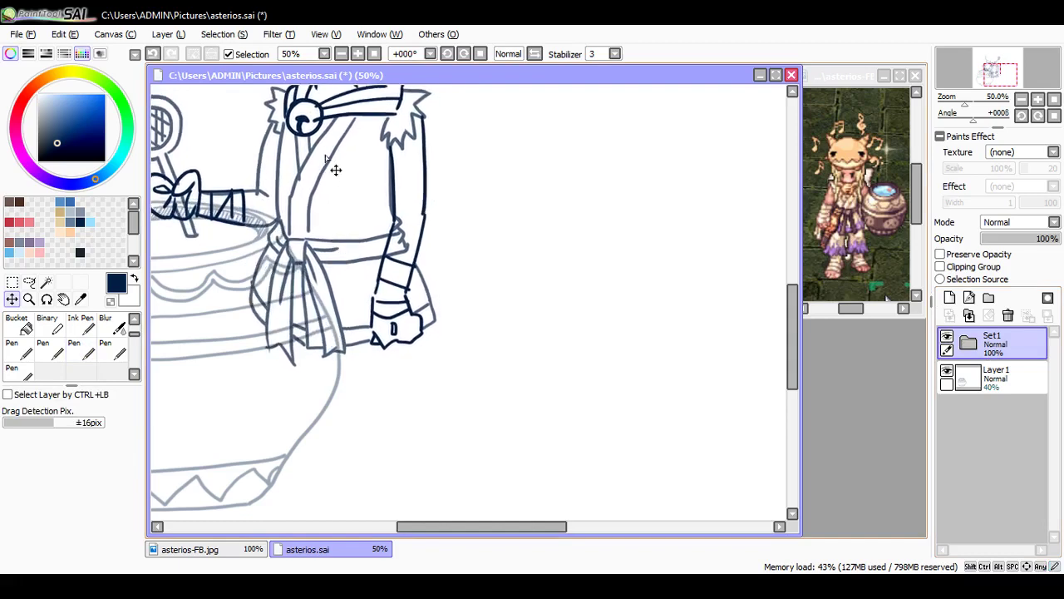
left_click(969, 345)
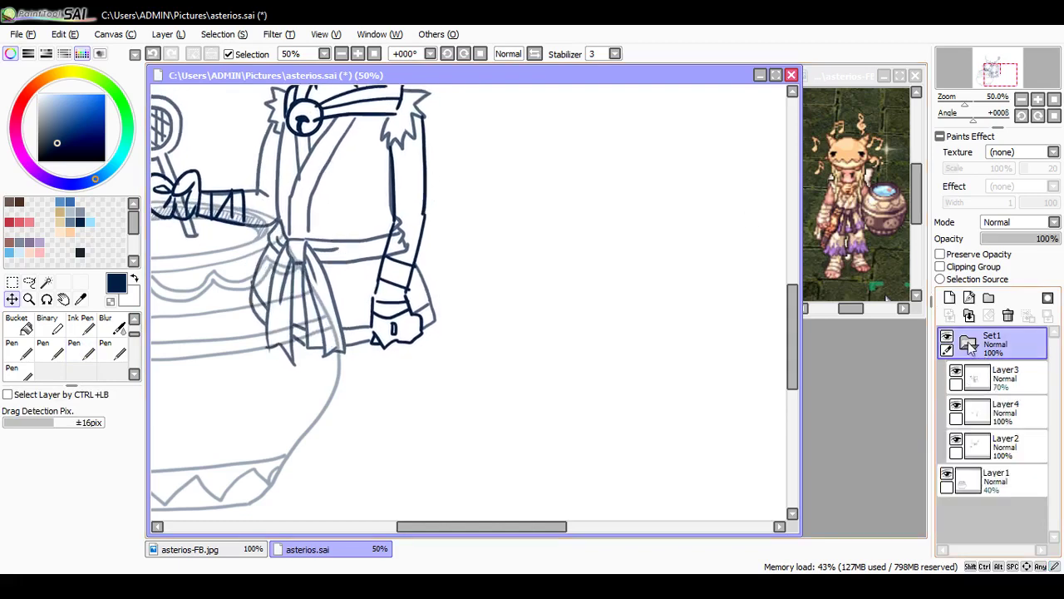
left_click(1003, 415)
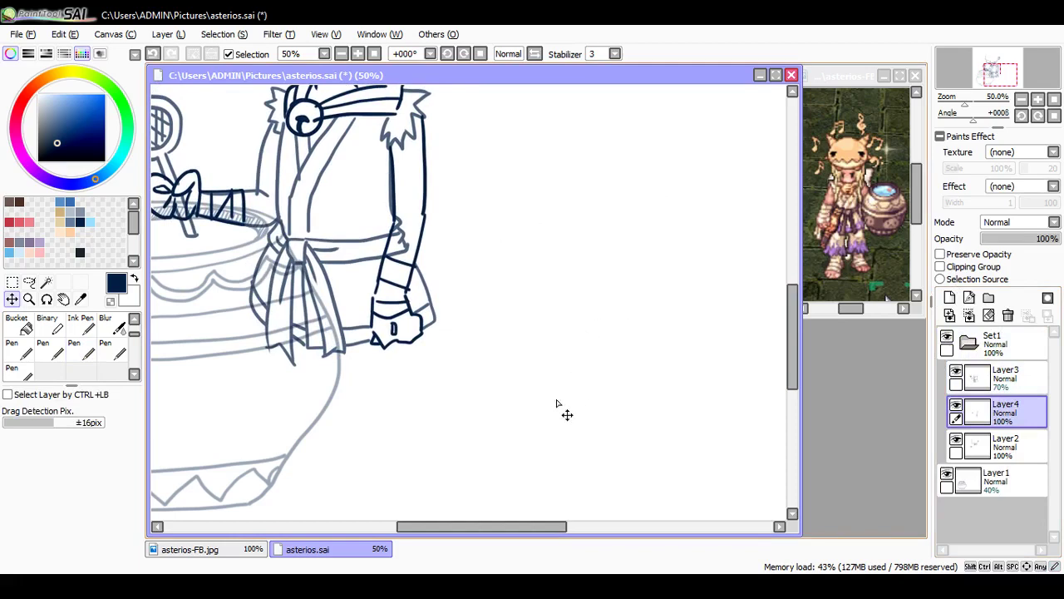
scroll(616, 363, "down", 3)
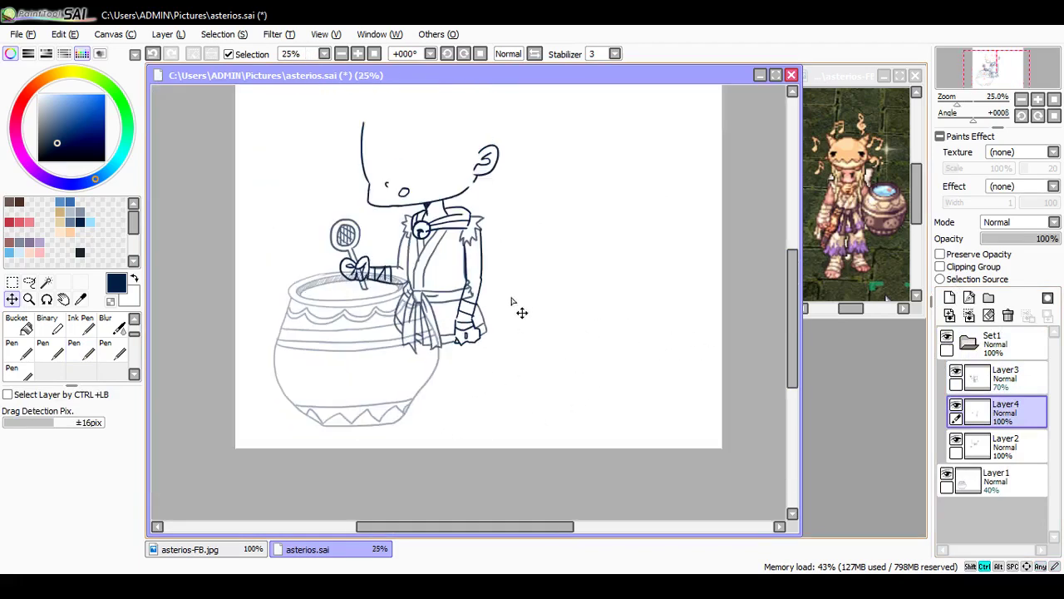
left_click_drag(463, 263, 466, 260)
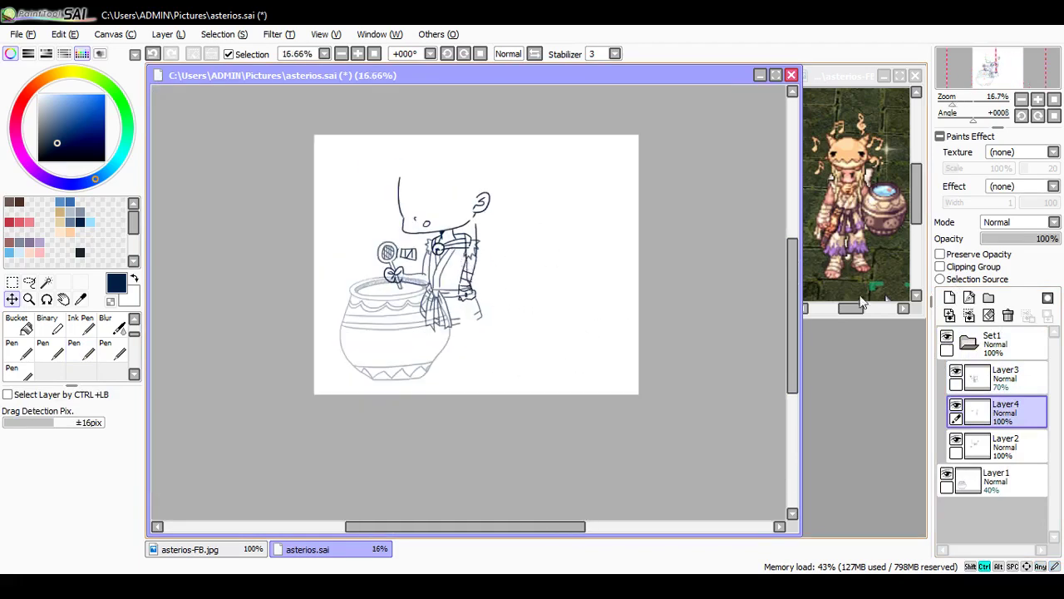
key("ctrl+z")
Step: Rotate the whole character folder Set1 slightly counterclockwise, keeping it beside the pot, and apply the transform
left_click(998, 350)
left_click_drag(472, 216, 519, 198)
key("ctrl+t")
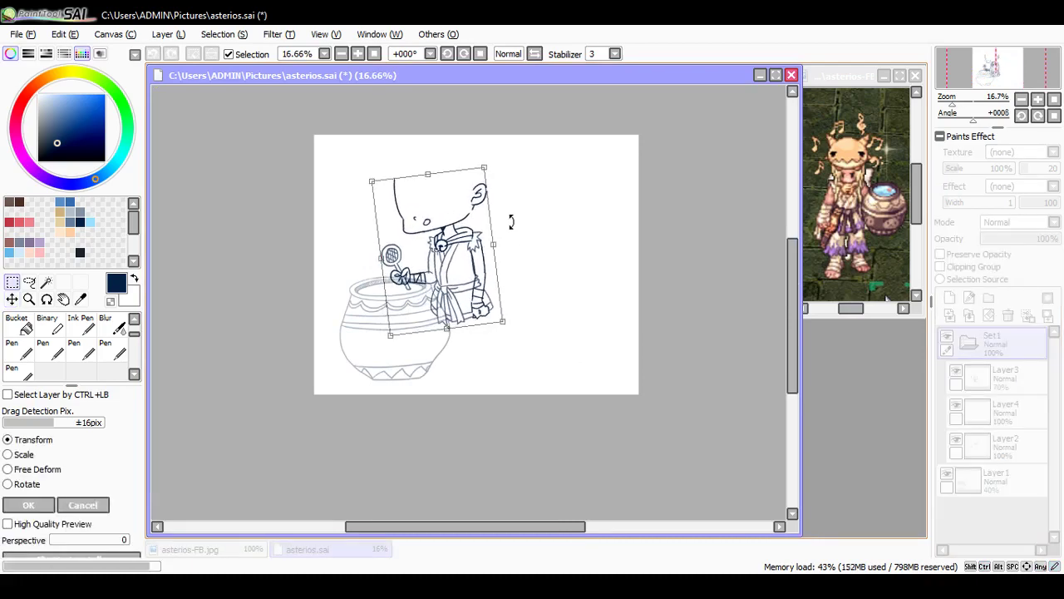
key("Return")
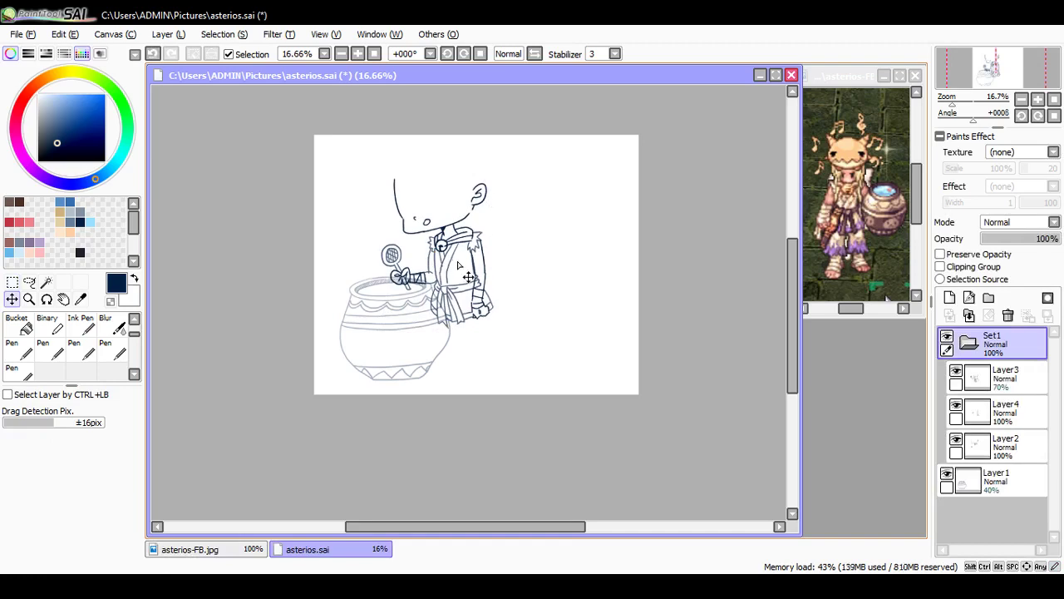
scroll(503, 250, "up", 2)
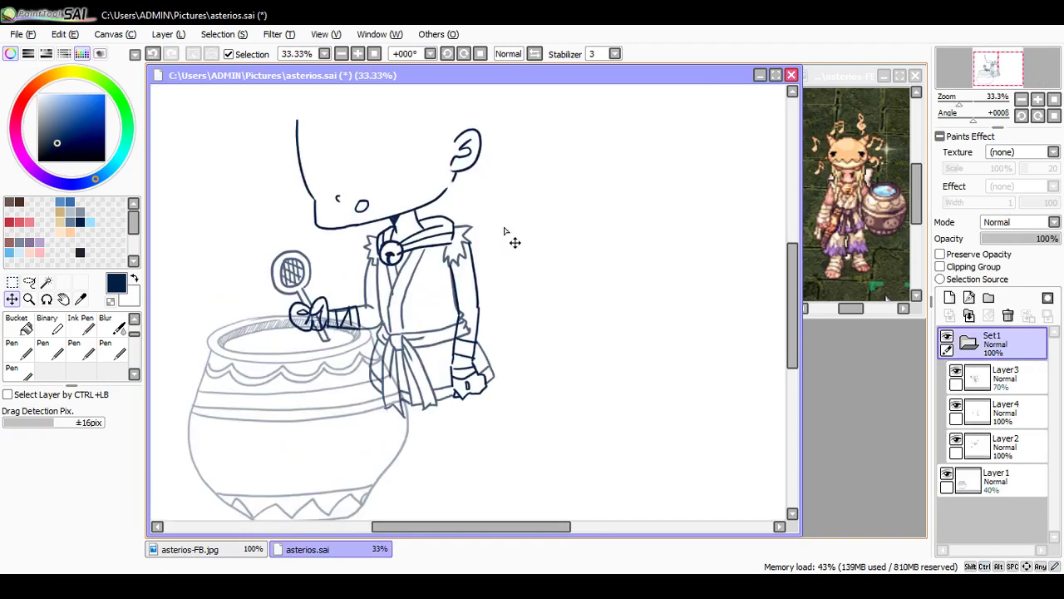
left_click(1004, 376)
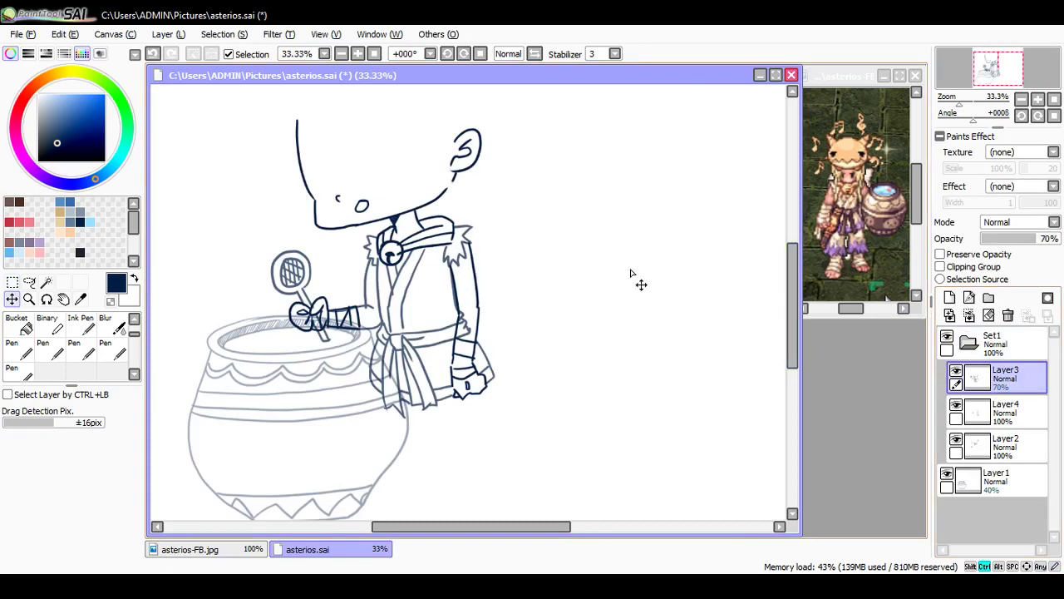
key("ctrl+t")
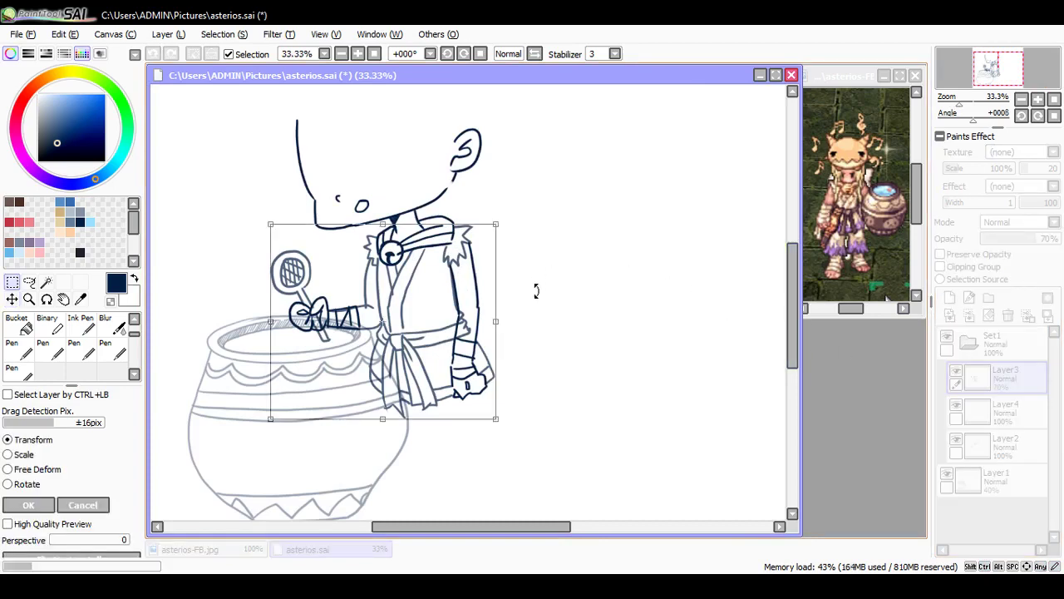
key("Return")
key("a")
left_click_drag(481, 225, 434, 277)
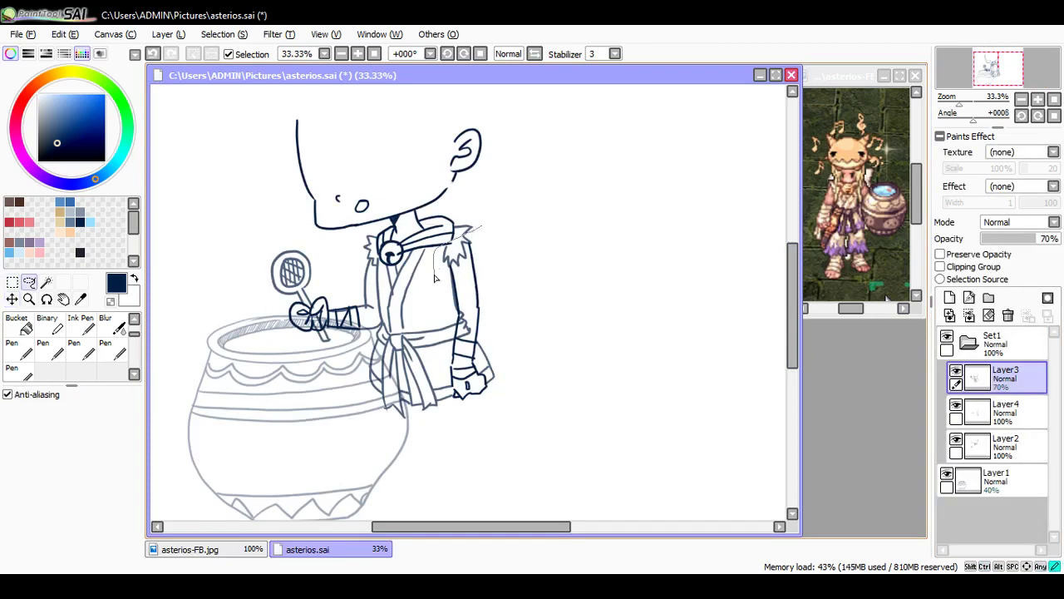
mouse_move(451, 420)
left_mouse_down()
mouse_move(525, 347)
mouse_move(494, 239)
left_mouse_up()
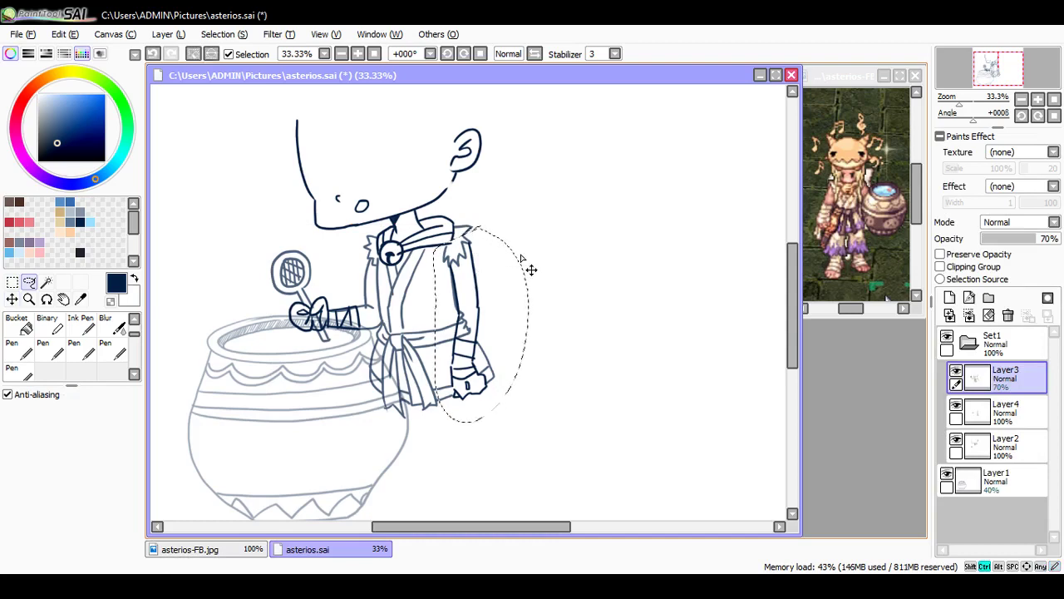
key("ctrl+t")
left_click_drag(563, 248, 564, 263)
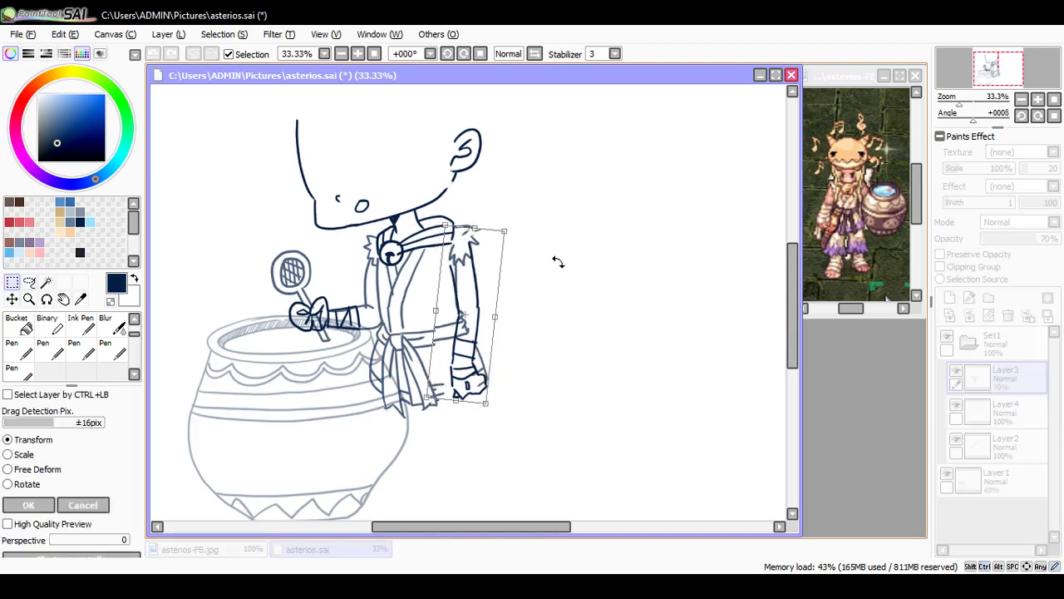
key("Return")
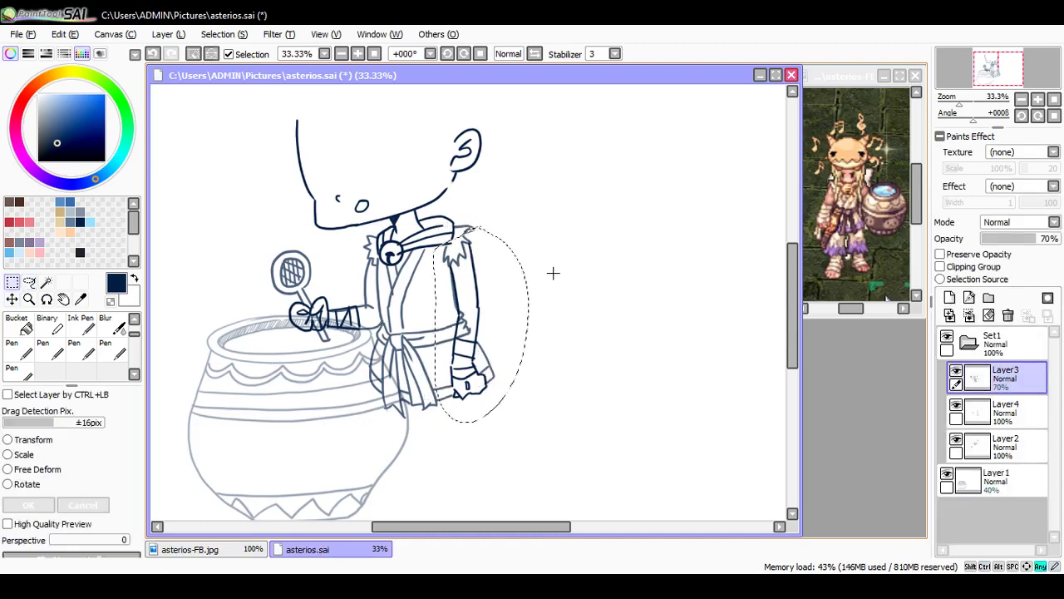
key("ctrl+d")
Step: Select the lowered arm on Layer4 and rotate it slightly clockwise so the hand swings in toward the skirt
left_click(957, 405)
left_click(956, 405)
left_click(986, 412)
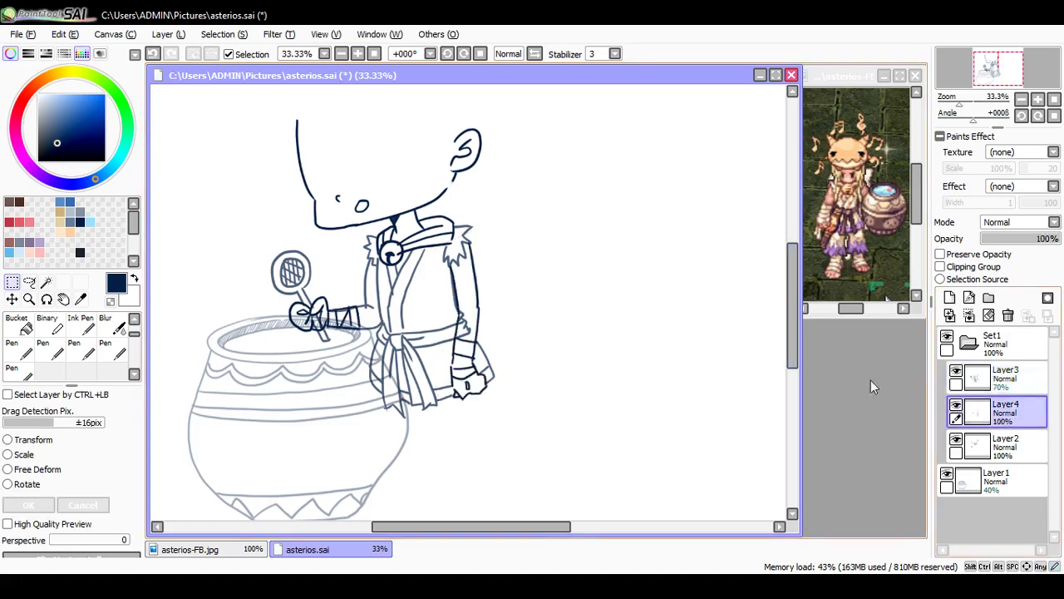
left_click_drag(471, 229, 456, 416)
left_click(510, 347)
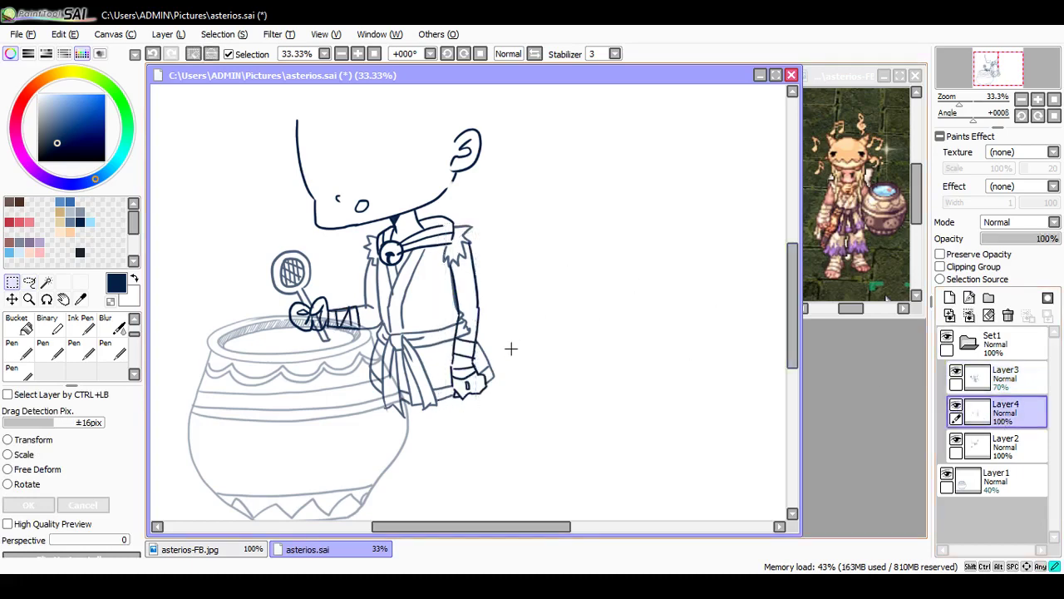
left_click_drag(433, 220, 504, 391)
key("ctrl+t")
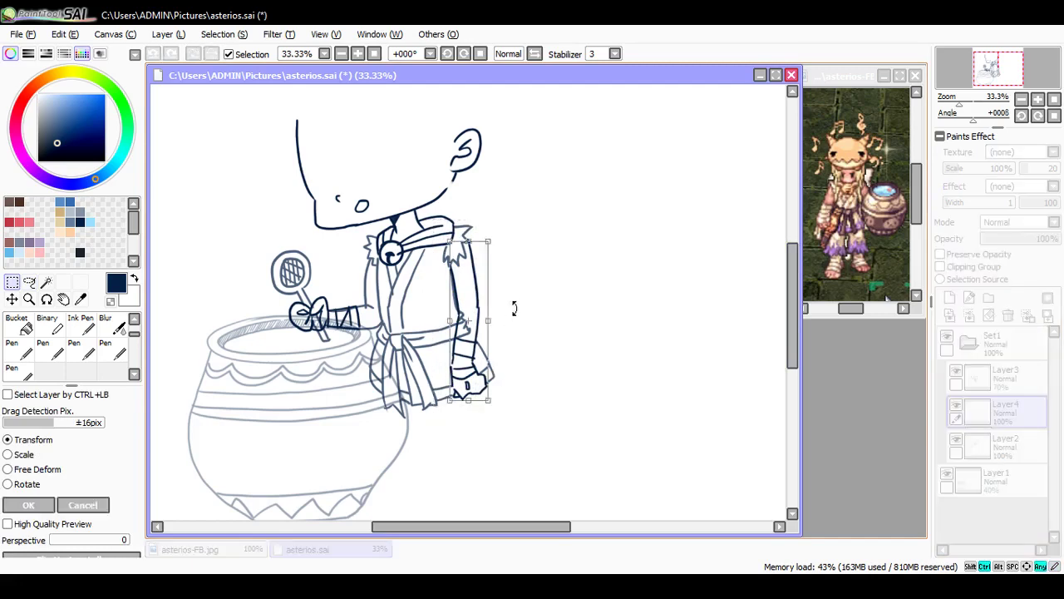
left_click_drag(513, 304, 474, 319)
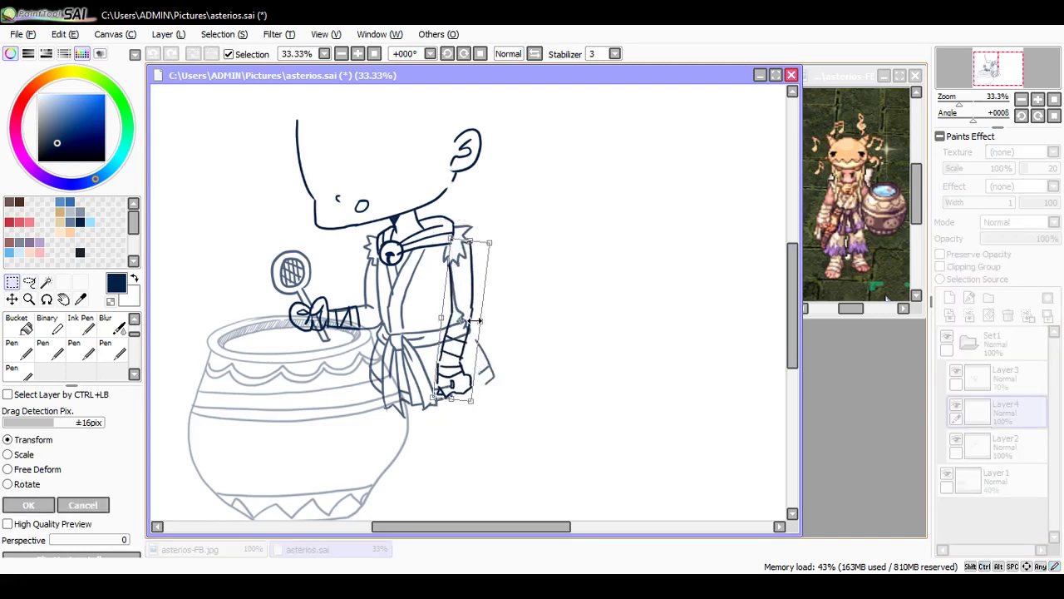
key("Return")
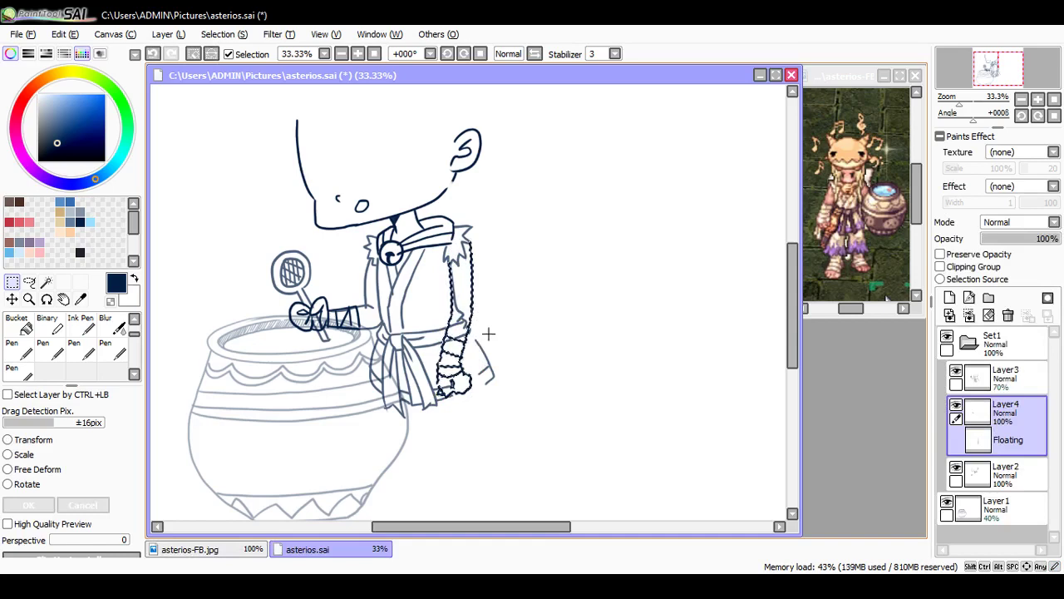
Step: Extend the skirt's rear edge on Layer3 up to the wrapped forearm with the Pen tool
left_click(1002, 378)
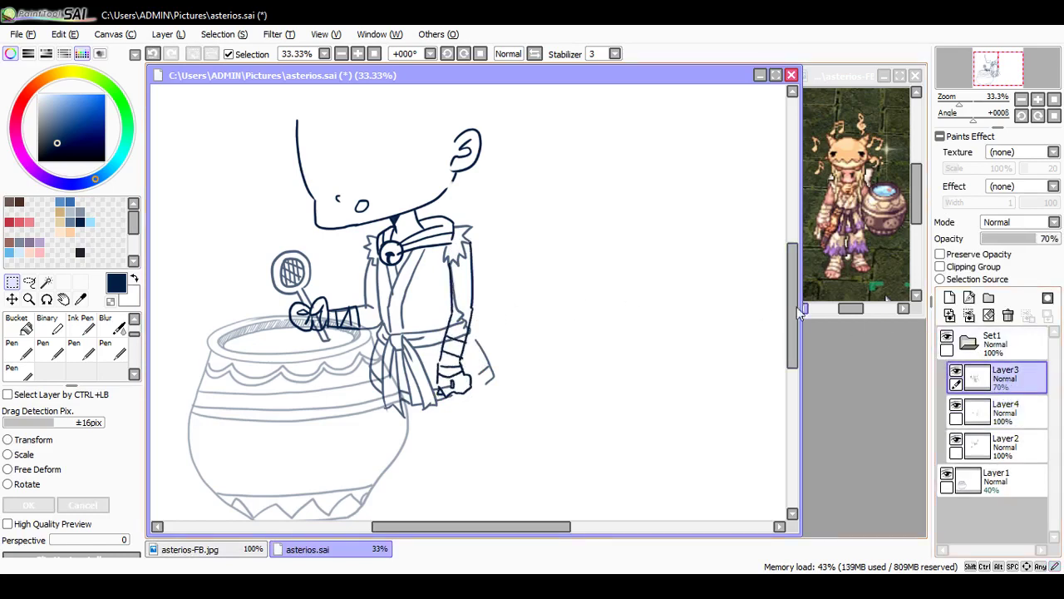
key("n")
scroll(475, 391, "up", 3)
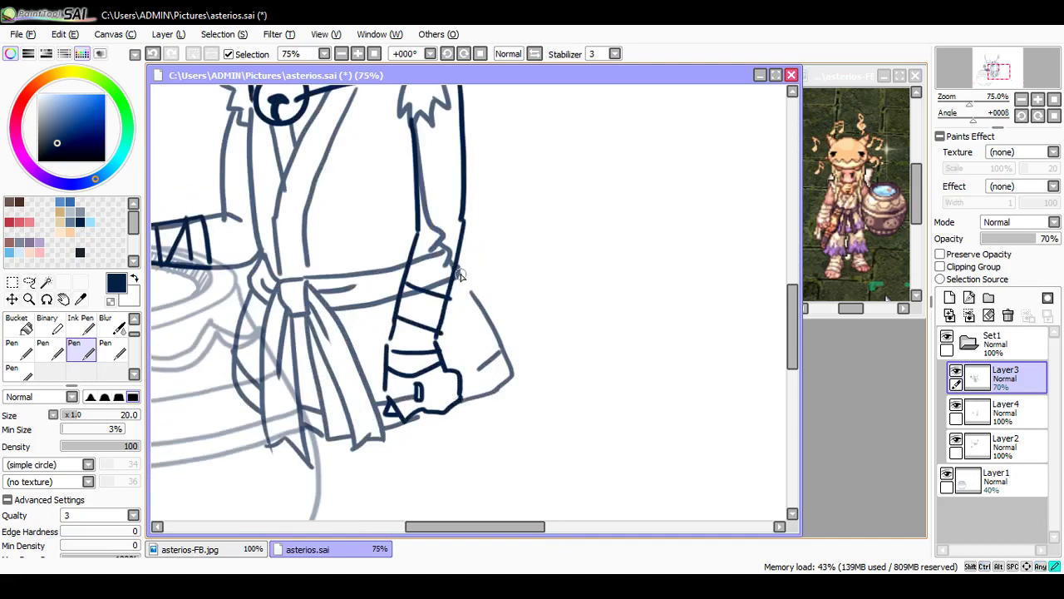
left_click_drag(457, 268, 491, 328)
Step: Draw the near trouser leg below the skirt on Layer3, with a ragged hem and a jagged band line above it
scroll(606, 310, "down", 4)
scroll(779, 318, "down", 1)
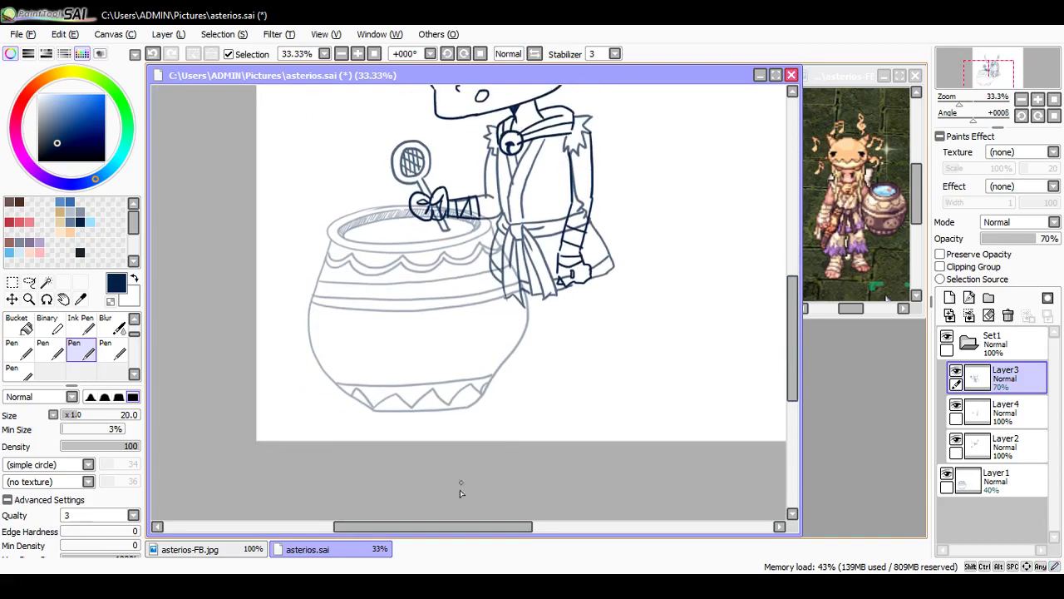
left_click_drag(456, 525, 503, 523)
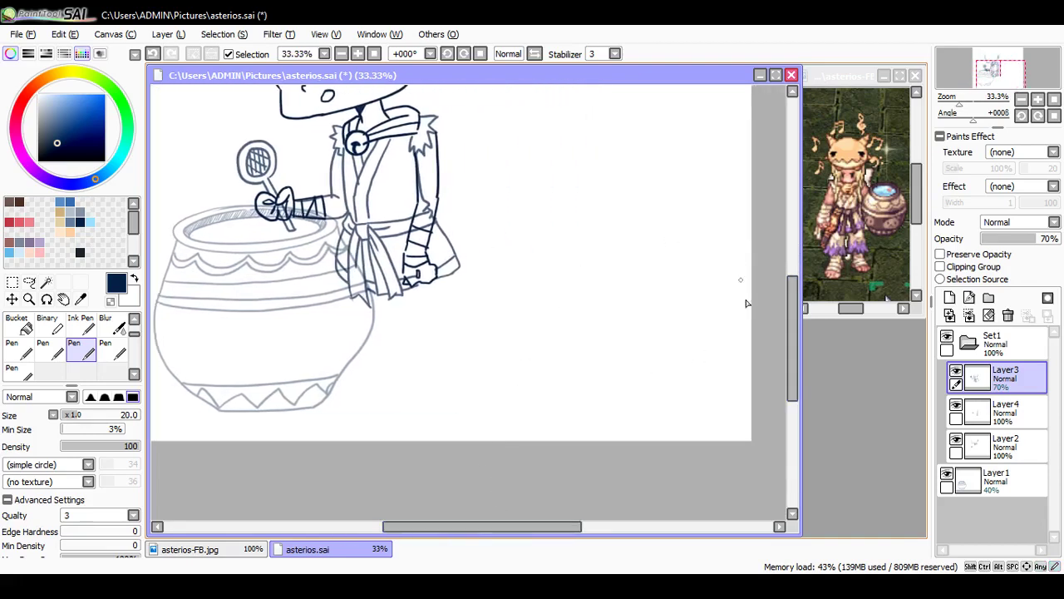
scroll(796, 366, "down", 2)
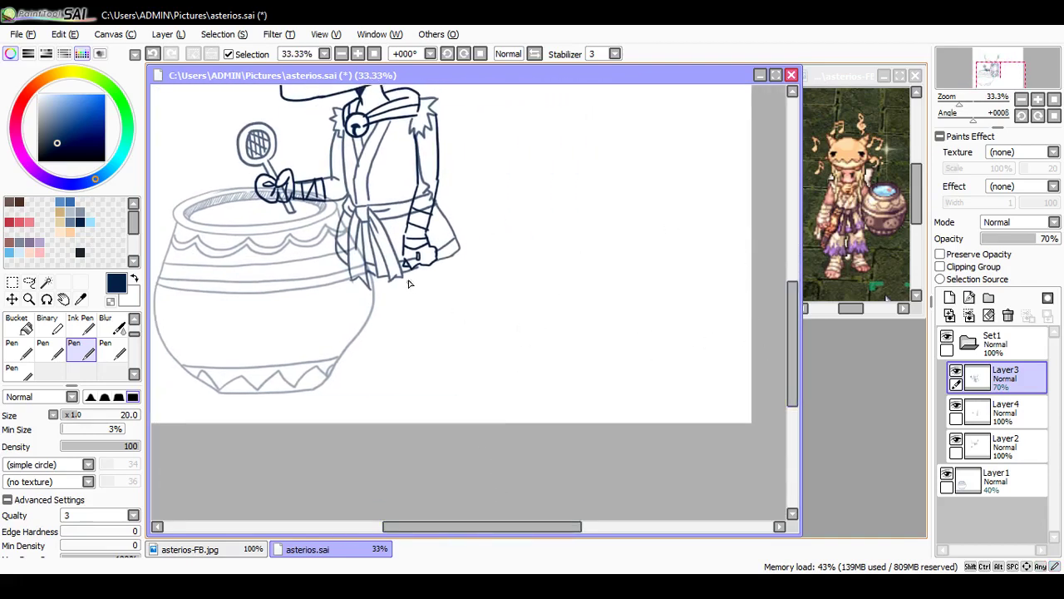
left_click_drag(442, 267, 448, 336)
key("ctrl+z")
left_click_drag(447, 286, 463, 348)
mouse_move(397, 275)
left_mouse_down()
mouse_move(416, 372)
mouse_move(430, 366)
left_mouse_up()
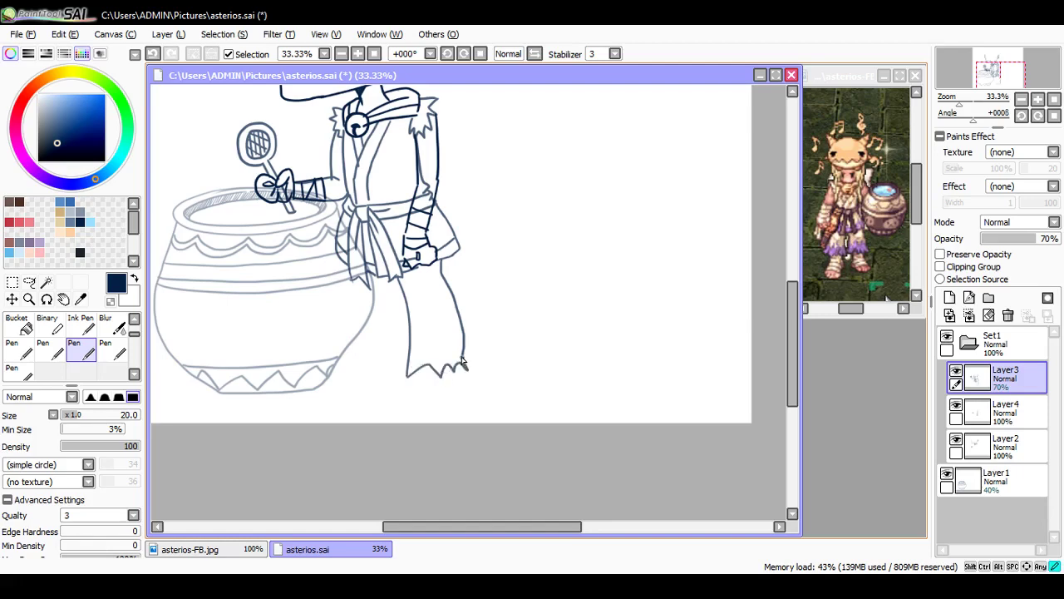
key("ctrl+z")
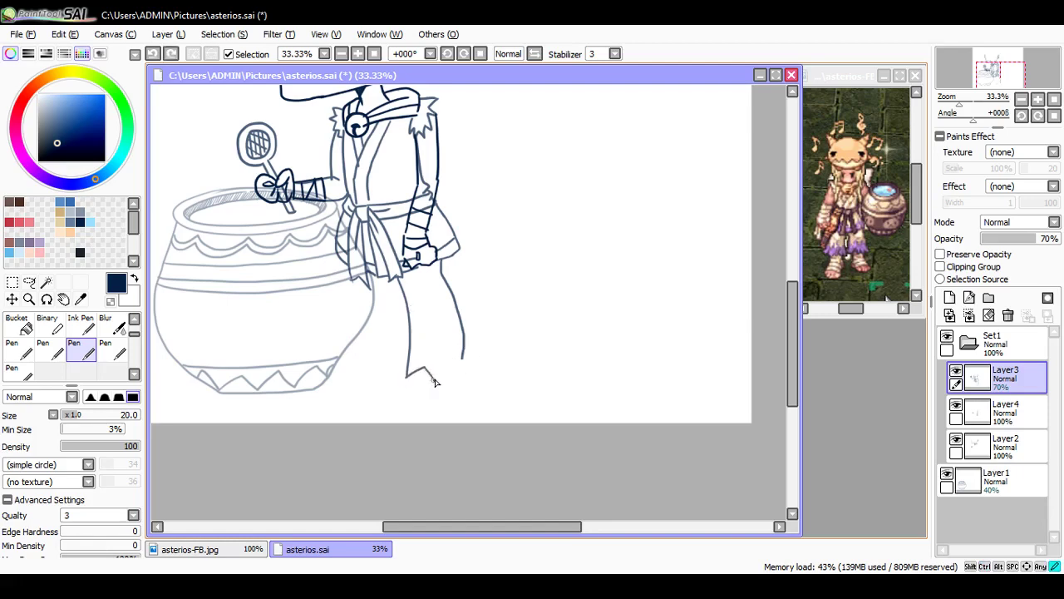
left_click_drag(474, 370, 474, 366)
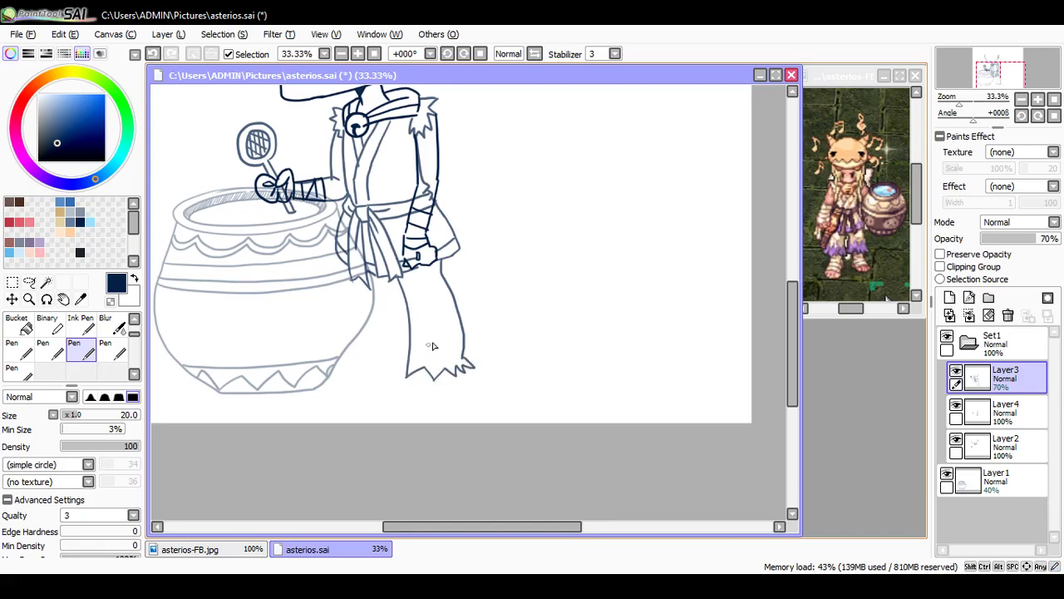
mouse_move(411, 343)
left_mouse_down()
mouse_move(424, 333)
mouse_move(463, 349)
left_mouse_up()
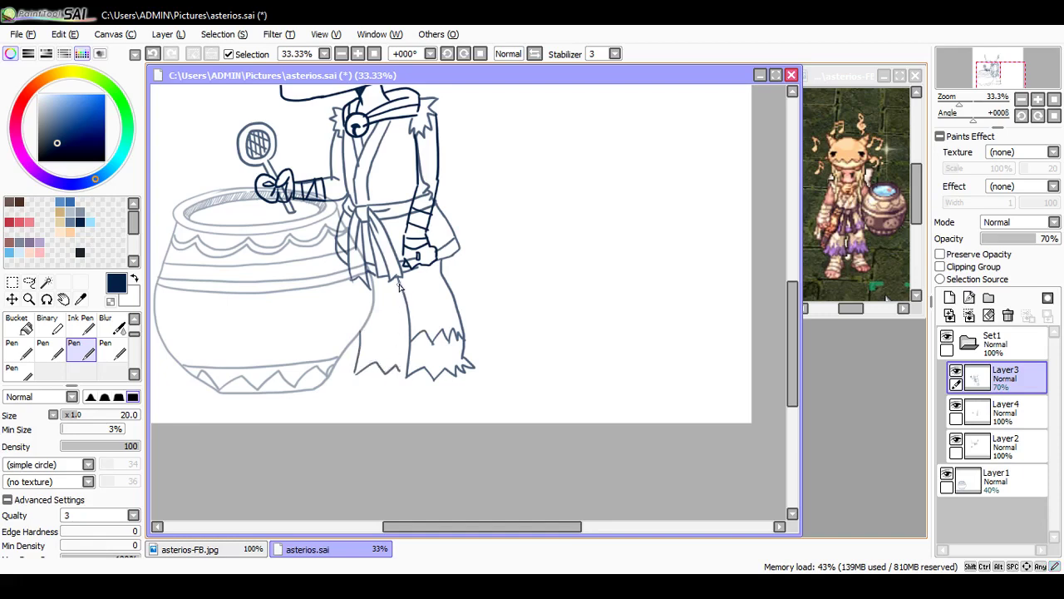
Step: Complete the far trouser leg behind the near one with its inner edge, ragged hem and jagged band line
left_click_drag(399, 284, 396, 375)
key("ctrl+z")
left_click_drag(401, 290, 400, 300)
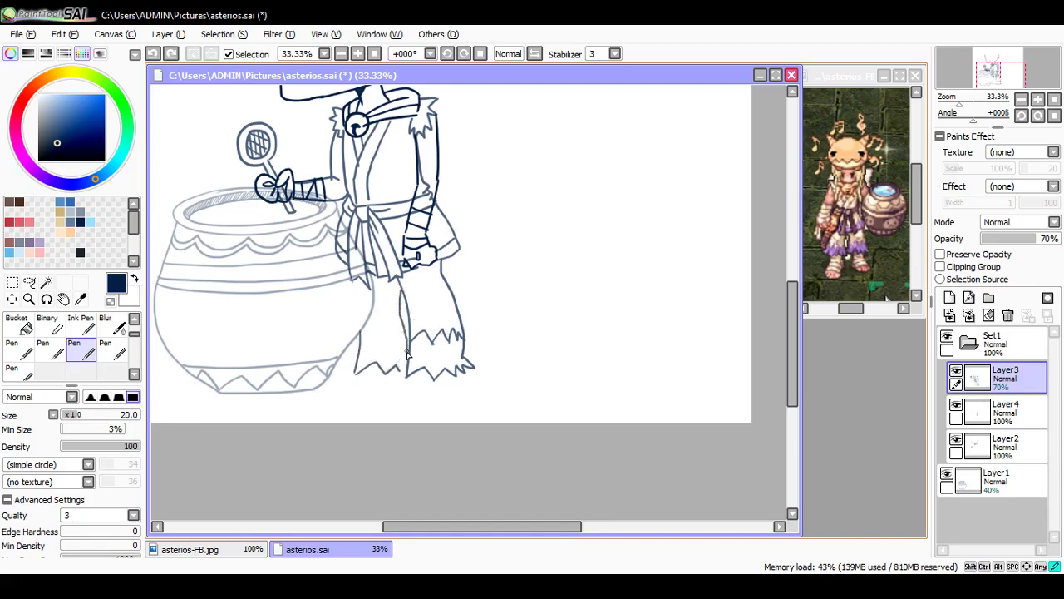
mouse_move(408, 353)
left_mouse_down()
mouse_move(370, 334)
mouse_move(359, 346)
mouse_move(401, 348)
left_mouse_up()
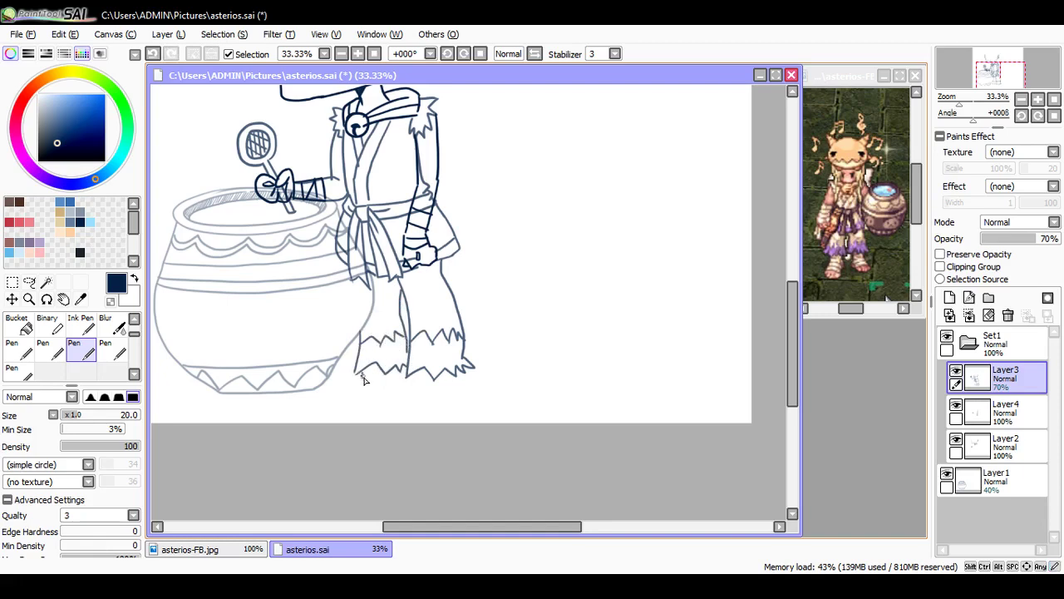
Step: Draw both feet below the trouser hems on Layer3, with wrap lines around the ankles
mouse_move(363, 379)
left_mouse_down()
mouse_move(396, 397)
mouse_move(405, 369)
mouse_move(412, 383)
mouse_move(428, 376)
mouse_move(407, 405)
mouse_move(458, 410)
mouse_move(458, 375)
mouse_move(426, 390)
mouse_move(435, 399)
mouse_move(428, 385)
mouse_move(457, 386)
left_mouse_up()
left_click_drag(420, 376, 457, 375)
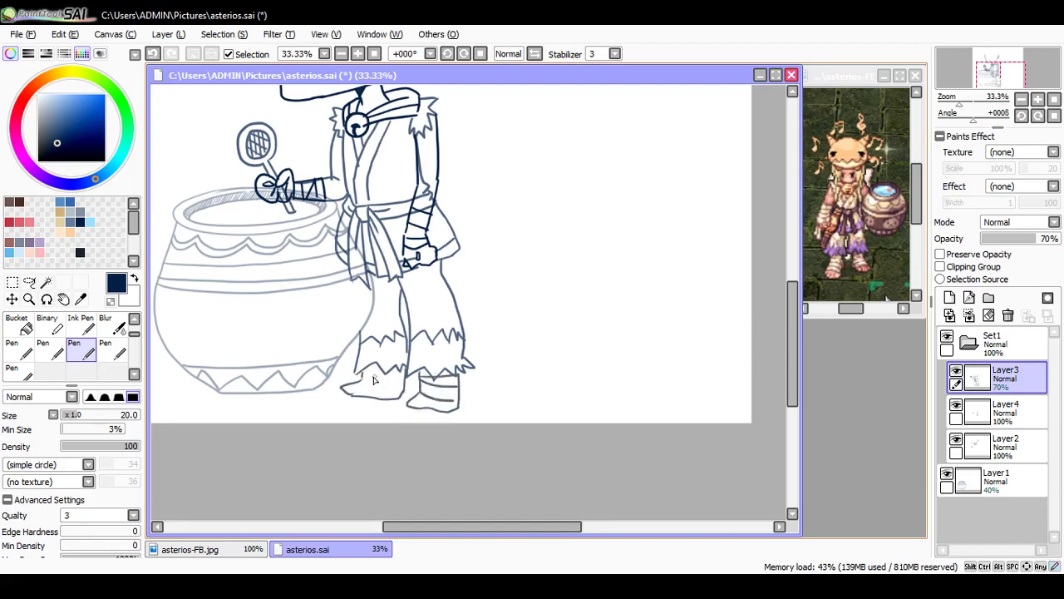
left_click_drag(363, 375, 411, 382)
Step: Move the whole character folder Set1 slightly up and save the file
left_click(998, 343)
left_click(969, 341)
left_click(968, 342)
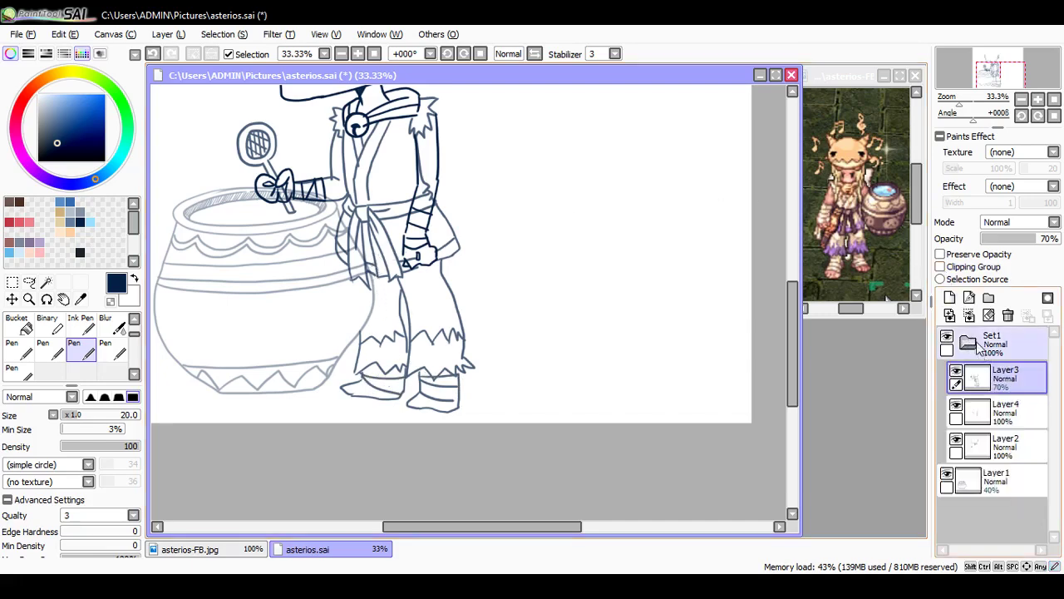
key("v")
left_click_drag(433, 332, 436, 321)
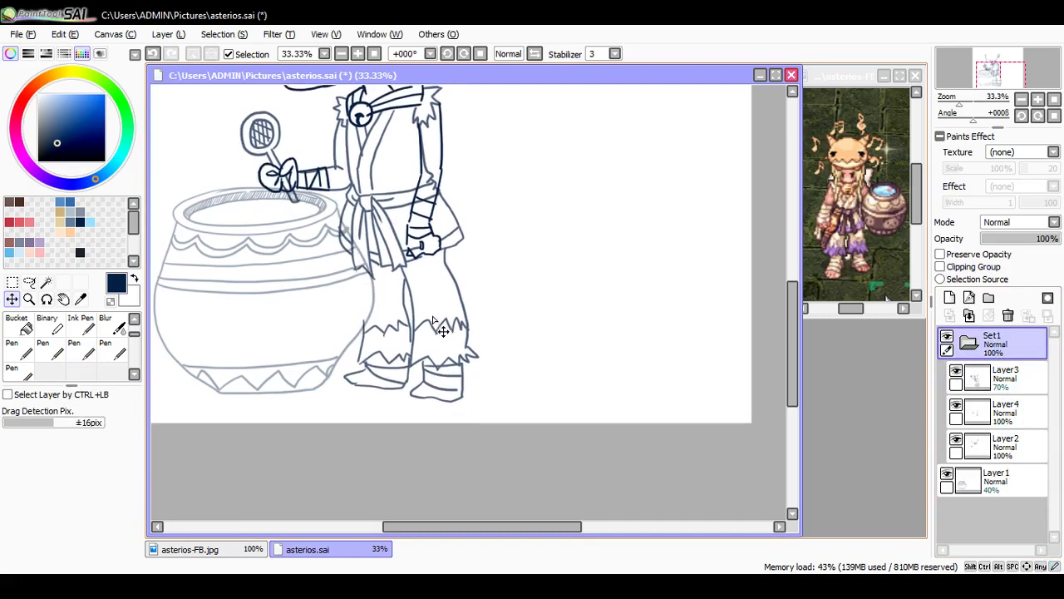
key("ctrl+s")
Step: Stretch the character folder Set1 slightly taller, shift it down a little, and apply the transform
scroll(430, 306, "down", 2)
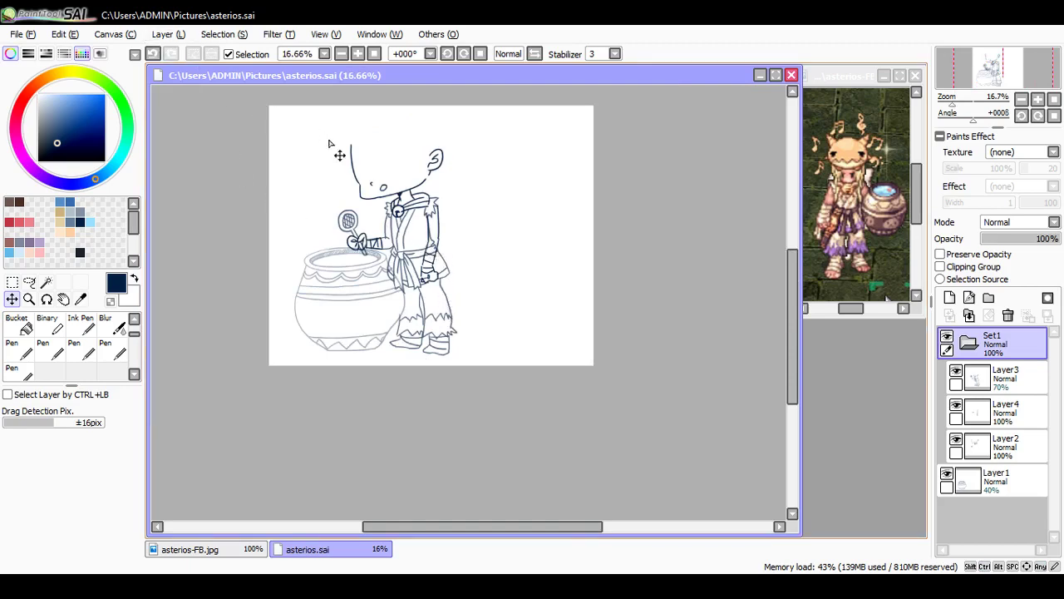
key("ctrl+t")
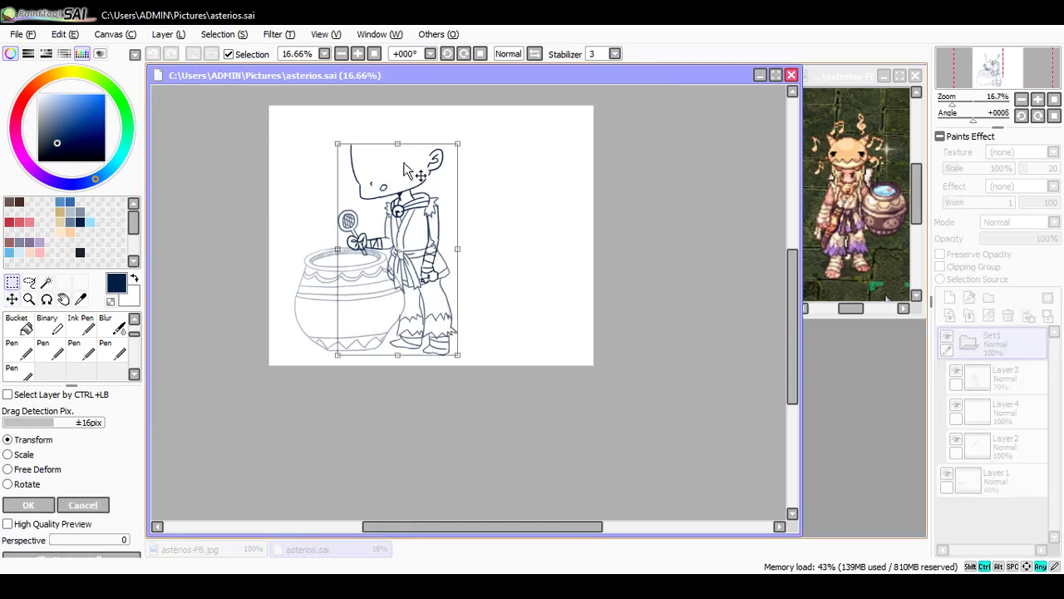
mouse_move(337, 144)
left_mouse_down()
mouse_move(335, 114)
mouse_move(336, 130)
left_mouse_up()
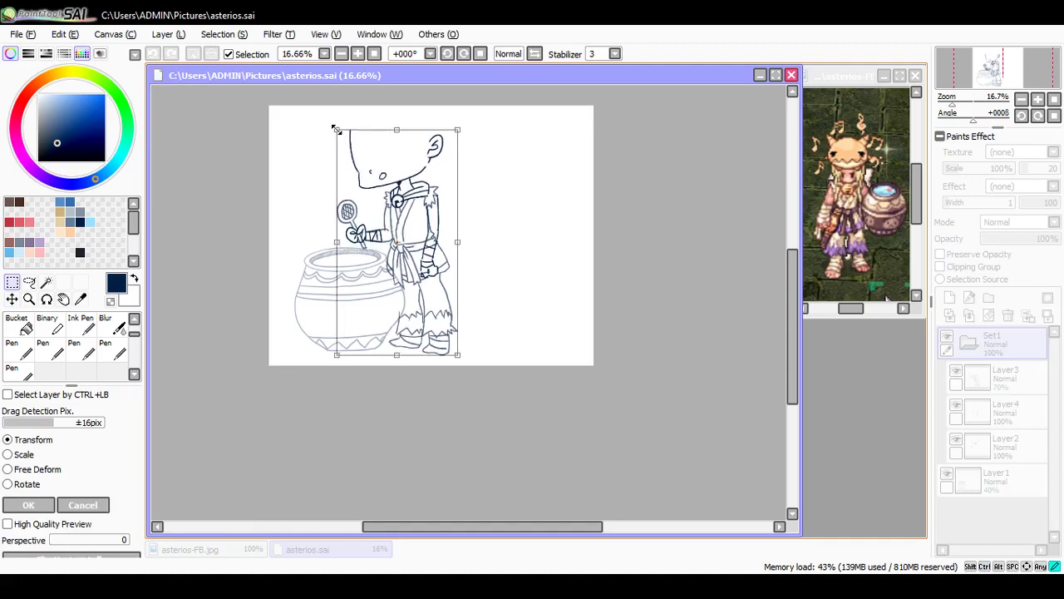
left_click_drag(416, 219, 419, 227)
key("Return")
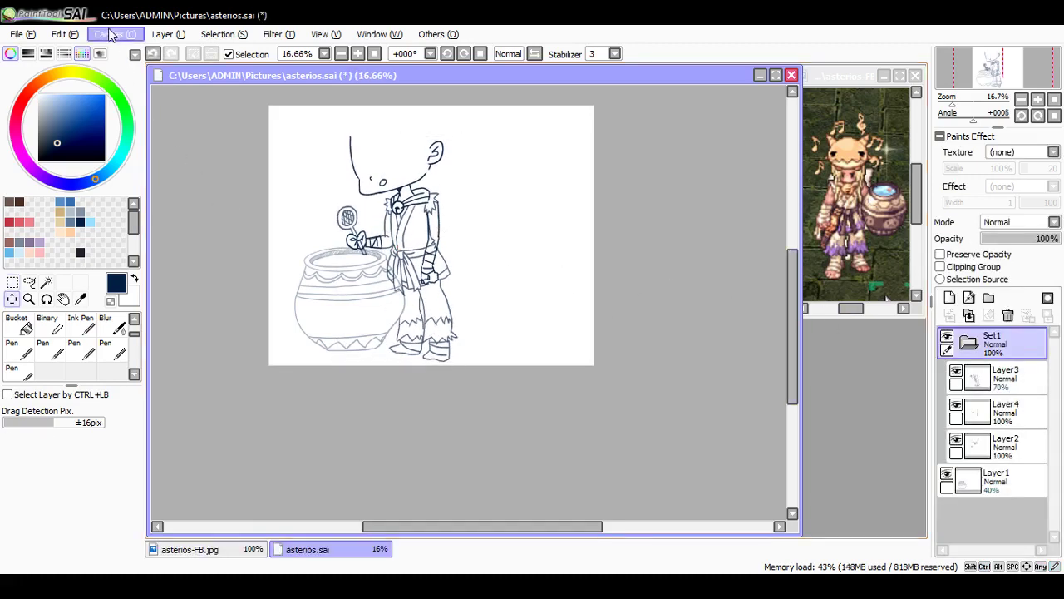
Step: Extend the canvas height to a square format around the drawing, and nudge the pot on Layer1 slightly down and right
left_click(144, 65)
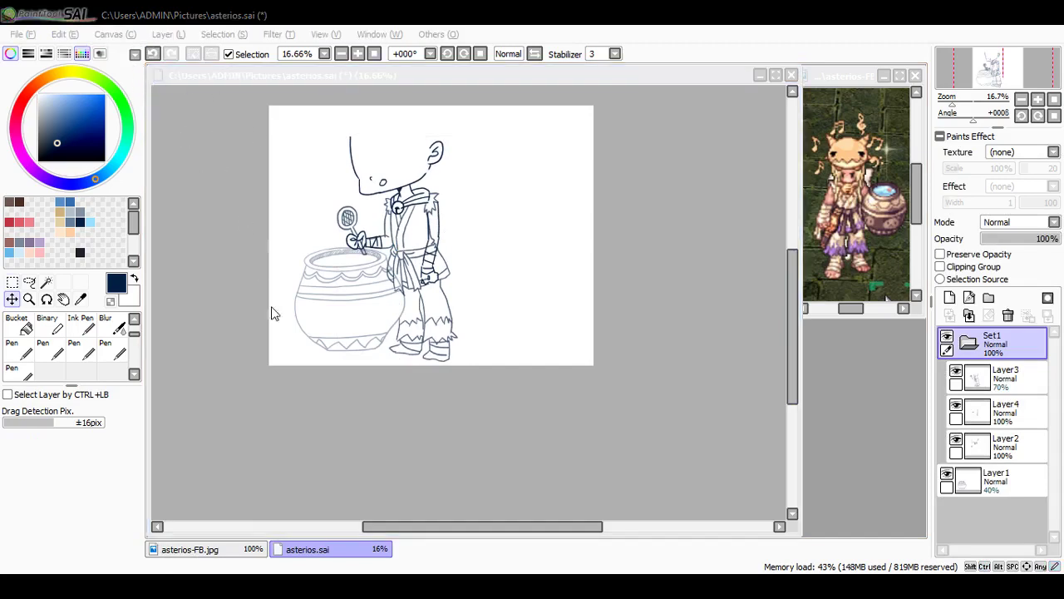
left_click(305, 360)
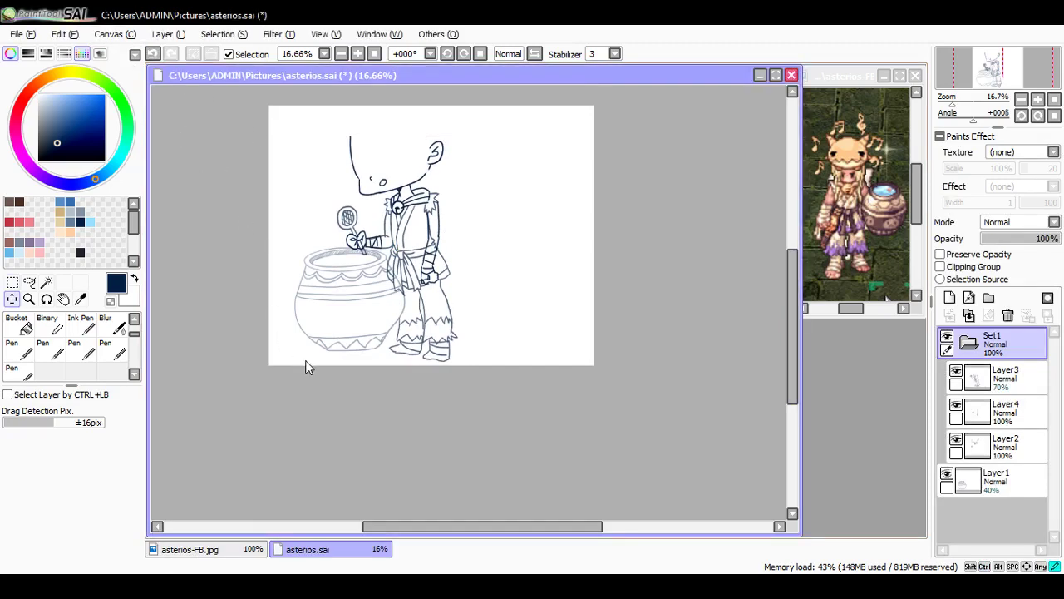
left_click(982, 487)
mouse_move(364, 306)
left_mouse_down()
mouse_move(362, 336)
mouse_move(366, 310)
left_mouse_up()
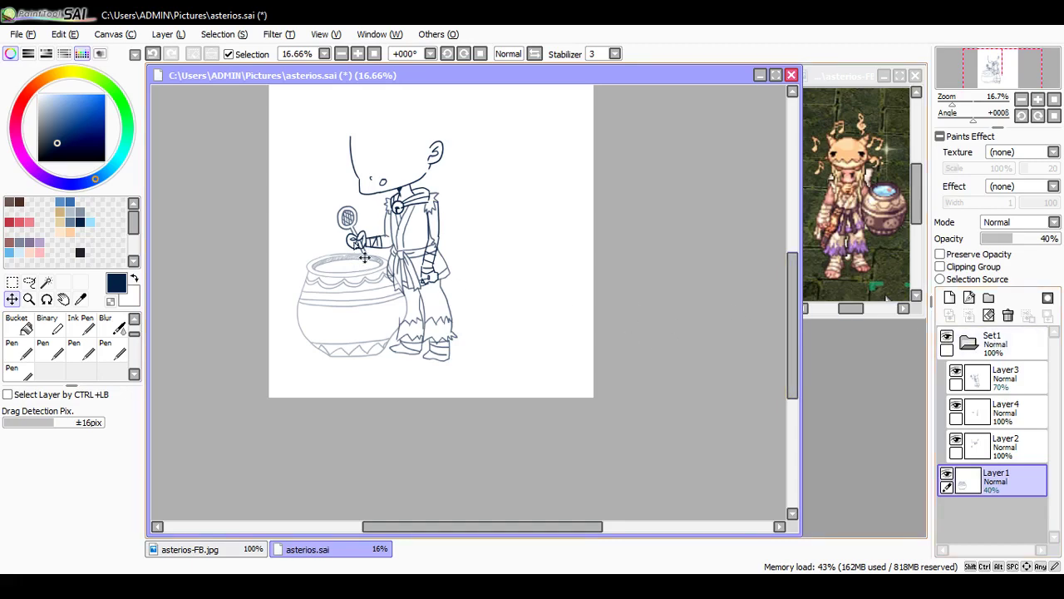
key("ctrl+t")
mouse_move(270, 99)
left_mouse_down()
mouse_move(511, 280)
mouse_move(545, 389)
left_mouse_up()
key("ctrl+d")
scroll(772, 321, "up", 2)
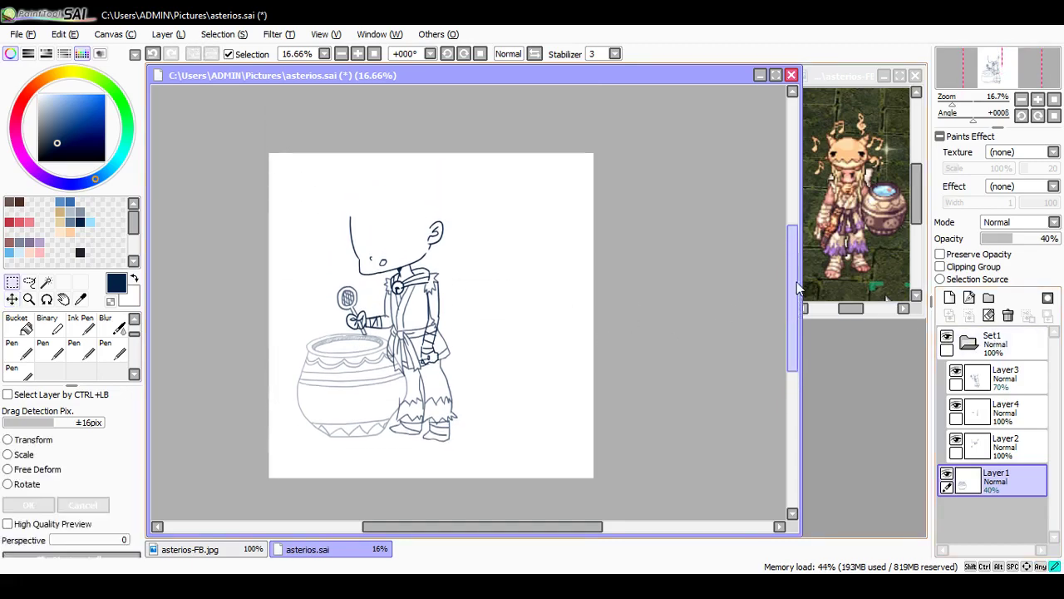
left_click_drag(272, 154, 510, 459)
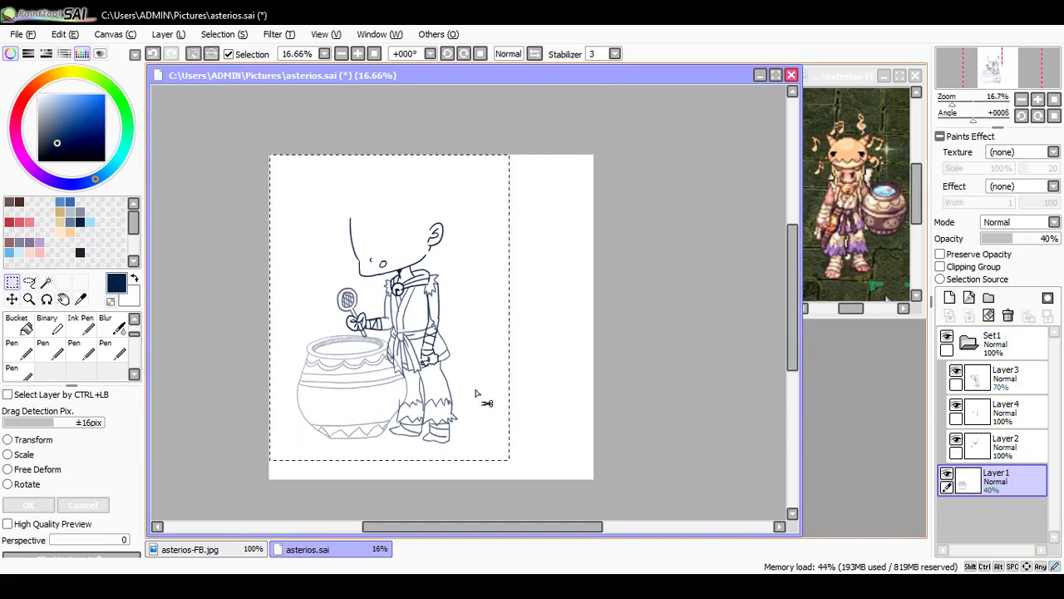
key("ctrl+d")
Step: Put the pot's Layer1 at the bottom of folder Set1 and move the whole folder right and down on the canvas
left_click_drag(991, 484, 996, 449)
left_click(993, 350)
key("v")
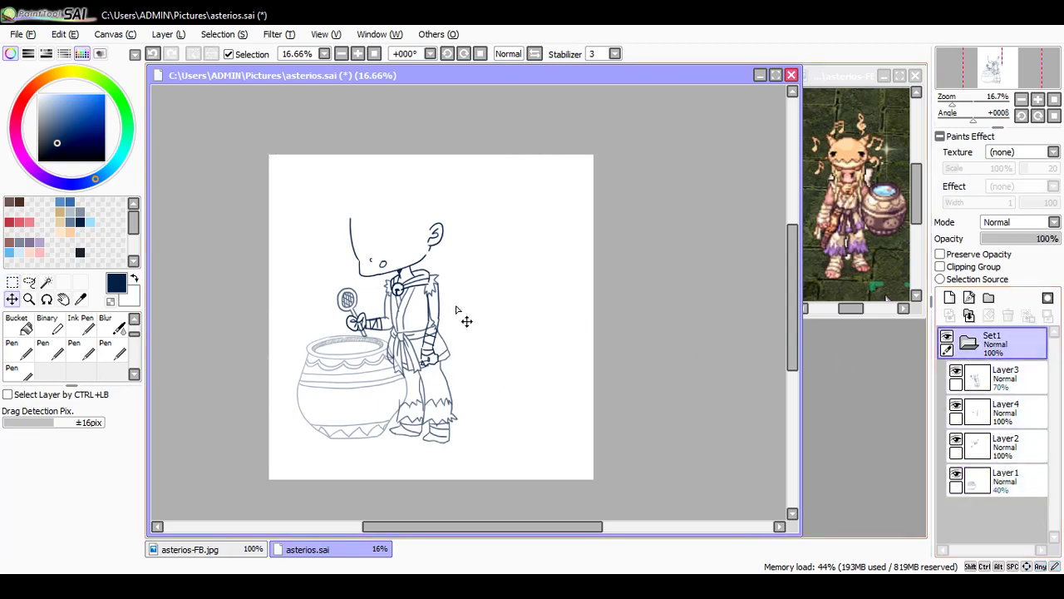
mouse_move(436, 331)
left_mouse_down()
mouse_move(446, 363)
mouse_move(445, 349)
mouse_move(470, 353)
left_mouse_up()
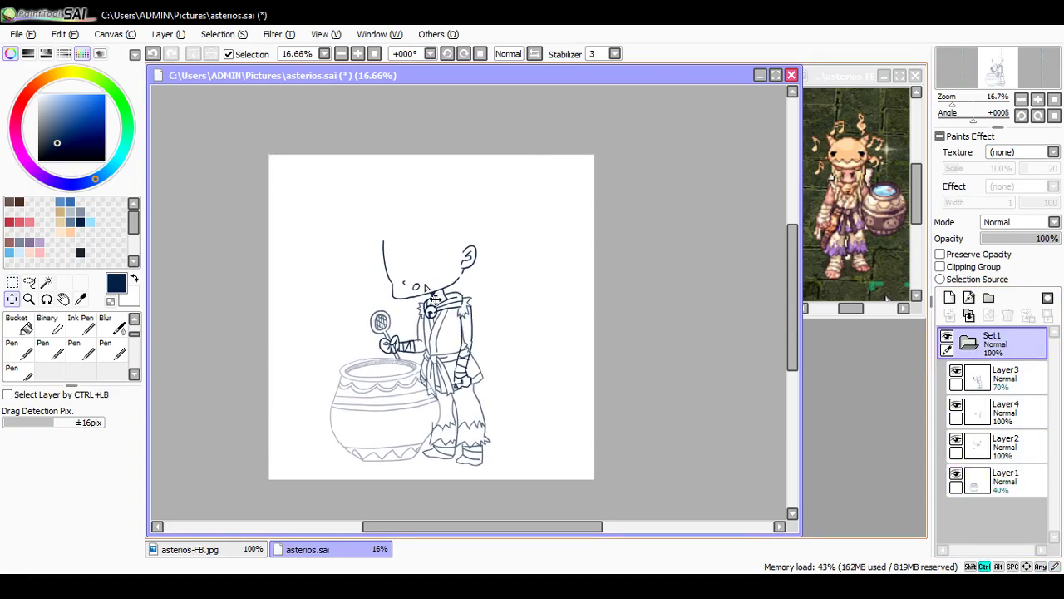
Step: Erase the small round mouth from the face on Layer2
scroll(457, 288, "up", 2)
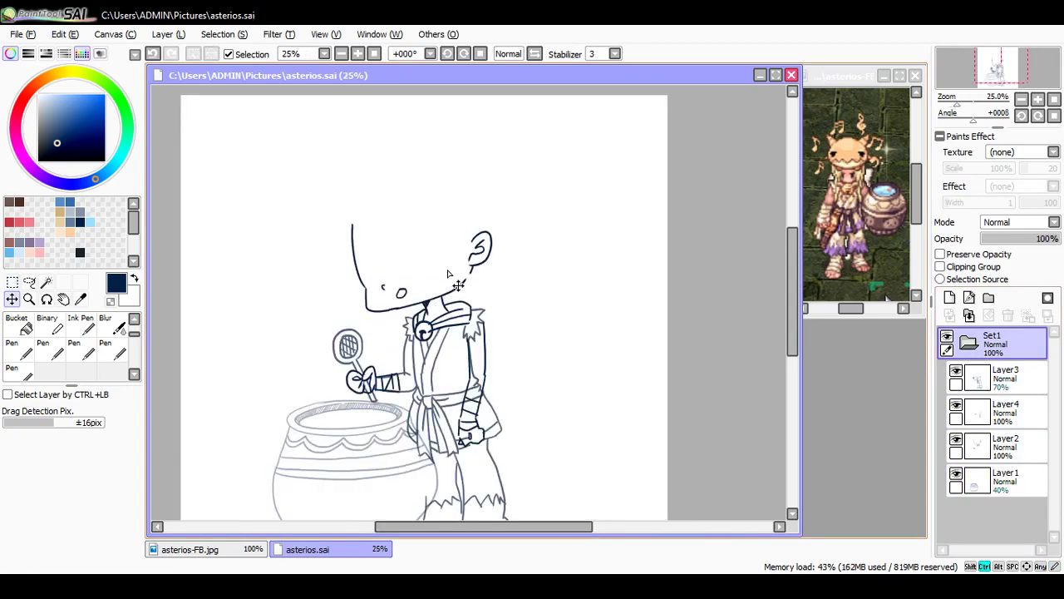
left_click(997, 381)
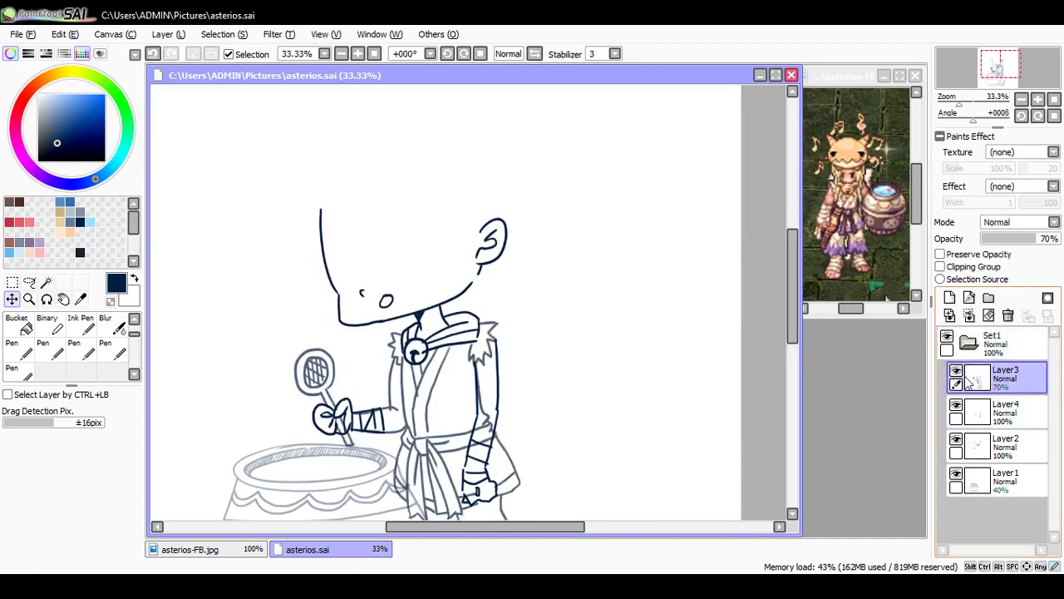
left_click(957, 413)
left_click(956, 443)
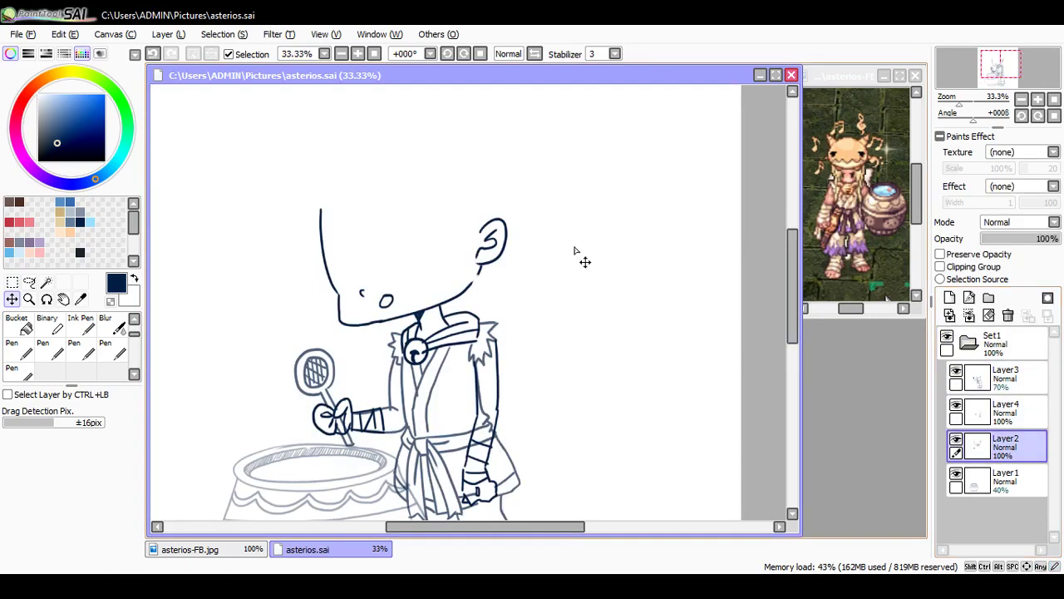
key("e")
mouse_move(389, 296)
left_mouse_down()
mouse_move(380, 305)
mouse_move(391, 301)
left_mouse_up()
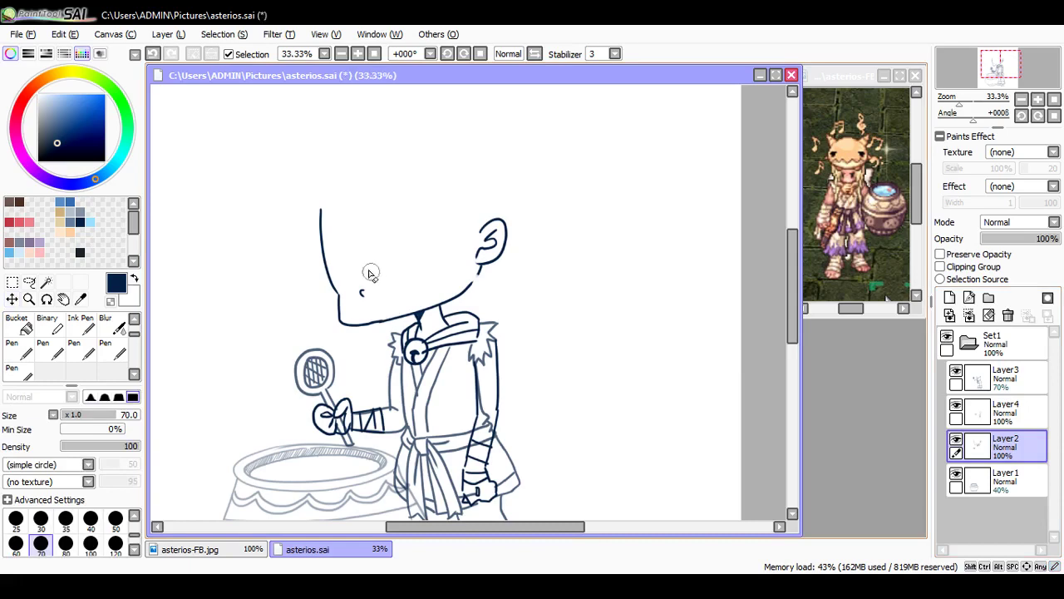
Step: Add a new layer at the top of folder Set1, set Layer2's opacity to 70%, and save the file
scroll(370, 266, "up", 1)
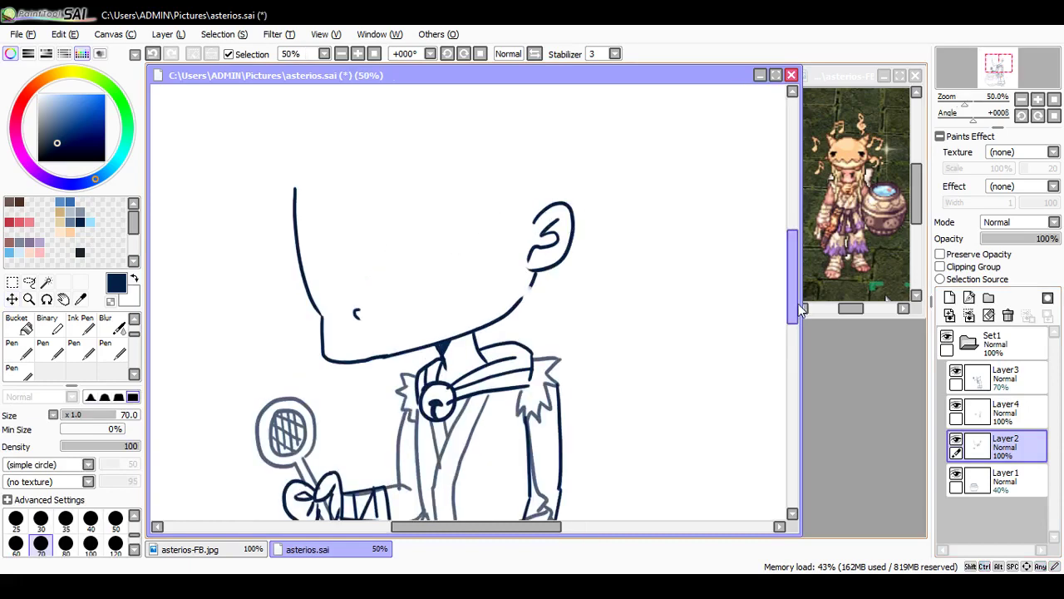
mouse_move(796, 309)
left_mouse_down()
mouse_move(795, 273)
mouse_move(795, 286)
left_mouse_up()
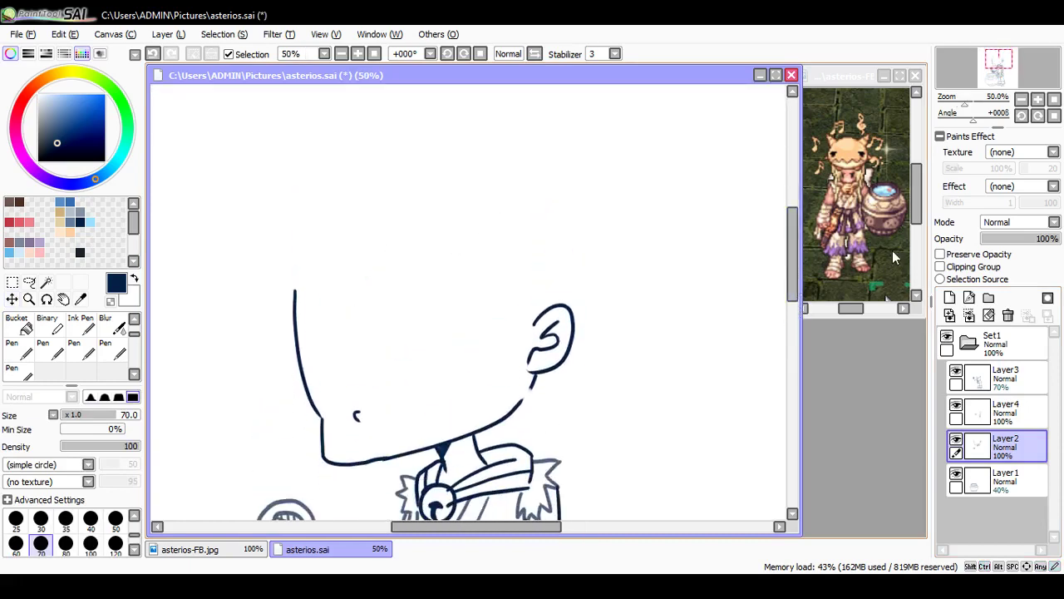
left_click(997, 342)
left_click(950, 298)
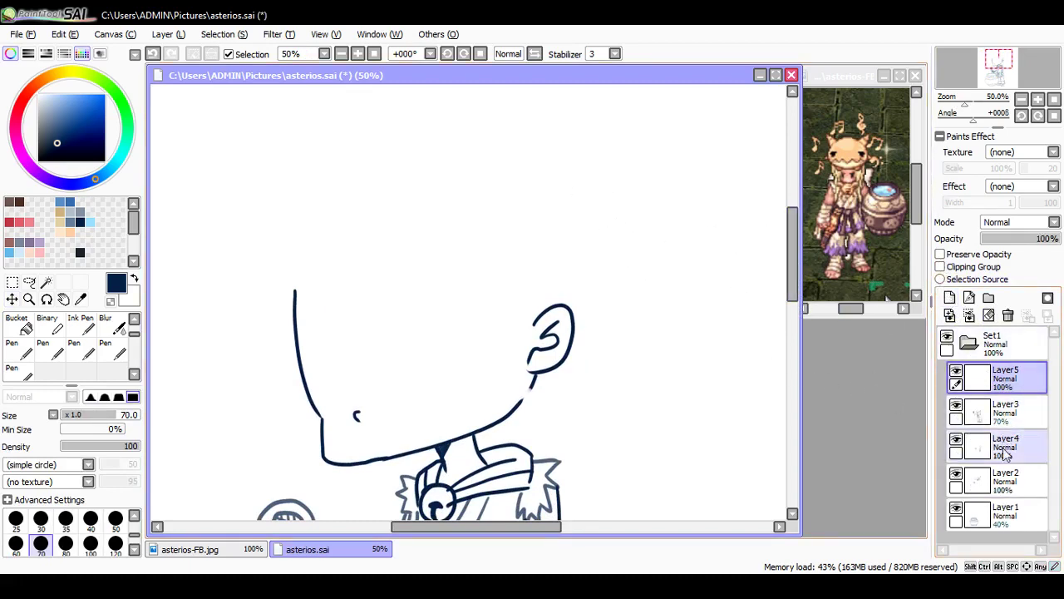
left_click(998, 480)
left_click_drag(1045, 240, 1036, 243)
key("ctrl+s")
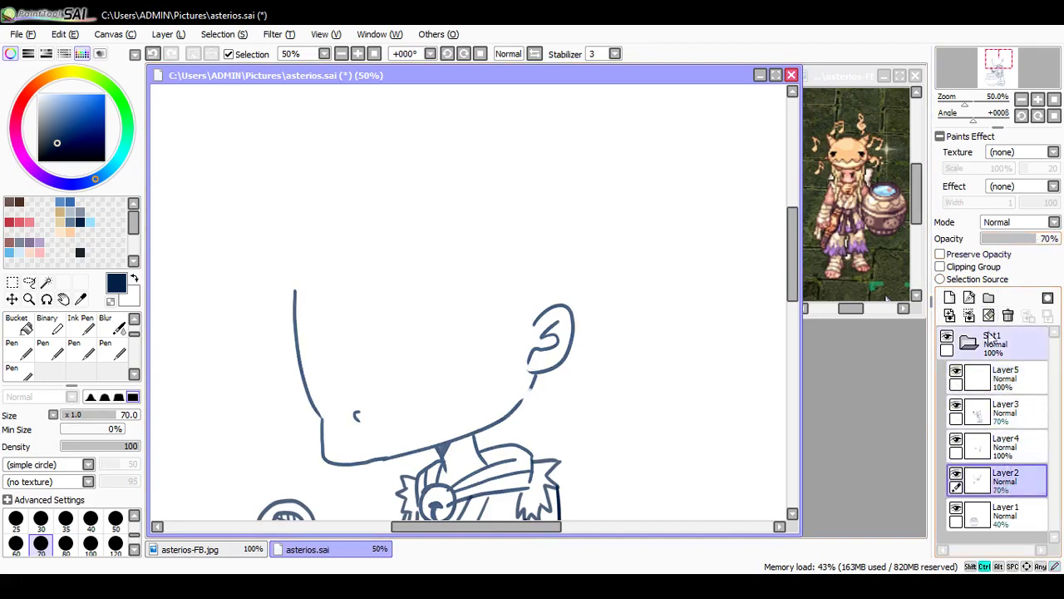
Step: Draw the rounded outline of the creature hat above the head on Layer5, with a wide lower curve and a domed top
left_click(1006, 379)
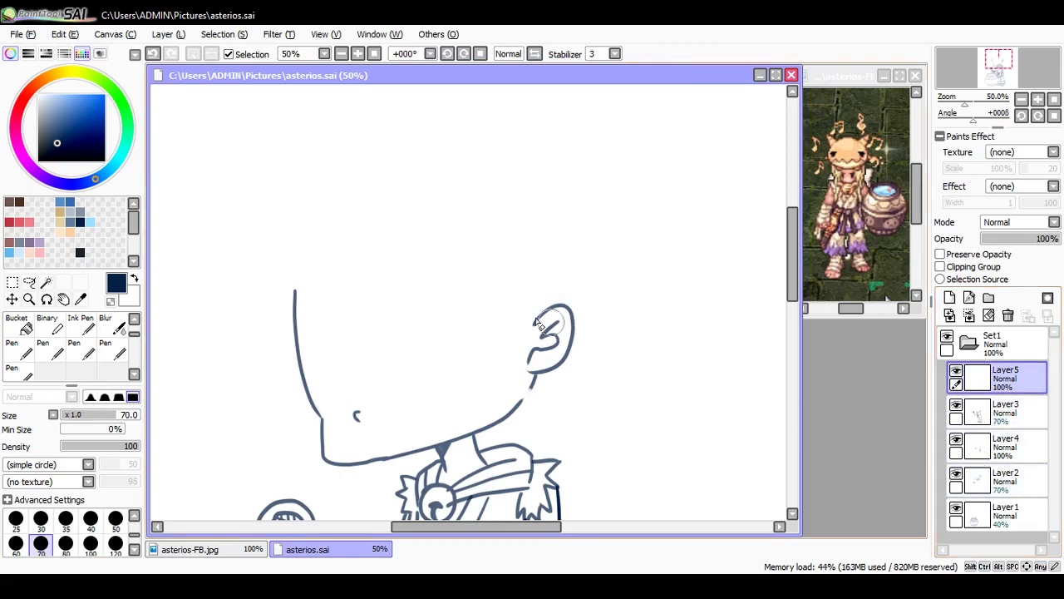
key("n")
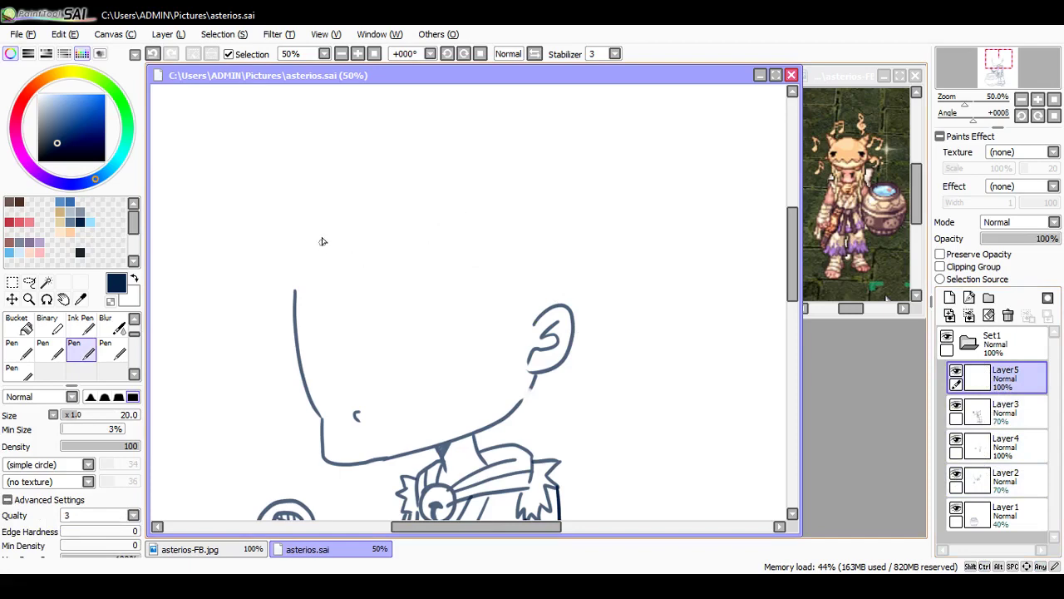
mouse_move(304, 178)
left_mouse_down()
mouse_move(306, 248)
mouse_move(431, 252)
mouse_move(498, 226)
mouse_move(500, 132)
left_mouse_up()
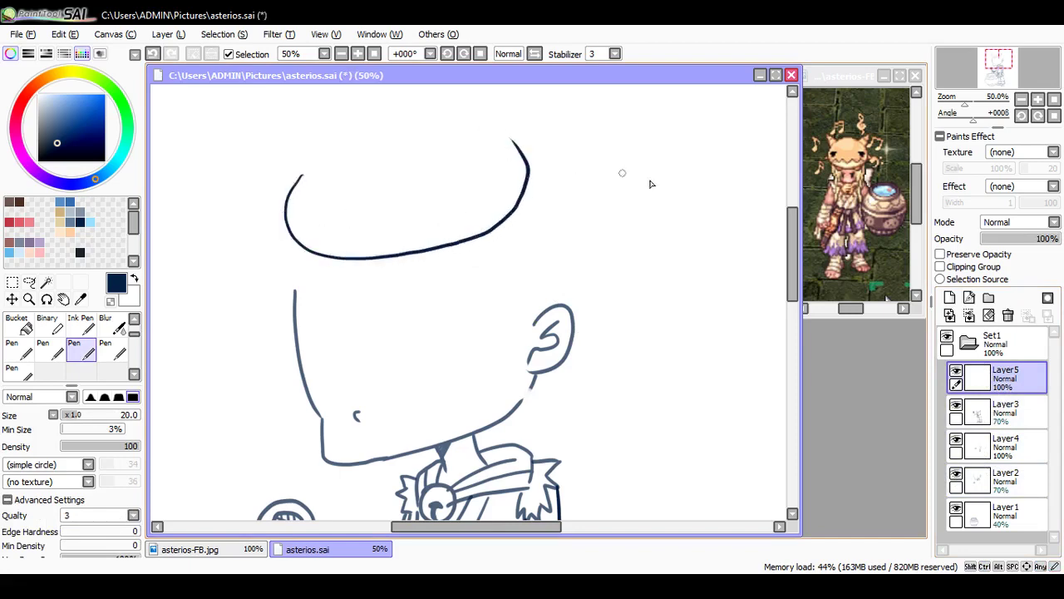
left_click_drag(792, 230, 783, 207)
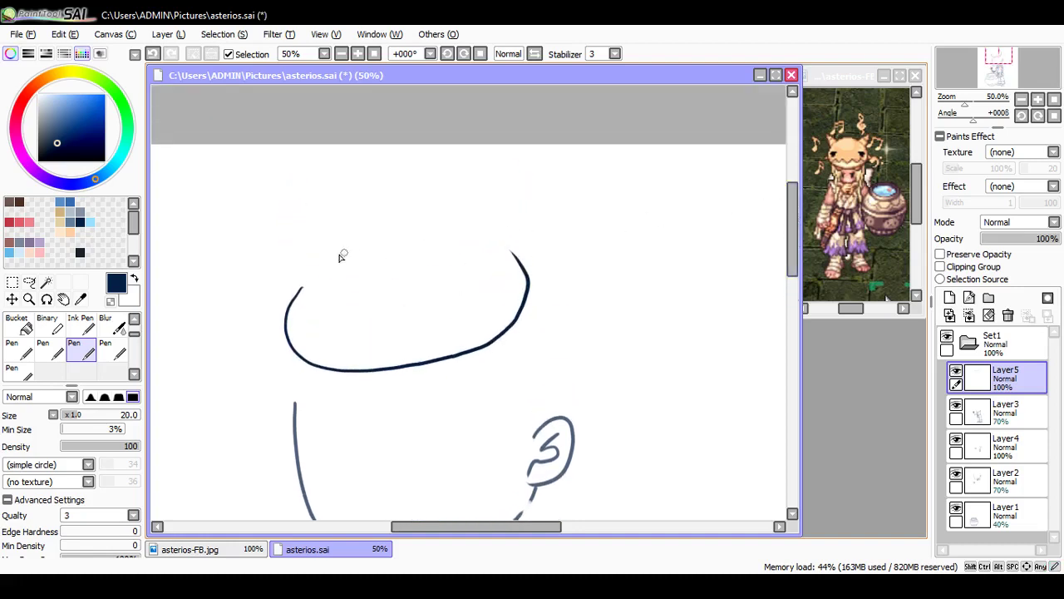
mouse_move(320, 266)
left_mouse_down()
mouse_move(397, 234)
mouse_move(489, 234)
left_mouse_up()
key("ctrl+z")
mouse_move(330, 249)
left_mouse_down()
mouse_move(419, 207)
mouse_move(519, 215)
mouse_move(518, 190)
mouse_move(514, 232)
mouse_move(499, 198)
mouse_move(524, 229)
mouse_move(513, 253)
left_mouse_up()
key("ctrl+z")
Step: Draw a pointed horn on each side of the hat with a diagonal stripe across it, joined to the hat outline
mouse_move(500, 199)
left_mouse_down()
mouse_move(547, 201)
mouse_move(545, 187)
mouse_move(532, 237)
left_mouse_up()
key("ctrl+z")
key("ctrl+z")
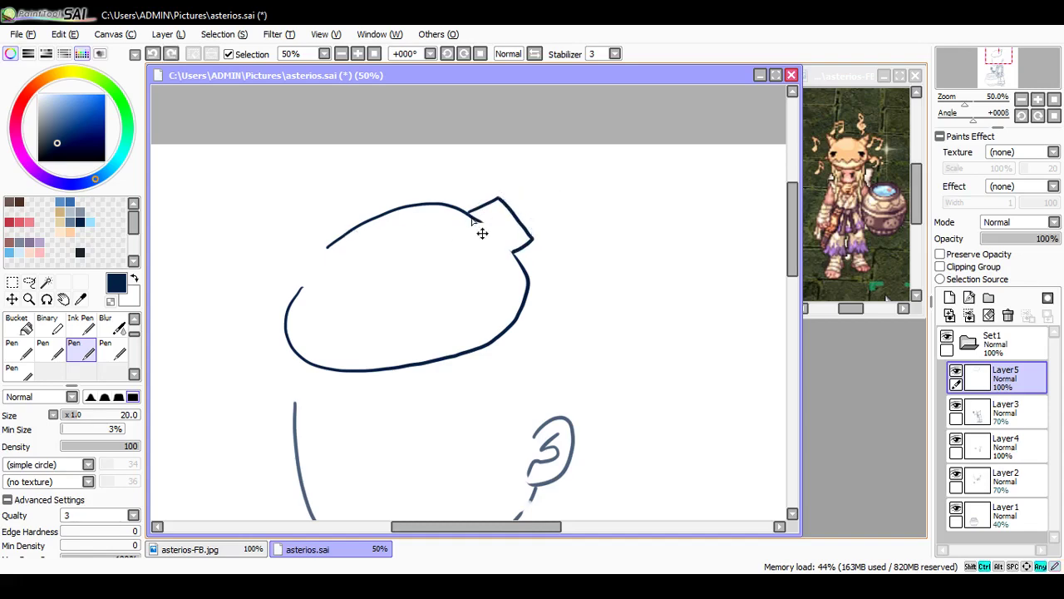
key("ctrl+z")
mouse_move(468, 218)
left_mouse_down()
mouse_move(498, 207)
mouse_move(525, 231)
mouse_move(518, 260)
left_mouse_up()
left_click_drag(497, 205, 528, 230)
mouse_move(338, 237)
left_mouse_down()
mouse_move(285, 231)
mouse_move(307, 288)
mouse_move(296, 273)
mouse_move(294, 306)
mouse_move(302, 251)
mouse_move(292, 260)
mouse_move(332, 242)
mouse_move(301, 284)
left_mouse_up()
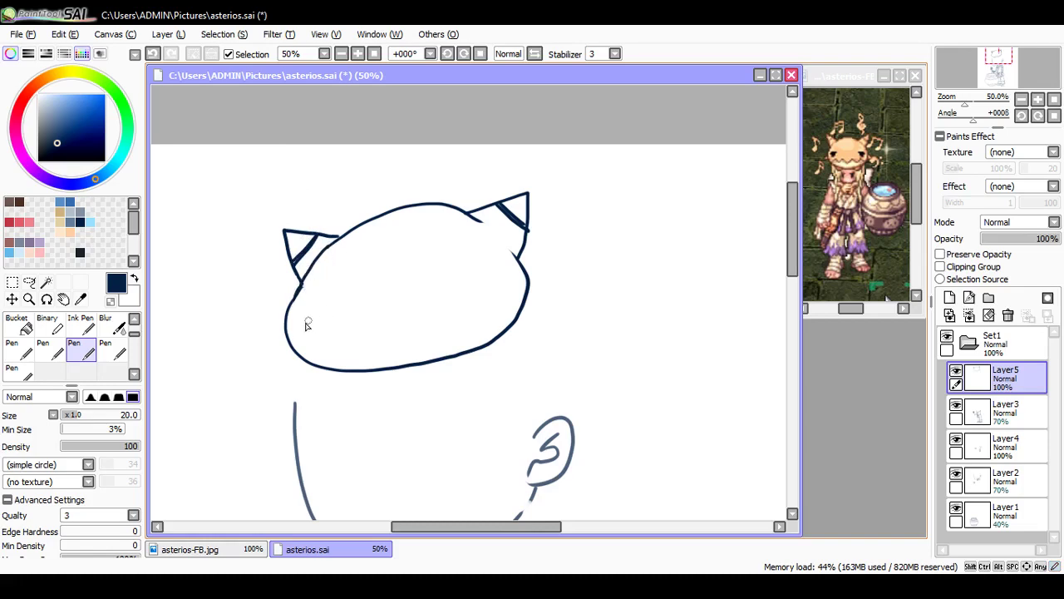
Step: Draw the zigzag mouth line across the hat and a thick straight eyelid bar for each eye above it
mouse_move(291, 348)
left_mouse_down()
mouse_move(366, 326)
mouse_move(386, 338)
mouse_move(410, 319)
mouse_move(434, 331)
mouse_move(456, 306)
mouse_move(479, 313)
mouse_move(519, 309)
left_mouse_up()
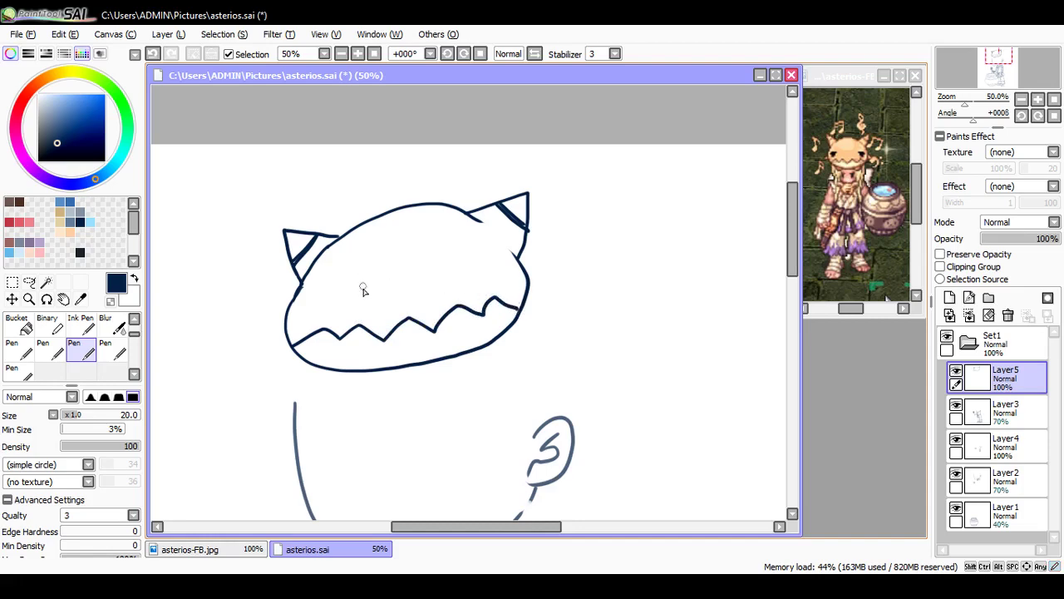
left_click_drag(302, 296, 329, 298)
key("ctrl+z")
key("ctrl+z")
mouse_move(303, 298)
left_mouse_down()
mouse_move(337, 294)
mouse_move(305, 297)
left_mouse_up()
key("ctrl+z")
left_click_drag(441, 275, 498, 272)
left_click_drag(443, 277, 496, 272)
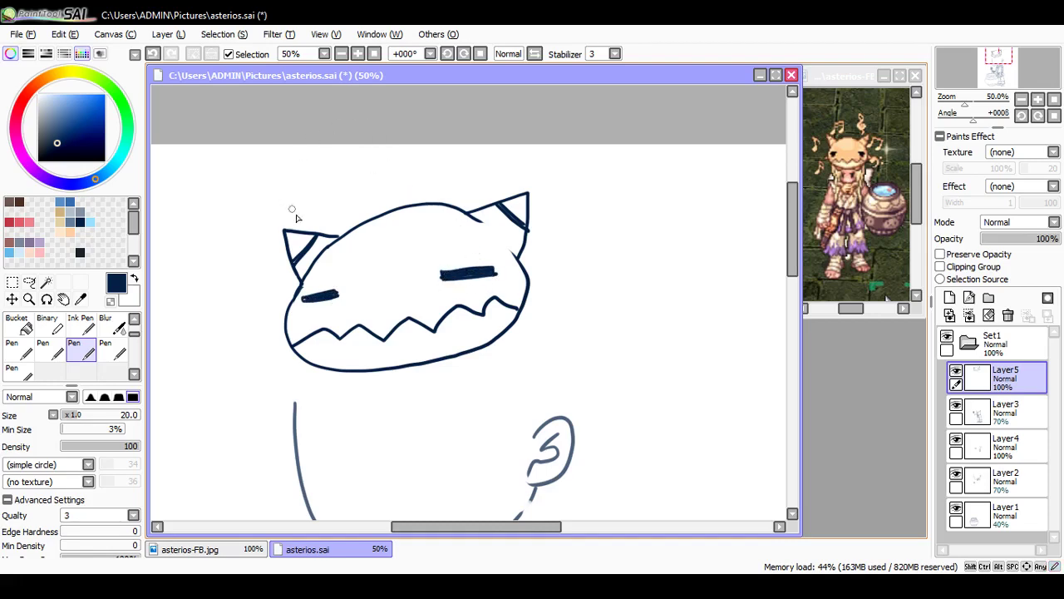
Step: Draw filled half-round pupils beneath both eyelid bars of the hat
left_click_drag(317, 305, 327, 305)
mouse_move(466, 279)
left_mouse_down()
mouse_move(486, 278)
mouse_move(462, 285)
mouse_move(464, 275)
left_mouse_up()
key("ctrl+z")
left_click_drag(320, 304, 304, 301)
left_click_drag(331, 298, 337, 296)
Step: Draw two stubby legs under the hat's lower edge with a thin rim line between them
mouse_move(385, 371)
left_mouse_down()
mouse_move(463, 356)
mouse_move(459, 366)
mouse_move(488, 365)
mouse_move(497, 341)
left_mouse_up()
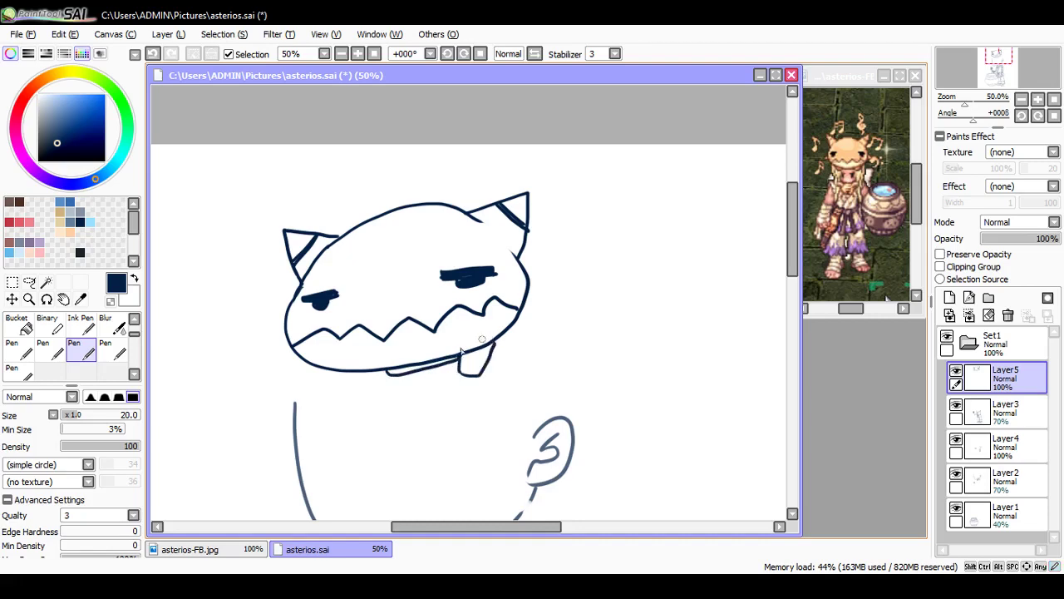
mouse_move(361, 374)
left_mouse_down()
mouse_move(367, 389)
mouse_move(386, 373)
left_mouse_up()
mouse_move(518, 320)
left_mouse_down()
mouse_move(563, 332)
mouse_move(546, 309)
left_mouse_up()
key("ctrl+z")
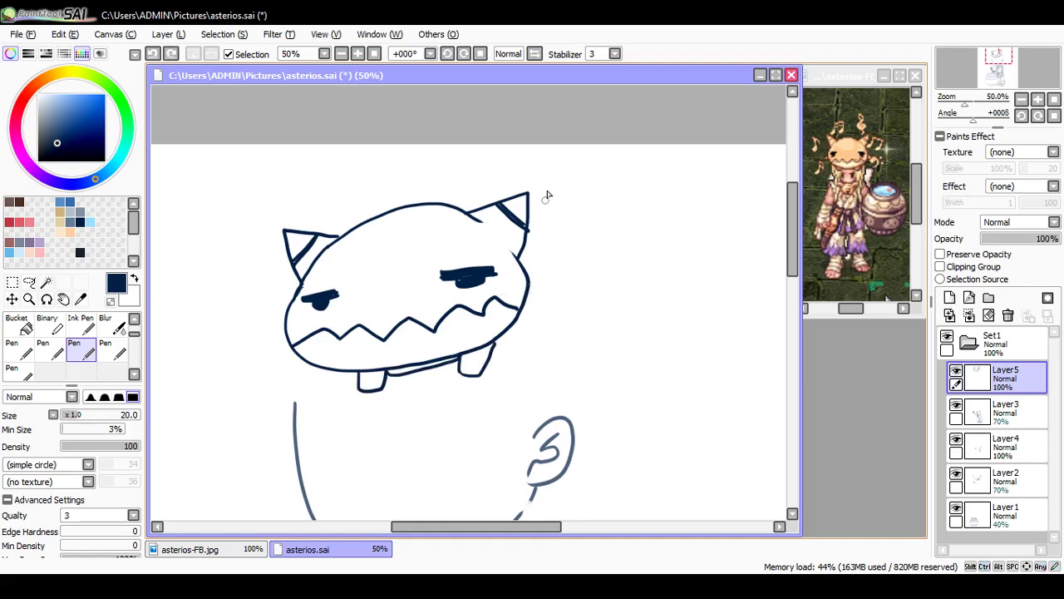
mouse_move(790, 265)
left_mouse_down()
mouse_move(790, 296)
mouse_move(786, 279)
left_mouse_up()
key("ctrl")
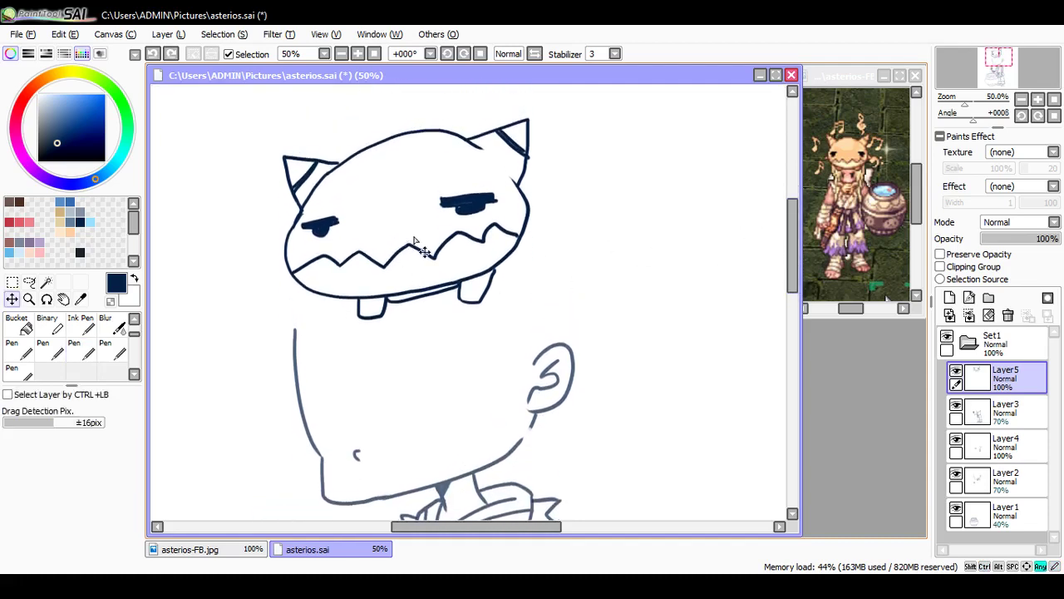
left_click_drag(417, 238, 386, 231)
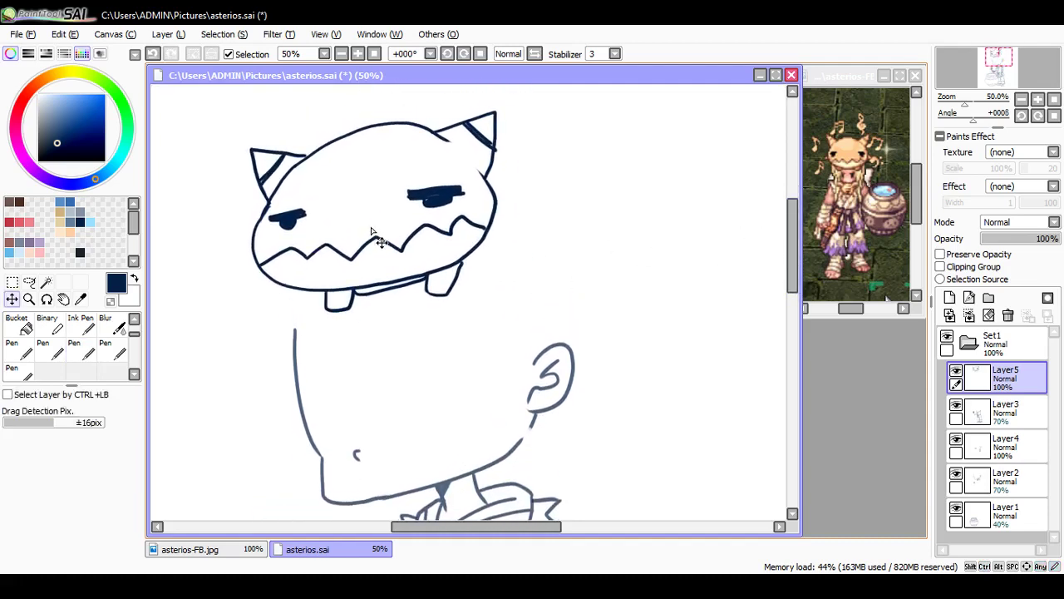
key("ctrl+s")
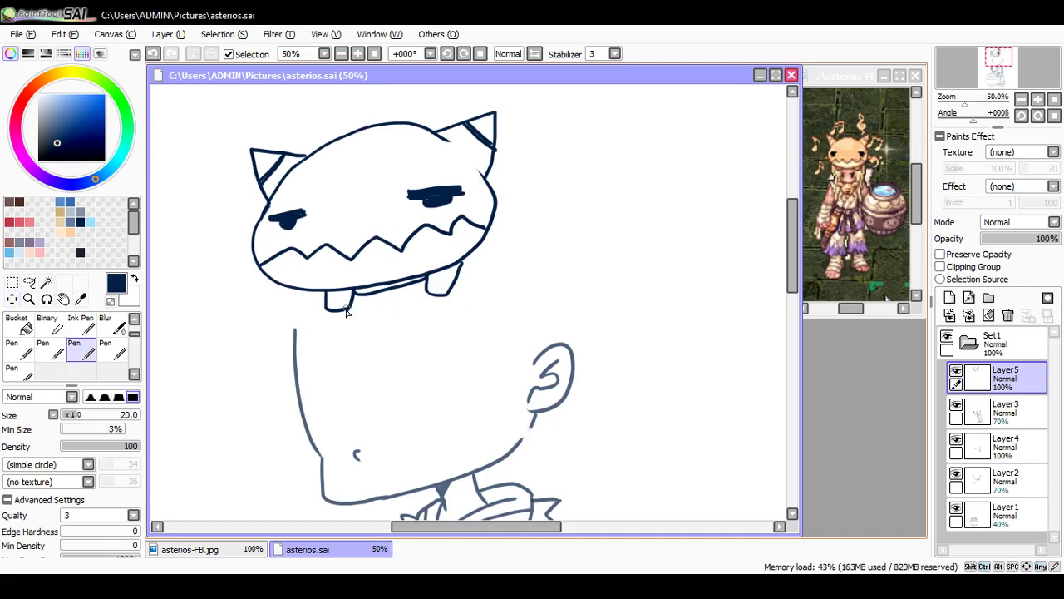
mouse_move(336, 314)
left_mouse_down()
mouse_move(329, 444)
mouse_move(321, 332)
left_mouse_up()
key("ctrl+z")
key("ctrl+z")
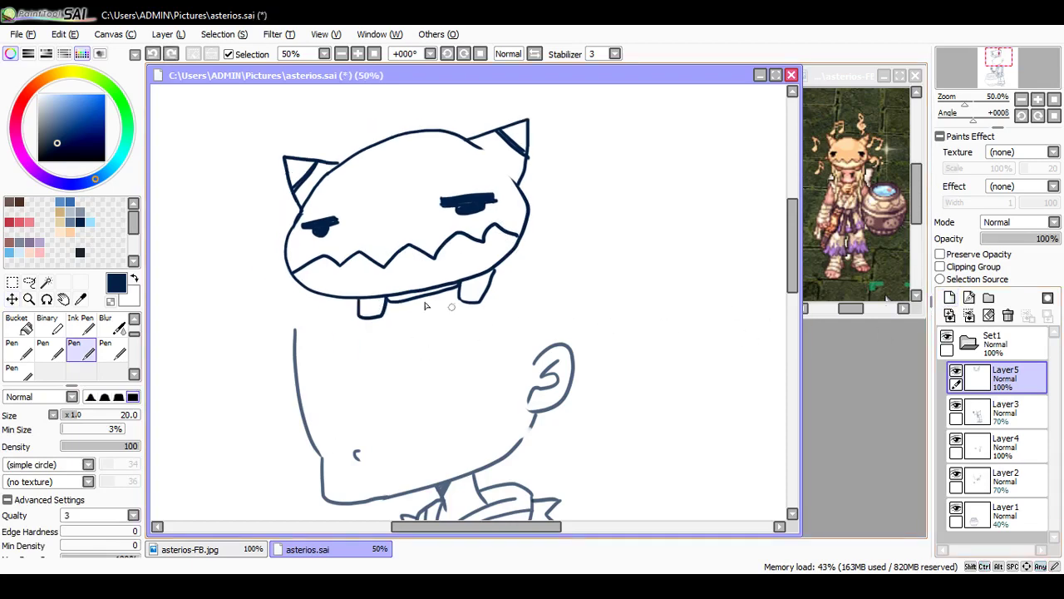
Step: Move the hat on Layer5 left and slightly up, add a new layer above it, and save the file
key("ctrl")
mouse_move(363, 230)
left_mouse_down()
mouse_move(330, 234)
mouse_move(333, 225)
left_mouse_up()
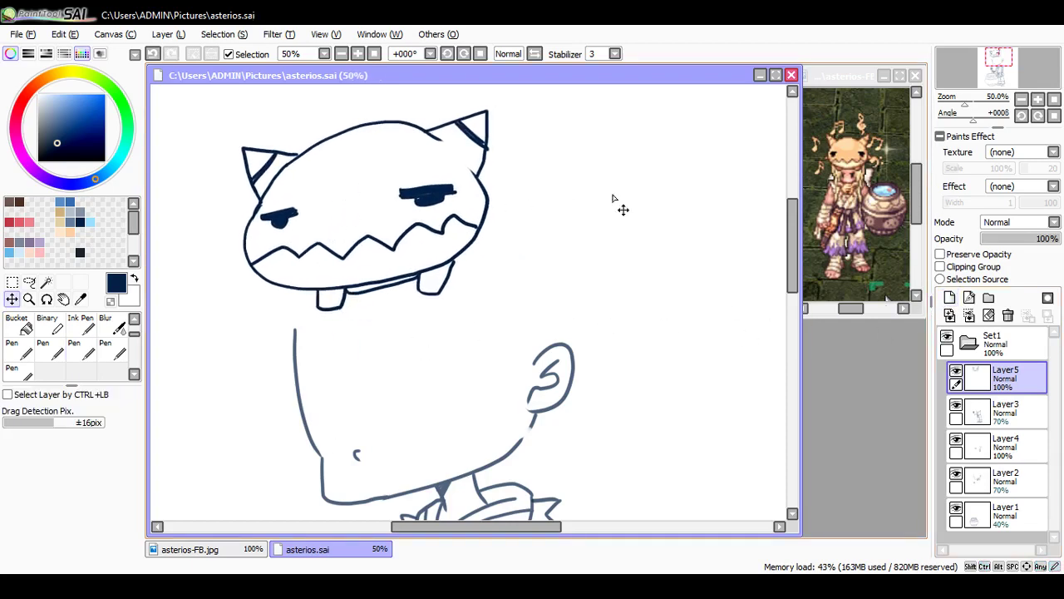
left_click(949, 297)
key("ctrl+s")
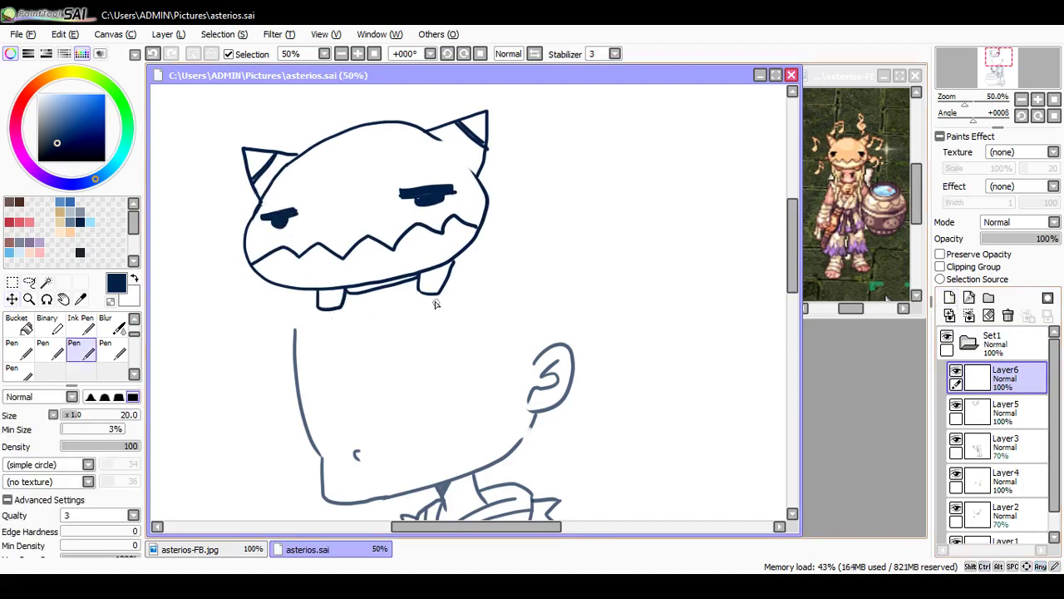
Step: Draw a short pointed hair strand under the hat's near leg and a long tapering lock past the ear to the chest on Layer6
left_click_drag(447, 287, 484, 389)
left_click_drag(485, 389, 486, 297)
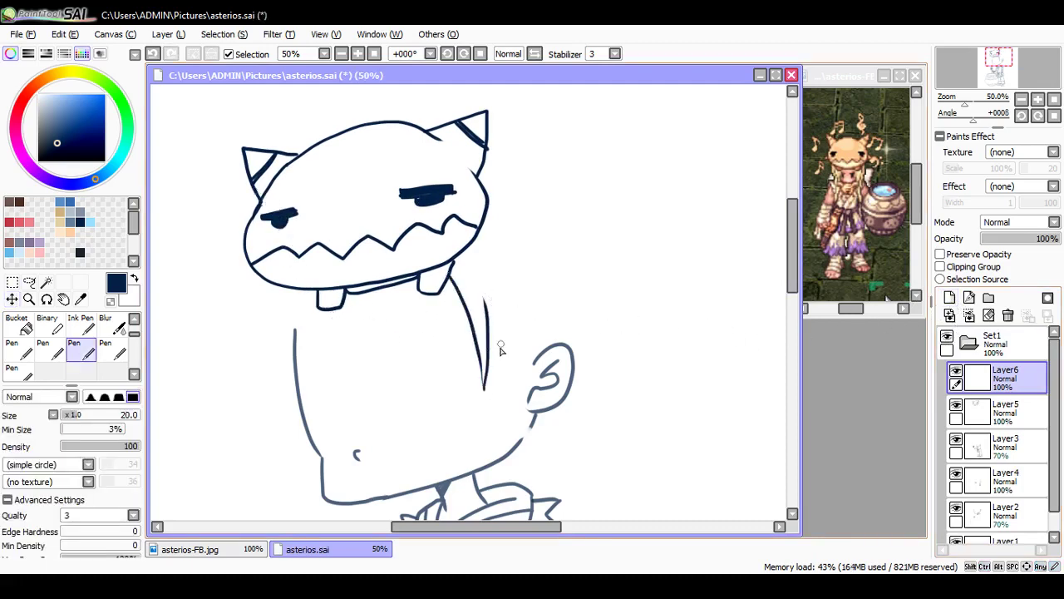
left_click_drag(490, 342, 504, 491)
mouse_move(522, 315)
left_mouse_down()
mouse_move(526, 373)
mouse_move(485, 500)
left_mouse_up()
key("ctrl+z")
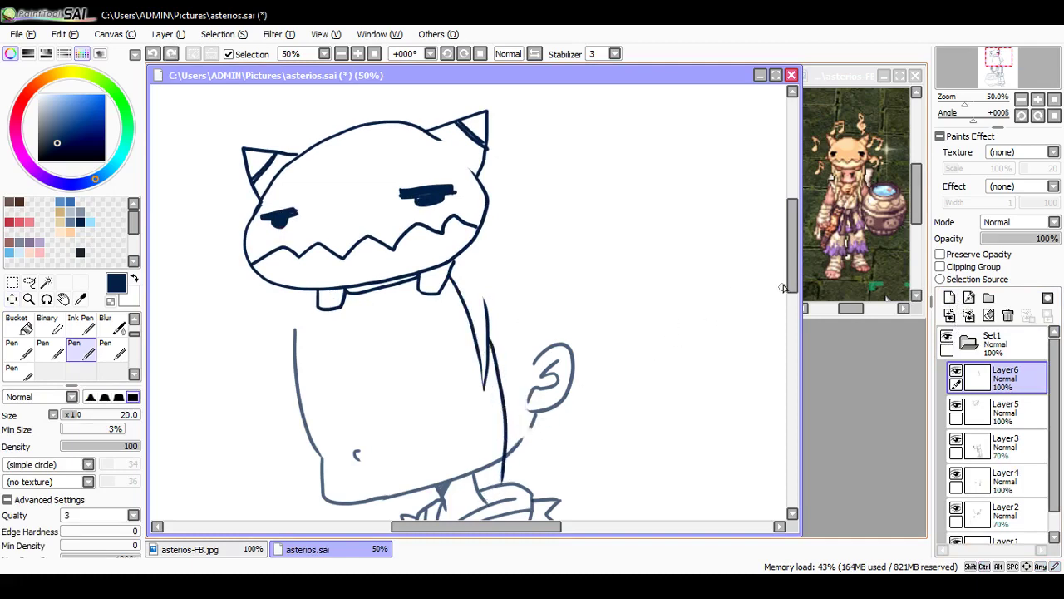
scroll(697, 341, "down", 3)
key("ctrl+z")
mouse_move(488, 119)
left_mouse_down()
mouse_move(504, 198)
mouse_move(498, 349)
left_mouse_up()
mouse_move(524, 98)
left_mouse_down()
mouse_move(533, 202)
mouse_move(525, 269)
mouse_move(495, 325)
mouse_move(497, 350)
left_mouse_up()
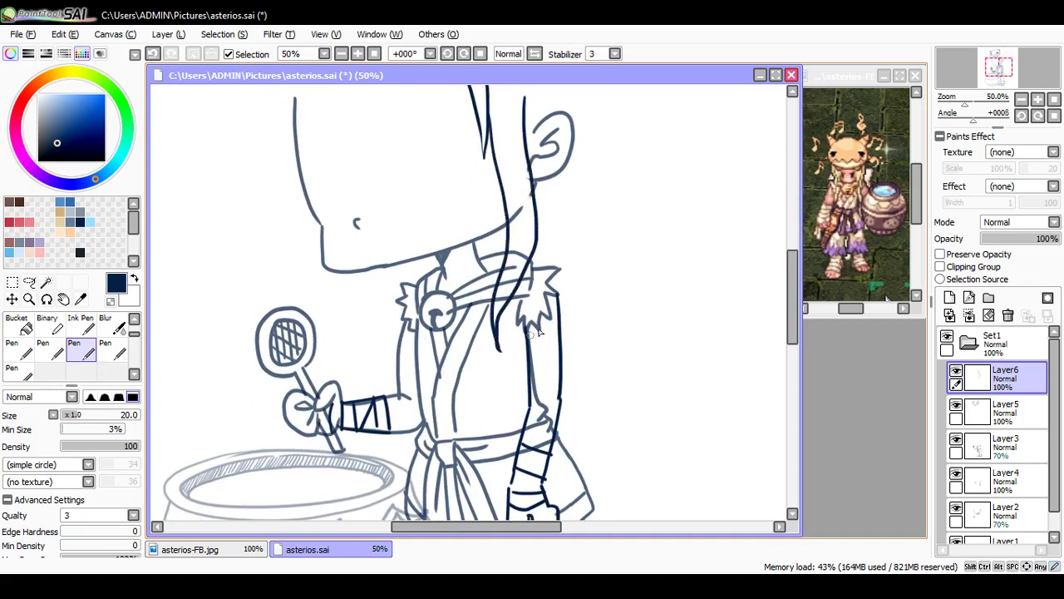
scroll(582, 224, "up", 2)
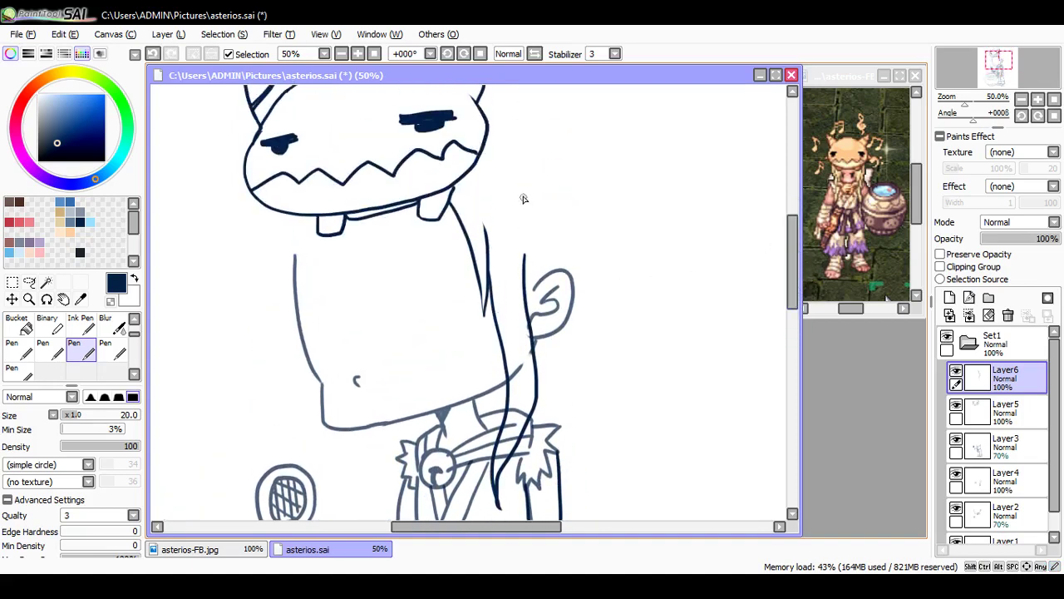
mouse_move(477, 160)
left_mouse_down()
mouse_move(498, 185)
mouse_move(473, 165)
mouse_move(467, 173)
mouse_move(509, 164)
mouse_move(533, 232)
mouse_move(529, 295)
left_mouse_up()
key("ctrl+z")
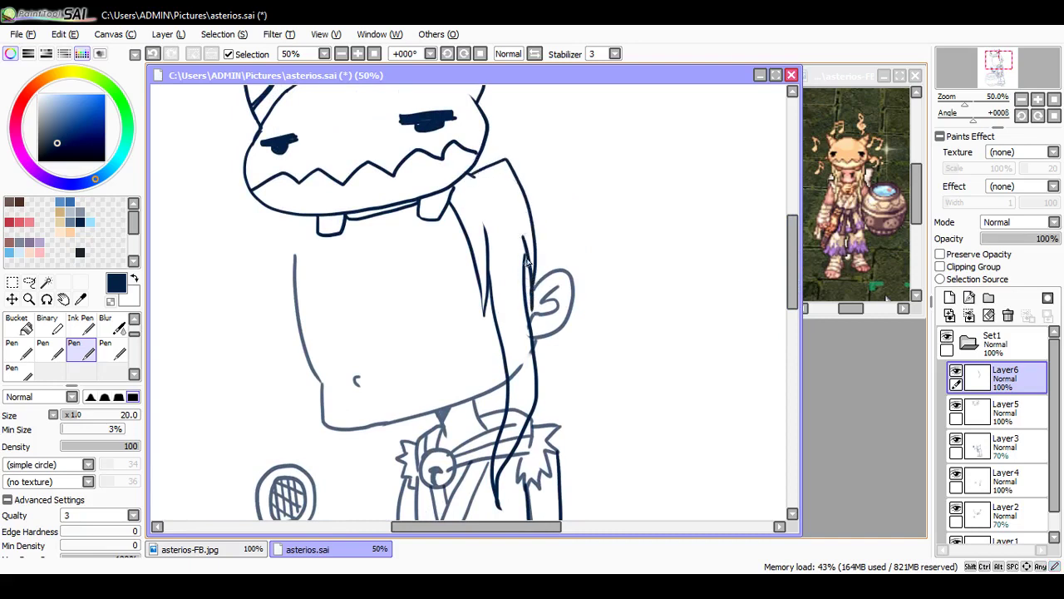
key("ctrl+z")
key("ctrl+z")
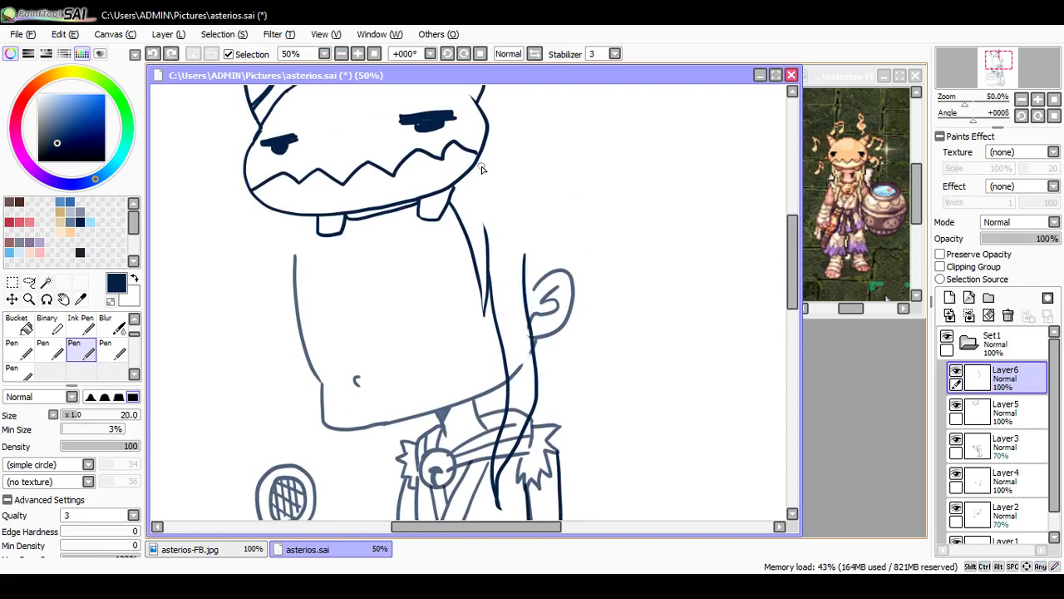
Step: Draw the hair's curved back outline from the hat's edge down past the ear, with a pointed strand crossing in front of the ear
left_click_drag(474, 176, 478, 193)
mouse_move(480, 152)
left_mouse_down()
mouse_move(510, 147)
mouse_move(535, 190)
mouse_move(557, 369)
left_mouse_up()
left_click_drag(523, 252, 556, 374)
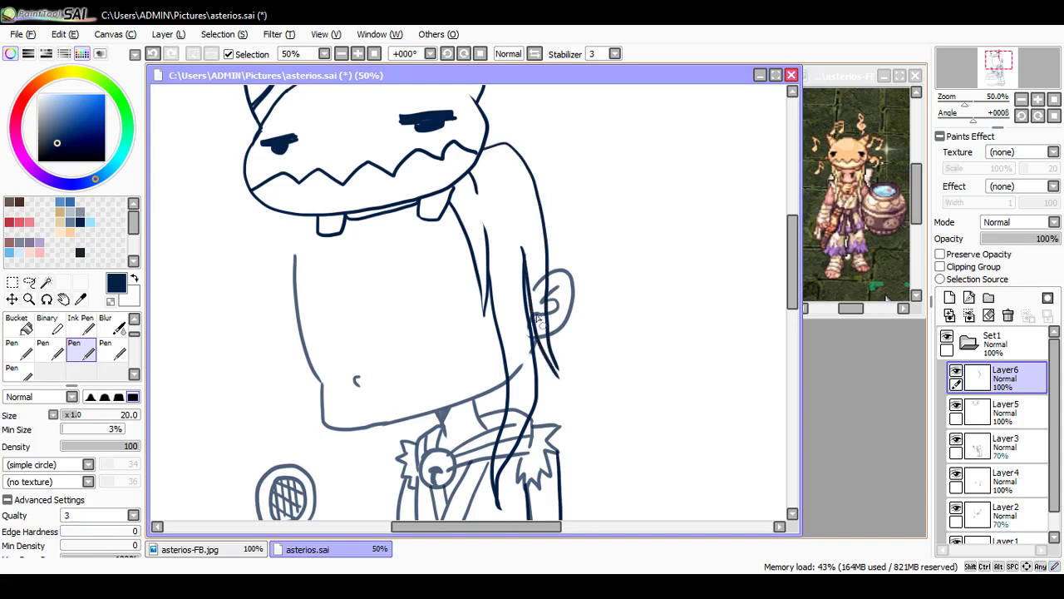
key("ctrl+z")
mouse_move(515, 231)
left_mouse_down()
mouse_move(533, 327)
mouse_move(572, 381)
left_mouse_up()
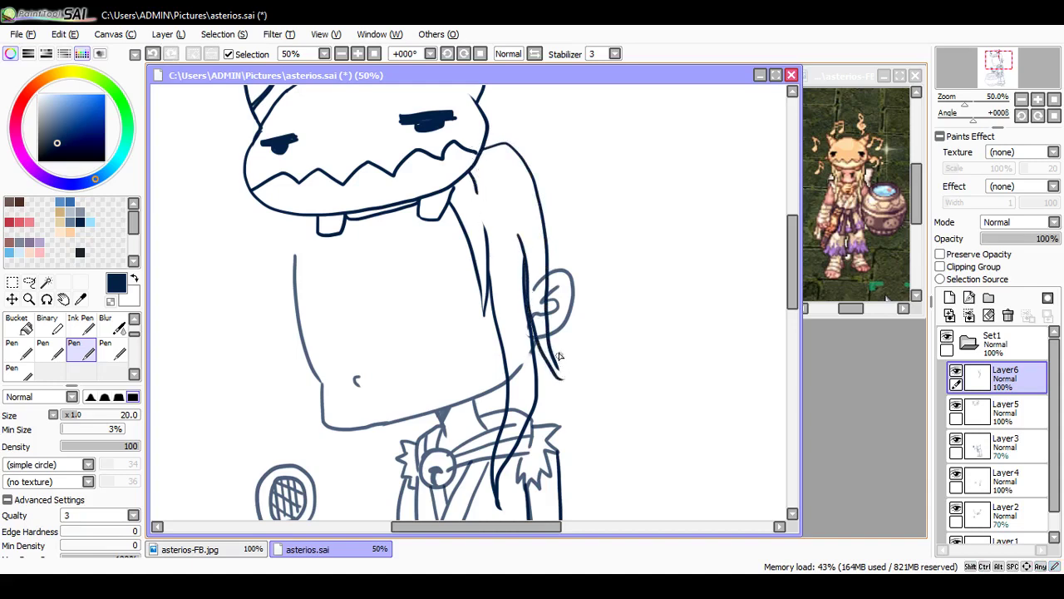
key("ctrl+z")
left_click_drag(524, 247, 565, 379)
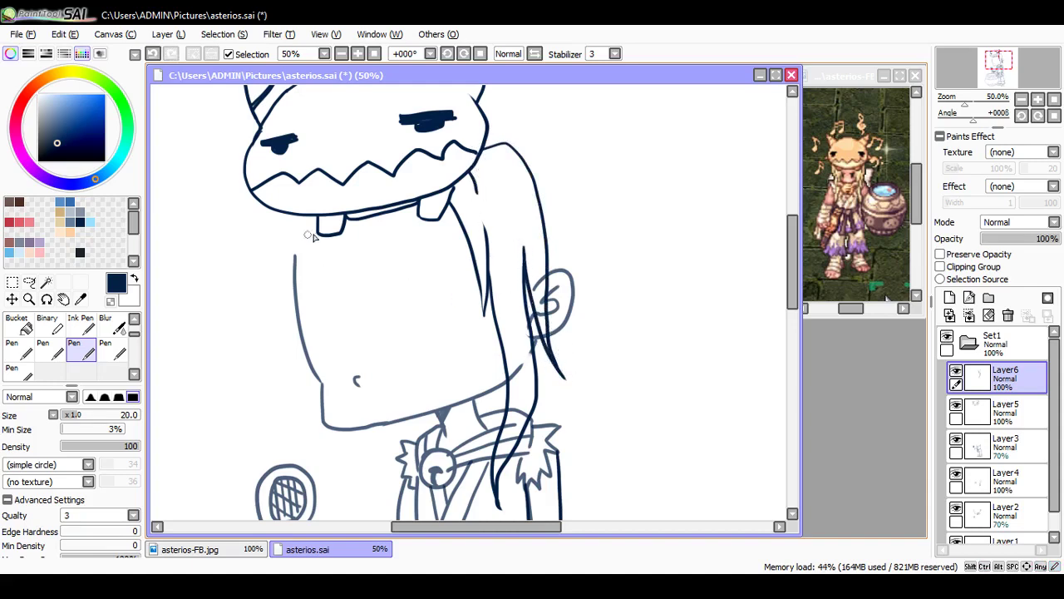
mouse_move(316, 223)
left_mouse_down()
mouse_move(309, 292)
mouse_move(319, 349)
left_mouse_up()
mouse_move(316, 220)
left_mouse_down()
mouse_move(305, 254)
mouse_move(332, 378)
left_mouse_up()
key("ctrl+z")
mouse_move(288, 240)
left_mouse_down()
mouse_move(293, 318)
mouse_move(334, 361)
left_mouse_up()
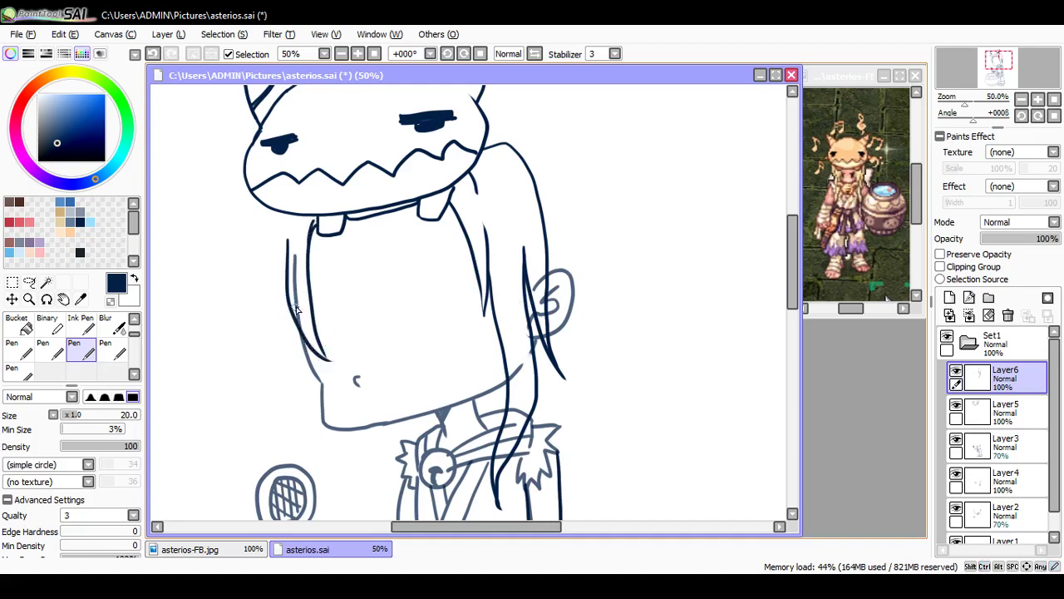
key("ctrl+z")
key("ctrl+z")
key("ctrl+z")
Step: Draw the hair on the face's far side with an inner strand, a long tapering lock and a small outer tip, and save the file
mouse_move(316, 220)
left_mouse_down()
mouse_move(296, 284)
mouse_move(309, 356)
left_mouse_up()
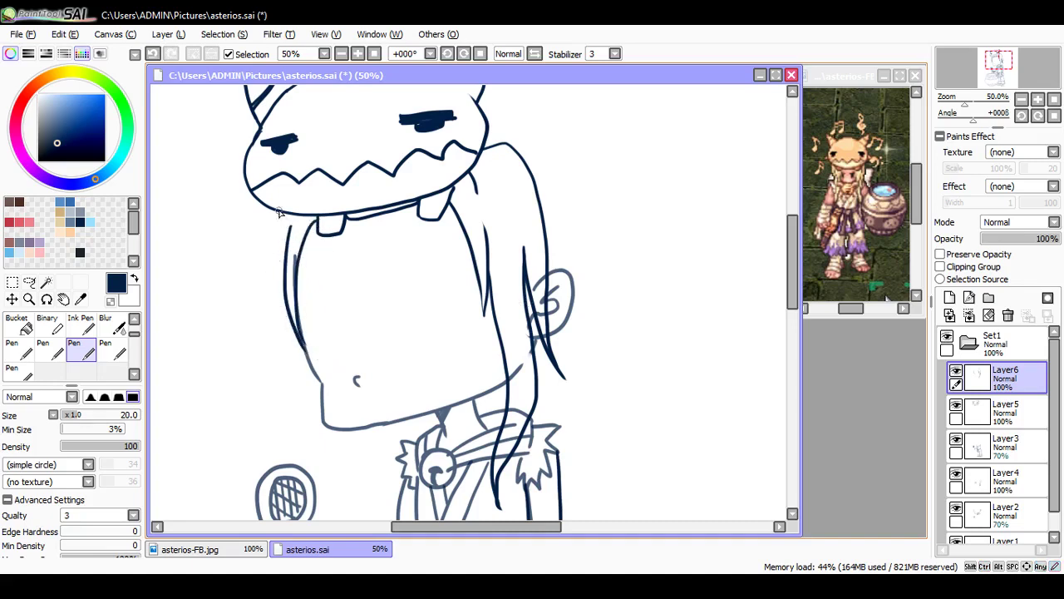
mouse_move(281, 213)
left_mouse_down()
mouse_move(263, 291)
mouse_move(324, 491)
mouse_move(339, 432)
mouse_move(334, 476)
left_mouse_up()
key("ctrl+z")
left_click_drag(330, 433, 331, 470)
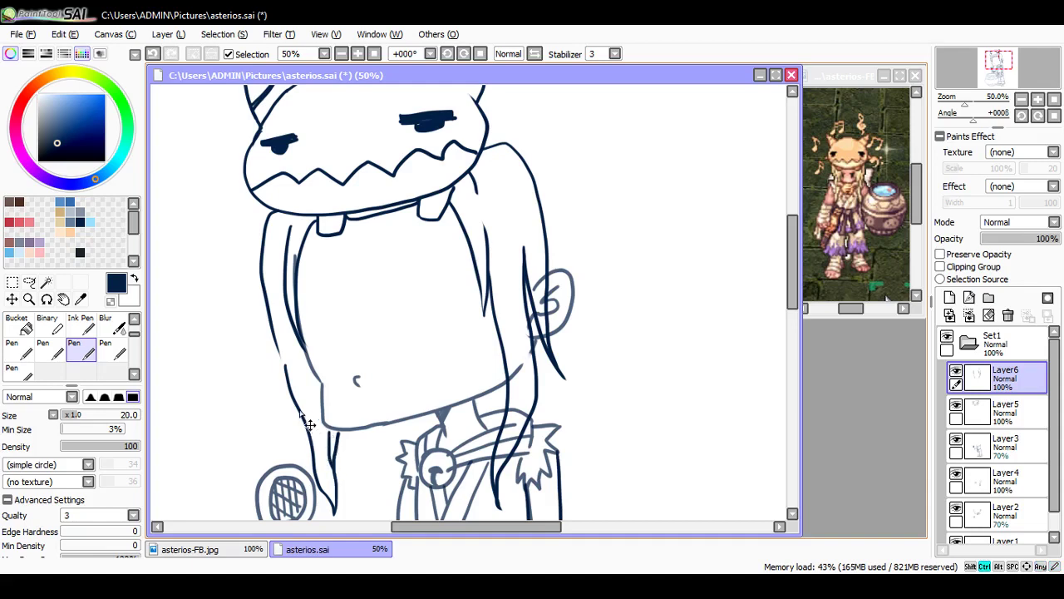
key("ctrl+s")
left_click_drag(275, 355, 286, 369)
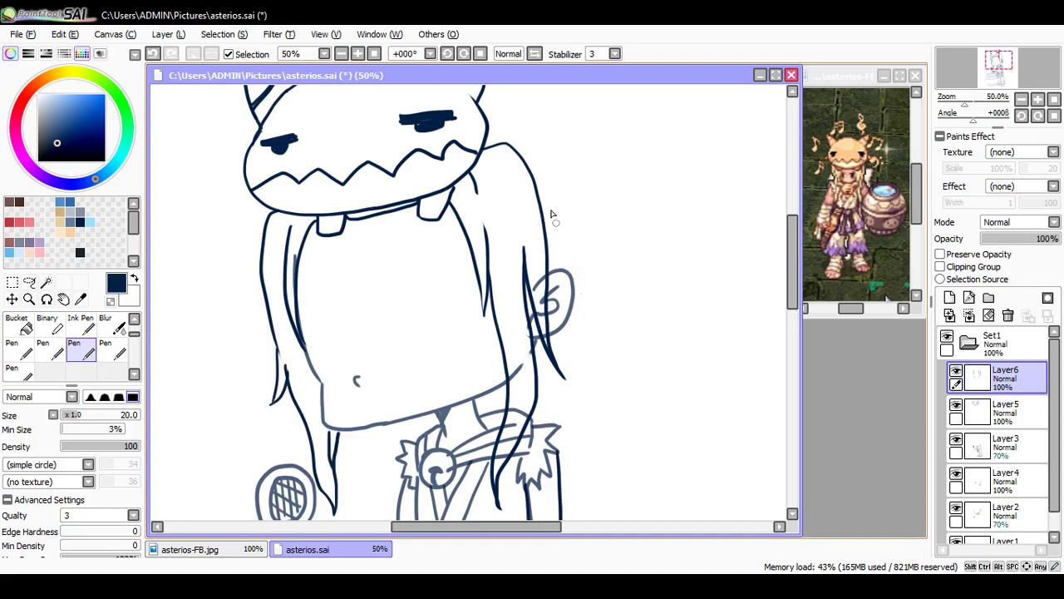
Step: Draw an arched ponytail base from the hat's near side, ending in a slanted hair band
mouse_move(483, 109)
left_mouse_down()
mouse_move(519, 113)
mouse_move(557, 148)
left_mouse_up()
key("ctrl+z")
mouse_move(483, 106)
left_mouse_down()
mouse_move(508, 106)
mouse_move(577, 149)
mouse_move(565, 172)
mouse_move(583, 198)
left_mouse_up()
left_click_drag(581, 146, 591, 159)
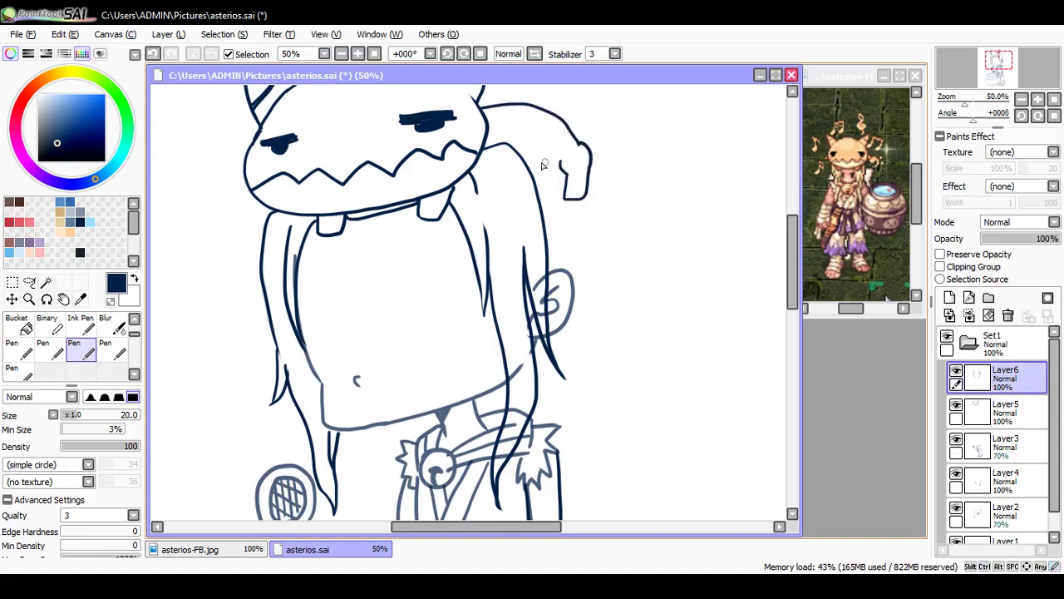
left_click_drag(511, 146, 565, 168)
Step: Draw the ponytail's inner edge hanging below the band and a hooked, curled piece extending outward from the arch above the band
mouse_move(587, 202)
left_mouse_down()
mouse_move(568, 337)
mouse_move(556, 357)
left_mouse_up()
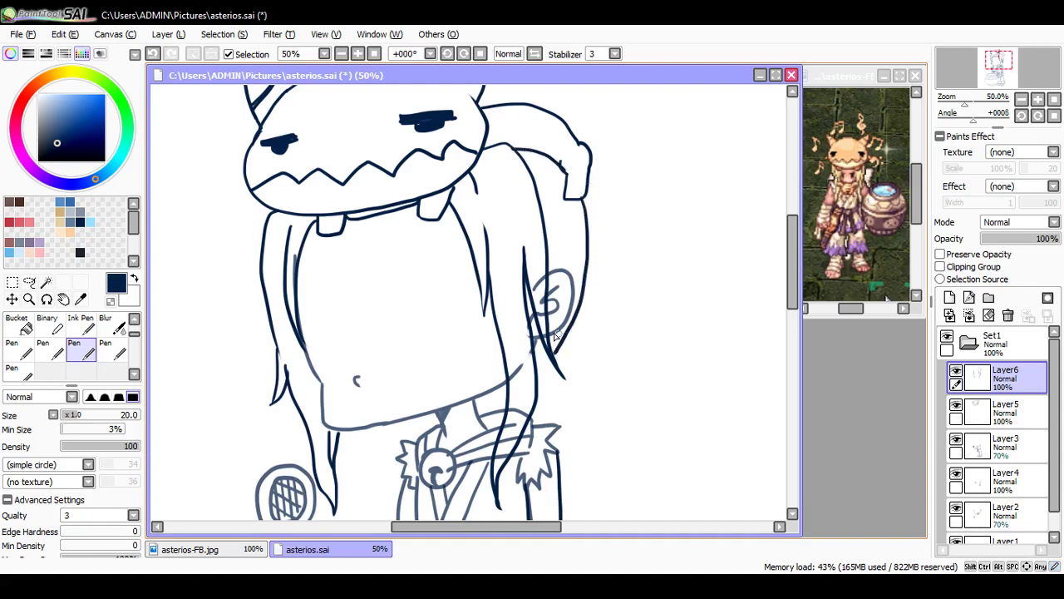
key("ctrl+z")
left_click_drag(581, 202, 582, 306)
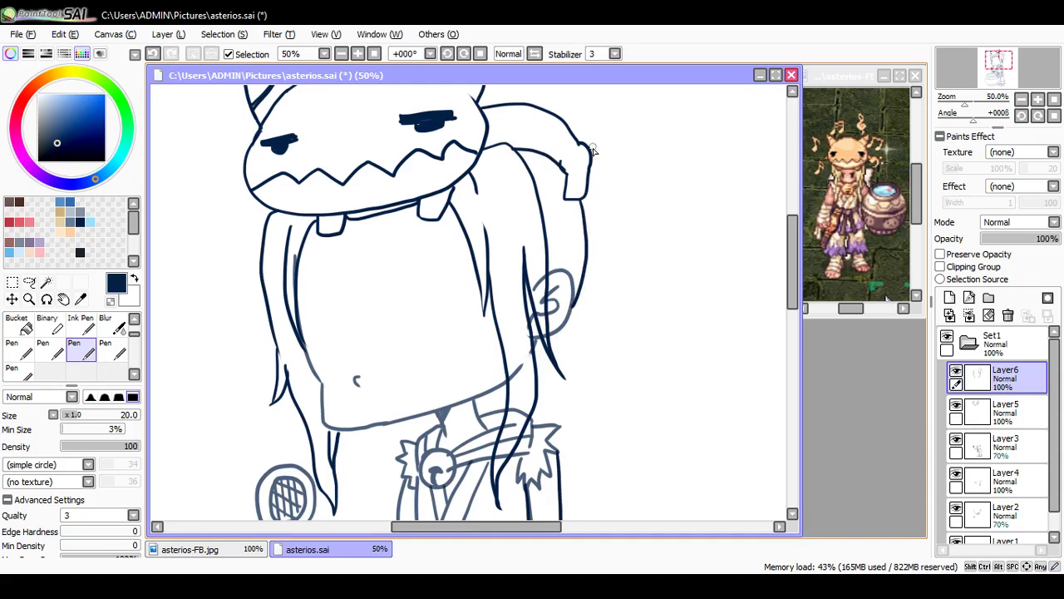
left_click_drag(567, 125, 588, 123)
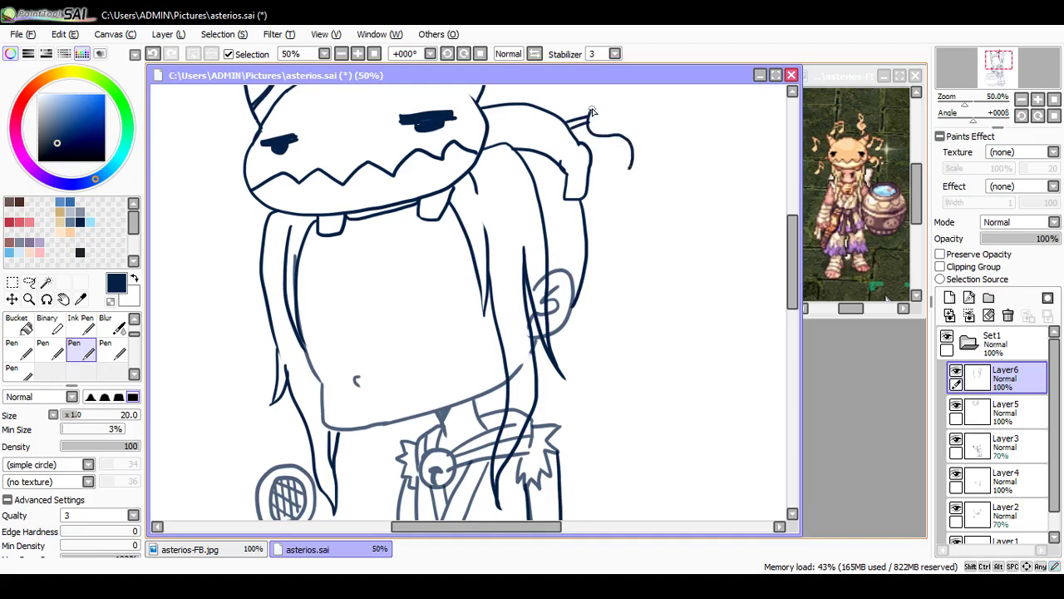
mouse_move(591, 108)
left_mouse_down()
mouse_move(622, 108)
mouse_move(648, 154)
mouse_move(630, 173)
mouse_move(646, 182)
mouse_move(620, 182)
mouse_move(649, 158)
left_mouse_up()
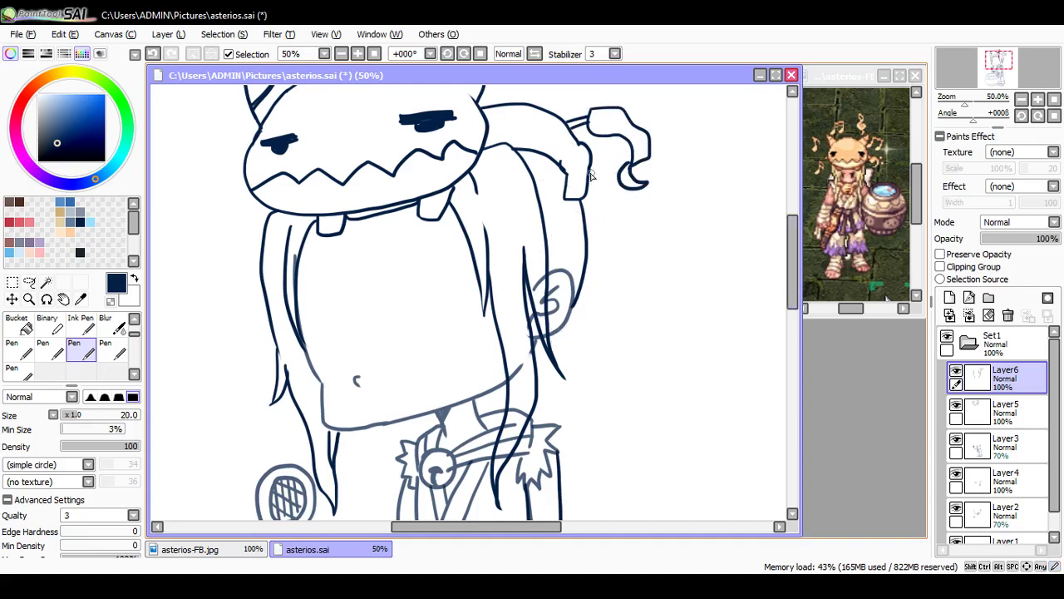
Step: Draw the ponytail's outer edge with jagged pointed tips at its lower end, and save the file
mouse_move(592, 175)
left_mouse_down()
mouse_move(624, 225)
mouse_move(626, 329)
mouse_move(638, 353)
mouse_move(614, 320)
mouse_move(621, 359)
mouse_move(603, 411)
mouse_move(589, 384)
mouse_move(587, 435)
left_mouse_up()
mouse_move(562, 327)
left_mouse_down()
mouse_move(559, 372)
mouse_move(587, 434)
left_mouse_up()
key("ctrl+z")
mouse_move(562, 328)
left_mouse_down()
mouse_move(556, 361)
mouse_move(568, 352)
mouse_move(584, 426)
left_mouse_up()
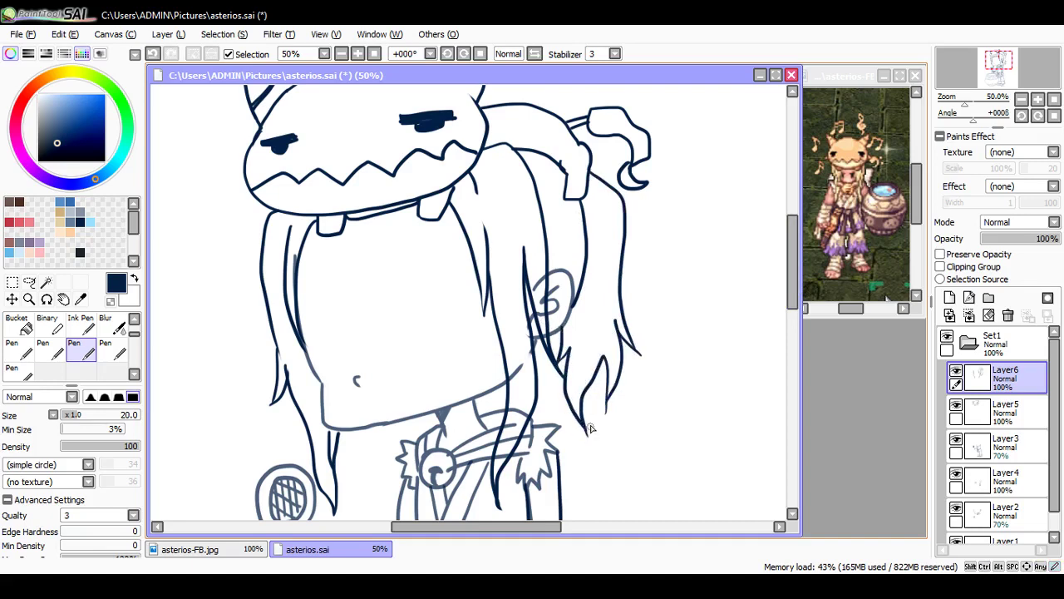
key("ctrl+s")
Step: Draw a long wavy outline behind the body, running from the near shoulder past the hip towards the trouser cuff
left_click_drag(790, 277, 789, 329)
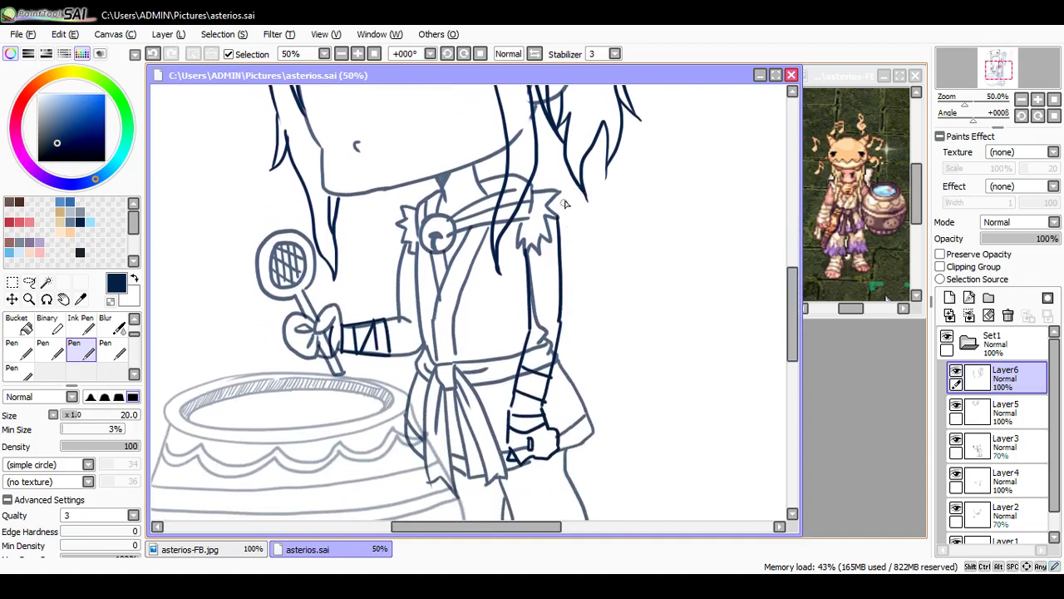
mouse_move(557, 196)
left_mouse_down()
mouse_move(619, 202)
mouse_move(628, 280)
mouse_move(586, 333)
mouse_move(570, 335)
mouse_move(620, 350)
mouse_move(630, 370)
mouse_move(622, 472)
left_mouse_up()
left_click_drag(788, 331, 789, 365)
key("ctrl+z")
key("ctrl+z")
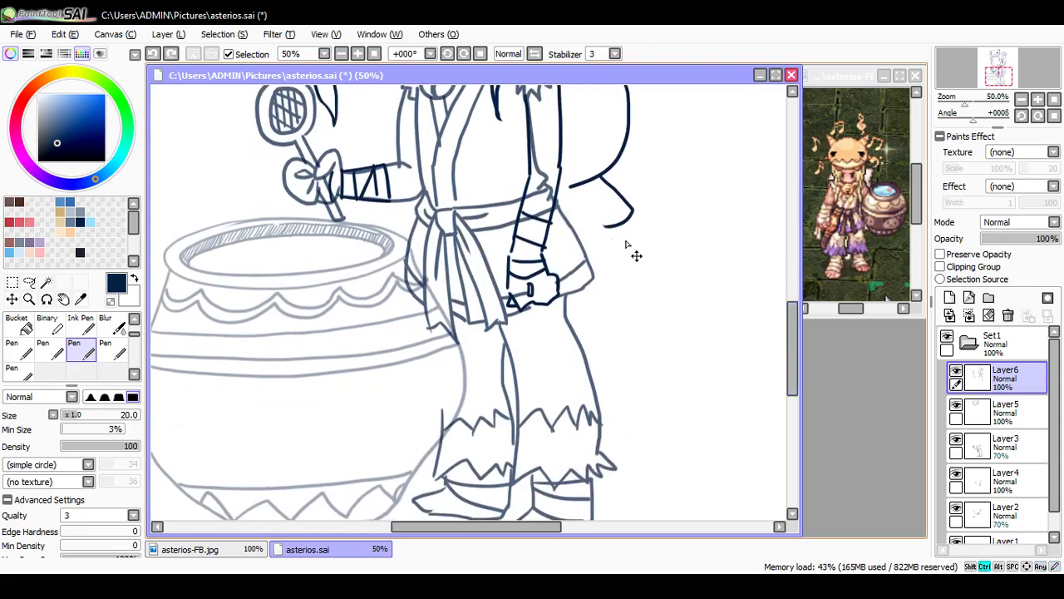
left_click_drag(606, 171, 629, 248)
key("ctrl+z")
mouse_move(606, 170)
left_mouse_down()
mouse_move(655, 254)
mouse_move(627, 266)
left_mouse_up()
mouse_move(606, 232)
left_mouse_down()
mouse_move(622, 383)
mouse_move(655, 390)
mouse_move(644, 407)
mouse_move(596, 399)
mouse_move(635, 413)
left_mouse_up()
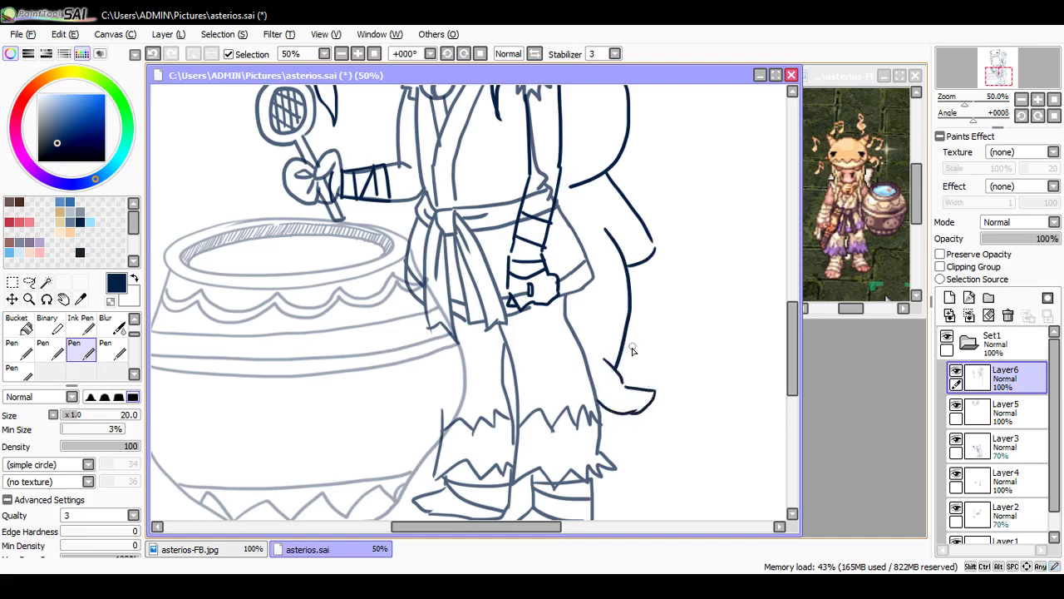
Step: Redraw the lower end of the wavy outline as a short rounded tip curving in to the trouser cuff
key("ctrl+z")
key("ctrl+z")
key("ctrl+z")
key("ctrl+z")
mouse_move(615, 366)
left_mouse_down()
mouse_move(627, 407)
mouse_move(601, 416)
left_mouse_up()
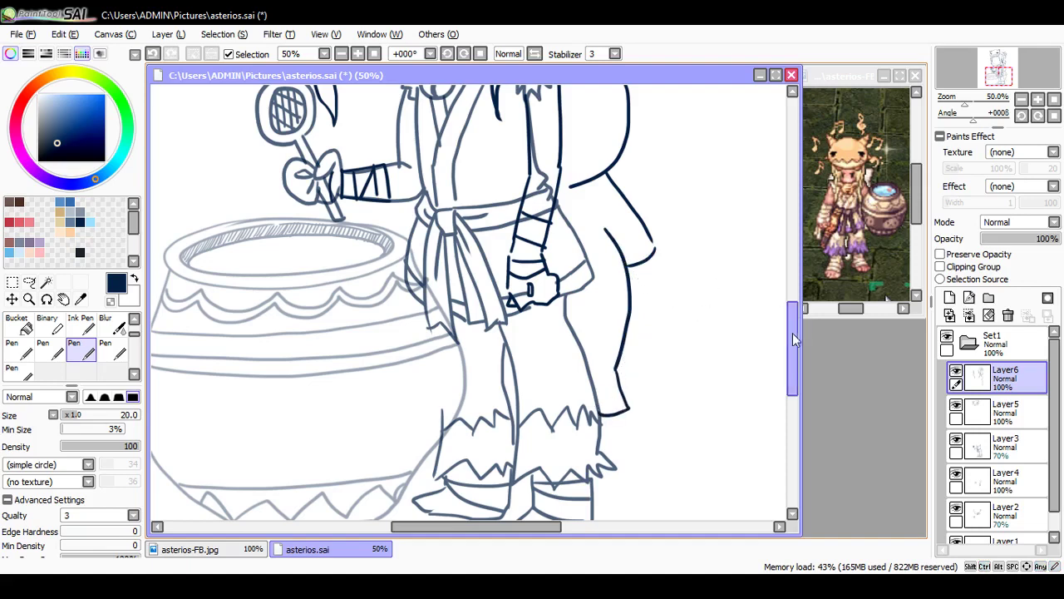
left_click_drag(793, 349, 789, 376)
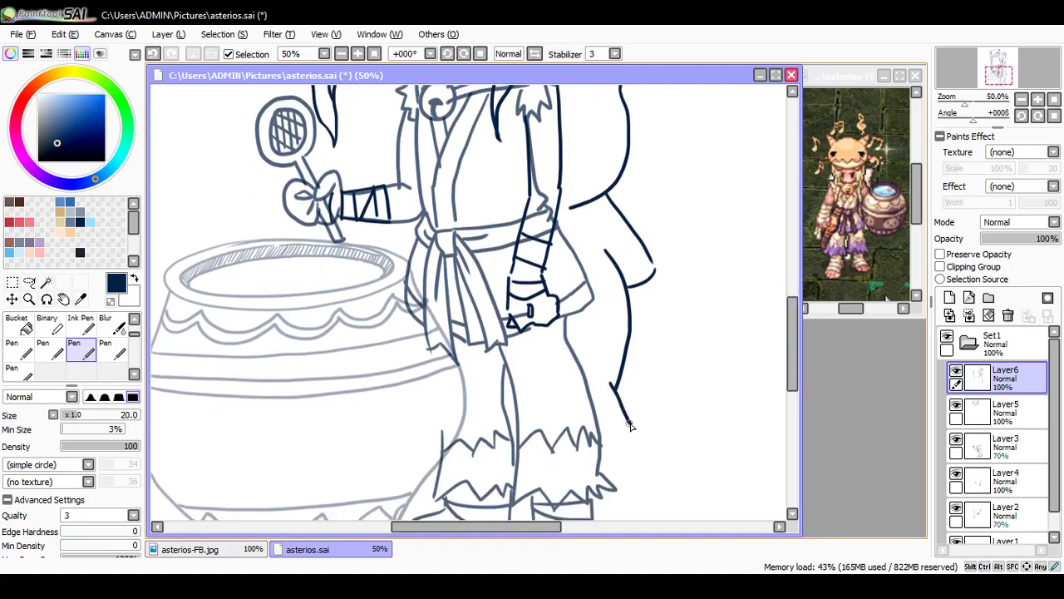
mouse_move(629, 434)
left_mouse_down()
mouse_move(596, 418)
mouse_move(623, 441)
left_mouse_up()
key("ctrl+z")
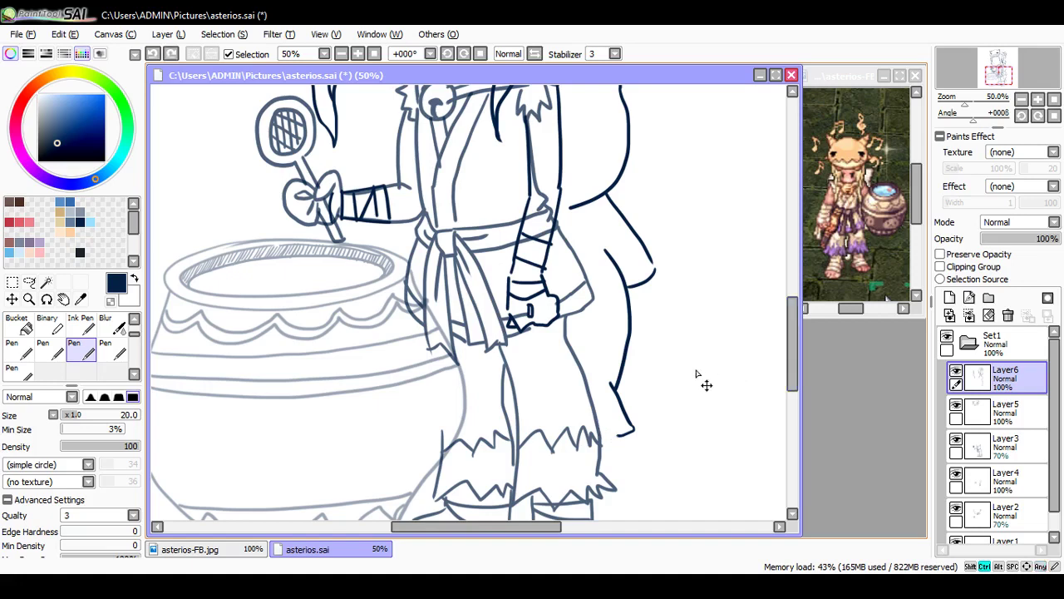
key("ctrl+z")
left_click_drag(603, 446, 634, 426)
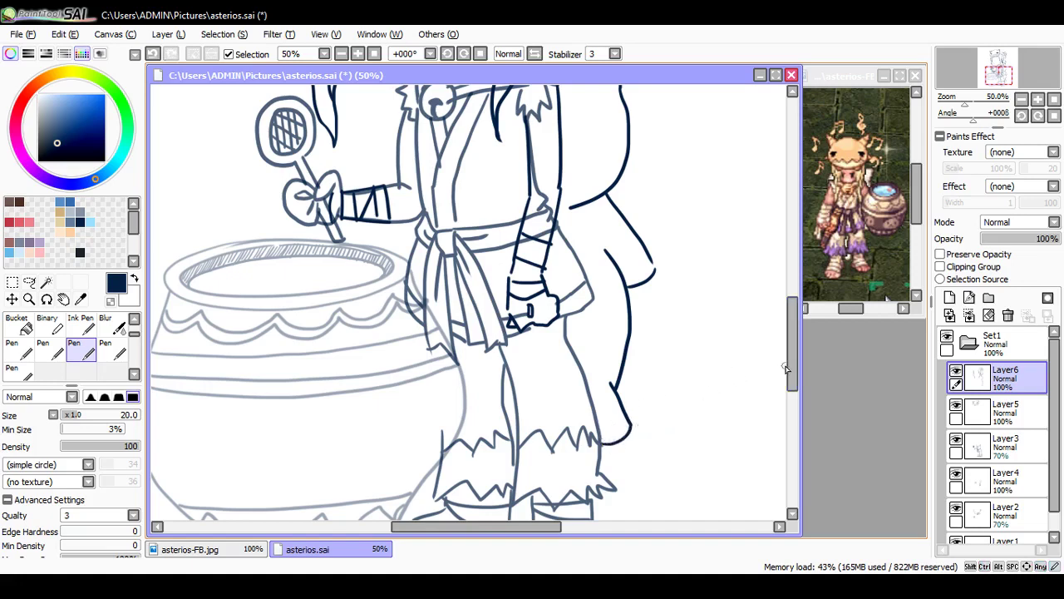
scroll(787, 368, "up", 4)
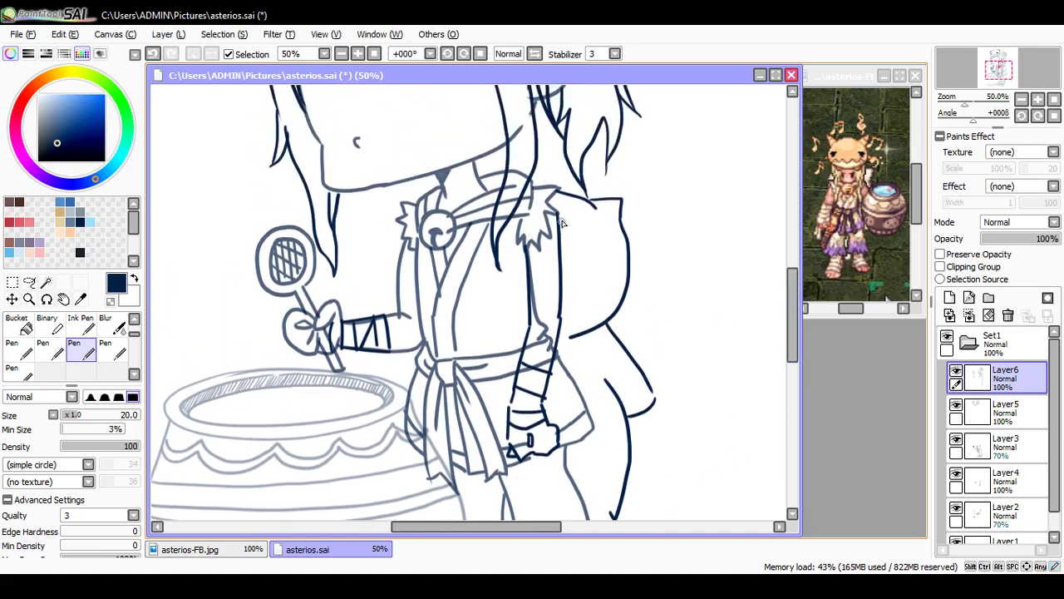
key("l")
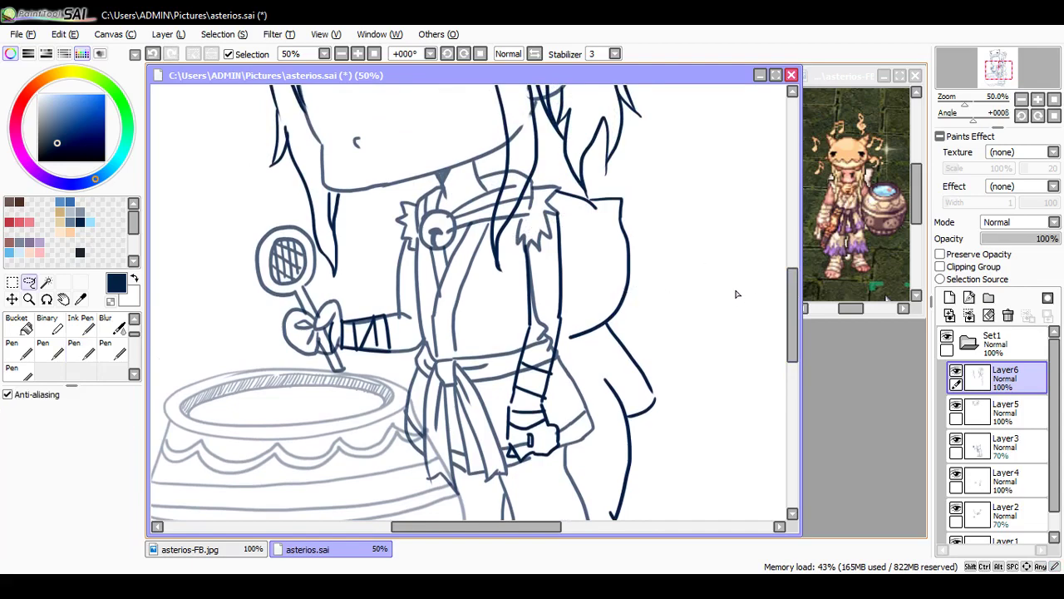
scroll(736, 294, "down", 2)
mouse_move(630, 229)
left_mouse_down()
mouse_move(601, 358)
mouse_move(632, 431)
mouse_move(698, 389)
mouse_move(708, 250)
mouse_move(625, 222)
left_mouse_up()
mouse_move(631, 262)
left_mouse_down()
mouse_move(630, 241)
mouse_move(624, 253)
left_mouse_up()
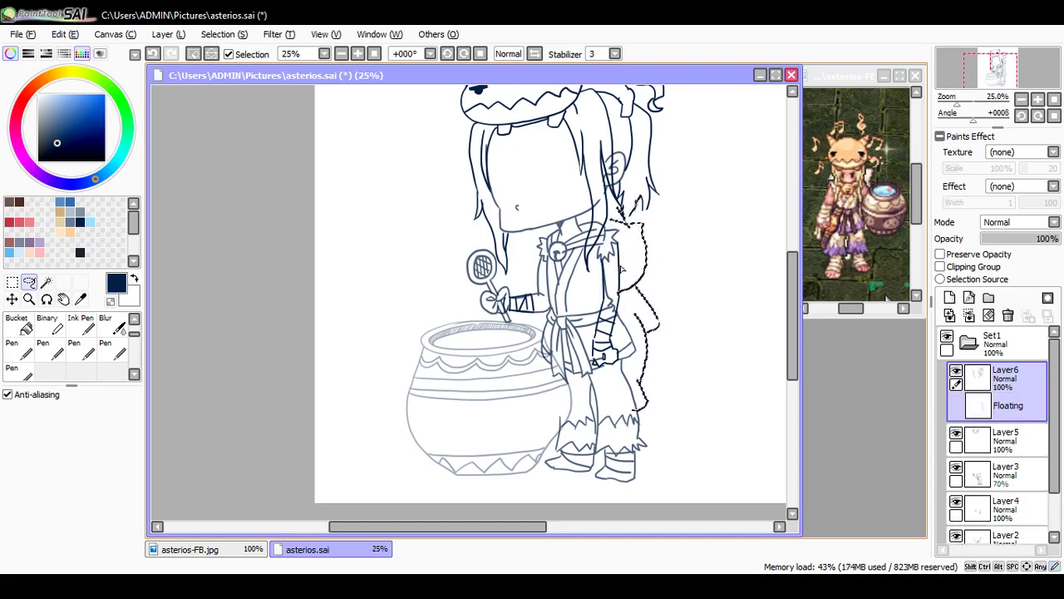
key("ctrl+z")
key("m")
left_click(680, 188)
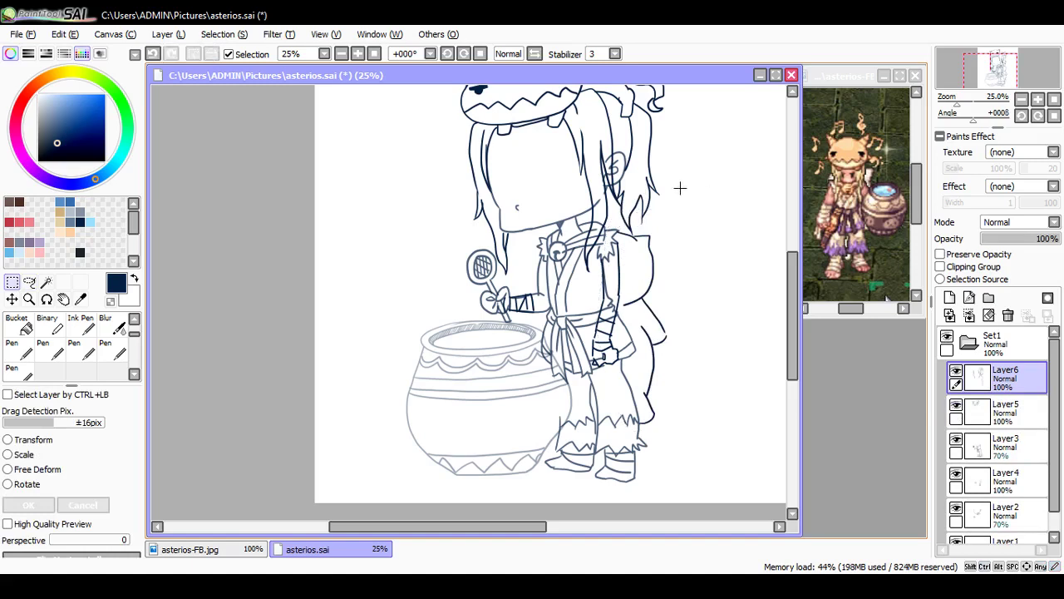
Step: Lasso the wavy outline behind the body, move it up and tilt its lower end away from the legs, and deselect
key("l")
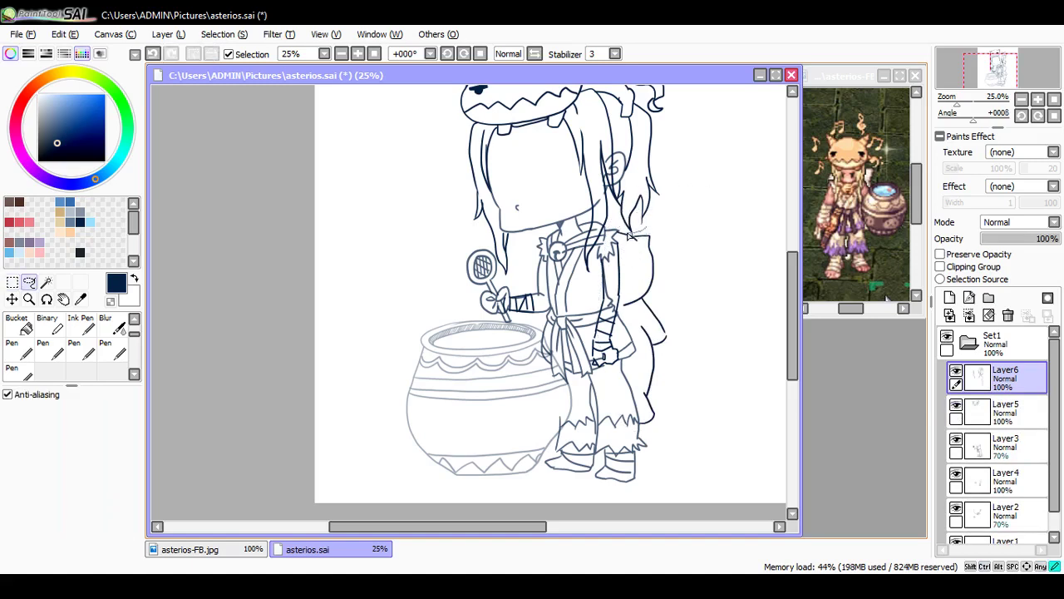
mouse_move(610, 235)
left_mouse_down()
mouse_move(606, 392)
mouse_move(655, 431)
mouse_move(696, 380)
mouse_move(689, 268)
mouse_move(636, 229)
left_mouse_up()
left_click_drag(652, 281, 632, 270)
key("ctrl+t")
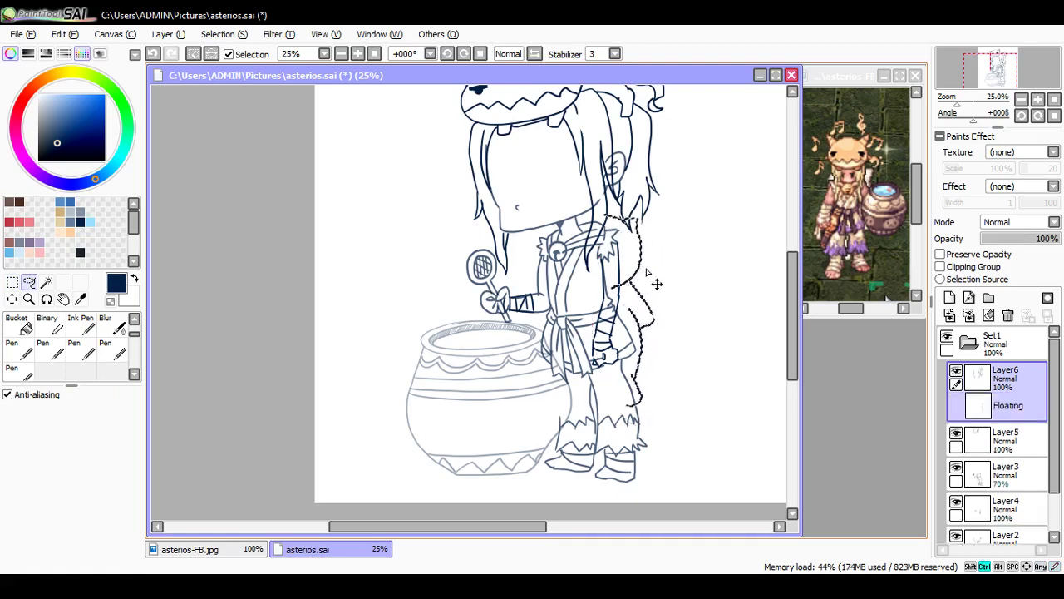
left_click_drag(694, 254, 692, 241)
left_click_drag(636, 294, 648, 292)
key("Return")
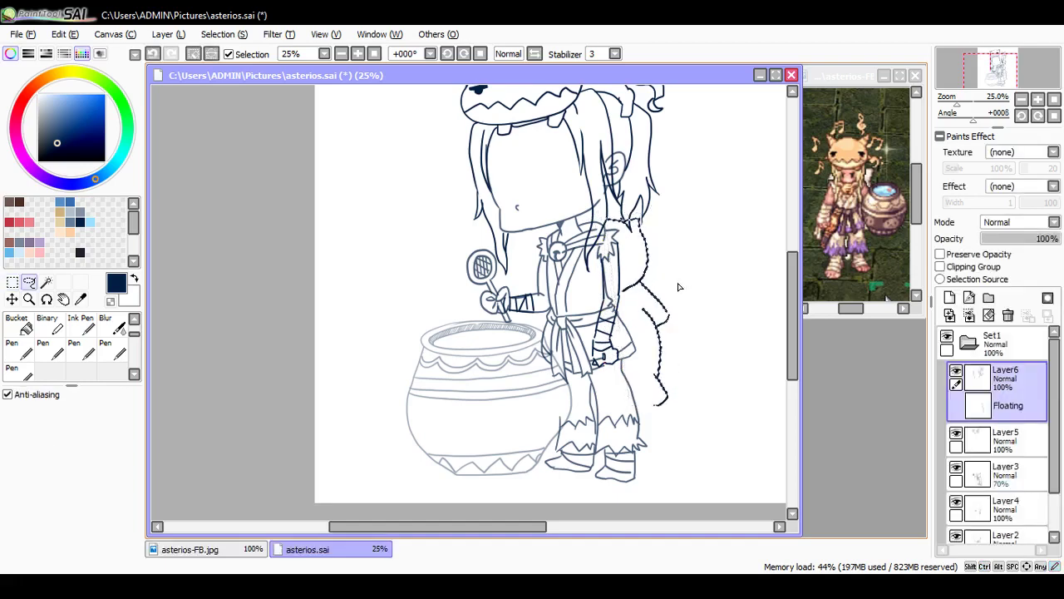
key("ctrl+d")
Step: Draw a small curved tip below the wavy outline's lower end, joining it to the near trouser leg
key("n")
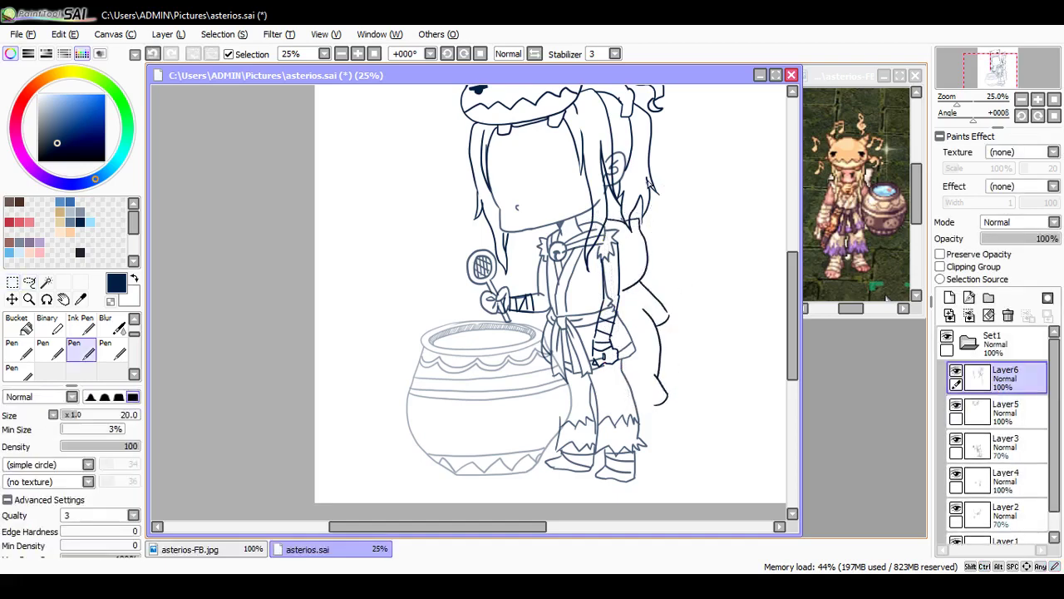
scroll(654, 226, "up", 1)
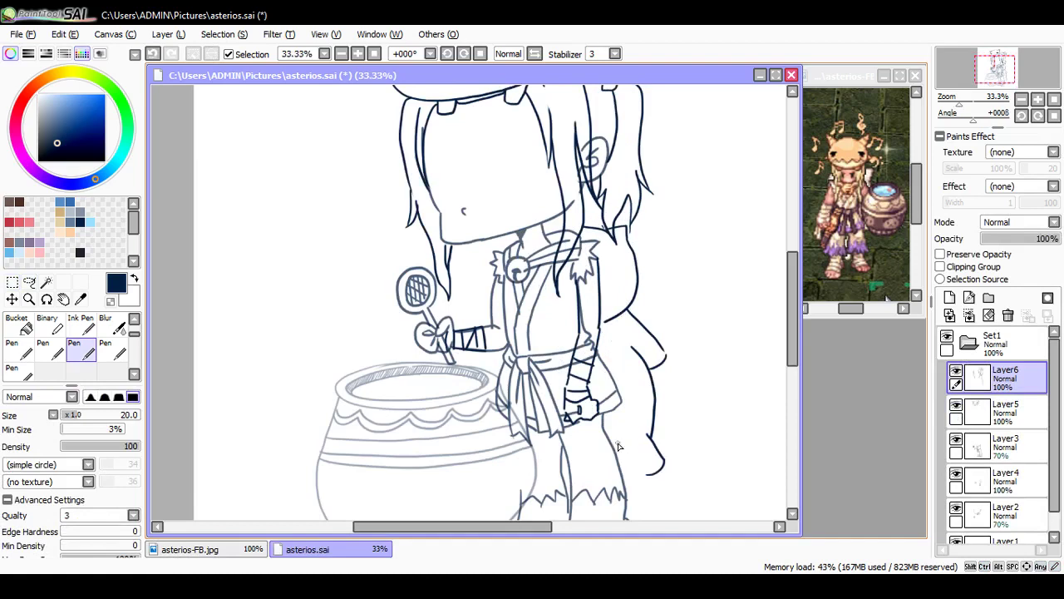
mouse_move(625, 452)
left_mouse_down()
mouse_move(655, 482)
mouse_move(638, 470)
mouse_move(660, 458)
mouse_move(640, 476)
mouse_move(641, 515)
left_mouse_up()
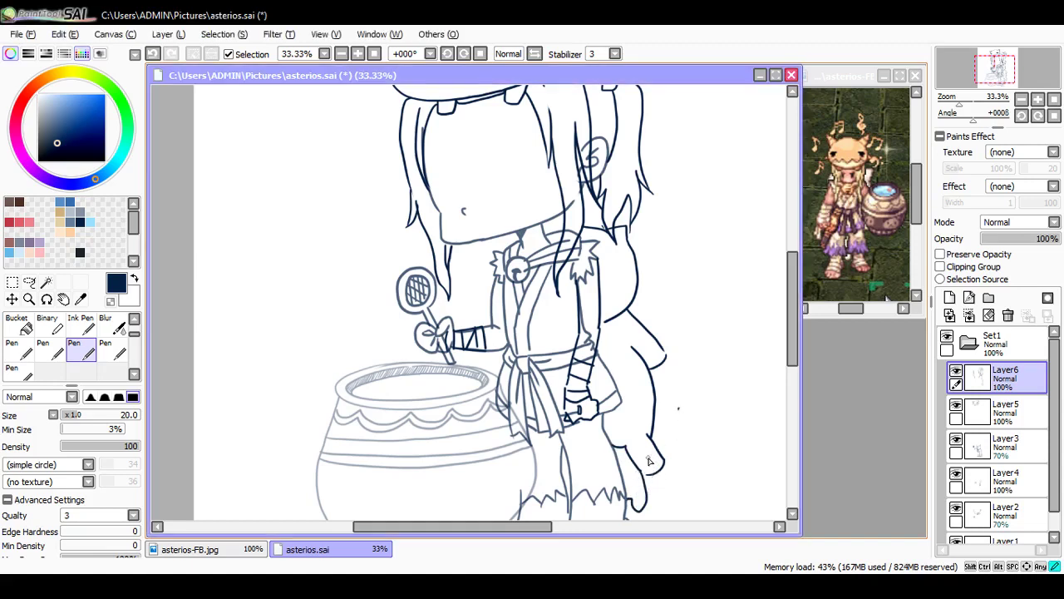
key("ctrl+z")
key("ctrl+z")
mouse_move(638, 475)
left_mouse_down()
mouse_move(643, 499)
mouse_move(630, 511)
left_mouse_up()
left_click_drag(620, 473, 627, 511)
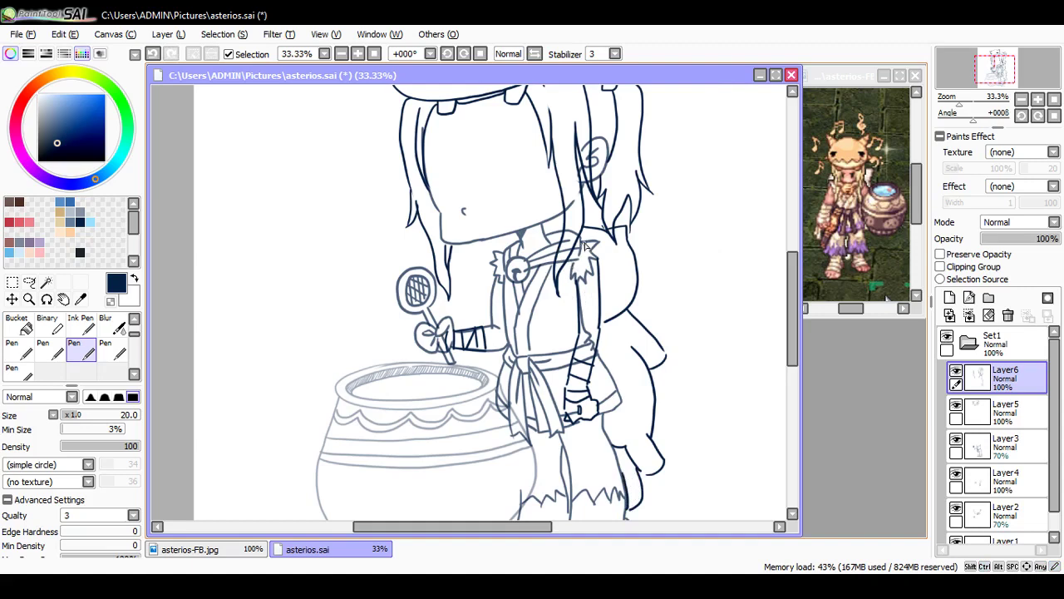
Step: Add thin tapering strands beside the long near lock over the chest and shoulder fringe, and save the file
left_click_drag(579, 250, 565, 335)
left_click_drag(592, 241, 571, 288)
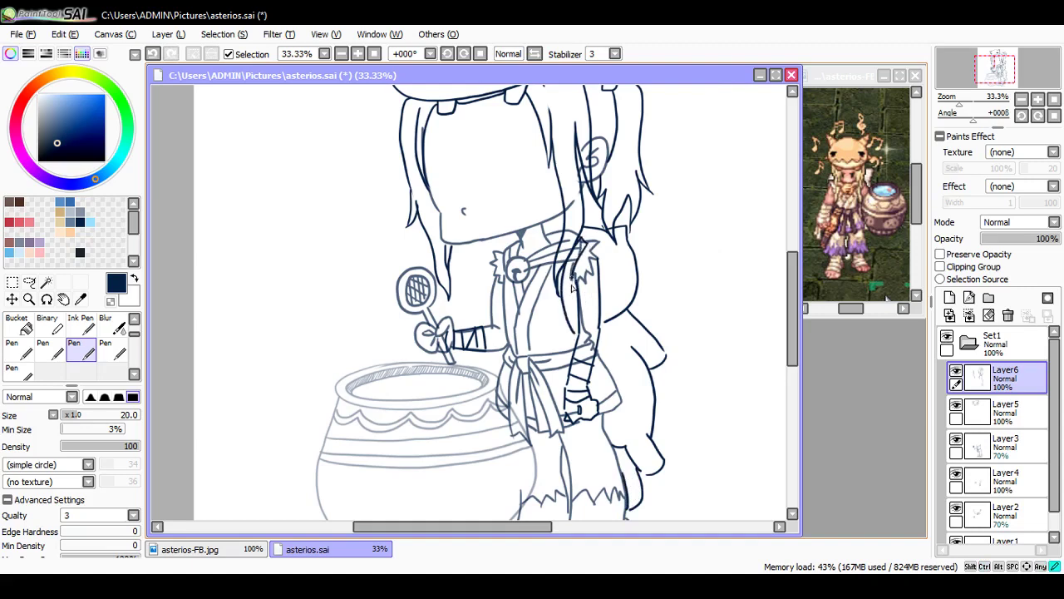
key("ctrl+s")
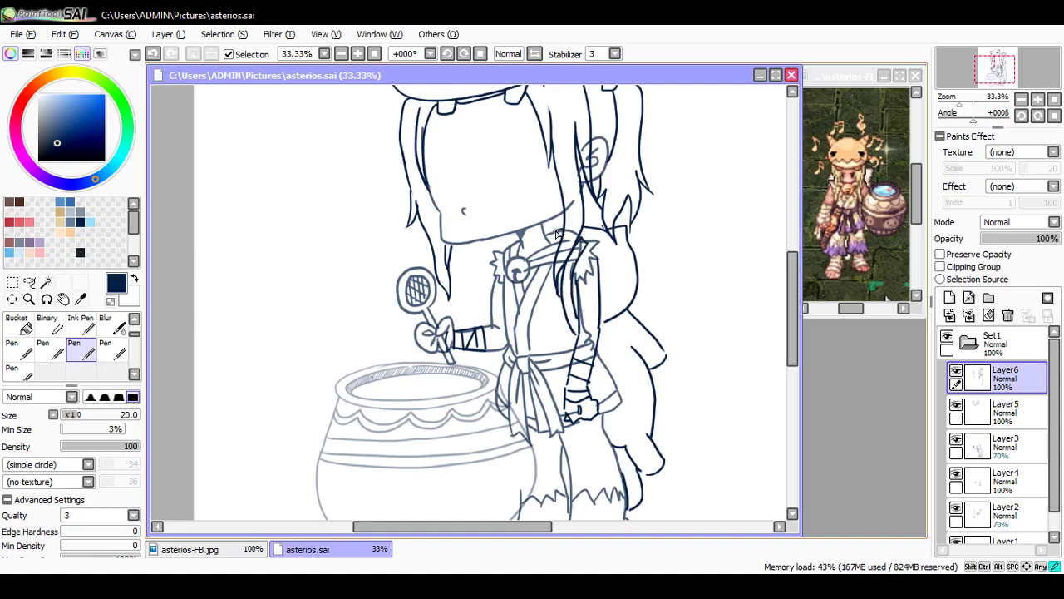
Step: Add a short stroke to the near hair lock where it falls over the collar, and save the file
left_click_drag(557, 232, 568, 221)
key("ctrl+s")
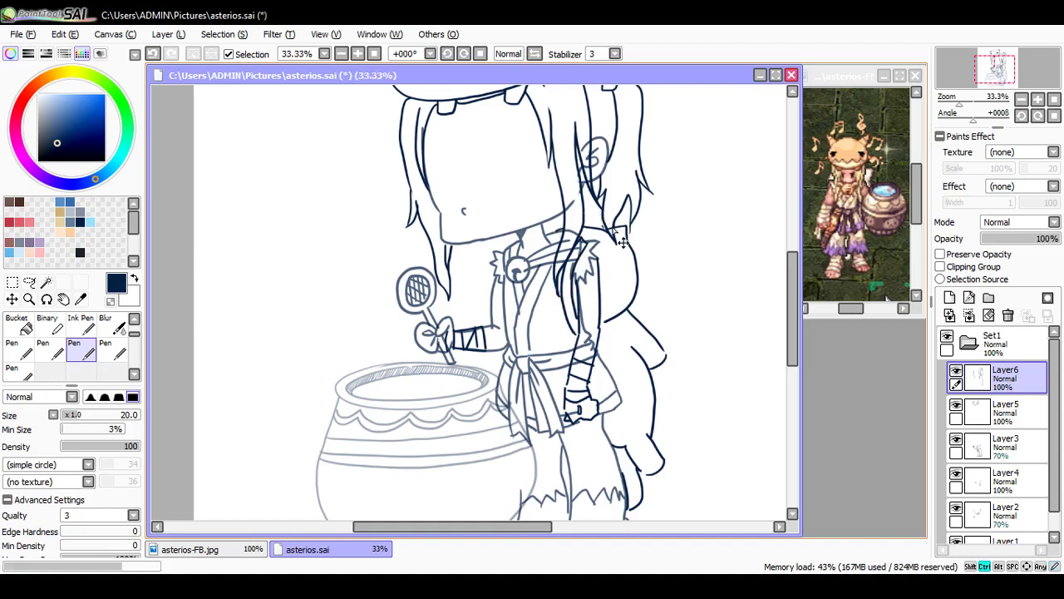
Step: Draw a small pointed creature with a simple face floating in the pot, add tiny droplets above the rim, and save the file
scroll(616, 242, "down", 2)
left_click_drag(530, 526, 565, 527)
scroll(527, 360, "up", 2)
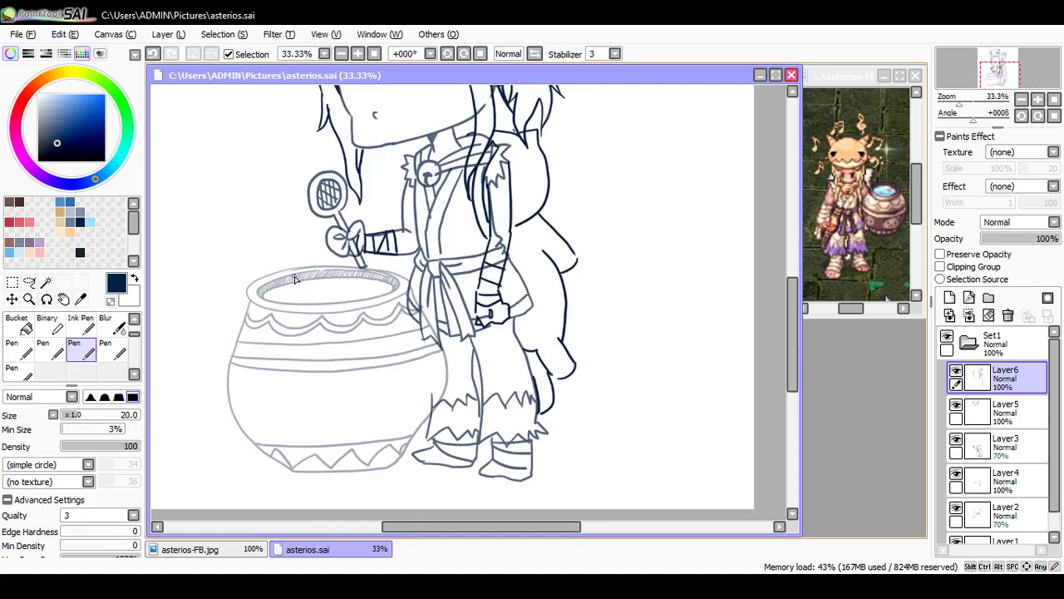
mouse_move(313, 288)
left_mouse_down()
mouse_move(292, 276)
mouse_move(285, 295)
mouse_move(318, 291)
left_mouse_up()
key("ctrl+z")
key("ctrl+z")
key("ctrl+z")
left_click_drag(287, 264, 287, 264)
left_click_drag(277, 260, 319, 257)
key("ctrl+s")
Step: Draw thick upper lash lines for both eyes, with short crease lines and small oval eyebrows above them
scroll(775, 363, "up", 5)
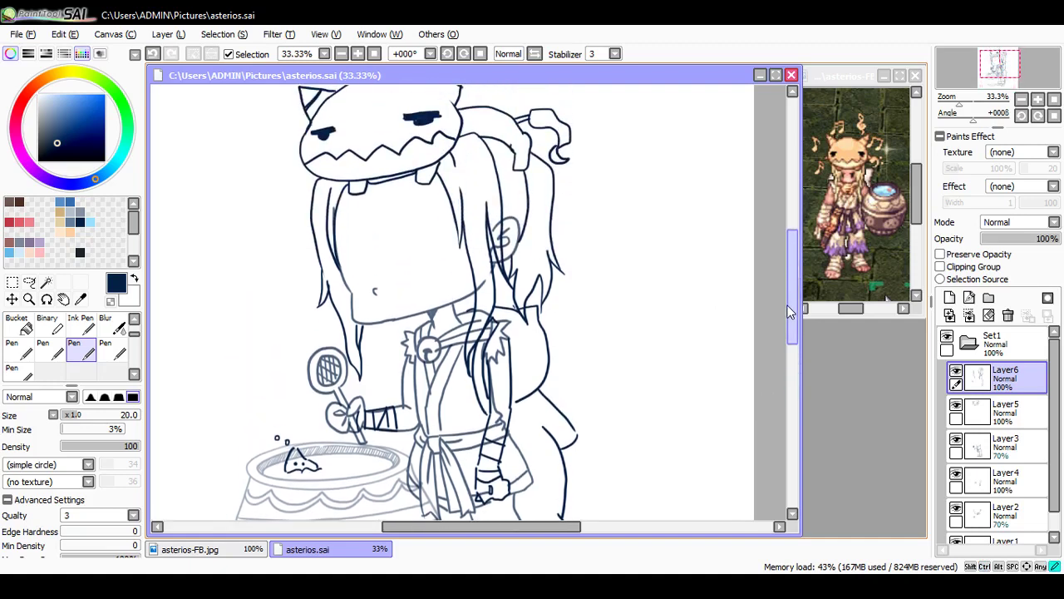
scroll(431, 211, "up", 1)
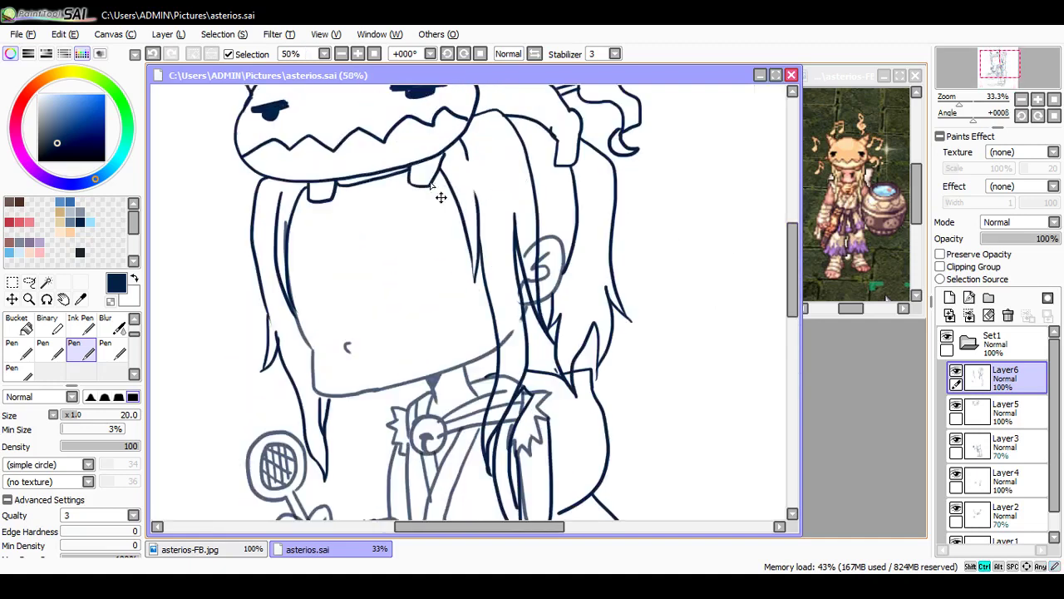
mouse_move(395, 277)
left_mouse_down()
mouse_move(451, 271)
mouse_move(405, 276)
mouse_move(415, 281)
mouse_move(443, 272)
mouse_move(400, 280)
mouse_move(409, 273)
mouse_move(390, 251)
left_mouse_up()
mouse_move(316, 265)
left_mouse_down()
mouse_move(301, 298)
mouse_move(327, 293)
mouse_move(328, 304)
mouse_move(308, 300)
mouse_move(326, 290)
mouse_move(315, 310)
left_mouse_up()
key("ctrl+z")
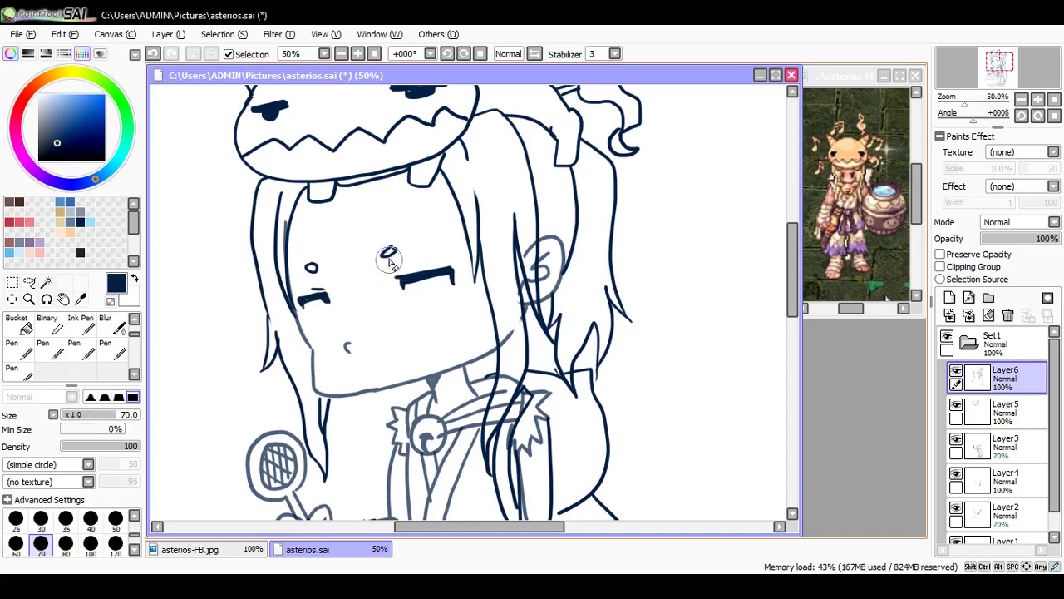
left_click_drag(397, 270, 410, 267)
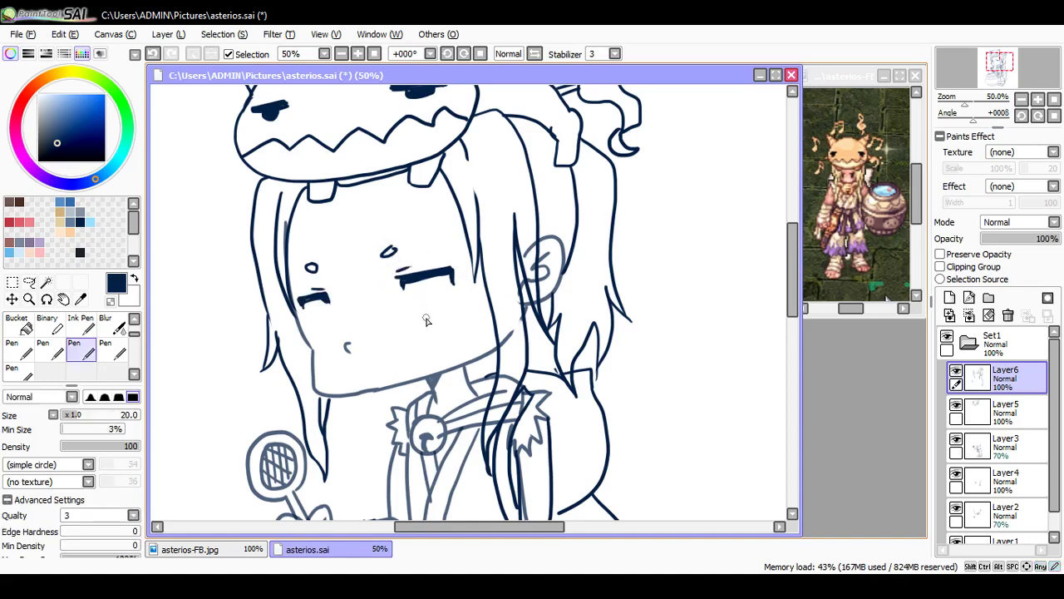
Step: Draw both irises below the lash lines, hatch them in dark, and add a short lower lash line
mouse_move(420, 321)
left_mouse_down()
mouse_move(451, 306)
mouse_move(410, 281)
mouse_move(418, 322)
left_mouse_up()
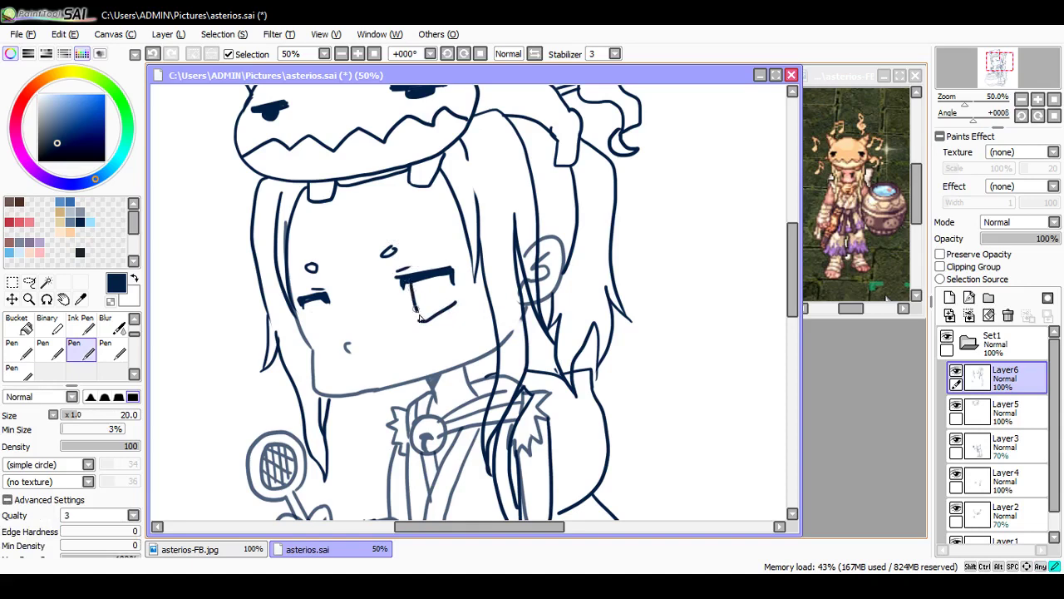
mouse_move(432, 279)
left_mouse_down()
mouse_move(442, 312)
mouse_move(415, 296)
mouse_move(423, 279)
mouse_move(427, 319)
mouse_move(438, 296)
mouse_move(436, 313)
left_mouse_up()
left_click_drag(316, 337, 331, 344)
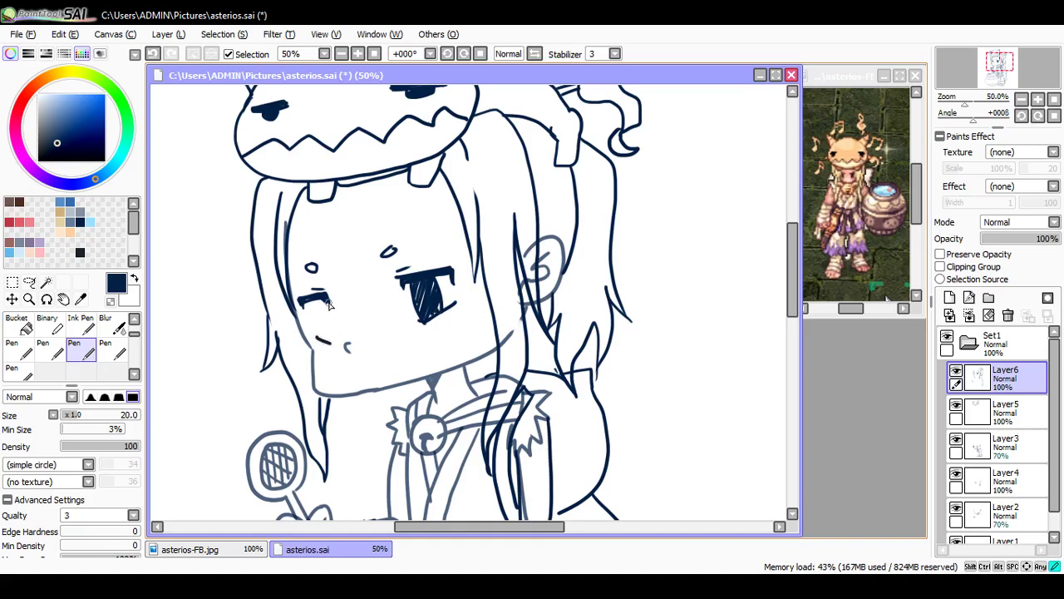
mouse_move(327, 299)
left_mouse_down()
mouse_move(336, 341)
mouse_move(323, 339)
mouse_move(338, 346)
left_mouse_up()
Step: Draw the mouth as a single downturned curve between nose and chin, discarding the rounded attempts, and save the file
mouse_move(370, 378)
left_mouse_down()
mouse_move(389, 361)
mouse_move(369, 371)
mouse_move(378, 357)
left_mouse_up()
key("ctrl+z")
key("ctrl+z")
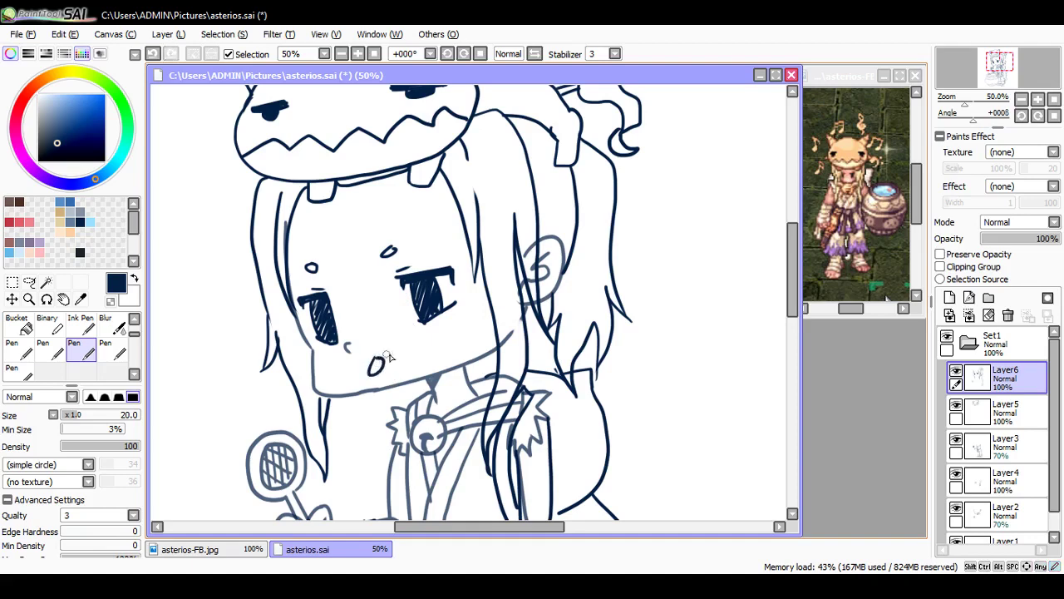
key("ctrl+z")
left_click_drag(367, 362, 375, 371)
mouse_move(375, 363)
left_mouse_down()
mouse_move(367, 371)
mouse_move(407, 353)
left_mouse_up()
key("ctrl+z")
key("ctrl+s")
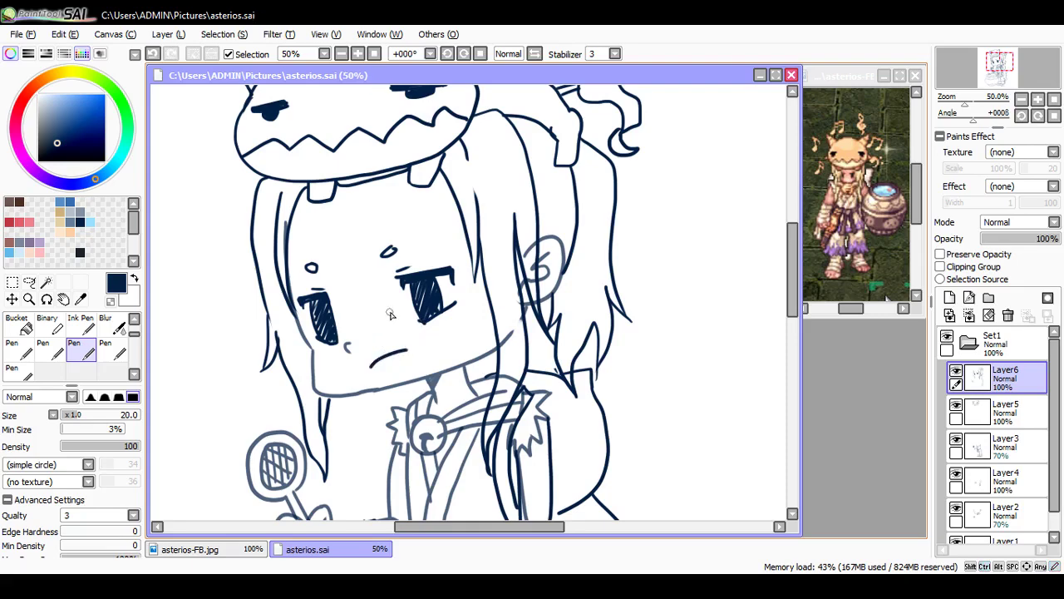
Step: Draw an upright pair of beamed music notes in outline beside the hat's near ear
scroll(387, 313, "down", 3)
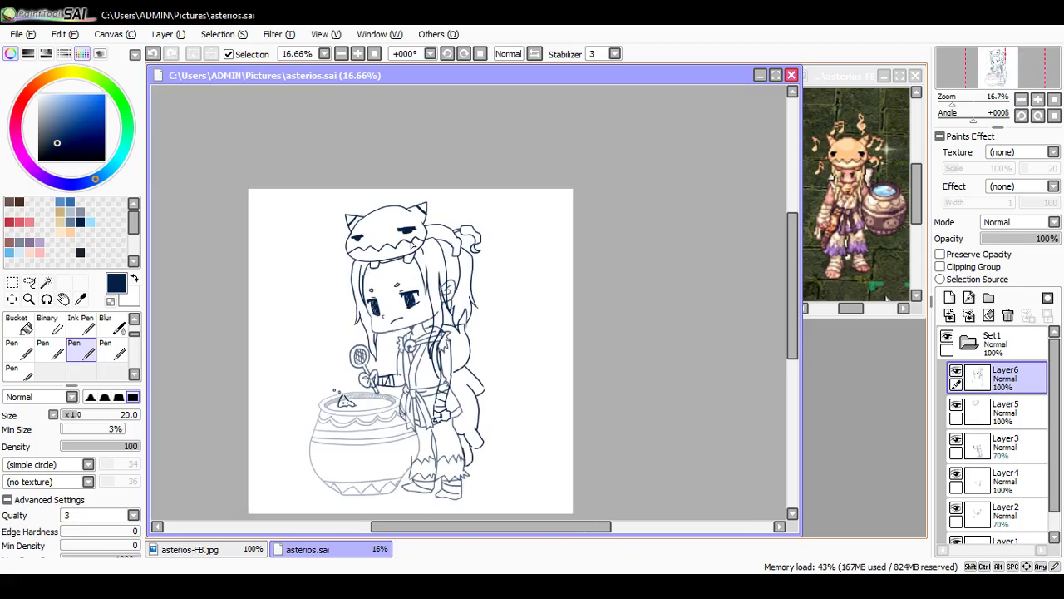
scroll(418, 193, "up", 3)
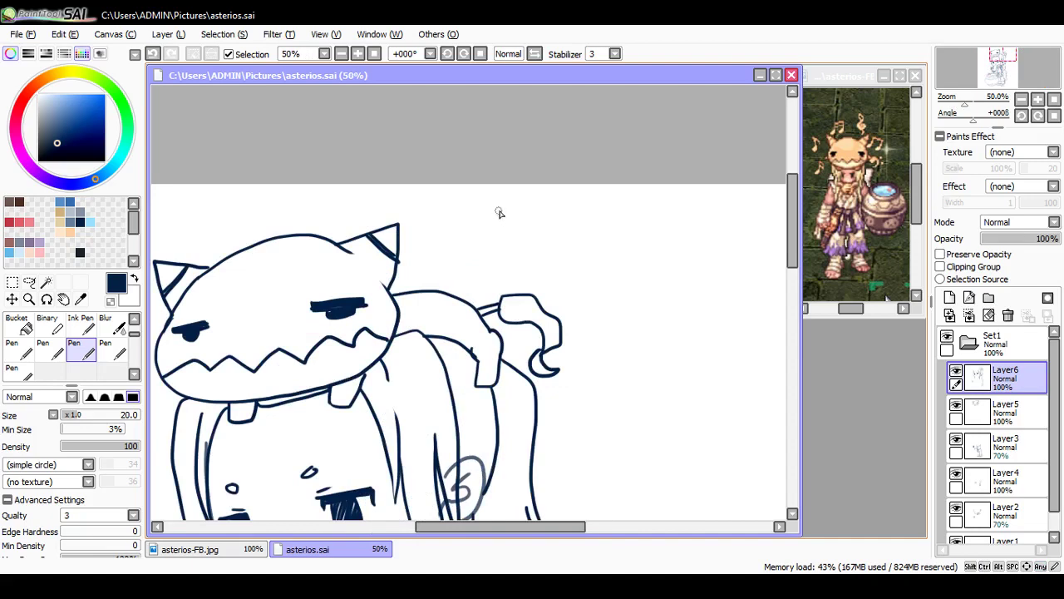
left_click_drag(495, 209, 503, 256)
key("ctrl+z")
left_click_drag(472, 211, 468, 251)
mouse_move(471, 212)
left_mouse_down()
mouse_move(529, 211)
mouse_move(521, 251)
mouse_move(472, 250)
mouse_move(526, 213)
mouse_move(521, 250)
mouse_move(471, 253)
mouse_move(502, 269)
mouse_move(520, 251)
left_mouse_up()
left_click_drag(484, 237, 522, 234)
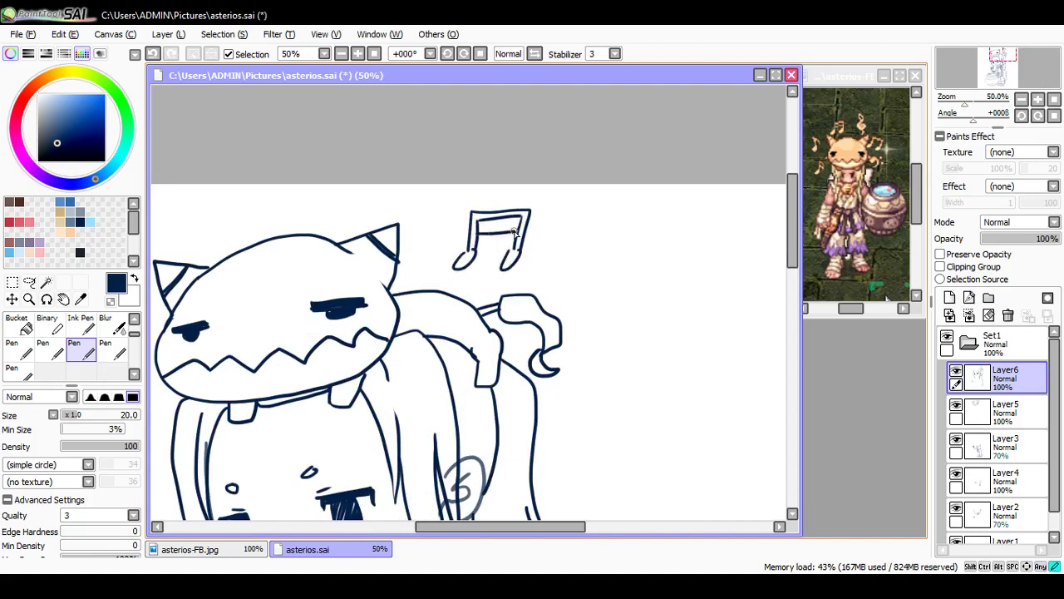
Step: Draw a tilted pair of beamed notes beyond the hat's tail and a treble clef between the two note pairs
left_click_drag(623, 272, 590, 328)
key("ctrl+z")
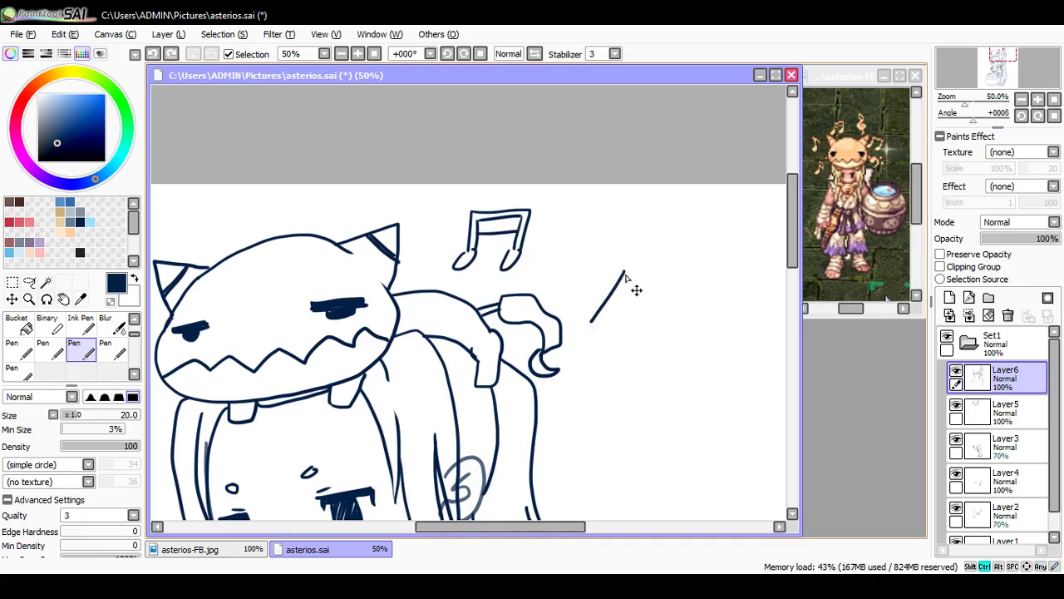
key("ctrl+z")
mouse_move(630, 268)
left_mouse_down()
mouse_move(611, 318)
mouse_move(688, 293)
mouse_move(657, 336)
mouse_move(589, 333)
left_mouse_up()
mouse_move(633, 273)
left_mouse_down()
mouse_move(615, 317)
mouse_move(663, 288)
mouse_move(654, 333)
mouse_move(629, 348)
mouse_move(663, 332)
left_mouse_up()
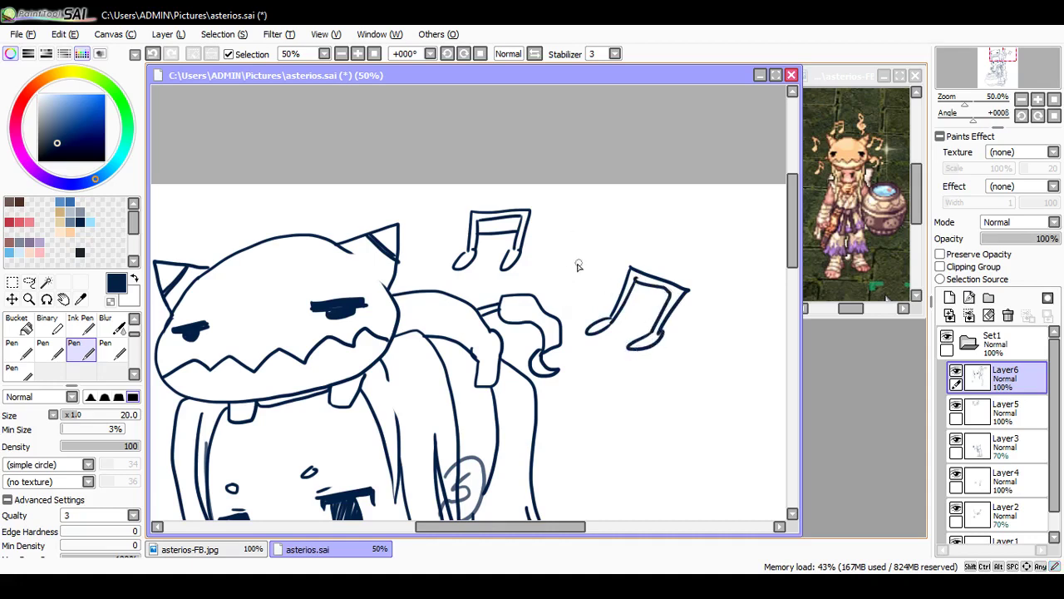
mouse_move(576, 282)
left_mouse_down()
mouse_move(577, 226)
mouse_move(609, 250)
mouse_move(567, 271)
mouse_move(571, 231)
mouse_move(602, 202)
mouse_move(571, 240)
mouse_move(583, 287)
mouse_move(565, 290)
mouse_move(574, 299)
mouse_move(566, 235)
mouse_move(579, 222)
mouse_move(549, 258)
mouse_move(588, 268)
left_mouse_up()
key("ctrl+z")
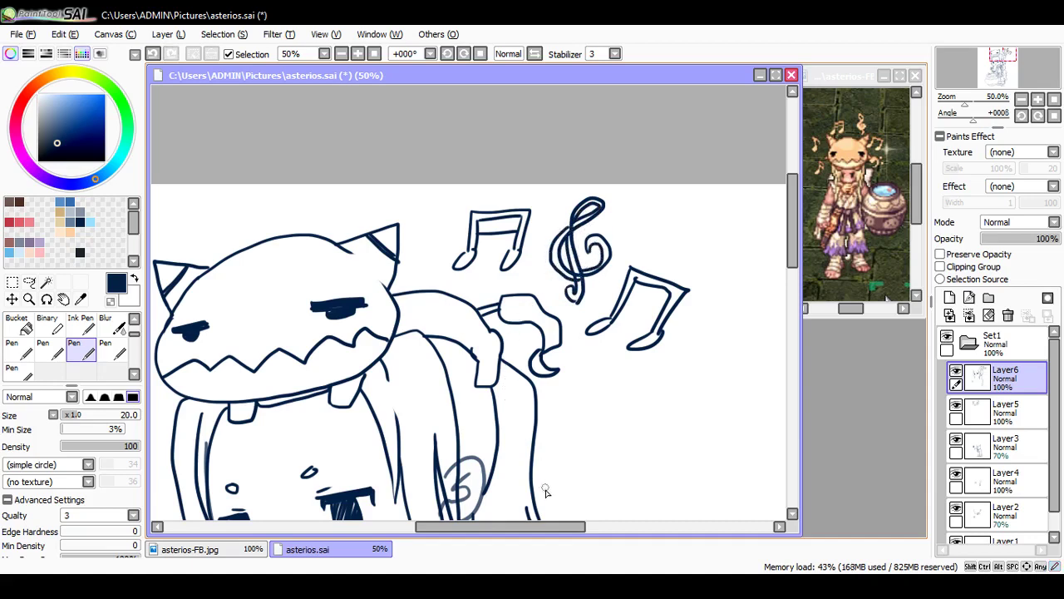
Step: Draw two single music notes beside the hat's far ear, the lower one smaller with a double flag
left_click_drag(541, 526, 481, 531)
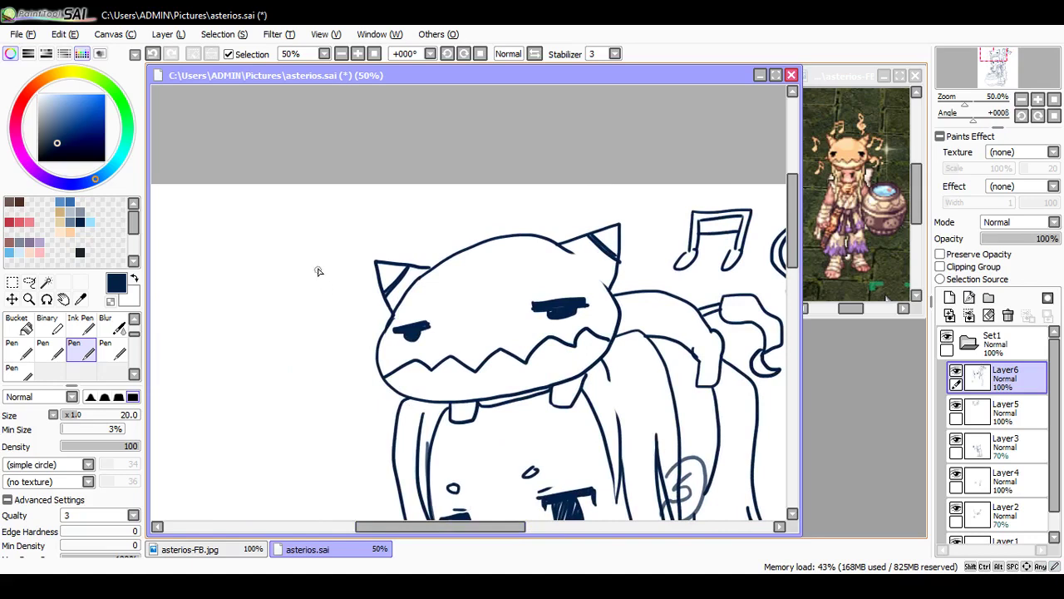
mouse_move(314, 261)
left_mouse_down()
mouse_move(328, 308)
mouse_move(316, 323)
mouse_move(334, 313)
mouse_move(344, 267)
mouse_move(315, 252)
mouse_move(335, 310)
left_mouse_up()
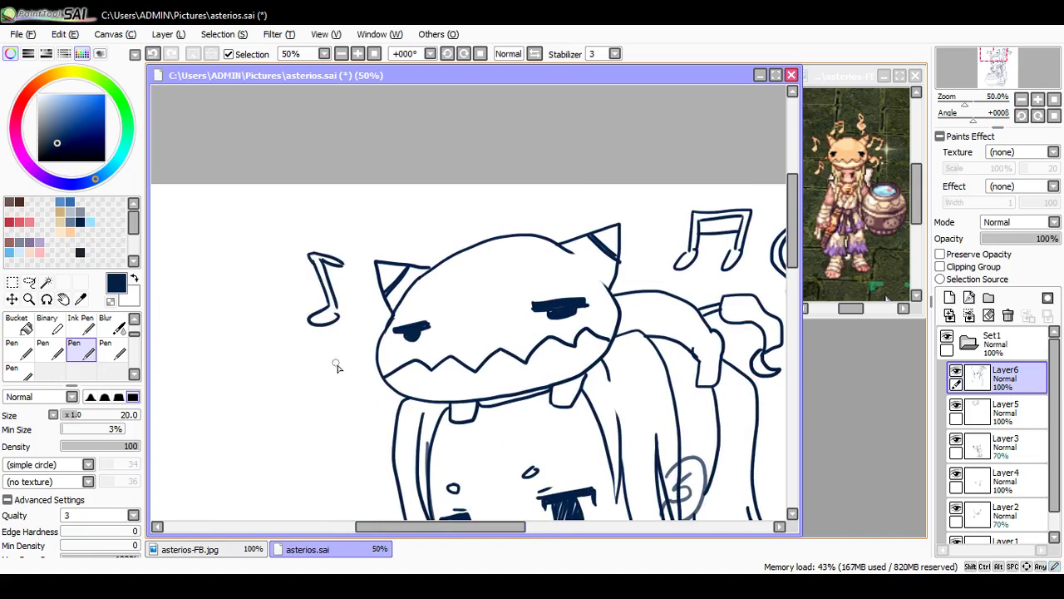
left_click_drag(337, 355, 339, 397)
mouse_move(339, 356)
left_mouse_down()
mouse_move(362, 367)
mouse_move(349, 370)
mouse_move(363, 383)
mouse_move(349, 381)
mouse_move(363, 378)
mouse_move(359, 366)
mouse_move(344, 403)
left_mouse_up()
left_click_drag(338, 394, 344, 403)
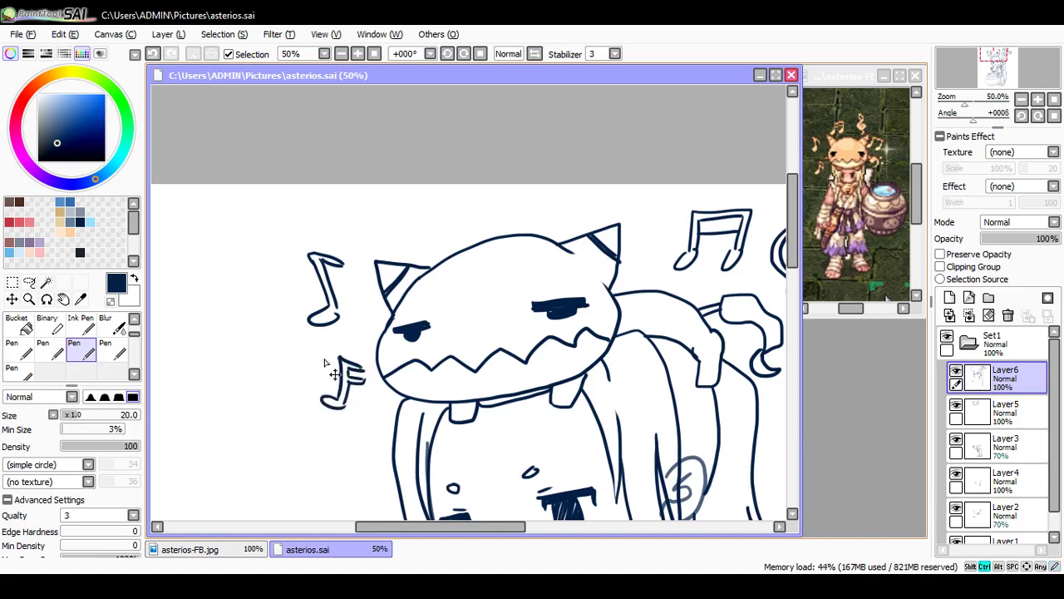
Step: Move the entire drawing in the Set1 folder slightly down on the canvas, and save the file
scroll(333, 366, "down", 3)
left_click_drag(798, 238, 797, 287)
left_click(989, 346)
key("ctrl")
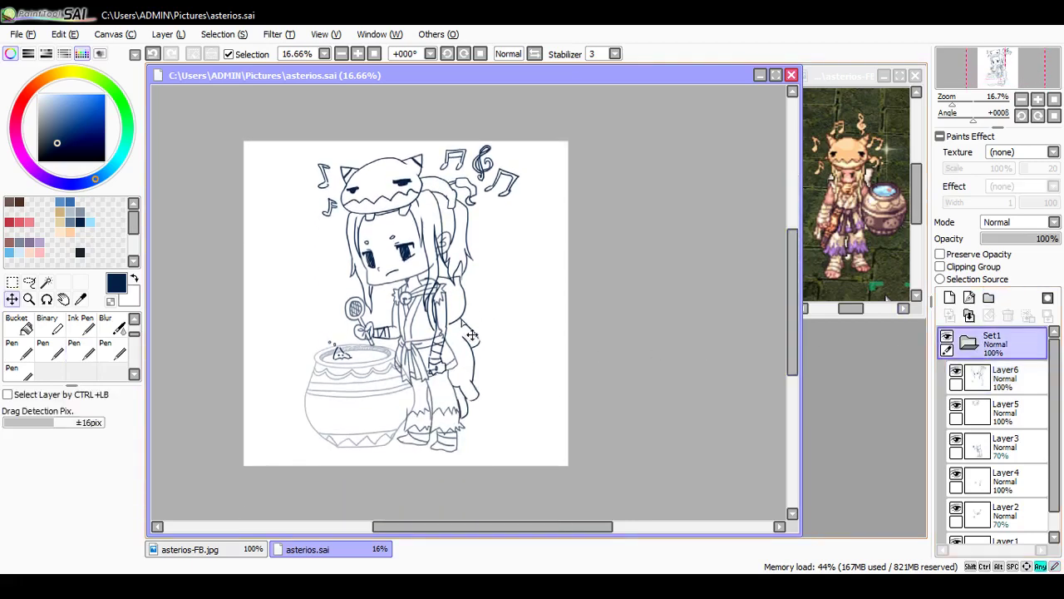
mouse_move(441, 348)
left_mouse_down()
mouse_move(436, 356)
mouse_move(426, 333)
left_mouse_up()
key("ctrl+s")
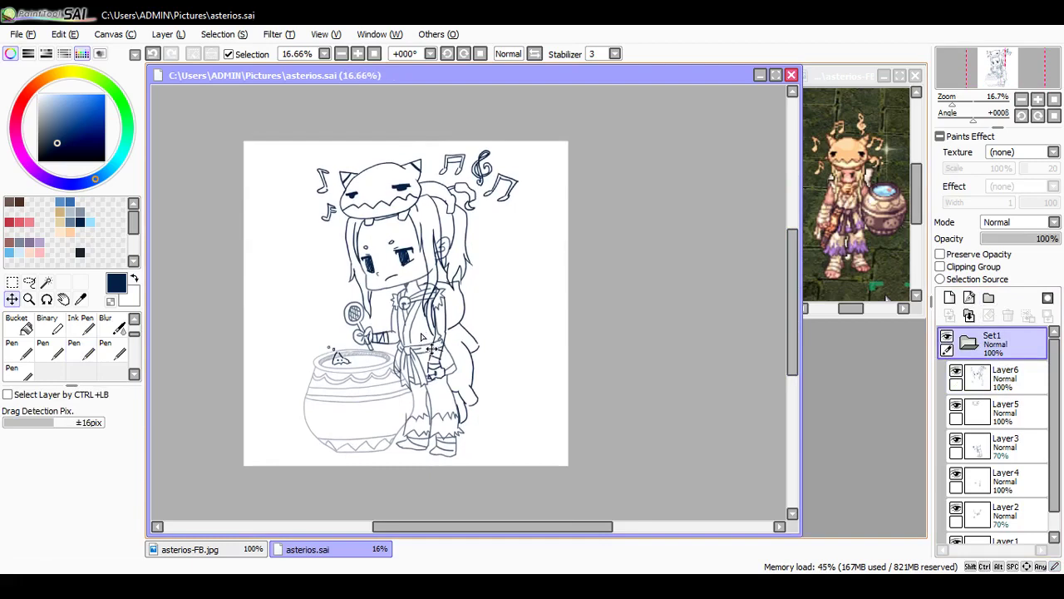
Step: Lower the Set1 folder's opacity to 44% and raise the opacity of Layer1 with the pot to 70%
left_click(970, 343)
left_click(1017, 240)
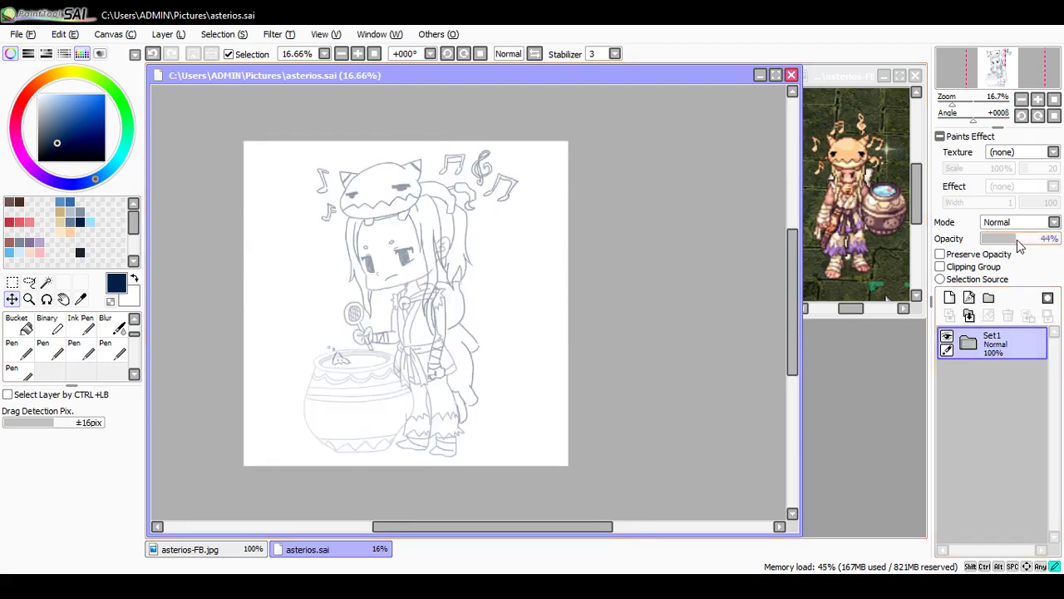
left_click(970, 342)
scroll(994, 503, "down", 1)
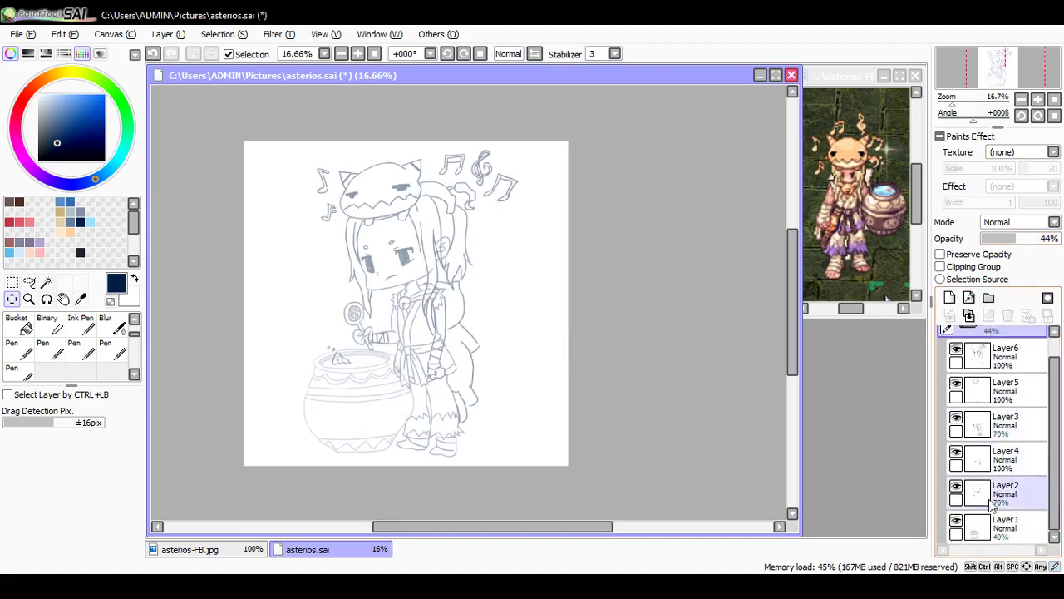
left_click(996, 524)
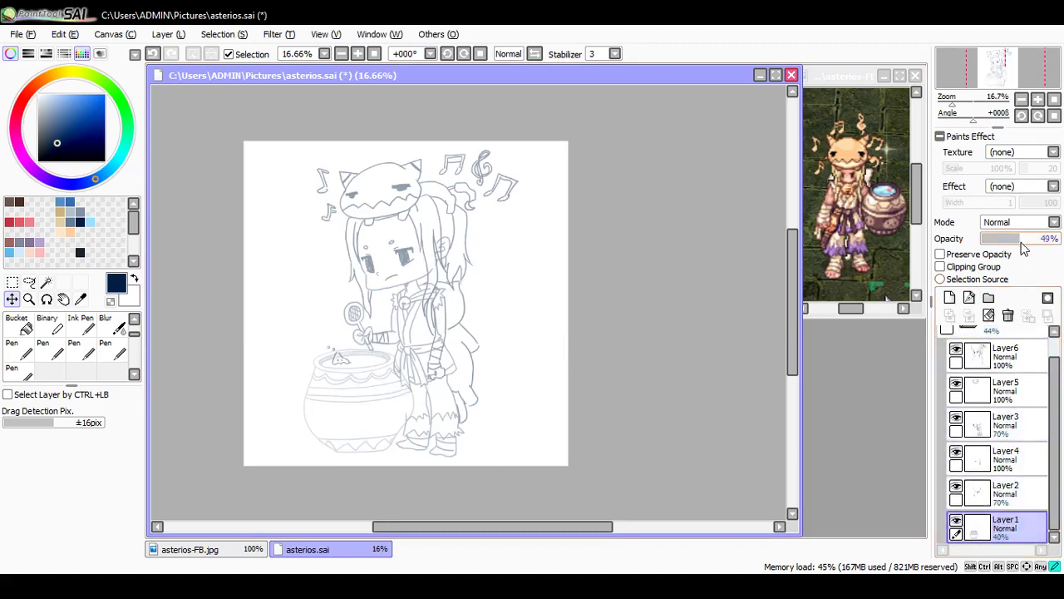
left_click_drag(1025, 248, 1040, 247)
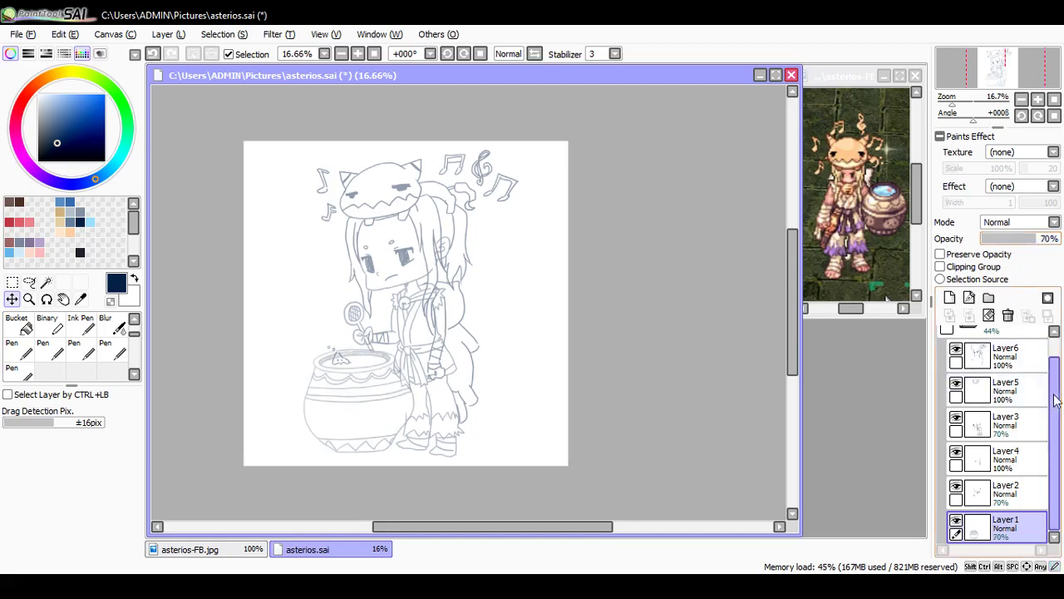
Step: Set the Set1 folder's opacity to 61% and collapse the folder
scroll(1013, 349, "up", 1)
left_click(1014, 349)
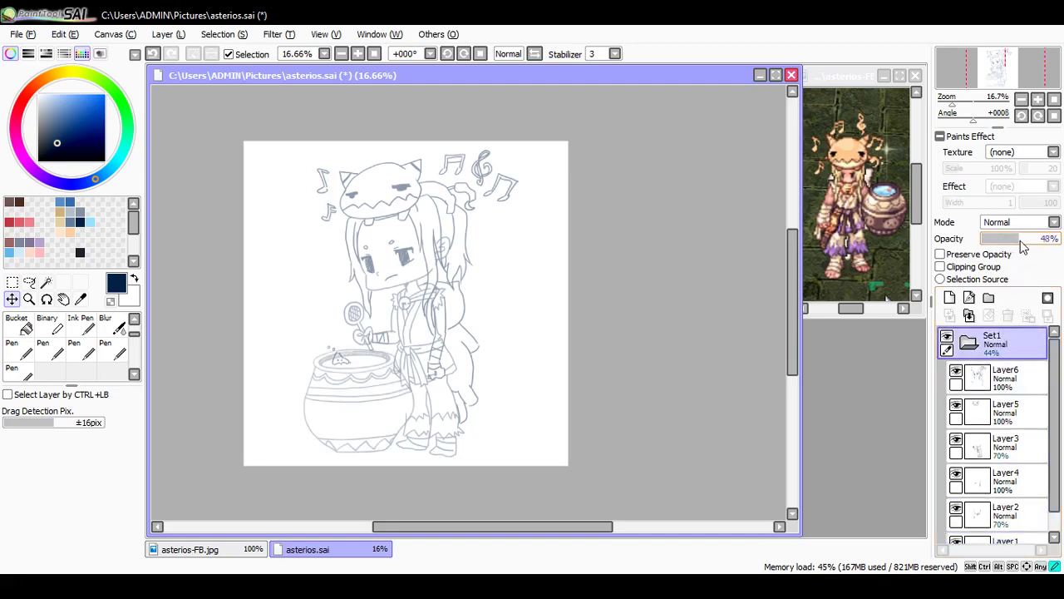
left_click_drag(1022, 243, 1025, 244)
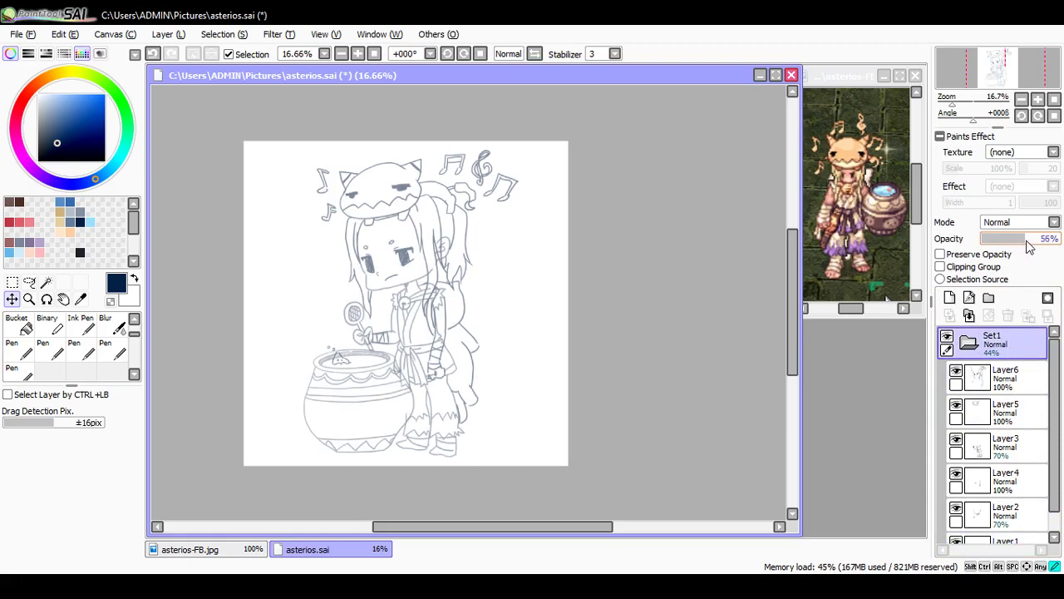
left_click_drag(1031, 246, 1031, 245)
left_click(969, 342)
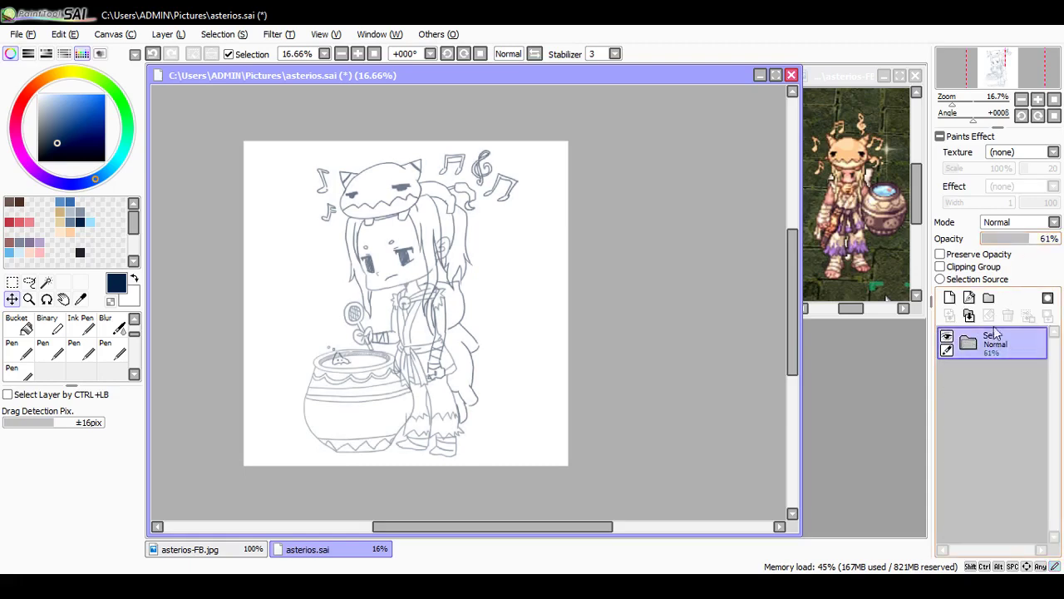
Step: Add a new folder containing an empty layer above Set1, and set the Set1 folder's opacity to 50%
left_click(988, 298)
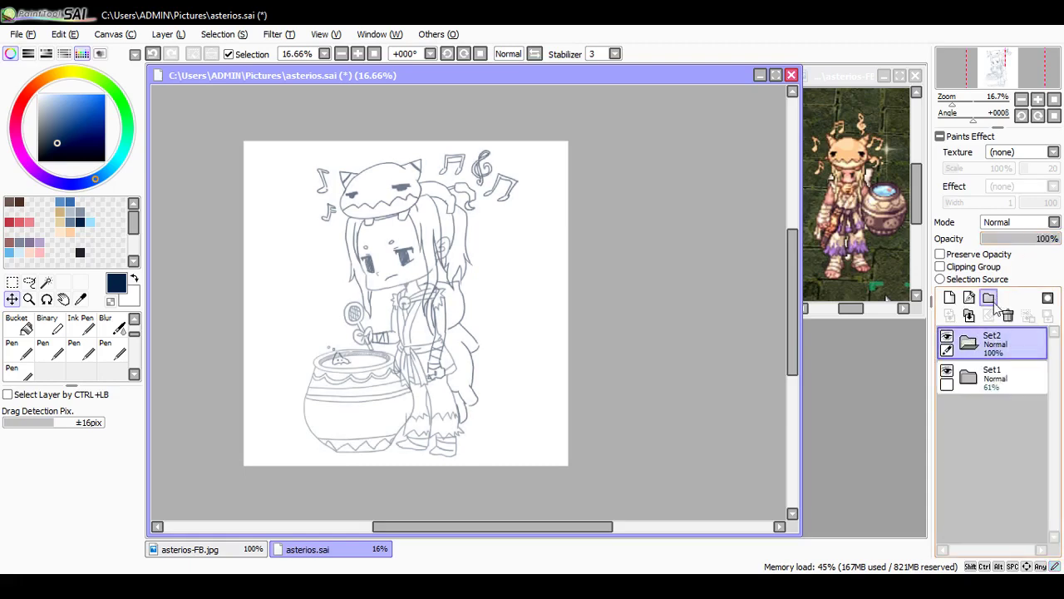
left_click(950, 298)
left_click(994, 412)
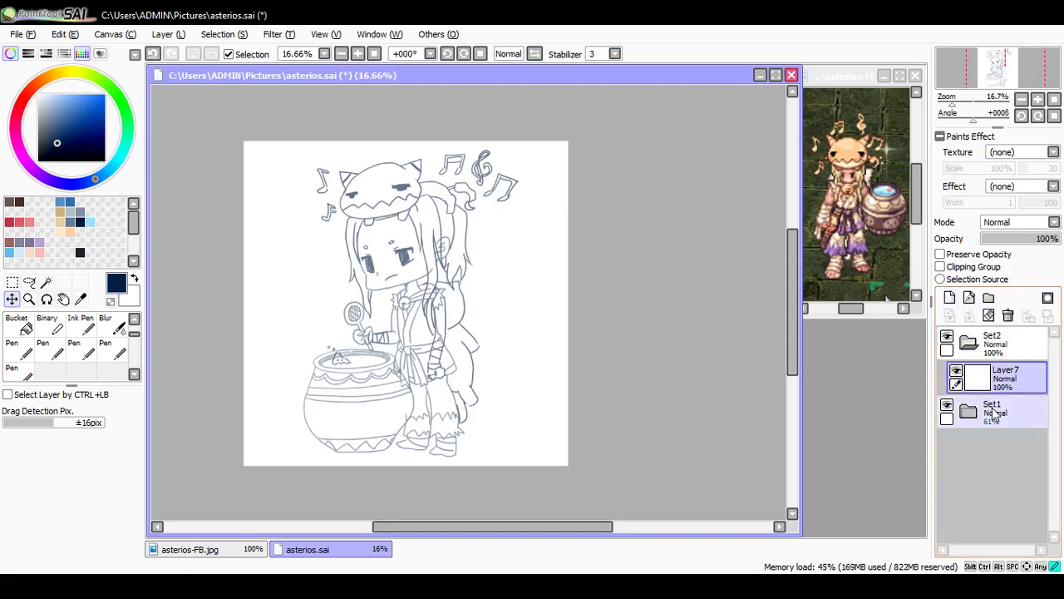
left_click_drag(1031, 246, 1027, 243)
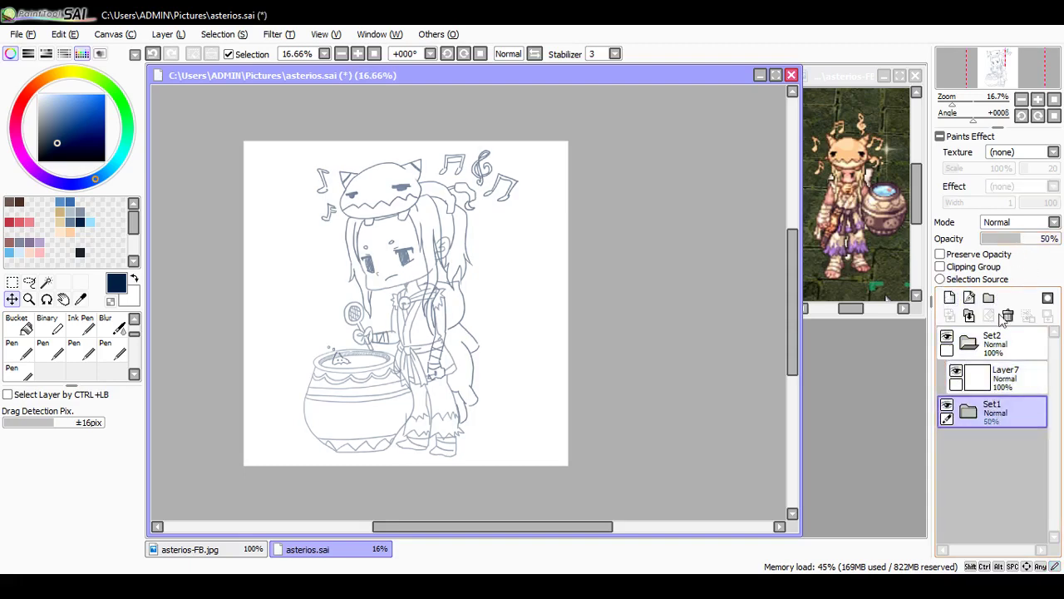
Step: Rename the Set1 sketch folder to "base" and save the file
left_click(1002, 378)
left_click(1000, 417)
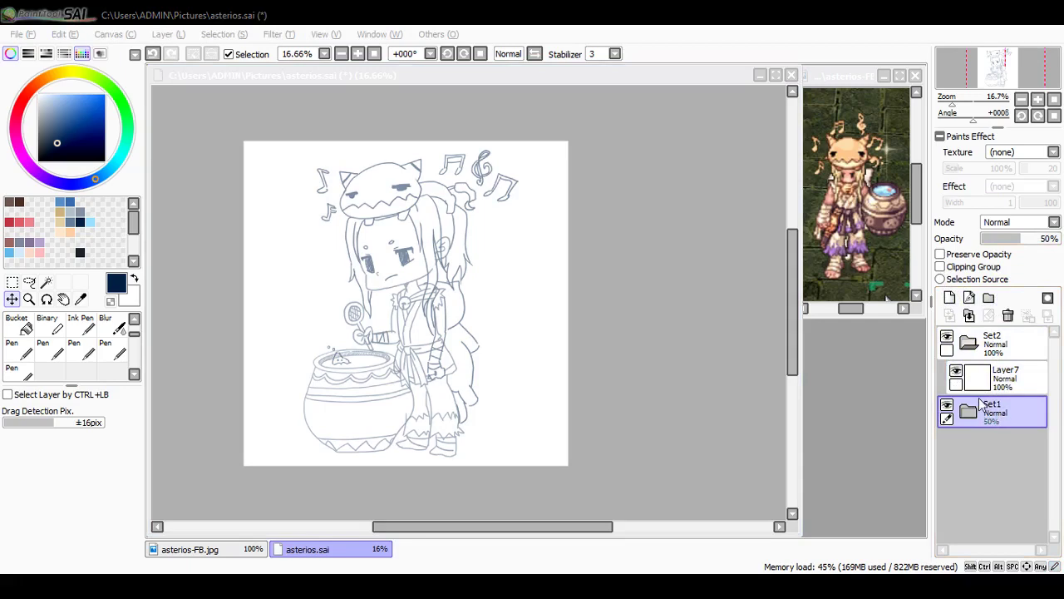
double_click(980, 407)
type("base")
key("Return")
key("ctrl+s")
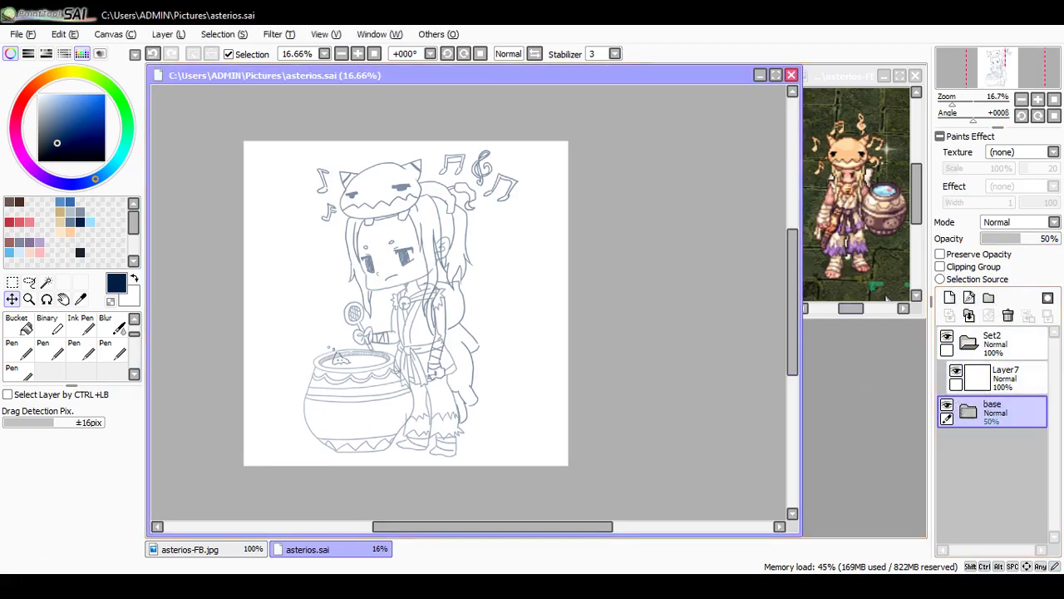
key("alt+Tab")
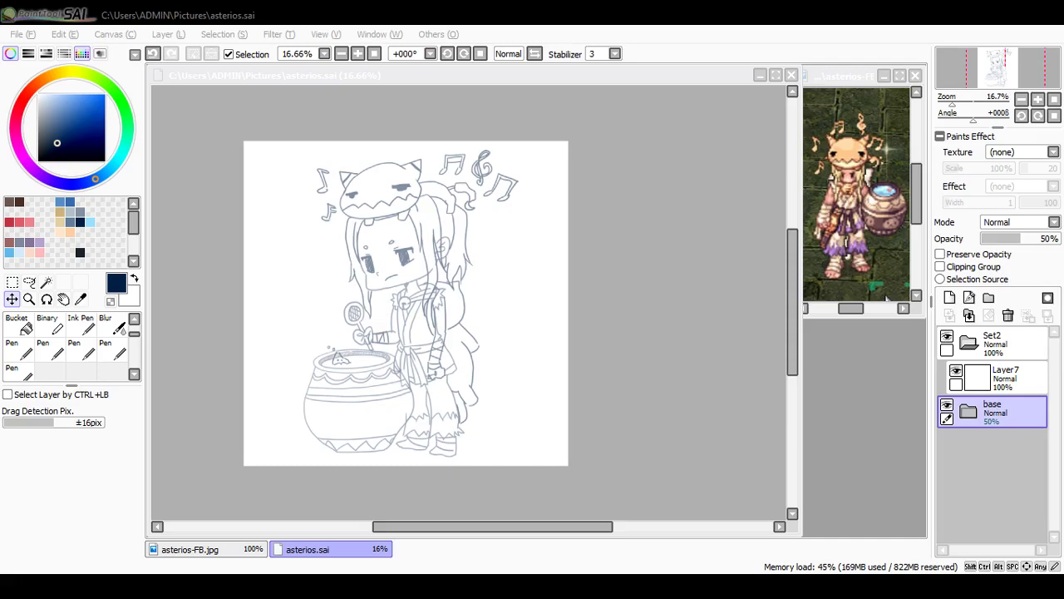
key("alt+Tab")
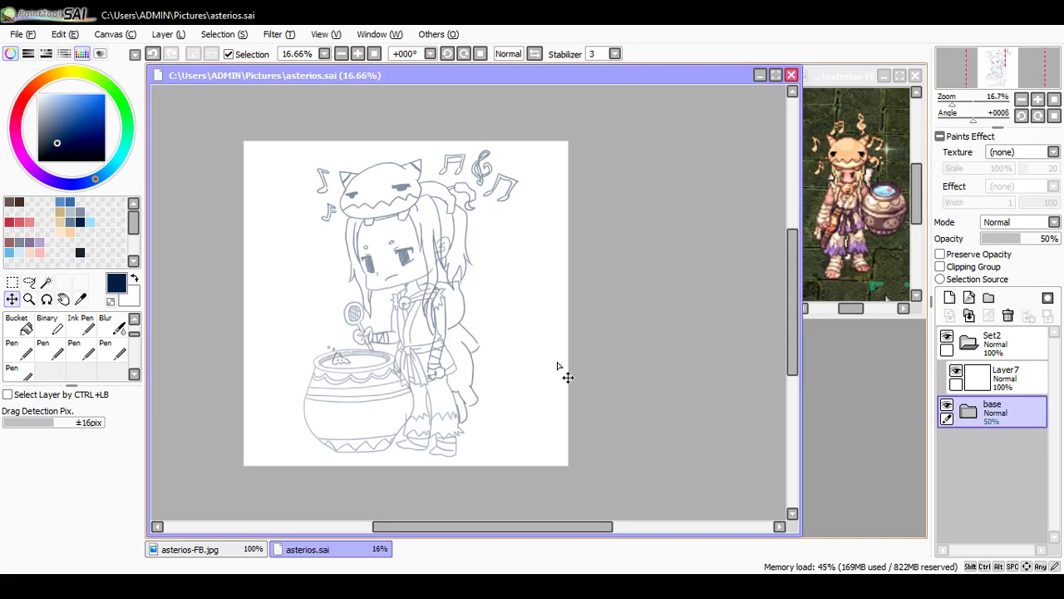
Step: Expand the base folder and raise its opacity to 100%
left_click(991, 344)
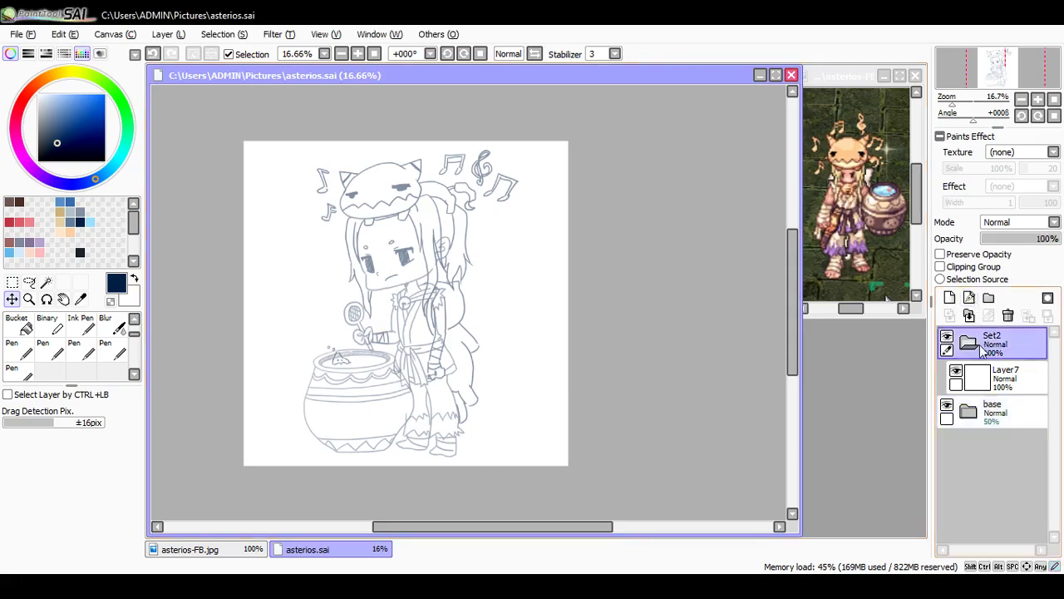
left_click(969, 411)
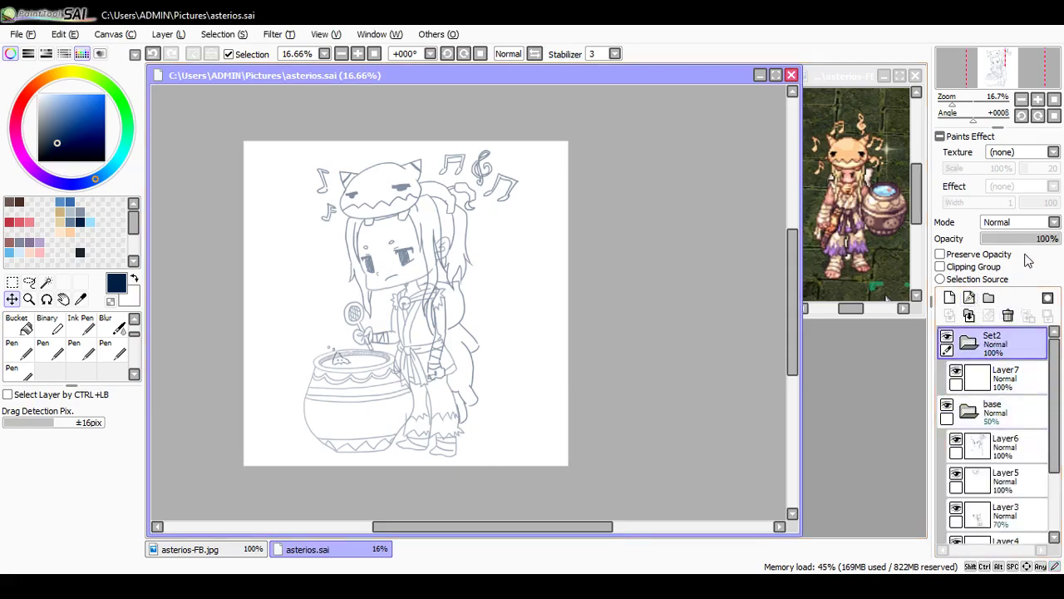
left_click(1014, 409)
left_click_drag(1028, 239, 1055, 249)
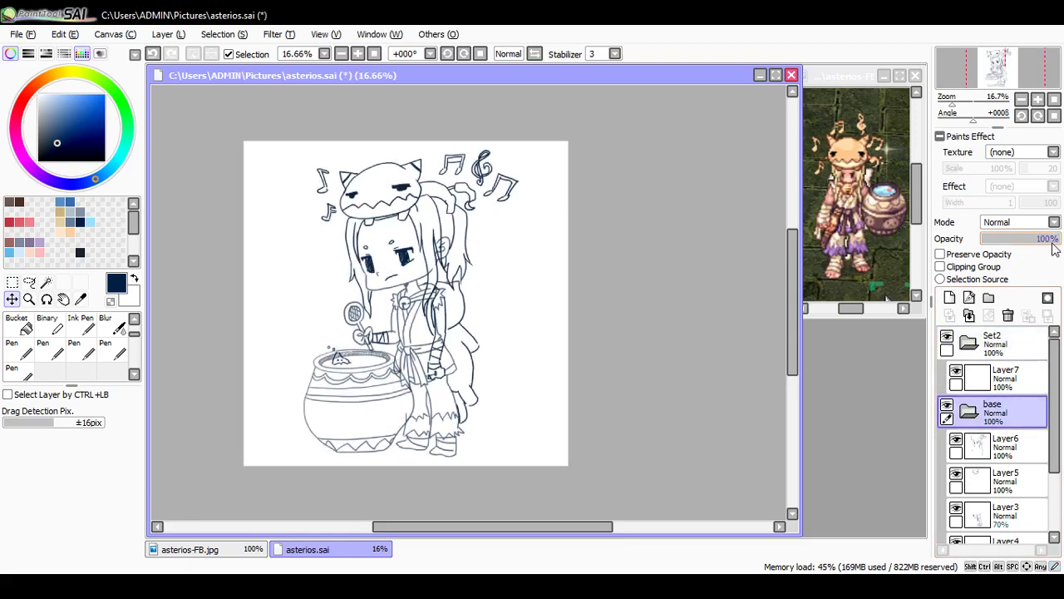
key("alt+Tab")
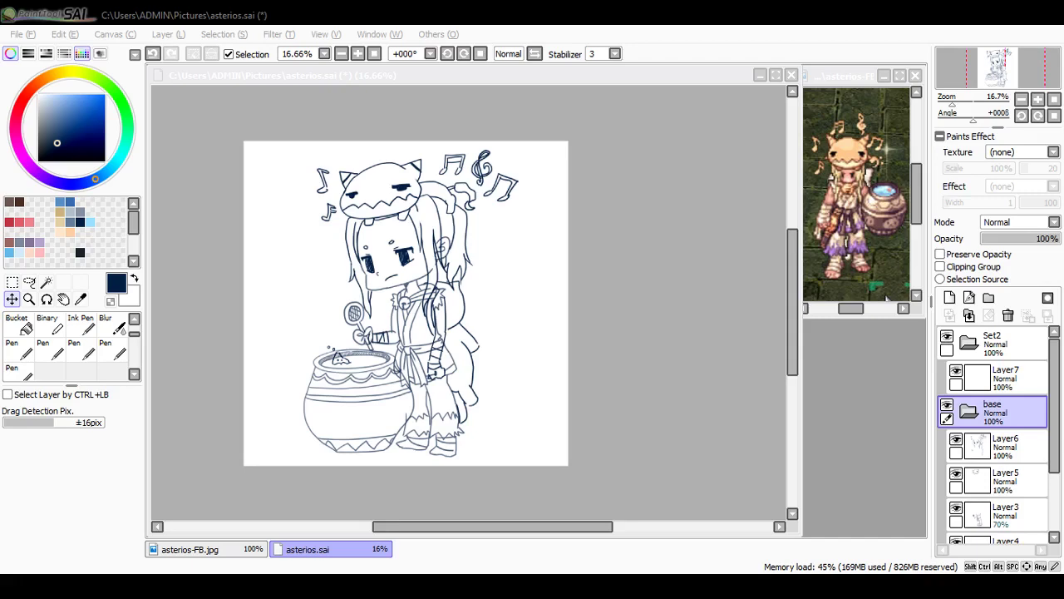
key("alt+Tab")
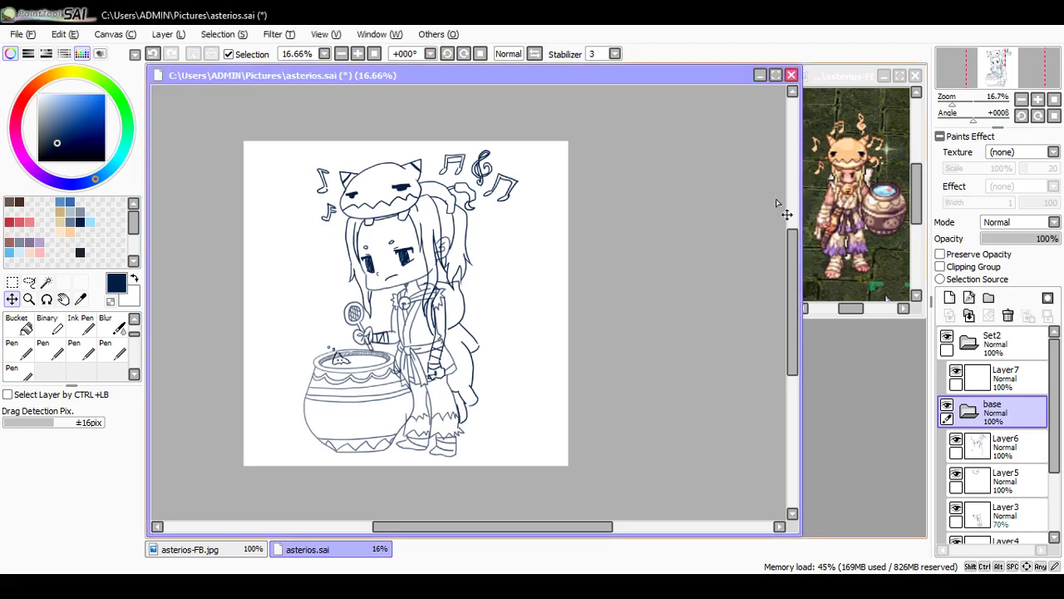
Step: Set the base folder's opacity to 52%, collapse it, and save the file with Layer7 active
left_click_drag(1027, 241, 1023, 241)
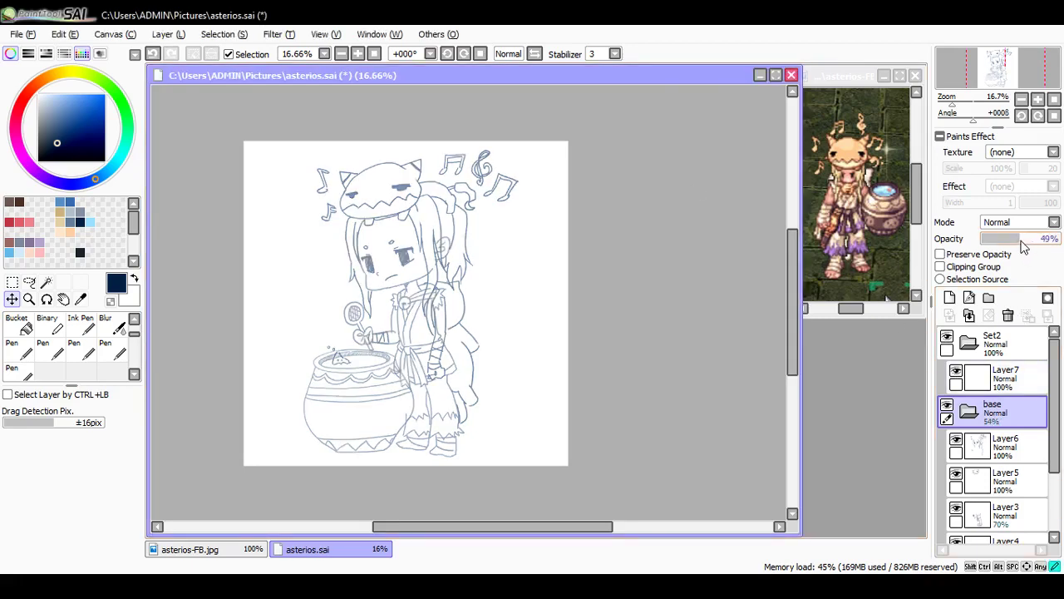
left_click(969, 411)
left_click(1006, 378)
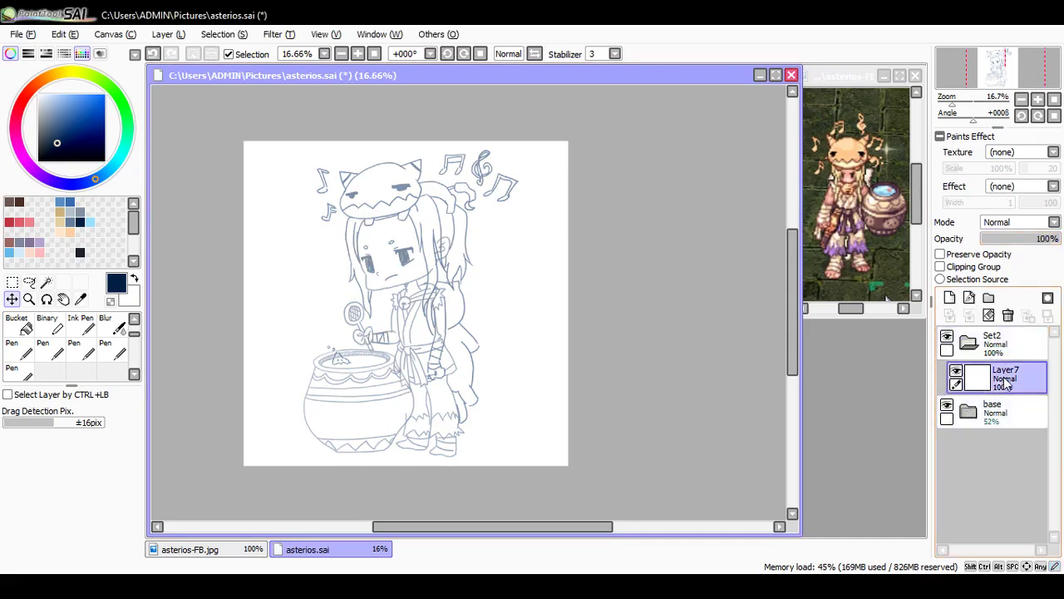
key("ctrl+s")
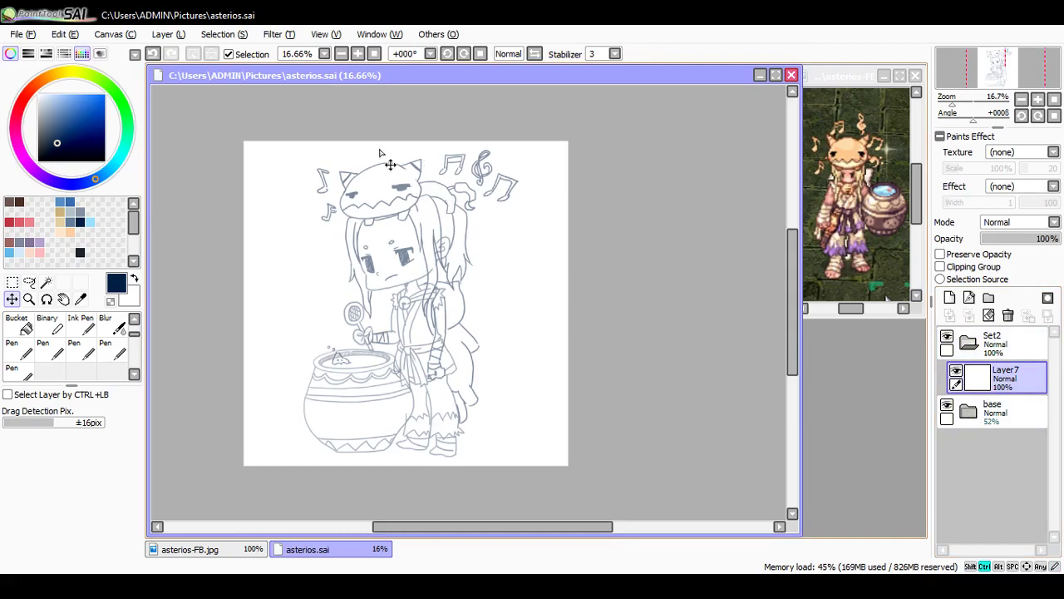
Step: Ink the lower contour of the monster hat on Layer7 with the size 20 pen, following the sketch
scroll(368, 172, "up", 2)
scroll(421, 180, "up", 1)
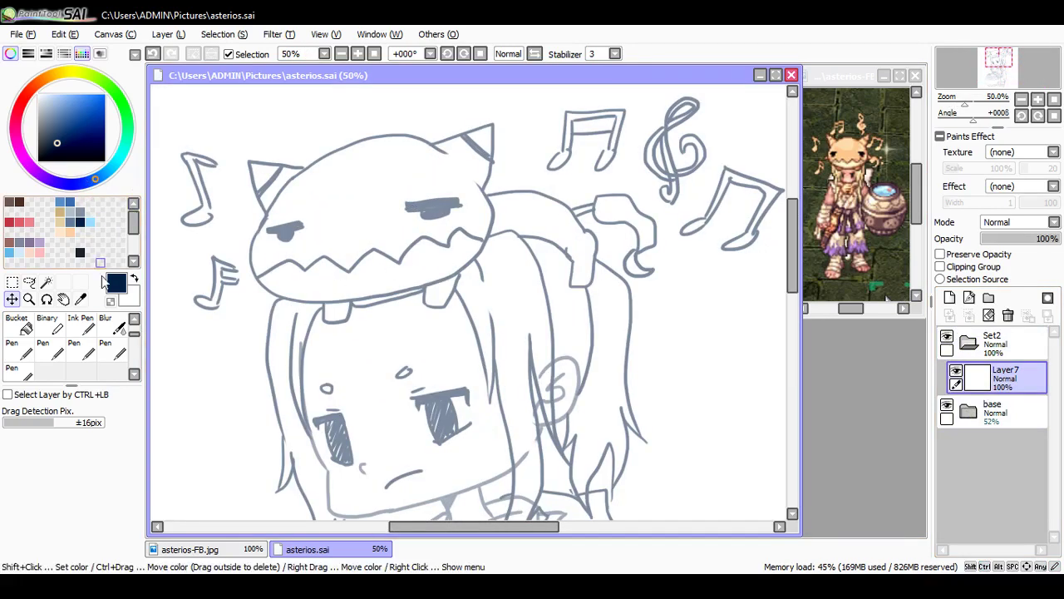
left_click(88, 351)
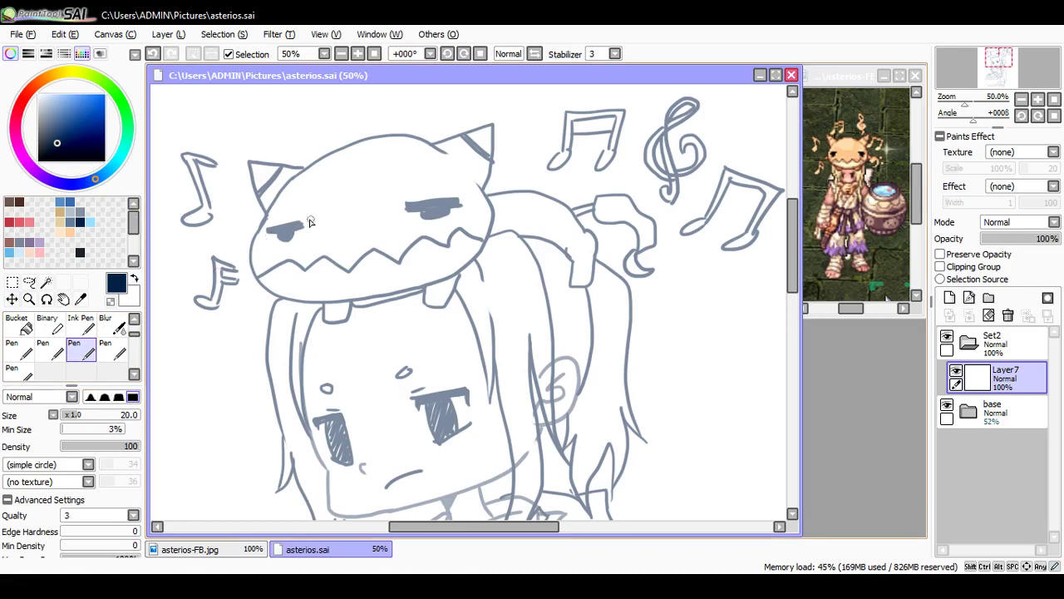
scroll(344, 236, "up", 1)
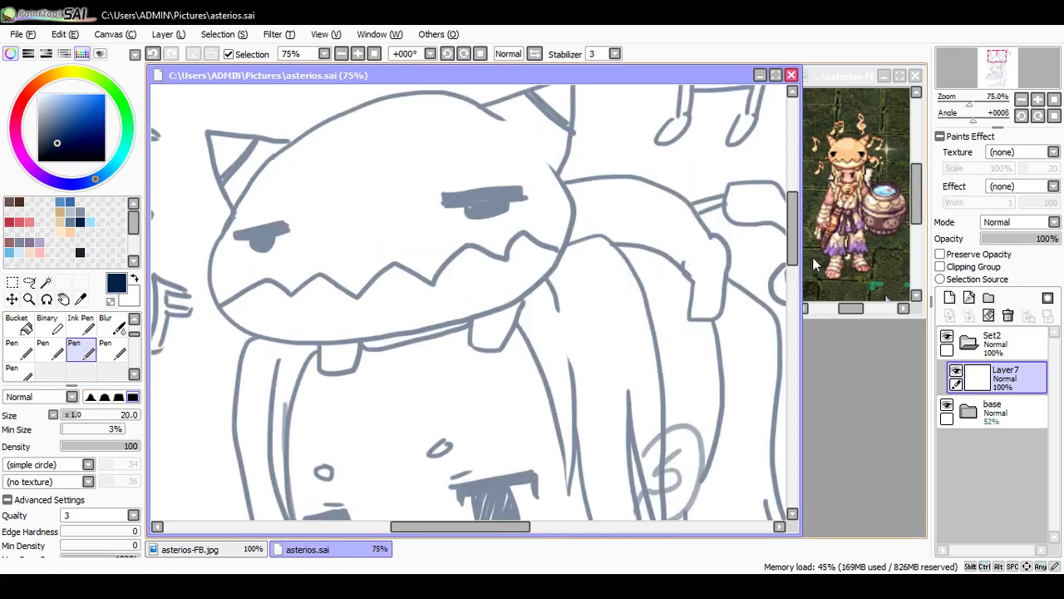
left_click_drag(796, 266, 796, 238)
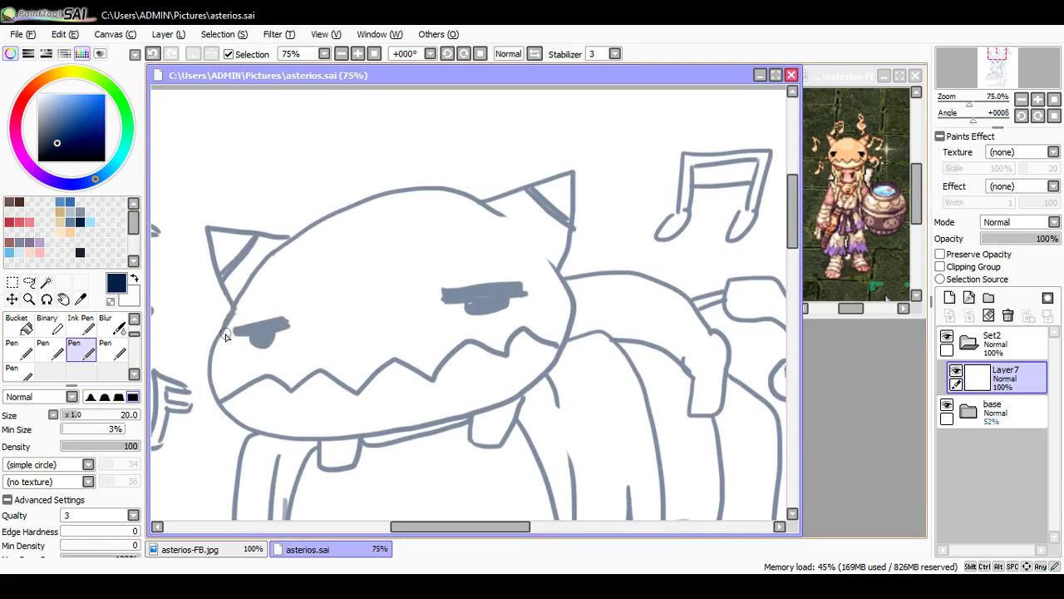
mouse_move(223, 333)
left_mouse_down()
mouse_move(213, 397)
mouse_move(235, 422)
mouse_move(297, 439)
mouse_move(378, 441)
left_mouse_up()
key("ctrl+z")
mouse_move(223, 331)
left_mouse_down()
mouse_move(214, 380)
mouse_move(228, 412)
mouse_move(272, 435)
mouse_move(414, 424)
mouse_move(493, 400)
mouse_move(554, 352)
mouse_move(575, 311)
mouse_move(551, 257)
left_mouse_up()
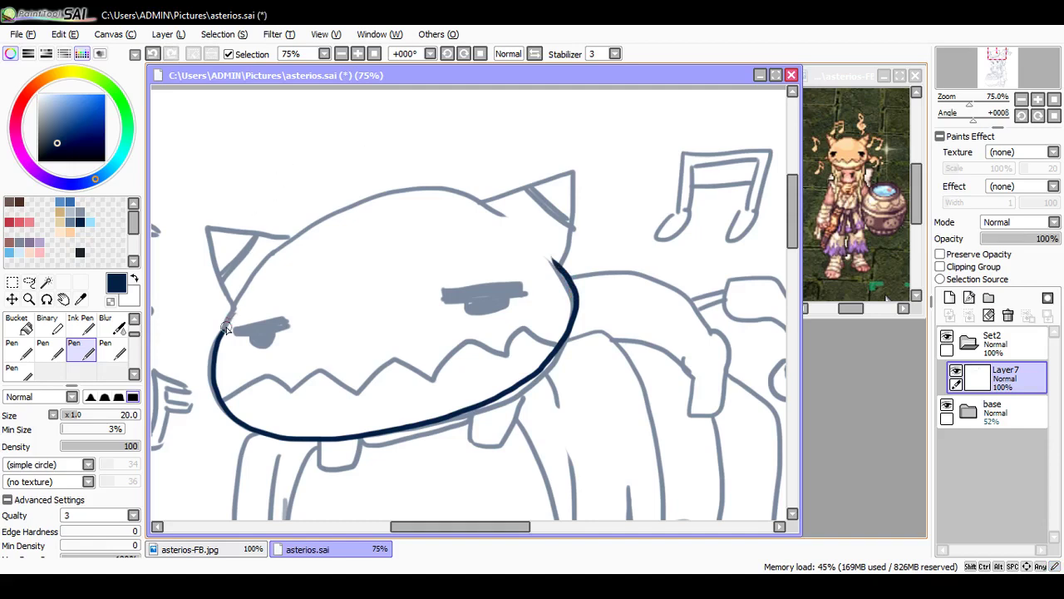
Step: Ink the hat's domed upper contour and its two pointed ears with their inner lines
left_click_drag(225, 326, 235, 305)
key("ctrl+z")
mouse_move(486, 201)
left_mouse_down()
mouse_move(427, 187)
mouse_move(337, 205)
mouse_move(252, 265)
mouse_move(222, 322)
mouse_move(230, 329)
mouse_move(235, 283)
mouse_move(278, 241)
mouse_move(400, 183)
mouse_move(462, 182)
mouse_move(511, 201)
mouse_move(529, 187)
mouse_move(573, 232)
mouse_move(553, 264)
left_mouse_up()
key("ctrl+z")
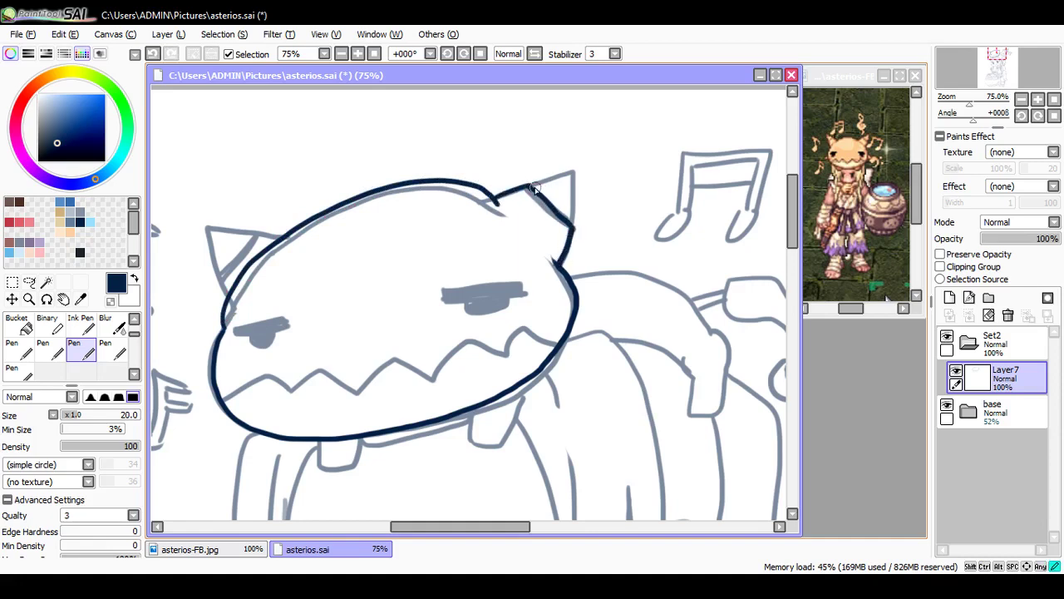
mouse_move(529, 186)
left_mouse_down()
mouse_move(569, 178)
mouse_move(572, 223)
left_mouse_up()
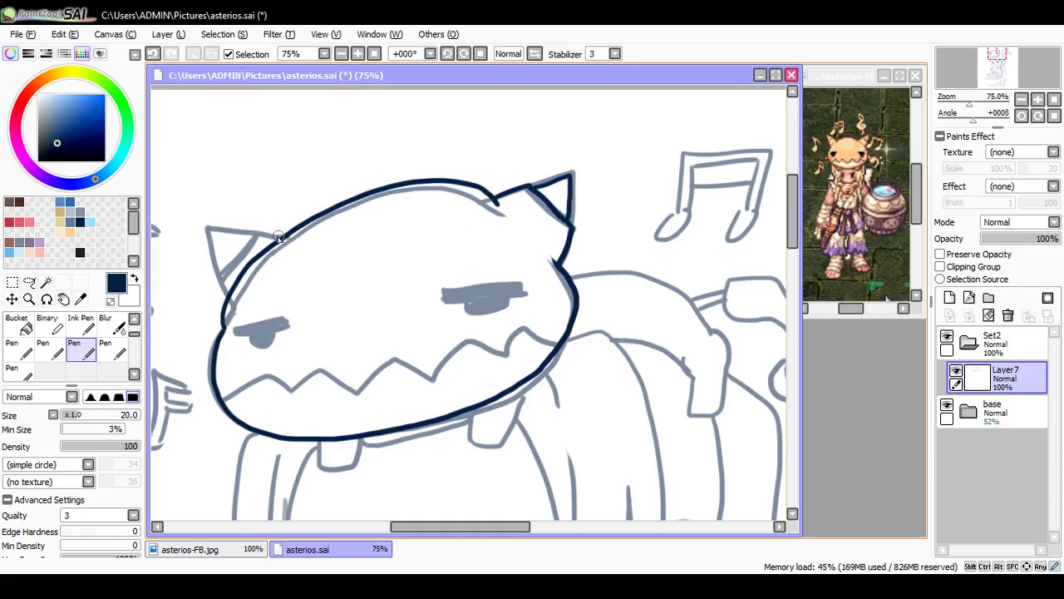
mouse_move(281, 238)
left_mouse_down()
mouse_move(251, 236)
mouse_move(221, 271)
left_mouse_up()
left_click_drag(210, 233, 254, 237)
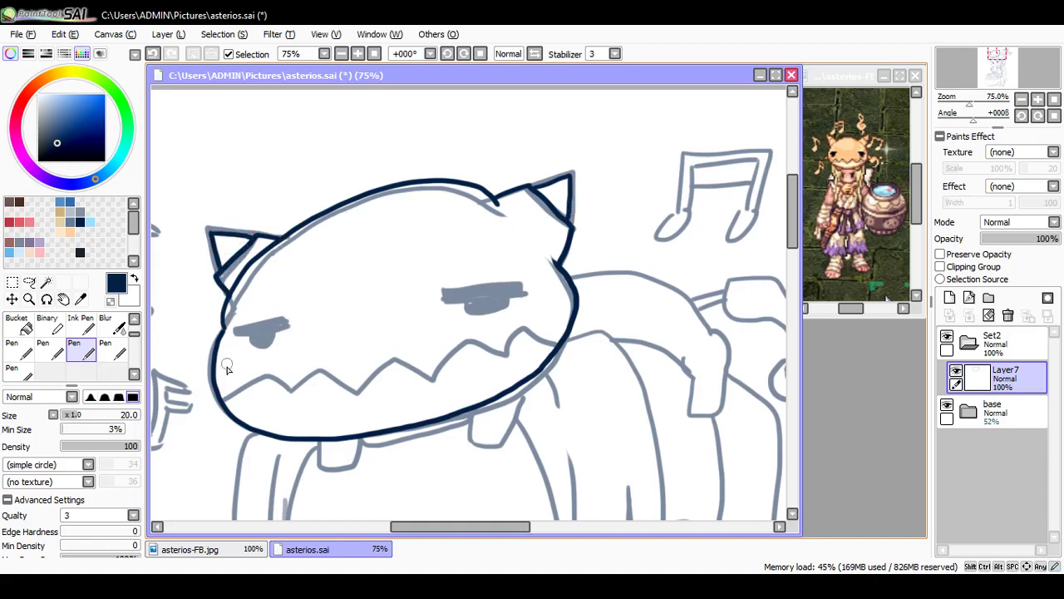
Step: Ink the hat's two heavy eyelids and fill the half-round pupil of the larger right eye
mouse_move(234, 329)
left_mouse_down()
mouse_move(287, 324)
mouse_move(278, 333)
left_mouse_up()
left_click_drag(239, 332, 267, 328)
mouse_move(445, 300)
left_mouse_down()
mouse_move(520, 286)
mouse_move(513, 291)
left_mouse_up()
mouse_move(448, 300)
left_mouse_down()
mouse_move(519, 287)
mouse_move(470, 301)
left_mouse_up()
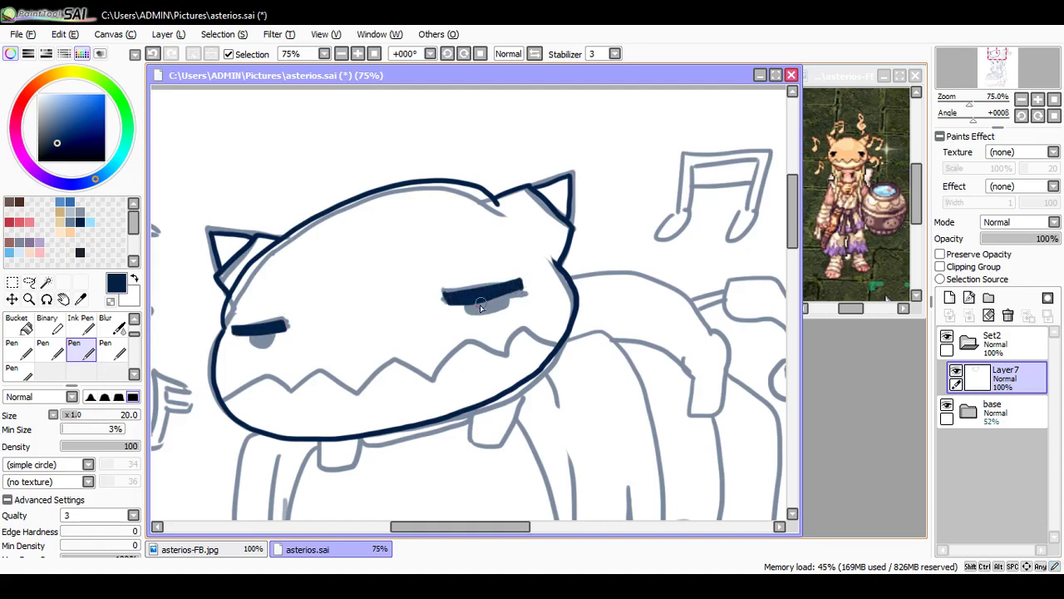
mouse_move(462, 302)
left_mouse_down()
mouse_move(503, 306)
mouse_move(487, 295)
left_mouse_up()
Step: Lower the base folder's opacity to 29% and make Layer7 active again
left_click(995, 410)
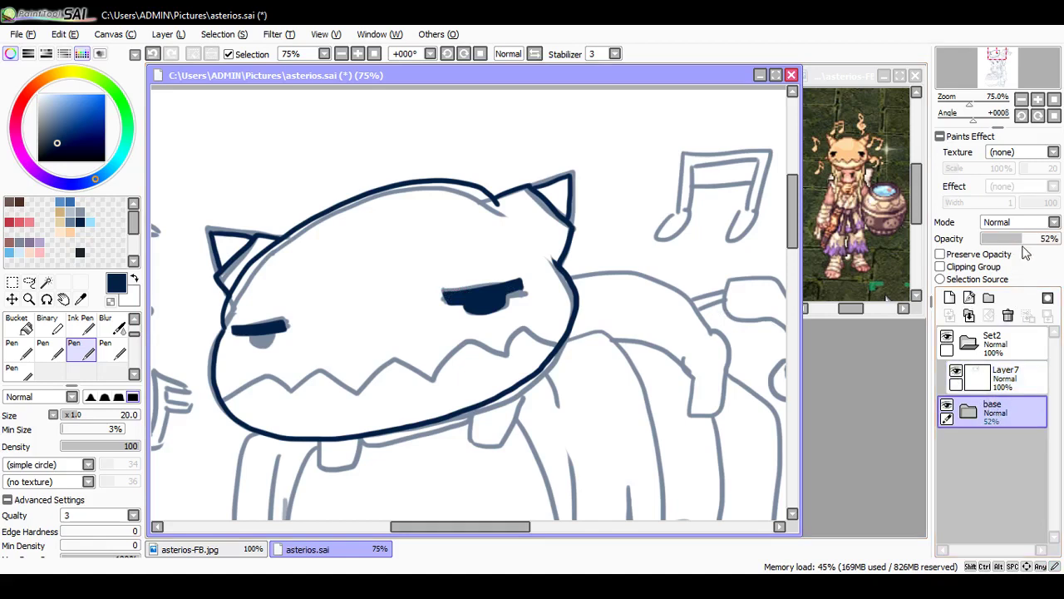
left_click_drag(1022, 239, 1004, 241)
left_click(1005, 377)
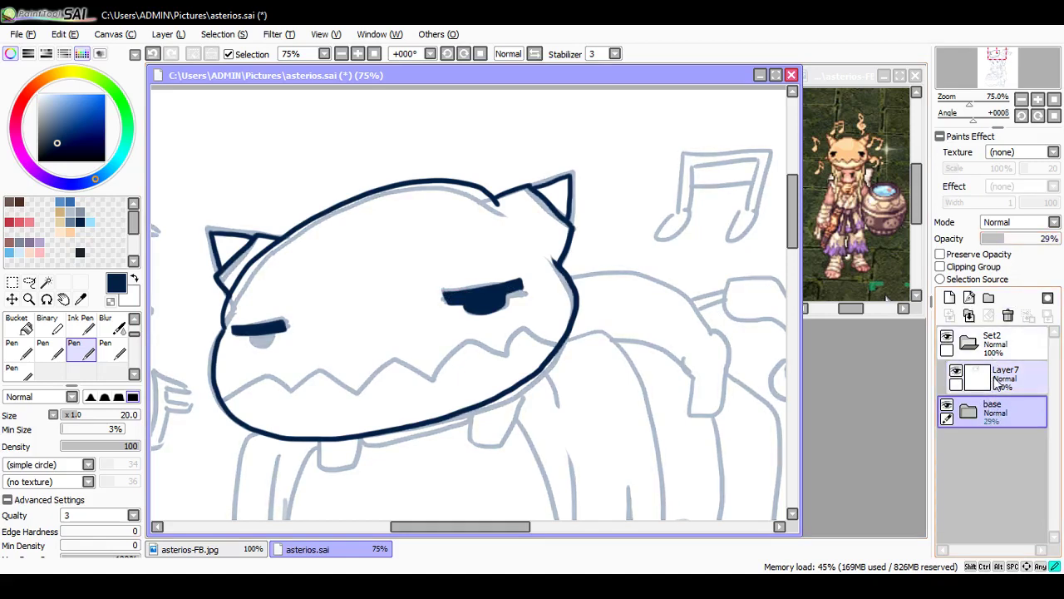
Step: Fill the pupil of the hat's left eye and ink the zigzag mouth across the face, saving the file
left_click_drag(254, 336, 268, 347)
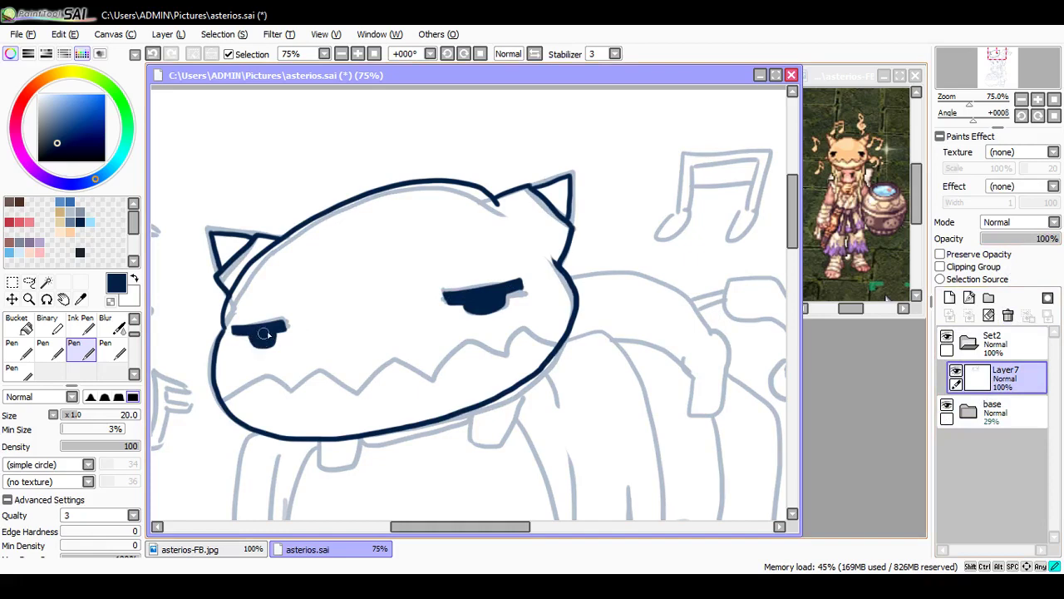
key("ctrl+s")
mouse_move(223, 400)
left_mouse_down()
mouse_move(270, 375)
mouse_move(288, 388)
mouse_move(321, 372)
mouse_move(362, 387)
mouse_move(393, 363)
mouse_move(429, 376)
mouse_move(475, 341)
mouse_move(507, 351)
mouse_move(550, 334)
left_mouse_up()
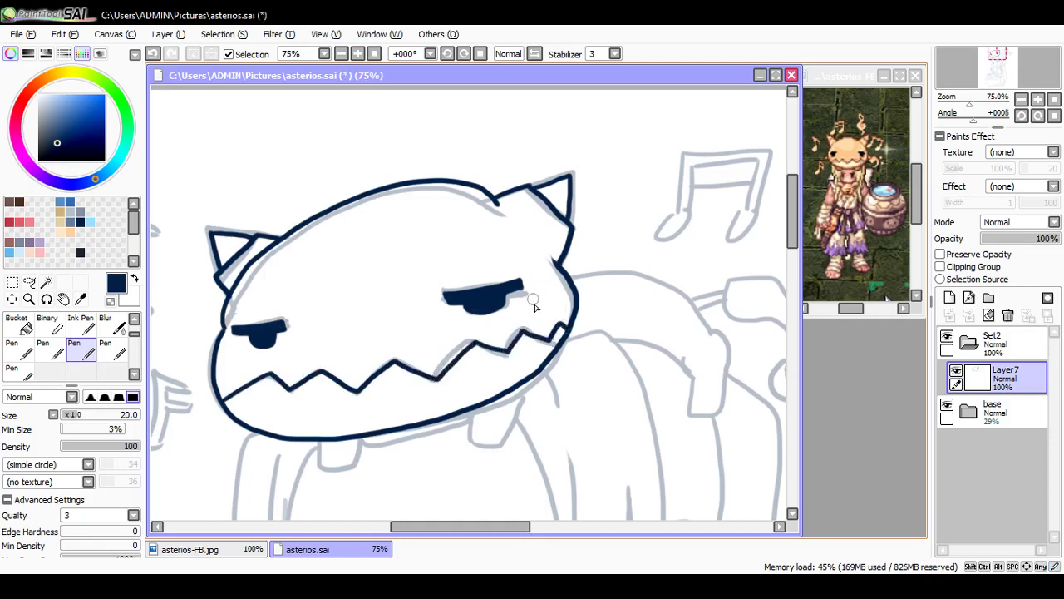
key("ctrl+z")
mouse_move(477, 342)
left_mouse_down()
mouse_move(519, 333)
mouse_move(476, 343)
mouse_move(504, 351)
mouse_move(526, 333)
mouse_move(563, 339)
left_mouse_up()
key("ctrl+z")
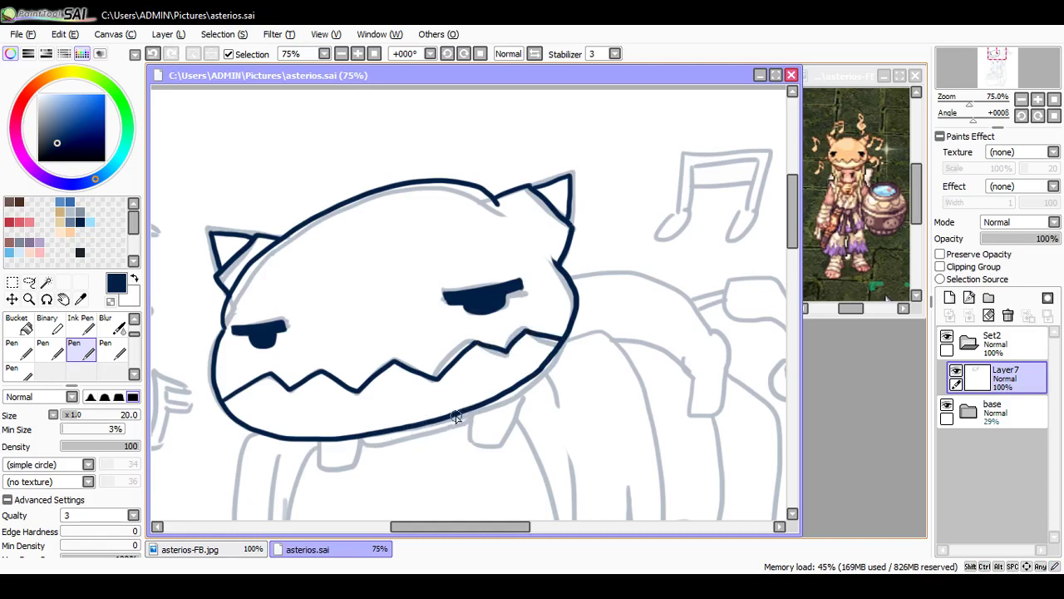
Step: Ink the two square teeth hanging below the hat's lower edge and save the file
mouse_move(456, 416)
left_mouse_down()
mouse_move(459, 442)
mouse_move(496, 437)
mouse_move(522, 389)
left_mouse_up()
key("ctrl+z")
mouse_move(456, 409)
left_mouse_down()
mouse_move(484, 438)
mouse_move(522, 383)
left_mouse_up()
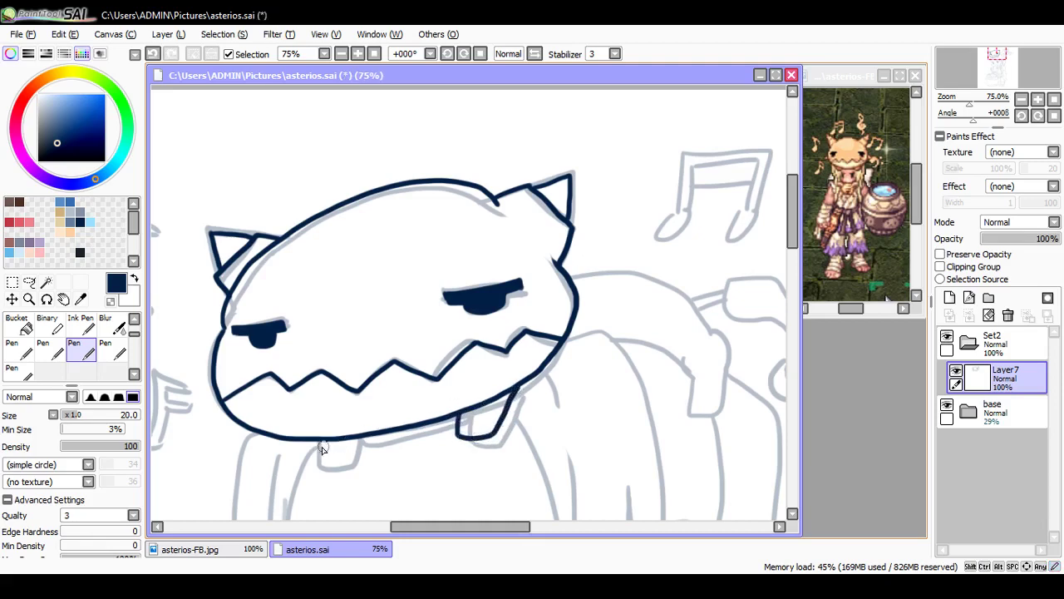
mouse_move(322, 448)
left_mouse_down()
mouse_move(346, 465)
mouse_move(369, 431)
left_mouse_up()
key("ctrl+s")
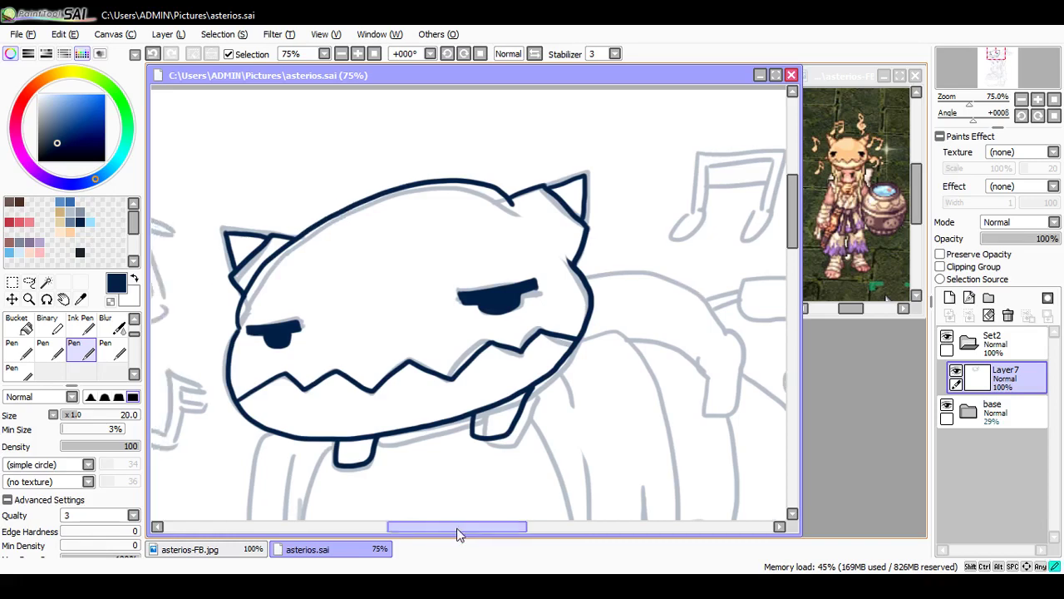
Step: Ink the two single music notes to the left of the hat
scroll(420, 416, "left", 3)
mouse_move(268, 216)
left_mouse_down()
mouse_move(293, 210)
mouse_move(284, 207)
mouse_move(349, 227)
mouse_move(315, 237)
mouse_move(296, 227)
mouse_move(316, 311)
left_mouse_up()
mouse_move(272, 223)
left_mouse_down()
mouse_move(302, 295)
mouse_move(259, 298)
mouse_move(242, 316)
mouse_move(289, 333)
mouse_move(317, 291)
left_mouse_up()
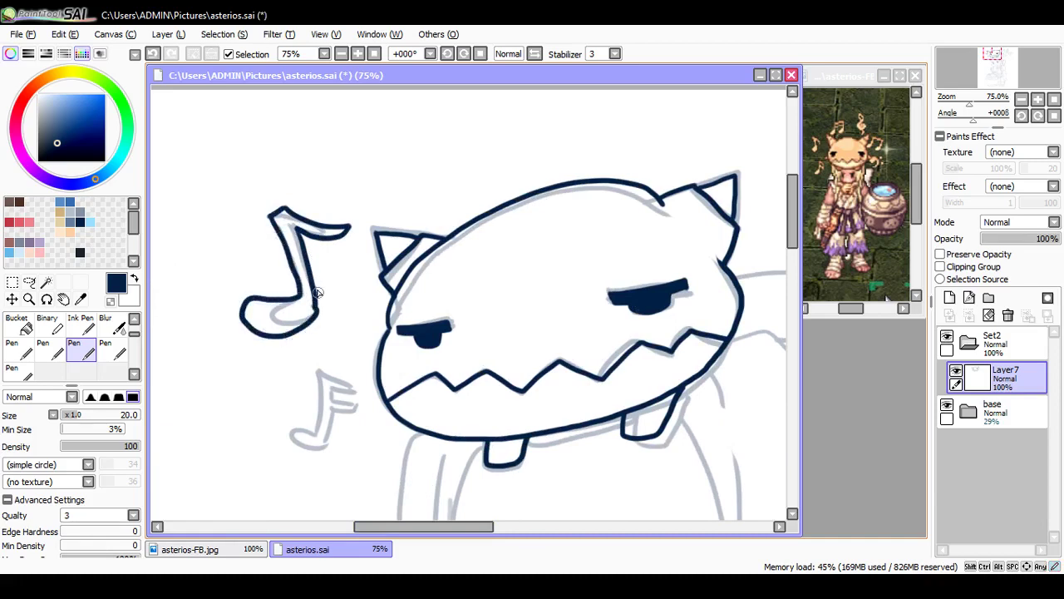
mouse_move(319, 373)
left_mouse_down()
mouse_move(311, 435)
mouse_move(281, 429)
mouse_move(268, 447)
mouse_move(307, 456)
mouse_move(334, 412)
mouse_move(355, 410)
mouse_move(334, 405)
mouse_move(352, 384)
mouse_move(318, 380)
left_mouse_up()
left_click_drag(330, 427, 327, 440)
Step: Ink the upright pair of beamed notes to the upper right of the hat, including the second beam line
left_click_drag(424, 526, 490, 527)
mouse_move(548, 152)
left_mouse_down()
mouse_move(540, 213)
mouse_move(520, 227)
mouse_move(553, 223)
mouse_move(559, 171)
mouse_move(619, 163)
mouse_move(611, 204)
mouse_move(591, 217)
mouse_move(609, 232)
mouse_move(642, 152)
left_mouse_up()
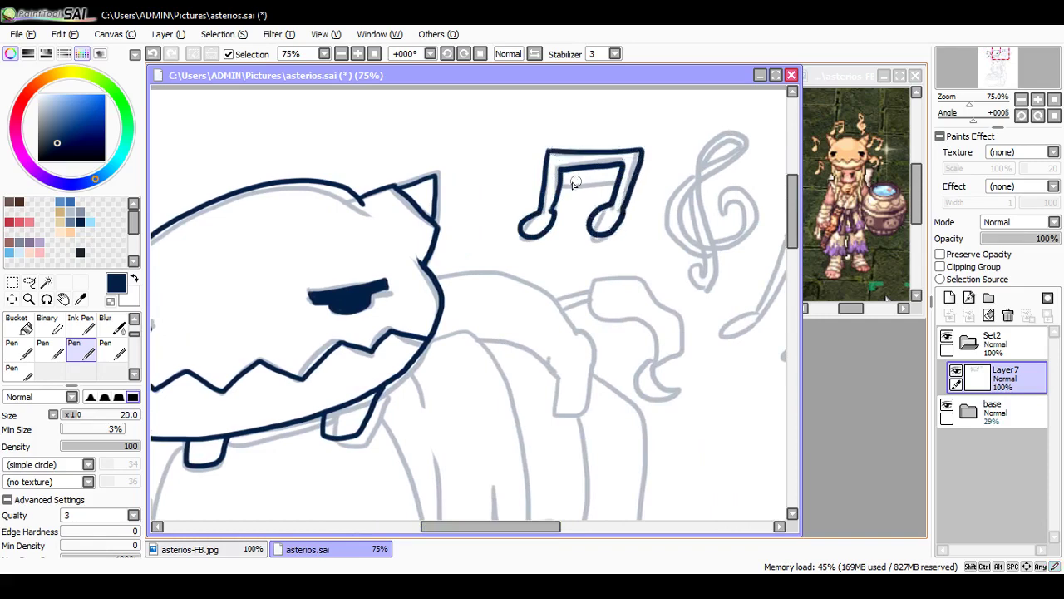
left_click_drag(558, 177, 617, 193)
Step: Ink the tilted pair of beamed notes at the far right of the music symbols
left_click_drag(516, 525, 575, 542)
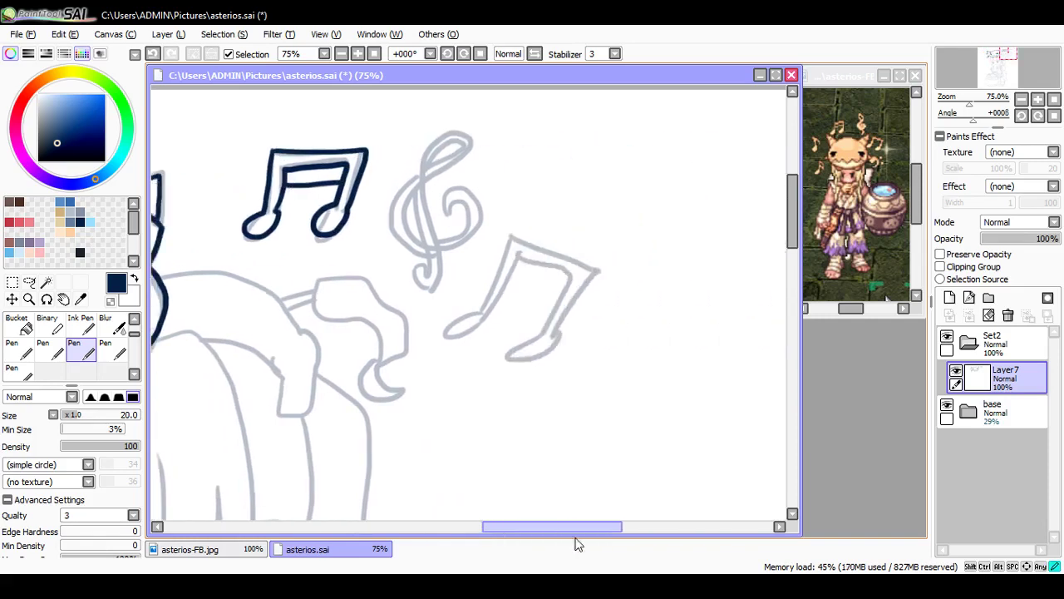
mouse_move(485, 238)
left_mouse_down()
mouse_move(453, 312)
mouse_move(434, 314)
mouse_move(429, 331)
mouse_move(459, 324)
left_mouse_up()
mouse_move(495, 259)
left_mouse_down()
mouse_move(459, 319)
mouse_move(534, 274)
mouse_move(543, 278)
mouse_move(516, 329)
mouse_move(494, 336)
mouse_move(498, 361)
mouse_move(532, 333)
left_mouse_up()
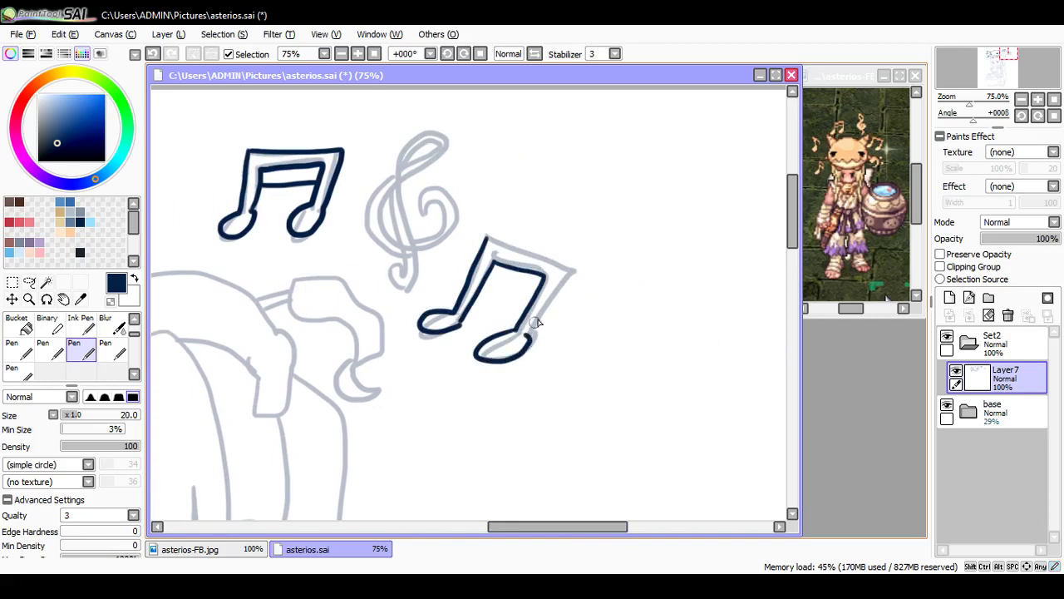
left_click_drag(567, 273, 529, 334)
left_click_drag(489, 239, 572, 269)
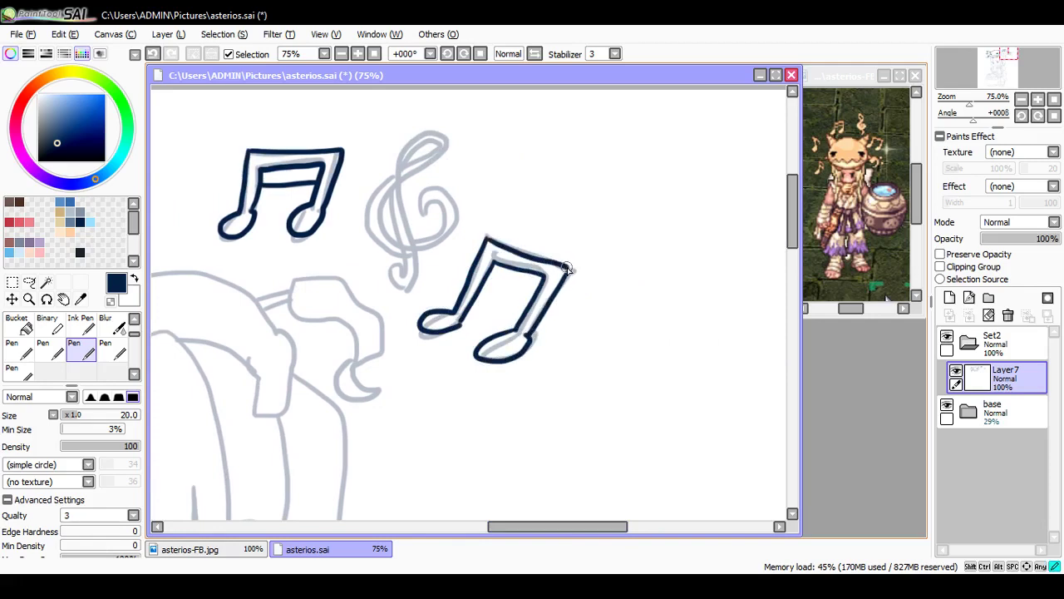
Step: Ink the treble clef between the two pairs of beamed notes and save the file
mouse_move(404, 275)
left_mouse_down()
mouse_move(392, 268)
mouse_move(401, 291)
mouse_move(419, 256)
mouse_move(398, 175)
mouse_move(409, 134)
mouse_move(447, 138)
mouse_move(402, 196)
left_mouse_up()
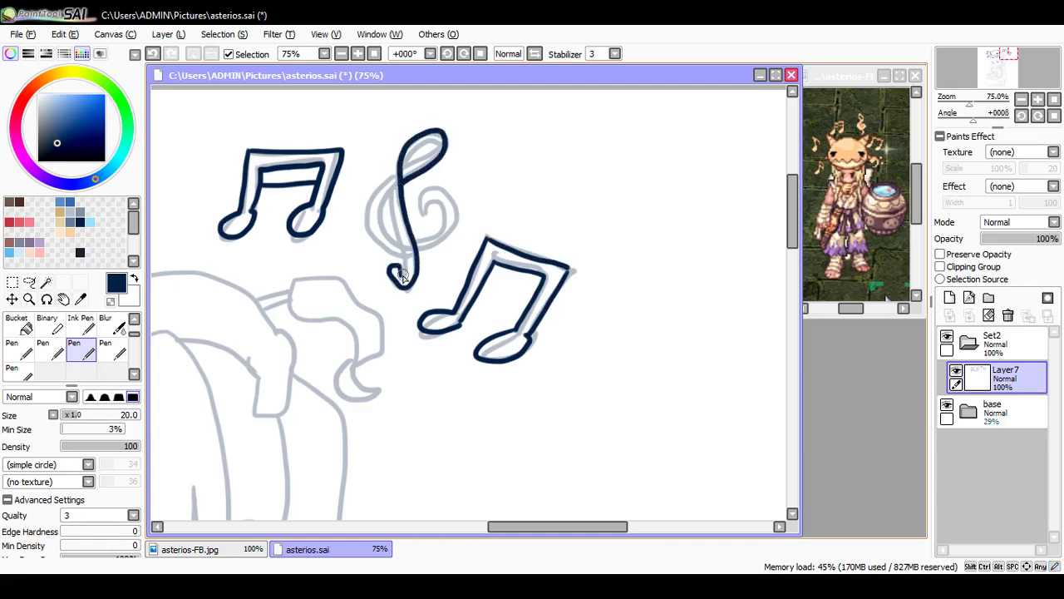
mouse_move(402, 276)
left_mouse_down()
mouse_move(411, 268)
mouse_move(388, 177)
mouse_move(395, 147)
mouse_move(419, 129)
mouse_move(439, 132)
mouse_move(432, 160)
mouse_move(405, 174)
left_mouse_up()
key("ctrl+z")
mouse_move(432, 128)
left_mouse_down()
mouse_move(389, 180)
mouse_move(366, 216)
mouse_move(371, 236)
mouse_move(403, 253)
mouse_move(447, 234)
mouse_move(443, 188)
mouse_move(419, 190)
mouse_move(415, 202)
mouse_move(433, 194)
mouse_move(441, 204)
mouse_move(418, 231)
left_mouse_up()
mouse_move(389, 193)
left_mouse_down()
mouse_move(376, 224)
mouse_move(406, 248)
left_mouse_up()
key("ctrl+s")
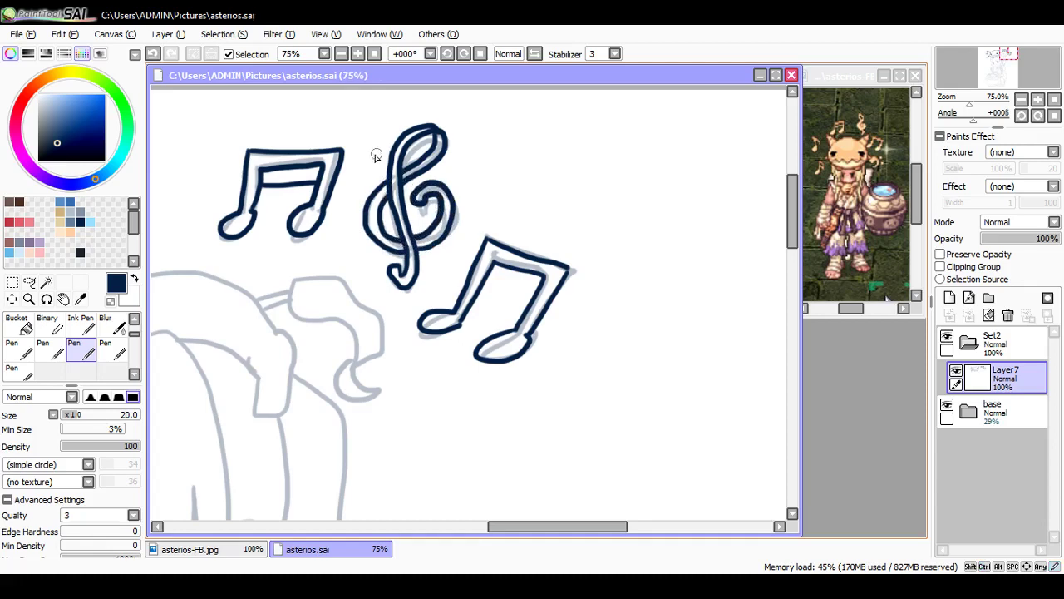
Step: Hide the base folder briefly to check the inked lines, show it again, and add a new layer above Layer7
key("ctrl+minus")
key("ctrl+minus")
key("ctrl+minus")
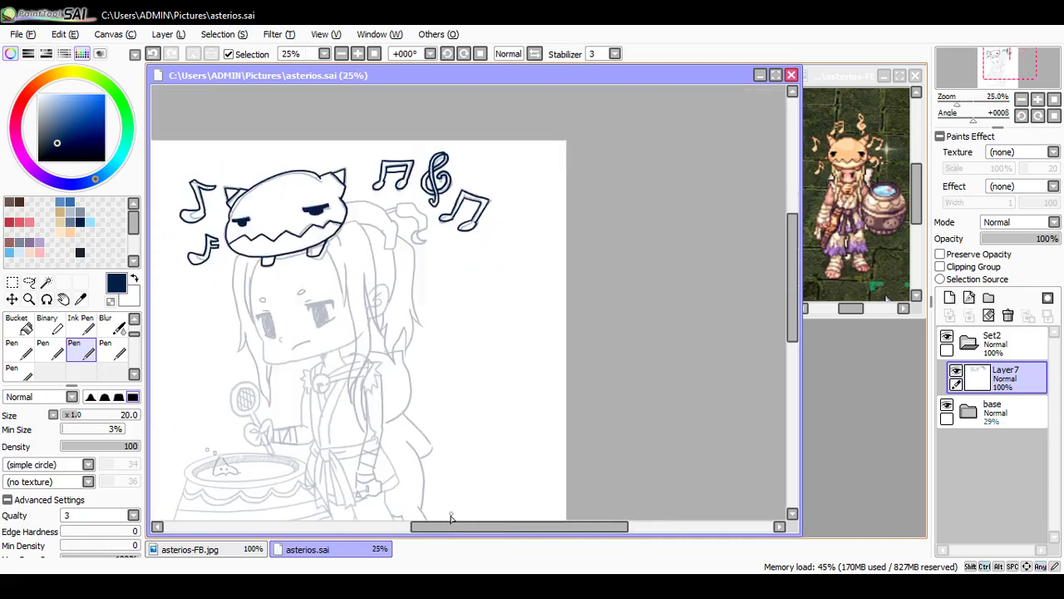
left_click(946, 404)
left_click(946, 405)
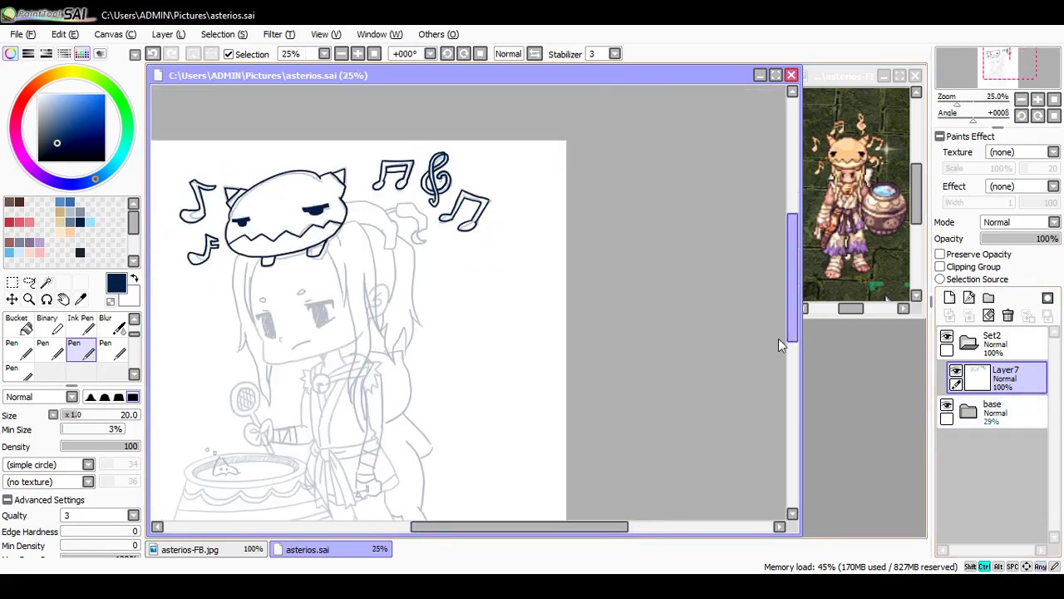
scroll(553, 349, "up", 2)
left_click_drag(518, 527, 437, 519)
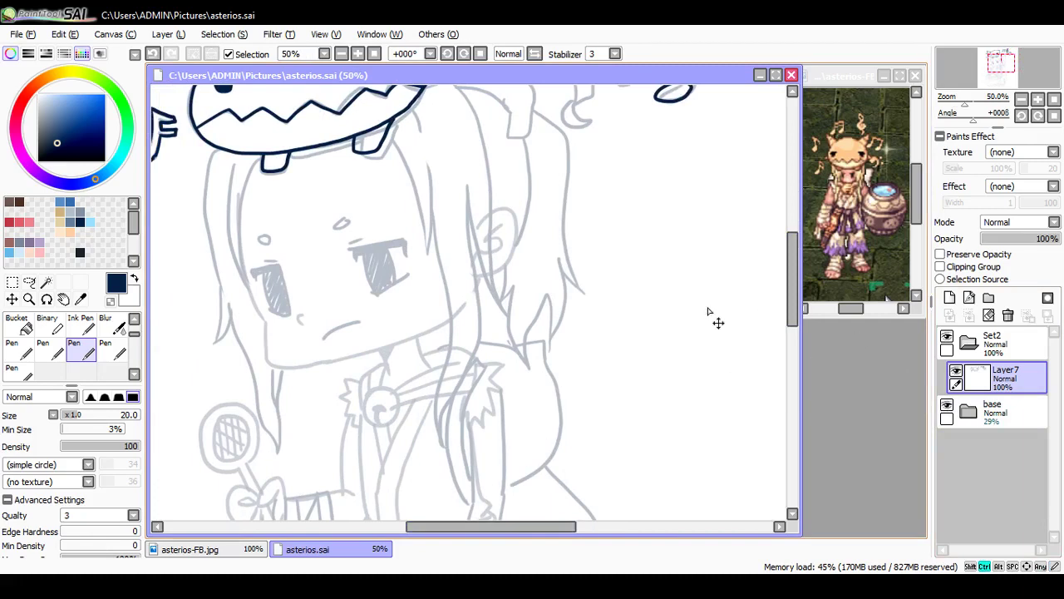
scroll(717, 322, "up", 1)
left_click(950, 298)
scroll(502, 532, "down", 1)
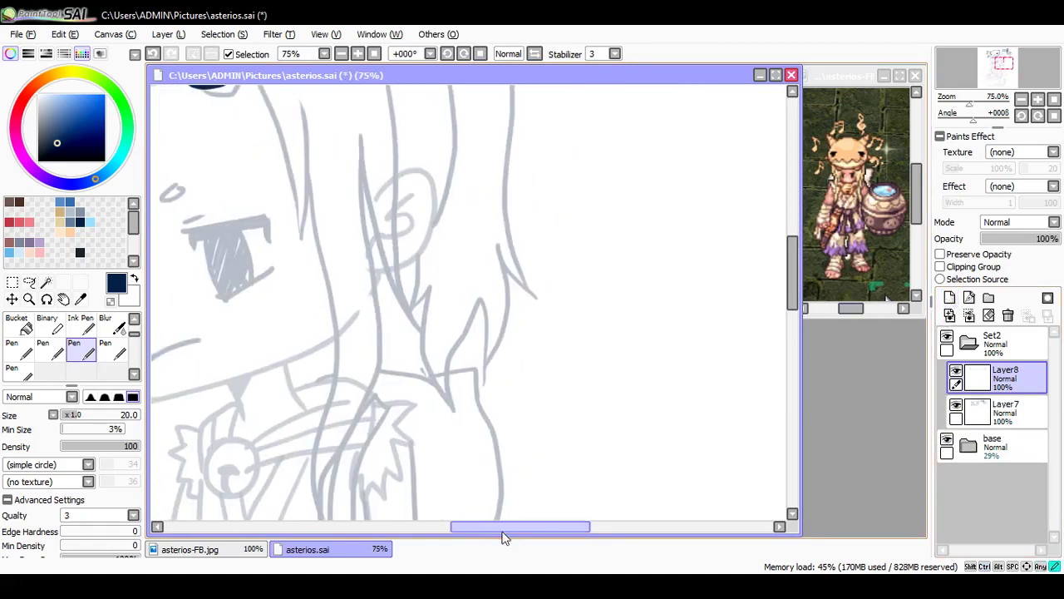
Step: Ink the short hair strands framing the face, from the hat's right edge down toward the right eye
left_click_drag(503, 530, 460, 530)
left_click_drag(791, 295, 789, 268)
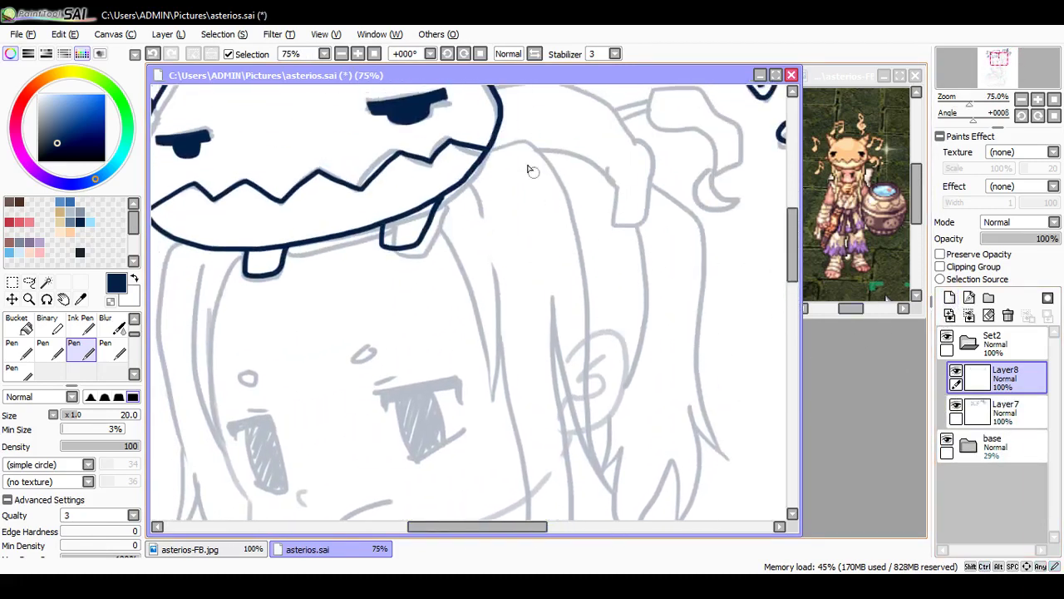
mouse_move(494, 150)
left_mouse_down()
mouse_move(536, 145)
mouse_move(526, 139)
left_mouse_up()
key("ctrl+z")
mouse_move(466, 180)
left_mouse_down()
mouse_move(483, 234)
mouse_move(446, 285)
left_mouse_up()
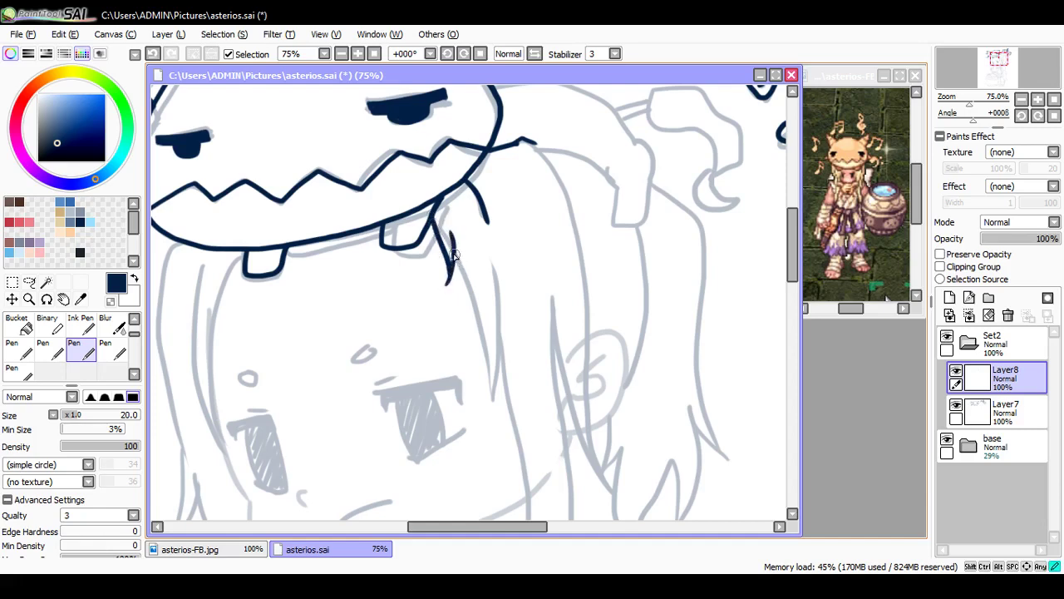
left_click_drag(450, 248, 492, 396)
left_click_drag(490, 260, 493, 403)
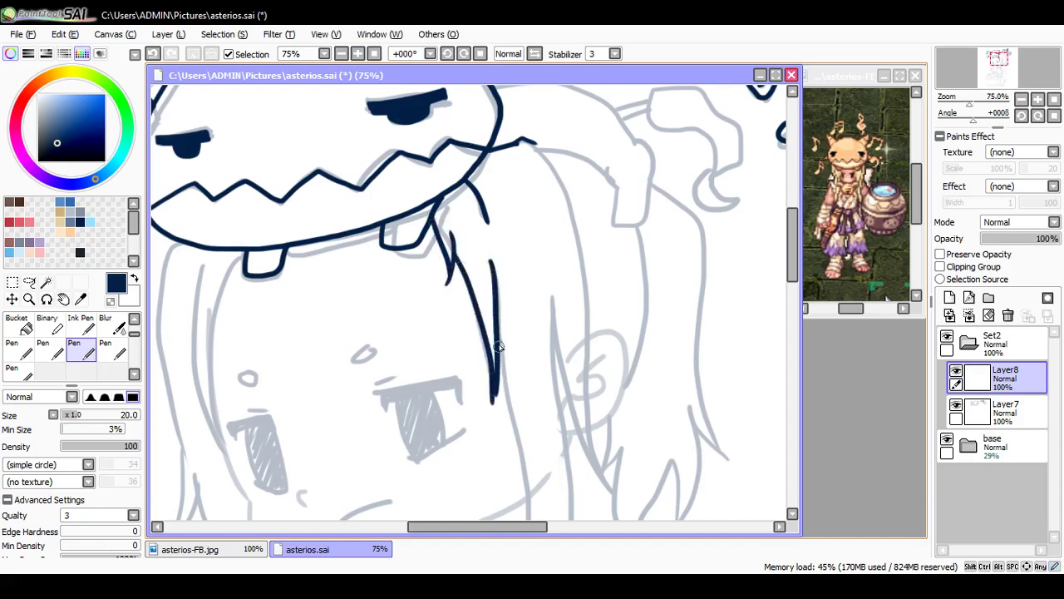
key("ctrl+z")
left_click_drag(490, 249, 490, 396)
Step: Ink the pointed lock in front of the right ear and the long side lock hanging down to the chest
mouse_move(536, 142)
left_mouse_down()
mouse_move(581, 260)
mouse_move(588, 414)
mouse_move(612, 491)
left_mouse_up()
left_click_drag(549, 296, 595, 456)
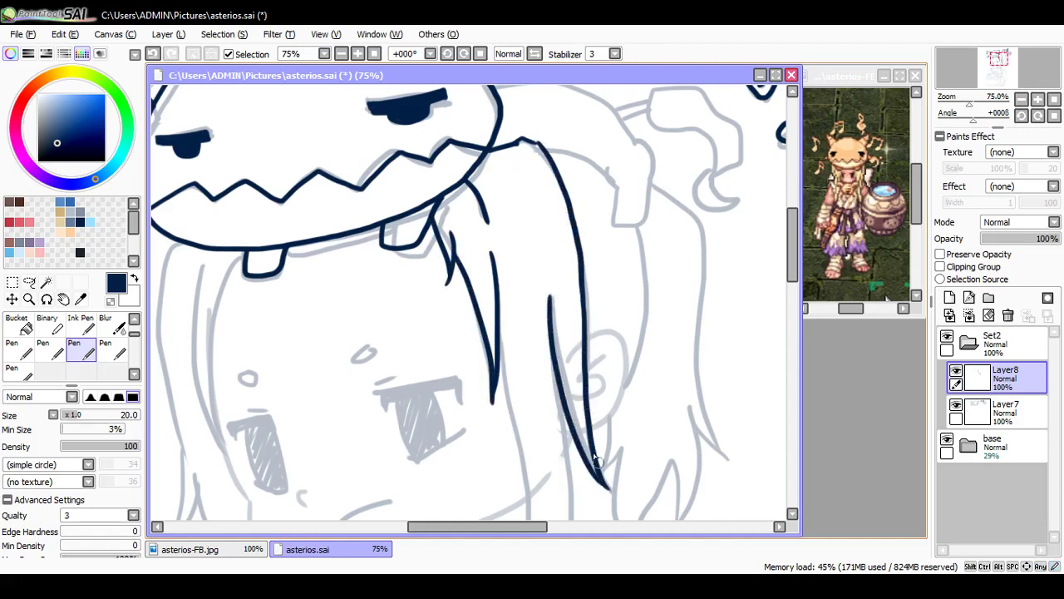
scroll(670, 249, "down", 3)
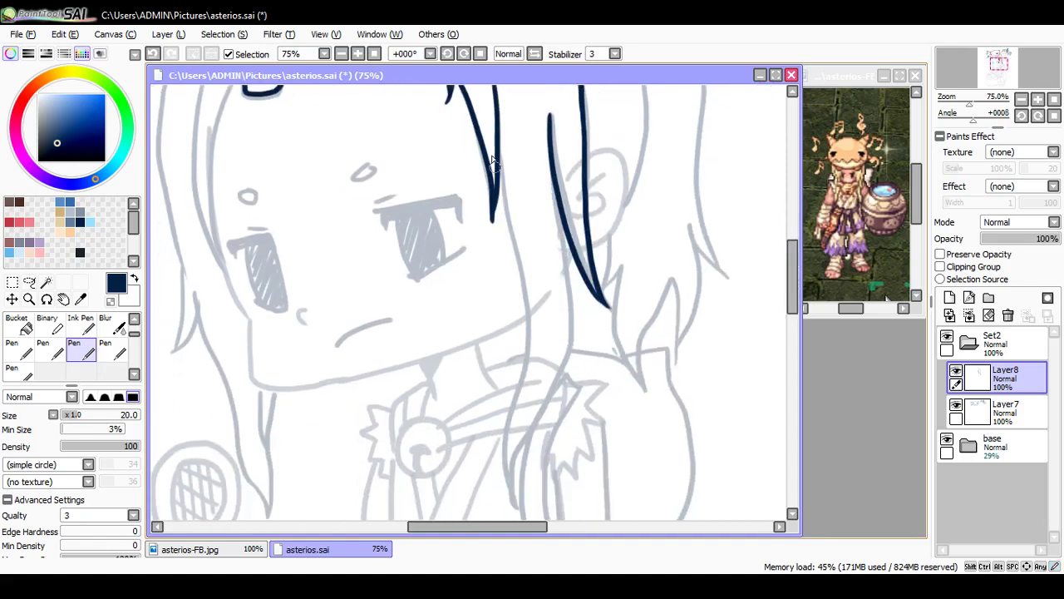
mouse_move(500, 166)
left_mouse_down()
mouse_move(533, 362)
mouse_move(509, 506)
left_mouse_up()
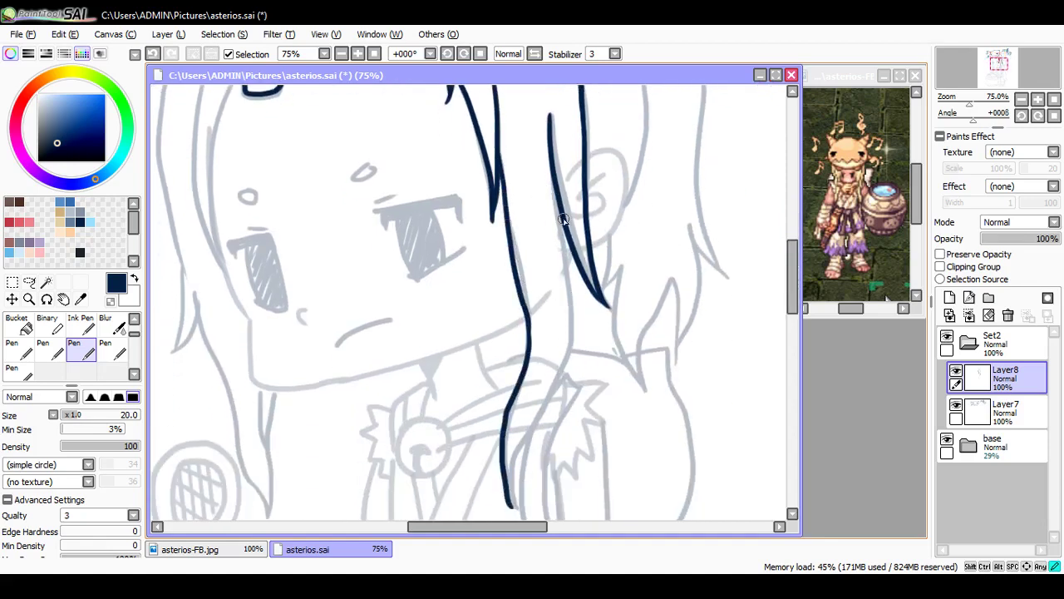
mouse_move(564, 218)
left_mouse_down()
mouse_move(571, 354)
mouse_move(506, 499)
left_mouse_up()
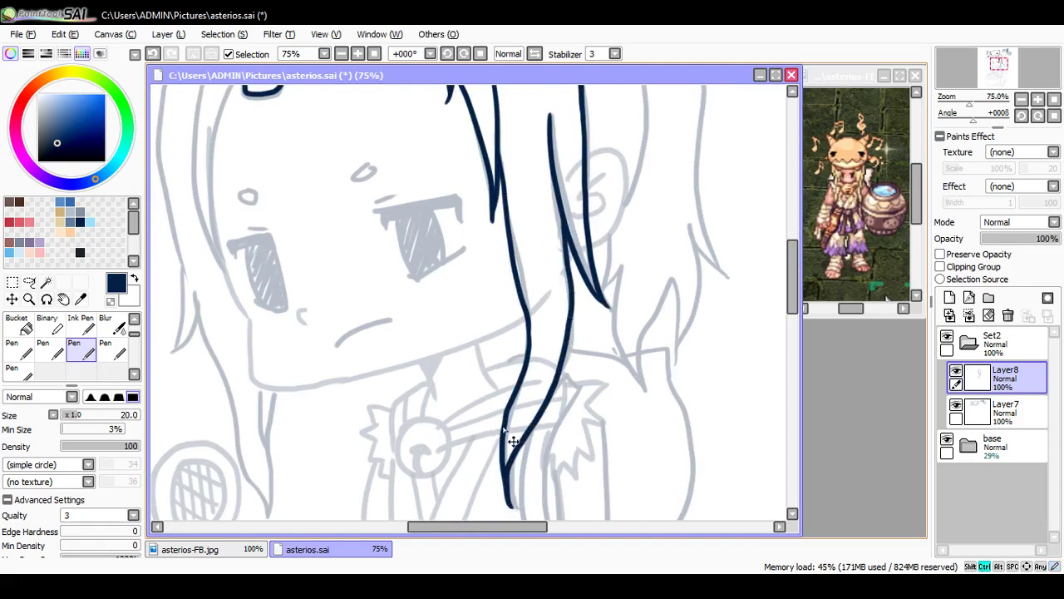
Step: Trim the overshooting tip of the long side lock with the eraser at size 50, save the file, and return to the Pen
key("e")
left_click_drag(792, 275, 791, 304)
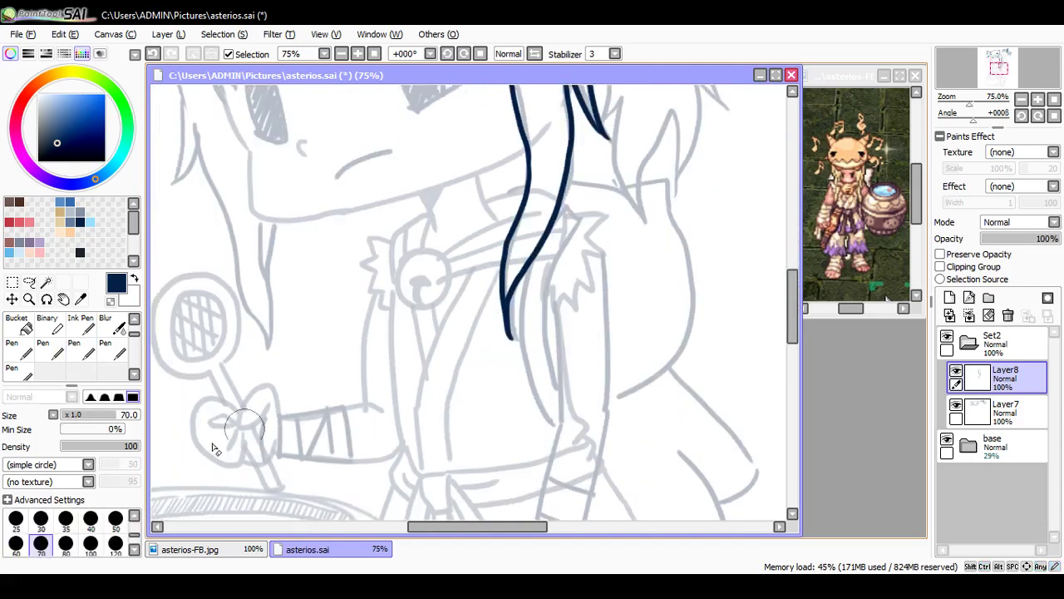
left_click(115, 518)
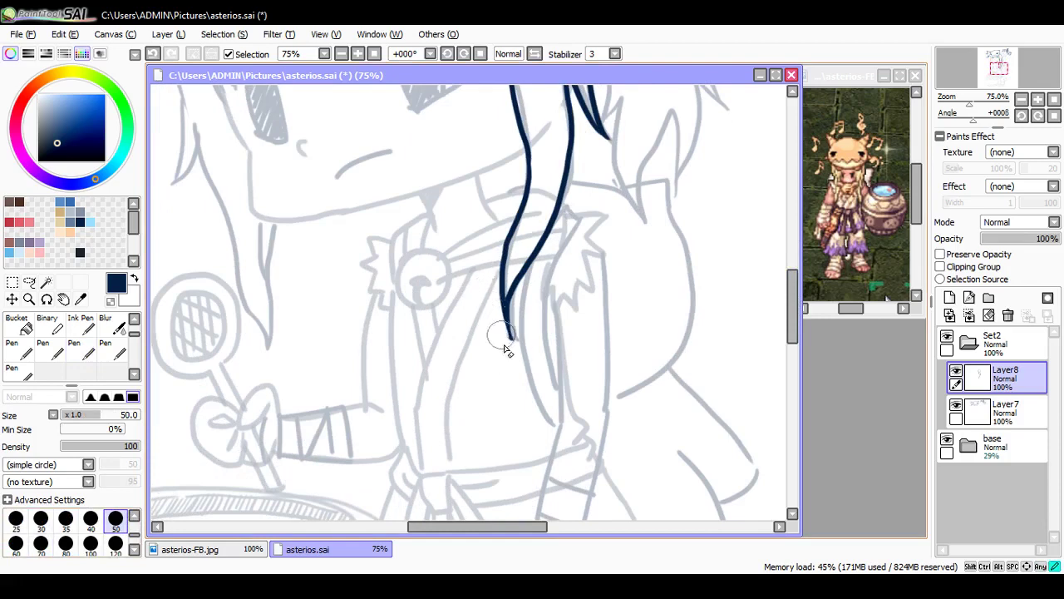
mouse_move(504, 347)
left_mouse_down()
mouse_move(499, 305)
mouse_move(518, 352)
left_mouse_up()
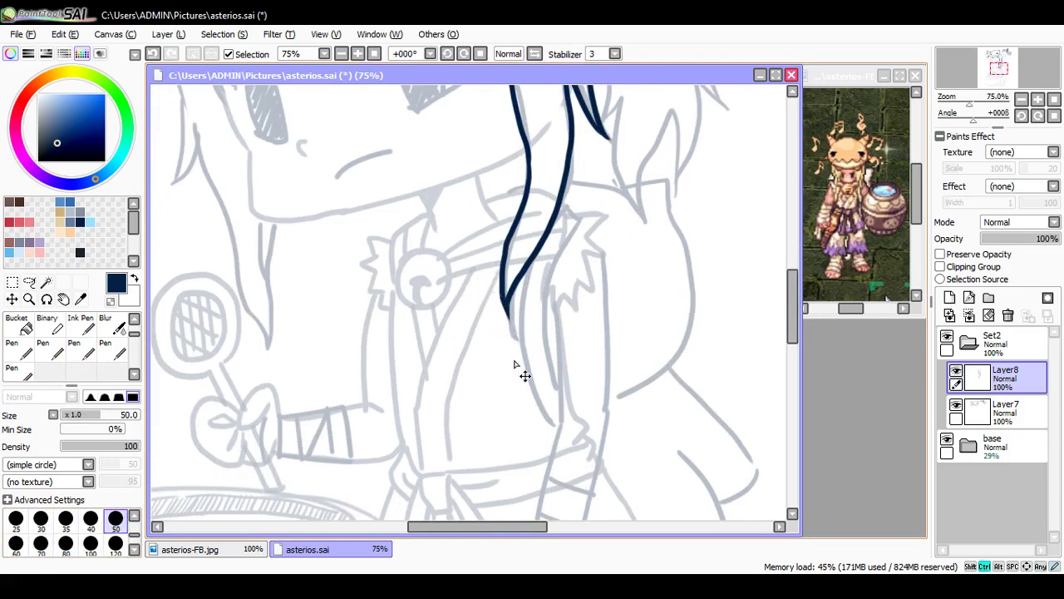
key("ctrl+s")
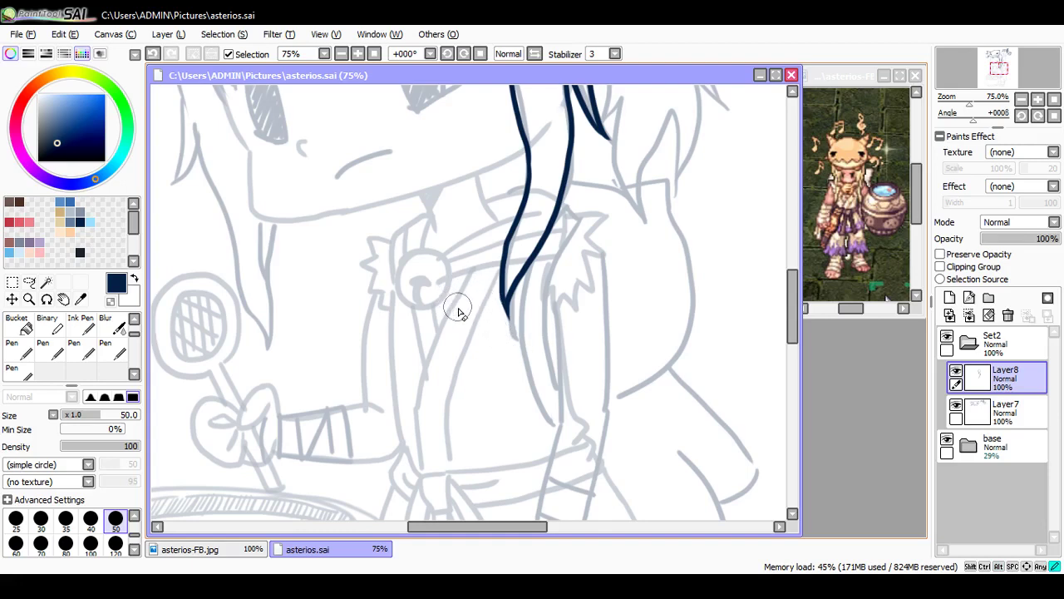
left_click_drag(440, 366, 427, 341)
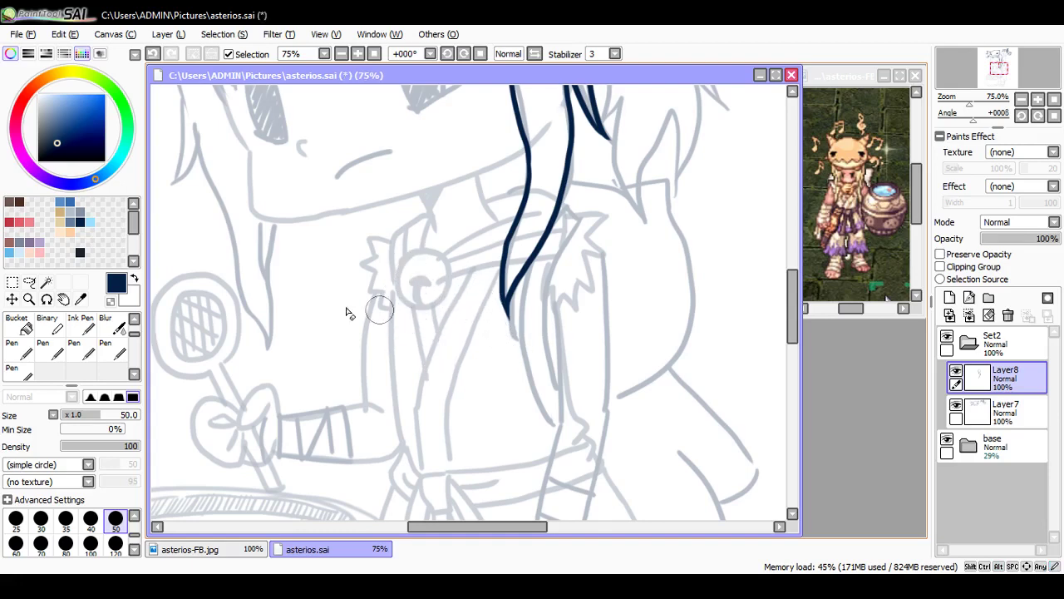
left_click(79, 349)
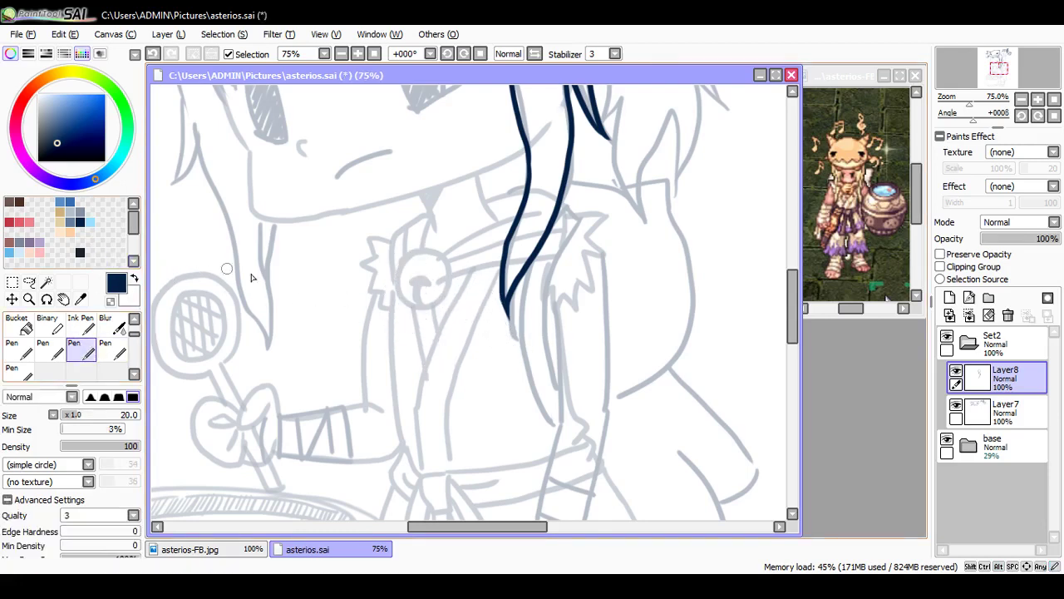
left_click_drag(343, 324, 366, 394)
key("ctrl+z")
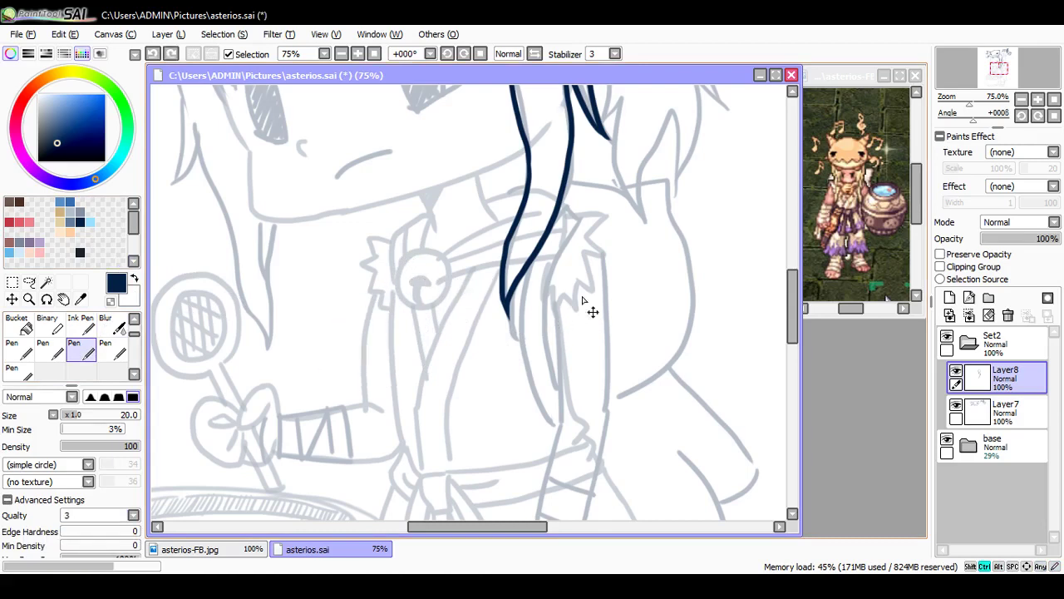
key("alt+Tab")
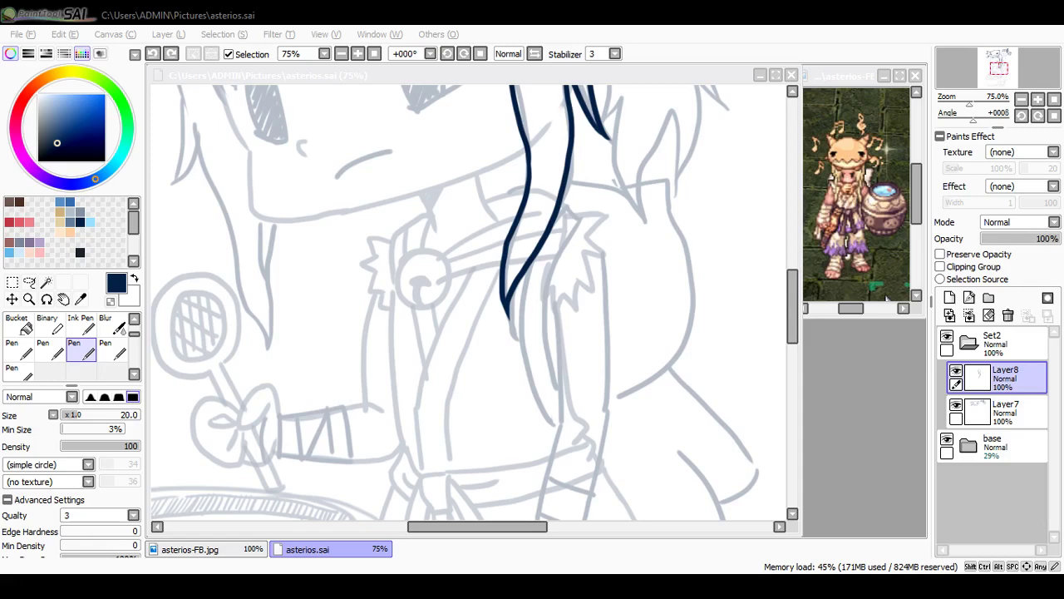
key("alt+Tab")
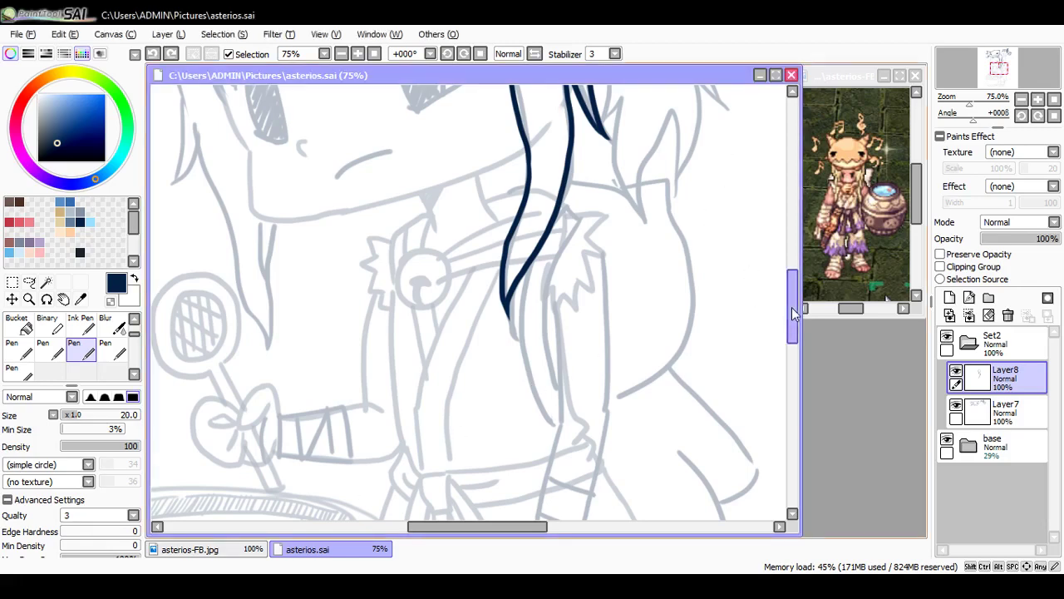
Step: Ink the outline of the right ear and its inner curl behind the side lock
scroll(711, 223, "up", 5)
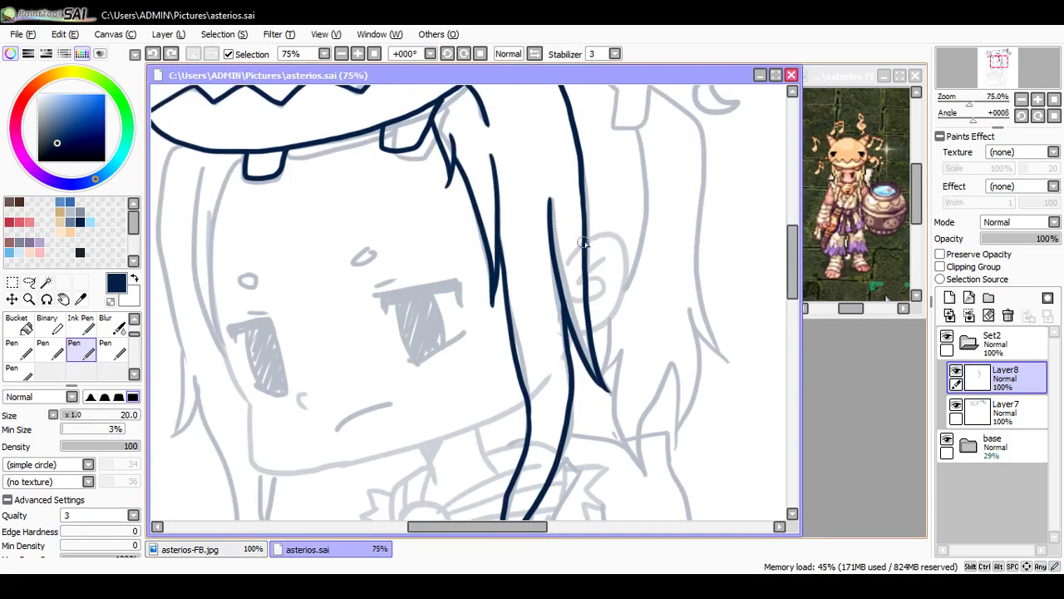
mouse_move(585, 243)
left_mouse_down()
mouse_move(592, 235)
mouse_move(624, 256)
mouse_move(604, 321)
mouse_move(586, 331)
left_mouse_up()
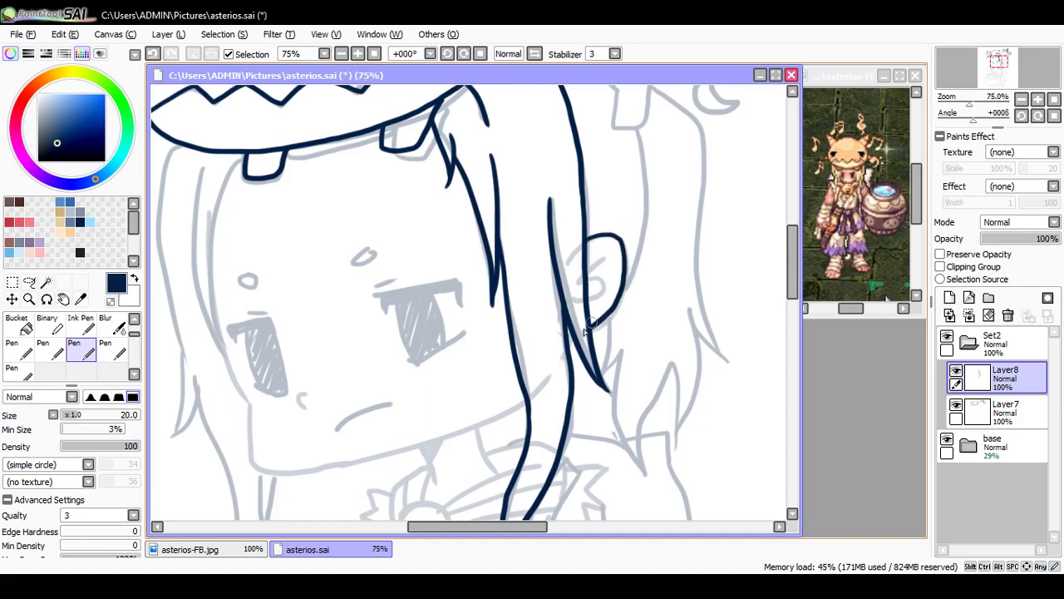
left_click_drag(611, 251, 587, 295)
Step: Ink the arched band behind the hat, with its lower edge, squared end and upper edge
left_click_drag(783, 289, 782, 258)
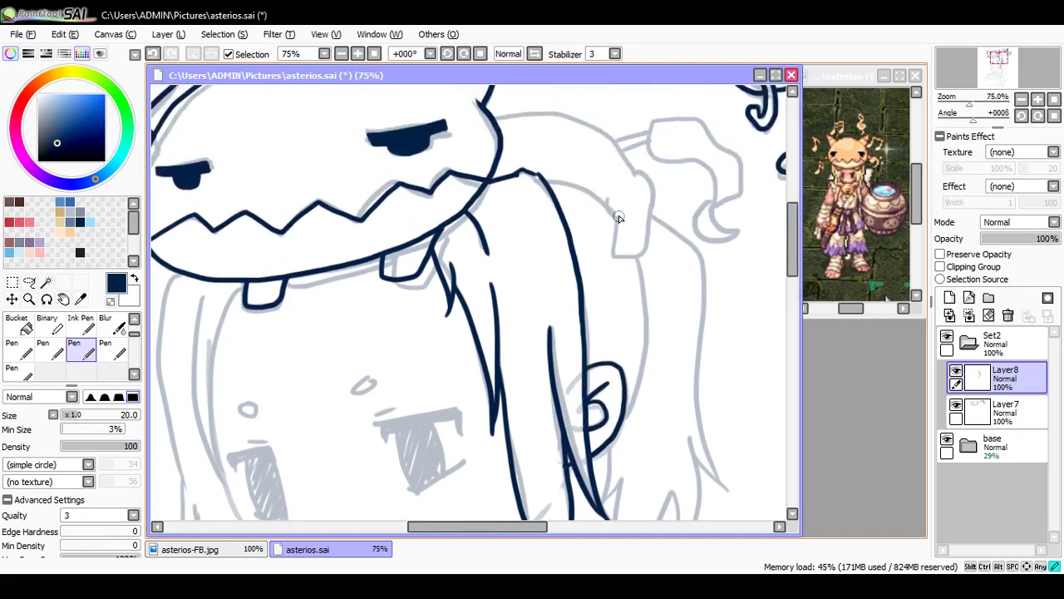
mouse_move(616, 218)
left_mouse_down()
mouse_move(615, 258)
mouse_move(645, 258)
left_mouse_up()
left_click_drag(649, 212, 645, 259)
left_click_drag(634, 171, 641, 176)
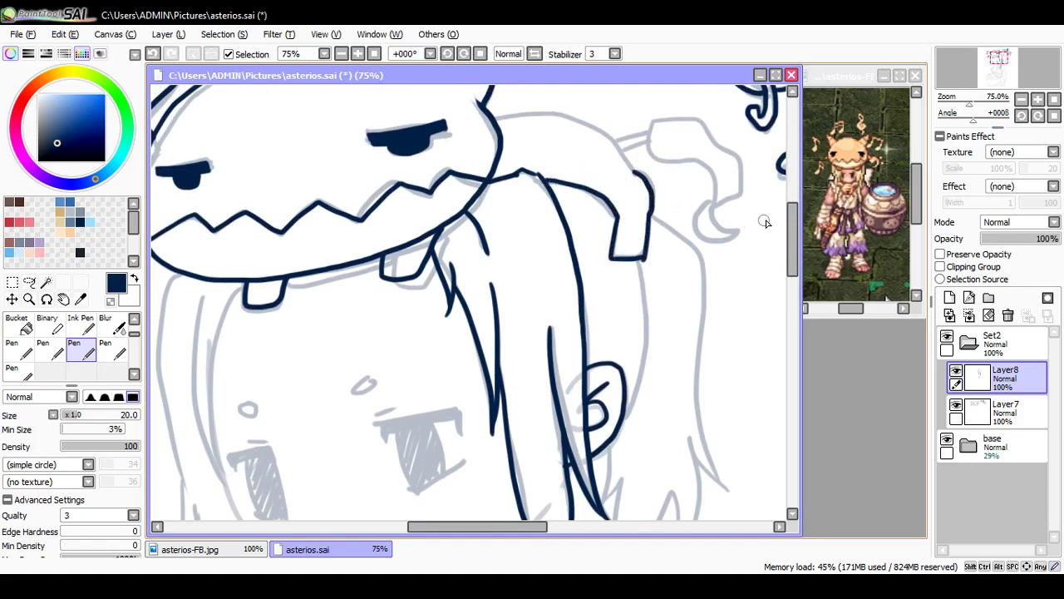
scroll(792, 221, "up", 1)
scroll(793, 220, "up", 1)
mouse_move(497, 178)
left_mouse_down()
mouse_move(574, 183)
mouse_move(645, 240)
left_mouse_up()
Step: Ink the curled piece beside the arched band with the lines joining them, and save the file
mouse_move(654, 191)
left_mouse_down()
mouse_move(650, 221)
mouse_move(715, 241)
mouse_move(697, 274)
mouse_move(727, 303)
mouse_move(712, 274)
mouse_move(737, 246)
mouse_move(716, 205)
mouse_move(696, 180)
mouse_move(649, 188)
left_mouse_up()
key("e")
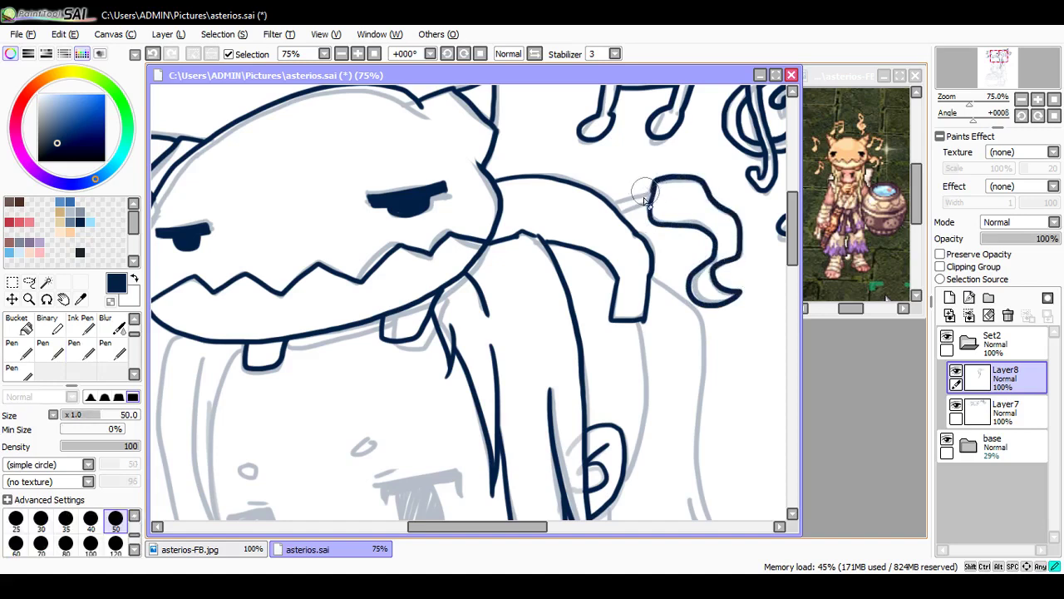
key("n")
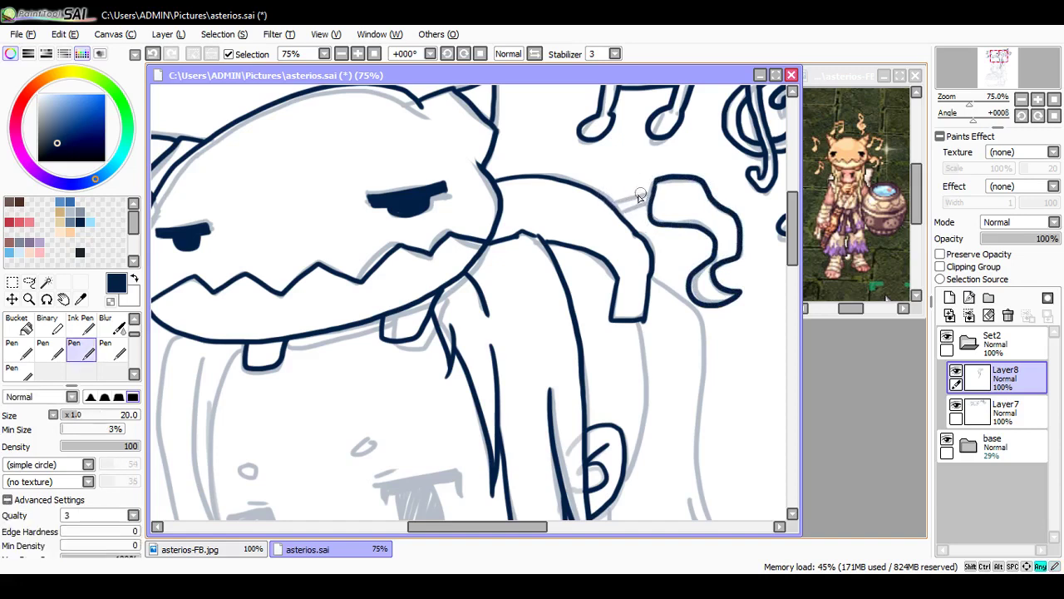
left_click_drag(612, 202, 637, 195)
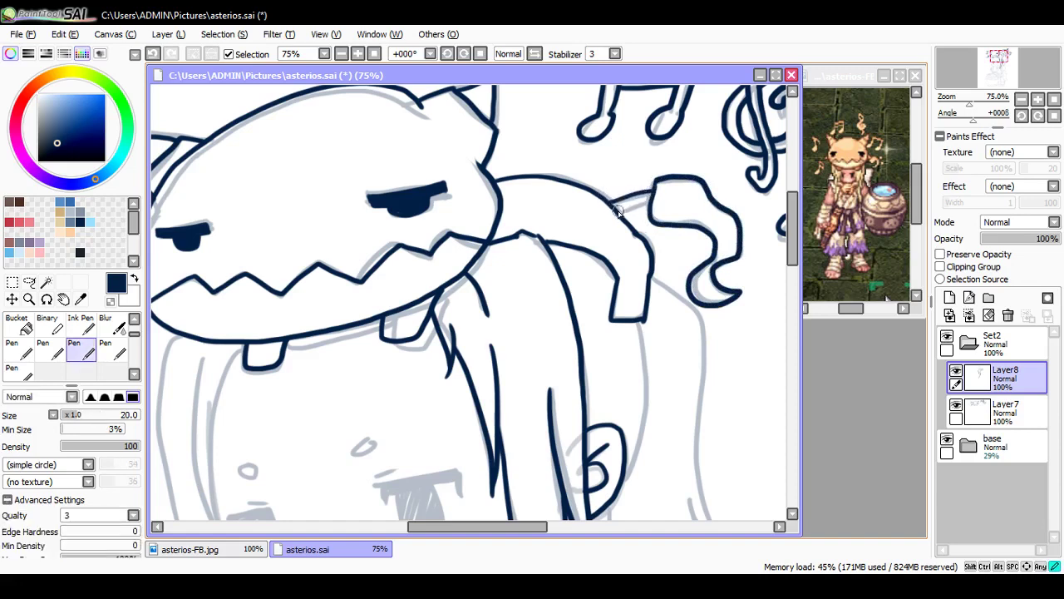
key("ctrl+s")
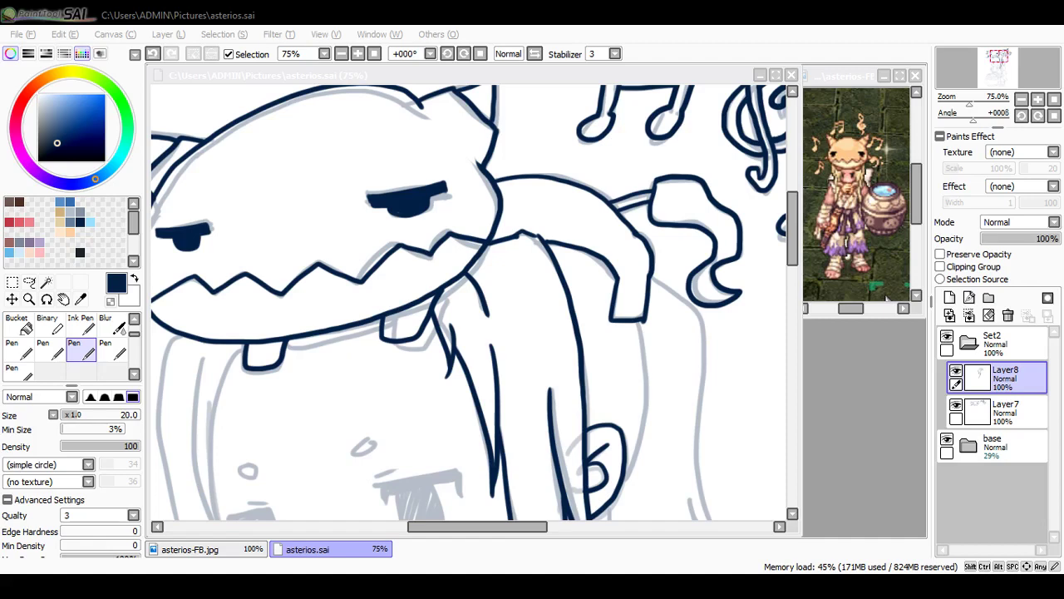
key("alt+Tab")
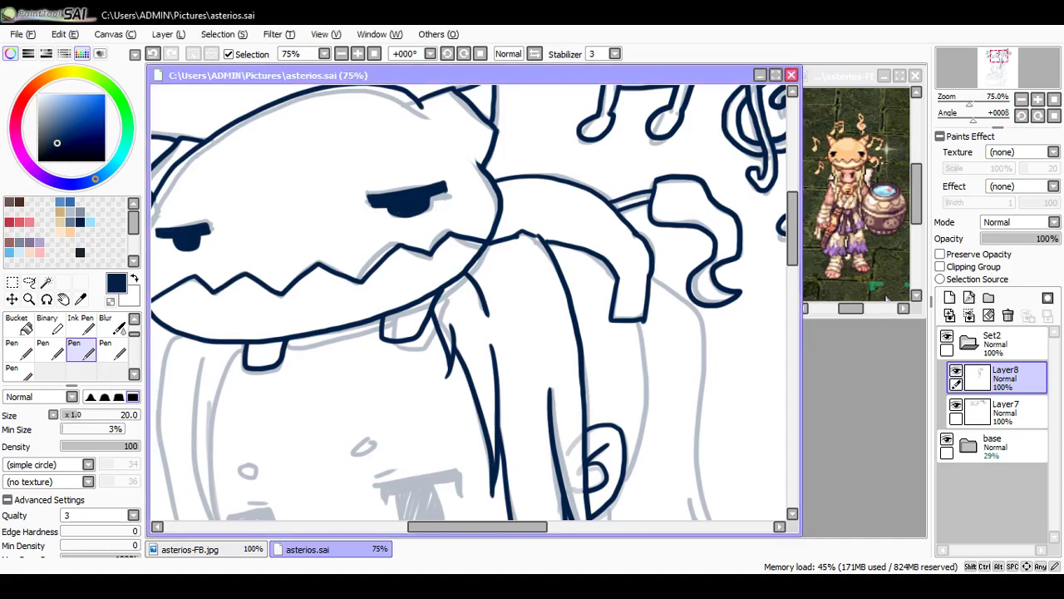
Step: Ink the back hair's inner line from the band to the ear and its long outer edge ending in a flick
scroll(791, 281, "down", 3)
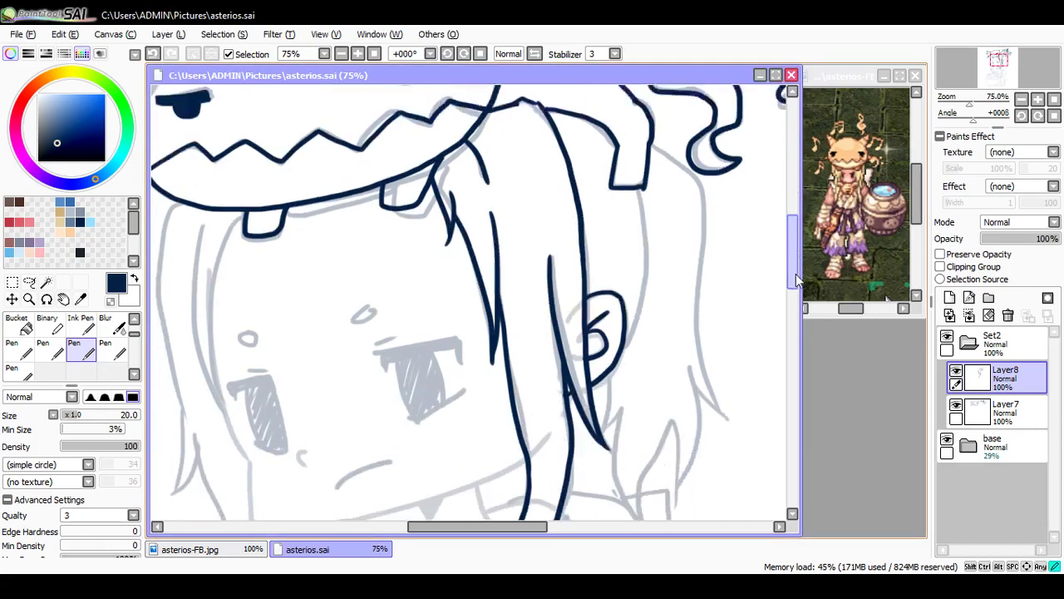
mouse_move(640, 162)
left_mouse_down()
mouse_move(644, 242)
mouse_move(639, 308)
left_mouse_up()
mouse_move(647, 108)
left_mouse_down()
mouse_move(707, 166)
mouse_move(700, 178)
left_mouse_up()
key("ctrl+z")
mouse_move(665, 125)
left_mouse_down()
mouse_move(701, 173)
mouse_move(695, 311)
mouse_move(733, 387)
left_mouse_up()
key("ctrl+z")
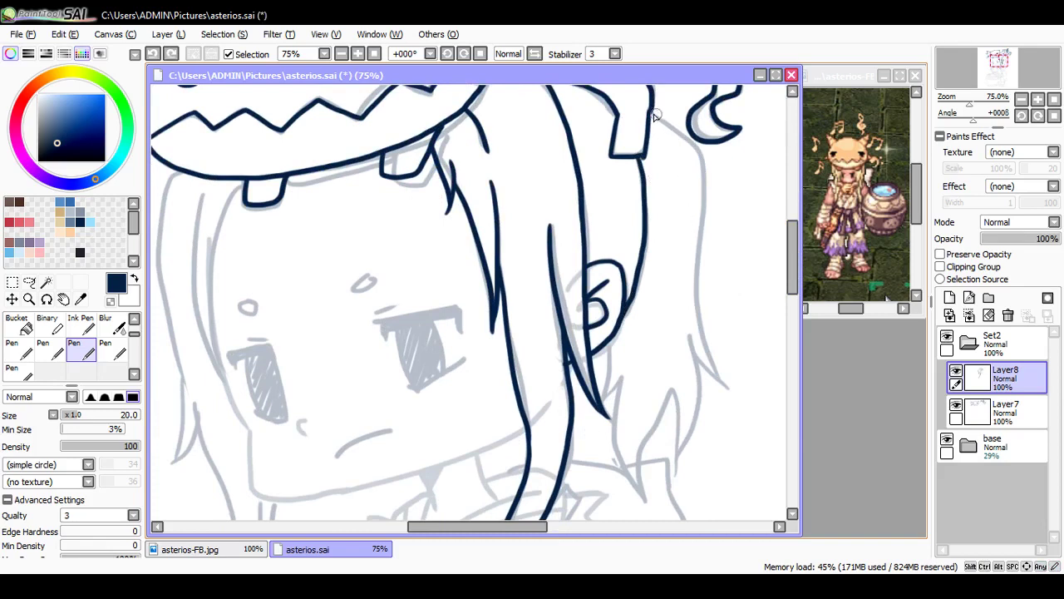
mouse_move(653, 116)
left_mouse_down()
mouse_move(695, 153)
mouse_move(705, 209)
mouse_move(699, 323)
mouse_move(739, 388)
left_mouse_up()
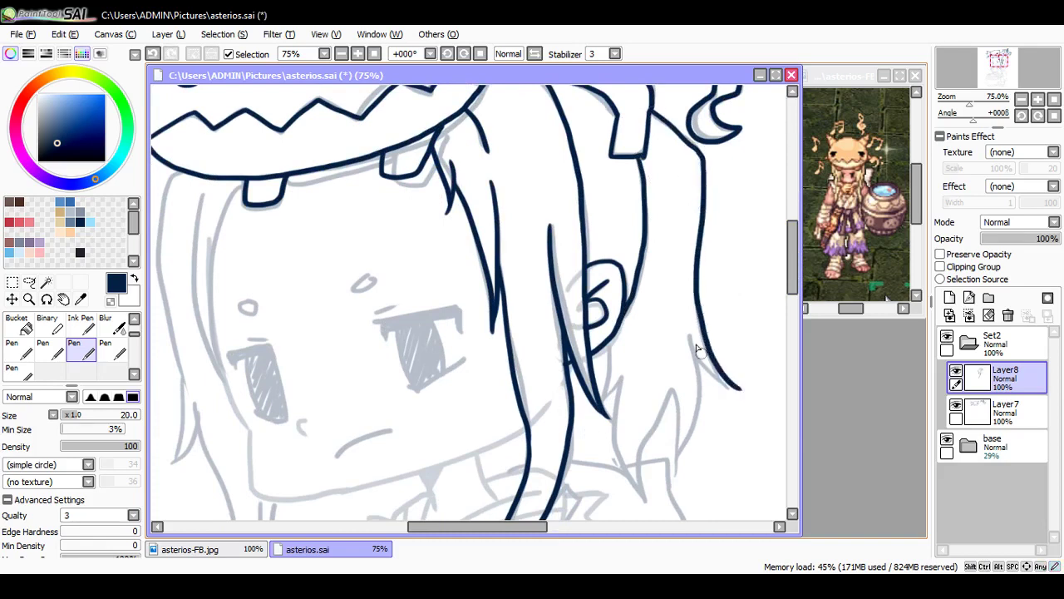
Step: Ink the jagged tips along the lower end of the back hair, from the outer flick to below the ear
mouse_move(680, 321)
left_mouse_down()
mouse_move(700, 366)
mouse_move(739, 388)
left_mouse_up()
key("ctrl+z")
mouse_move(682, 322)
left_mouse_down()
mouse_move(739, 387)
mouse_move(704, 391)
mouse_move(675, 462)
left_mouse_up()
left_click_drag(670, 391, 674, 462)
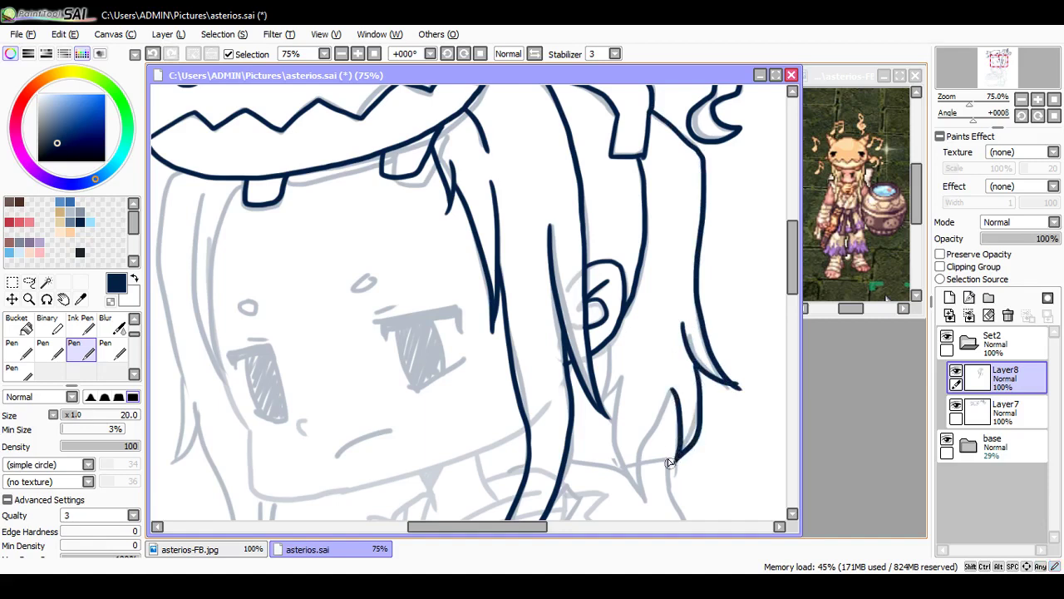
mouse_move(671, 390)
left_mouse_down()
mouse_move(633, 478)
mouse_move(645, 502)
left_mouse_up()
left_click_drag(620, 379, 643, 501)
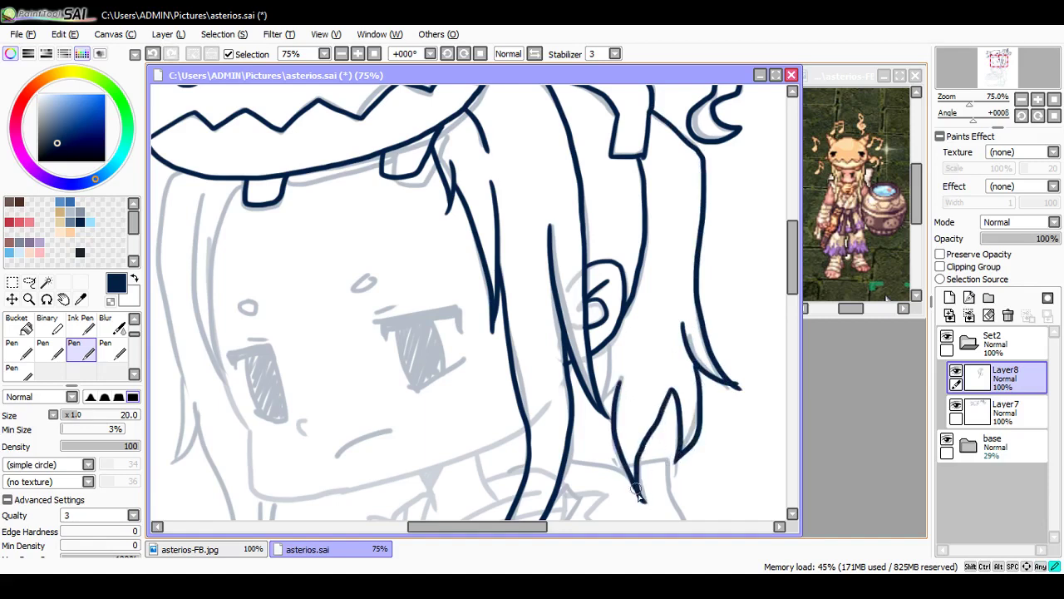
Step: Ink the strand below the ear and erase the overshooting tips of the neighbouring hair locks
mouse_move(602, 336)
left_mouse_down()
mouse_move(614, 404)
mouse_move(599, 407)
left_mouse_up()
key("e")
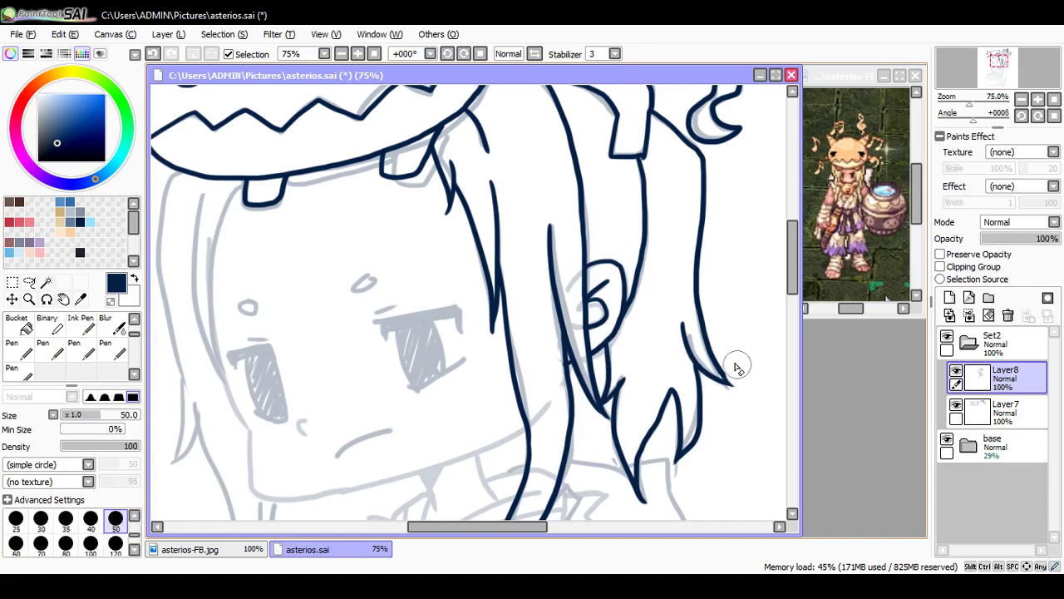
left_click_drag(734, 359, 750, 389)
mouse_move(624, 490)
left_mouse_down()
mouse_move(651, 505)
mouse_move(648, 492)
left_mouse_up()
key("ctrl+z")
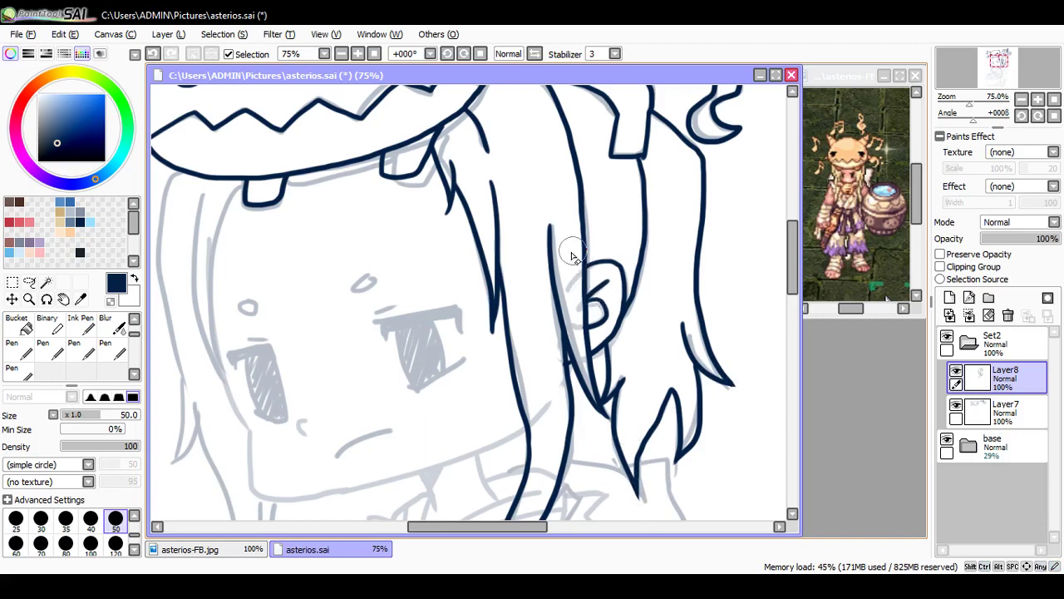
Step: Ink the inner and outer outlines of the hair lock along the left side of the face
key("n")
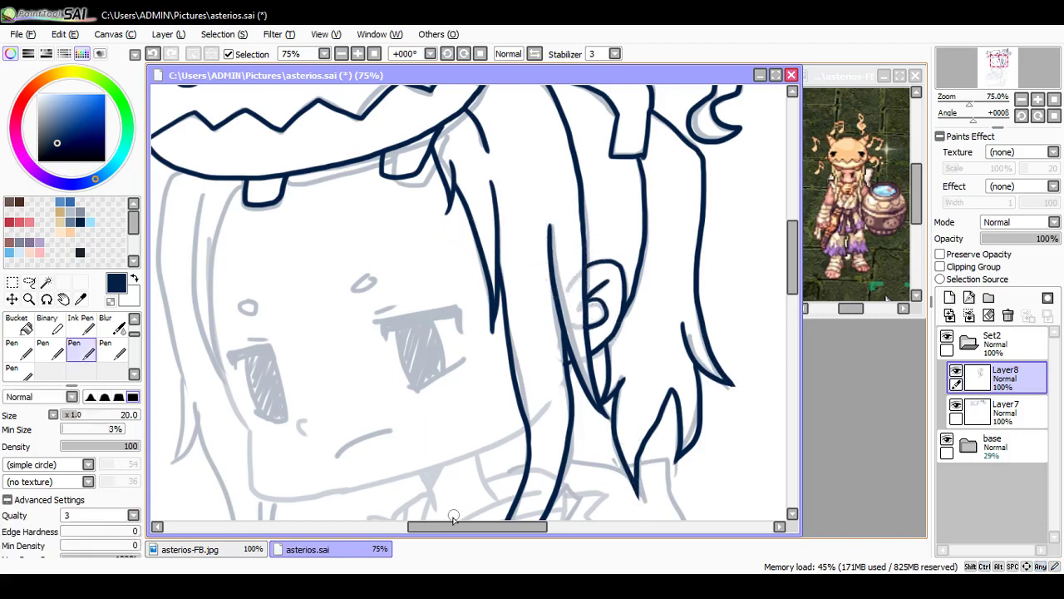
left_click_drag(453, 524, 410, 524)
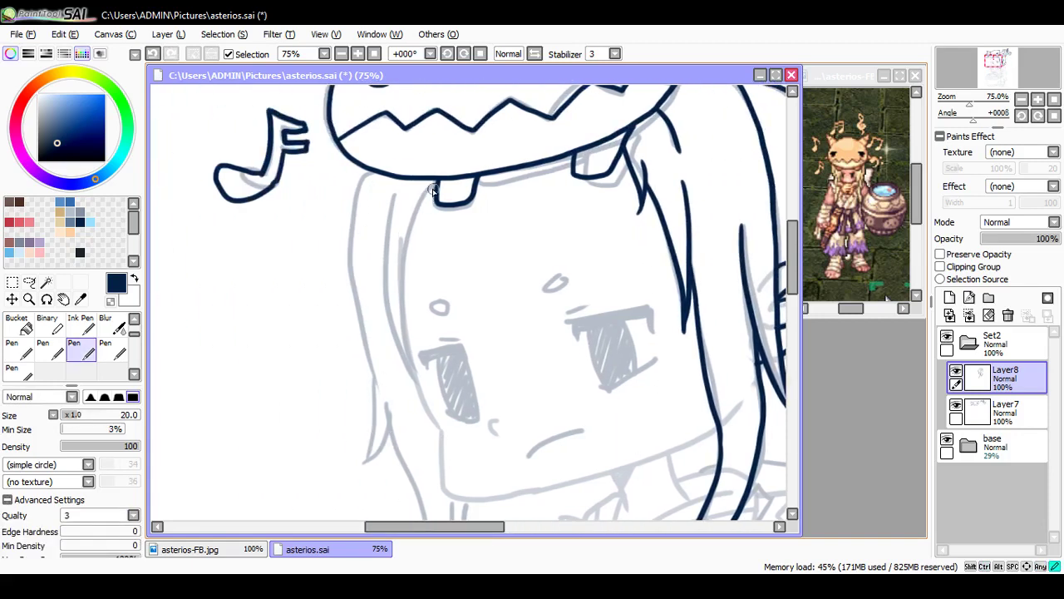
mouse_move(432, 191)
left_mouse_down()
mouse_move(397, 306)
mouse_move(423, 394)
left_mouse_up()
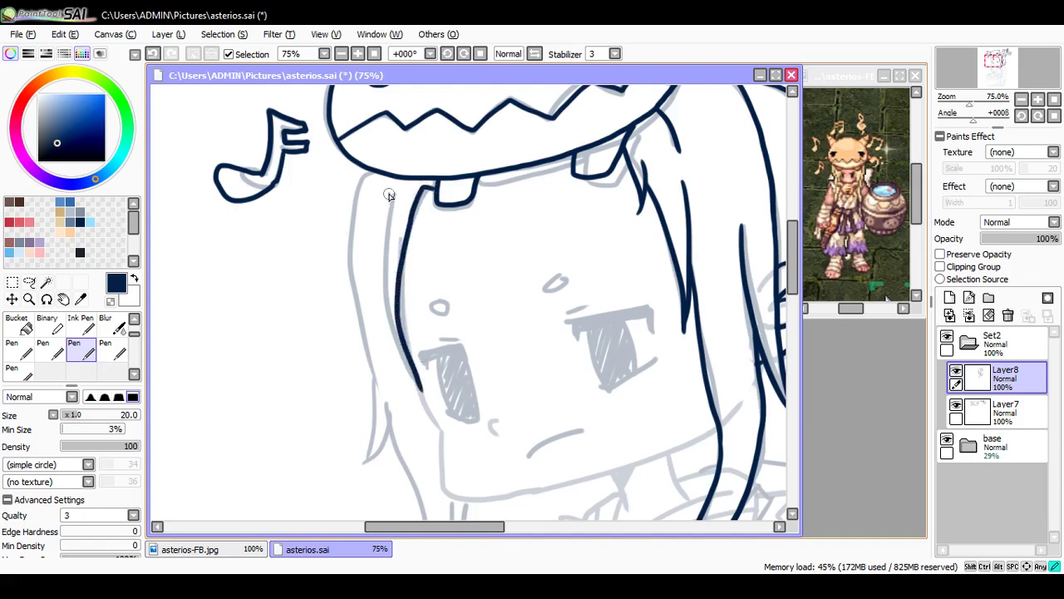
mouse_move(388, 195)
left_mouse_down()
mouse_move(380, 272)
mouse_move(390, 340)
mouse_move(418, 389)
left_mouse_up()
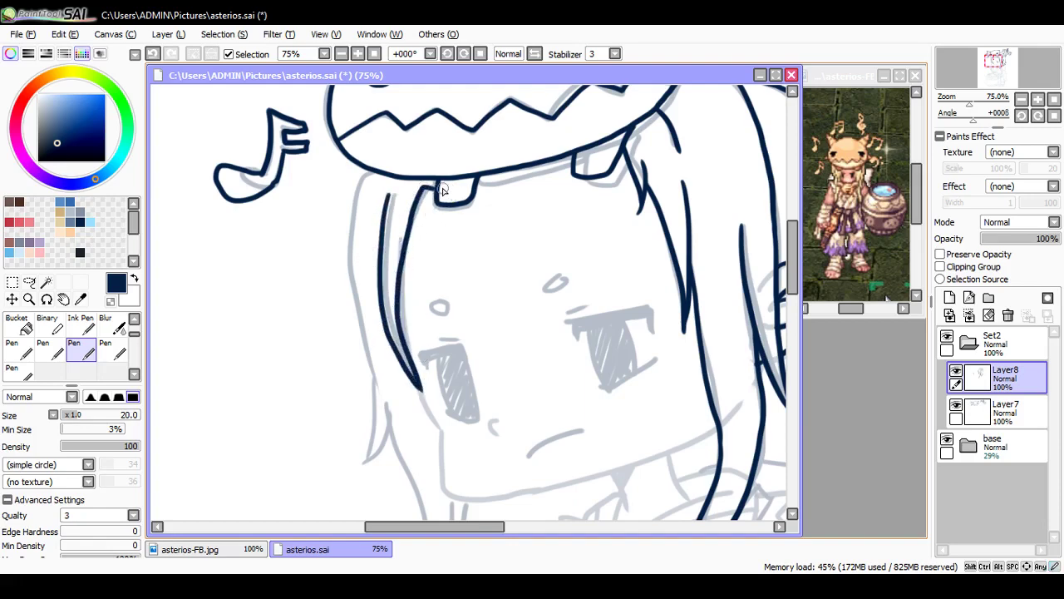
mouse_move(378, 172)
left_mouse_down()
mouse_move(357, 297)
mouse_move(374, 368)
mouse_move(386, 376)
mouse_move(364, 464)
mouse_move(388, 415)
left_mouse_up()
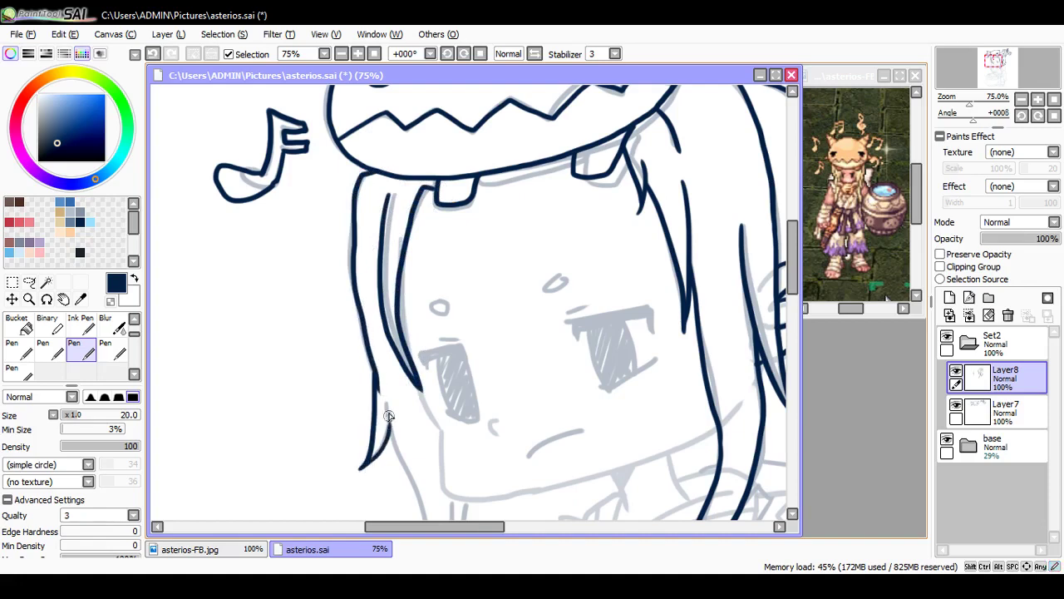
Step: Ink the lower part of the left hair lock down to its pointed end below the jaw and save the drawing
left_click_drag(793, 280, 760, 307)
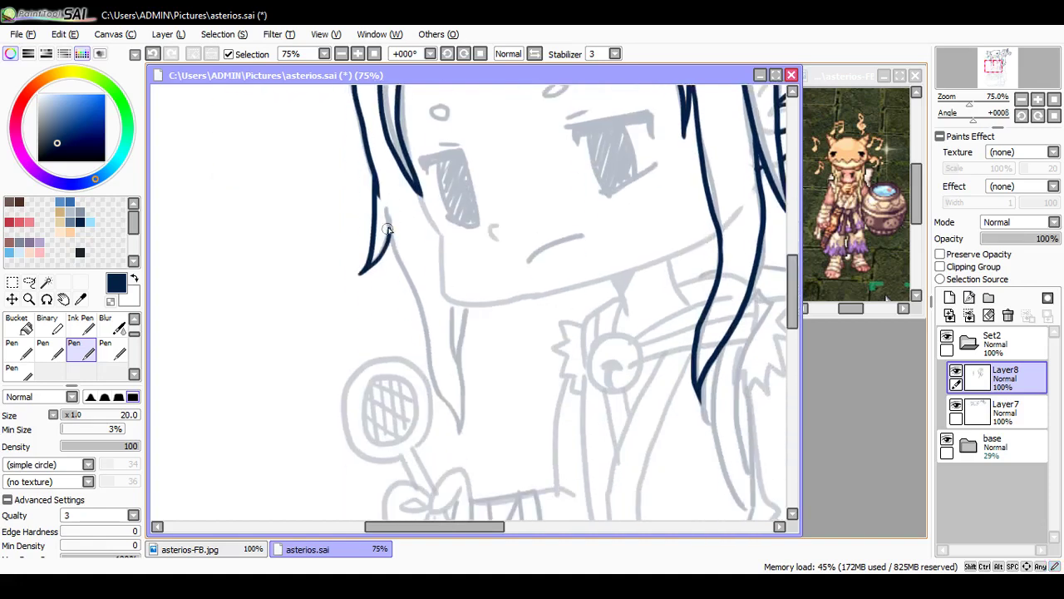
mouse_move(388, 206)
left_mouse_down()
mouse_move(435, 387)
mouse_move(459, 426)
left_mouse_up()
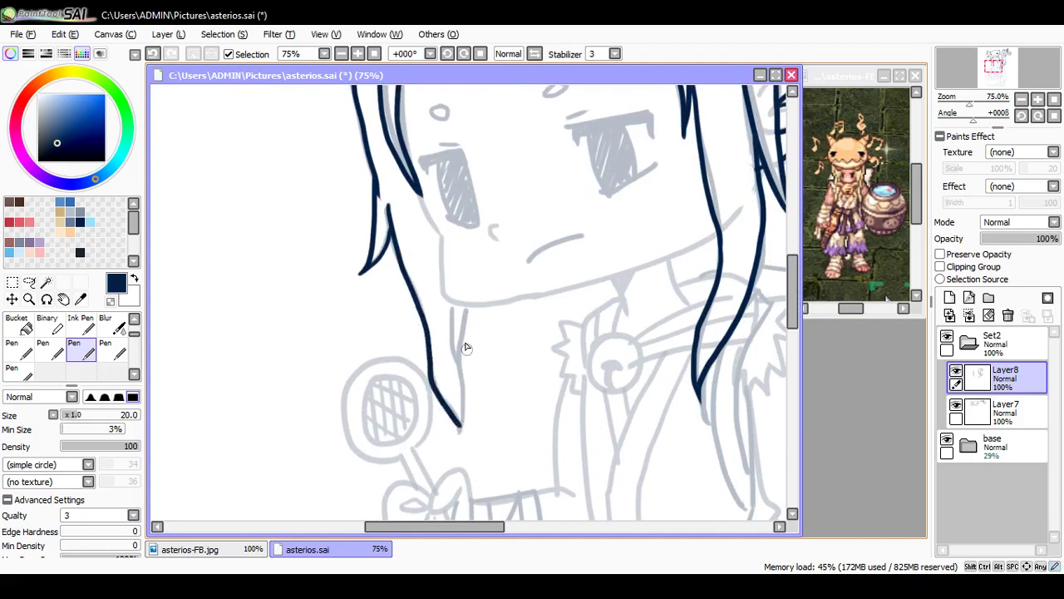
left_click_drag(454, 306, 462, 434)
key("ctrl+z")
mouse_move(455, 319)
left_mouse_down()
mouse_move(456, 407)
mouse_move(464, 434)
left_mouse_up()
key("ctrl+z")
left_click_drag(453, 308, 466, 429)
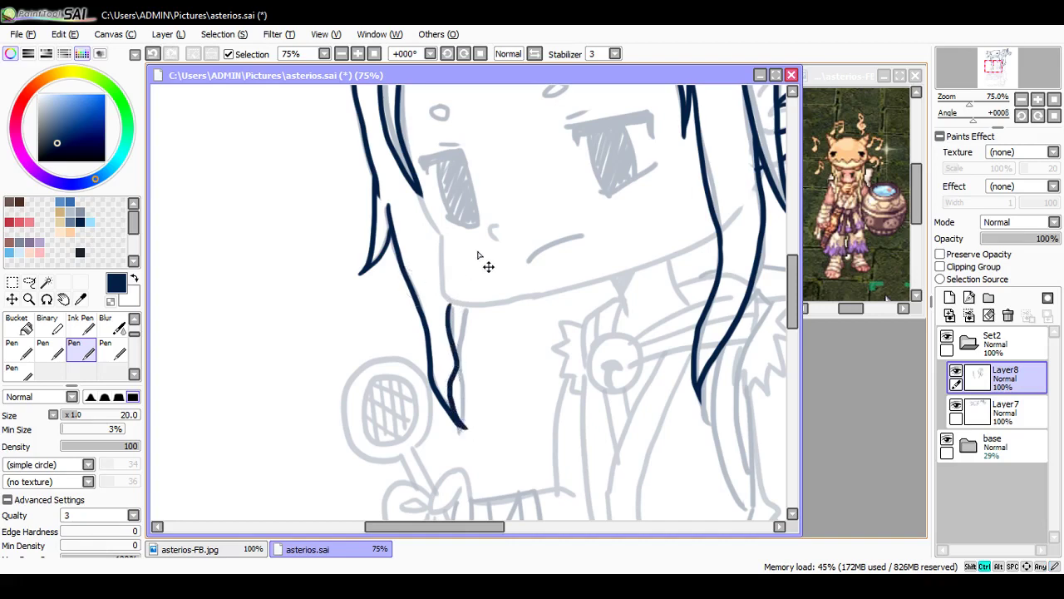
key("ctrl+s")
Step: Ink the face outline from the left cheek along the jaw, and the bell with its loop below the chin
scroll(420, 285, "up", 3)
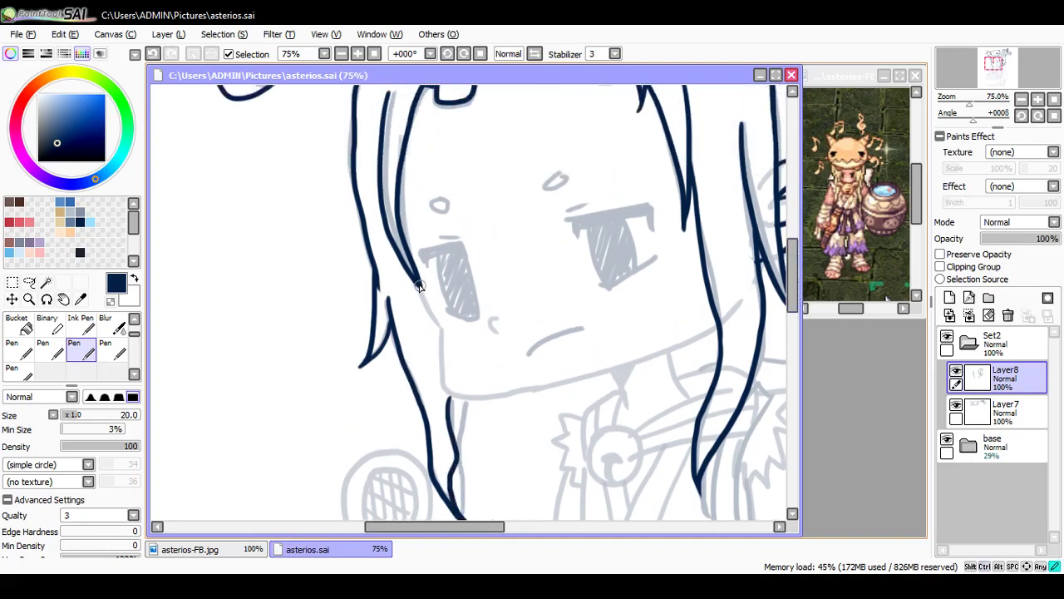
mouse_move(418, 285)
left_mouse_down()
mouse_move(443, 329)
mouse_move(442, 379)
mouse_move(497, 391)
mouse_move(647, 360)
mouse_move(719, 320)
left_mouse_up()
mouse_move(602, 428)
left_mouse_down()
mouse_move(639, 444)
mouse_move(637, 466)
mouse_move(618, 483)
mouse_move(595, 478)
mouse_move(588, 452)
mouse_move(597, 434)
mouse_move(619, 436)
mouse_move(604, 456)
mouse_move(613, 481)
left_mouse_up()
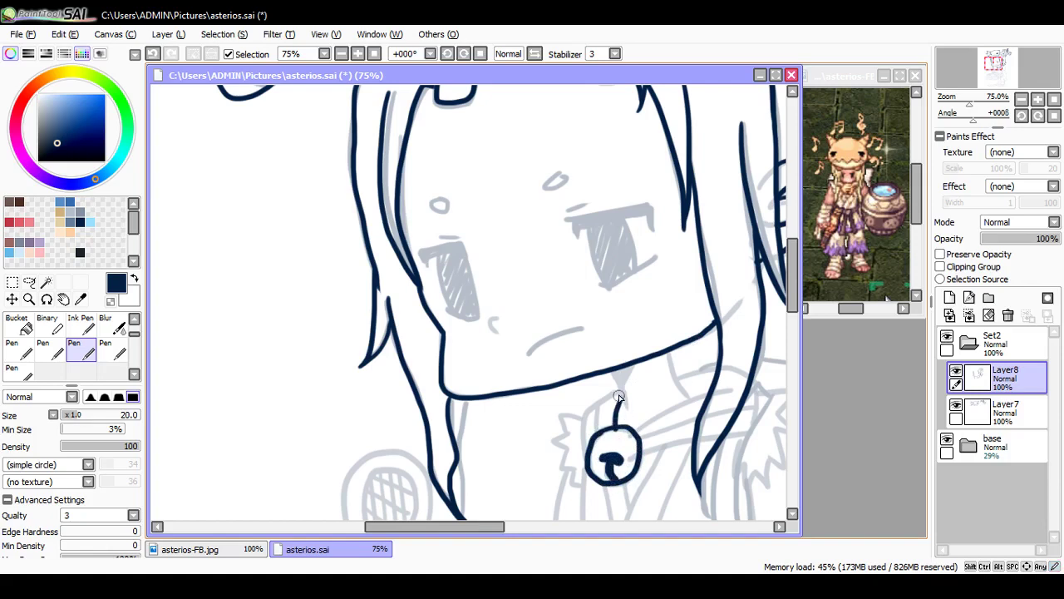
key("ctrl+z")
mouse_move(619, 396)
left_mouse_down()
mouse_move(615, 426)
mouse_move(621, 392)
mouse_move(590, 410)
mouse_move(588, 452)
left_mouse_up()
Step: Ink the collar's upper edge on both sides of the bell and the neck and shoulder lines under the jaw
mouse_move(600, 407)
left_mouse_down()
mouse_move(598, 431)
mouse_move(602, 405)
mouse_move(601, 424)
mouse_move(708, 389)
left_mouse_up()
left_click_drag(668, 351, 683, 395)
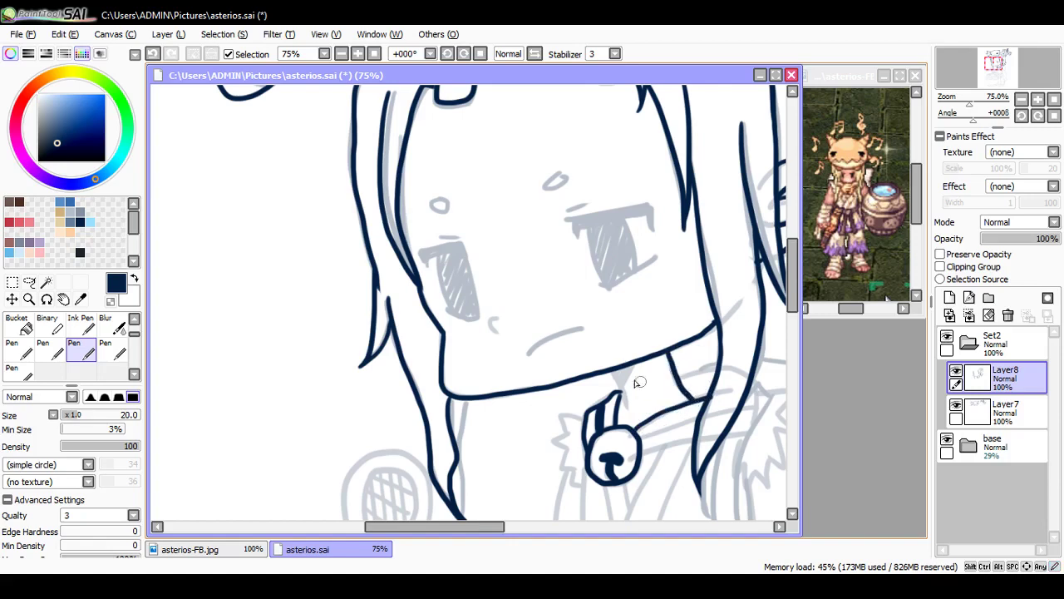
left_click_drag(615, 369, 626, 402)
left_click_drag(679, 378, 710, 387)
left_click_drag(647, 434, 696, 426)
left_click_drag(638, 441, 692, 426)
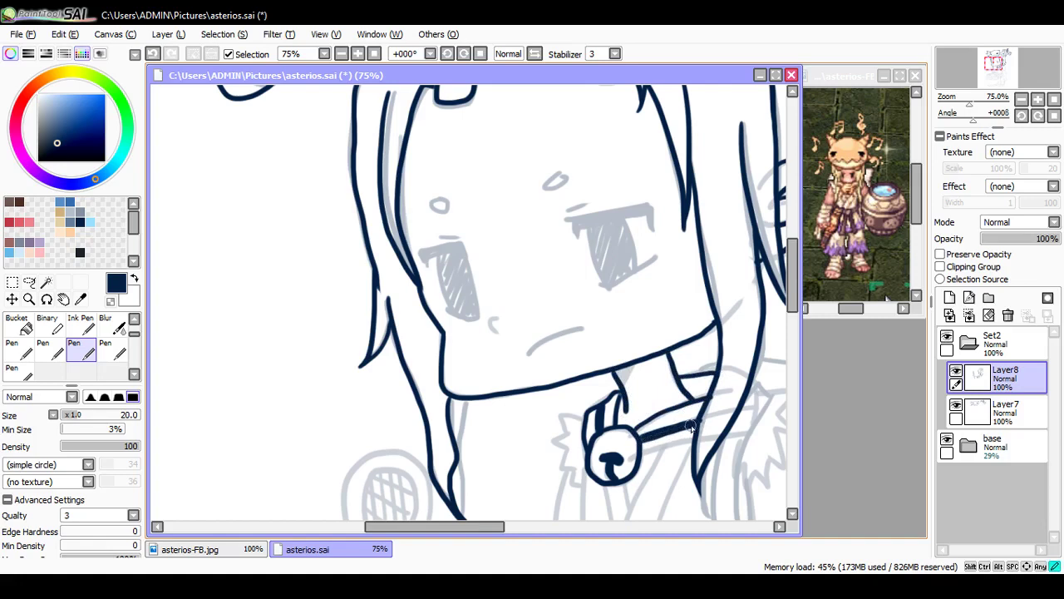
left_click_drag(638, 454, 707, 431)
key("e")
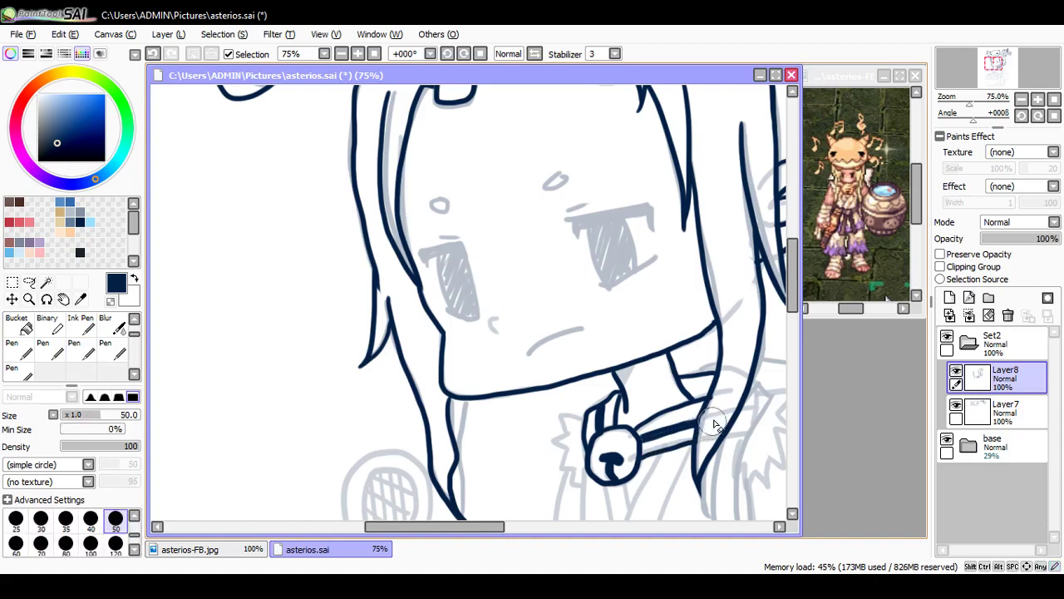
key("ctrl+z")
key("ctrl+z")
key("ctrl+z")
key("ctrl+z")
key("ctrl+z")
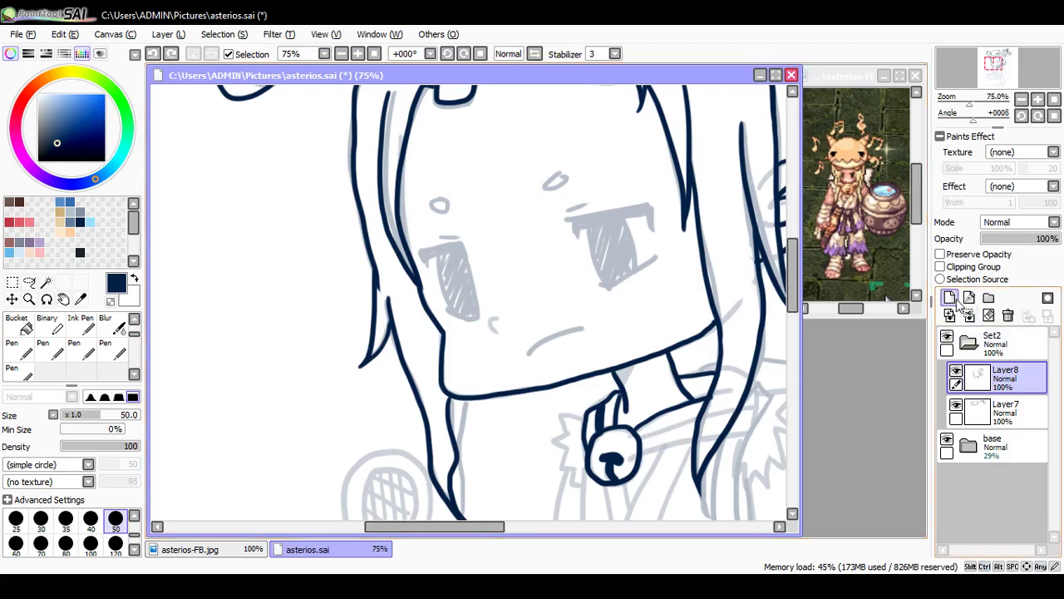
Step: Add a new layer above Layer8 and ink the collar's dark stripe and lower edge from the bell to the hair
left_click(951, 298)
key("n")
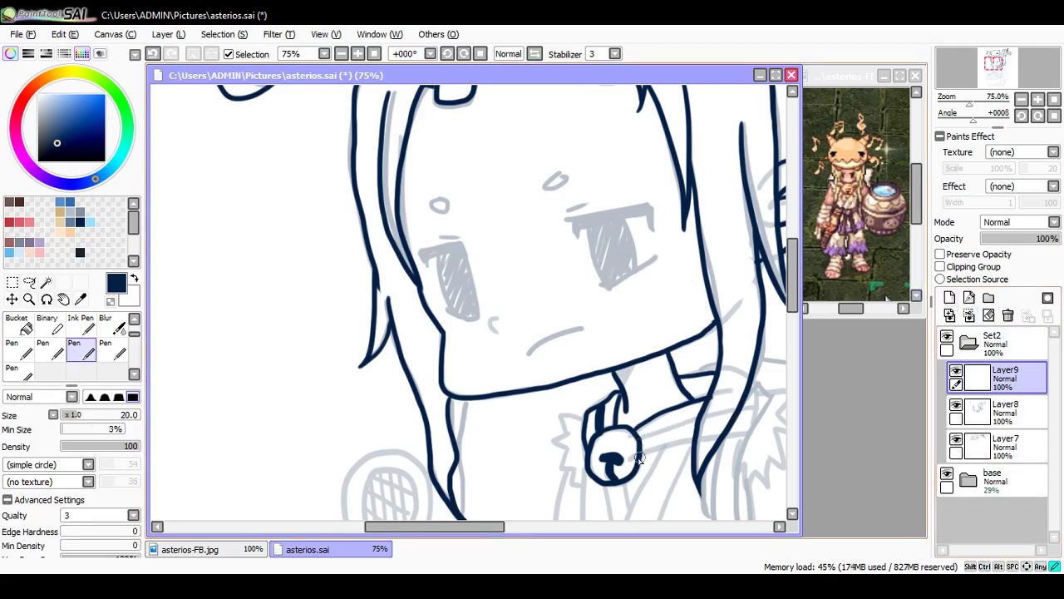
mouse_move(638, 457)
left_mouse_down()
mouse_move(690, 443)
mouse_move(644, 438)
mouse_move(697, 419)
left_mouse_up()
mouse_move(642, 444)
left_mouse_down()
mouse_move(691, 427)
mouse_move(644, 443)
left_mouse_up()
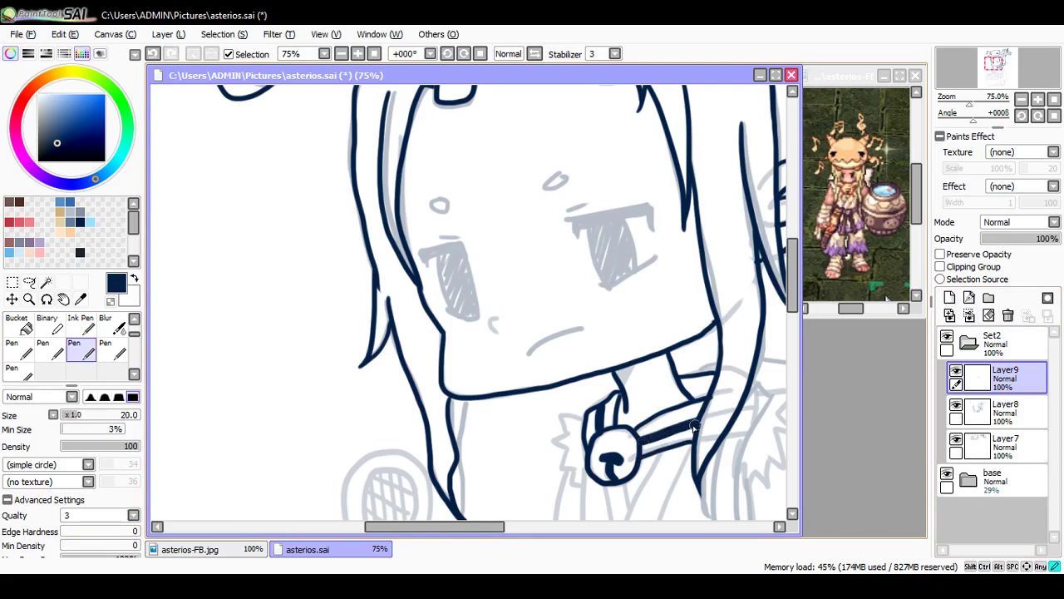
Step: Ink the inner line of the right-hand arm from below the fur trim down to the wrist wrapping
left_click_drag(497, 525, 566, 514)
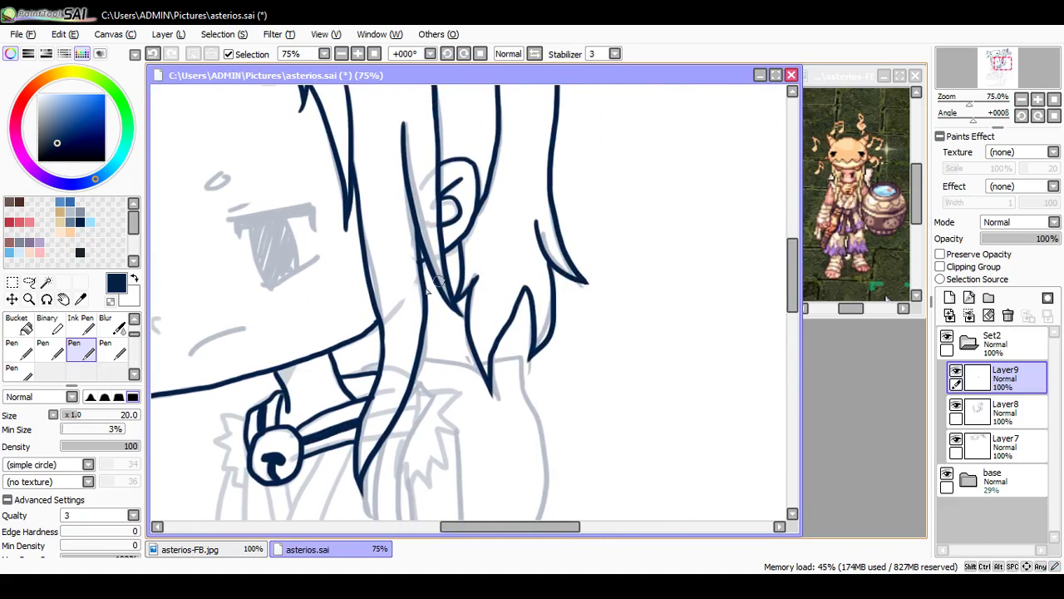
scroll(750, 320, "down", 5)
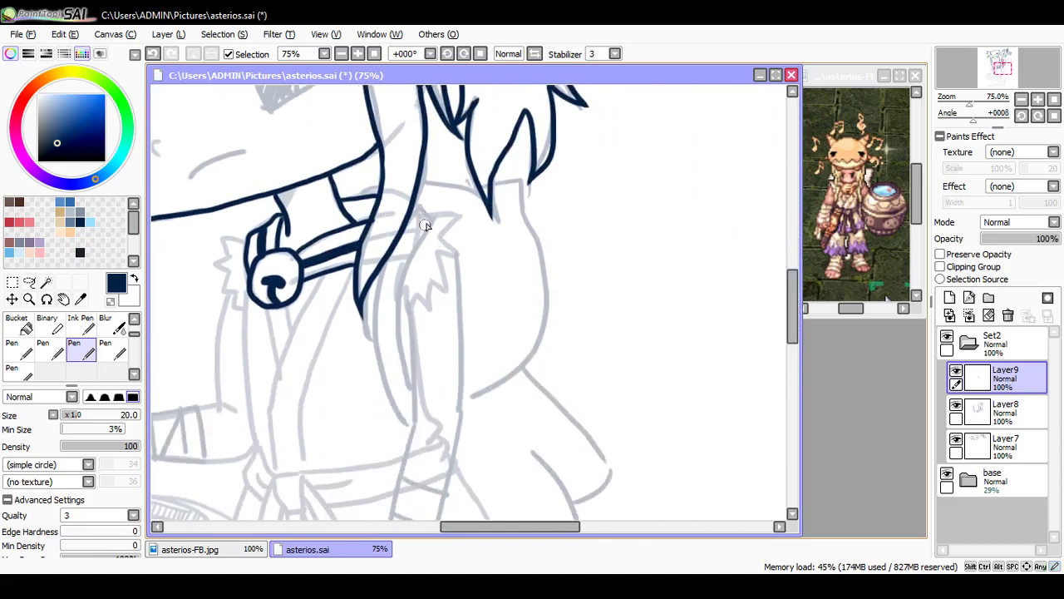
mouse_move(428, 218)
left_mouse_down()
mouse_move(404, 309)
mouse_move(418, 388)
left_mouse_up()
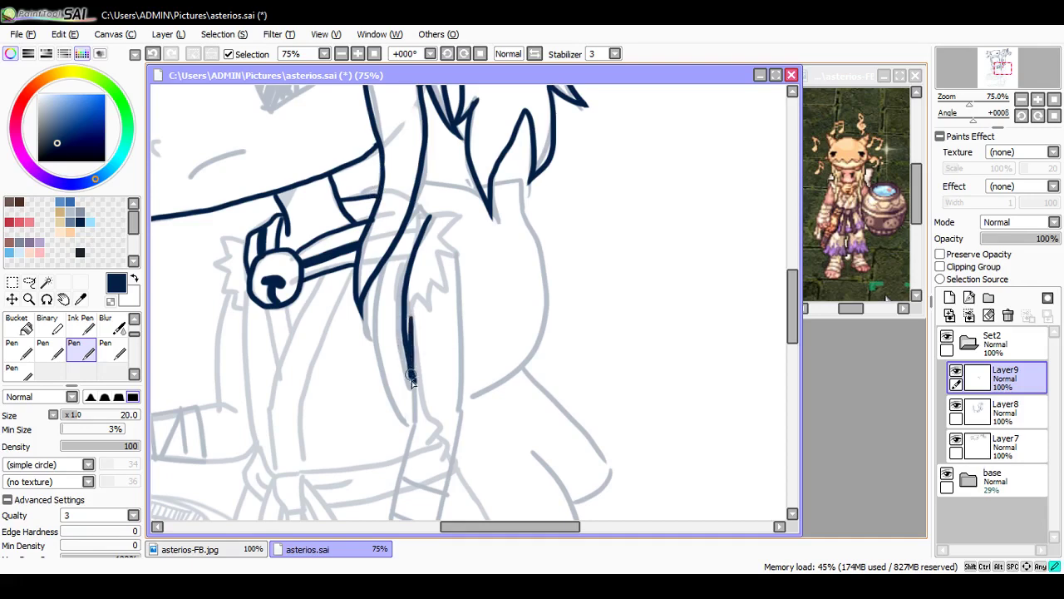
key("ctrl+z")
left_click_drag(410, 320, 401, 484)
left_click_drag(459, 419, 449, 492)
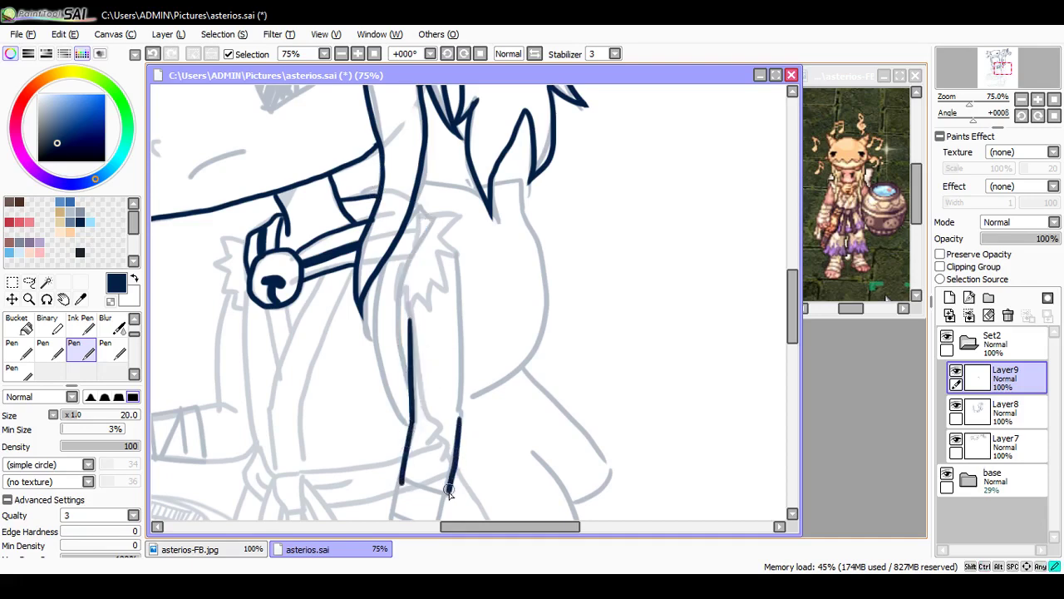
mouse_move(434, 220)
left_mouse_down()
mouse_move(462, 253)
mouse_move(438, 263)
mouse_move(451, 238)
mouse_move(457, 261)
mouse_move(438, 256)
mouse_move(445, 290)
mouse_move(404, 296)
mouse_move(408, 322)
mouse_move(426, 290)
left_mouse_up()
key("ctrl+z")
left_click_drag(461, 260, 461, 426)
key("ctrl+z")
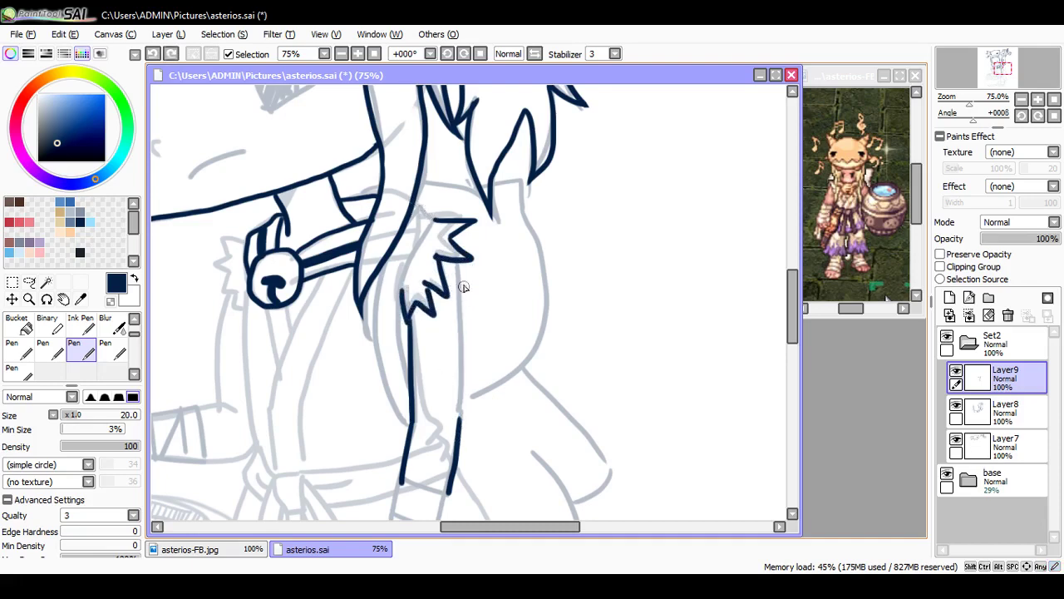
left_click_drag(459, 261, 456, 333)
key("ctrl+z")
left_click_drag(458, 263, 463, 418)
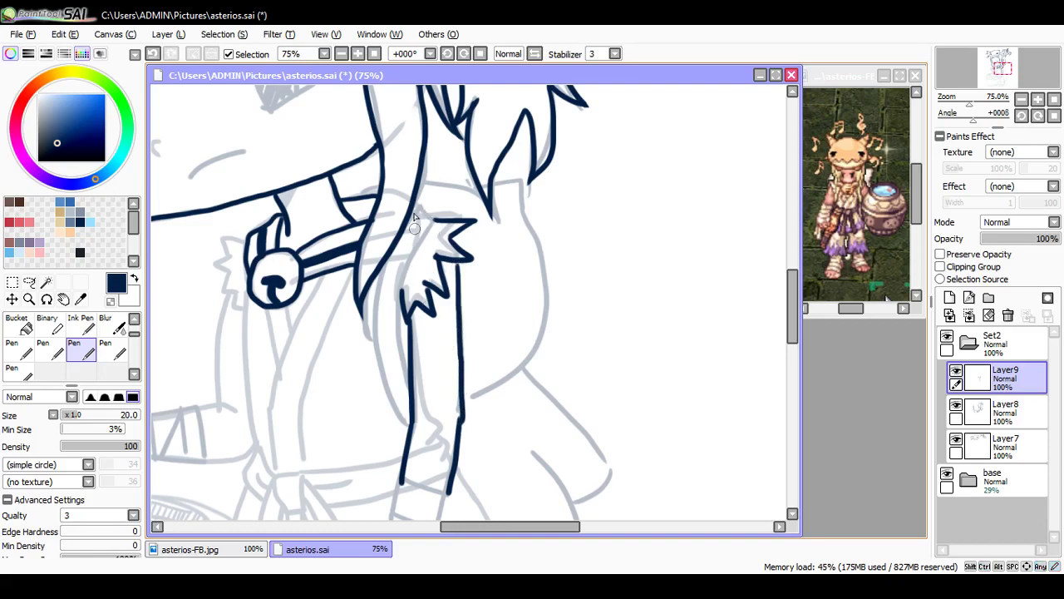
key("ctrl+z")
left_click_drag(459, 261, 463, 424)
key("ctrl+z")
key("ctrl+z")
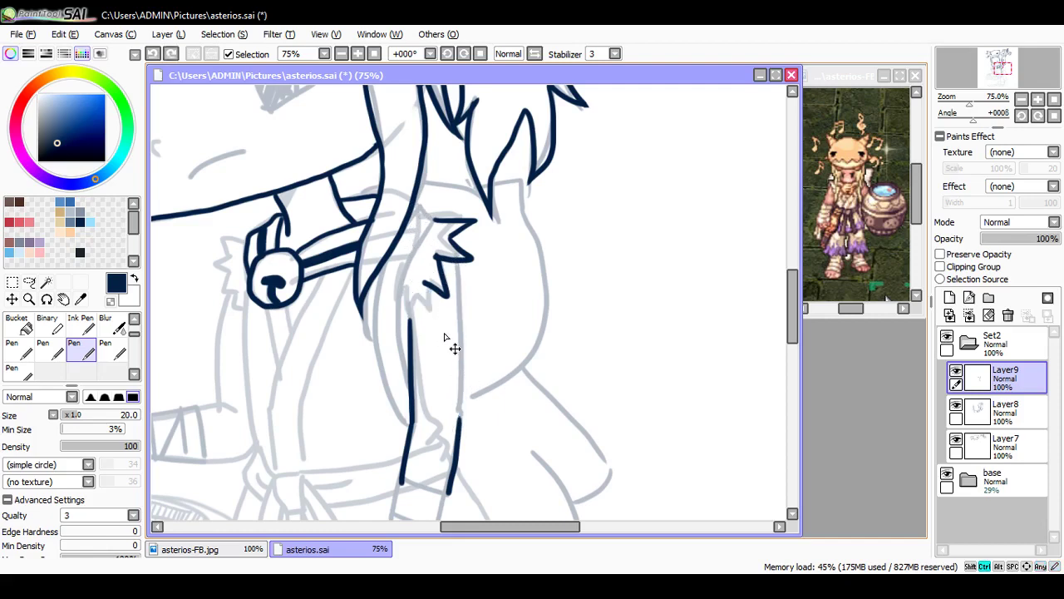
key("ctrl+z")
key("ctrl+z")
key("ctrl+z")
key("ctrl+z")
Step: Ink the arm's outer line down to the wrist wrapping and the jagged fur trim at the shoulder
left_click_drag(455, 254, 457, 439)
left_click_drag(446, 485, 444, 497)
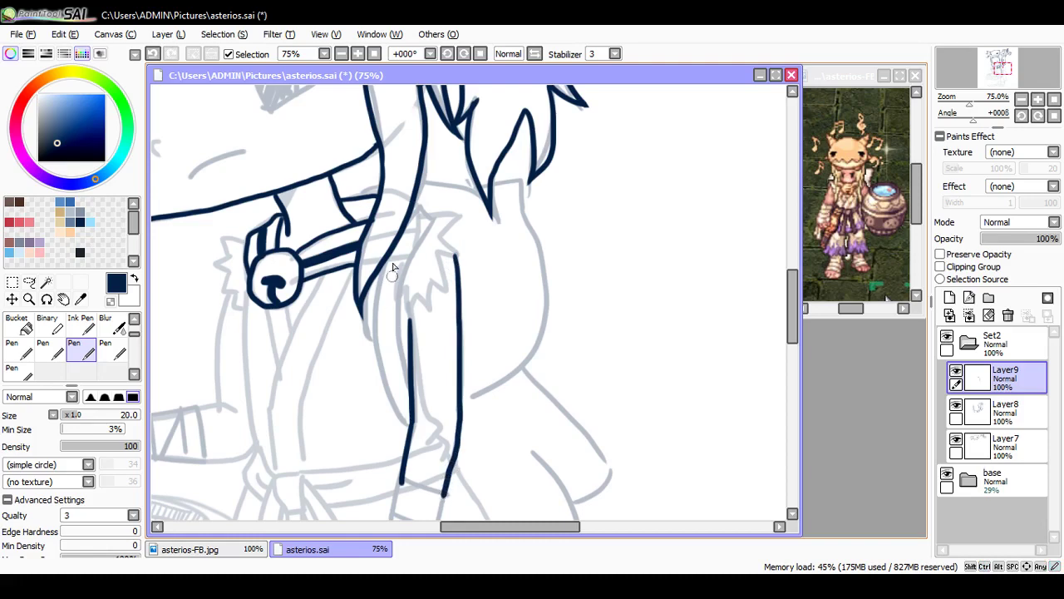
mouse_move(402, 289)
left_mouse_down()
mouse_move(415, 316)
mouse_move(441, 280)
mouse_move(437, 221)
mouse_move(458, 241)
mouse_move(449, 260)
left_mouse_up()
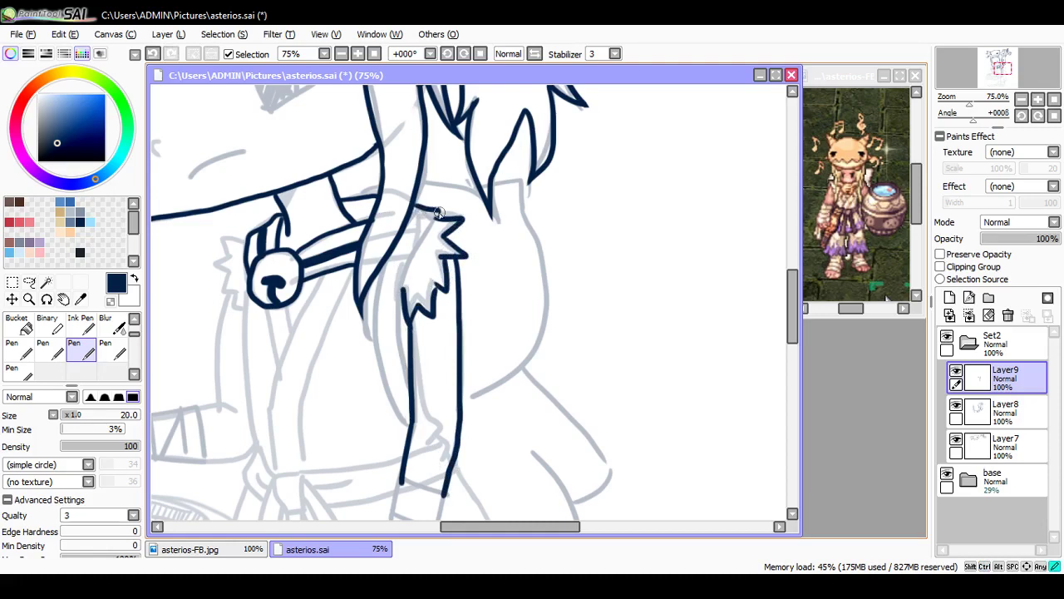
Step: Ink the hair strands hanging beside the arm and the large rounded outline behind the shoulder
mouse_move(438, 214)
left_mouse_down()
mouse_move(406, 278)
mouse_move(399, 345)
mouse_move(412, 381)
left_mouse_up()
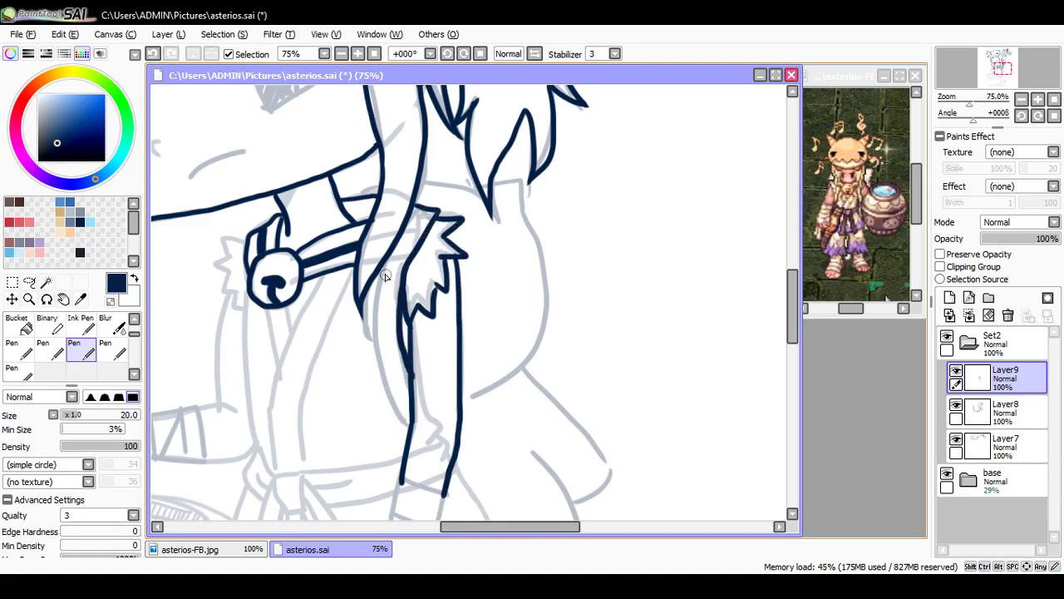
mouse_move(384, 276)
left_mouse_down()
mouse_move(376, 298)
mouse_move(406, 421)
left_mouse_up()
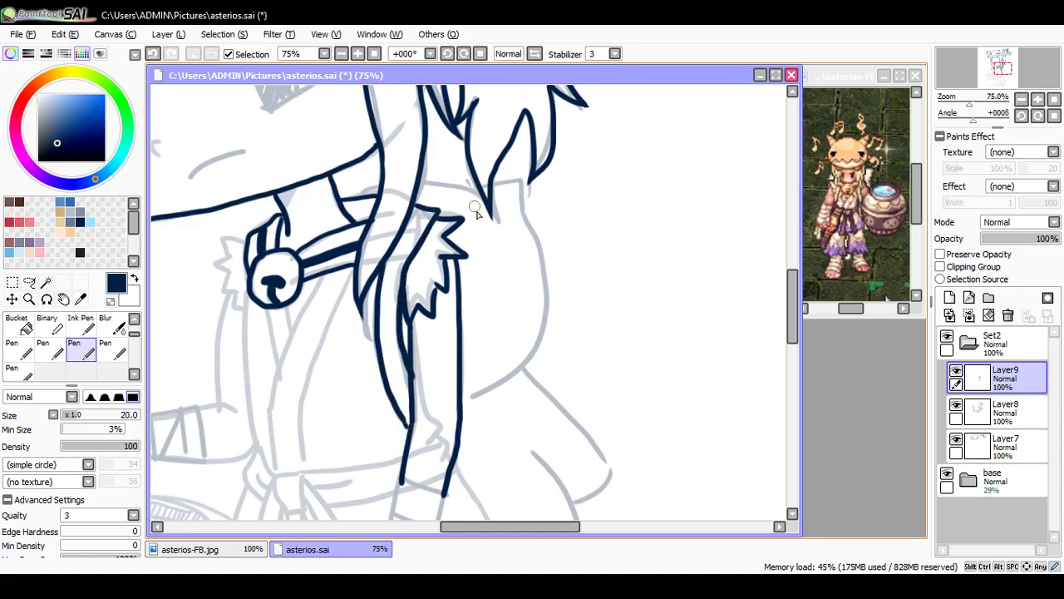
mouse_move(423, 188)
left_mouse_down()
mouse_move(489, 199)
mouse_move(522, 192)
mouse_move(542, 263)
mouse_move(546, 307)
mouse_move(528, 357)
mouse_move(466, 396)
left_mouse_up()
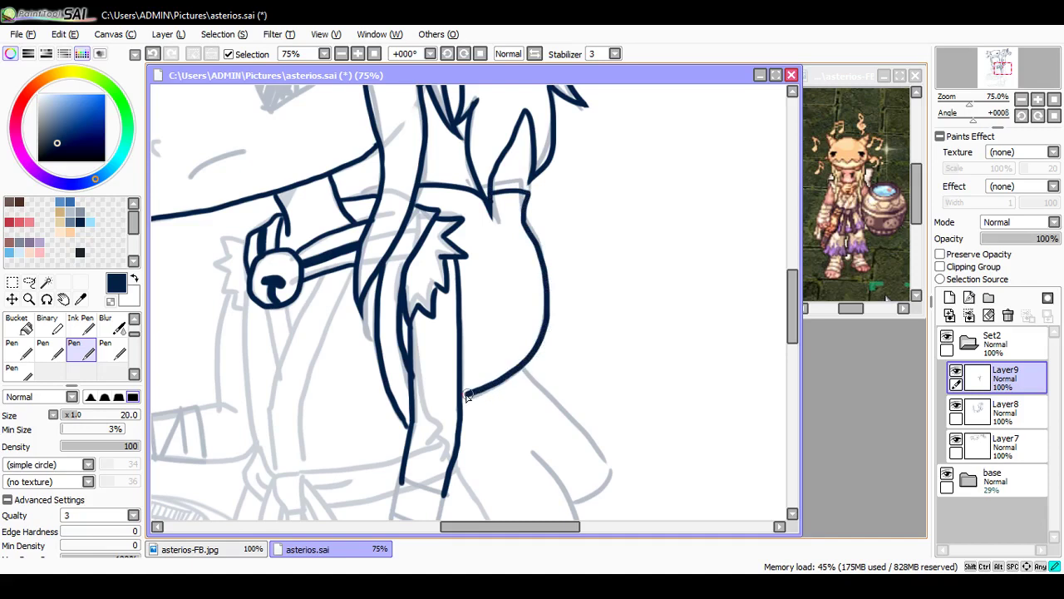
Step: Ink the hanging costume body behind the character, with its curved back, lower limb and pointed upper limb
scroll(782, 321, "down", 4)
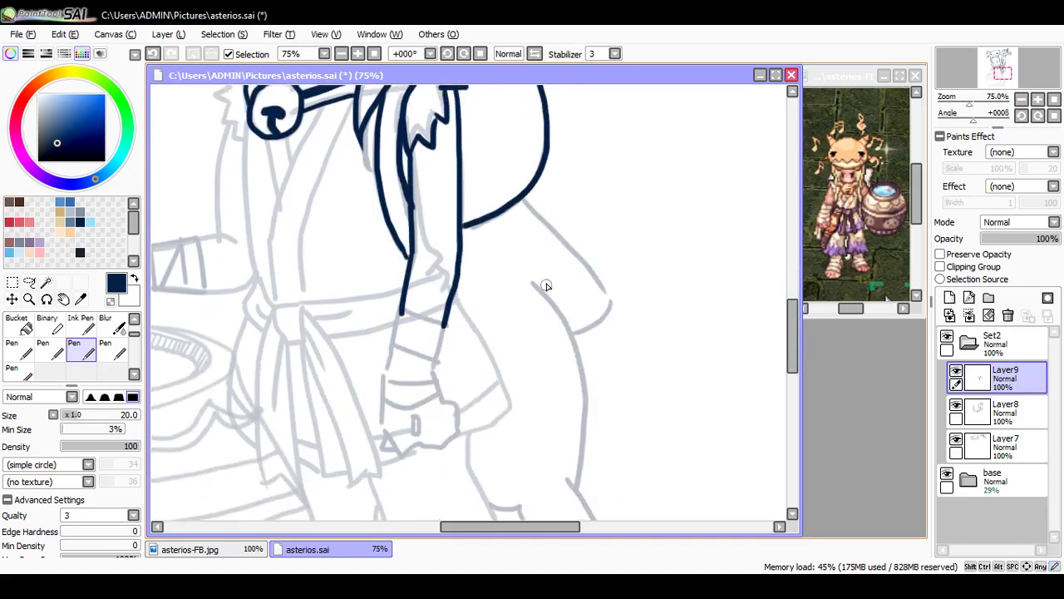
scroll(778, 320, "down", 3)
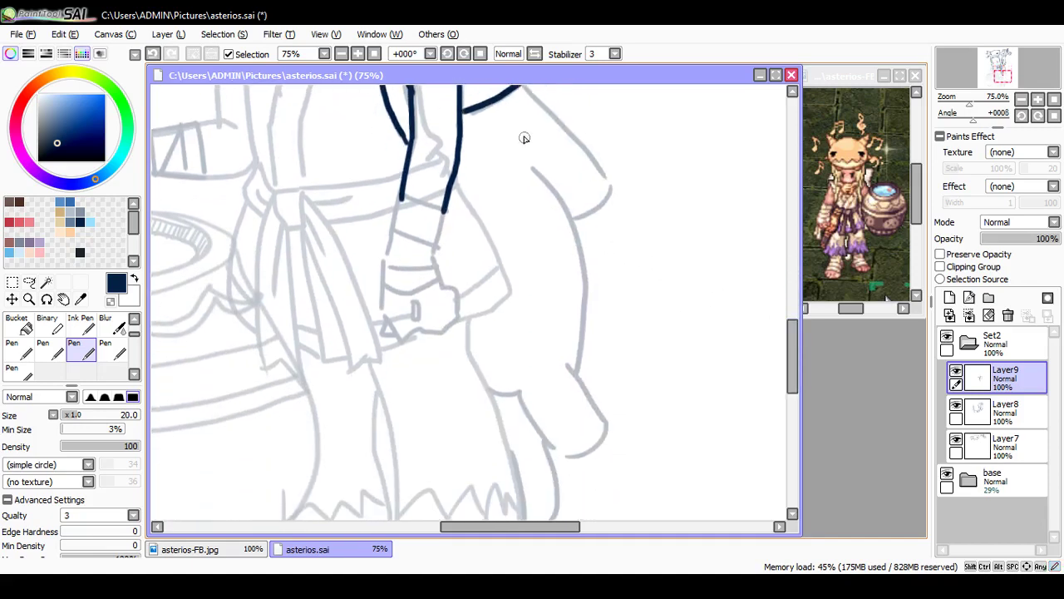
mouse_move(517, 131)
left_mouse_down()
mouse_move(572, 196)
mouse_move(596, 280)
mouse_move(577, 371)
mouse_move(609, 426)
mouse_move(590, 449)
mouse_move(554, 458)
left_mouse_up()
left_click_drag(520, 394, 553, 460)
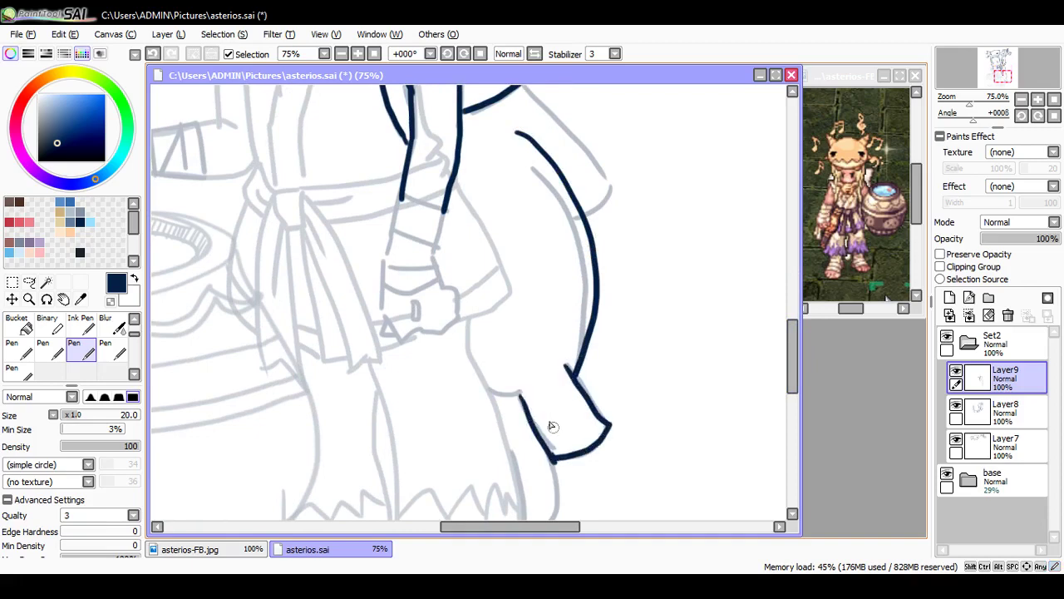
left_click_drag(493, 396, 521, 392)
left_click_drag(792, 350, 792, 328)
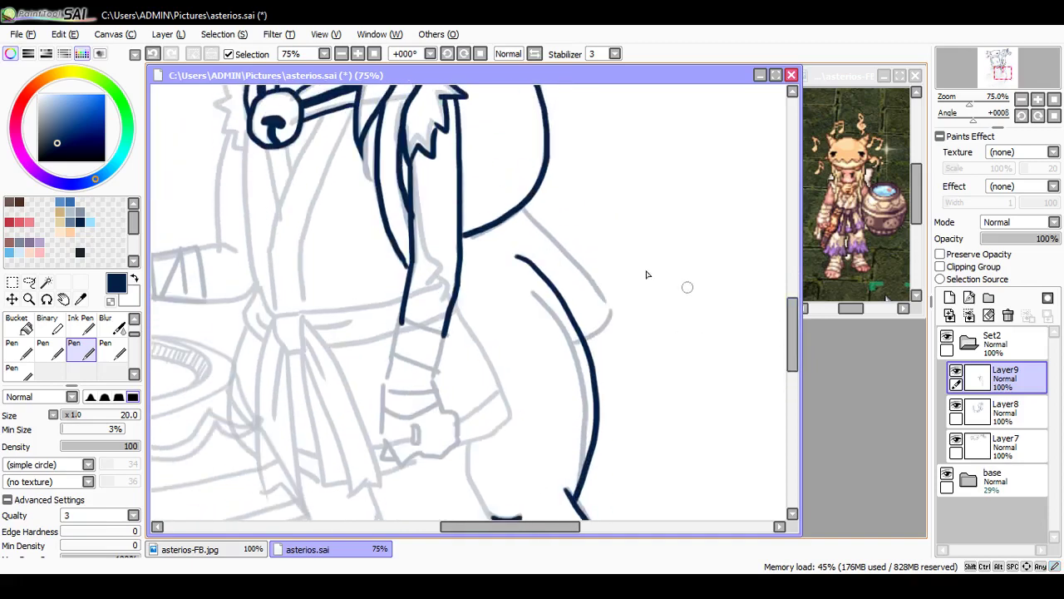
mouse_move(519, 208)
left_mouse_down()
mouse_move(624, 299)
mouse_move(628, 308)
mouse_move(587, 339)
left_mouse_up()
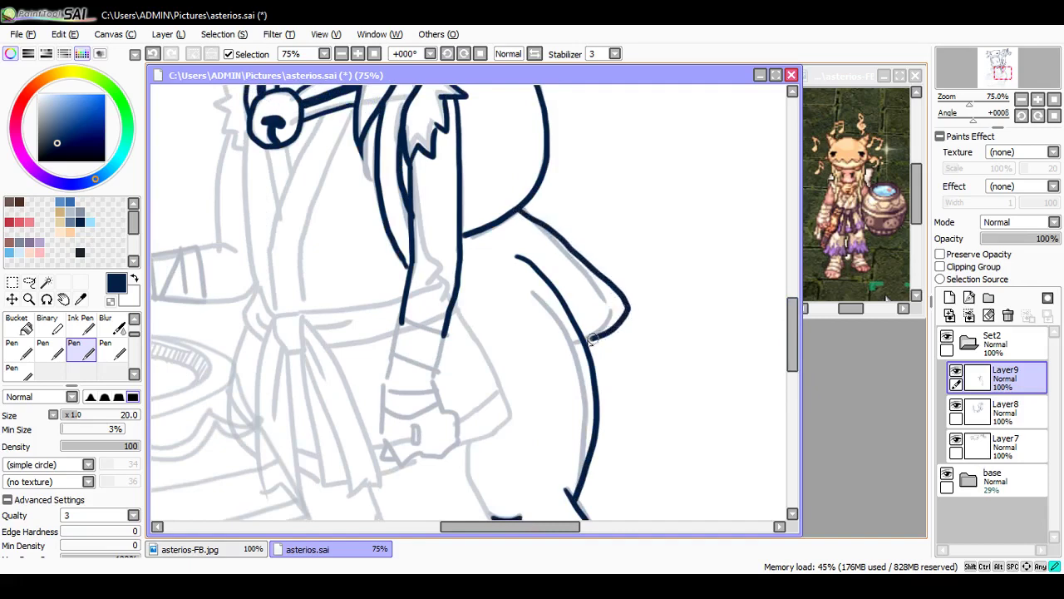
Step: Ink the second lower limb of the hanging costume behind the character, closing its rounded end, and save the drawing
left_click_drag(795, 335, 793, 368)
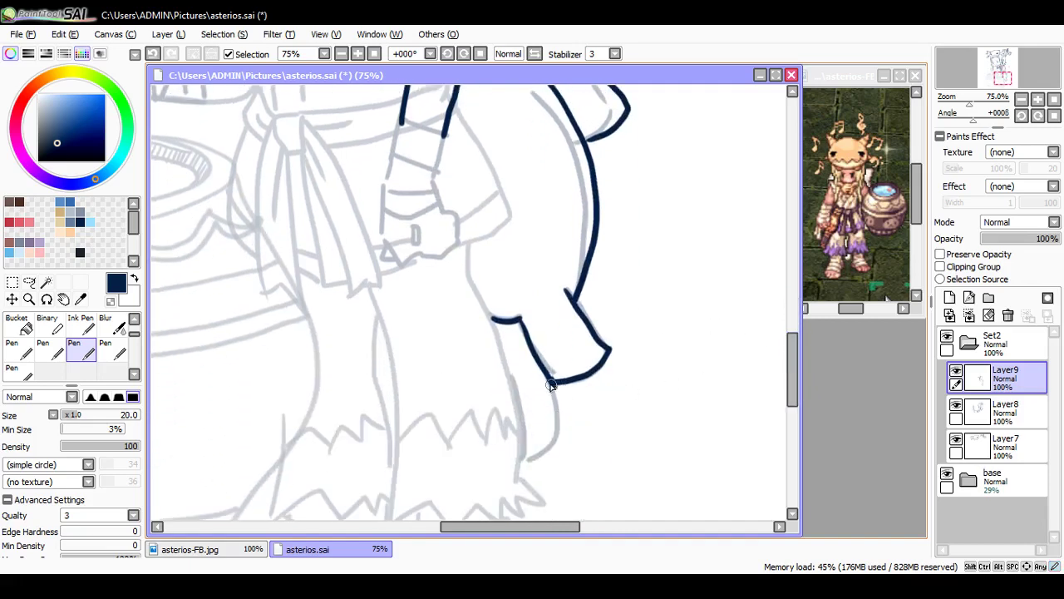
mouse_move(550, 384)
left_mouse_down()
mouse_move(548, 452)
mouse_move(517, 459)
left_mouse_up()
left_click_drag(511, 373, 517, 459)
key("ctrl+s")
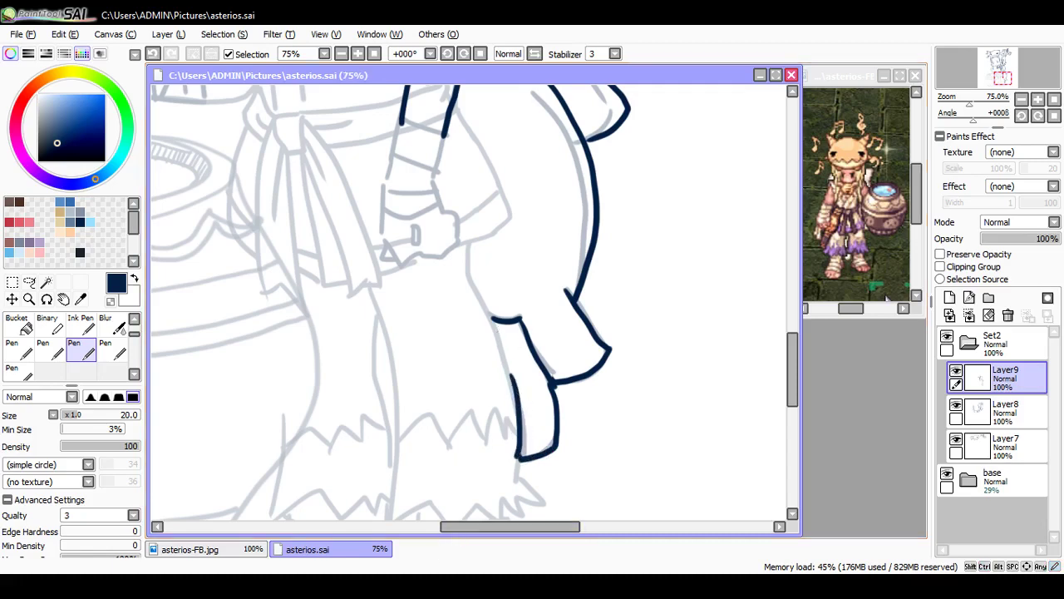
key("alt+Tab")
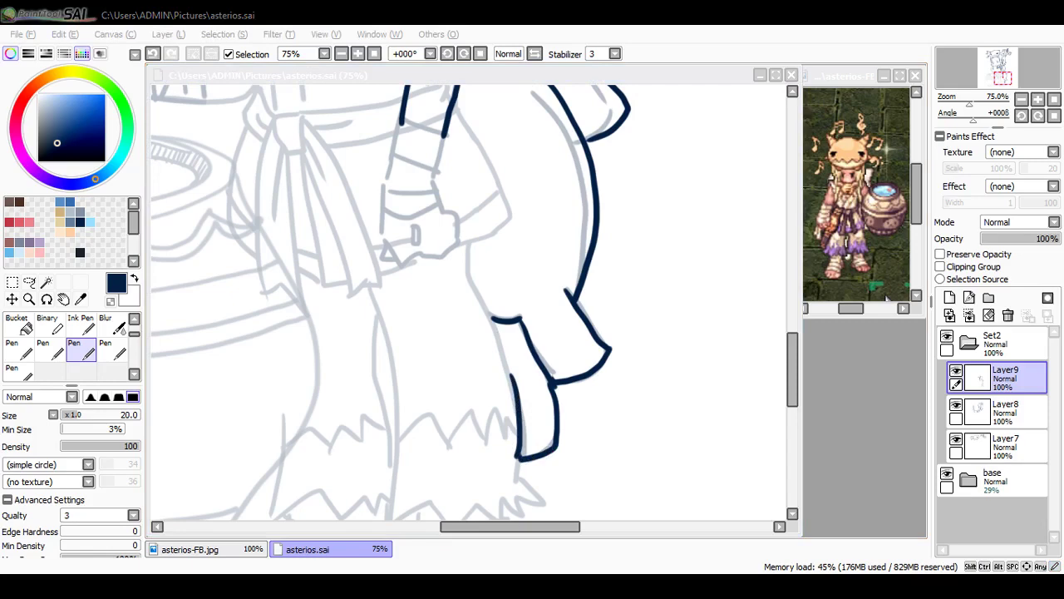
key("alt+Tab")
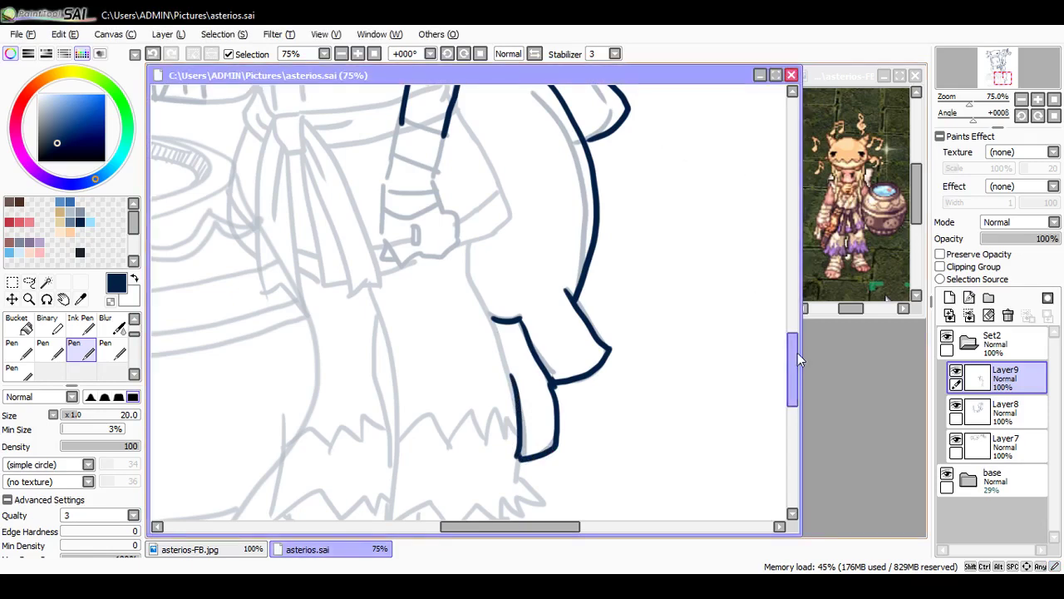
Step: Ink the square knot of the waist sash and a short fold line running down from it
left_click_drag(797, 358, 797, 314)
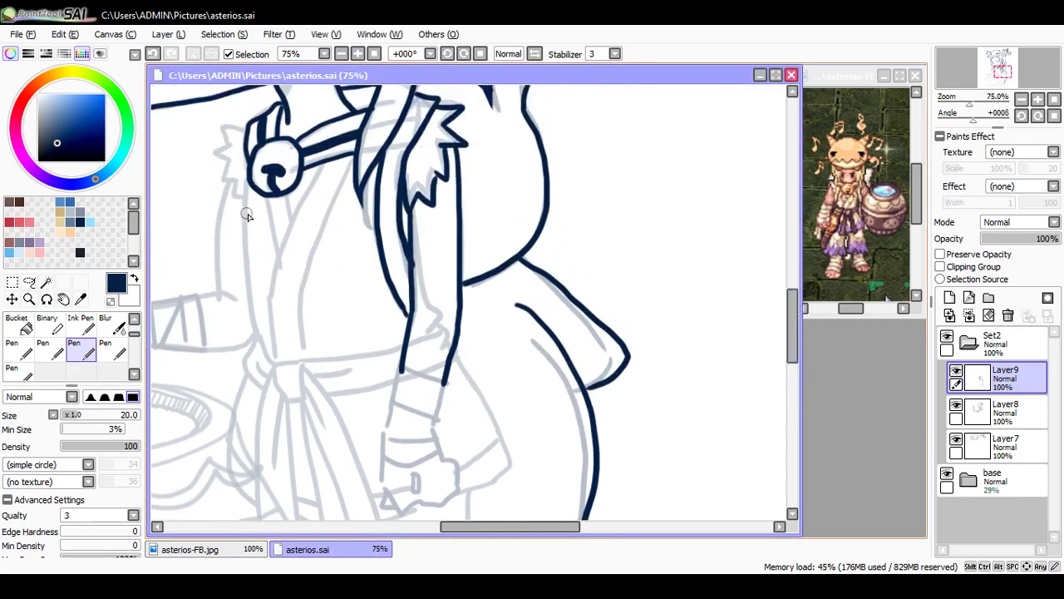
mouse_move(287, 359)
left_mouse_down()
mouse_move(301, 399)
mouse_move(284, 401)
mouse_move(275, 364)
mouse_move(328, 428)
left_mouse_up()
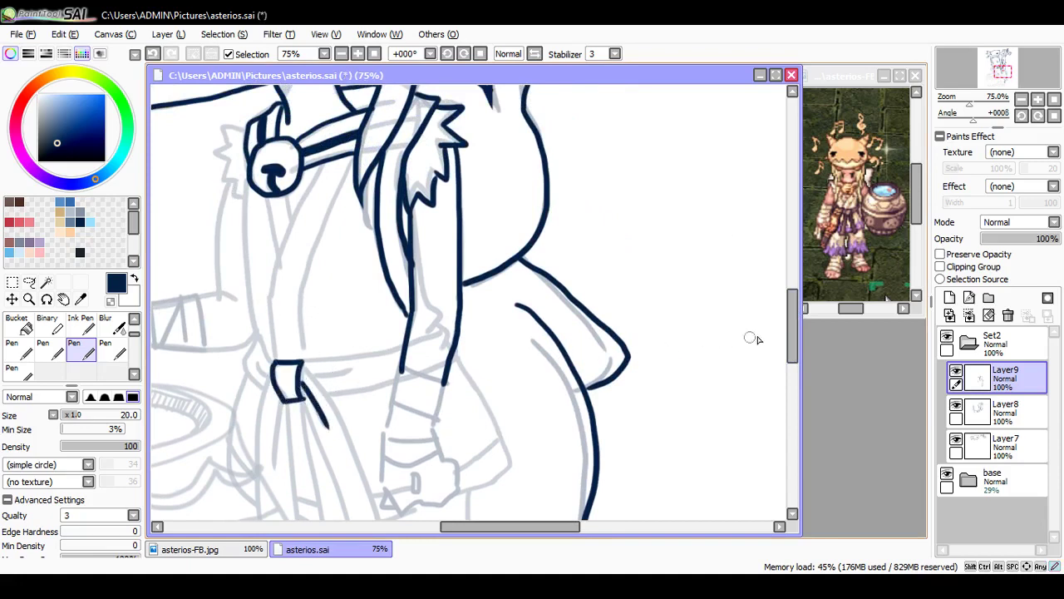
scroll(778, 328, "down", 3)
mouse_move(301, 257)
left_mouse_down()
mouse_move(328, 309)
mouse_move(345, 401)
mouse_move(381, 390)
left_mouse_up()
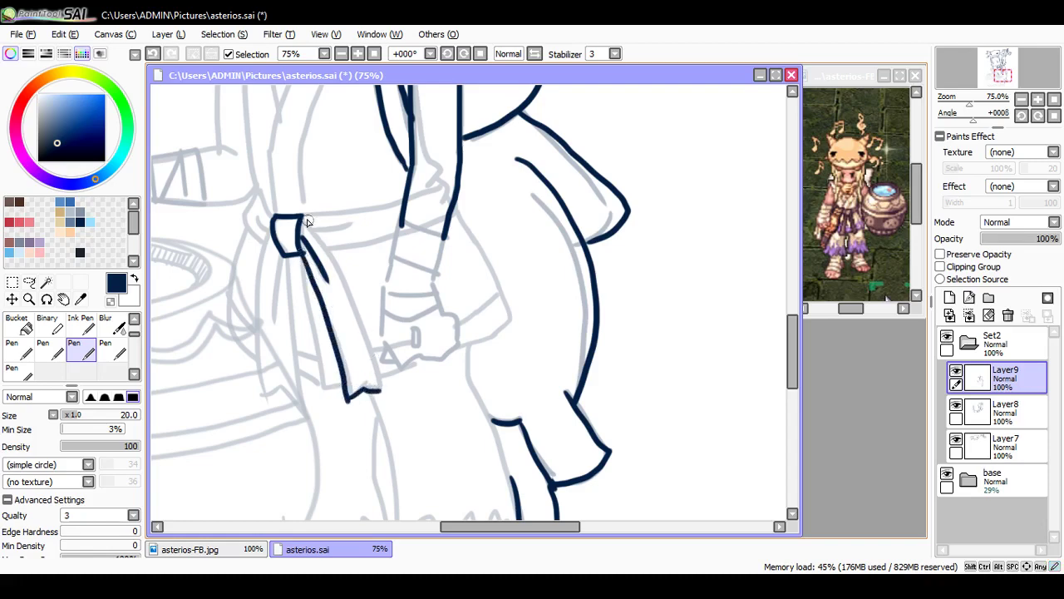
mouse_move(307, 221)
left_mouse_down()
mouse_move(340, 279)
mouse_move(380, 390)
left_mouse_up()
key("ctrl+z")
key("ctrl+z")
key("ctrl+z")
Step: Ink the fork-ended sash tail hanging from the knot and the waistband edges reaching across to the arm
left_click_drag(301, 248, 336, 406)
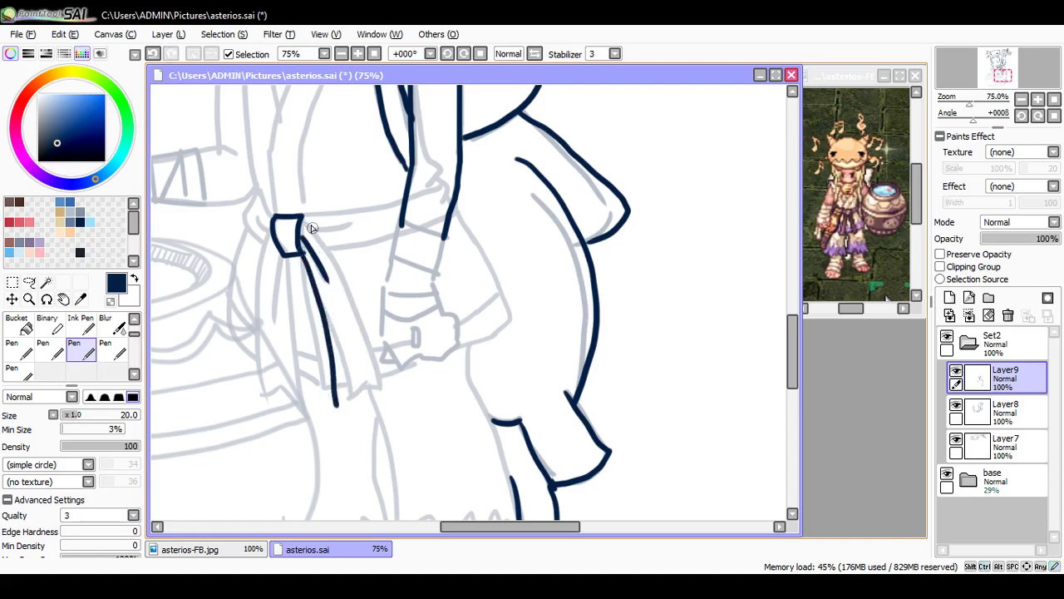
mouse_move(302, 218)
left_mouse_down()
mouse_move(347, 293)
mouse_move(370, 397)
mouse_move(351, 384)
mouse_move(336, 406)
left_mouse_up()
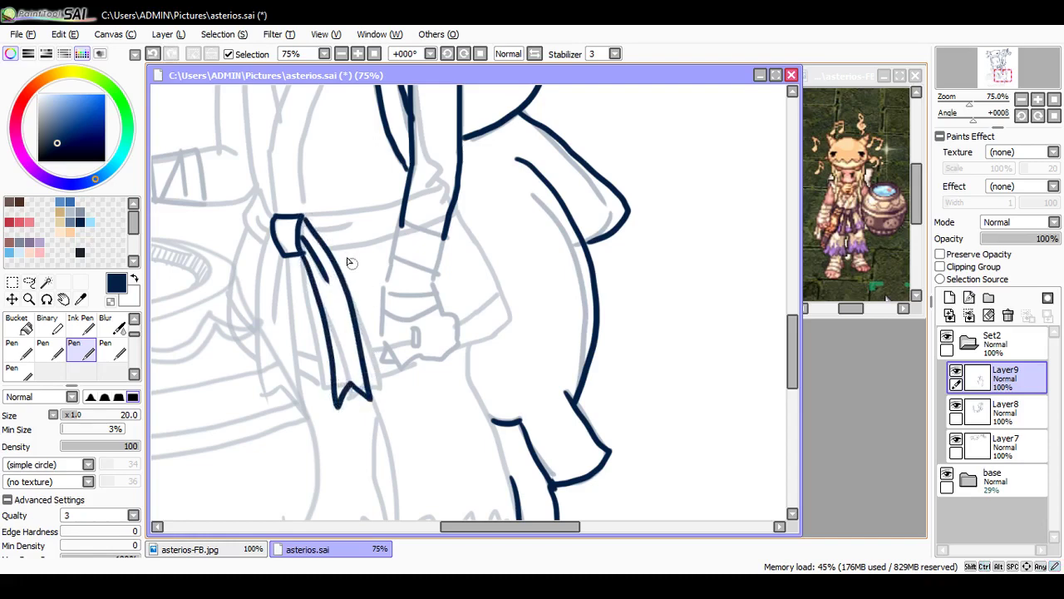
left_click_drag(303, 216, 408, 199)
mouse_move(324, 247)
left_mouse_down()
mouse_move(391, 240)
mouse_move(384, 312)
mouse_move(406, 323)
mouse_move(440, 308)
mouse_move(447, 240)
left_mouse_up()
key("ctrl+z")
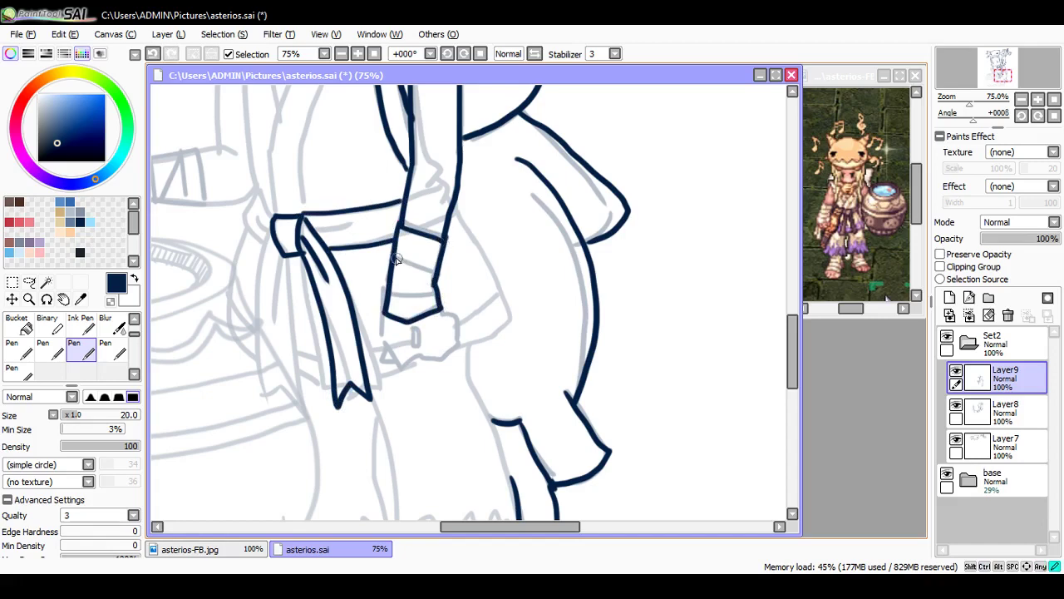
Step: Ink the crossing bands of the wrist wrapping and the outline of the hand below them
mouse_move(391, 258)
left_mouse_down()
mouse_move(439, 274)
mouse_move(419, 293)
mouse_move(439, 292)
left_mouse_up()
mouse_move(386, 318)
left_mouse_down()
mouse_move(382, 342)
mouse_move(403, 368)
mouse_move(459, 349)
left_mouse_up()
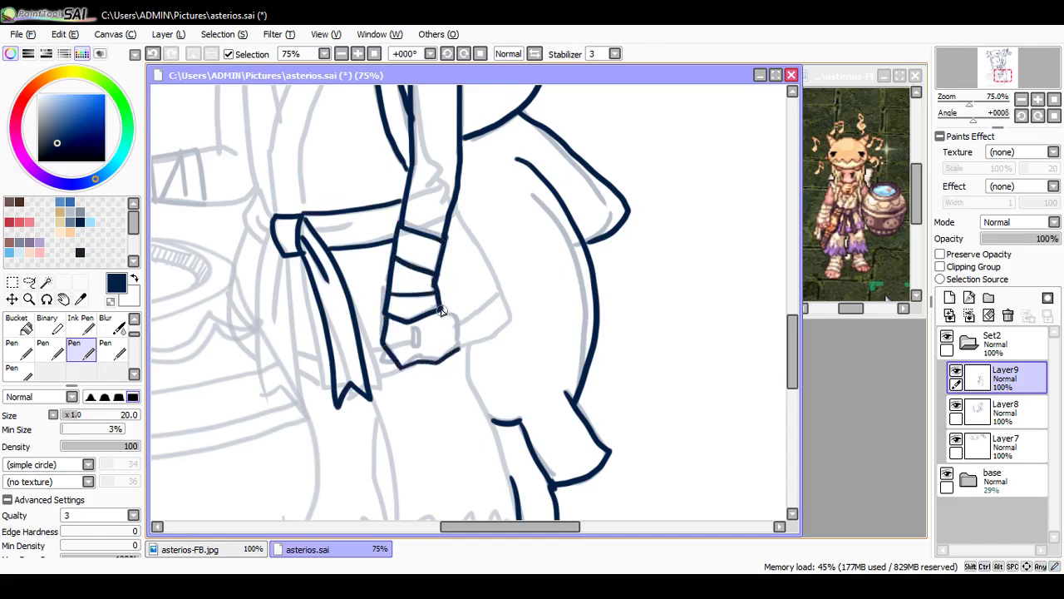
left_click_drag(440, 312, 457, 350)
mouse_move(440, 313)
left_mouse_down()
mouse_move(437, 344)
mouse_move(412, 344)
mouse_move(416, 327)
mouse_move(381, 362)
left_mouse_up()
key("ctrl+z")
Step: Ink the flared tunic skirt beside the hanging arm, with its double hem lines on both sides of the hand
left_click_drag(456, 208, 507, 322)
left_click_drag(366, 378, 399, 366)
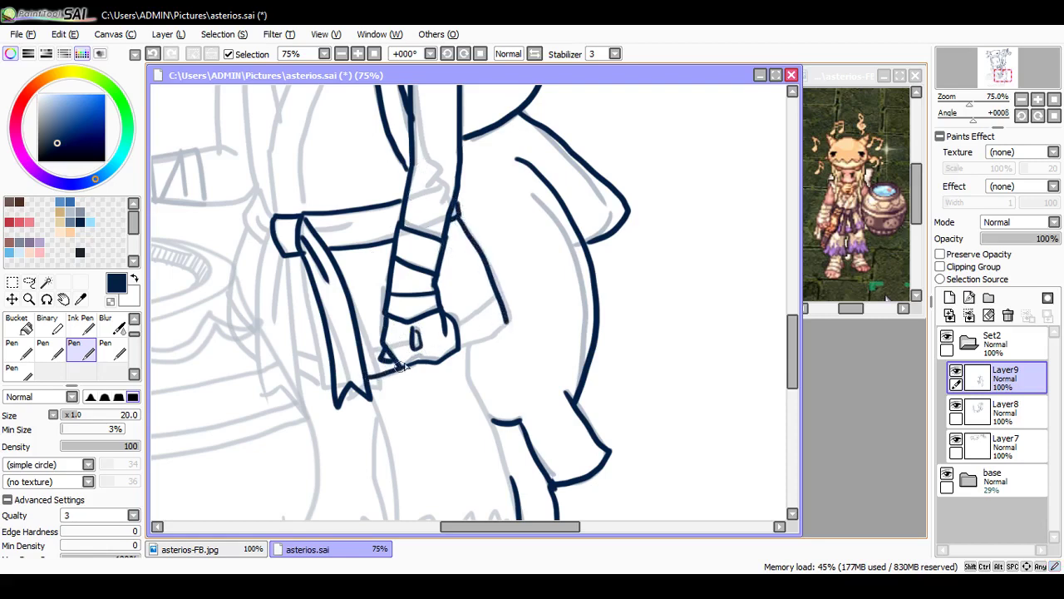
left_click_drag(457, 349, 503, 320)
left_click_drag(384, 352, 362, 352)
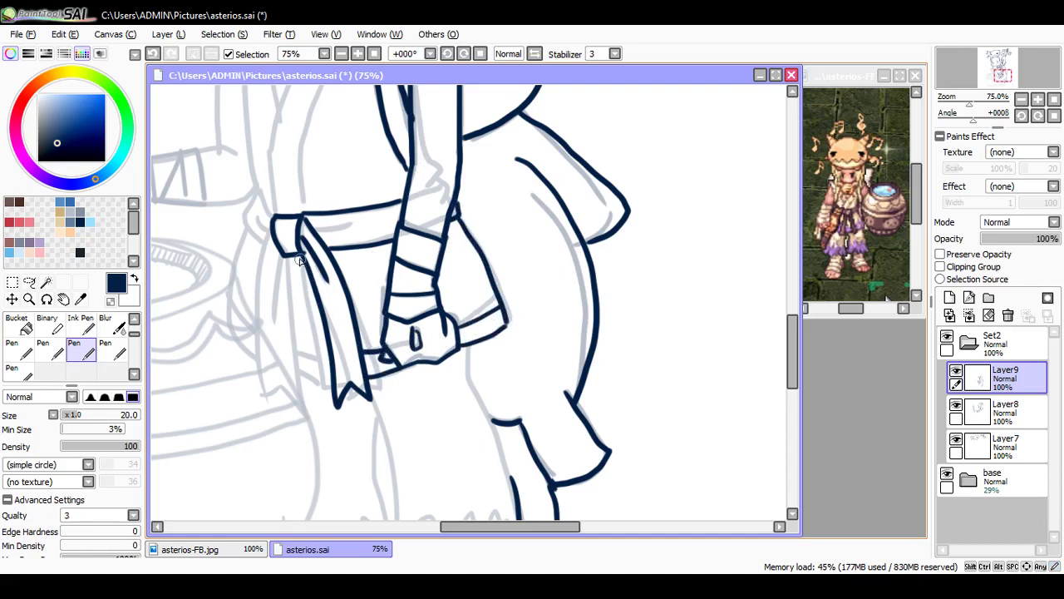
Step: Ink the sash knot's small side loop, the second fork-ended tail and the inner fold lines of both tails
mouse_move(298, 257)
left_mouse_down()
mouse_move(320, 366)
mouse_move(336, 371)
left_mouse_up()
left_click_drag(270, 237, 259, 364)
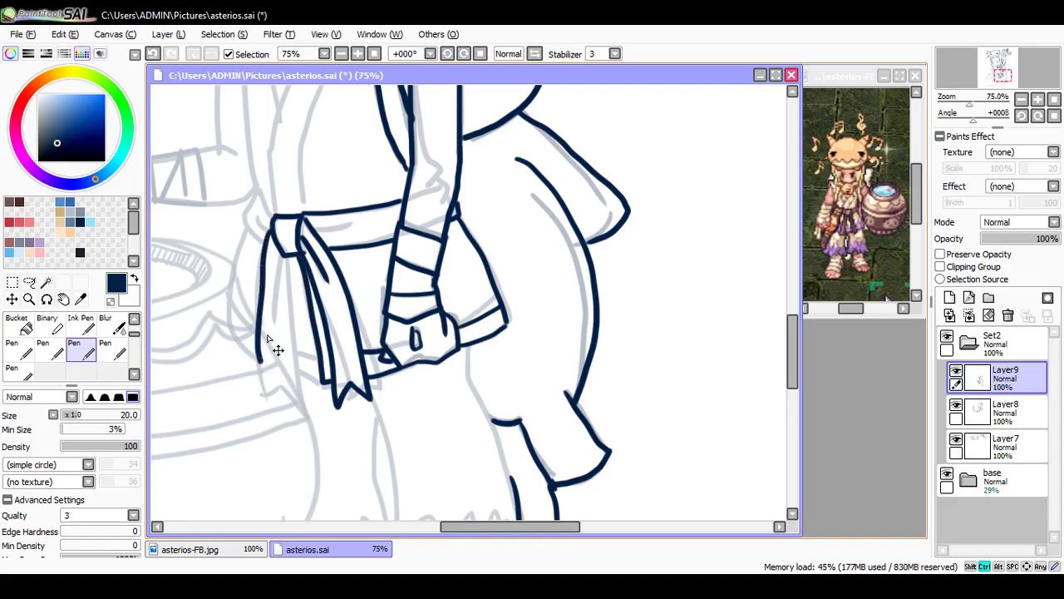
key("ctrl+z")
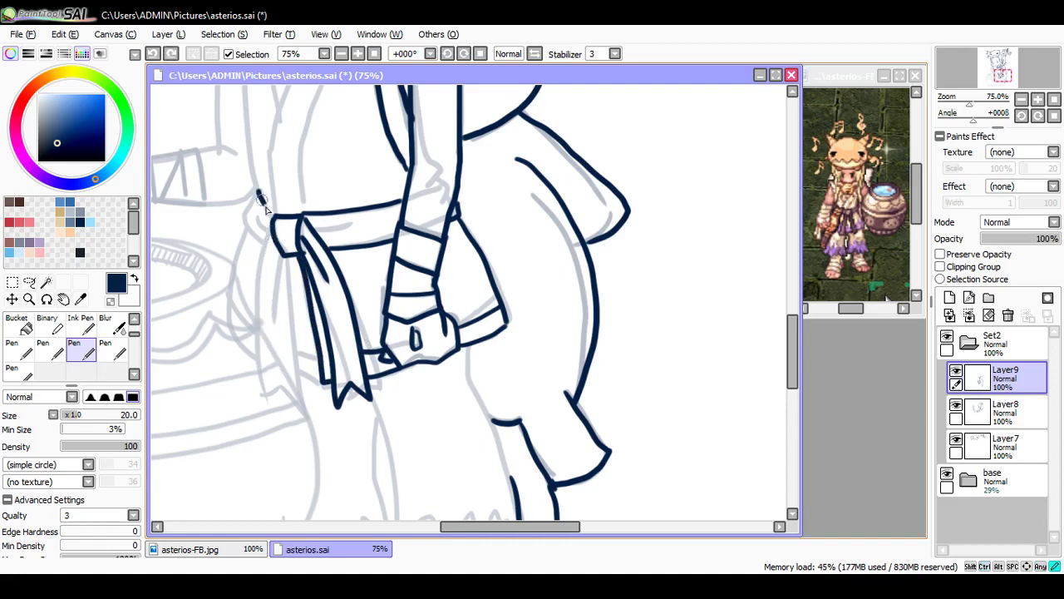
mouse_move(272, 215)
left_mouse_down()
mouse_move(258, 194)
mouse_move(244, 224)
mouse_move(272, 248)
mouse_move(256, 315)
mouse_move(264, 396)
mouse_move(278, 383)
mouse_move(298, 401)
left_mouse_up()
key("ctrl+z")
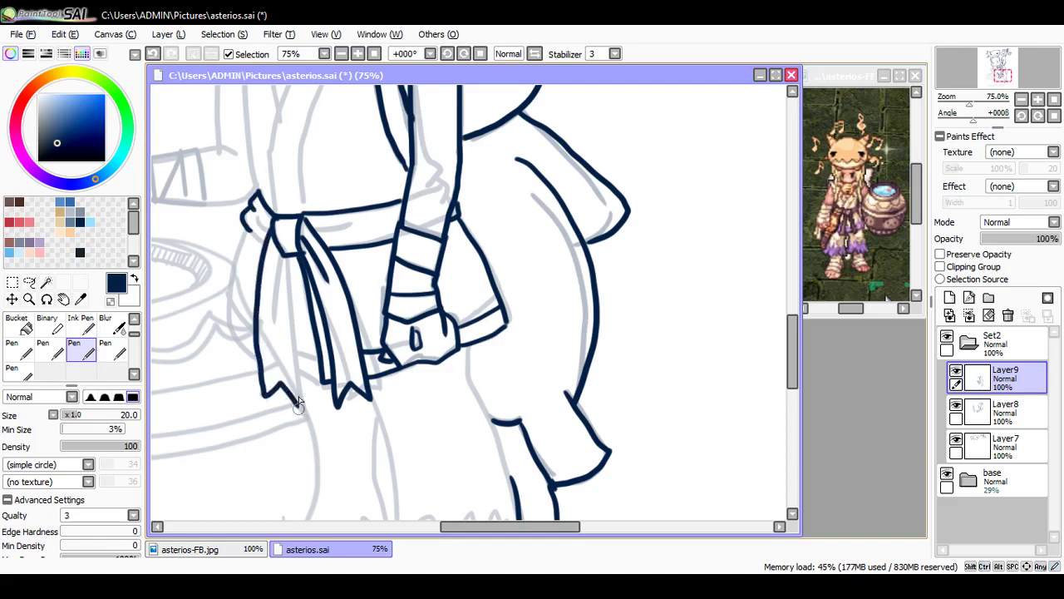
left_click_drag(281, 254, 271, 333)
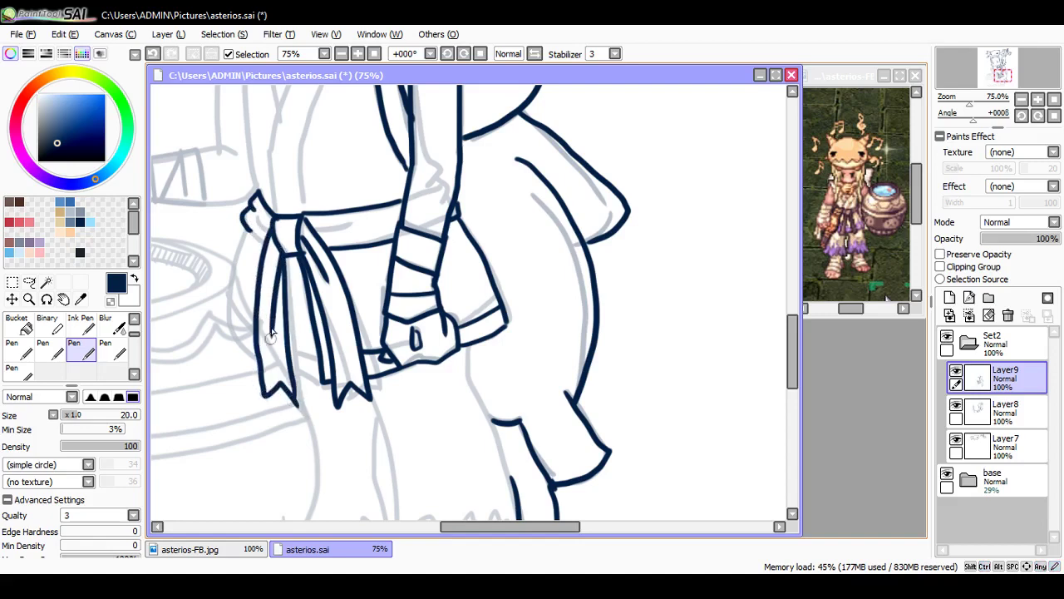
Step: Add the remaining sash folds, ink the tunic skirt's other side with its hem band, and save the drawing
mouse_move(251, 230)
left_mouse_down()
mouse_move(268, 238)
mouse_move(269, 221)
mouse_move(355, 221)
left_mouse_up()
mouse_move(246, 233)
left_mouse_down()
mouse_move(225, 326)
mouse_move(331, 364)
left_mouse_up()
key("ctrl+s")
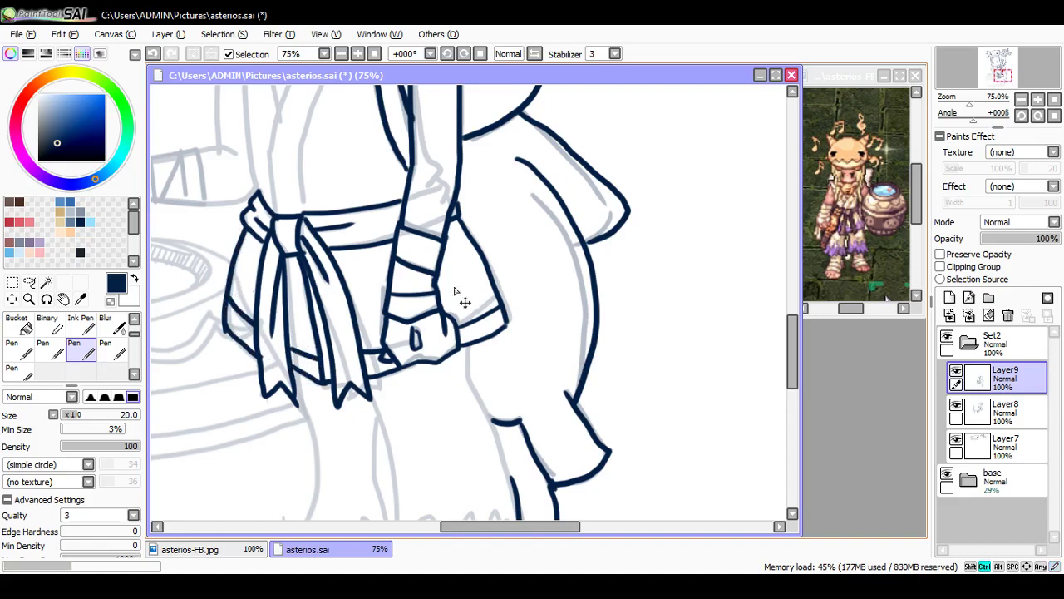
Step: Ink both trouser legs from the tunic down, with their side lines and jagged torn hems
left_click_drag(792, 340, 792, 376)
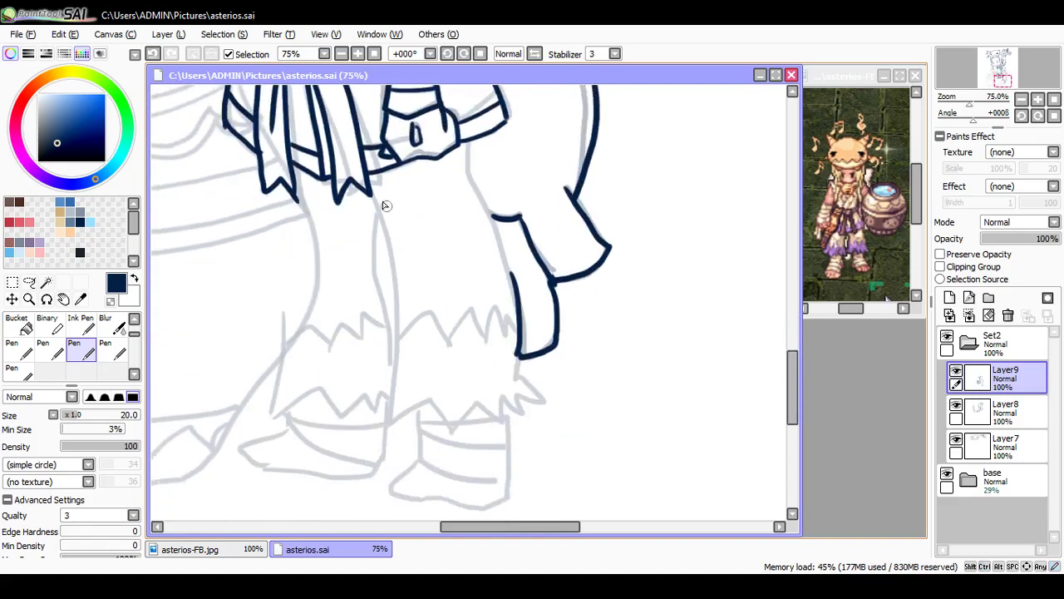
mouse_move(370, 191)
left_mouse_down()
mouse_move(393, 288)
mouse_move(387, 413)
mouse_move(423, 405)
mouse_move(451, 432)
mouse_move(470, 409)
mouse_move(503, 402)
left_mouse_up()
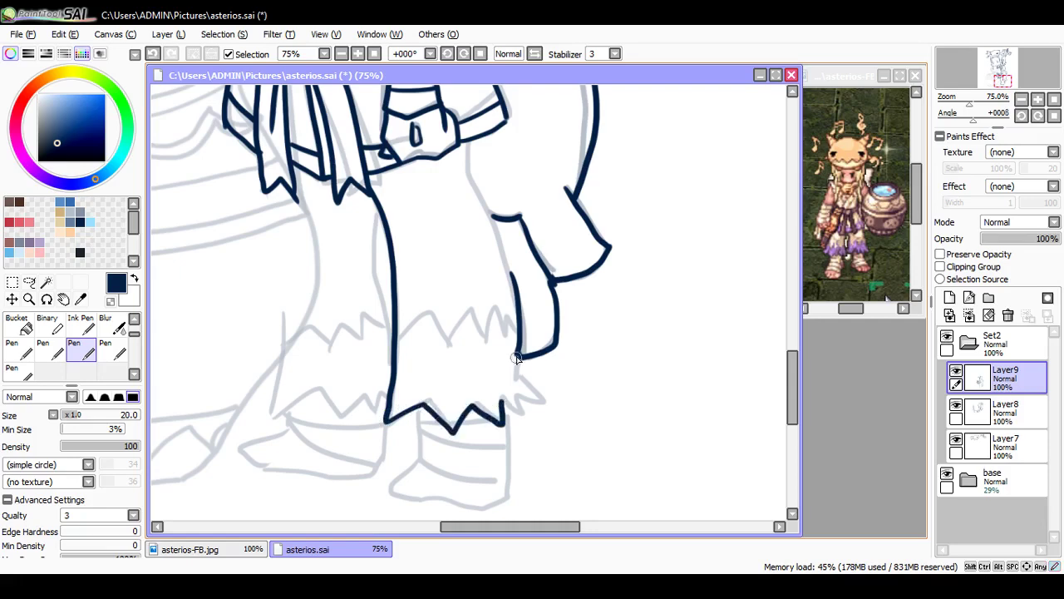
mouse_move(516, 358)
left_mouse_down()
mouse_move(548, 405)
mouse_move(523, 399)
mouse_move(503, 422)
left_mouse_up()
key("ctrl+z")
mouse_move(508, 361)
left_mouse_down()
mouse_move(528, 400)
mouse_move(505, 420)
left_mouse_up()
mouse_move(465, 140)
left_mouse_down()
mouse_move(466, 170)
mouse_move(507, 252)
mouse_move(510, 296)
left_mouse_up()
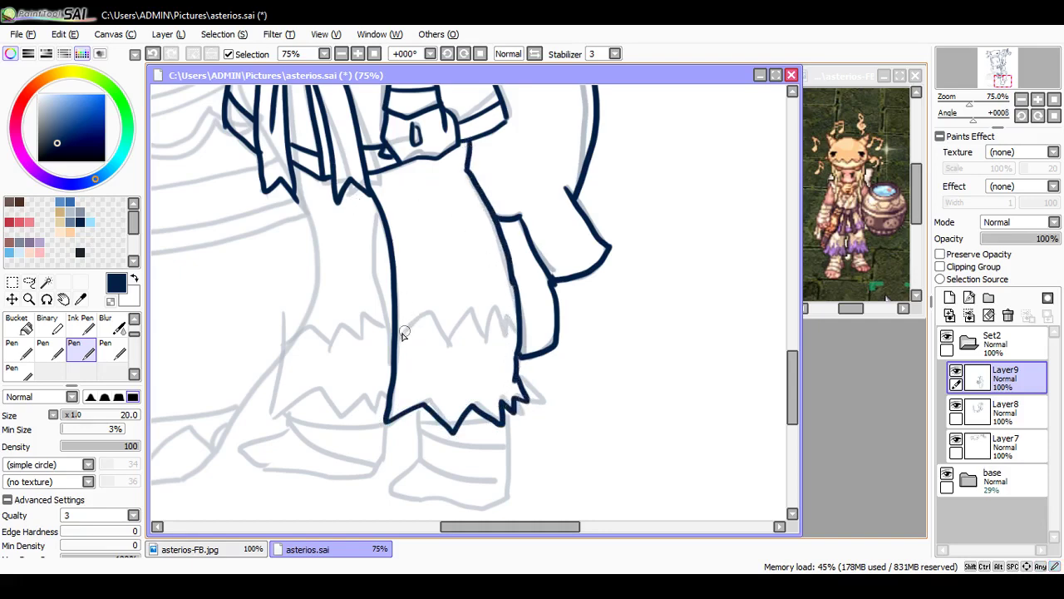
mouse_move(378, 216)
left_mouse_down()
mouse_move(373, 283)
mouse_move(395, 370)
left_mouse_up()
mouse_move(281, 359)
left_mouse_down()
mouse_move(273, 417)
mouse_move(326, 422)
mouse_move(365, 402)
mouse_move(418, 433)
mouse_move(421, 453)
left_mouse_up()
Step: Ink the bandaged ankle below the trouser leg nearest the costume tail, including wrap bands, toes and sole
scroll(707, 367, "down", 3)
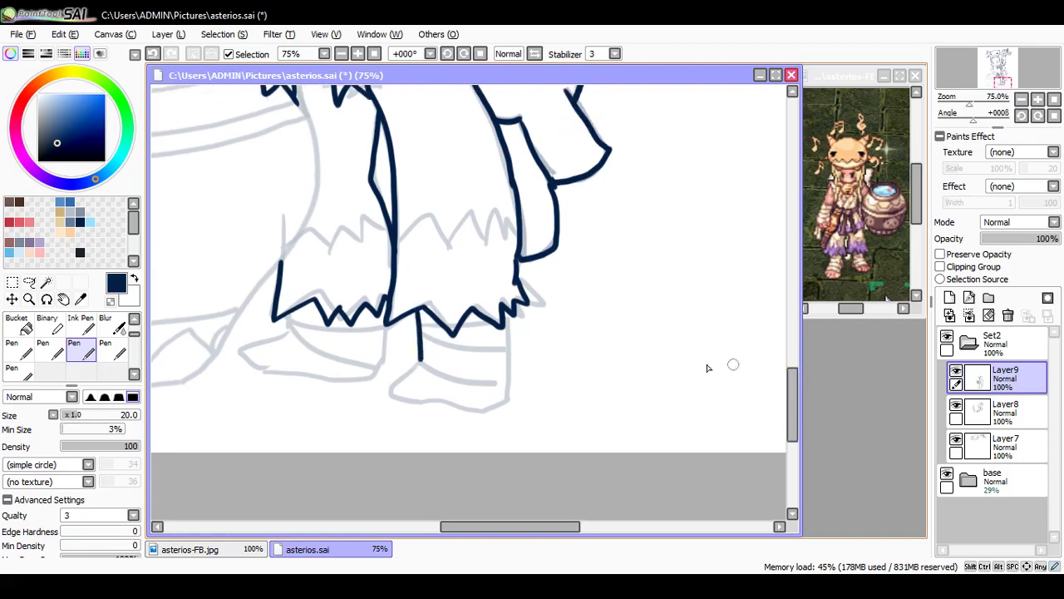
left_click_drag(420, 368, 505, 380)
left_click_drag(508, 314, 507, 382)
left_click_drag(420, 346, 509, 352)
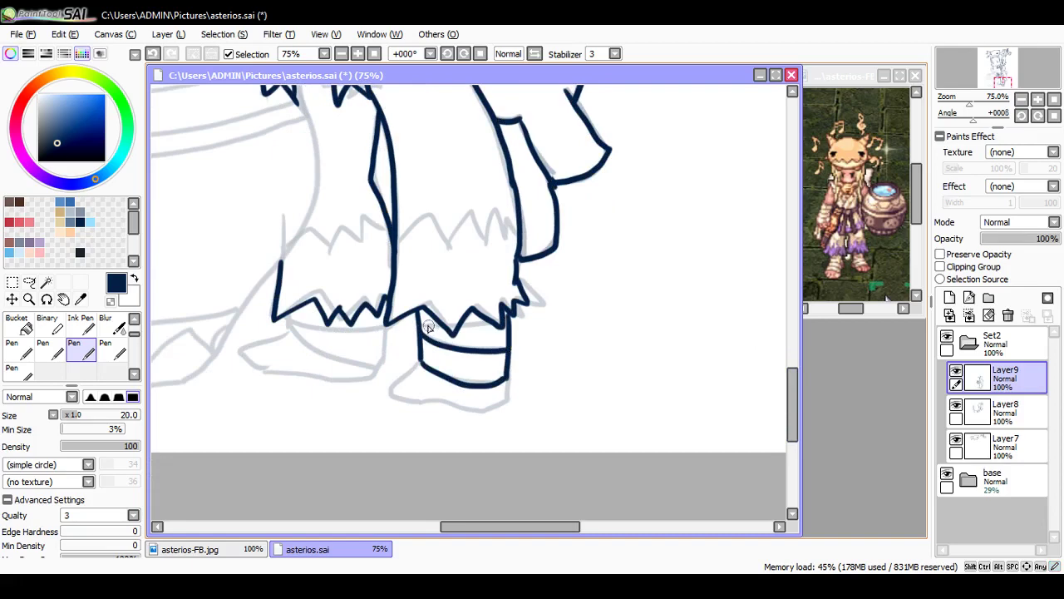
left_click_drag(420, 322, 481, 334)
mouse_move(421, 366)
left_mouse_down()
mouse_move(391, 392)
mouse_move(478, 413)
left_mouse_up()
mouse_move(506, 376)
left_mouse_down()
mouse_move(504, 406)
mouse_move(462, 412)
left_mouse_up()
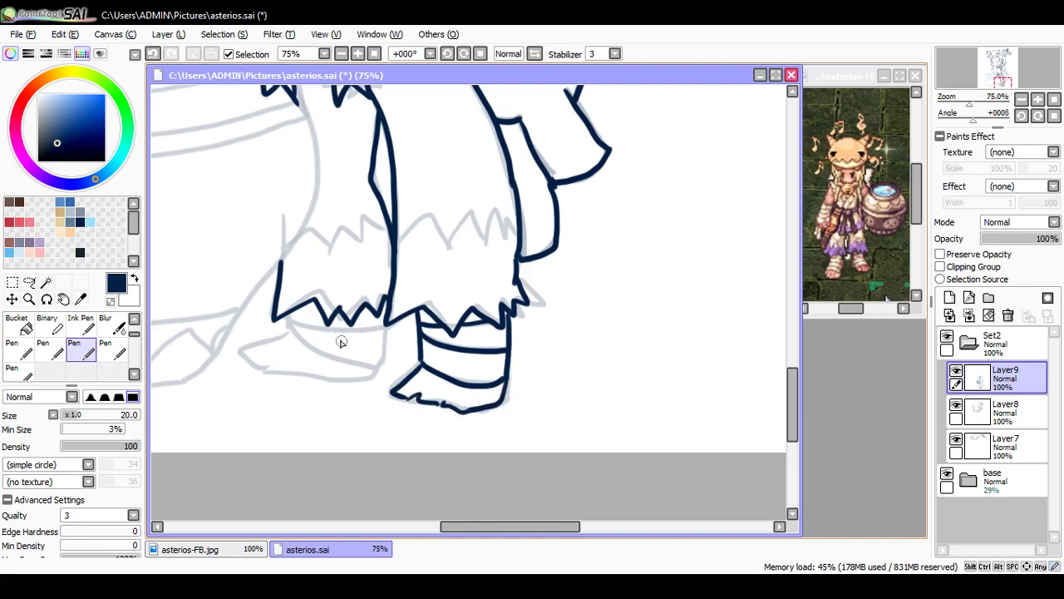
Step: Ink the other foot below its trouser hem, with toes, flat sole, heel and ankle wrapping lines
mouse_move(285, 318)
left_mouse_down()
mouse_move(249, 370)
mouse_move(371, 389)
left_mouse_up()
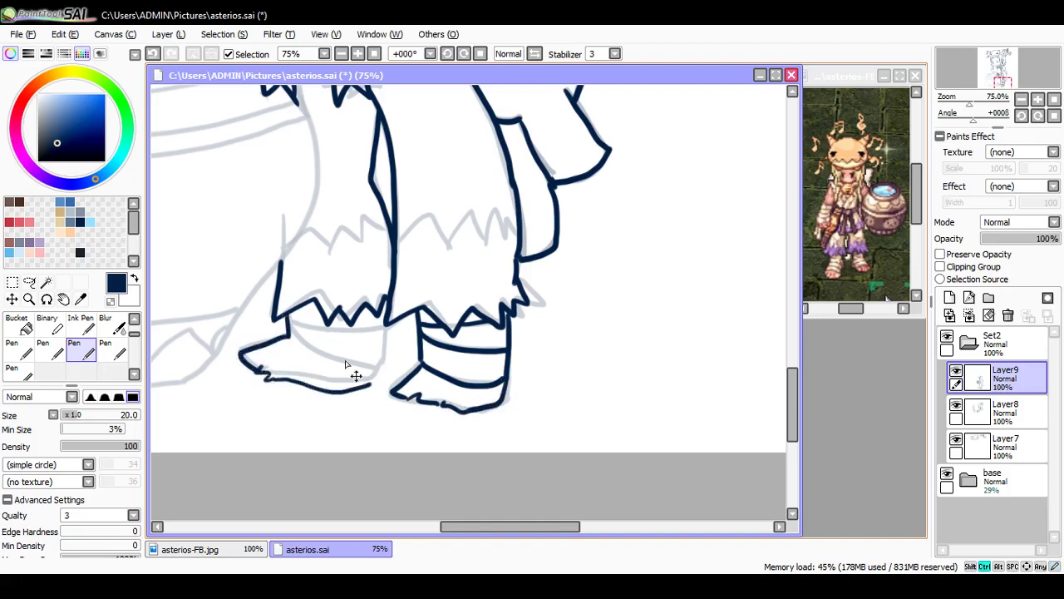
key("ctrl+z")
left_click_drag(258, 372, 371, 376)
mouse_move(384, 321)
left_mouse_down()
mouse_move(385, 362)
mouse_move(360, 374)
left_mouse_up()
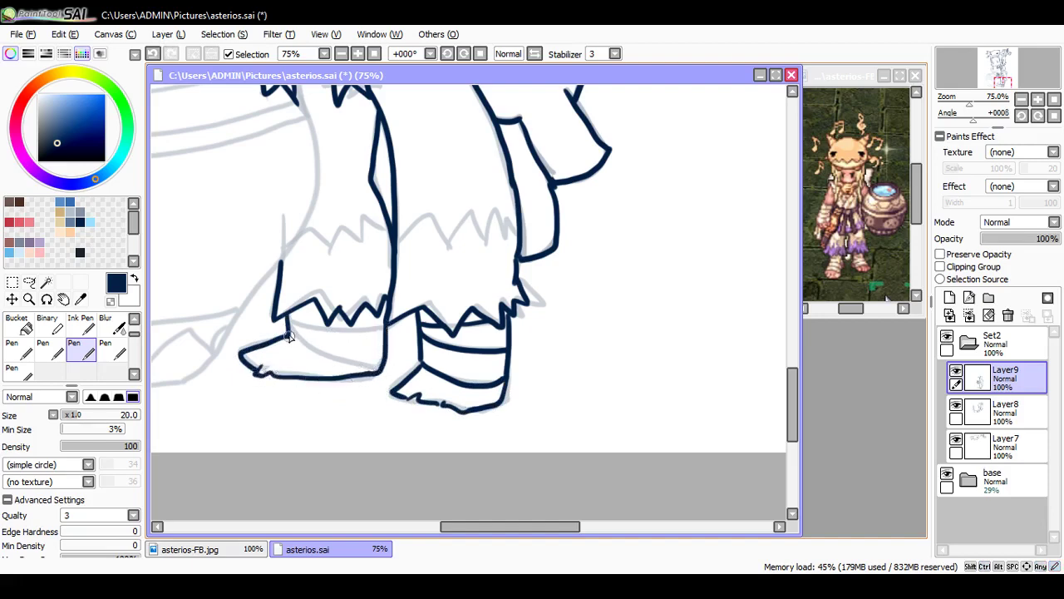
mouse_move(287, 321)
left_mouse_down()
mouse_move(383, 334)
mouse_move(382, 370)
left_mouse_up()
Step: Ink the torso's side line and the overlapping robe lapels from the bell collar to the sash, and save the drawing
left_click_drag(792, 372, 788, 284)
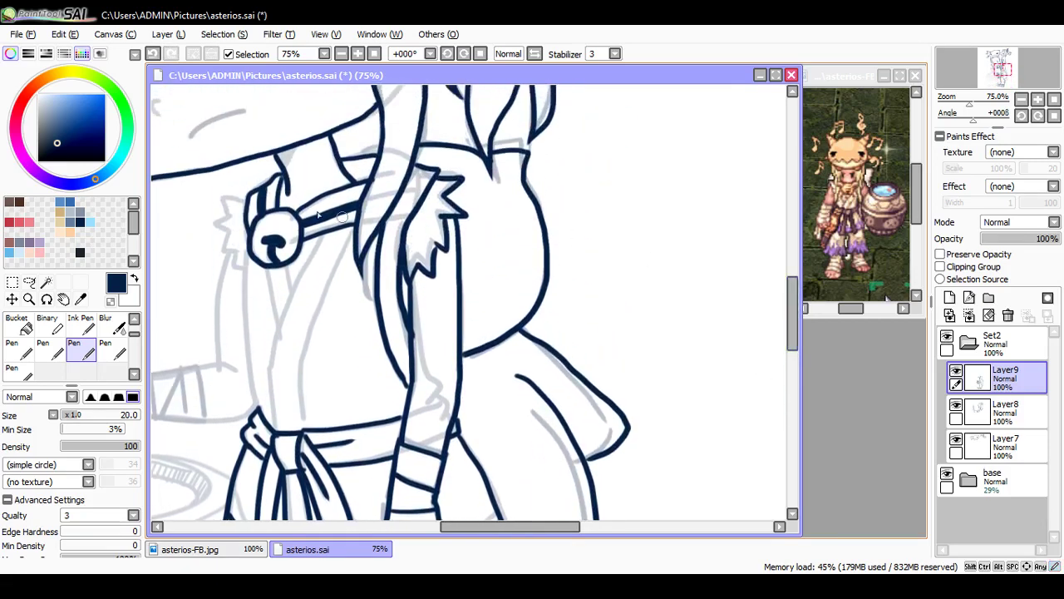
left_click_drag(247, 234, 260, 403)
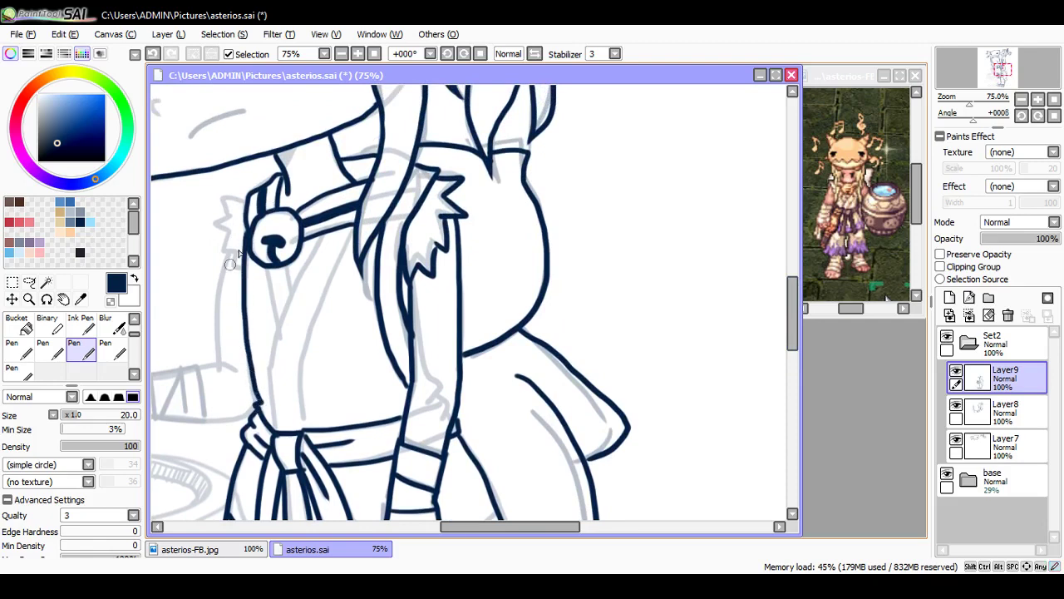
mouse_move(317, 246)
left_mouse_down()
mouse_move(268, 349)
mouse_move(265, 407)
mouse_move(280, 420)
left_mouse_up()
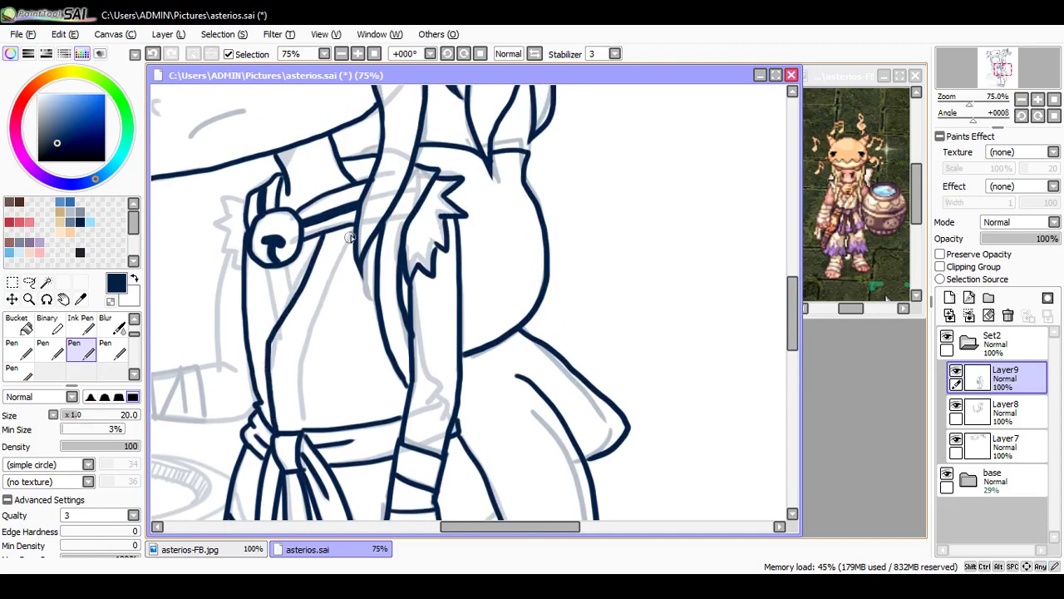
mouse_move(350, 238)
left_mouse_down()
mouse_move(295, 375)
mouse_move(311, 439)
left_mouse_up()
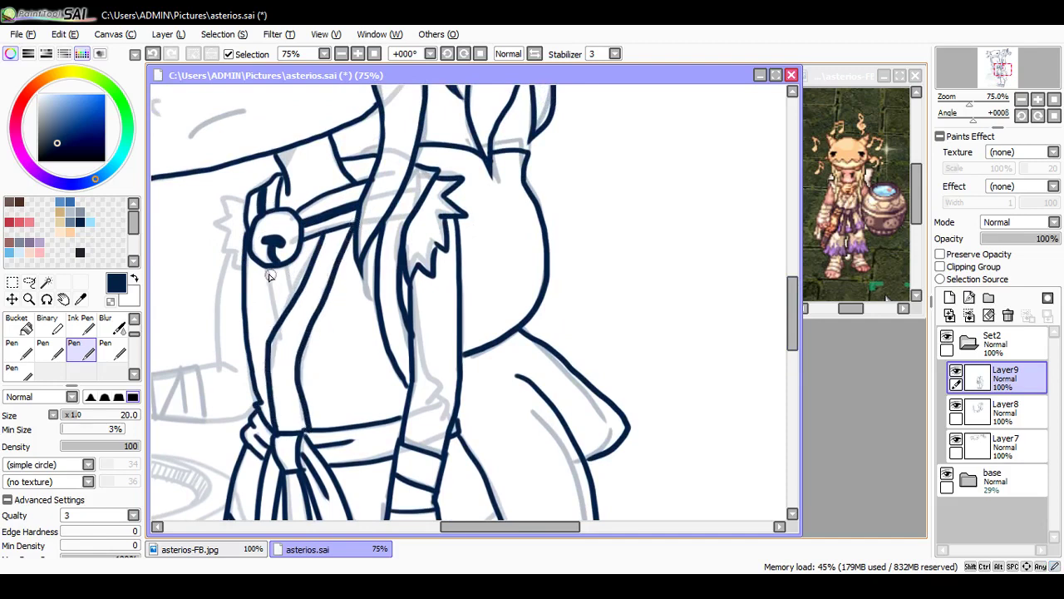
left_click_drag(266, 269, 275, 331)
key("ctrl+s")
Step: Ink the raised hand gripping the round paddle, with its thumb, curled fingers and palm outline
left_click_drag(492, 527, 435, 527)
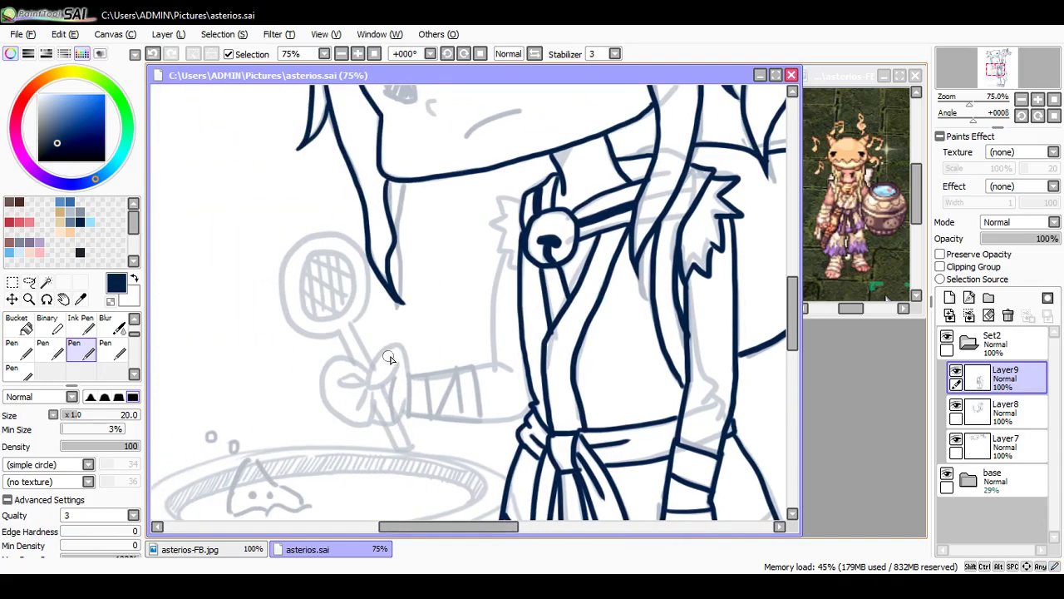
mouse_move(405, 363)
left_mouse_down()
mouse_move(409, 382)
mouse_move(369, 387)
mouse_move(391, 372)
mouse_move(327, 387)
mouse_move(363, 425)
mouse_move(376, 384)
left_mouse_up()
mouse_move(335, 356)
left_mouse_down()
mouse_move(364, 366)
mouse_move(369, 380)
mouse_move(364, 366)
mouse_move(370, 381)
mouse_move(337, 380)
mouse_move(362, 383)
mouse_move(358, 401)
mouse_move(406, 446)
left_mouse_up()
key("ctrl+z")
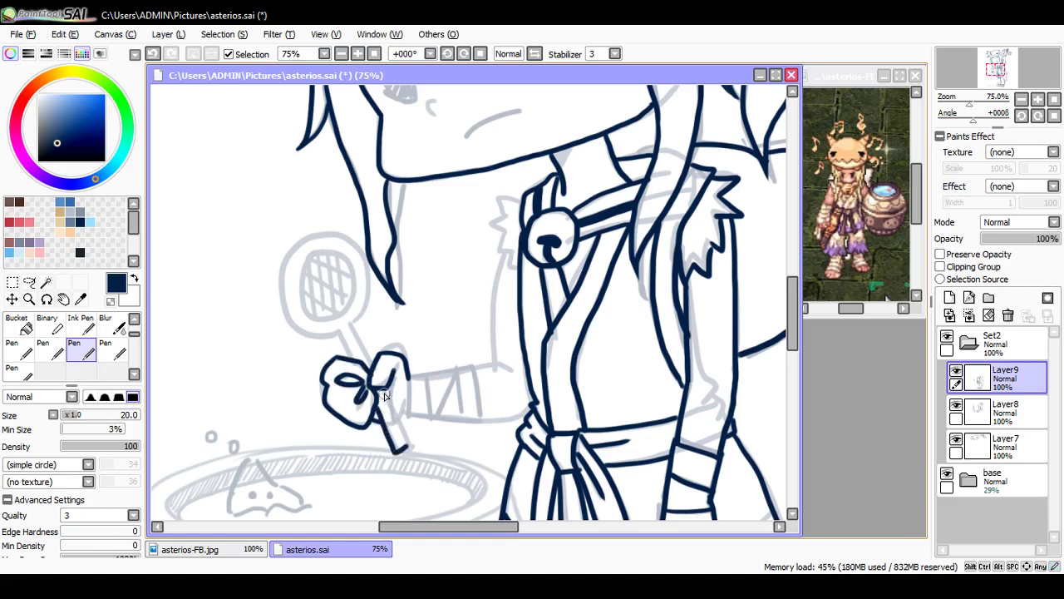
Step: Ink the paddle's handle above and below the fist and the round outer rim of its head
left_click_drag(385, 396, 411, 449)
mouse_move(340, 330)
left_mouse_down()
mouse_move(357, 366)
mouse_move(371, 366)
left_mouse_up()
mouse_move(347, 321)
left_mouse_down()
mouse_move(376, 269)
mouse_move(332, 230)
mouse_move(290, 257)
mouse_move(281, 328)
mouse_move(343, 327)
left_mouse_up()
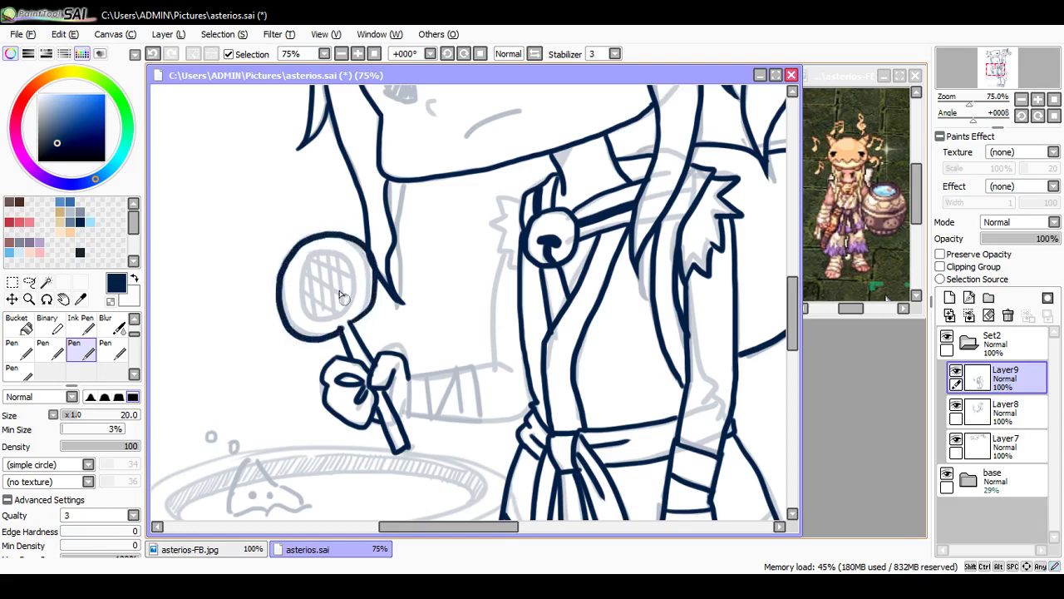
Step: Ink the inner ring of the round paddle head and fill it with a crossed mesh of lines
mouse_move(311, 253)
left_mouse_down()
mouse_move(292, 309)
mouse_move(337, 321)
left_mouse_up()
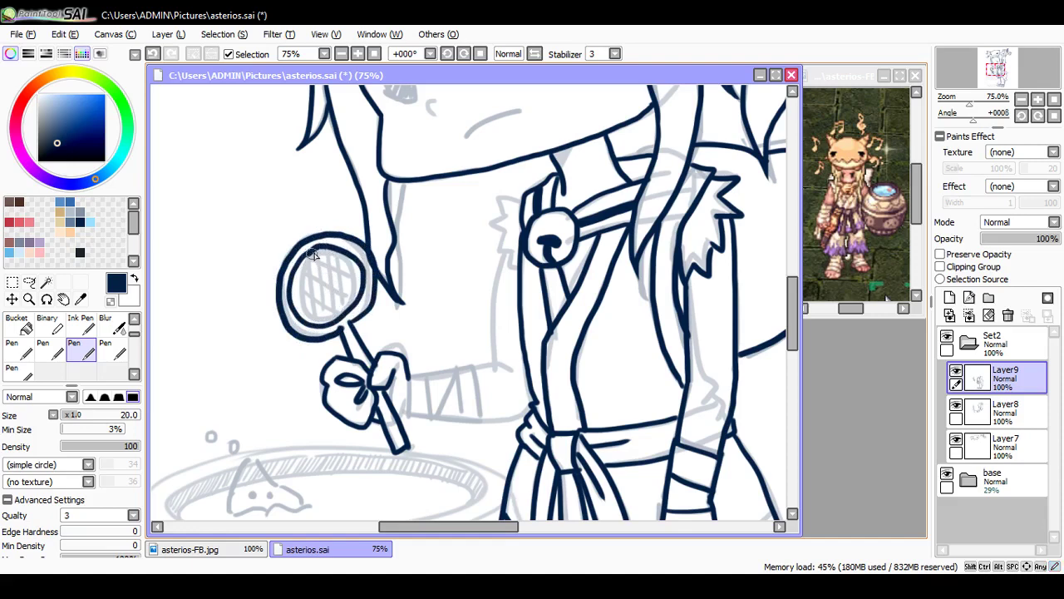
mouse_move(307, 254)
left_mouse_down()
mouse_move(315, 325)
mouse_move(297, 279)
mouse_move(299, 320)
mouse_move(326, 320)
mouse_move(337, 298)
mouse_move(336, 320)
left_mouse_up()
left_click_drag(348, 258, 347, 307)
left_click(508, 53)
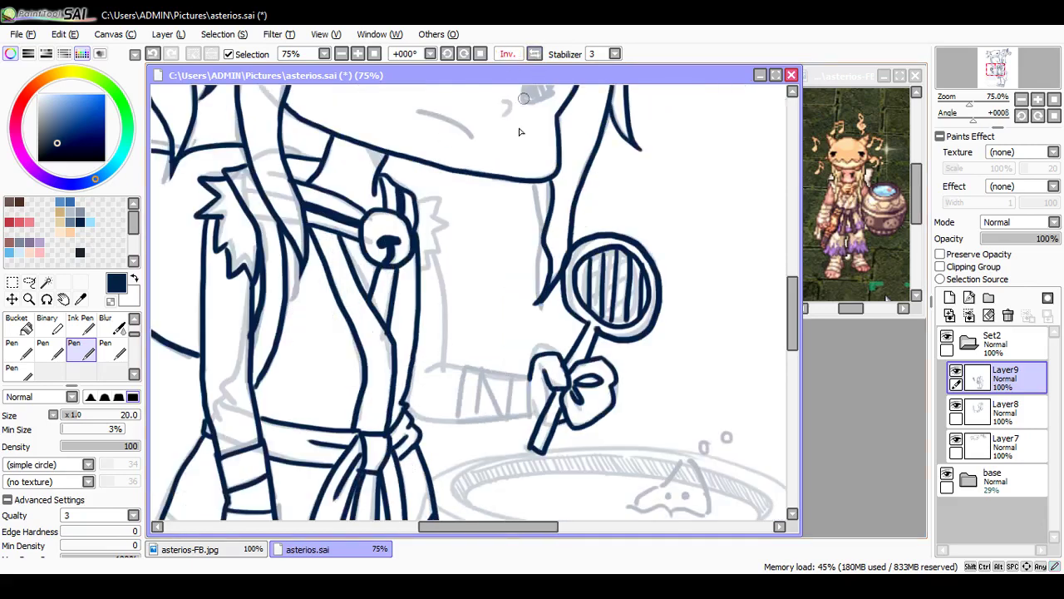
mouse_move(579, 269)
left_mouse_down()
mouse_move(639, 256)
mouse_move(642, 277)
mouse_move(653, 276)
left_mouse_up()
left_click_drag(579, 306, 641, 314)
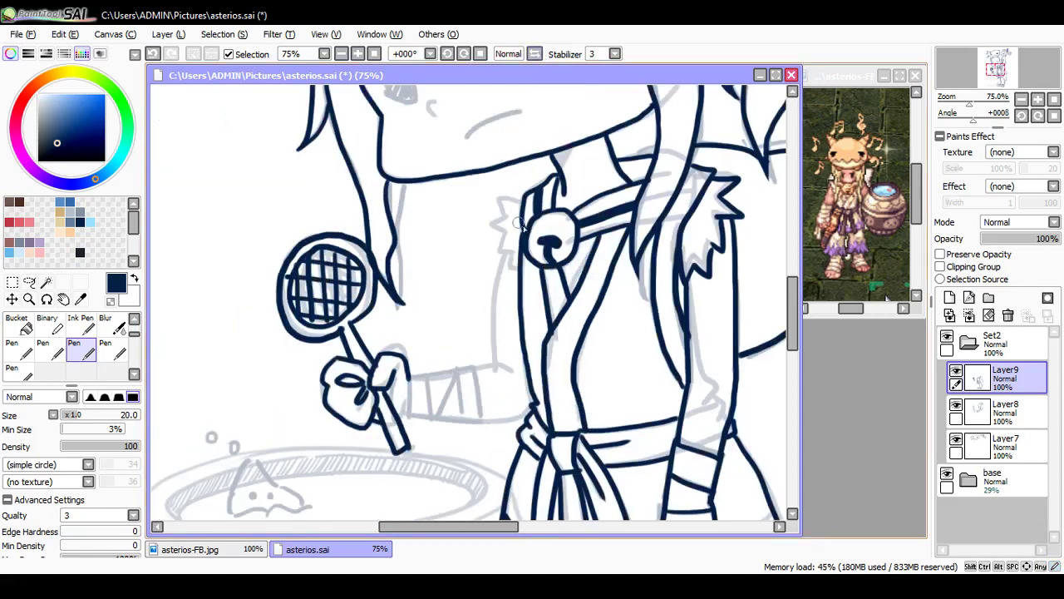
Step: Ink the raised arm from its jagged shoulder fur trim to the bandaged forearm, and save the drawing
mouse_move(519, 201)
left_mouse_down()
mouse_move(496, 223)
mouse_move(506, 235)
left_mouse_up()
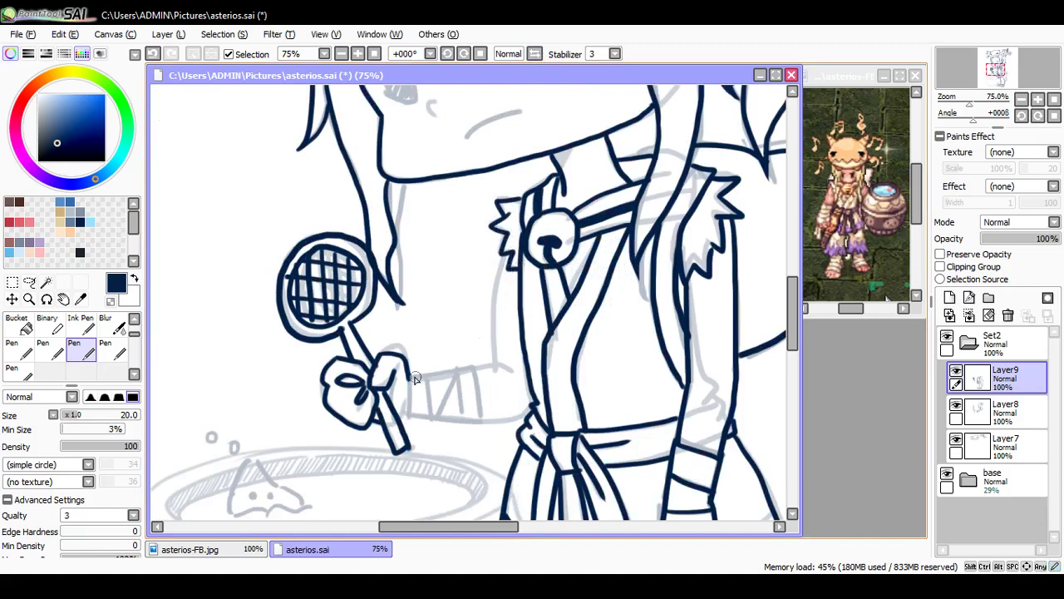
mouse_move(415, 378)
left_mouse_down()
mouse_move(471, 369)
mouse_move(481, 418)
left_mouse_up()
left_click_drag(405, 415, 482, 419)
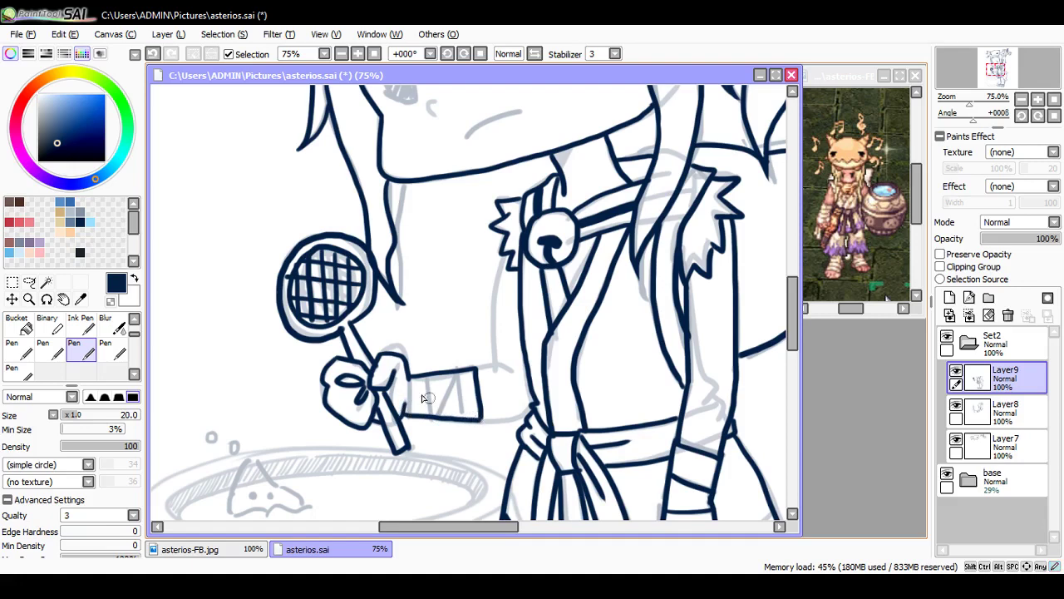
mouse_move(423, 372)
left_mouse_down()
mouse_move(438, 412)
mouse_move(456, 375)
mouse_move(459, 419)
mouse_move(533, 409)
left_mouse_up()
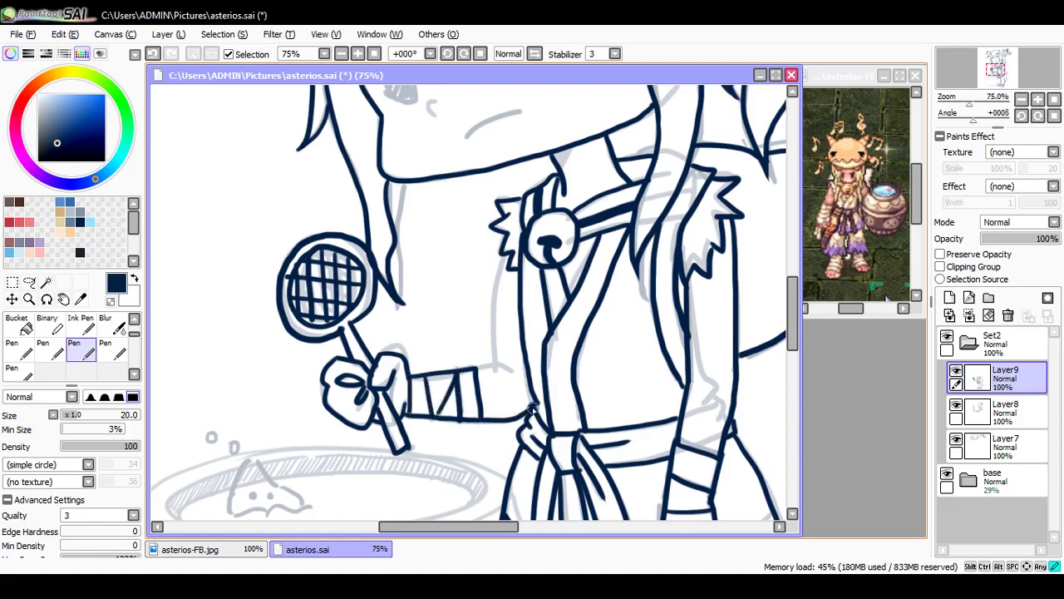
mouse_move(504, 249)
left_mouse_down()
mouse_move(496, 361)
mouse_move(479, 368)
mouse_move(510, 372)
left_mouse_up()
key("ctrl+s")
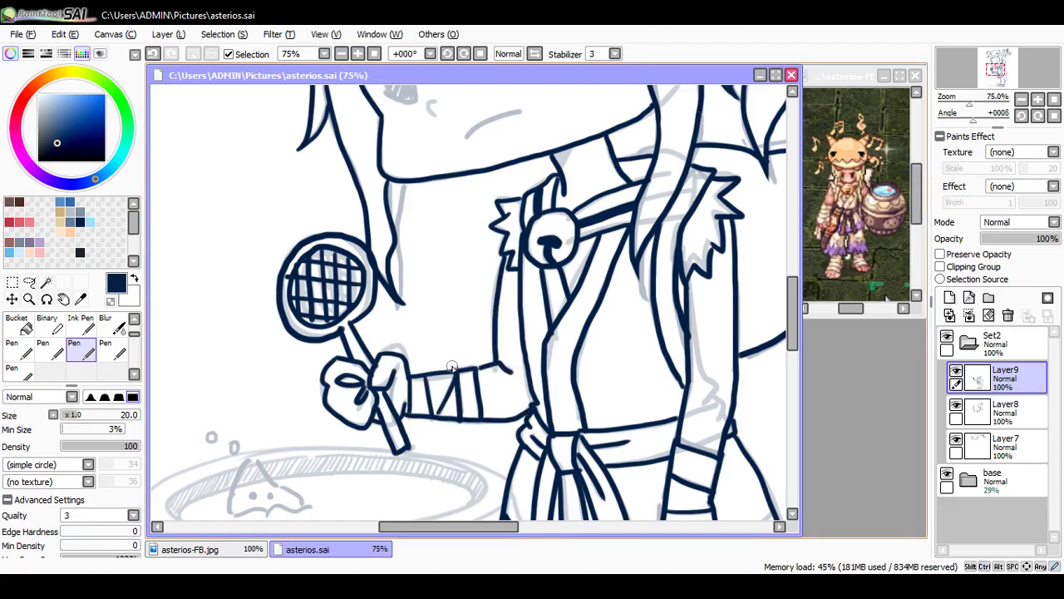
scroll(450, 379, "down", 3)
scroll(580, 363, "up", 1)
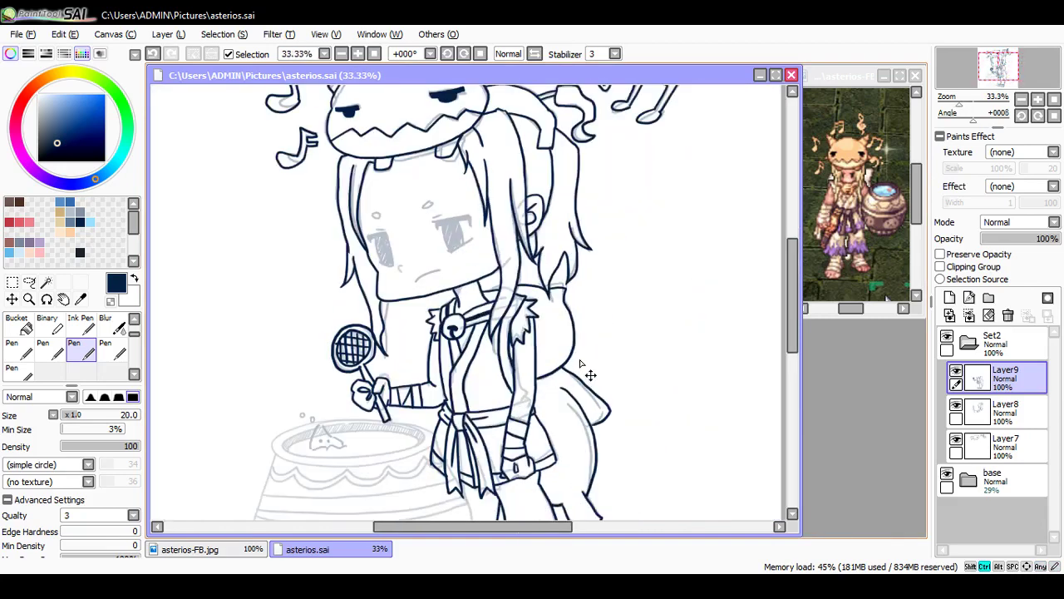
scroll(580, 363, "up", 1)
left_click(403, 585)
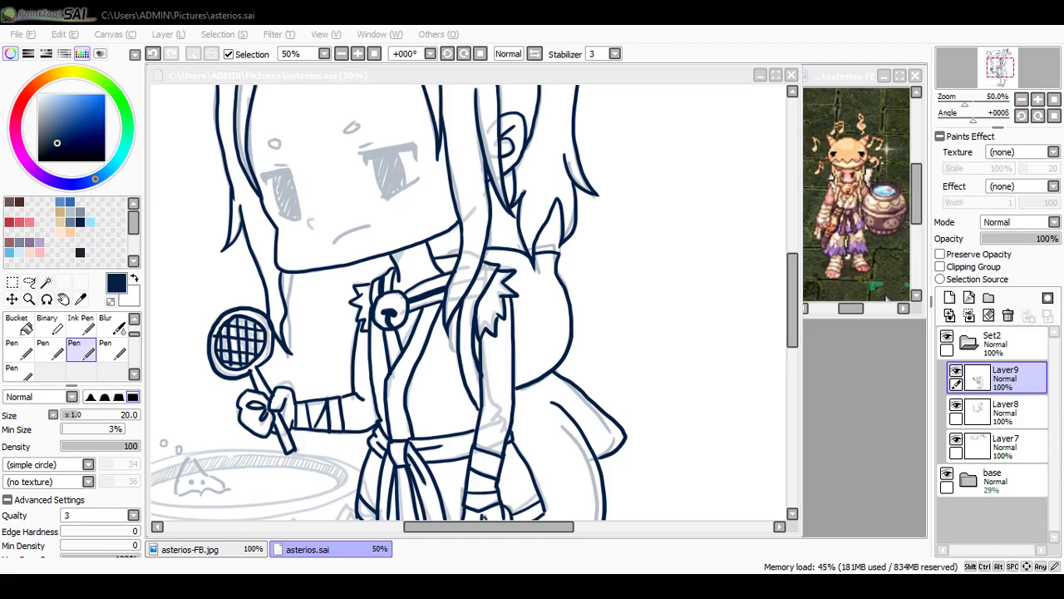
key("alt+Tab")
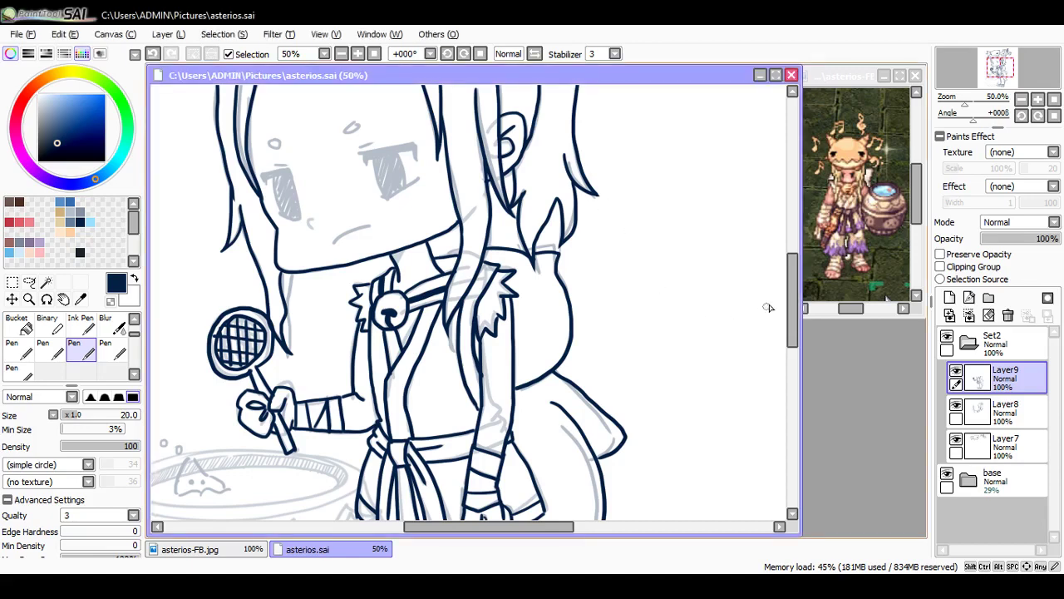
Step: Ink the short collar lines between the neck and the hanging hair lock, and save the drawing
scroll(793, 296, "up", 3)
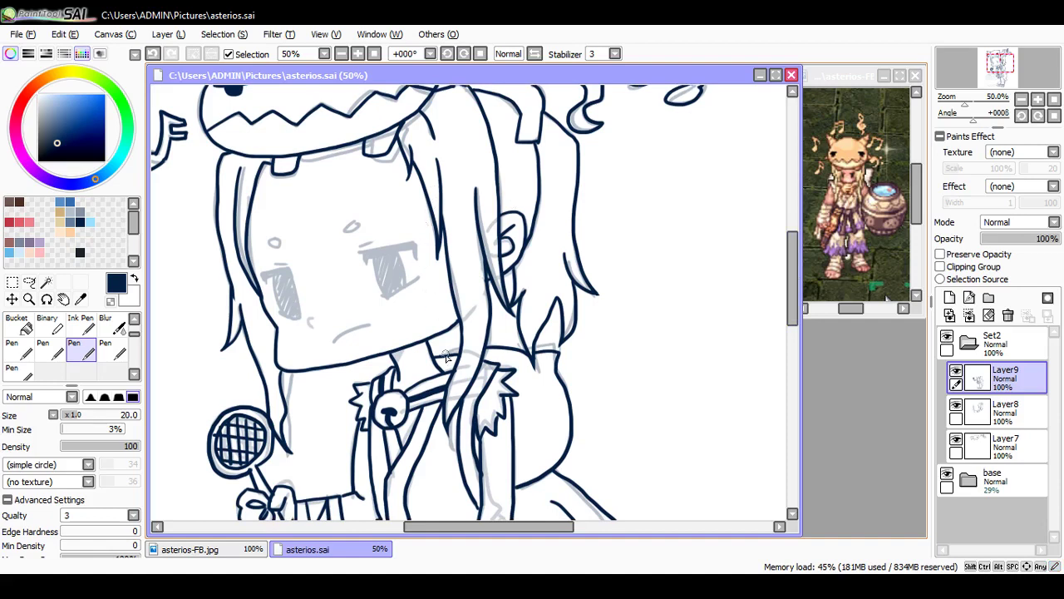
left_click_drag(438, 366, 450, 364)
key("ctrl+z")
scroll(458, 361, "up", 1)
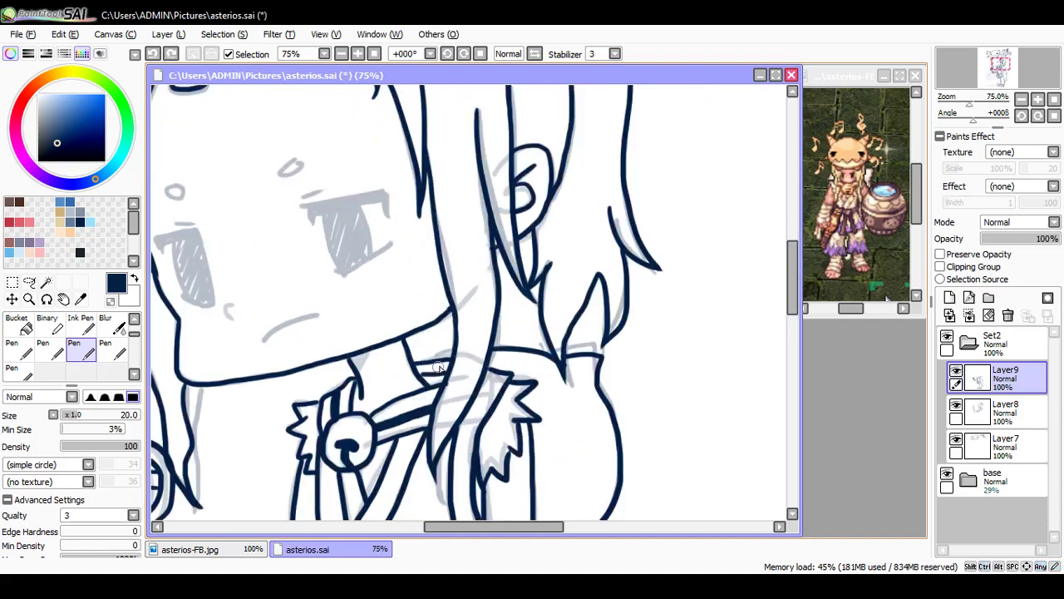
key("ctrl+z")
left_click_drag(422, 375, 447, 371)
left_click_drag(420, 374, 448, 370)
key("ctrl+s")
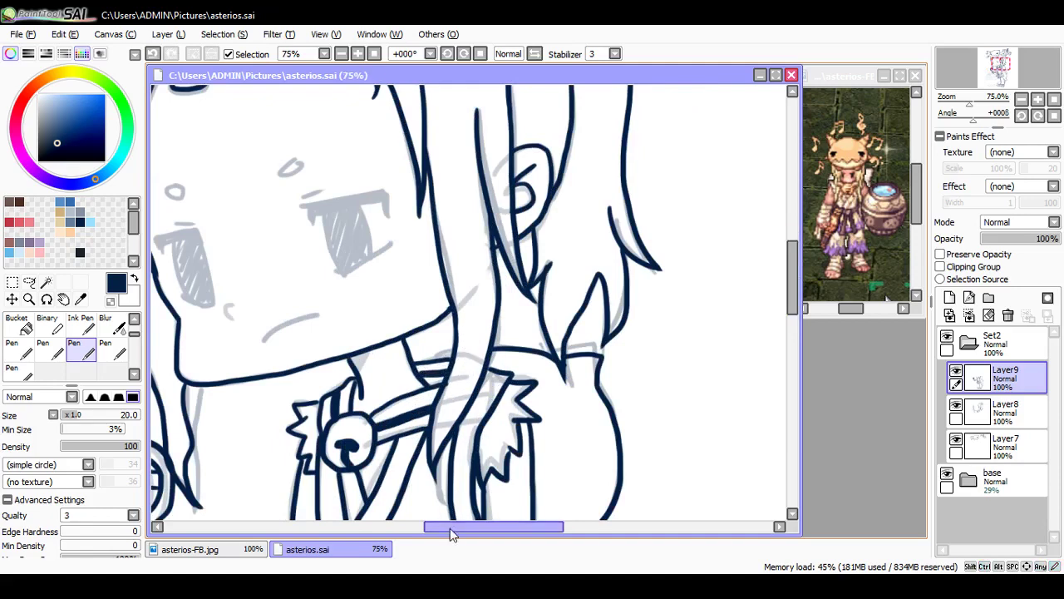
Step: Ink the small curved nose and the frowning mouth on the face
left_click_drag(456, 526, 406, 526)
left_click_drag(487, 341, 544, 312)
left_click_drag(457, 304, 455, 318)
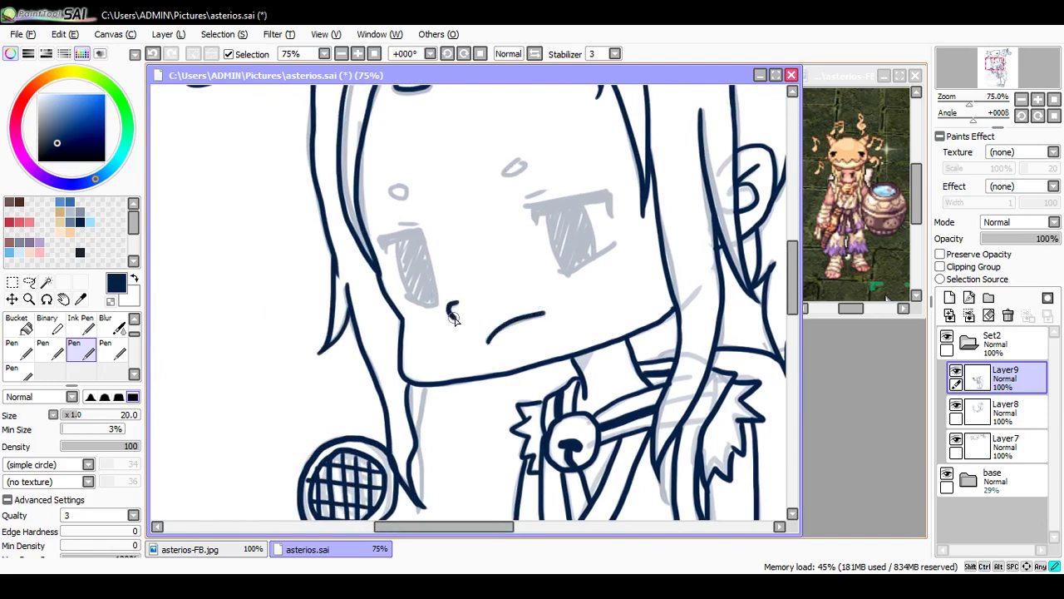
Step: Ink a thick, filled upper lash line on the eye nearer the ear and clean its inner corner
mouse_move(534, 208)
left_mouse_down()
mouse_move(532, 223)
mouse_move(574, 198)
mouse_move(612, 192)
mouse_move(612, 218)
left_mouse_up()
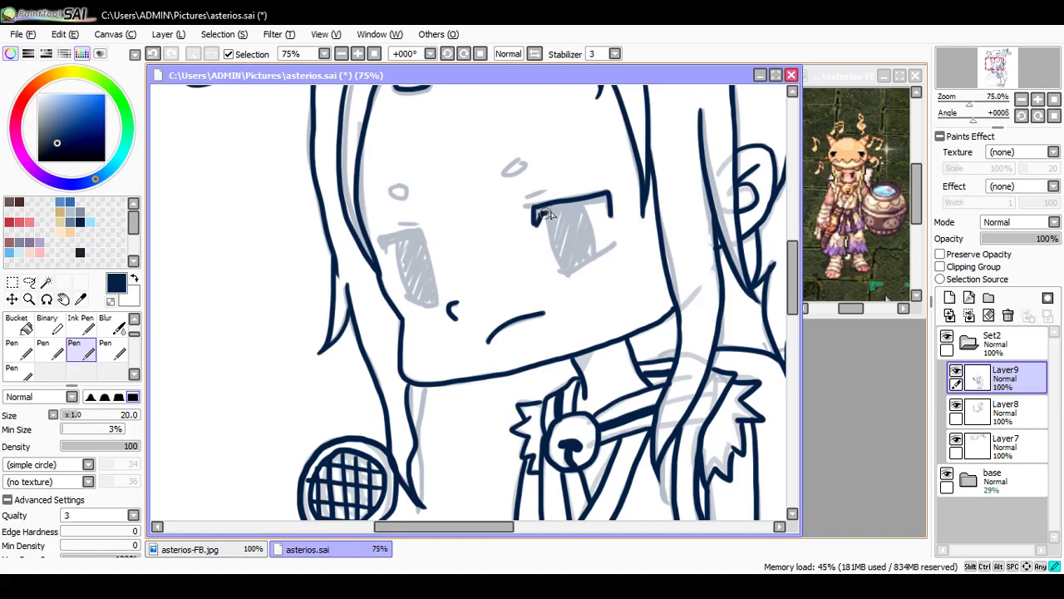
mouse_move(544, 213)
left_mouse_down()
mouse_move(607, 198)
mouse_move(614, 214)
left_mouse_up()
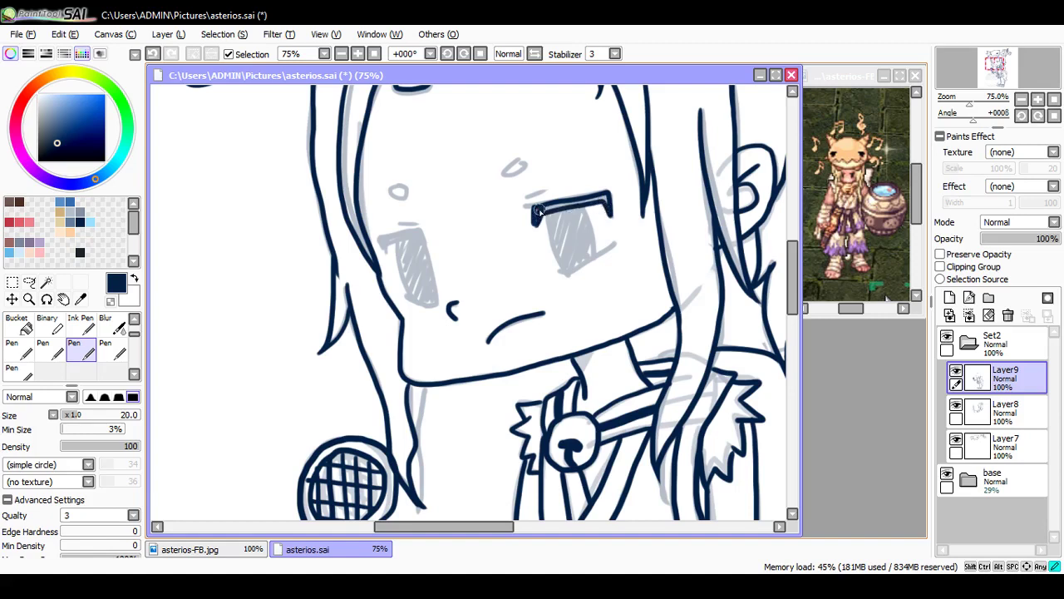
left_click_drag(538, 212, 610, 209)
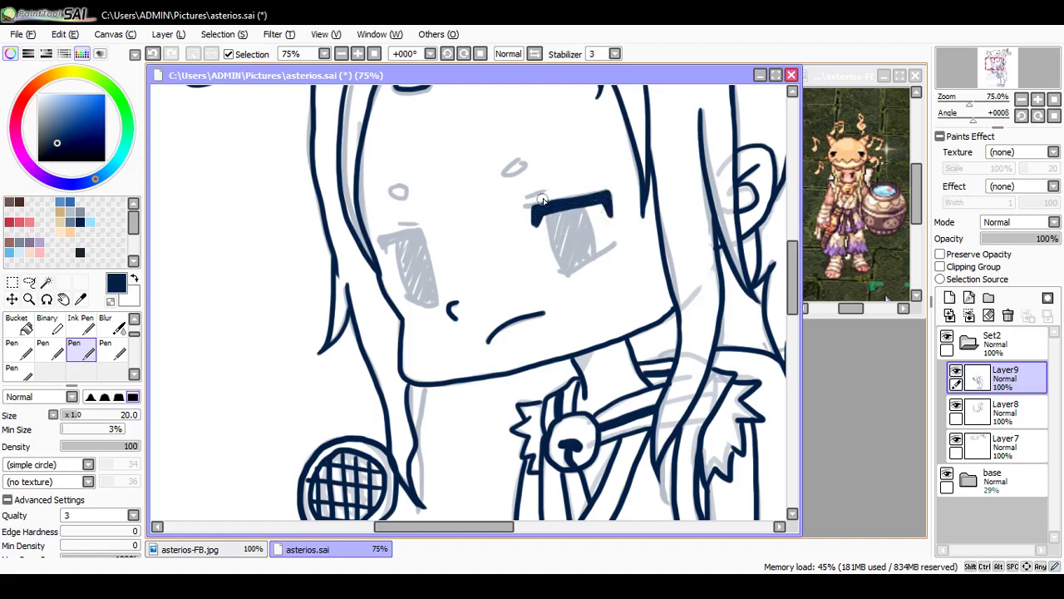
key("e")
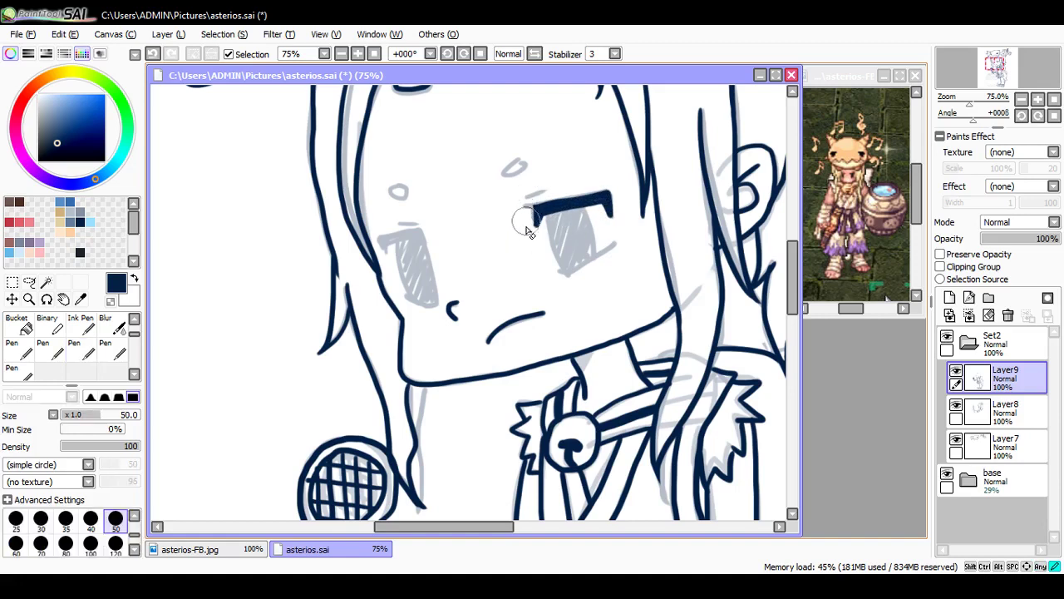
key("n")
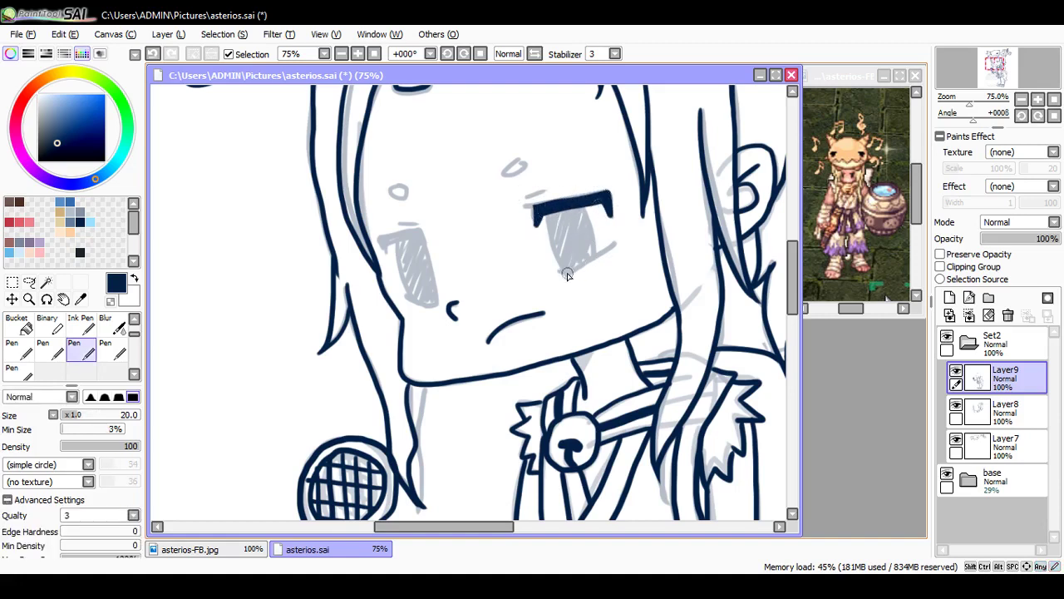
Step: Ink the lower lid and iris outline of the eye nearer the ear and fill the iris solid dark blue
left_click_drag(560, 270, 618, 244)
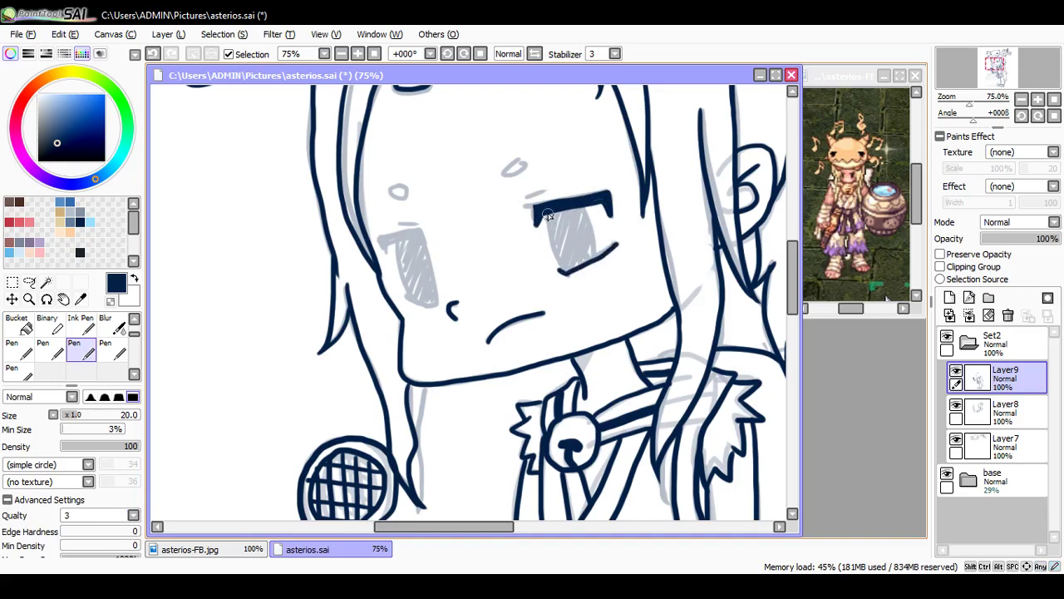
left_click_drag(547, 213, 561, 274)
left_click_drag(588, 210, 598, 255)
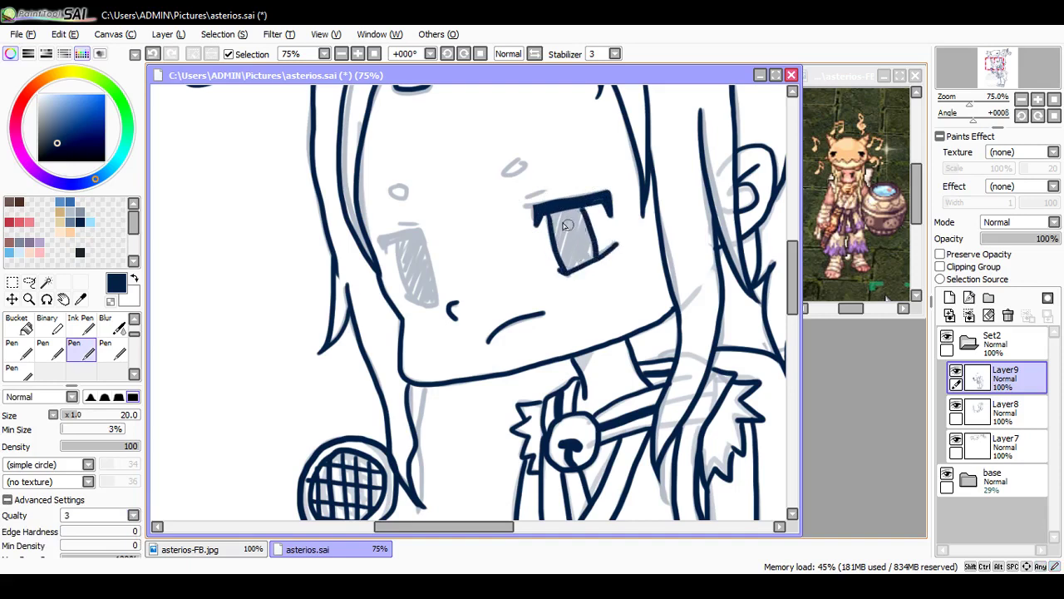
mouse_move(551, 214)
left_mouse_down()
mouse_move(573, 248)
mouse_move(582, 216)
mouse_move(588, 265)
left_mouse_up()
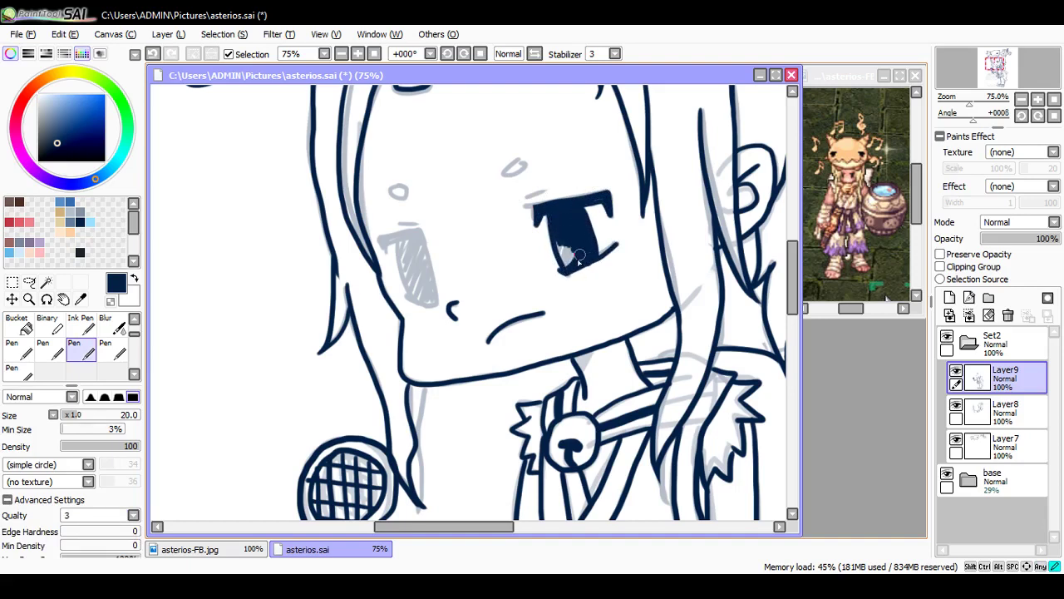
left_click_drag(558, 247, 578, 255)
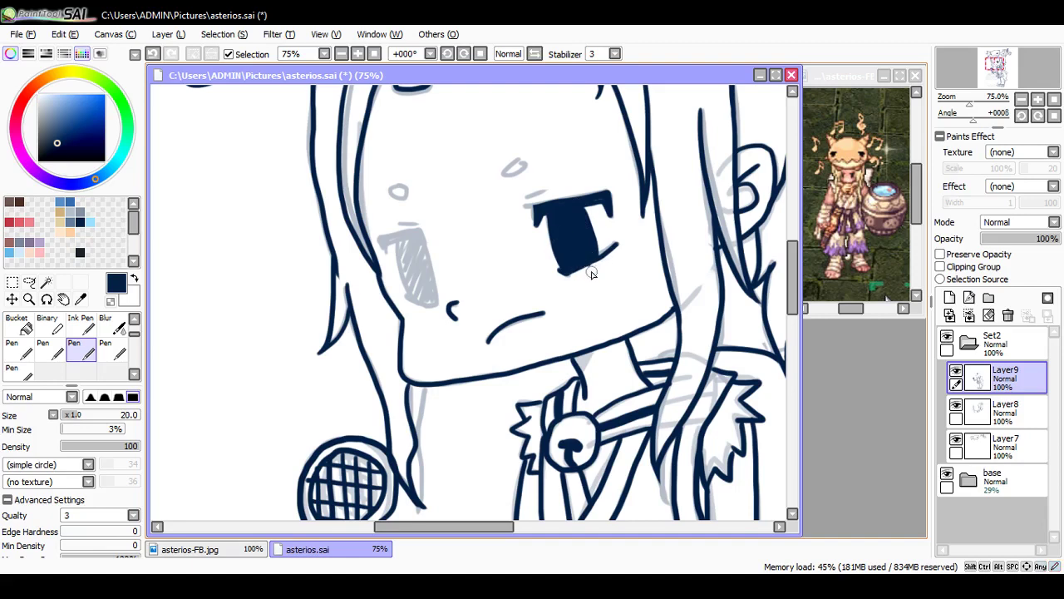
key("e")
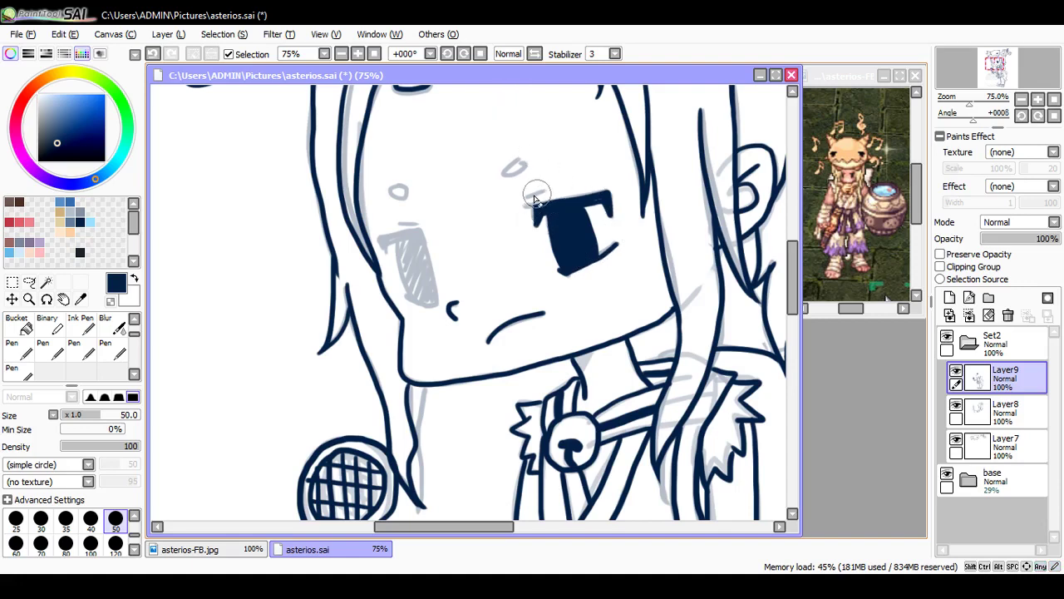
Step: Ink the near eye's lid crease, both oval eyebrow marks and the far eye's upper lash line
key("n")
mouse_move(524, 202)
left_mouse_down()
mouse_move(544, 193)
mouse_move(525, 165)
left_mouse_up()
mouse_move(394, 188)
left_mouse_down()
mouse_move(413, 202)
mouse_move(403, 203)
mouse_move(383, 259)
mouse_move(419, 237)
left_mouse_up()
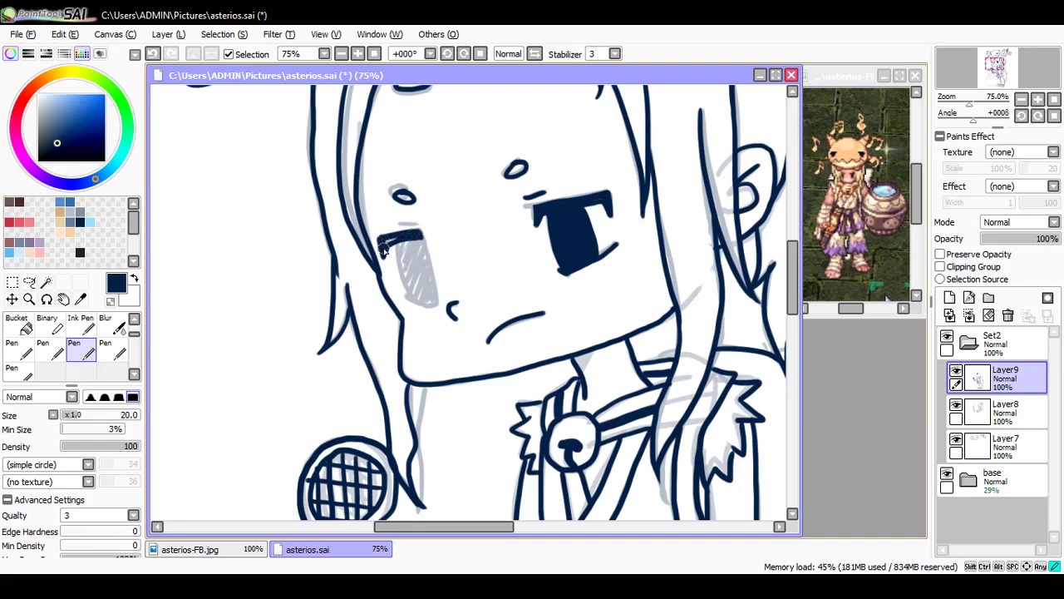
Step: Ink the far eye's lid crease, lower lid and iris outline, fill the iris solid, and save the drawing
mouse_move(398, 225)
left_mouse_down()
mouse_move(437, 305)
mouse_move(405, 294)
mouse_move(423, 265)
mouse_move(419, 295)
mouse_move(401, 297)
mouse_move(435, 308)
left_mouse_up()
key("ctrl+z")
left_click_drag(420, 237, 439, 306)
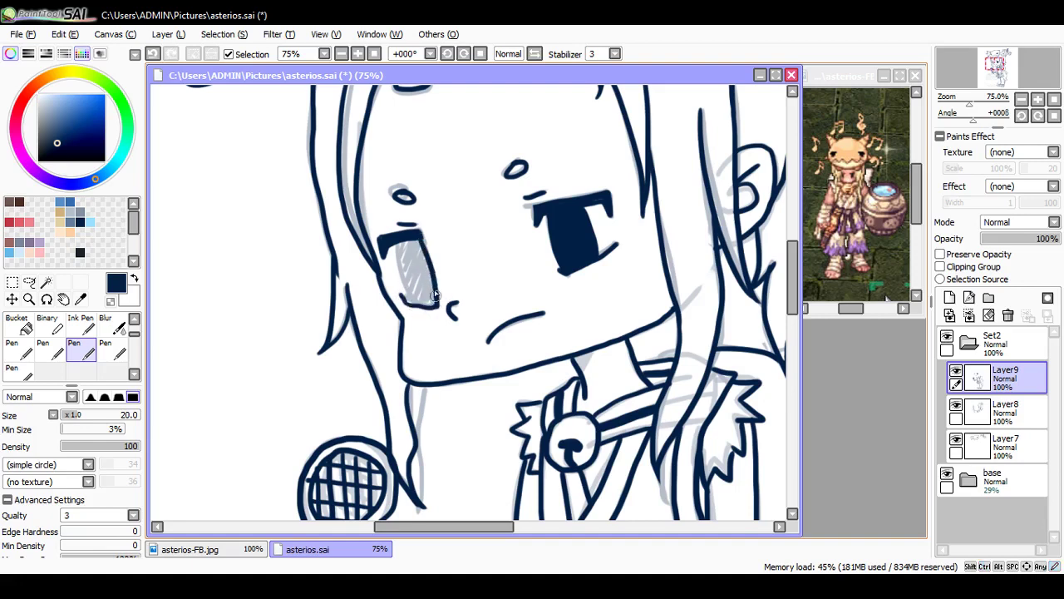
mouse_move(399, 247)
left_mouse_down()
mouse_move(416, 302)
mouse_move(409, 253)
mouse_move(398, 249)
mouse_move(410, 271)
mouse_move(416, 240)
mouse_move(433, 303)
mouse_move(414, 291)
left_mouse_up()
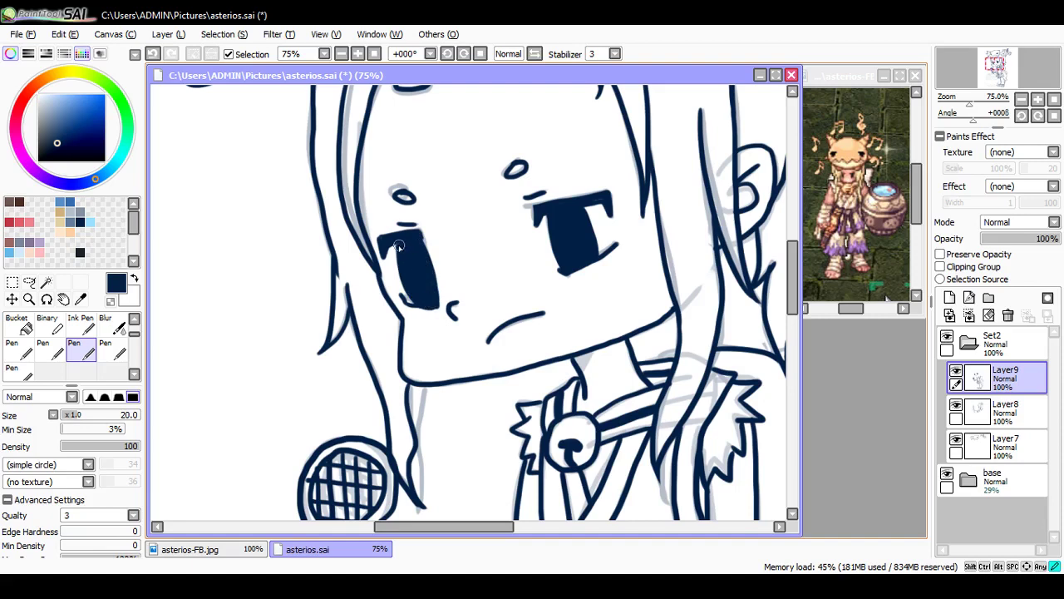
left_click_drag(422, 245, 420, 242)
key("ctrl+s")
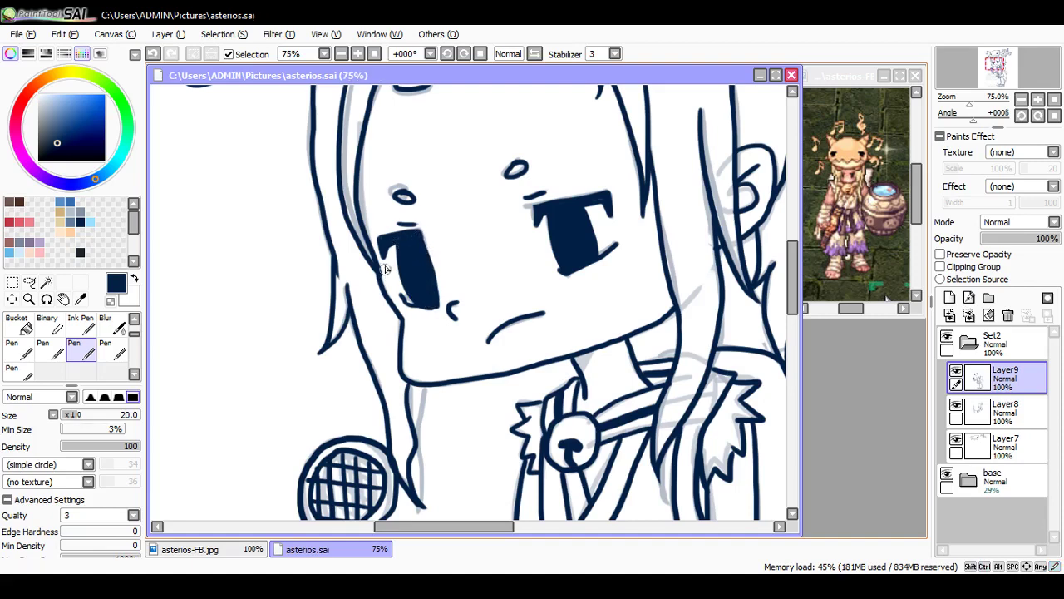
Step: Erase the excess ink along the far eye's lower edge and save the drawing
key("e")
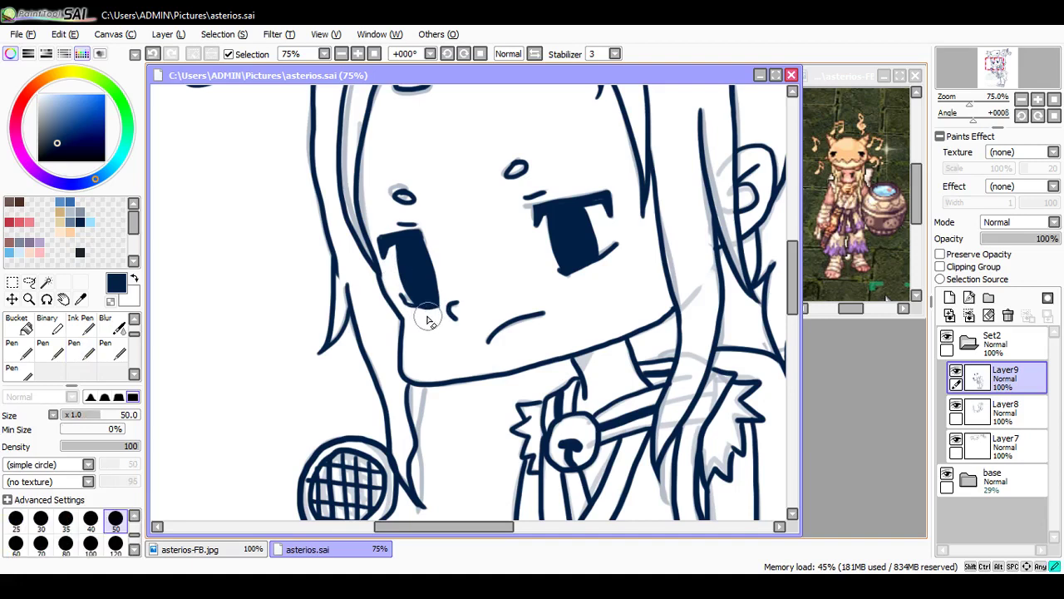
left_click_drag(428, 320, 425, 314)
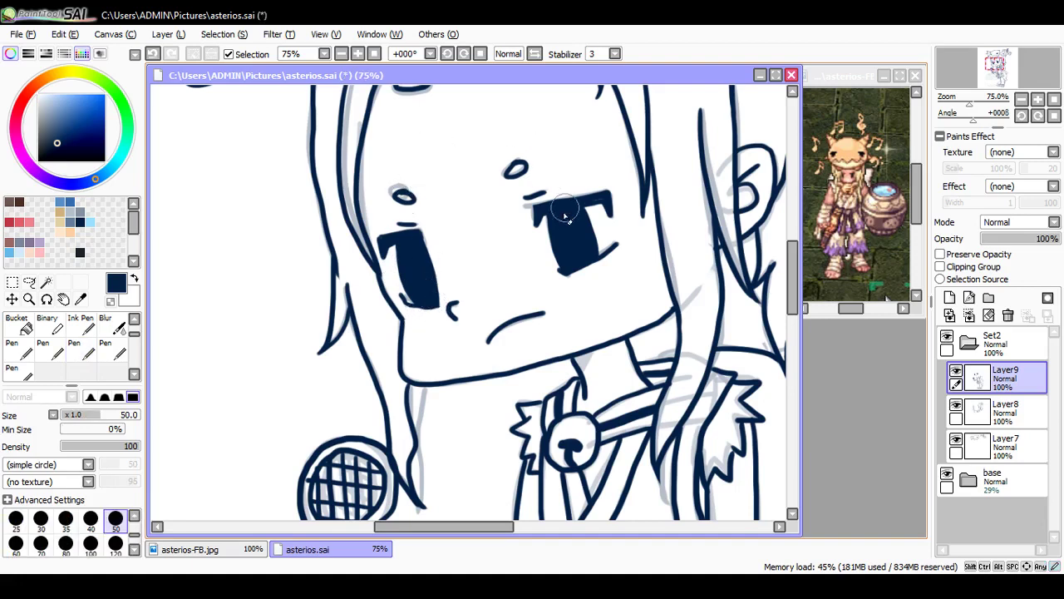
scroll(582, 147, "down", 3)
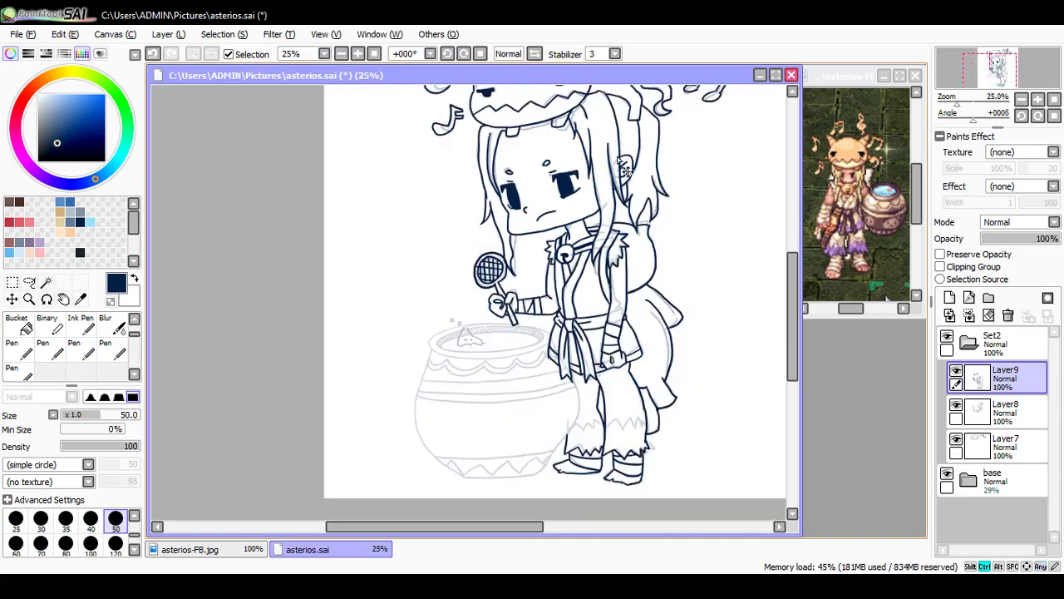
key("ctrl+s")
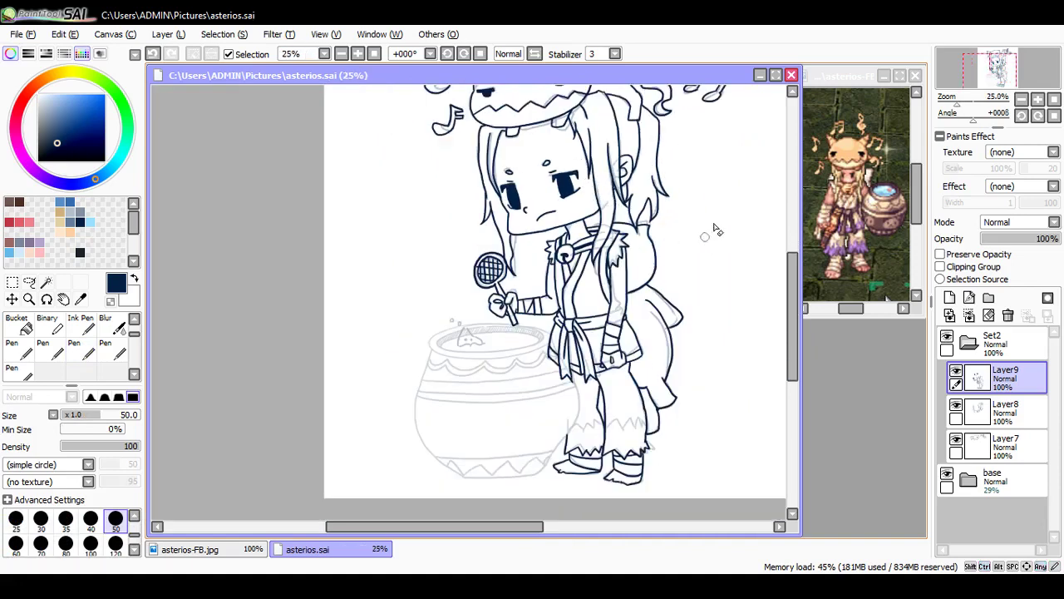
Step: Collapse the Set2 folder and hide its line art so only the base sketch around the jar shows
left_click_drag(793, 322, 795, 351)
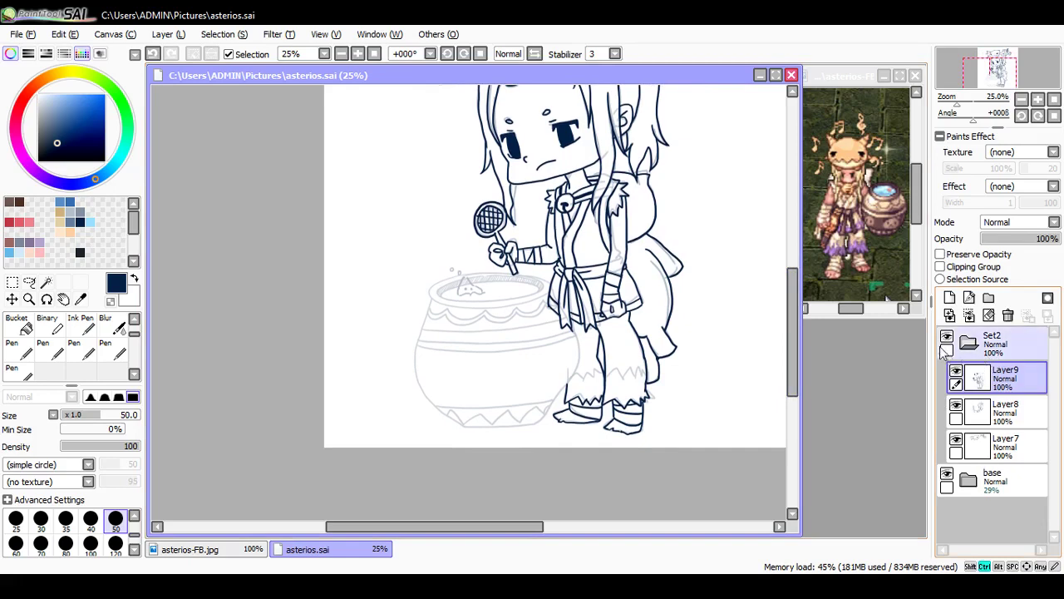
key("ctrl+plus")
key("ctrl+plus")
left_click_drag(455, 526, 501, 527)
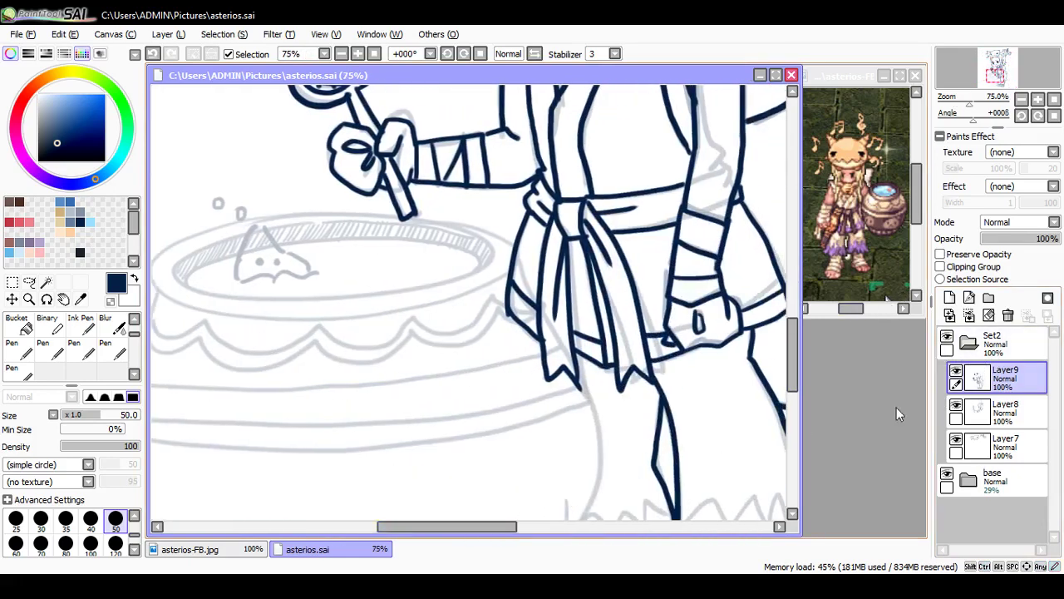
left_click(990, 344)
left_click(965, 344)
left_click(948, 338)
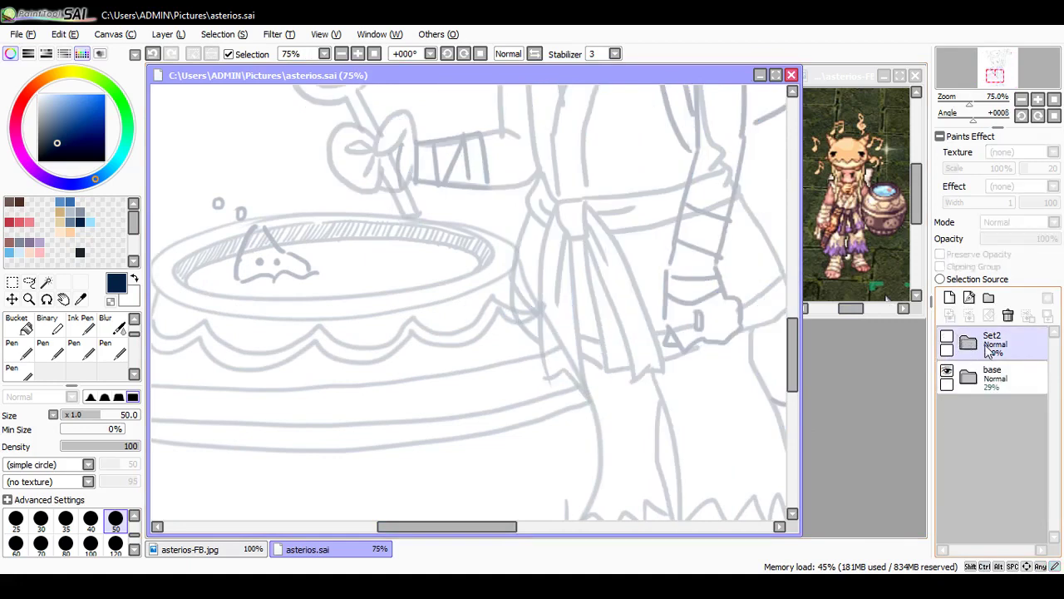
Step: Add a new layer, place it above the Set2 folder and switch to the size 20 pen
left_click(949, 297)
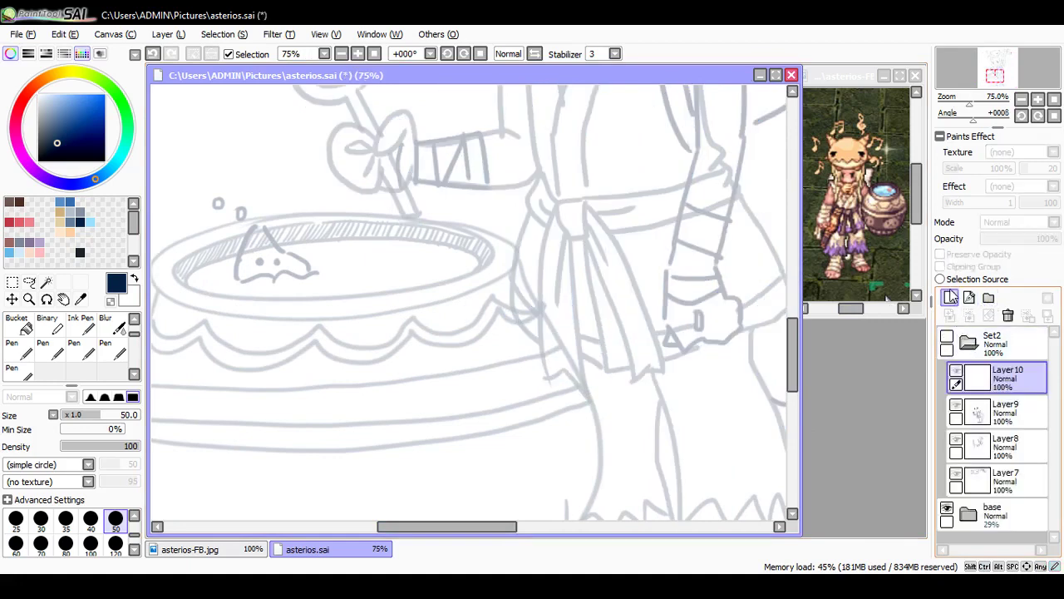
left_click_drag(978, 365, 981, 333)
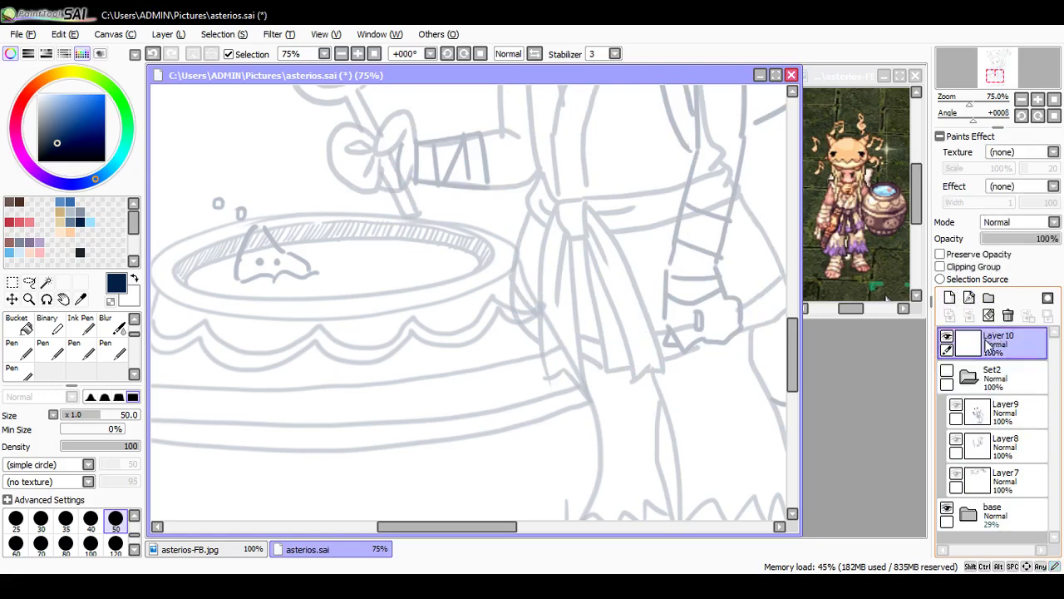
key("n")
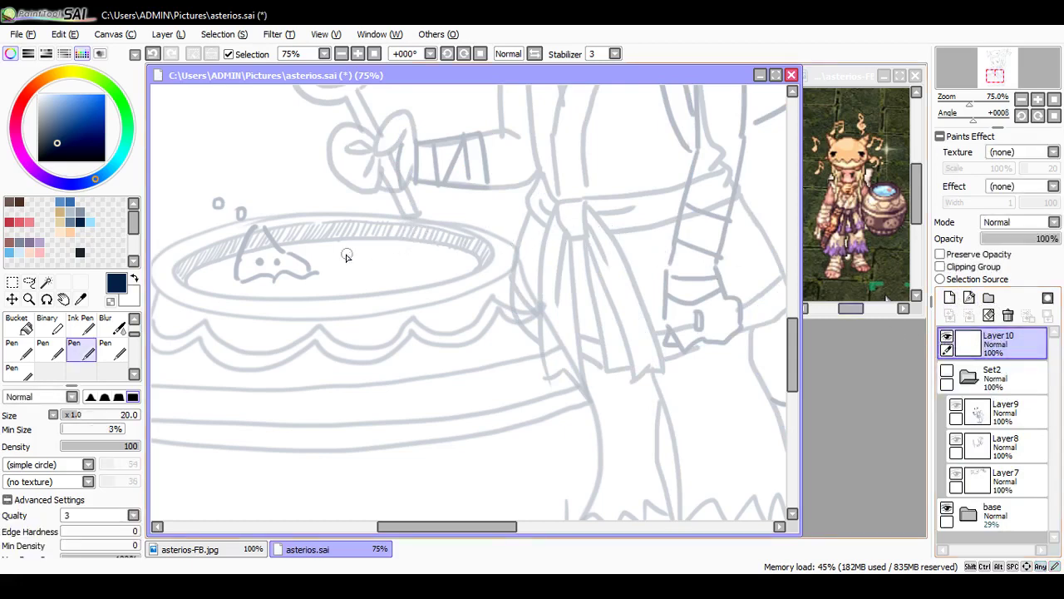
Step: Ink the pointed creature floating in the jar, with its wavy lower edge and two dot eyes
left_click_drag(437, 527, 408, 527)
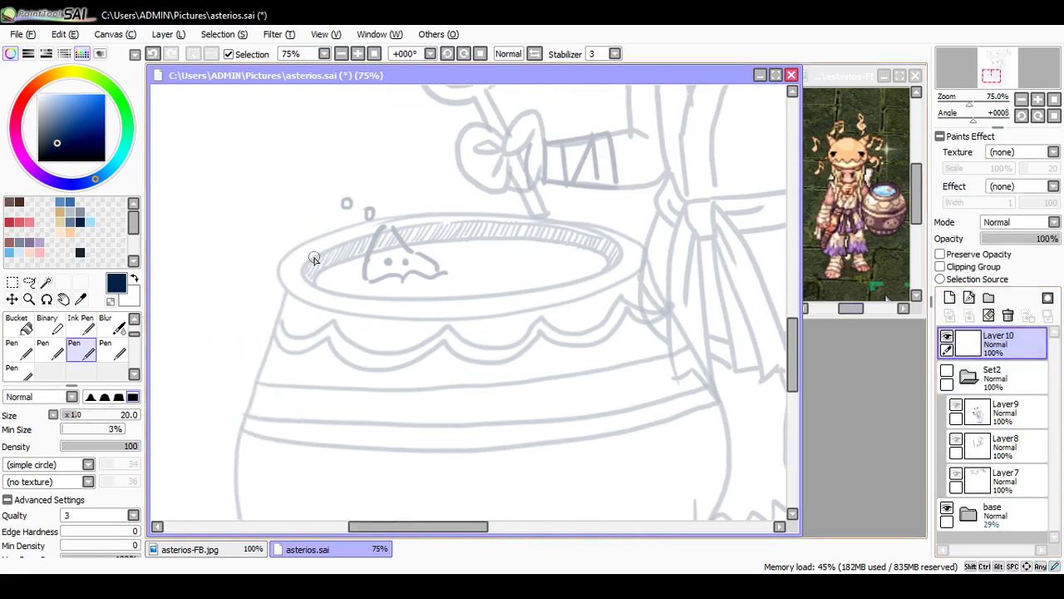
left_click_drag(383, 223, 360, 280)
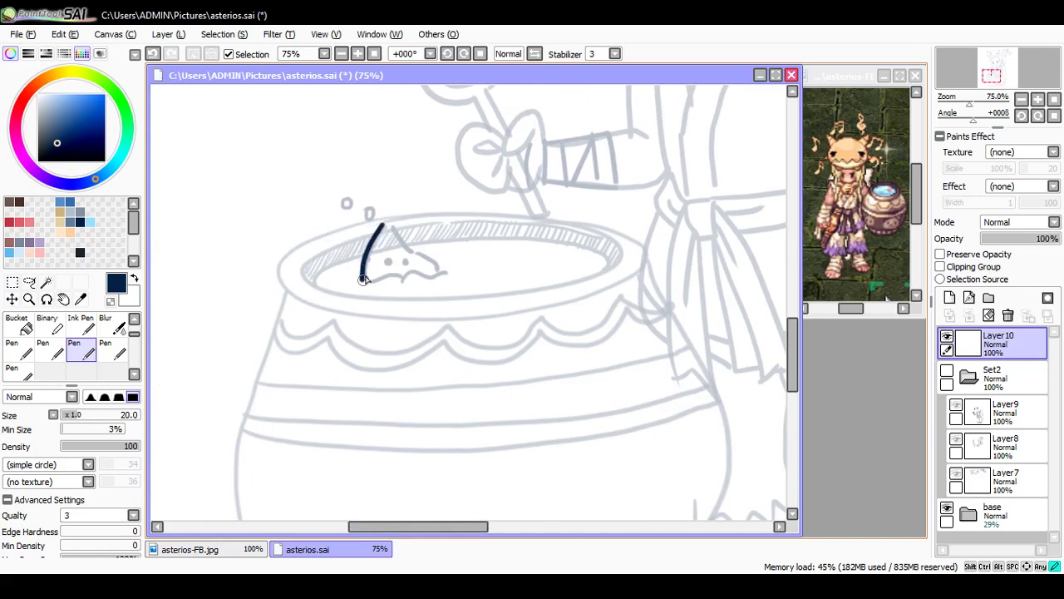
left_click_drag(385, 226, 439, 270)
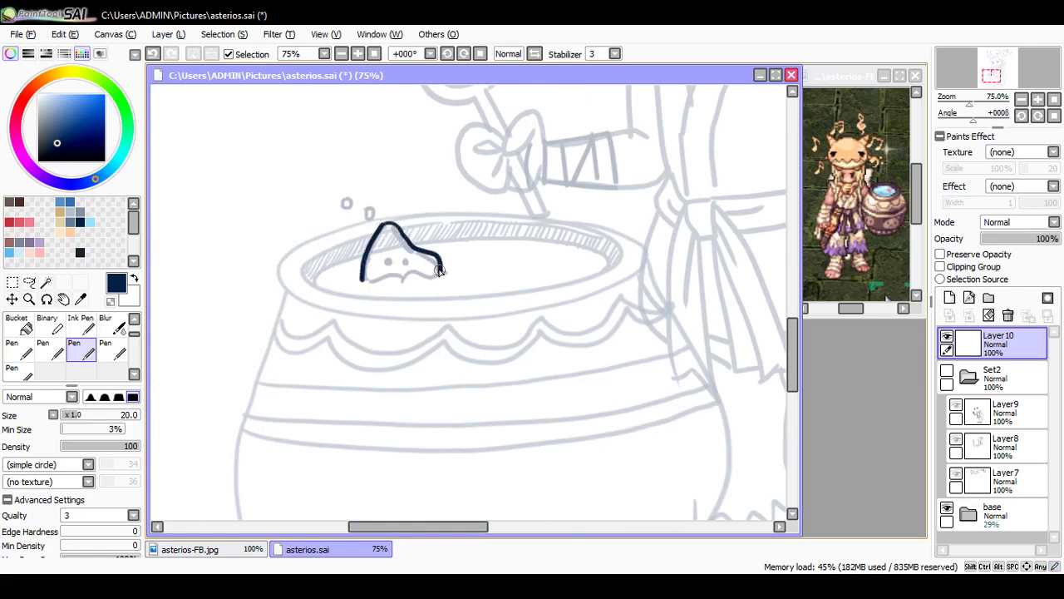
key("ctrl+z")
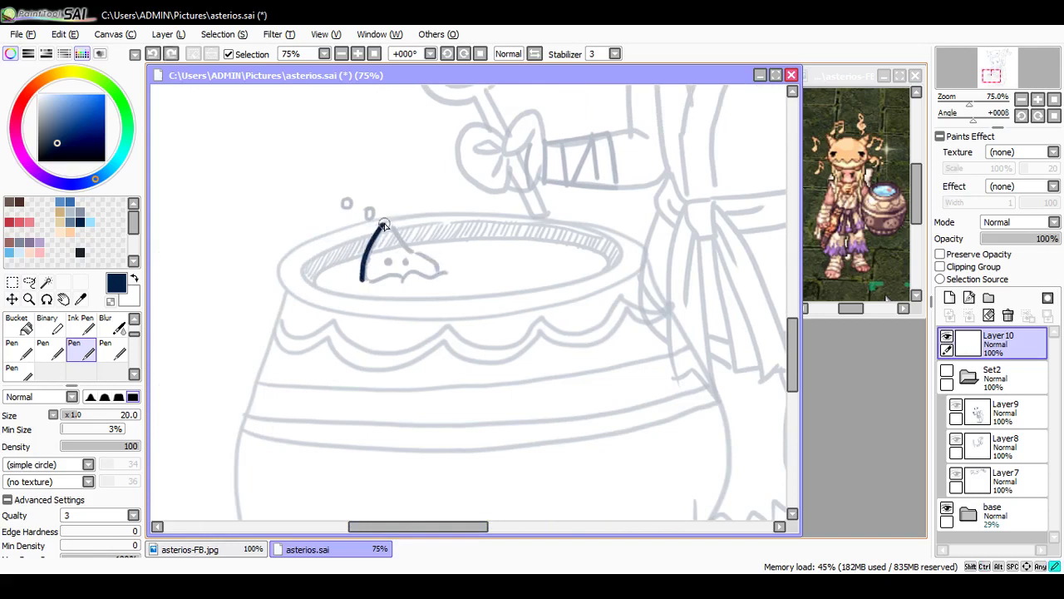
left_click_drag(384, 223, 438, 271)
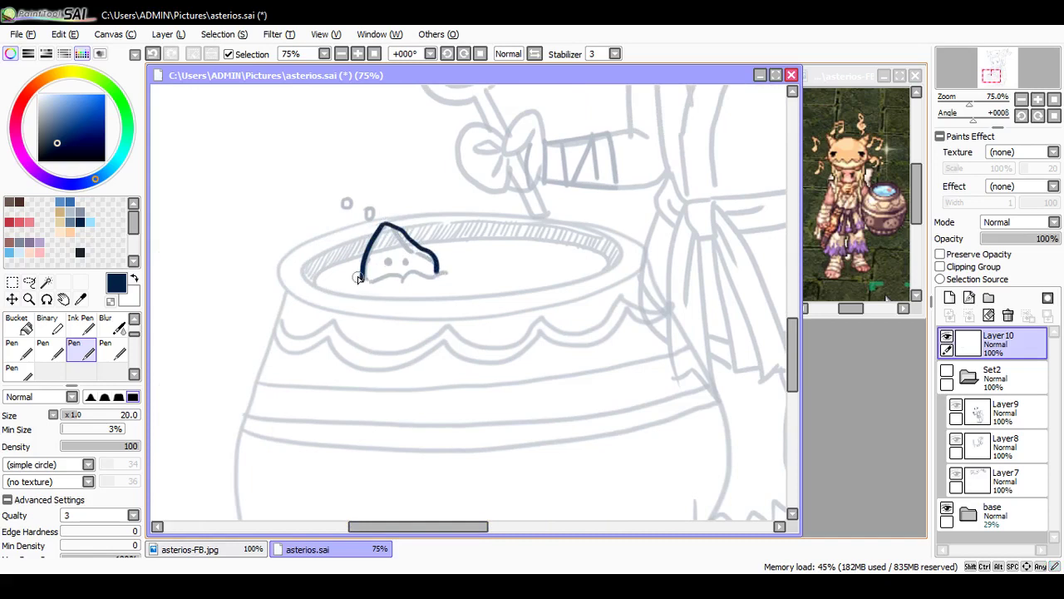
left_click_drag(358, 279, 448, 267)
left_click(419, 260)
left_click(382, 266)
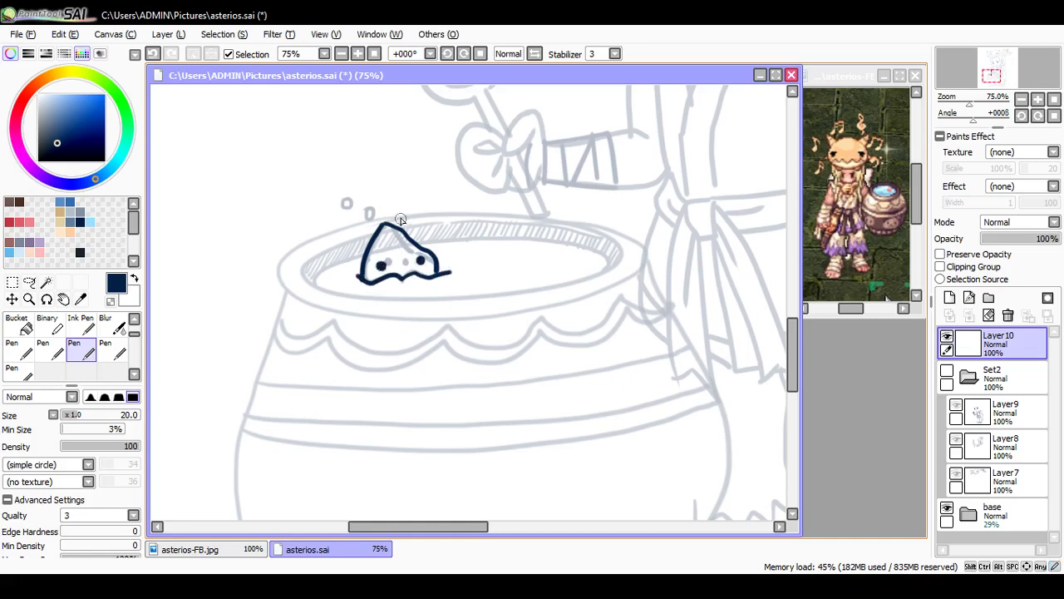
Step: Ink the jar's inner rim ellipse behind the creature and the curved waterline inside the opening
mouse_move(399, 251)
left_mouse_down()
mouse_move(421, 251)
mouse_move(335, 247)
mouse_move(313, 263)
left_mouse_up()
key("ctrl+z")
key("ctrl+z")
mouse_move(373, 235)
left_mouse_down()
mouse_move(304, 270)
mouse_move(351, 295)
mouse_move(431, 297)
mouse_move(556, 286)
mouse_move(612, 263)
mouse_move(613, 249)
mouse_move(567, 226)
mouse_move(421, 225)
left_mouse_up()
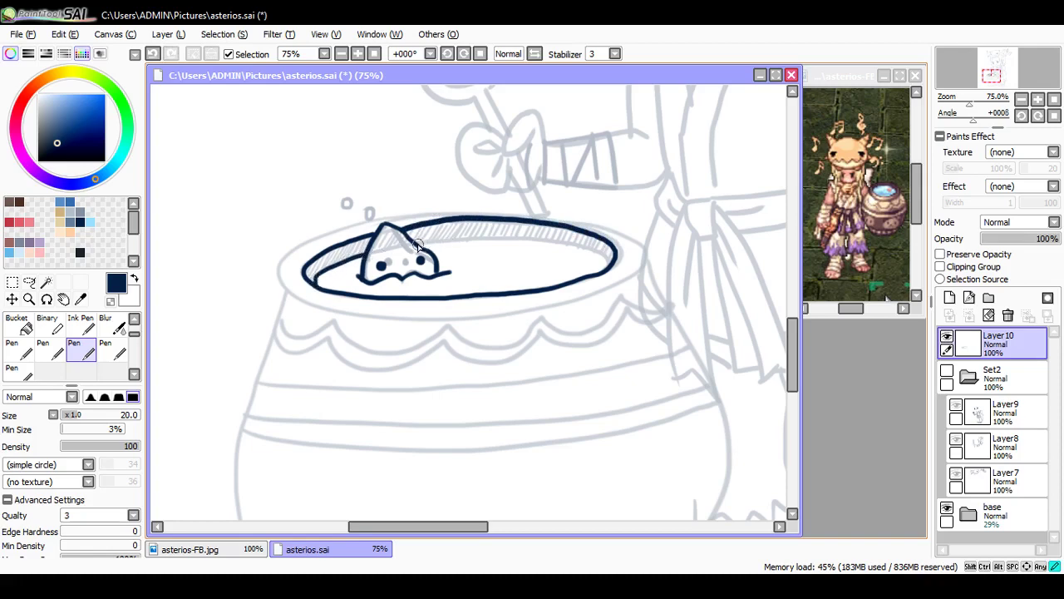
mouse_move(416, 243)
left_mouse_down()
mouse_move(504, 237)
mouse_move(609, 253)
left_mouse_up()
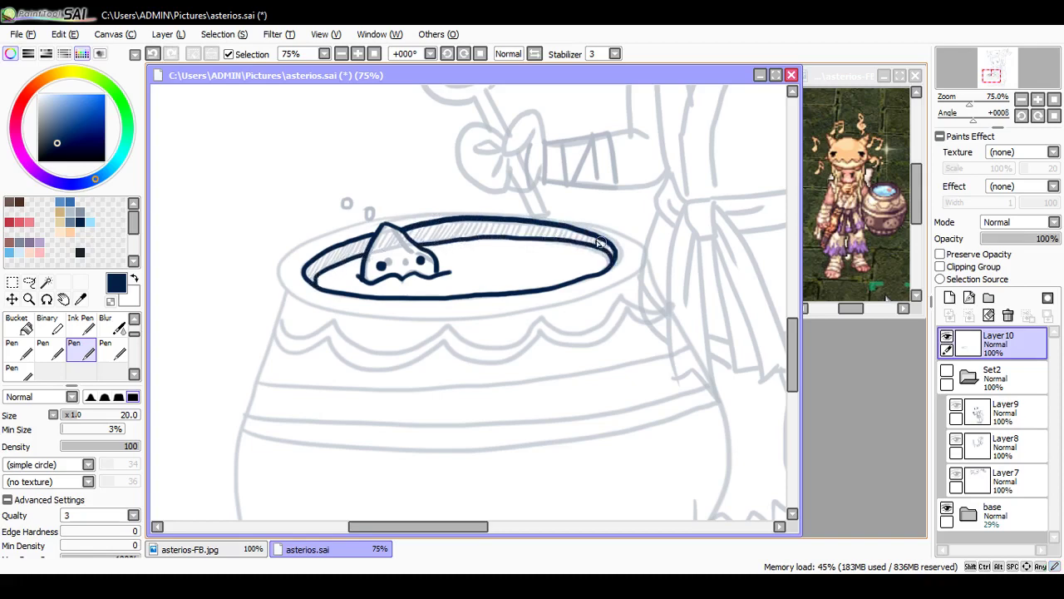
key("ctrl+z")
mouse_move(413, 245)
left_mouse_down()
mouse_move(506, 240)
mouse_move(611, 261)
left_mouse_up()
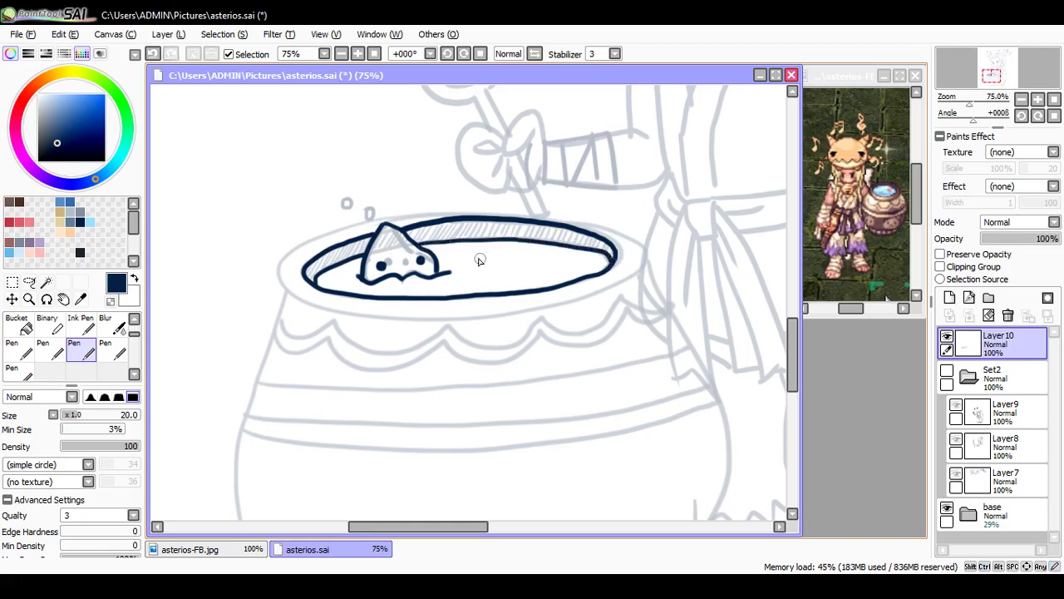
Step: Ink two wavy ripples on the water and the jar's outer rim ellipse
mouse_move(479, 260)
left_mouse_down()
mouse_move(512, 251)
mouse_move(568, 266)
left_mouse_up()
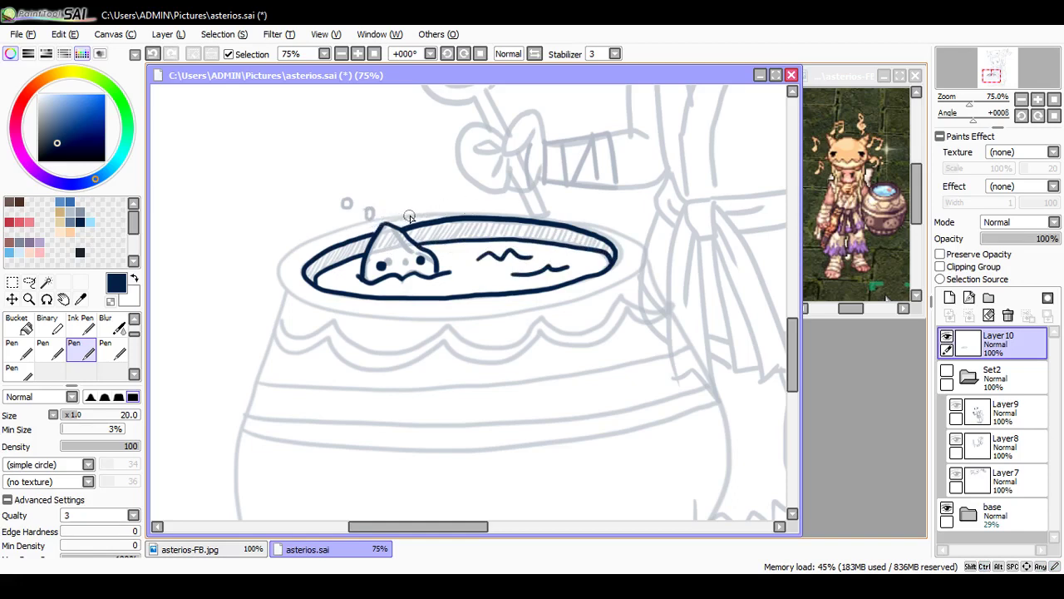
left_click_drag(409, 217, 553, 218)
key("ctrl+z")
mouse_move(413, 215)
left_mouse_down()
mouse_move(527, 208)
mouse_move(603, 224)
mouse_move(637, 246)
mouse_move(630, 281)
mouse_move(498, 319)
mouse_move(424, 321)
mouse_move(304, 302)
mouse_move(275, 281)
mouse_move(289, 253)
mouse_move(354, 219)
mouse_move(429, 208)
left_mouse_up()
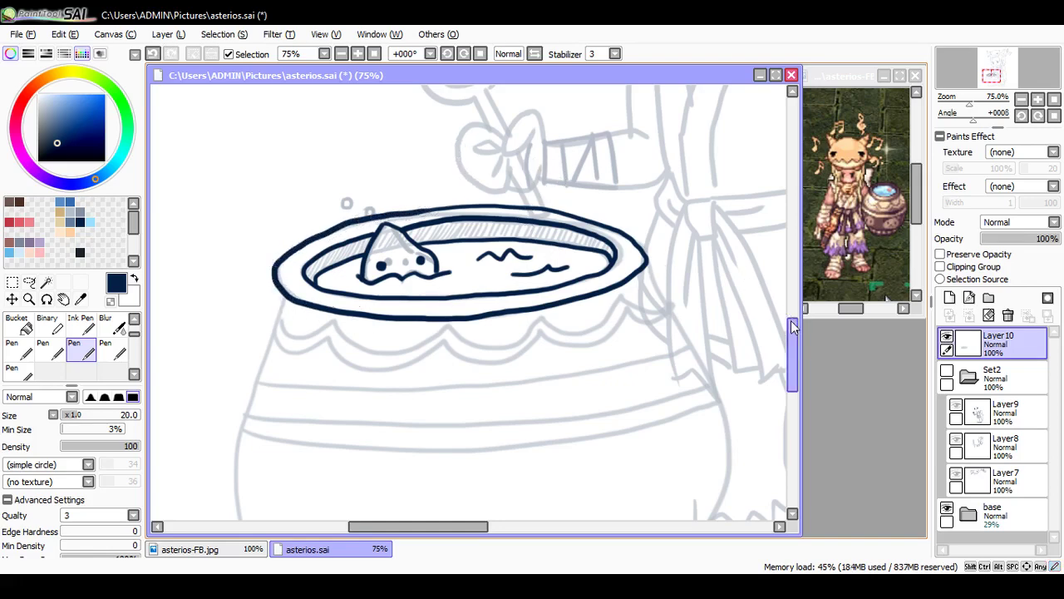
Step: Ink the jar's rounded sides, its flat bottom edge and the thin foot beneath it
left_click_drag(791, 326, 791, 355)
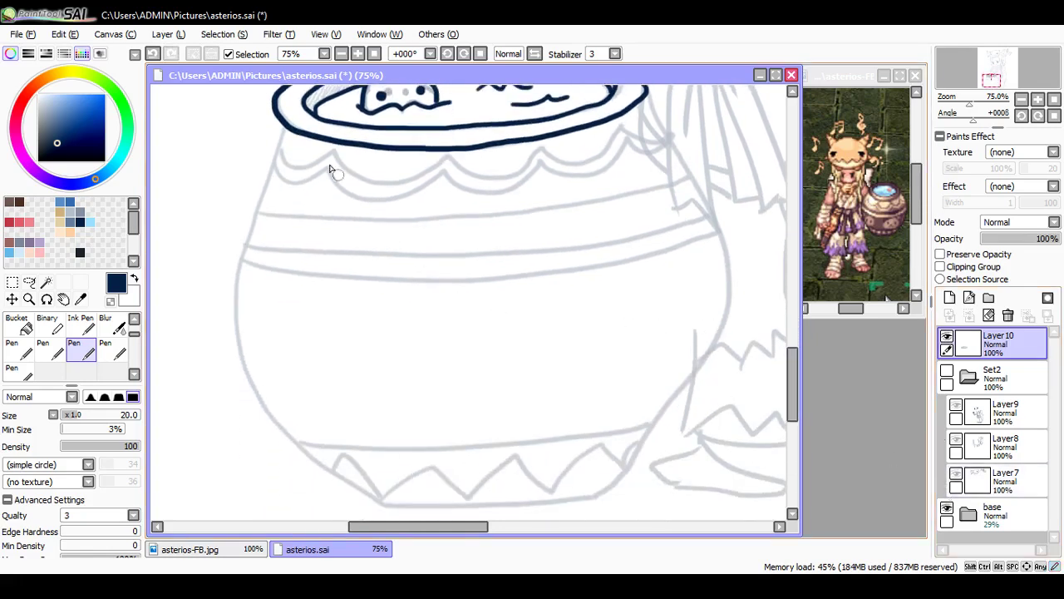
mouse_move(283, 124)
left_mouse_down()
mouse_move(237, 281)
mouse_move(240, 370)
mouse_move(277, 426)
left_mouse_up()
left_click_drag(330, 473, 392, 504)
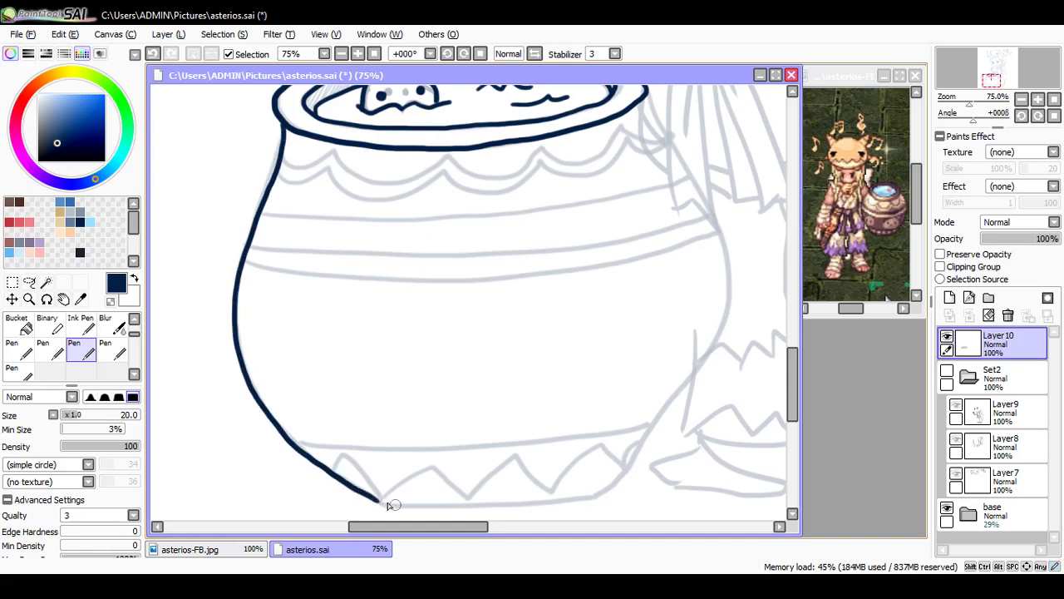
mouse_move(647, 98)
left_mouse_down()
mouse_move(661, 145)
mouse_move(716, 229)
mouse_move(720, 322)
mouse_move(676, 416)
mouse_move(589, 498)
left_mouse_up()
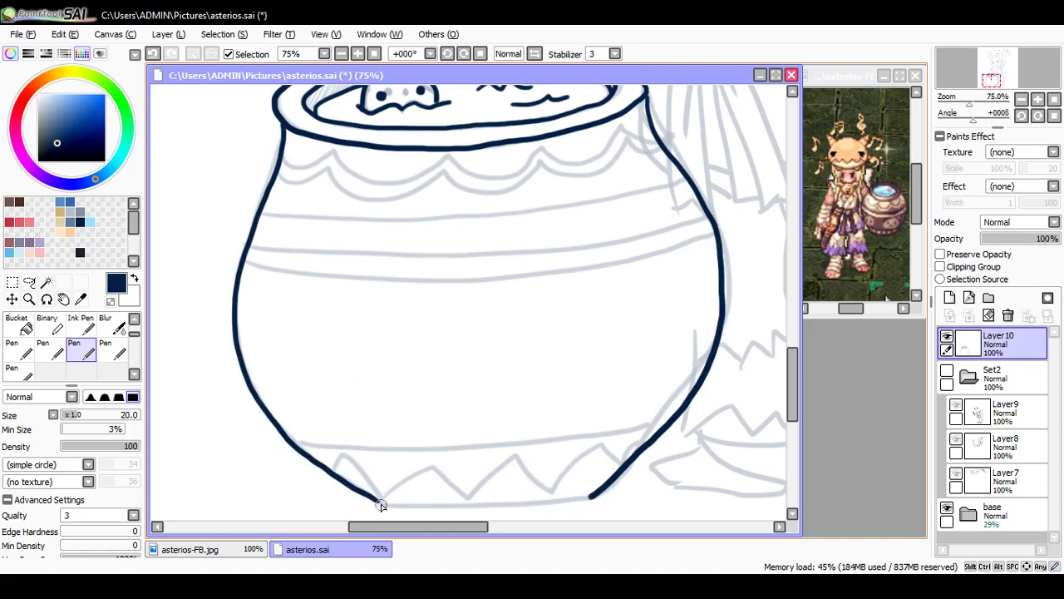
left_click_drag(380, 504, 592, 497)
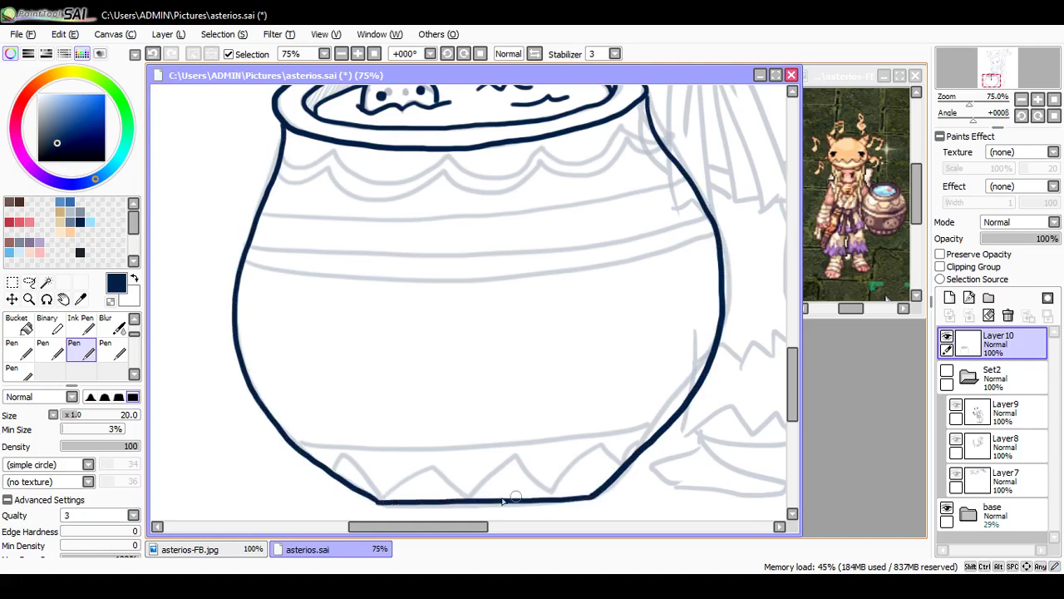
mouse_move(379, 509)
left_mouse_down()
mouse_move(590, 508)
mouse_move(596, 496)
left_mouse_up()
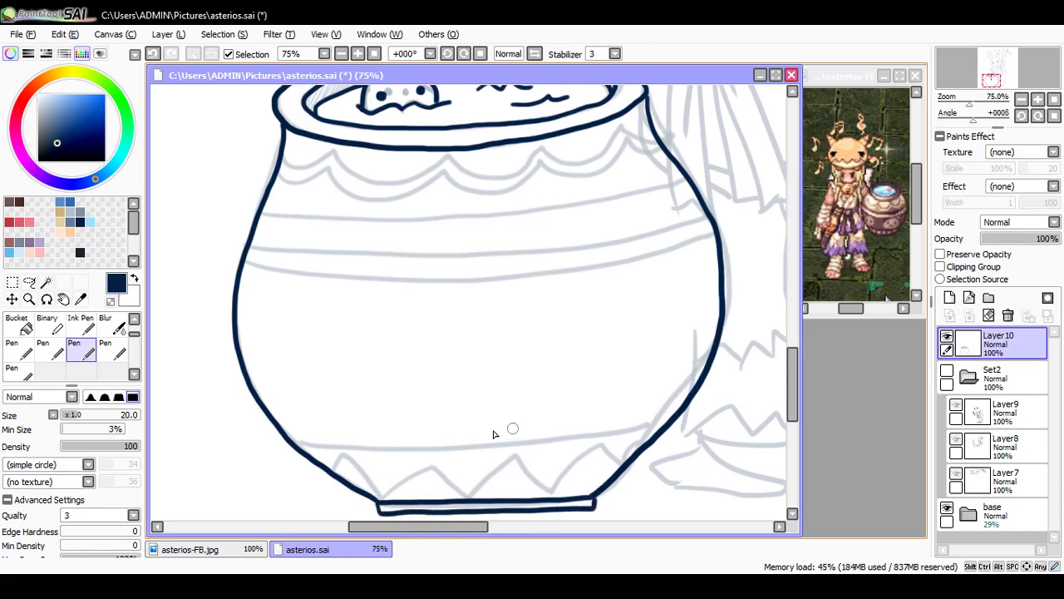
Step: Ink the jar's lower band line with its zigzag trim and the three curved band lines around the upper body
mouse_move(287, 434)
left_mouse_down()
mouse_move(537, 444)
mouse_move(662, 425)
left_mouse_up()
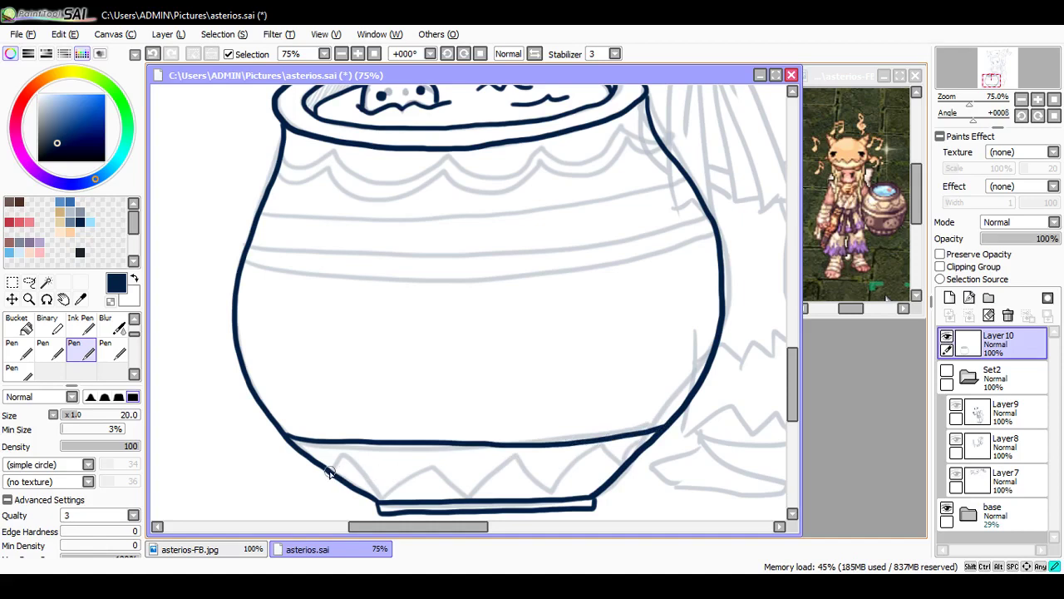
mouse_move(329, 470)
left_mouse_down()
mouse_move(391, 498)
mouse_move(449, 459)
mouse_move(484, 497)
mouse_move(521, 460)
mouse_move(557, 489)
mouse_move(626, 474)
left_mouse_up()
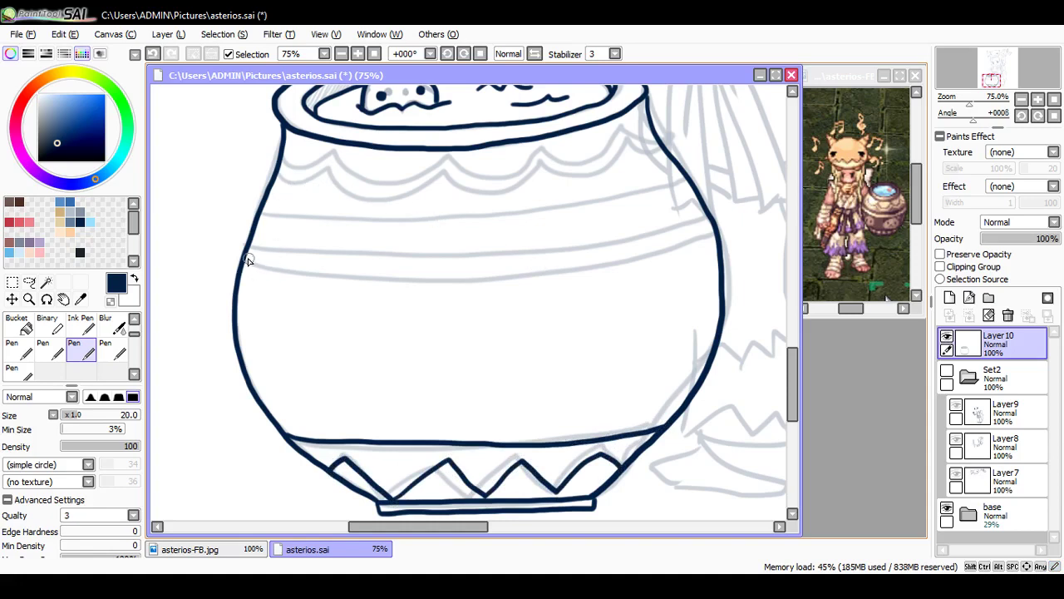
left_click_drag(247, 260, 428, 266)
key("ctrl+z")
mouse_move(243, 261)
left_mouse_down()
mouse_move(337, 283)
mouse_move(398, 281)
mouse_move(254, 264)
mouse_move(461, 281)
mouse_move(592, 264)
mouse_move(715, 227)
left_mouse_up()
key("ctrl+z")
left_click_drag(248, 247, 399, 251)
key("ctrl+z")
mouse_move(250, 246)
left_mouse_down()
mouse_move(484, 258)
mouse_move(707, 211)
left_mouse_up()
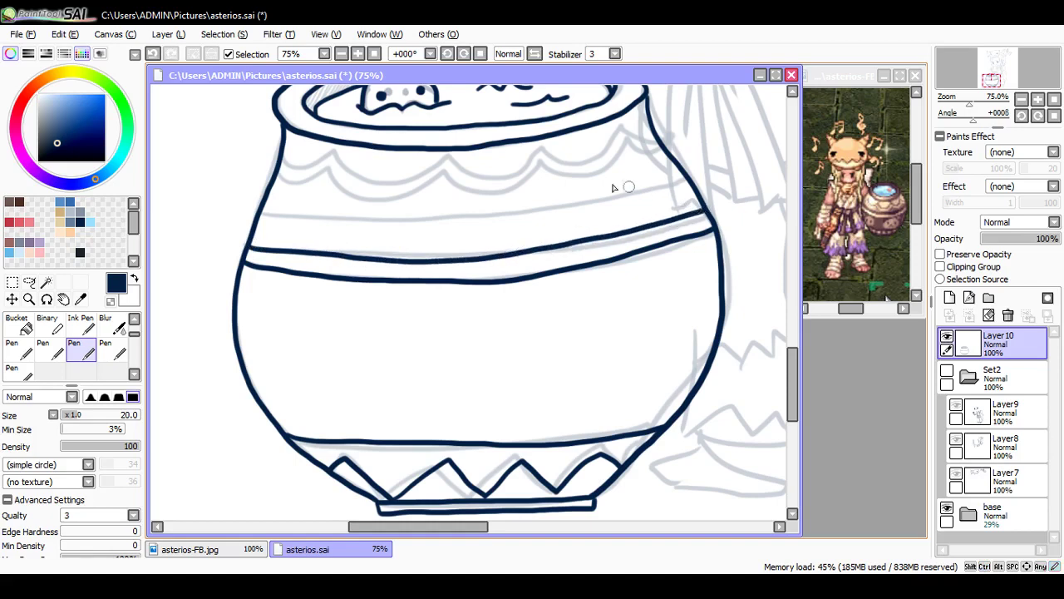
mouse_move(260, 214)
left_mouse_down()
mouse_move(460, 221)
mouse_move(690, 181)
left_mouse_up()
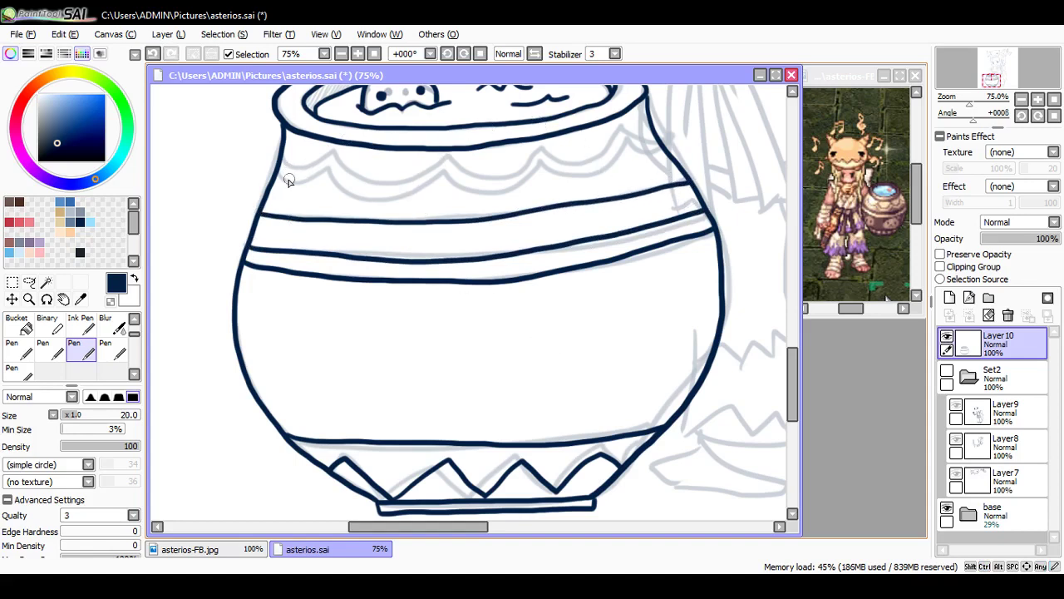
Step: Ink the double scalloped trim below the jar's rim and save the drawing
mouse_move(280, 172)
left_mouse_down()
mouse_move(326, 172)
mouse_move(361, 196)
mouse_move(443, 174)
mouse_move(461, 188)
mouse_move(502, 190)
mouse_move(541, 163)
mouse_move(595, 173)
mouse_move(626, 144)
mouse_move(663, 156)
left_mouse_up()
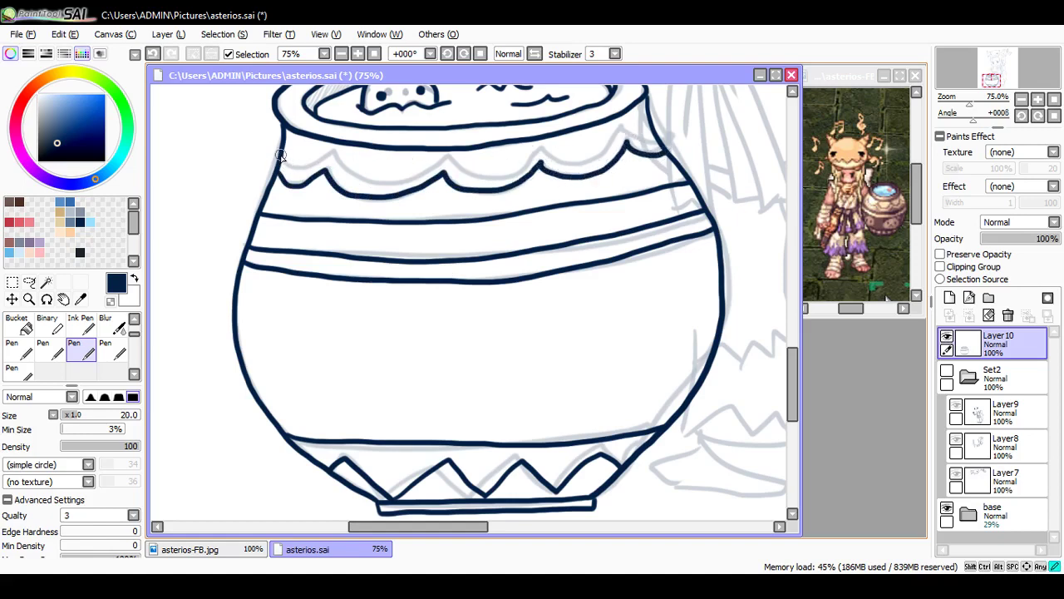
mouse_move(281, 155)
left_mouse_down()
mouse_move(303, 167)
mouse_move(329, 152)
mouse_move(371, 172)
mouse_move(418, 173)
mouse_move(453, 154)
left_mouse_up()
key("ctrl+z")
mouse_move(283, 163)
left_mouse_down()
mouse_move(318, 163)
mouse_move(332, 152)
mouse_move(349, 171)
mouse_move(403, 176)
mouse_move(450, 159)
mouse_move(502, 171)
mouse_move(549, 147)
mouse_move(579, 156)
mouse_move(614, 146)
mouse_move(624, 127)
mouse_move(663, 151)
left_mouse_up()
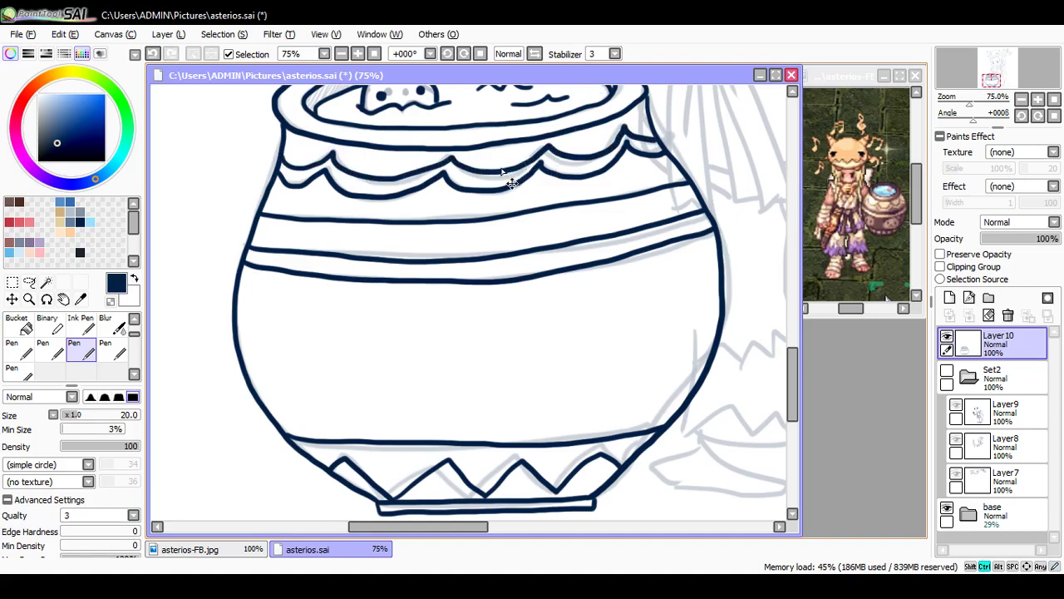
key("ctrl+s")
mouse_move(268, 391)
left_mouse_down()
mouse_move(278, 347)
mouse_move(350, 319)
mouse_move(403, 340)
mouse_move(404, 391)
left_mouse_up()
key("ctrl+z")
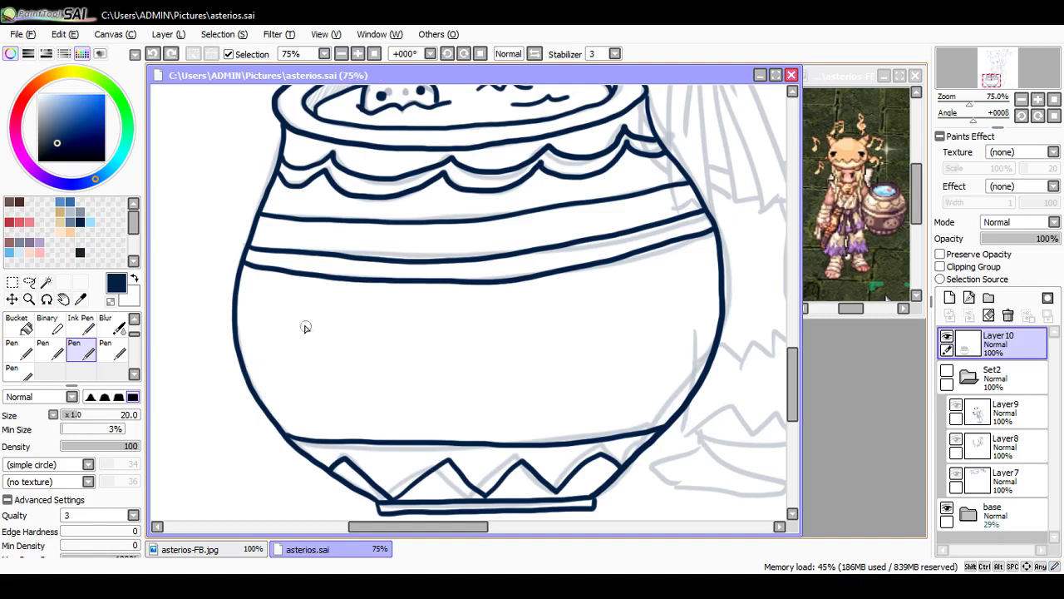
mouse_move(285, 406)
left_mouse_down()
mouse_move(269, 383)
mouse_move(278, 340)
mouse_move(356, 316)
mouse_move(412, 329)
mouse_move(421, 376)
mouse_move(385, 411)
mouse_move(284, 409)
left_mouse_up()
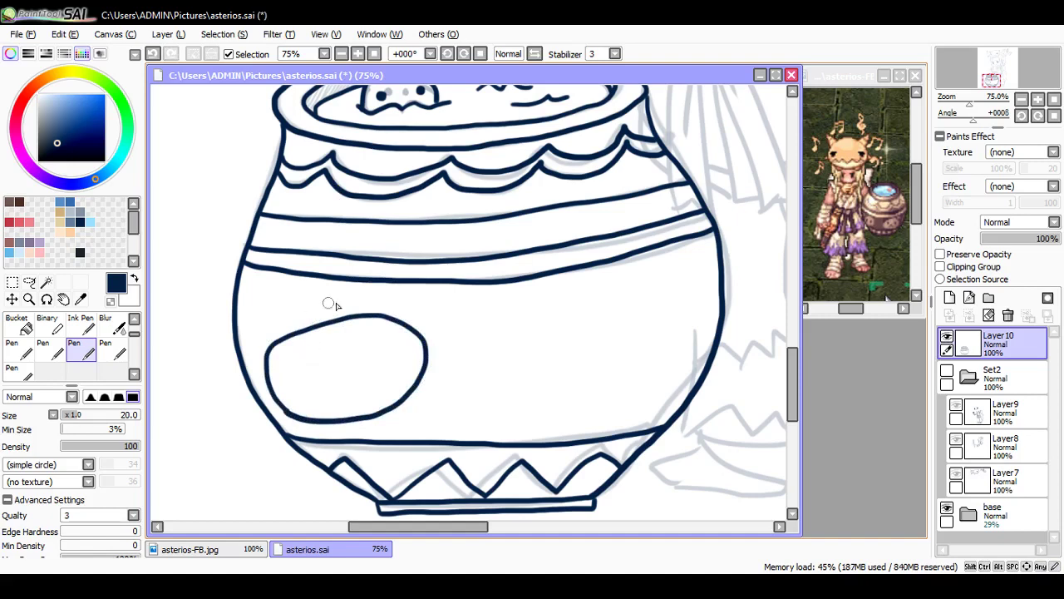
left_click(291, 379)
key("ctrl+z")
key("ctrl+z")
key("ctrl+z")
mouse_move(366, 296)
left_mouse_down()
mouse_move(271, 362)
mouse_move(305, 404)
mouse_move(377, 405)
mouse_move(438, 375)
mouse_move(412, 304)
mouse_move(384, 293)
mouse_move(334, 311)
left_mouse_up()
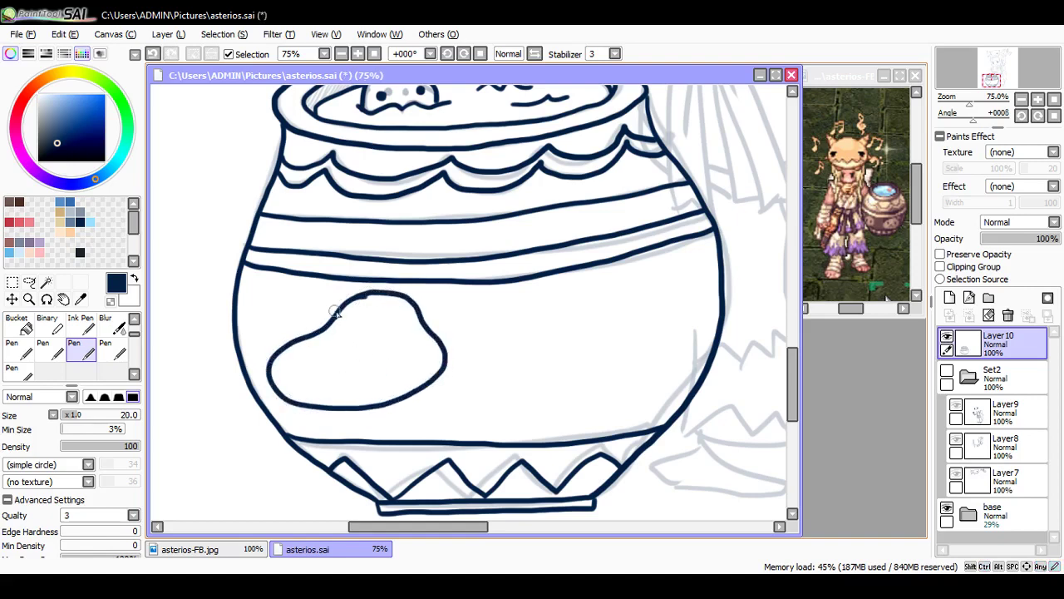
key("ctrl+z")
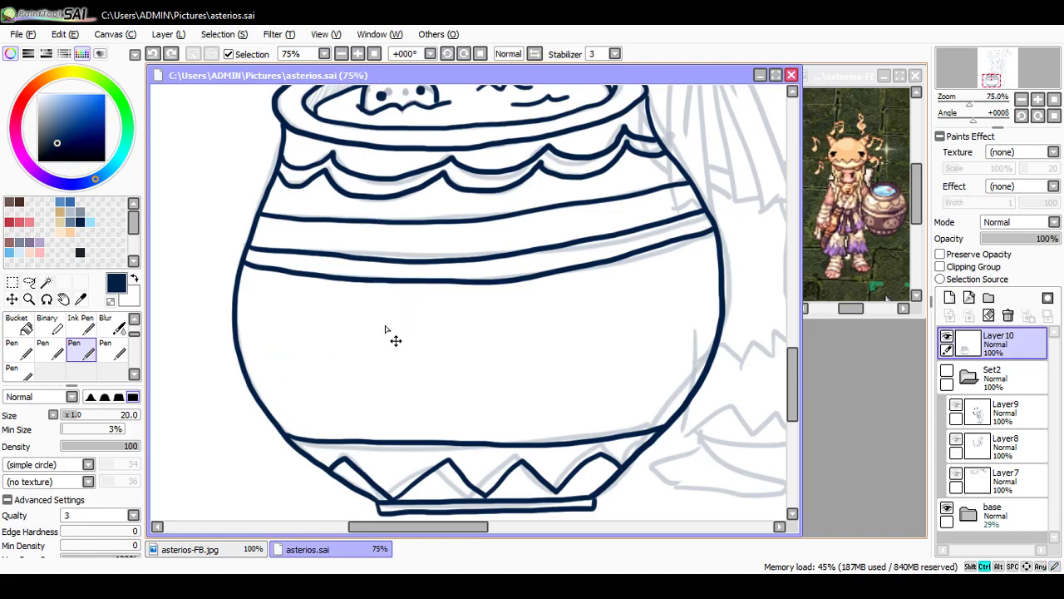
Step: Ink a rounded drop-shaped creature on the jar's right side with two eyes, an inverted-V mouth and two small bubbles above
mouse_move(592, 276)
left_mouse_down()
mouse_move(538, 319)
mouse_move(506, 367)
mouse_move(535, 411)
mouse_move(628, 418)
mouse_move(691, 381)
left_mouse_up()
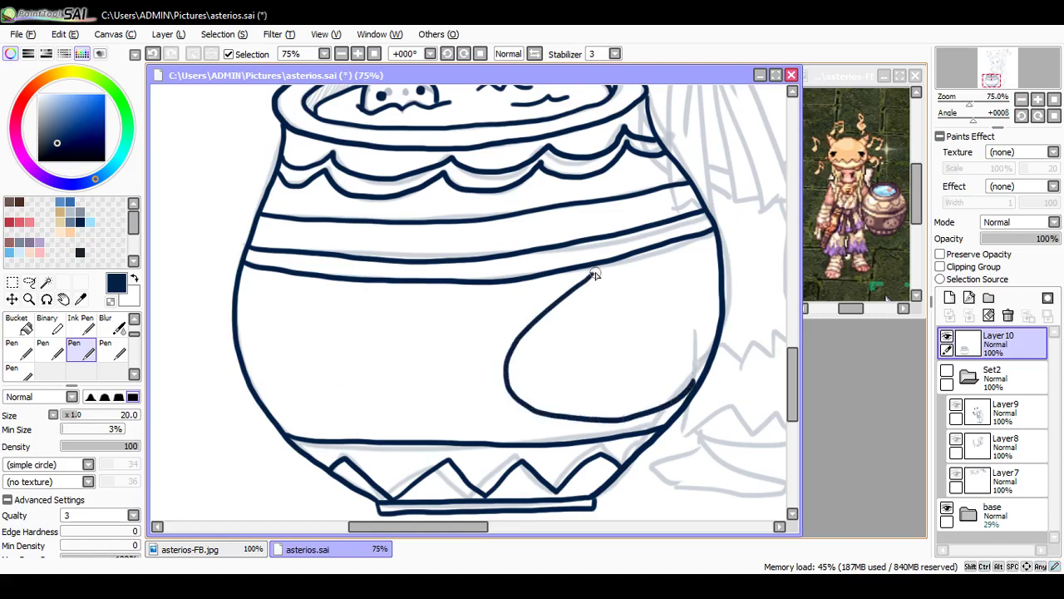
mouse_move(594, 274)
left_mouse_down()
mouse_move(678, 310)
mouse_move(699, 350)
left_mouse_up()
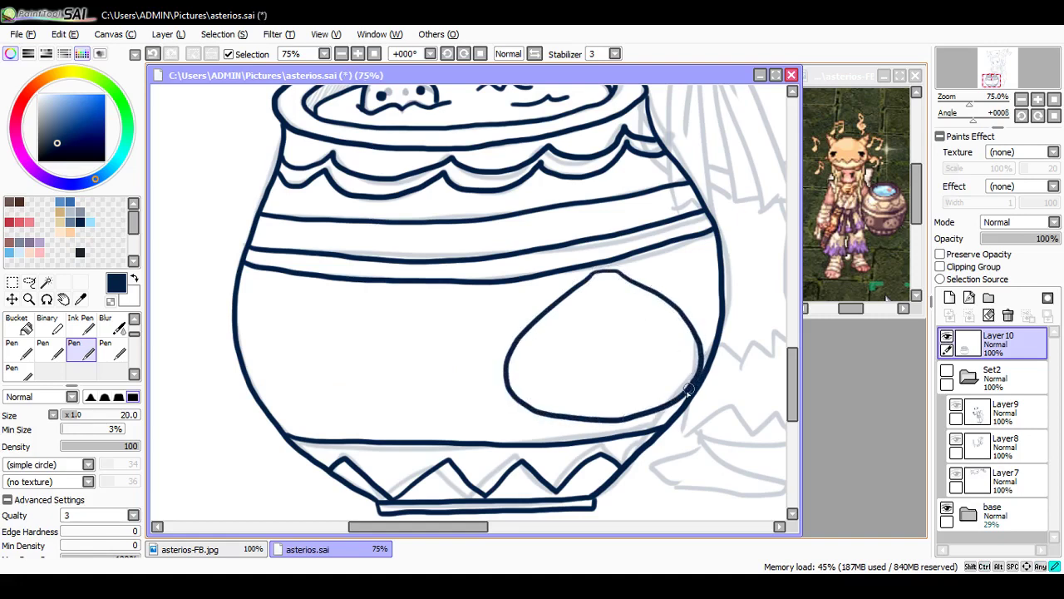
mouse_move(587, 388)
left_mouse_down()
mouse_move(604, 376)
mouse_move(615, 391)
left_mouse_up()
left_click_drag(550, 340, 554, 347)
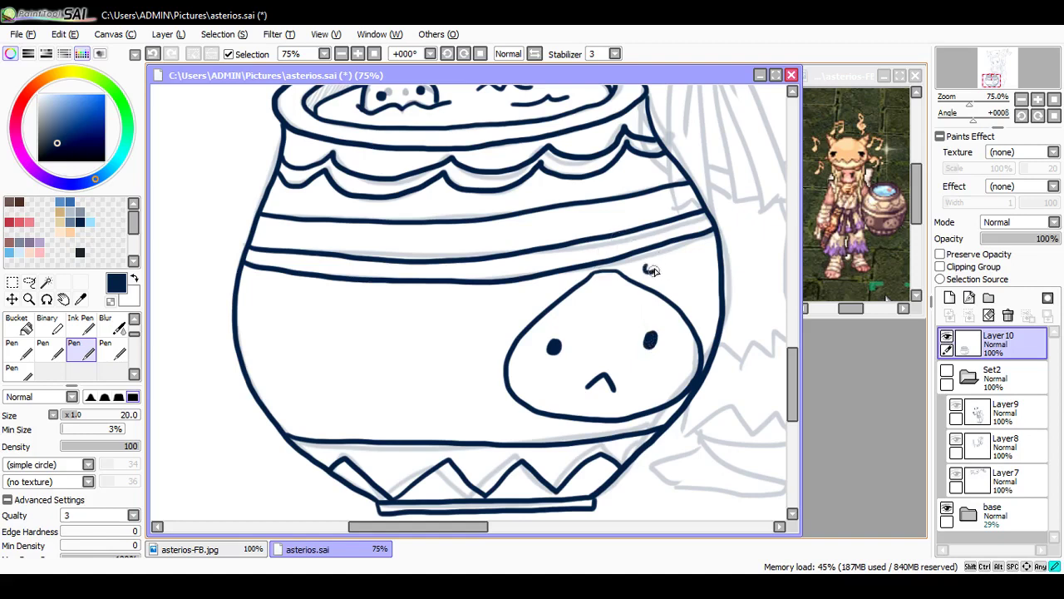
mouse_move(653, 270)
left_mouse_down()
mouse_move(648, 262)
mouse_move(673, 250)
left_mouse_up()
Step: Ink the outline of a rounded, drop-shaped creature on the jar's left side, below the band lines
mouse_move(291, 290)
left_mouse_down()
mouse_move(269, 363)
mouse_move(287, 399)
left_mouse_up()
key("ctrl+z")
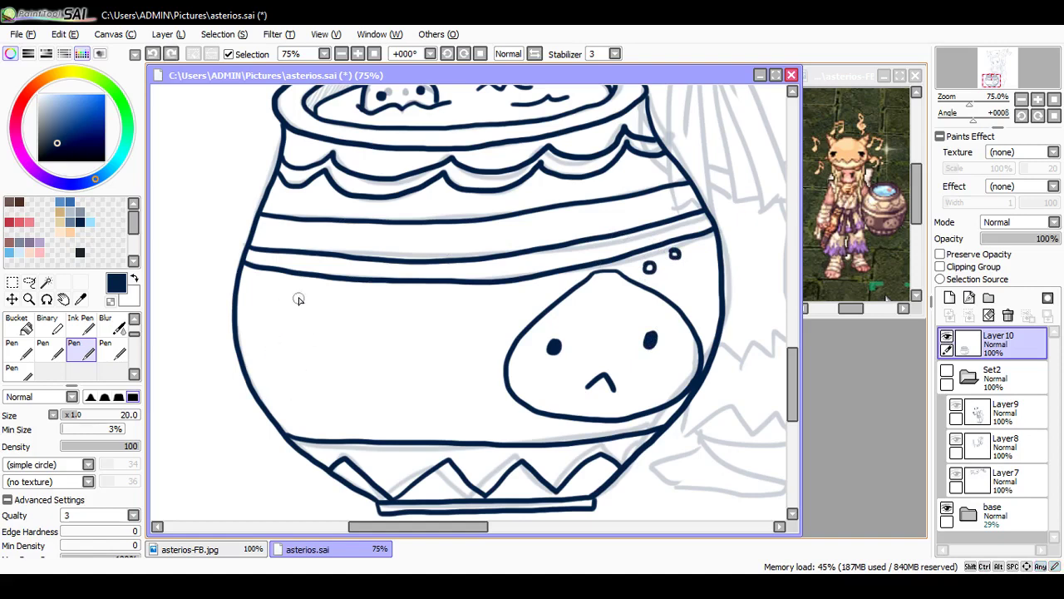
left_click_drag(297, 293, 332, 297)
key("ctrl+z")
mouse_move(253, 377)
left_mouse_down()
mouse_move(260, 339)
mouse_move(289, 308)
mouse_move(330, 303)
mouse_move(275, 335)
mouse_move(259, 399)
left_mouse_up()
key("ctrl+z")
key("ctrl+z")
mouse_move(288, 298)
left_mouse_down()
mouse_move(258, 366)
mouse_move(264, 389)
mouse_move(366, 409)
mouse_move(406, 384)
mouse_move(395, 324)
mouse_move(378, 305)
mouse_move(293, 301)
left_mouse_up()
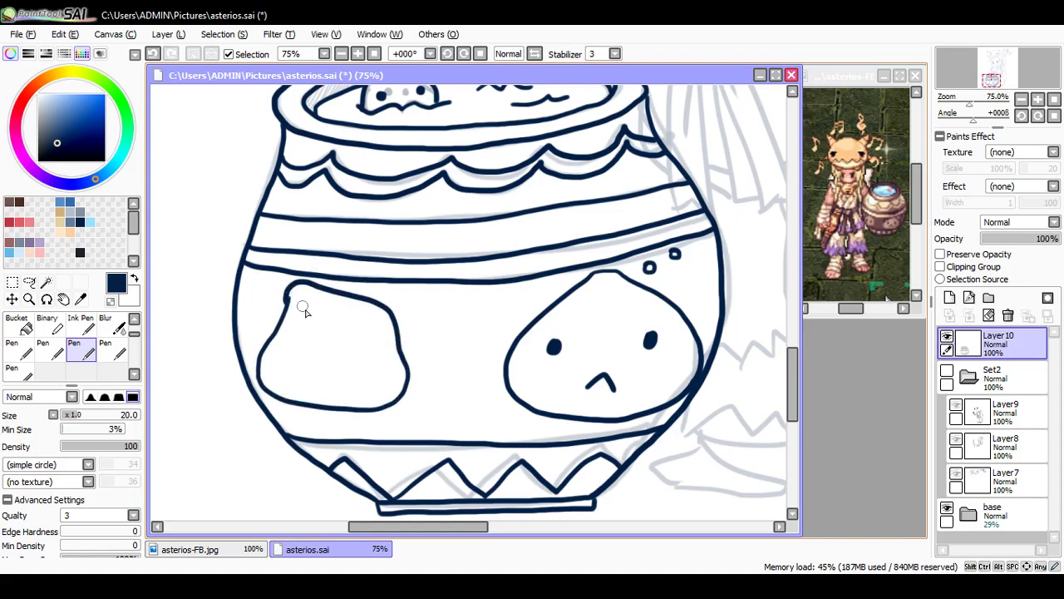
key("e")
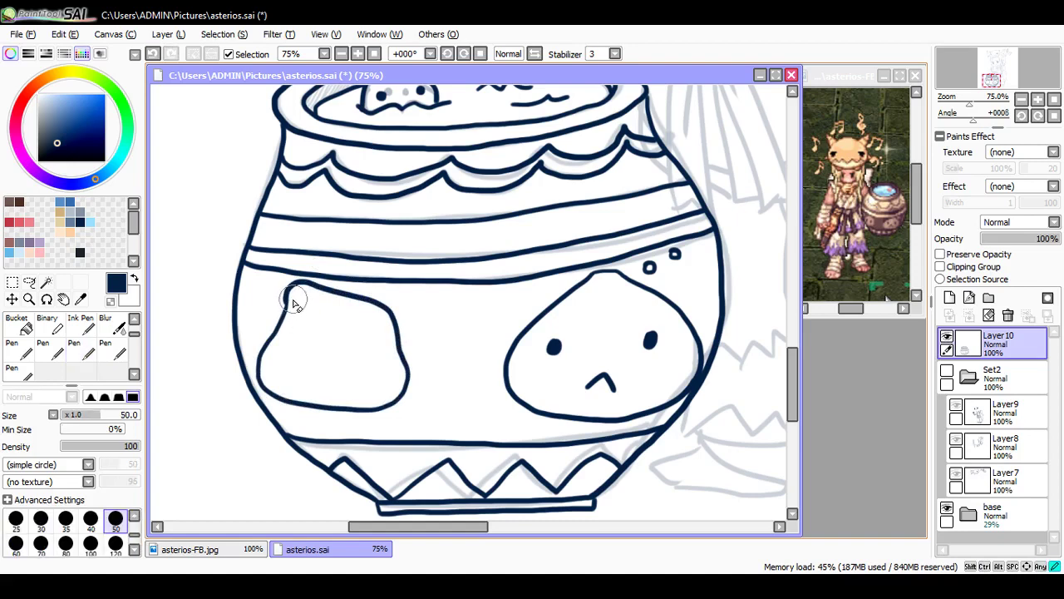
key("n")
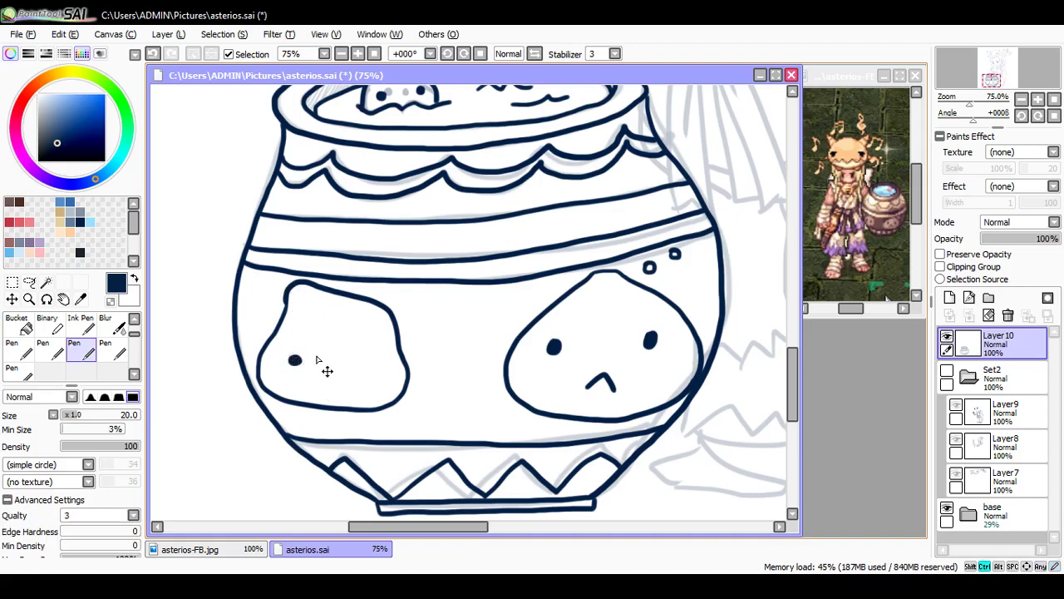
Step: Ink two dot eyes and a small inverted-V mouth on the jar's left creature
key("ctrl+z")
left_click(290, 359)
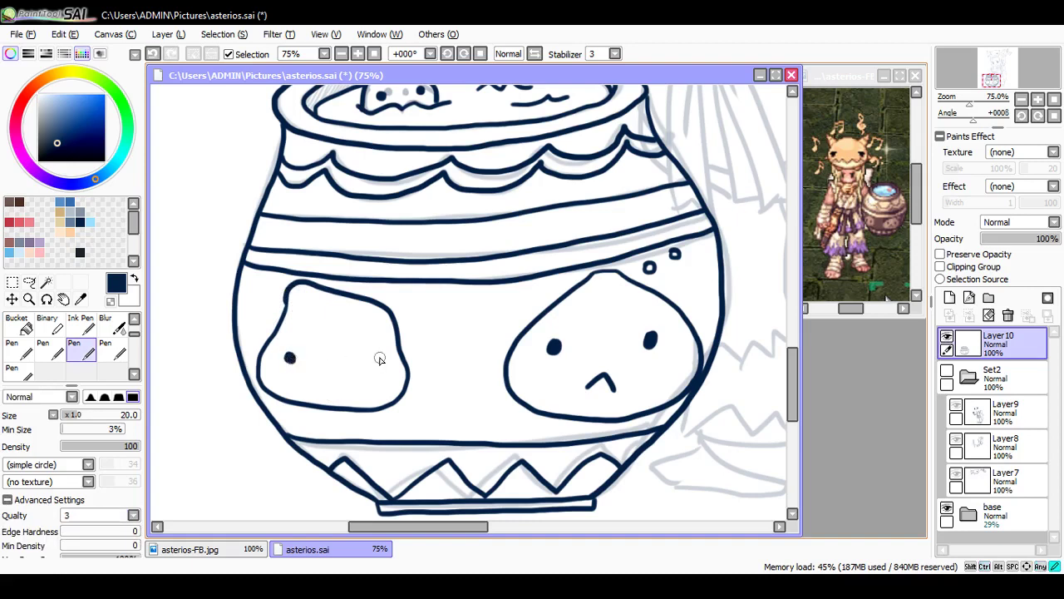
left_click(376, 360)
key("ctrl+z")
left_click_drag(319, 385, 338, 381)
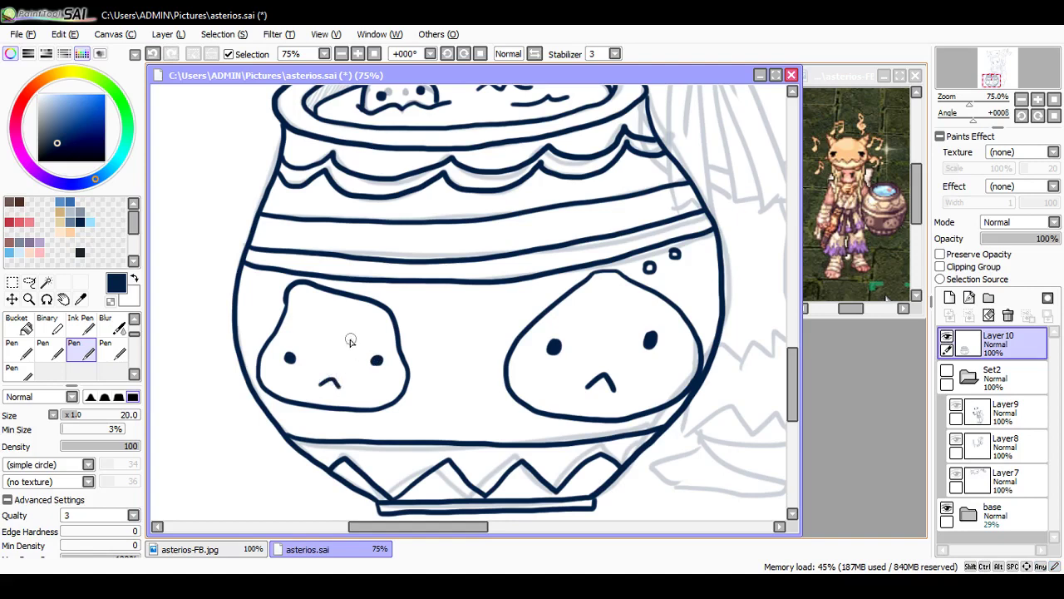
Step: Replace the left creature's inverted-V mouth with a small w-shaped mouth
key("ctrl+s")
key("ctrl+z")
left_click_drag(325, 380, 345, 383)
key("ctrl+z")
key("ctrl+z")
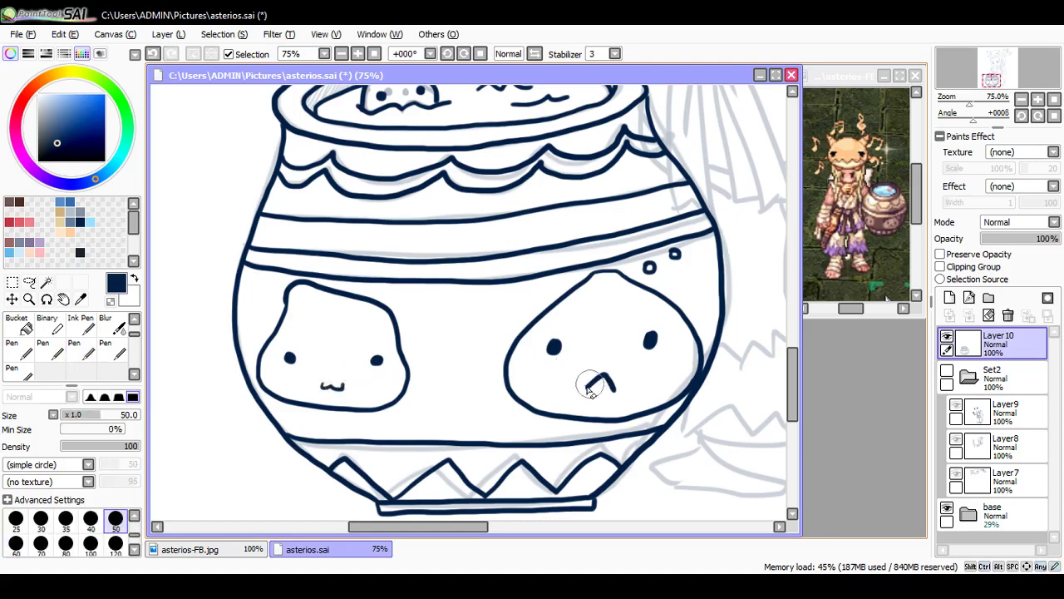
Step: Replace the right creature's mouth with a matching w-shaped mouth and save the drawing
key("ctrl+z")
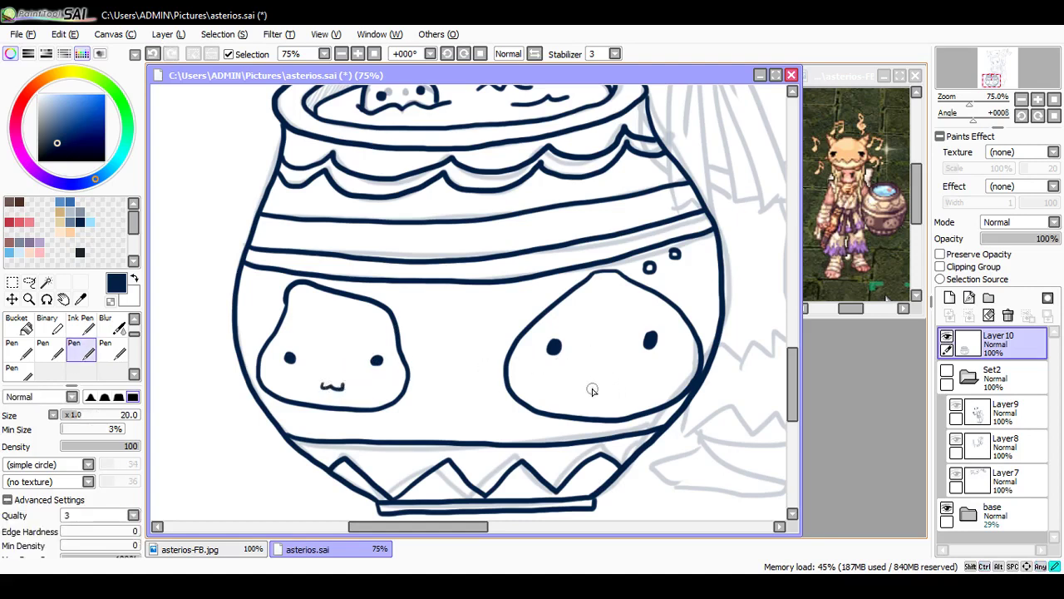
mouse_move(590, 381)
left_mouse_down()
mouse_move(616, 389)
mouse_move(624, 380)
left_mouse_up()
key("ctrl+z")
key("ctrl+s")
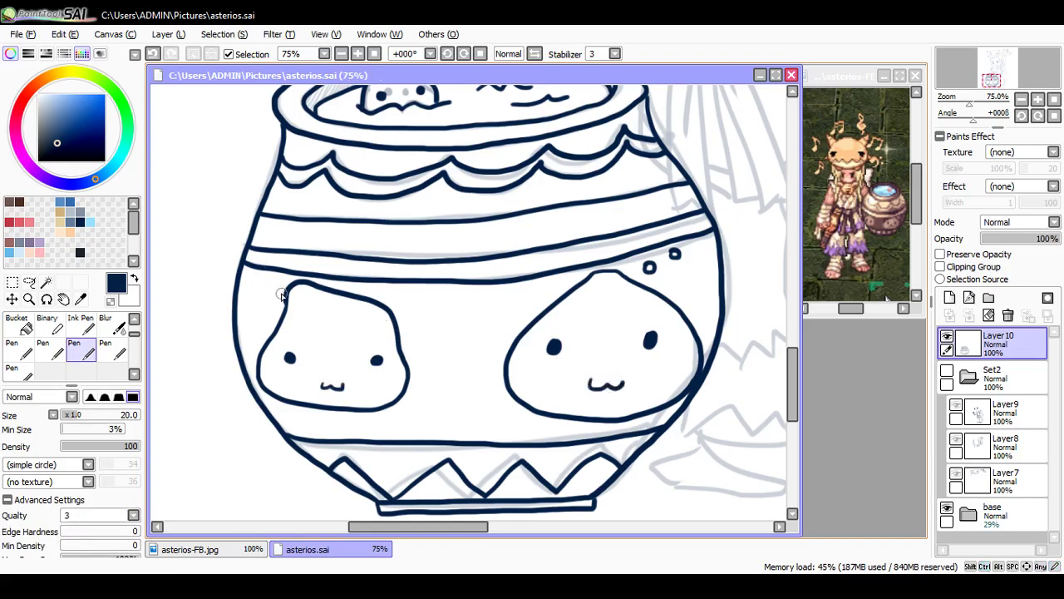
Step: Ink two small bubbles to the upper left of the left creature and save the drawing
left_click_drag(272, 284, 254, 284)
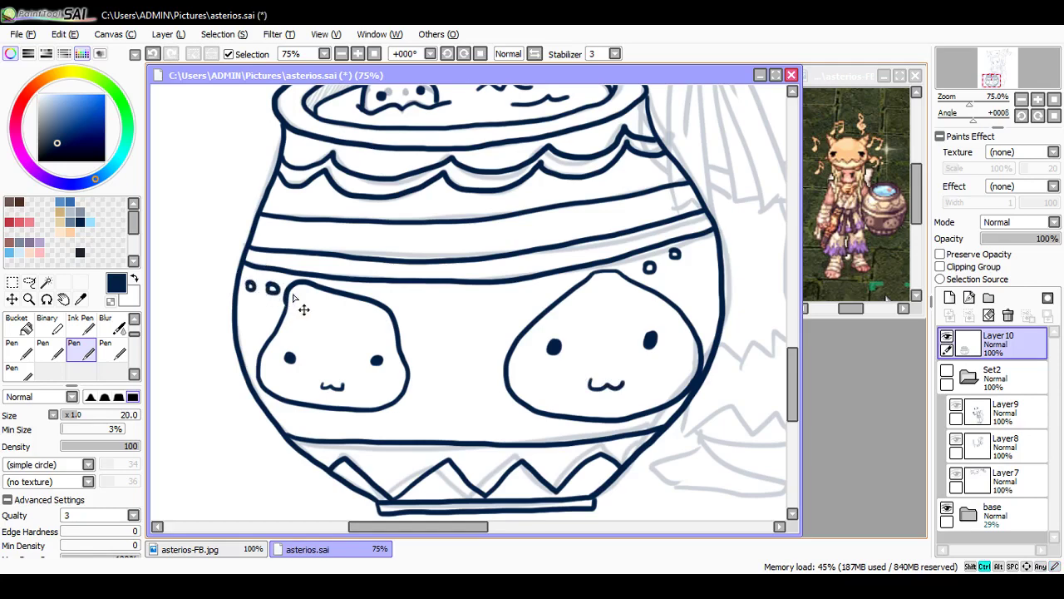
key("ctrl+minus")
key("ctrl+minus")
key("ctrl+s")
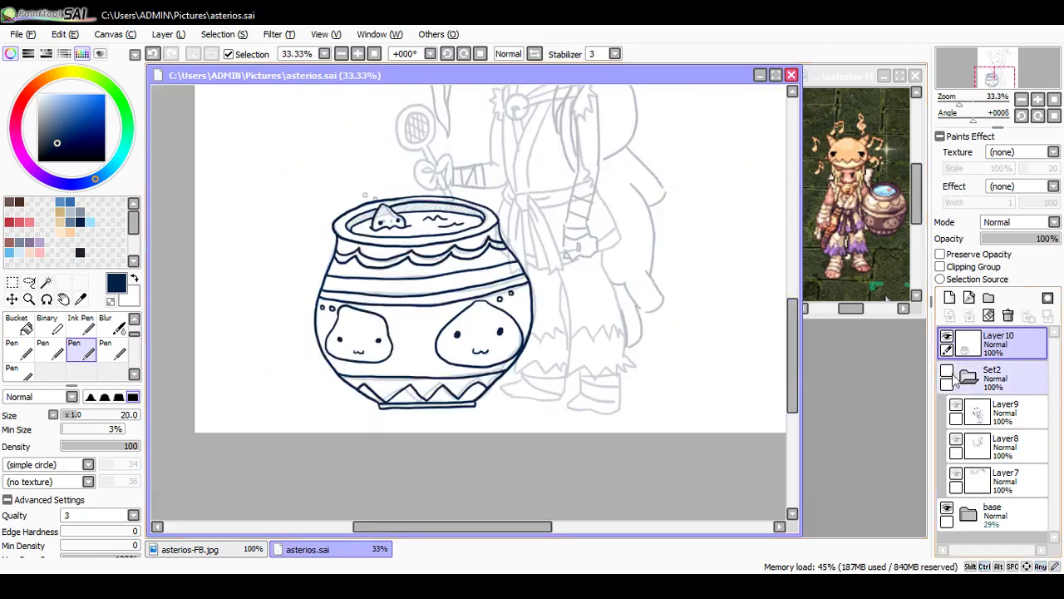
Step: Show the Set2 line art folder and set its opacity to 56%
left_click(947, 370)
left_click(969, 376)
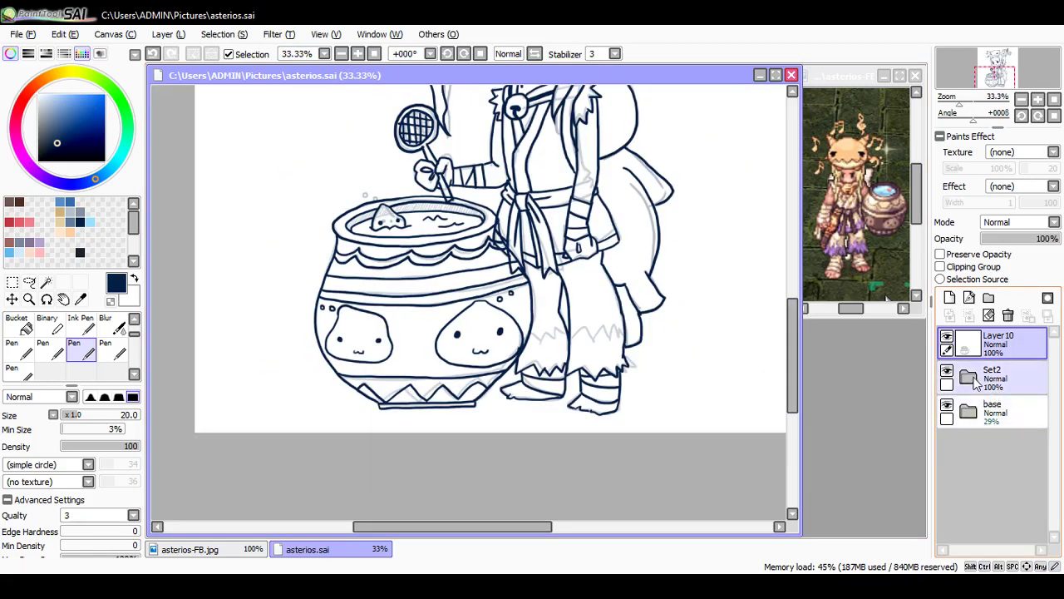
left_click(971, 376)
left_click(976, 376)
left_click(991, 375)
left_click_drag(1031, 240, 1025, 243)
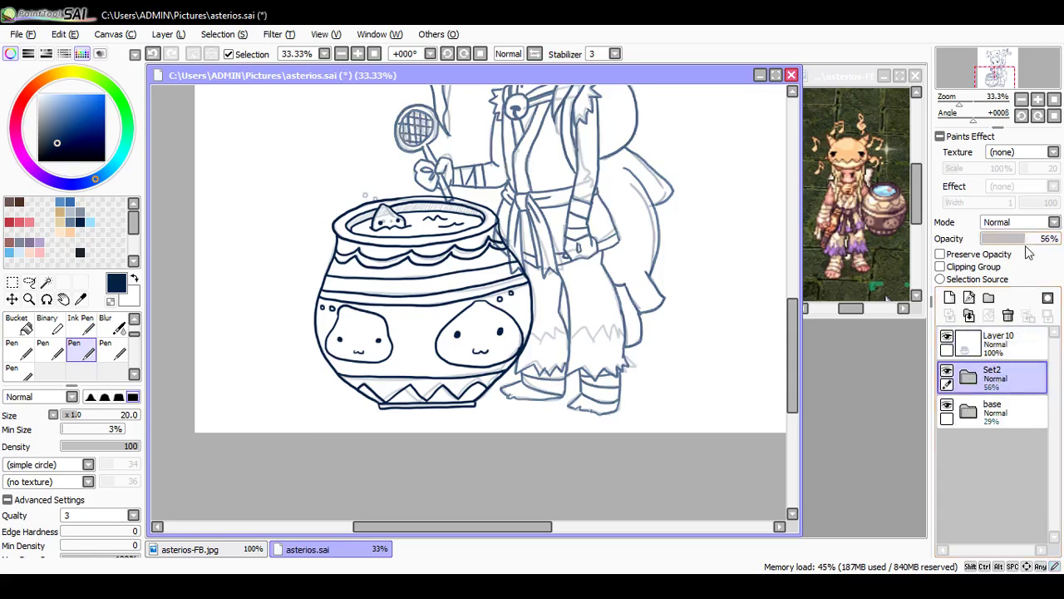
Step: Hide the base sketch folder and erase the character lines on Layer9 that overlap the jar's right side
left_click(992, 370)
left_click(997, 412)
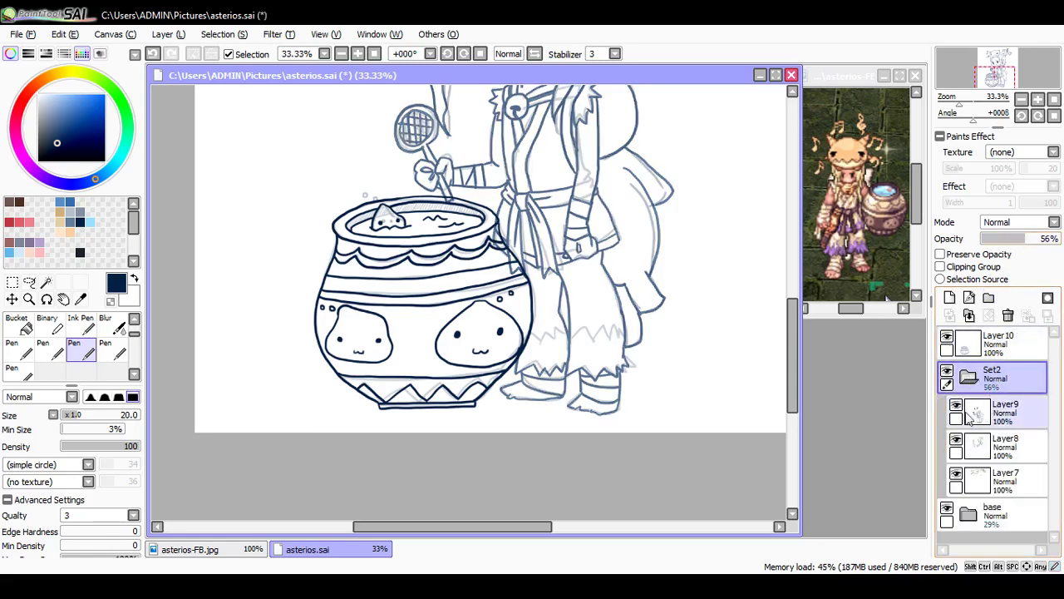
scroll(772, 328, "up", 3)
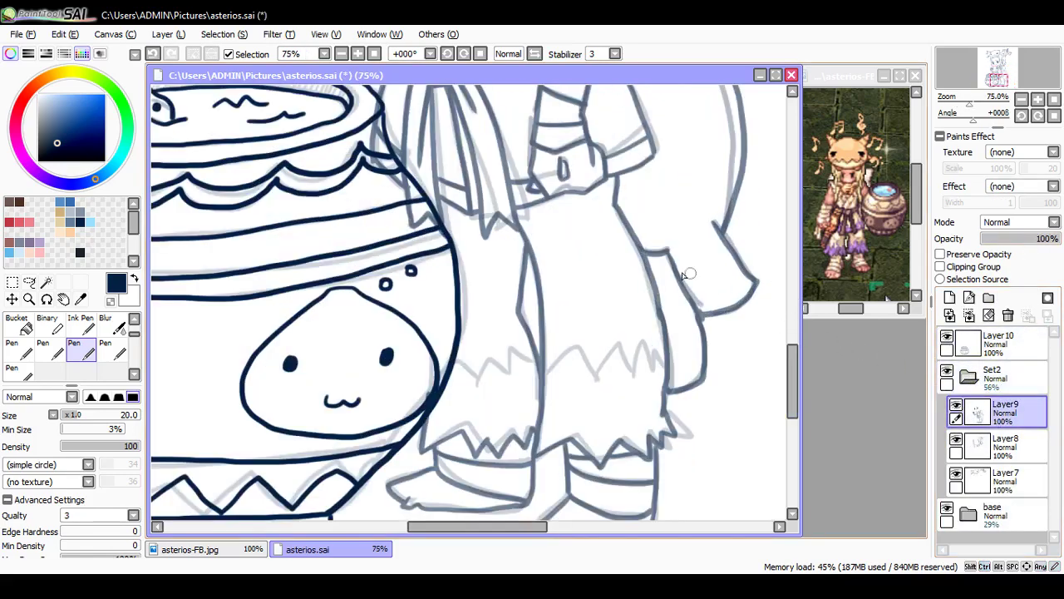
left_click(946, 507)
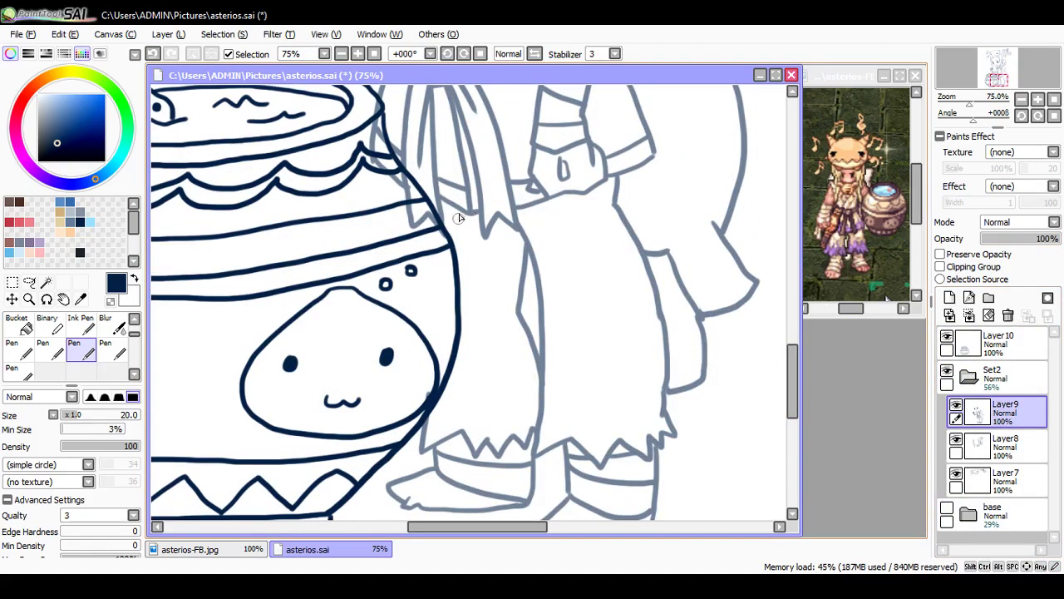
key("e")
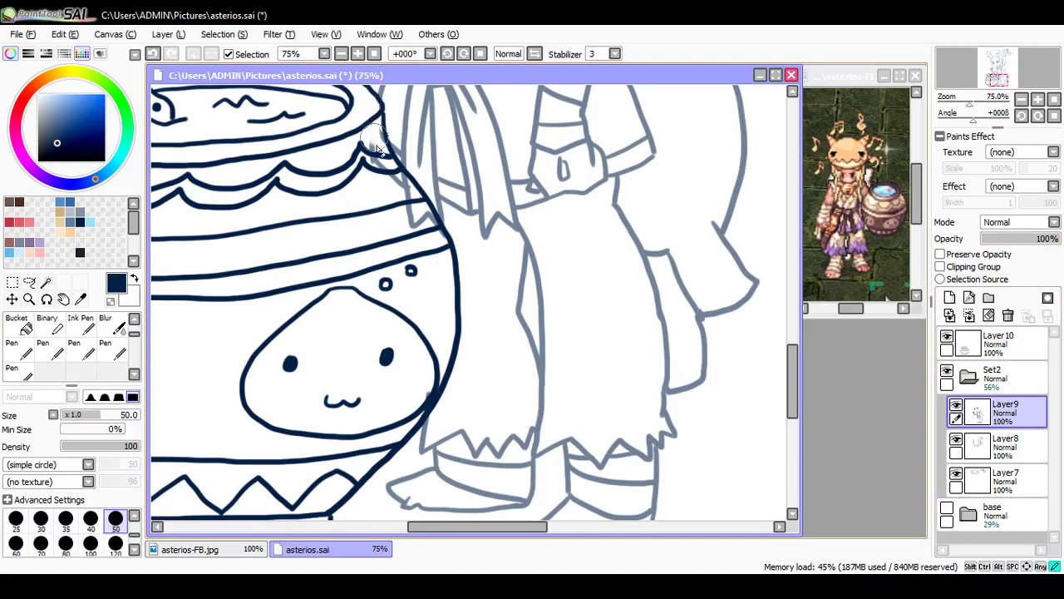
left_click_drag(376, 148, 424, 218)
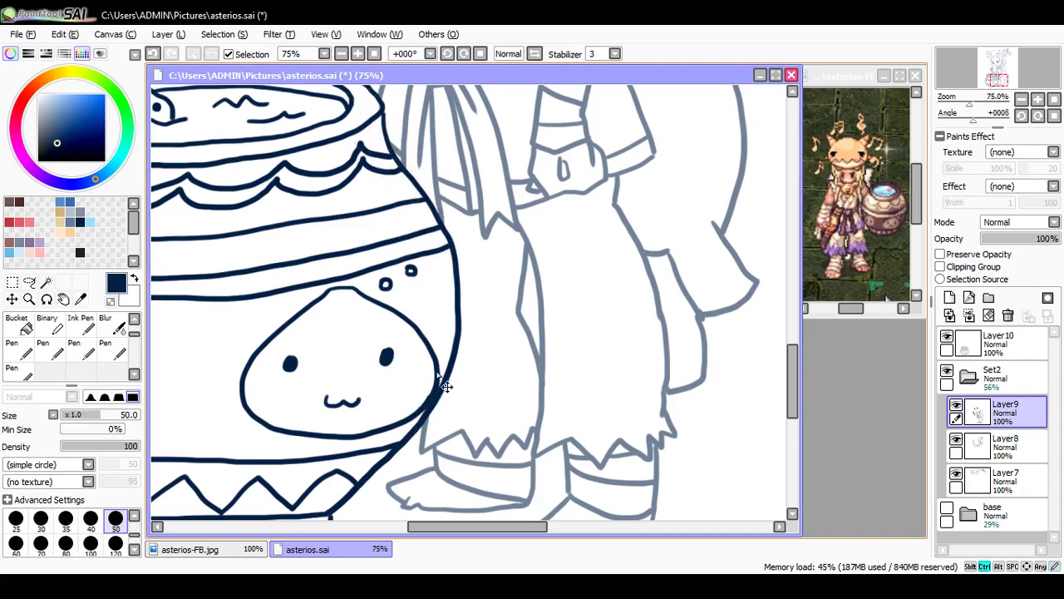
Step: Erase the part of the jar's rim line on Layer10 that crosses the rattle's handle
left_click_drag(790, 375, 792, 340)
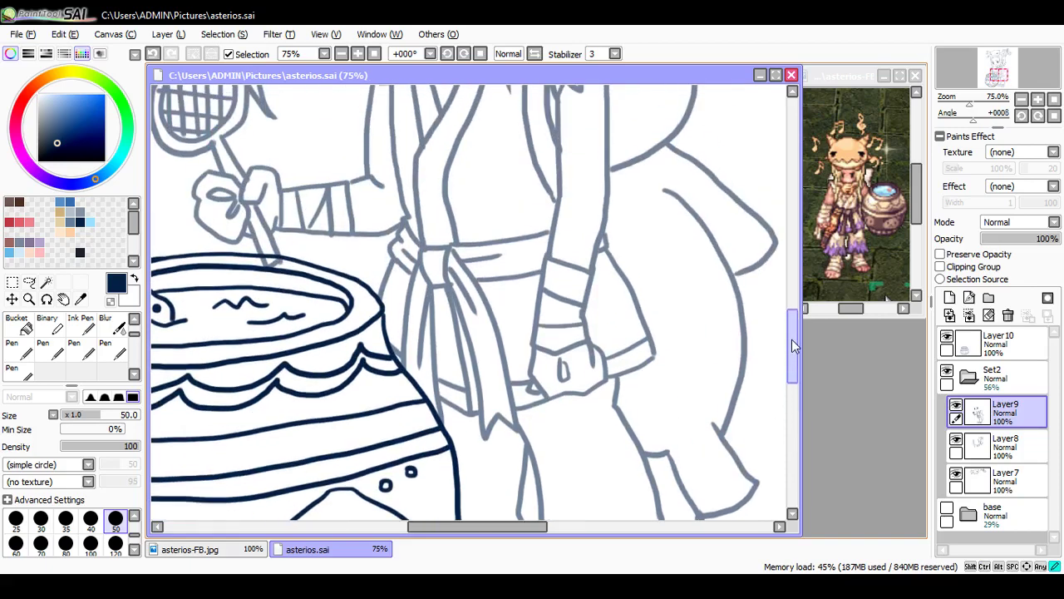
left_click(956, 345)
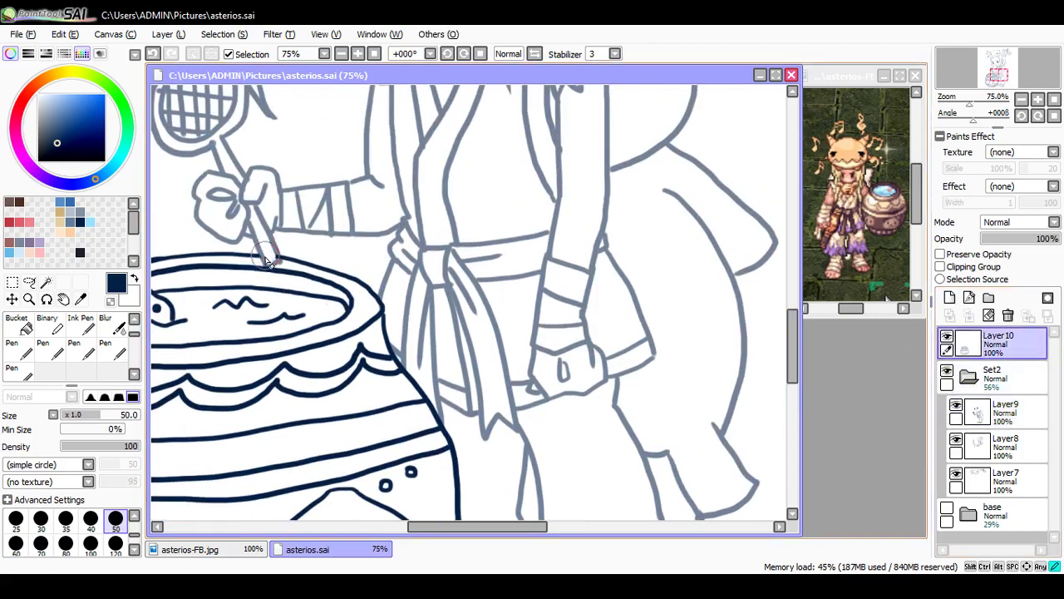
mouse_move(274, 253)
left_mouse_down()
mouse_move(276, 264)
mouse_move(267, 260)
left_mouse_up()
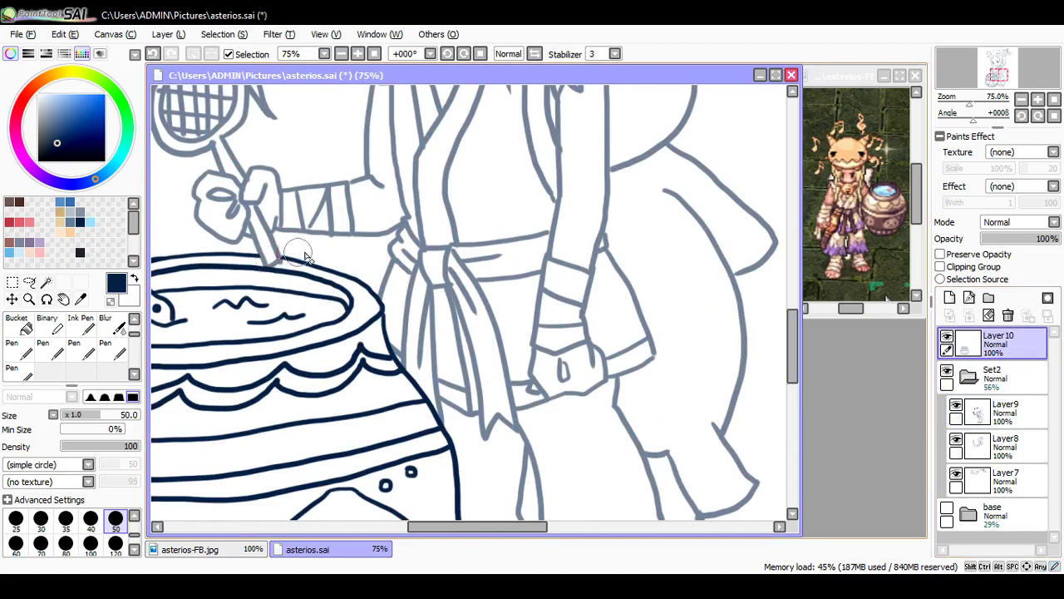
left_click(982, 406)
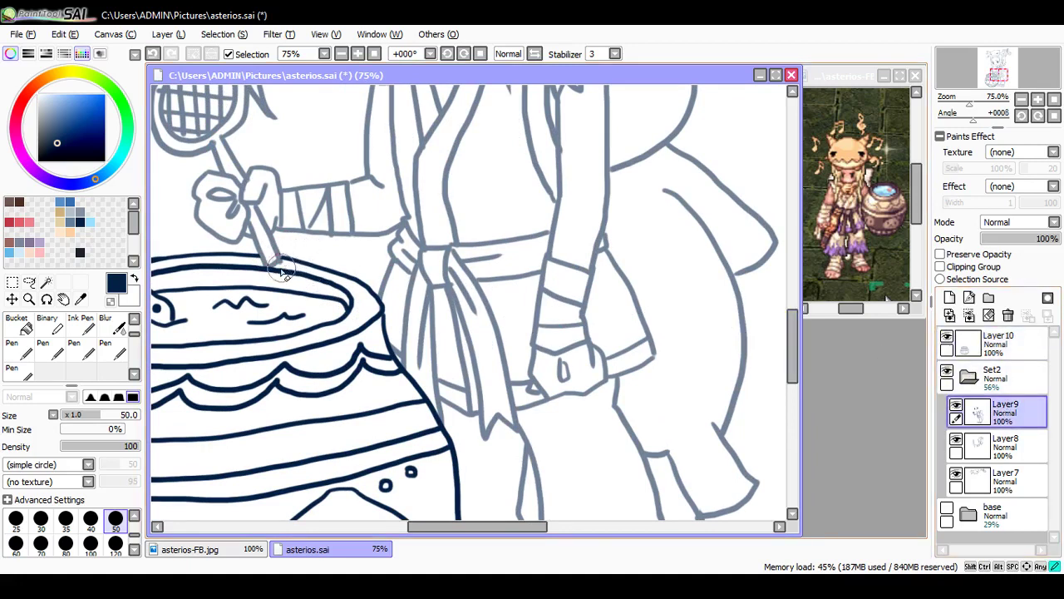
Step: Set the Set2 folder's opacity to 100% and save the drawing
left_click(987, 384)
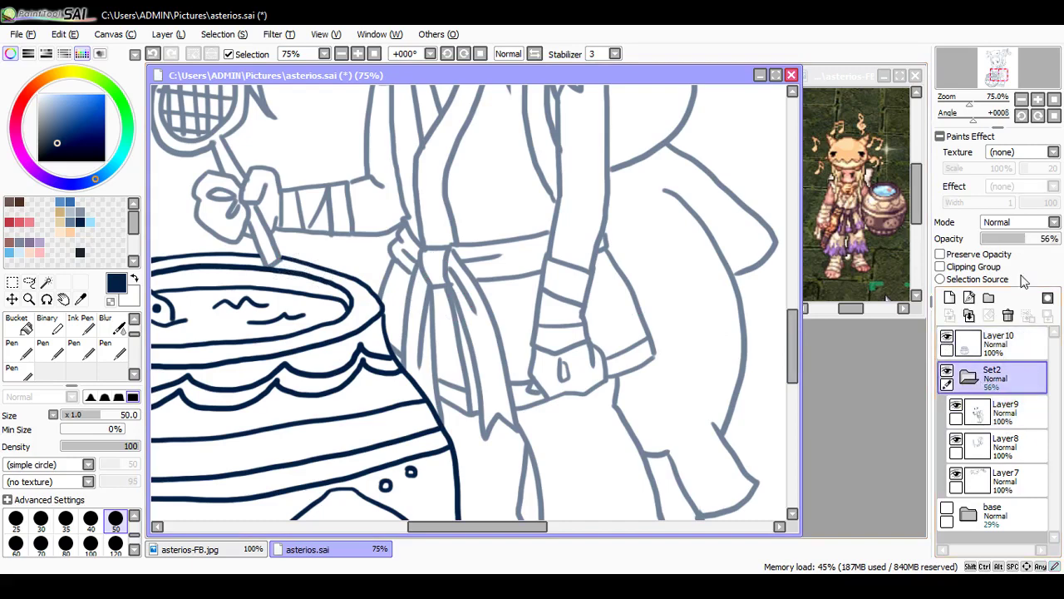
left_click_drag(1024, 239, 1060, 241)
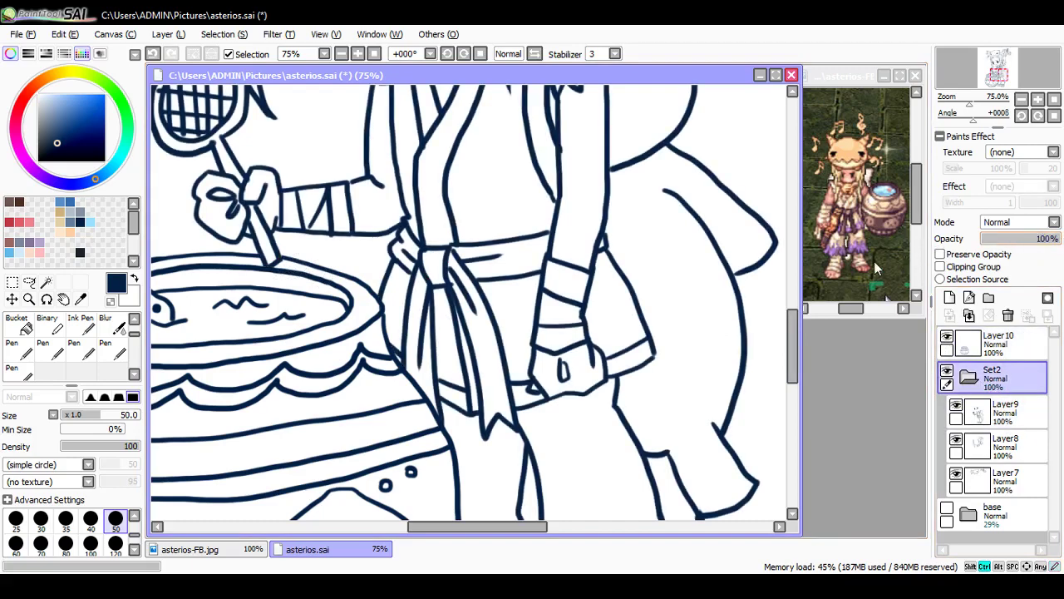
key("ctrl+s")
Step: Review the complete line art of the character, jar and music notes
key("ctrl+minus")
key("ctrl+minus")
key("ctrl+minus")
key("ctrl+minus")
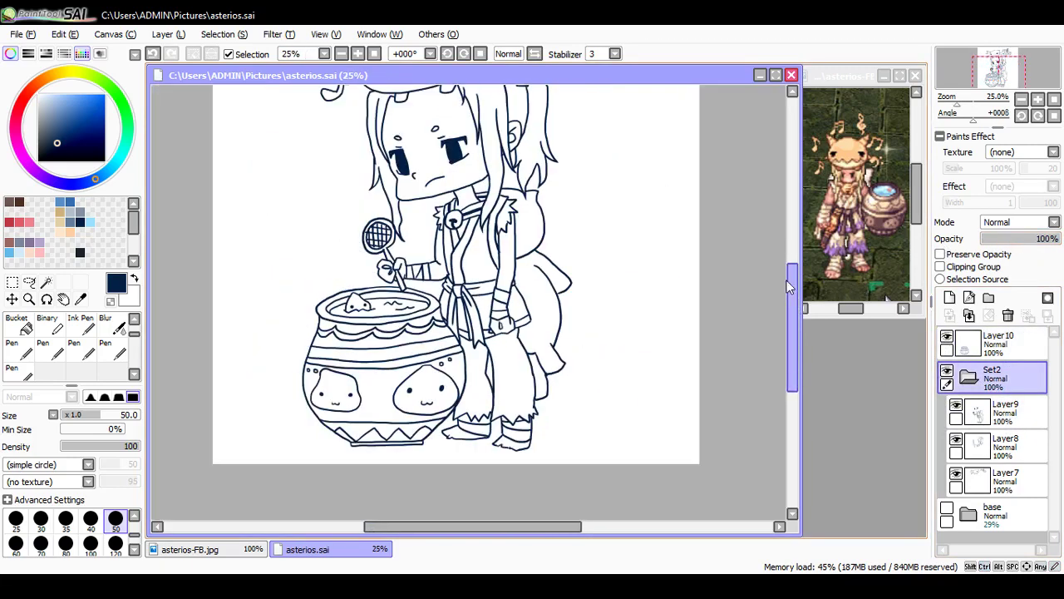
key("ctrl+plus")
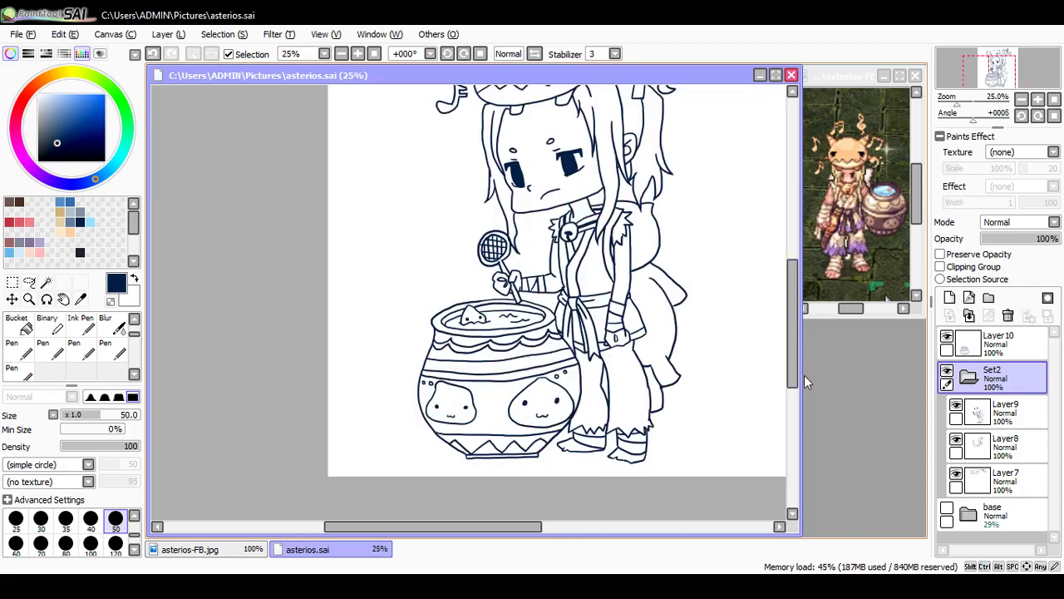
left_click_drag(793, 372, 792, 353)
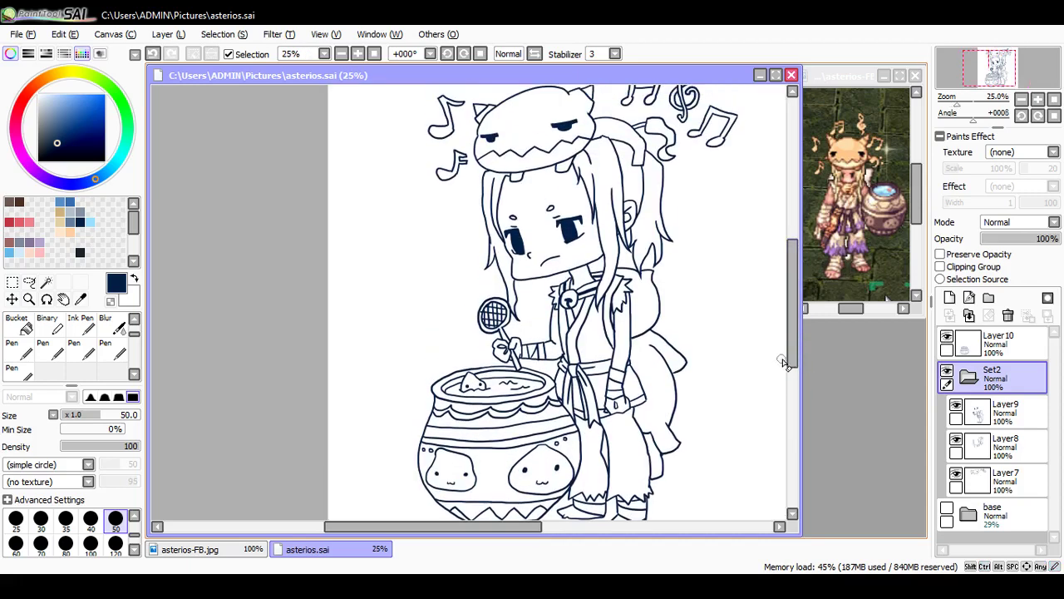
left_click_drag(536, 526, 554, 526)
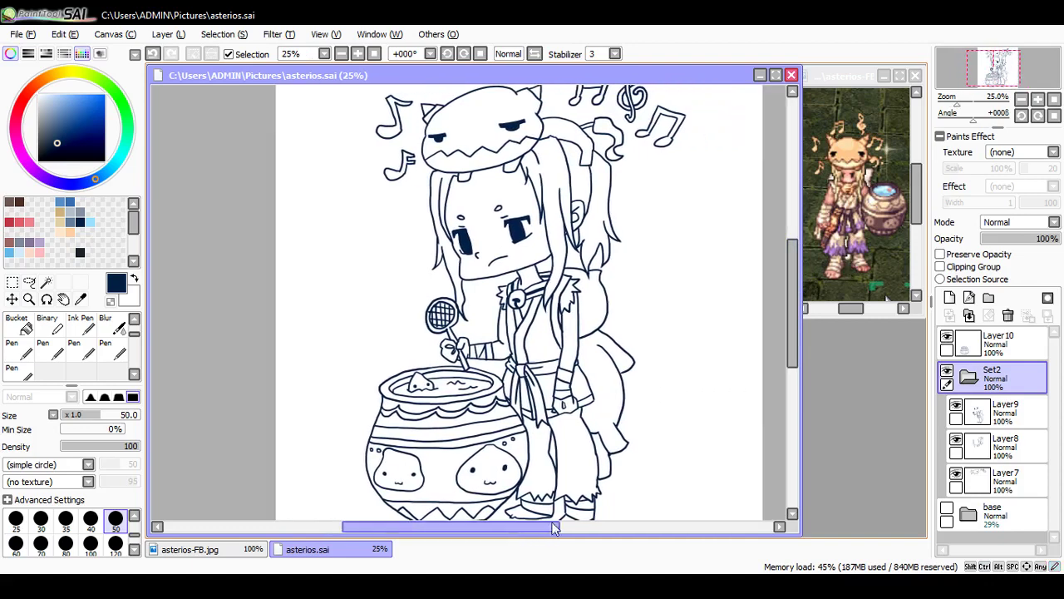
Step: Ink two small bubbles above the creature in the jar's opening on Layer10 and save the drawing
left_click(988, 353)
key("ctrl+plus")
key("ctrl+plus")
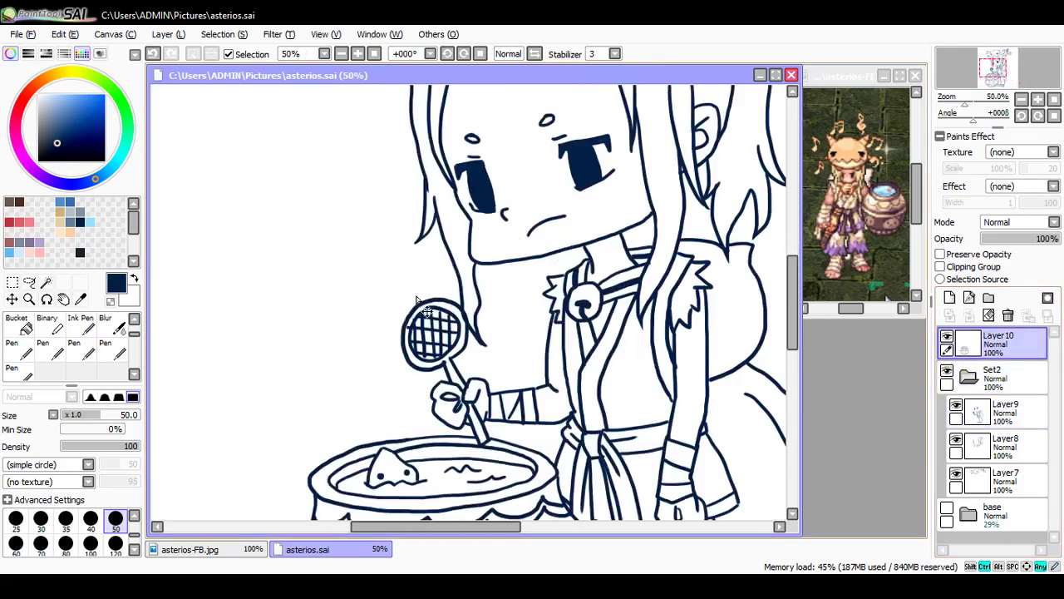
key("n")
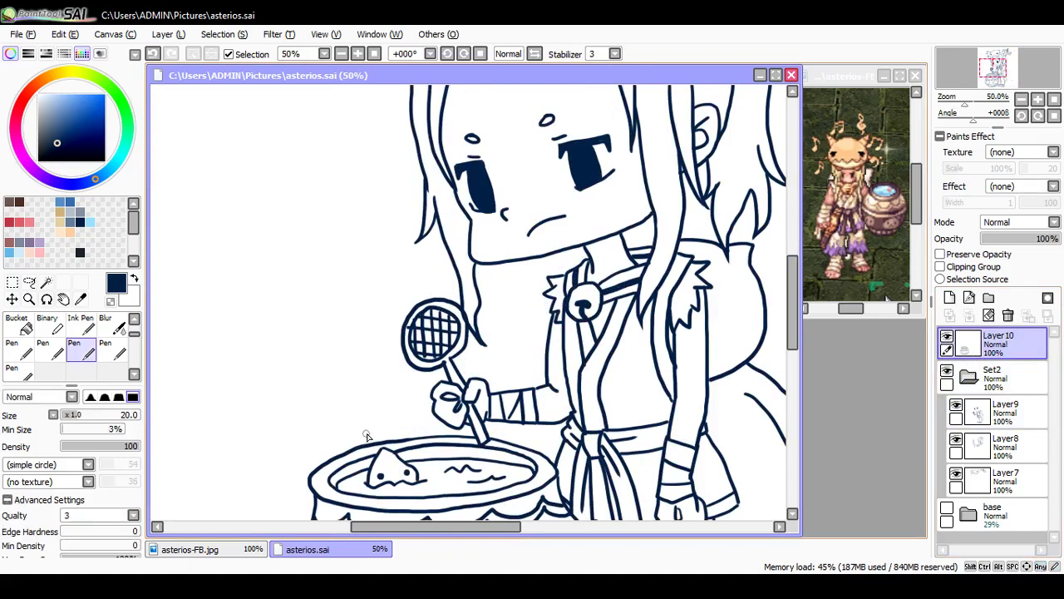
left_click_drag(365, 435, 366, 436)
key("ctrl+z")
key("ctrl+z")
left_click_drag(371, 431, 363, 434)
key("ctrl+s")
Step: Move Layer10 into the Set2 folder and collapse the folder
scroll(445, 336, "down", 2)
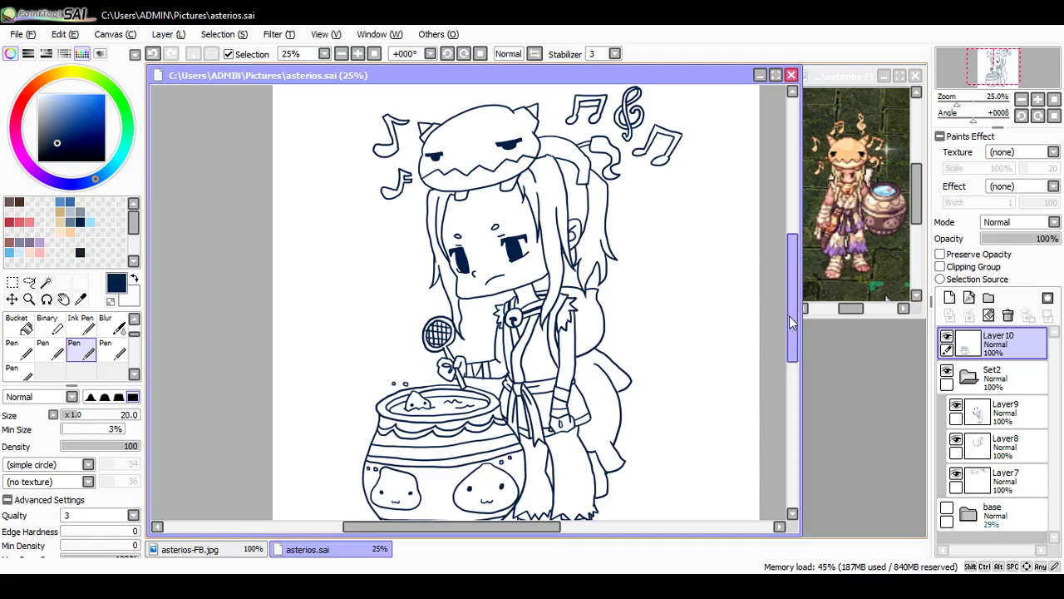
key("ctrl+minus")
key("ctrl+plus")
key("ctrl+plus")
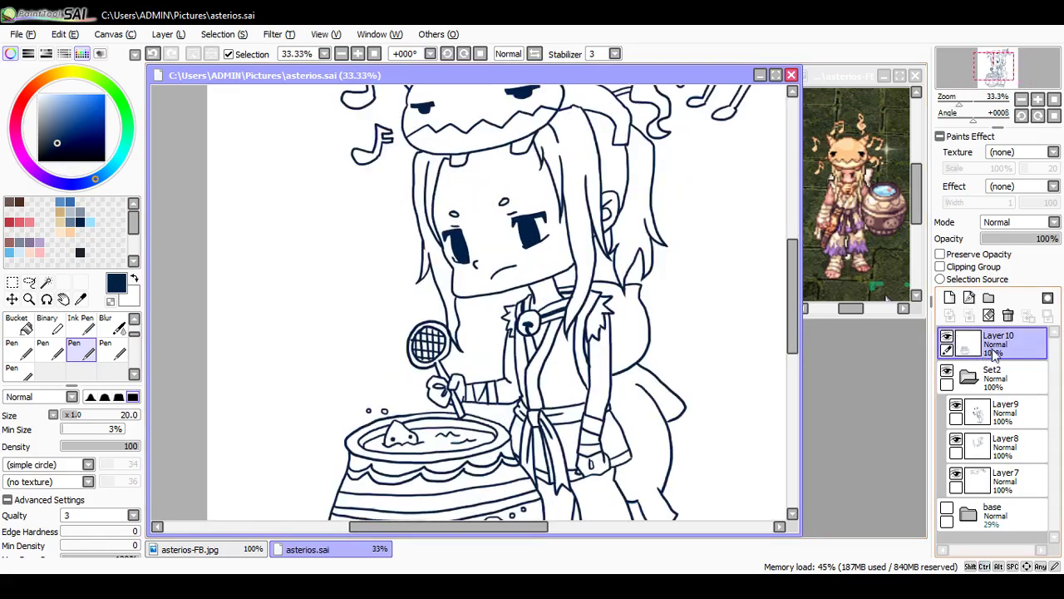
mouse_move(971, 352)
left_mouse_down()
mouse_move(976, 374)
mouse_move(977, 353)
left_mouse_up()
left_click(973, 346)
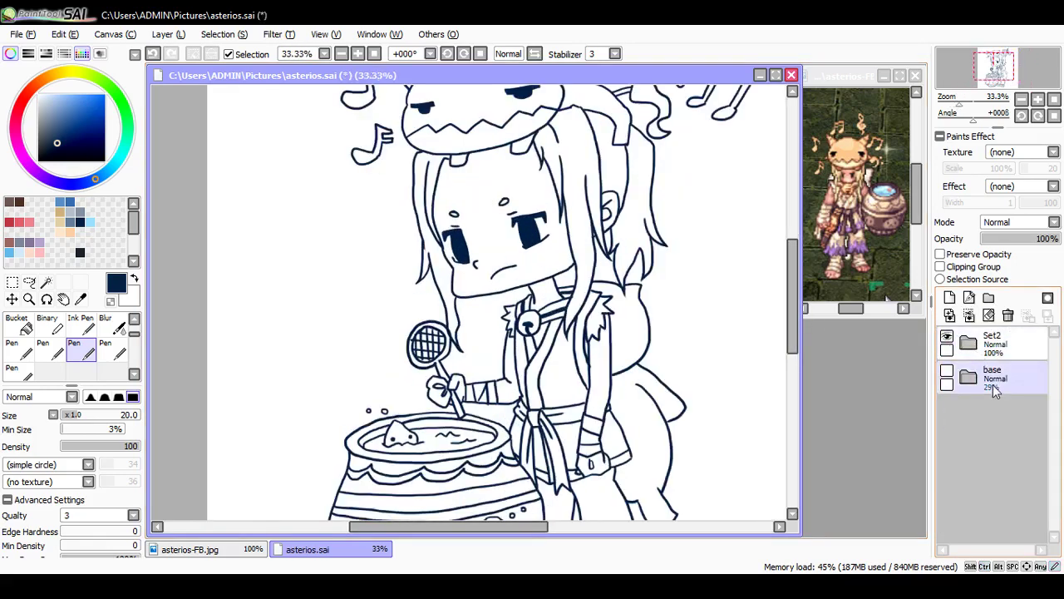
Step: Expand the base folder and make its sketch layers visible
left_click(996, 376)
left_click(971, 378)
left_click(1006, 416)
left_click(973, 378)
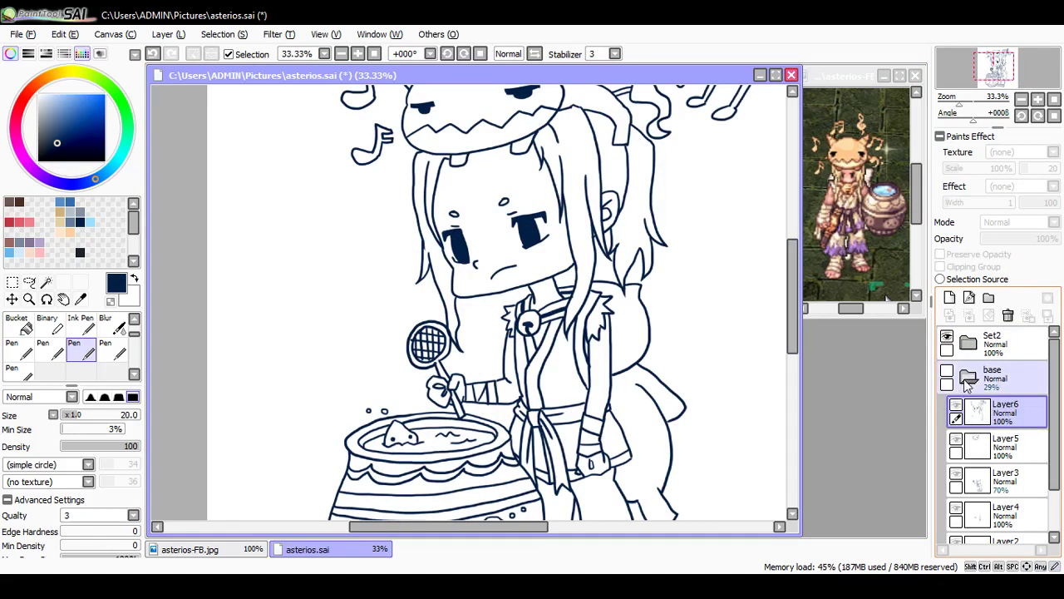
left_click(947, 375)
Step: Clear Layer6 and delete all the sketch layers inside the base folder
left_click(986, 407)
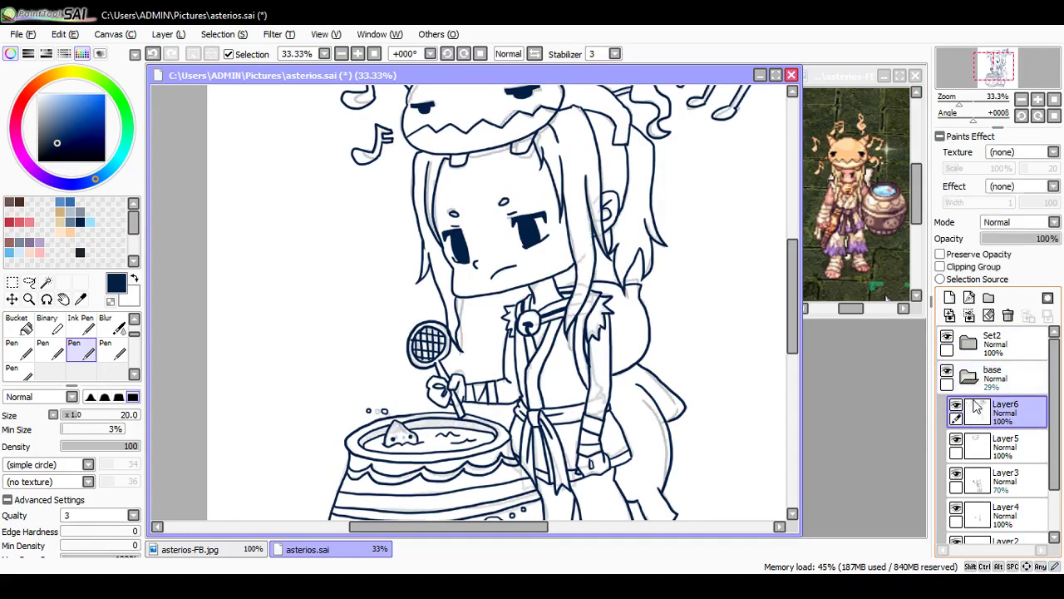
key("Delete")
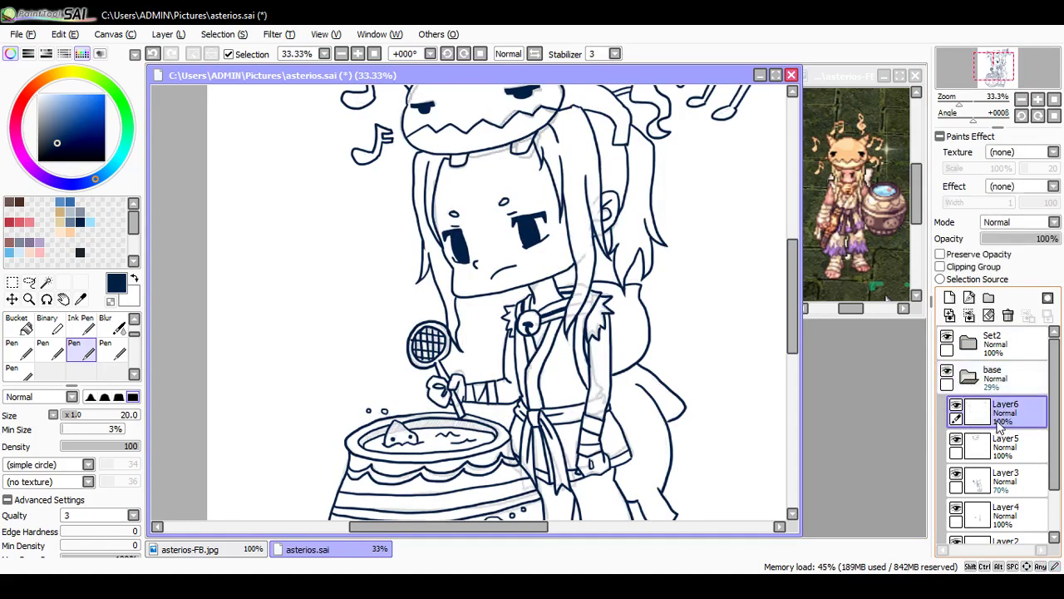
left_click(1007, 317)
left_click(1007, 316)
left_click(1007, 318)
left_click(1006, 319)
left_click(1006, 320)
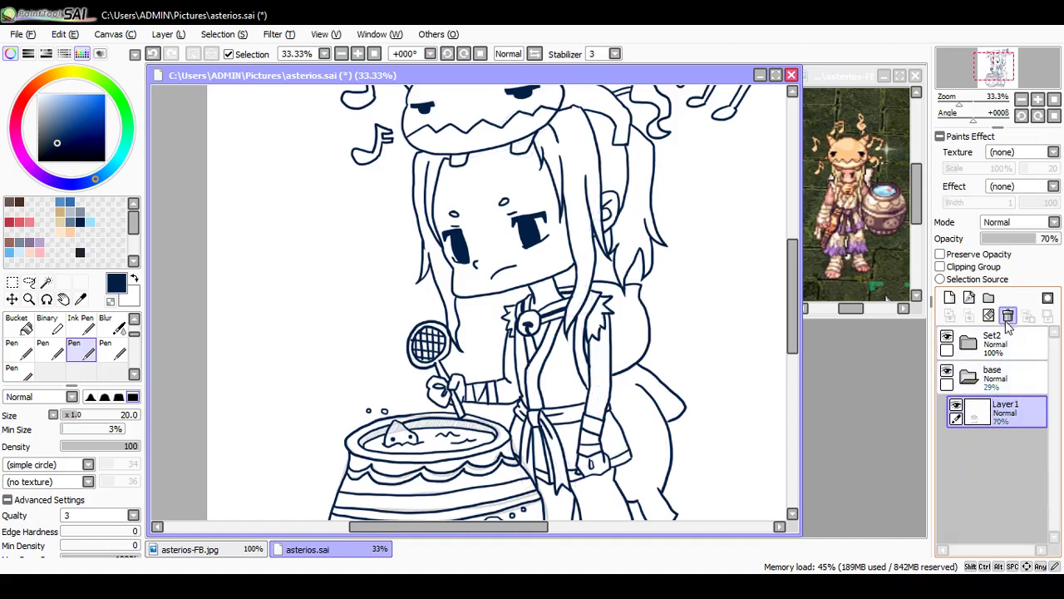
left_click(1008, 315)
Step: Add a new layer inside the base folder and set the folder's opacity to 100%
left_click(949, 297)
left_click(993, 374)
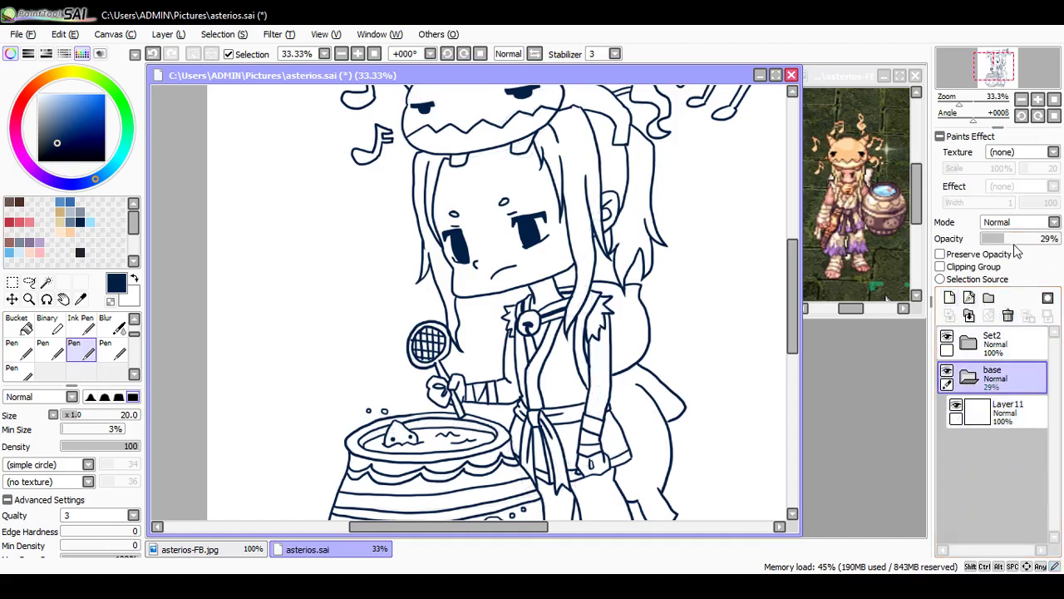
left_click_drag(1014, 246, 1054, 242)
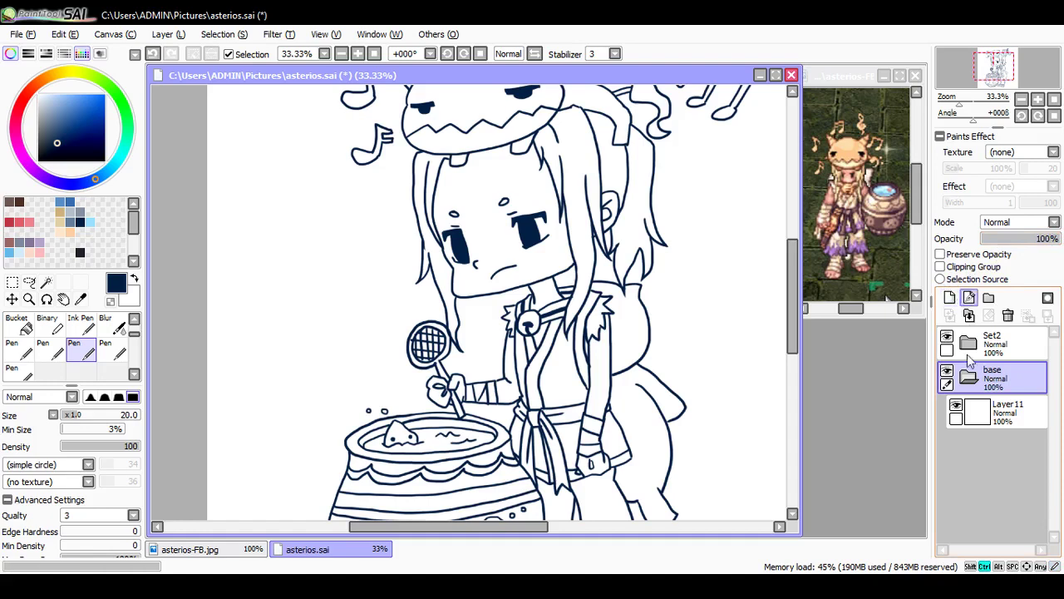
Step: Add another new layer above Layer11 and move it out of the base folder to the bottom of the stack
left_click(1002, 412)
left_click(949, 297)
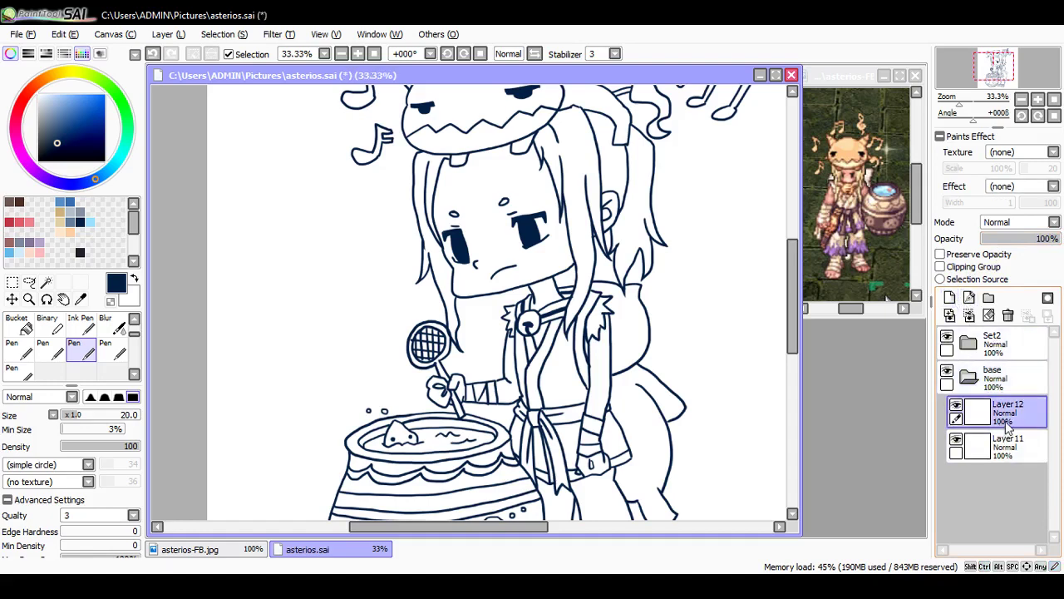
left_click_drag(1006, 424, 994, 472)
Step: Try coral and light pink Bucket fills as the background on Layer12 and save the drawing
key("g")
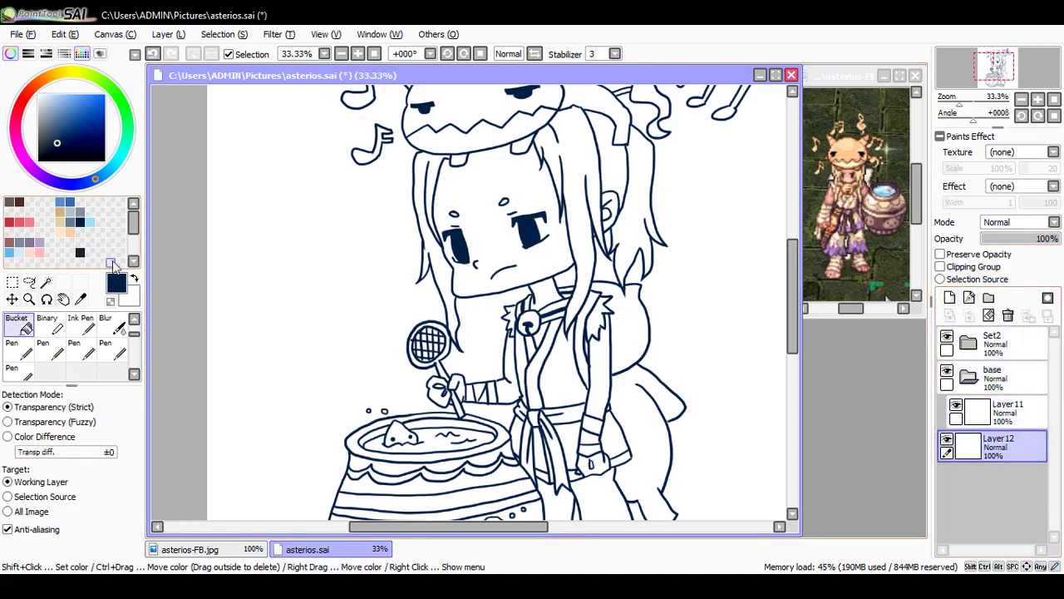
left_click(12, 250)
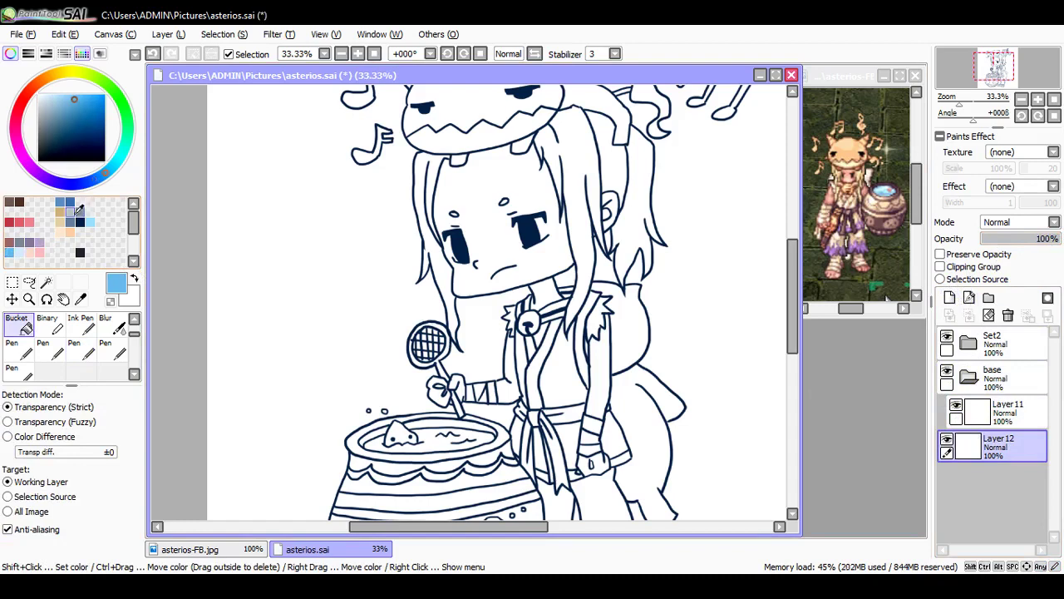
left_click(29, 222)
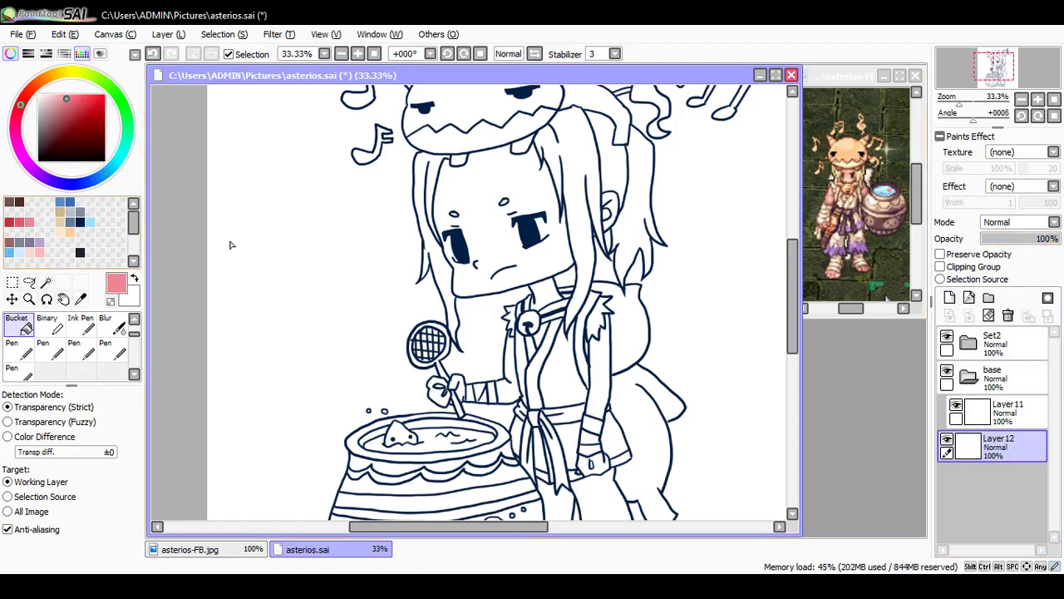
left_click(382, 285)
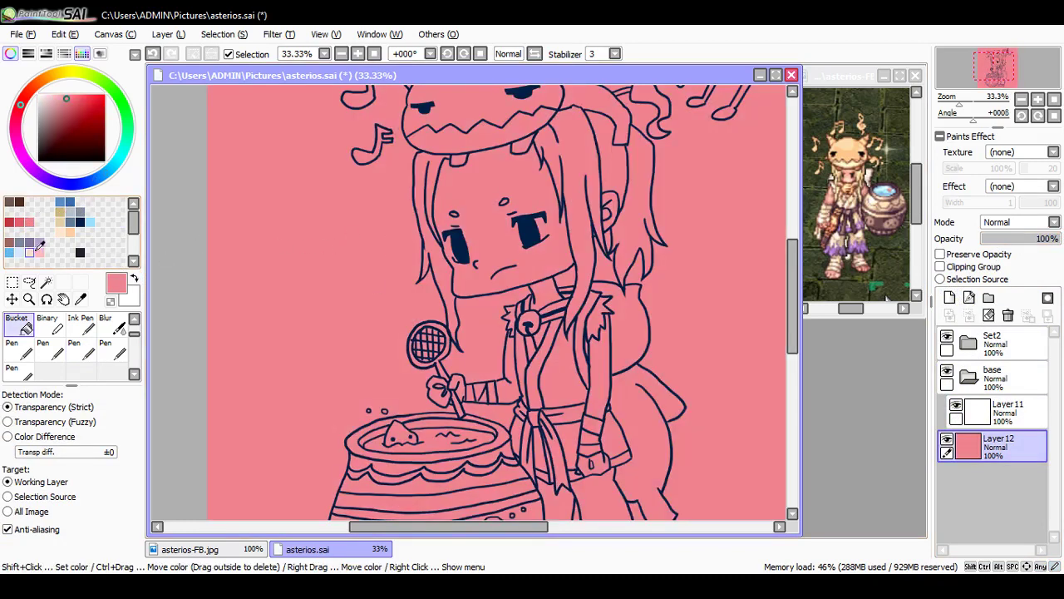
left_click(39, 249)
left_click(340, 243)
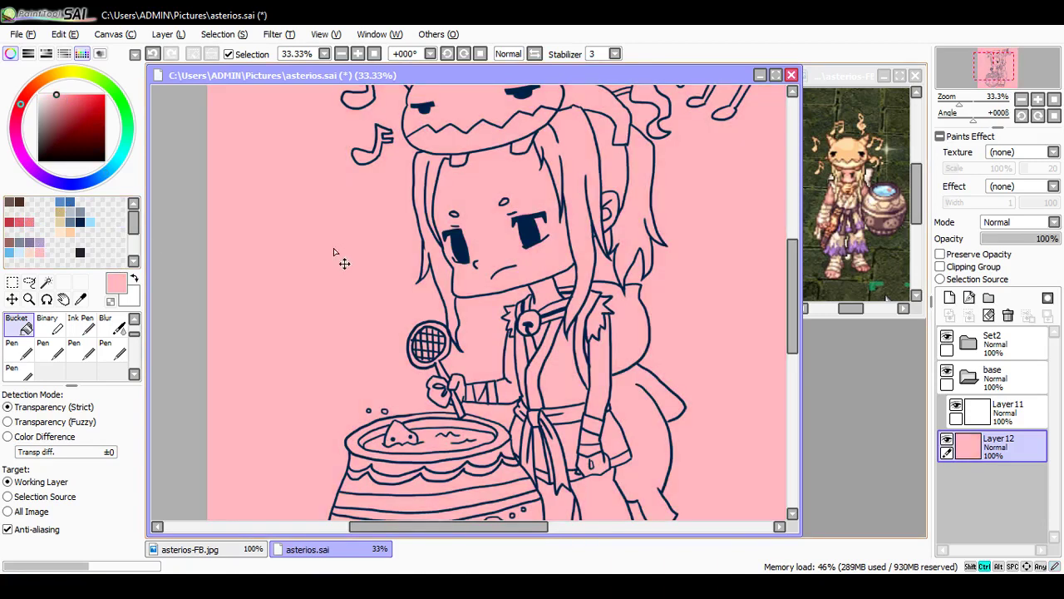
key("ctrl+s")
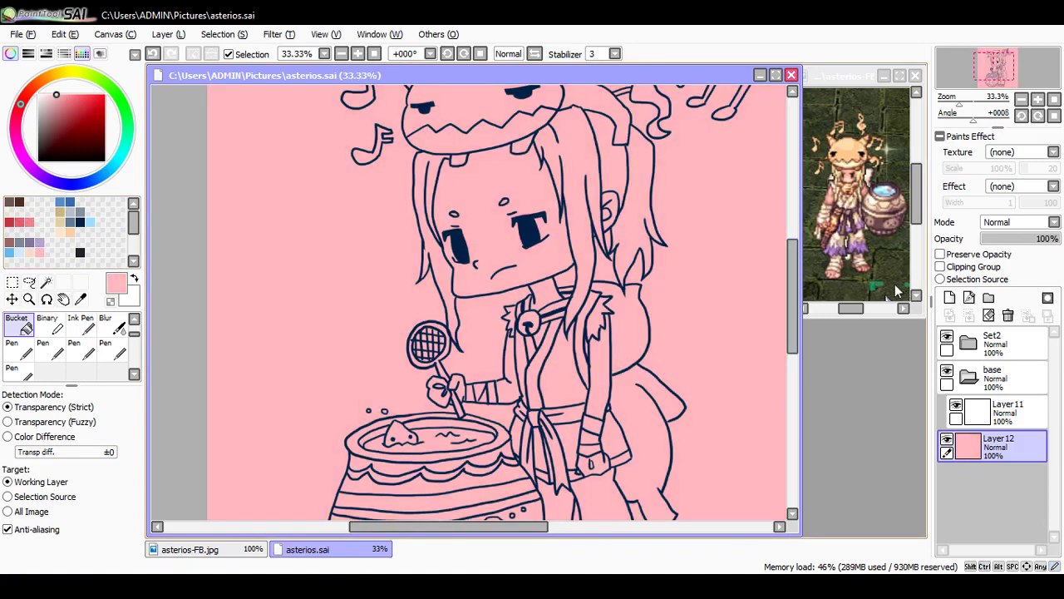
Step: Fill Layer12 with muted purple as the background colour and save the drawing
left_click(29, 241)
left_click(248, 257)
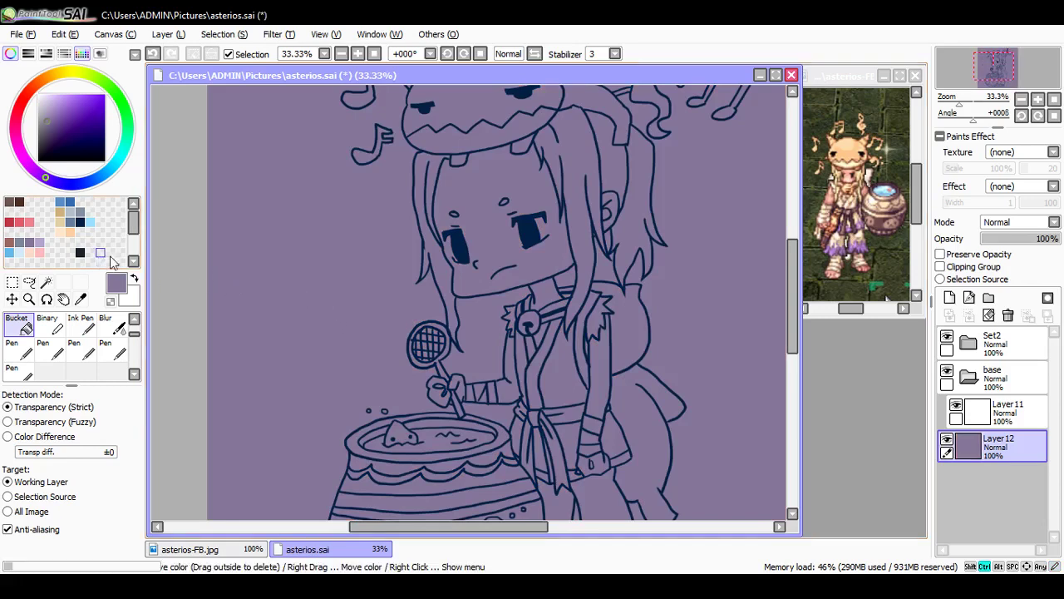
key("ctrl+s")
left_click(980, 404)
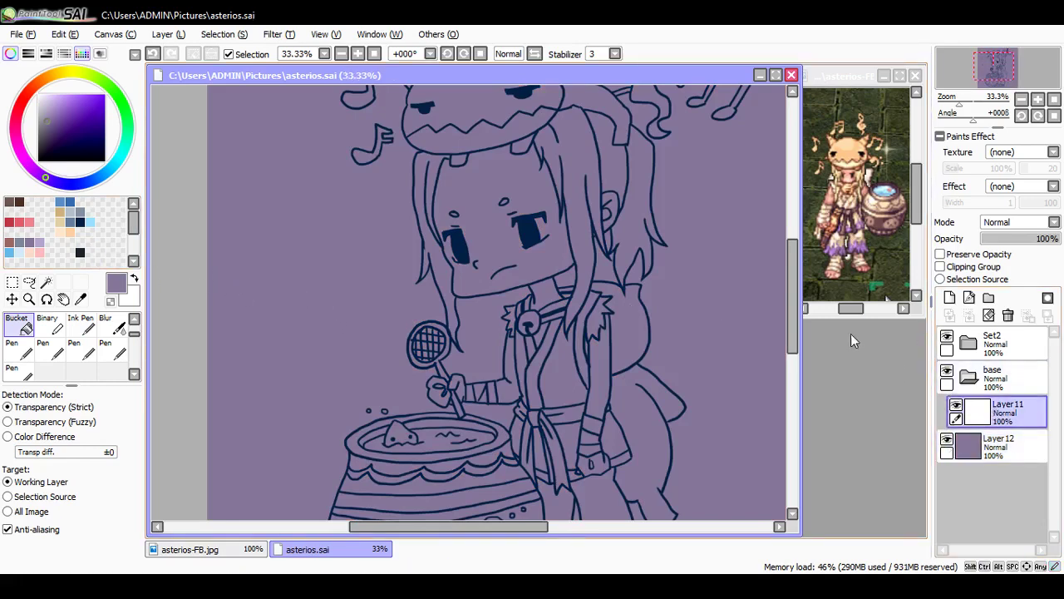
key("n")
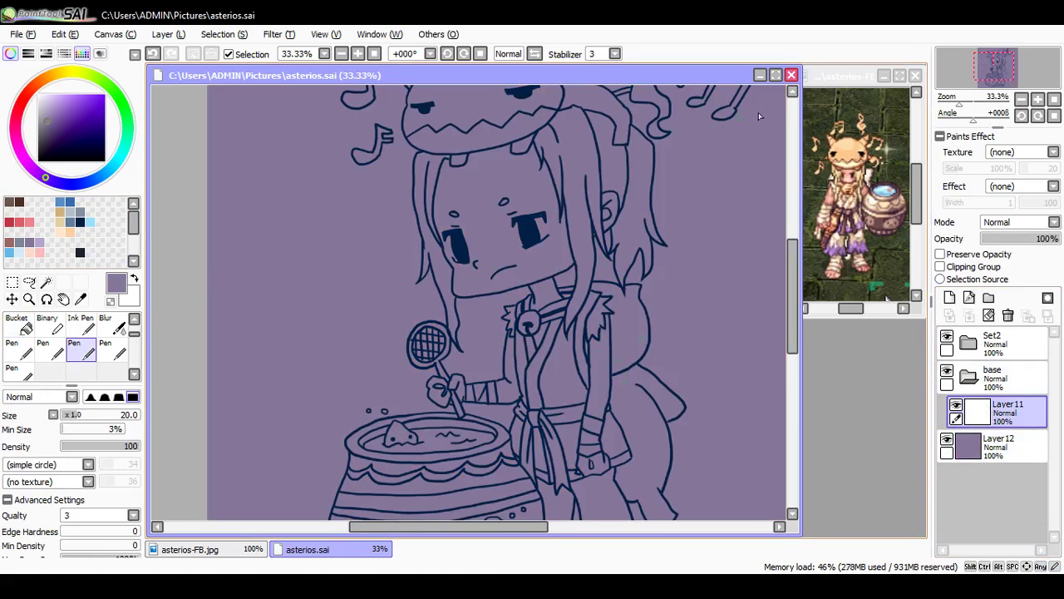
left_click(778, 75)
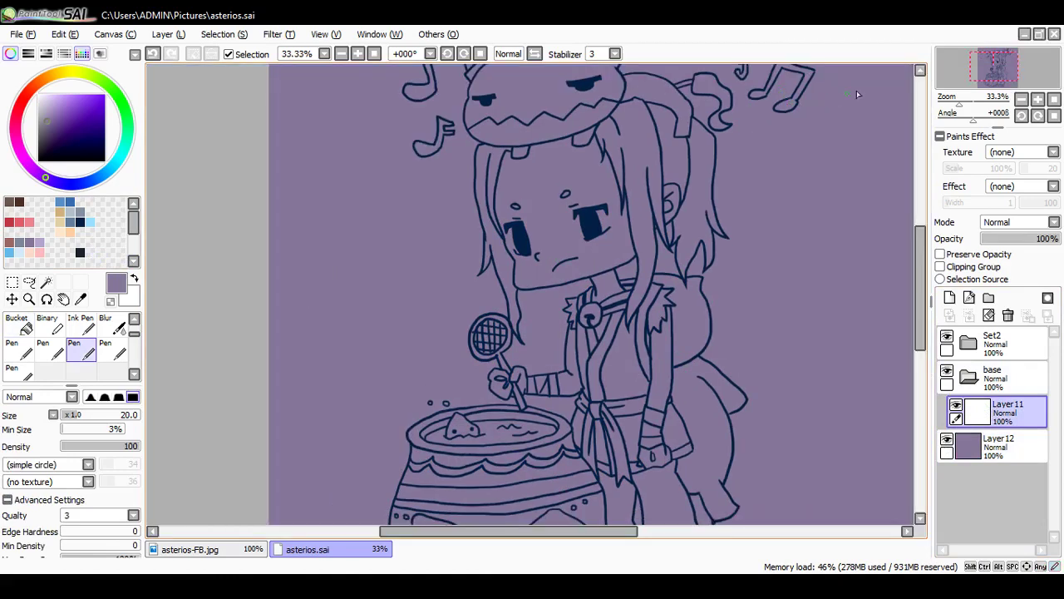
left_click(1040, 34)
left_click_drag(513, 523, 549, 522)
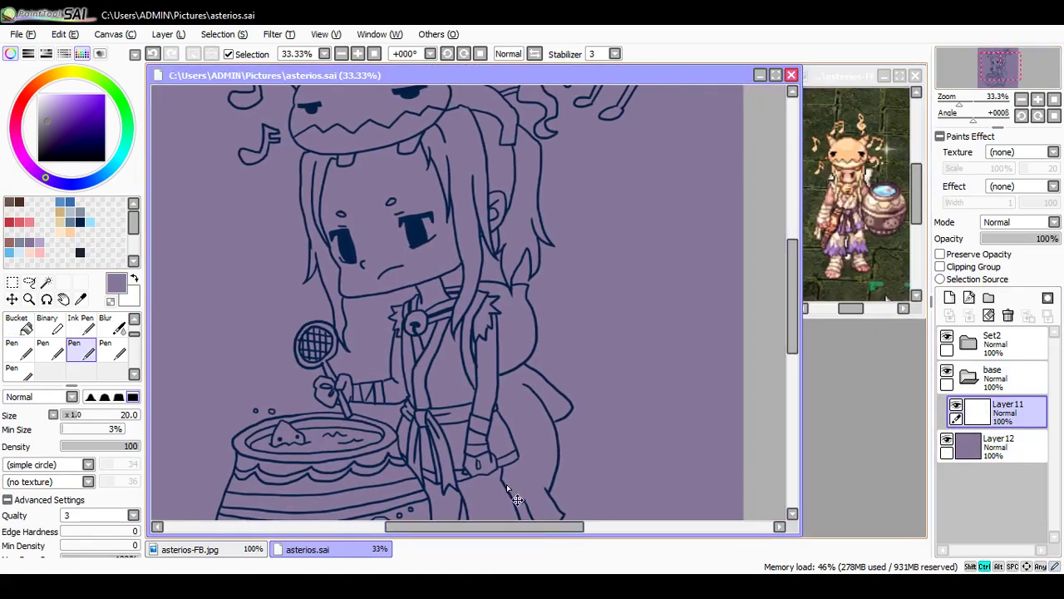
key("ctrl+s")
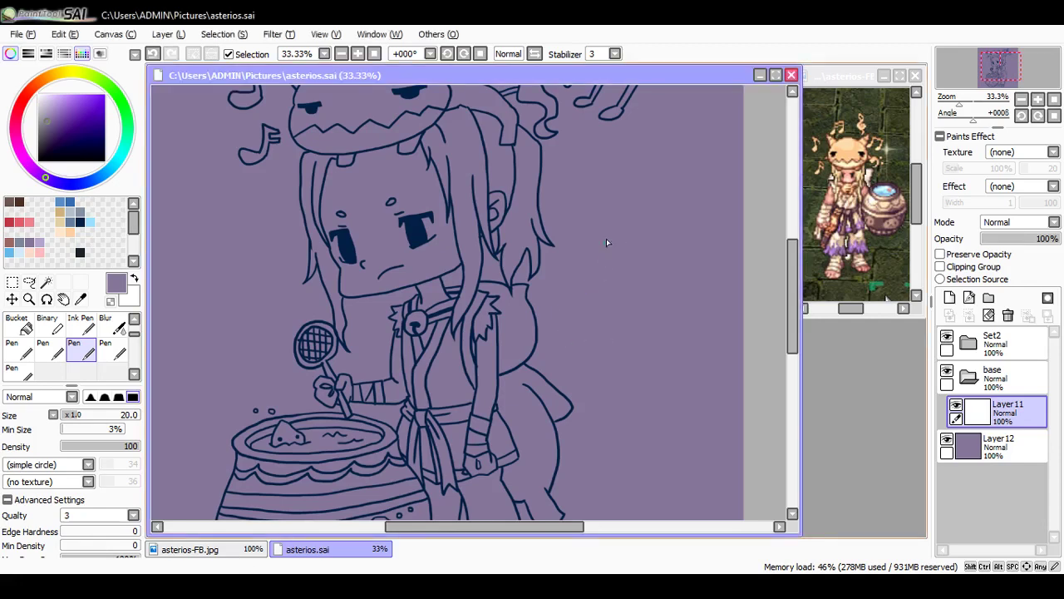
left_click(968, 343)
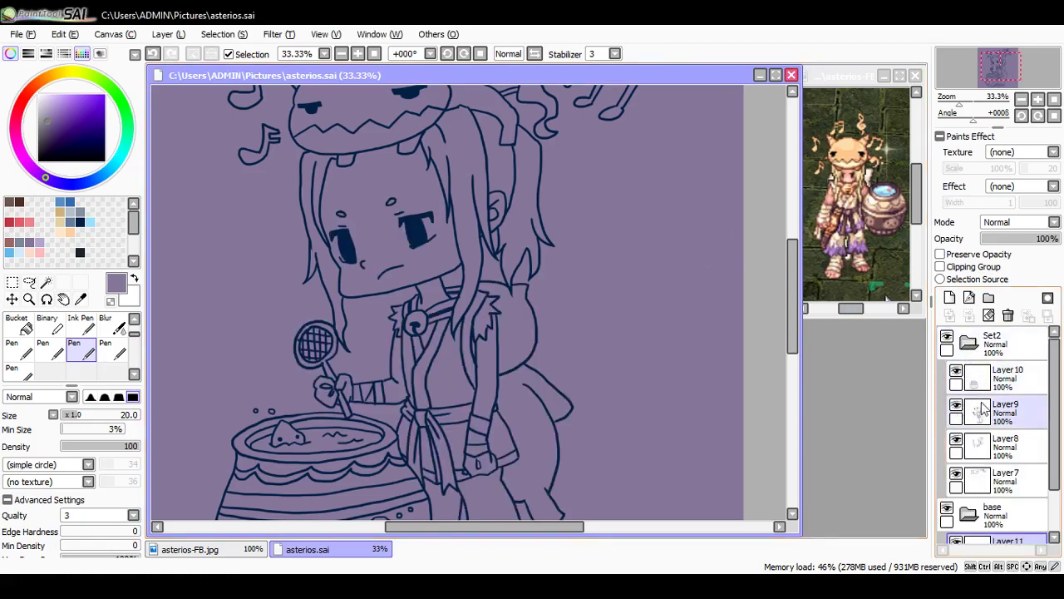
left_click(997, 420)
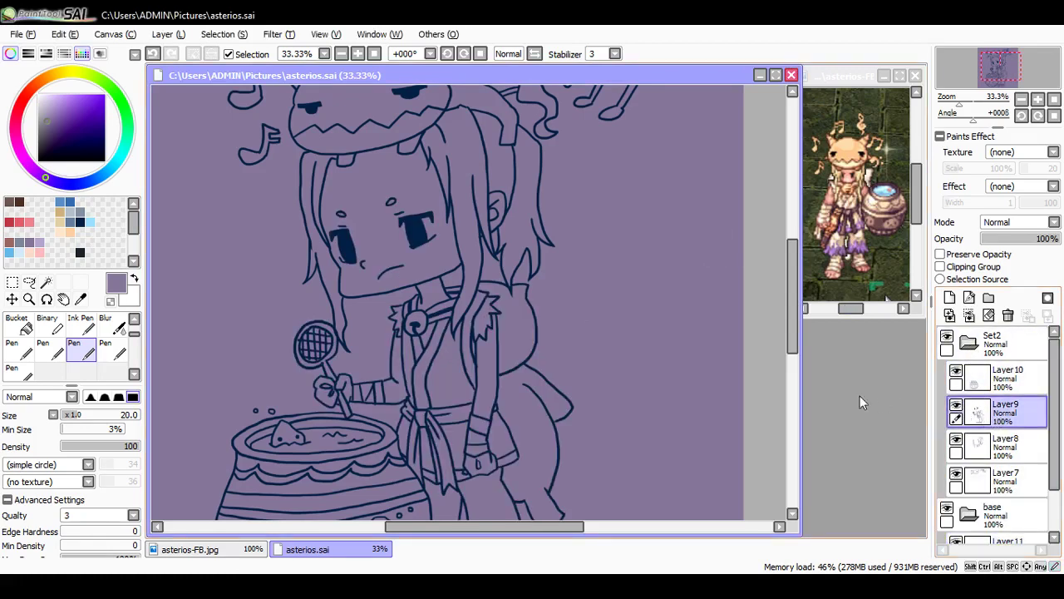
key("e")
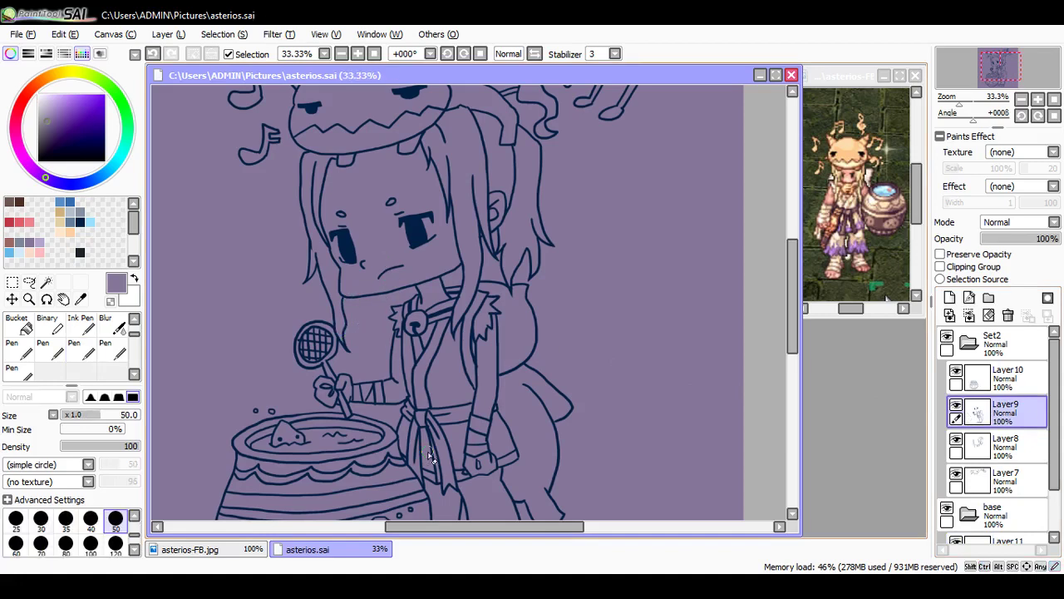
left_click(331, 585)
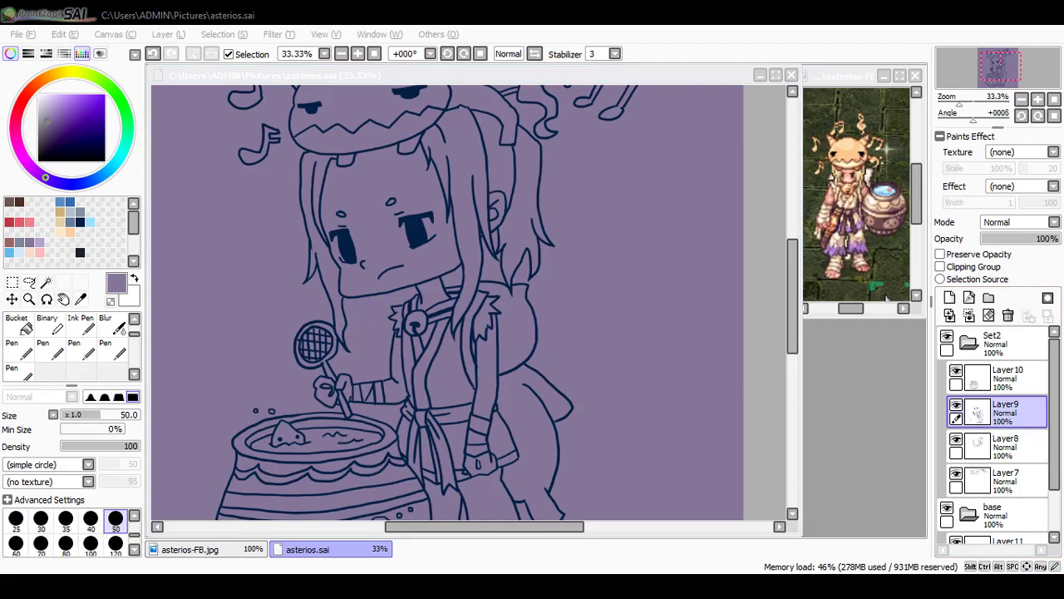
key("alt+Tab")
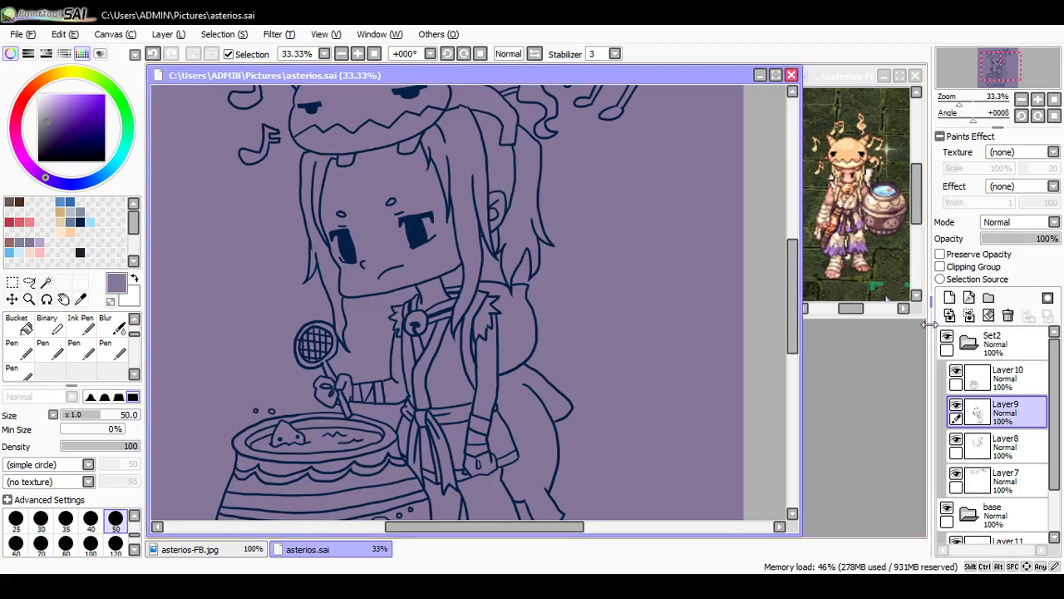
left_click(969, 343)
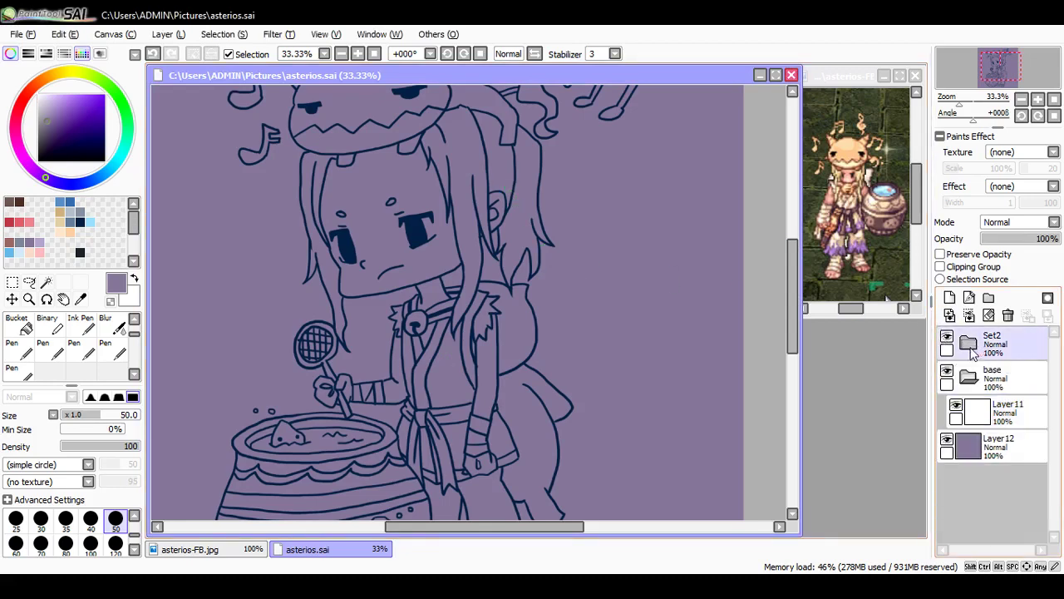
Step: Paint the character's face, neck, chest opening and ear in pale peach on Layer11 with a size 70 pen
left_click(1002, 412)
scroll(527, 255, "up", 1)
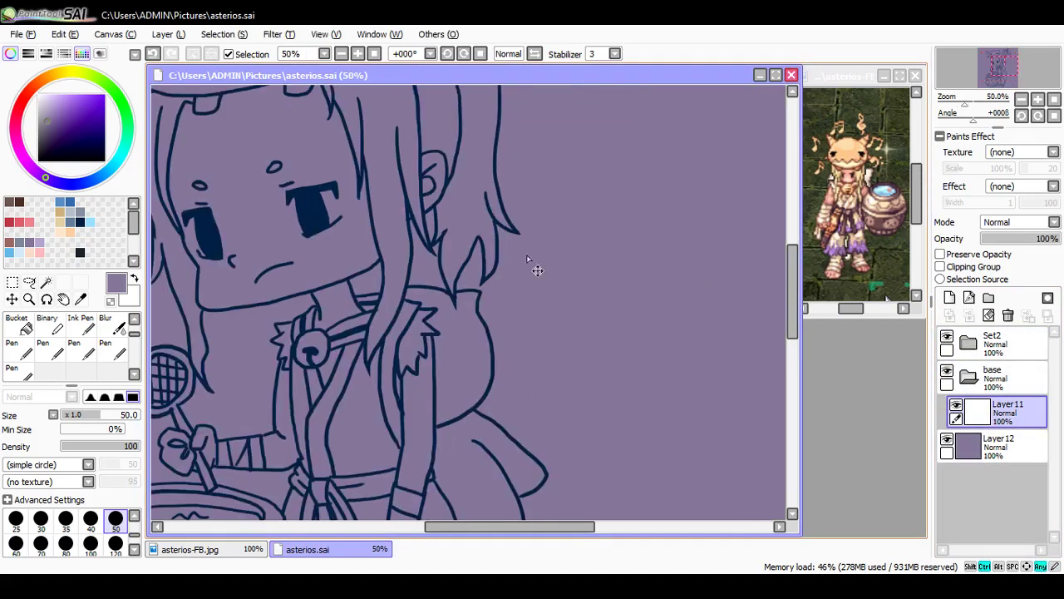
left_click_drag(577, 532, 533, 538)
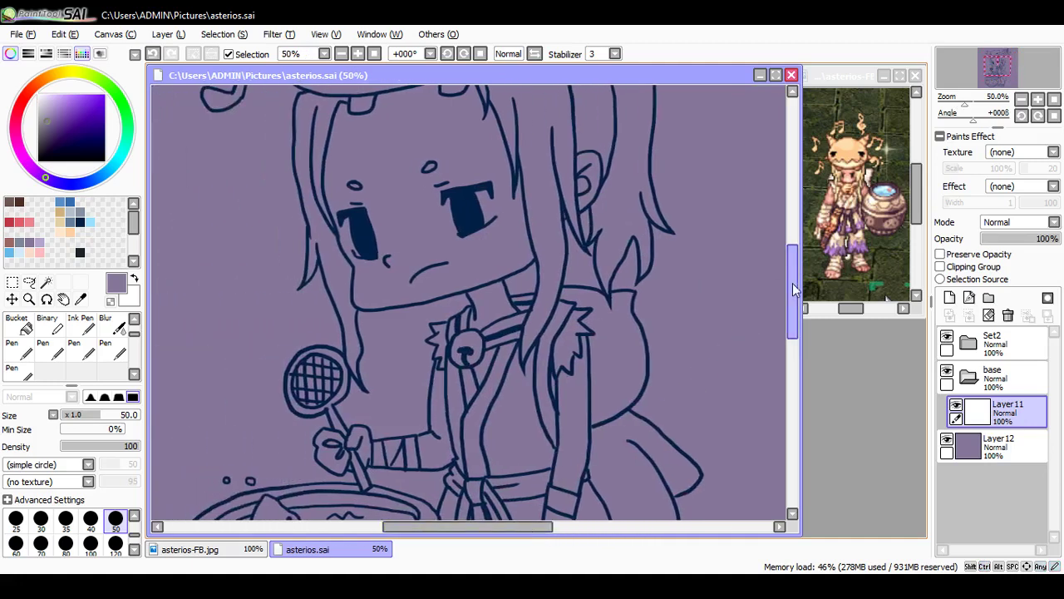
left_click_drag(792, 283, 792, 266)
left_click(58, 240)
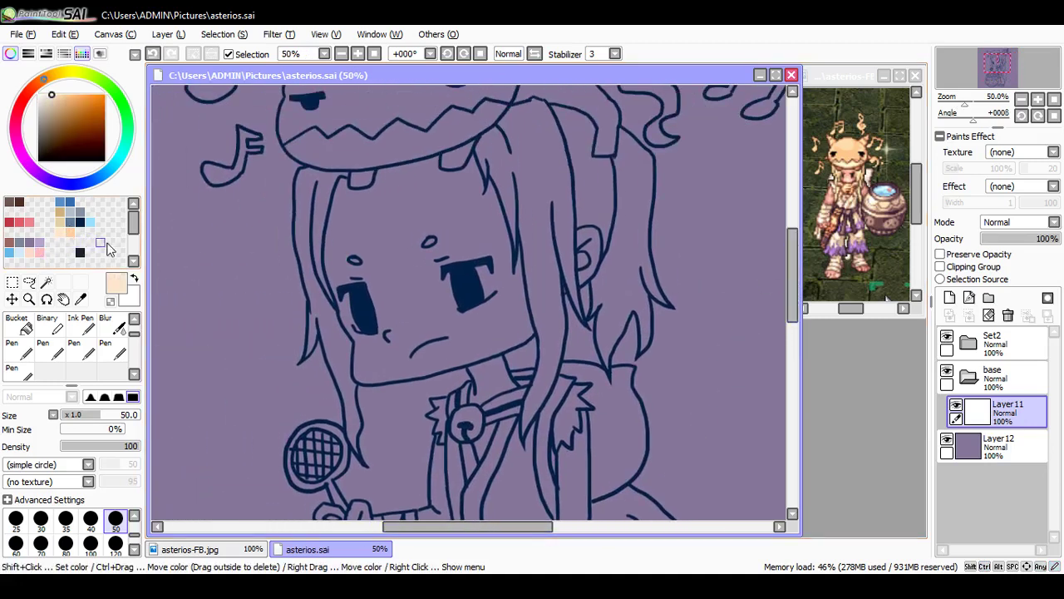
key("n")
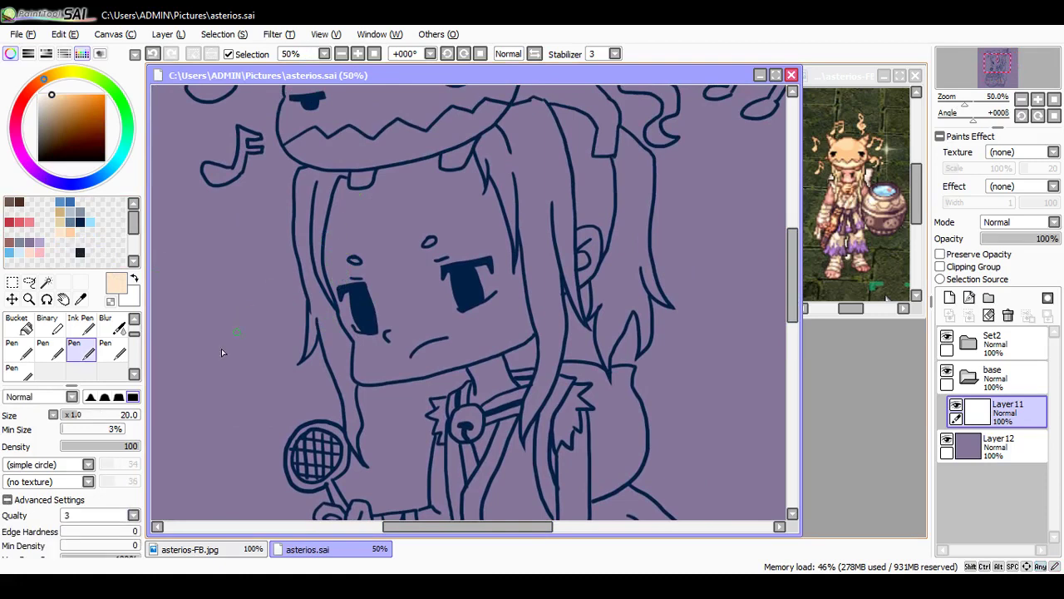
key("e")
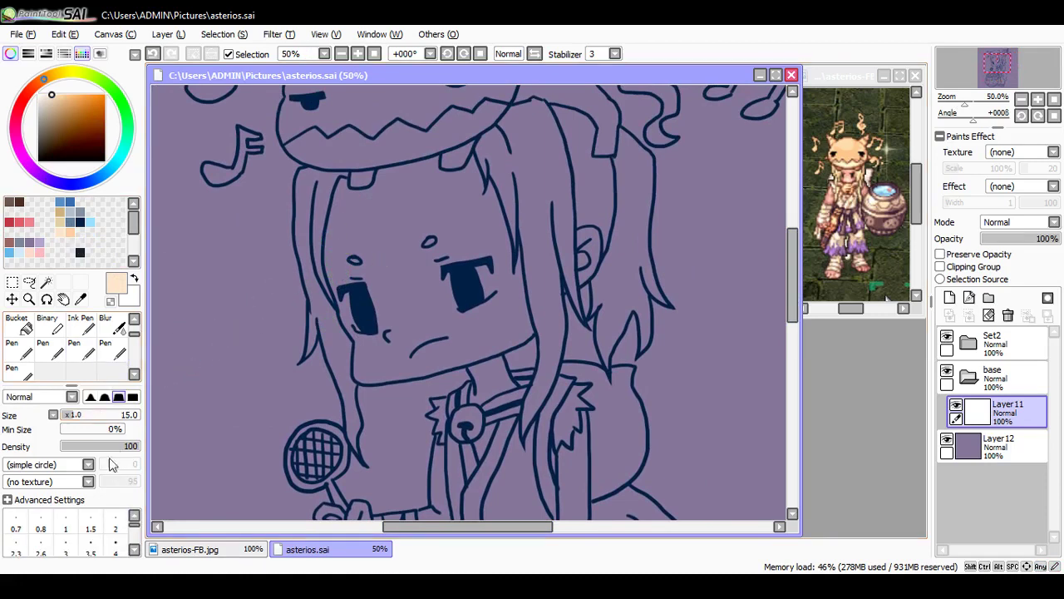
left_click_drag(100, 418, 118, 420)
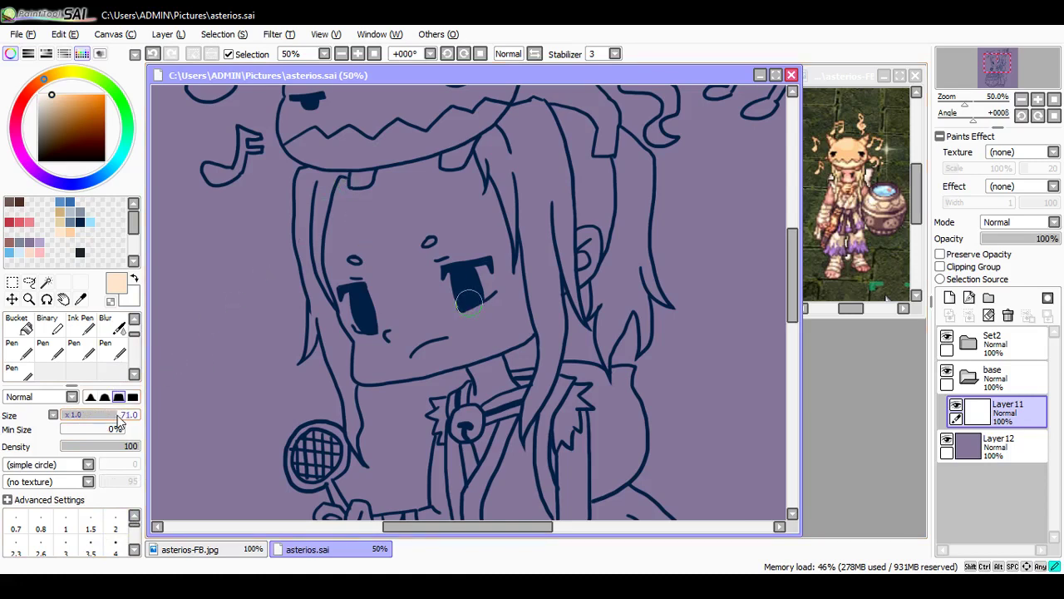
mouse_move(331, 198)
left_mouse_down()
mouse_move(442, 158)
mouse_move(410, 206)
mouse_move(443, 192)
mouse_move(488, 208)
mouse_move(490, 193)
mouse_move(519, 333)
mouse_move(520, 265)
mouse_move(526, 342)
mouse_move(419, 380)
mouse_move(394, 380)
mouse_move(428, 377)
mouse_move(367, 384)
mouse_move(353, 366)
mouse_move(354, 340)
mouse_move(335, 311)
mouse_move(362, 339)
mouse_move(333, 243)
mouse_move(344, 310)
mouse_move(342, 202)
mouse_move(351, 314)
mouse_move(380, 194)
mouse_move(415, 193)
mouse_move(429, 261)
mouse_move(446, 254)
mouse_move(466, 308)
mouse_move(484, 248)
mouse_move(505, 301)
mouse_move(473, 347)
mouse_move(458, 336)
mouse_move(425, 358)
mouse_move(417, 316)
mouse_move(404, 329)
mouse_move(385, 313)
mouse_move(361, 372)
mouse_move(501, 366)
mouse_move(479, 383)
mouse_move(507, 363)
mouse_move(513, 379)
mouse_move(483, 373)
mouse_move(512, 394)
mouse_move(505, 429)
mouse_move(484, 455)
mouse_move(489, 428)
left_mouse_up()
mouse_move(582, 250)
left_mouse_down()
mouse_move(580, 237)
mouse_move(587, 282)
mouse_move(592, 234)
mouse_move(574, 287)
left_mouse_up()
Step: Paint the character's arms, both hands and both feet in the same pale peach on Layer11
left_click_drag(792, 274, 792, 320)
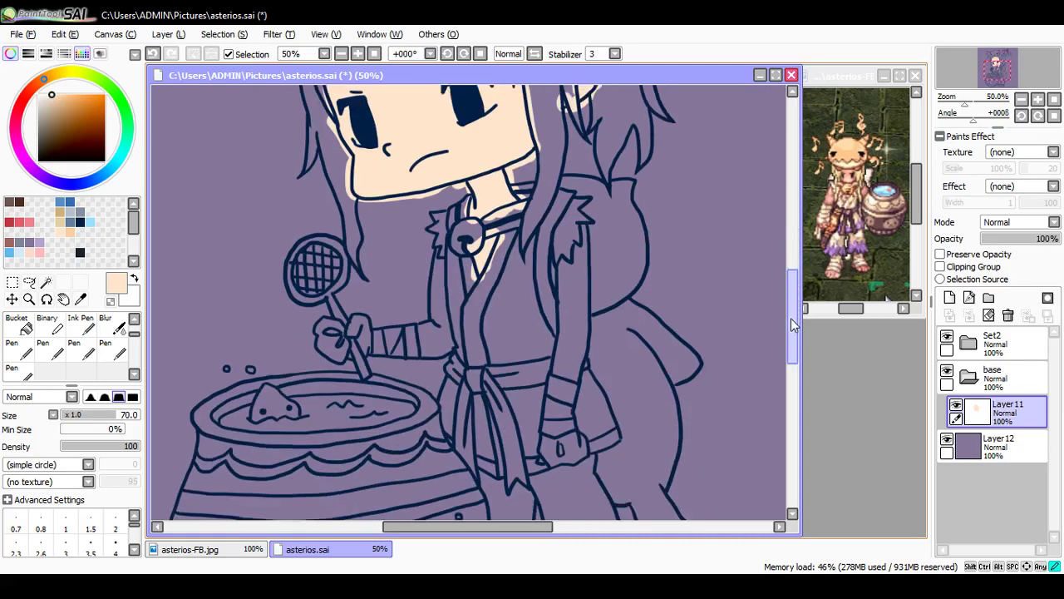
mouse_move(363, 335)
left_mouse_down()
mouse_move(336, 354)
mouse_move(316, 334)
mouse_move(336, 342)
mouse_move(366, 315)
left_mouse_up()
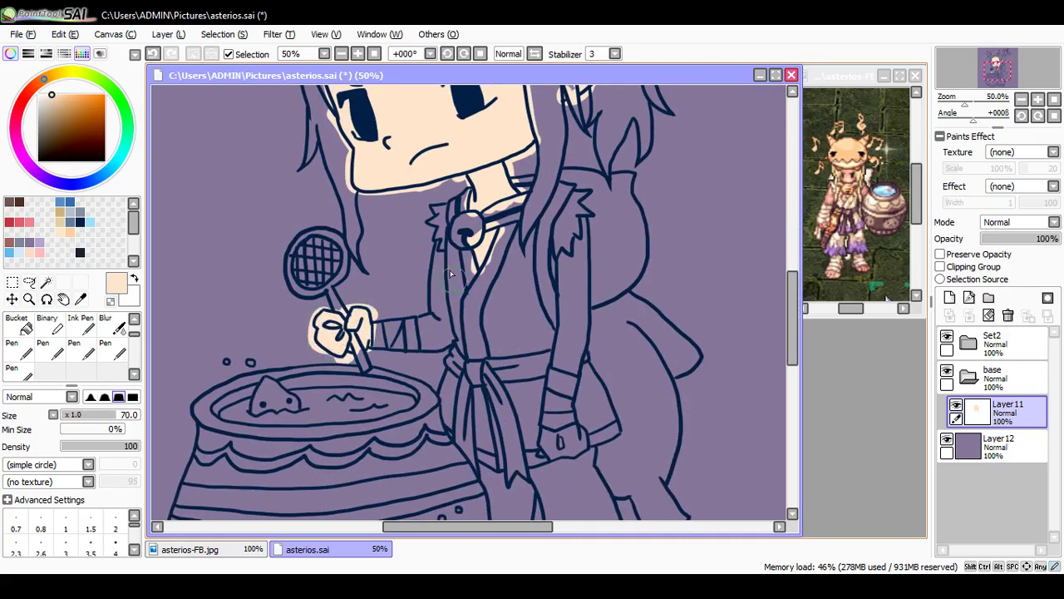
mouse_move(445, 245)
left_mouse_down()
mouse_move(436, 320)
mouse_move(422, 327)
mouse_move(435, 352)
mouse_move(441, 266)
mouse_move(412, 337)
left_mouse_up()
mouse_move(565, 272)
left_mouse_down()
mouse_move(566, 348)
mouse_move(584, 231)
mouse_move(587, 348)
mouse_move(589, 335)
mouse_move(567, 353)
mouse_move(561, 325)
mouse_move(582, 381)
left_mouse_up()
mouse_move(559, 431)
left_mouse_down()
mouse_move(561, 455)
mouse_move(583, 448)
mouse_move(549, 436)
left_mouse_up()
left_click_drag(792, 322, 792, 389)
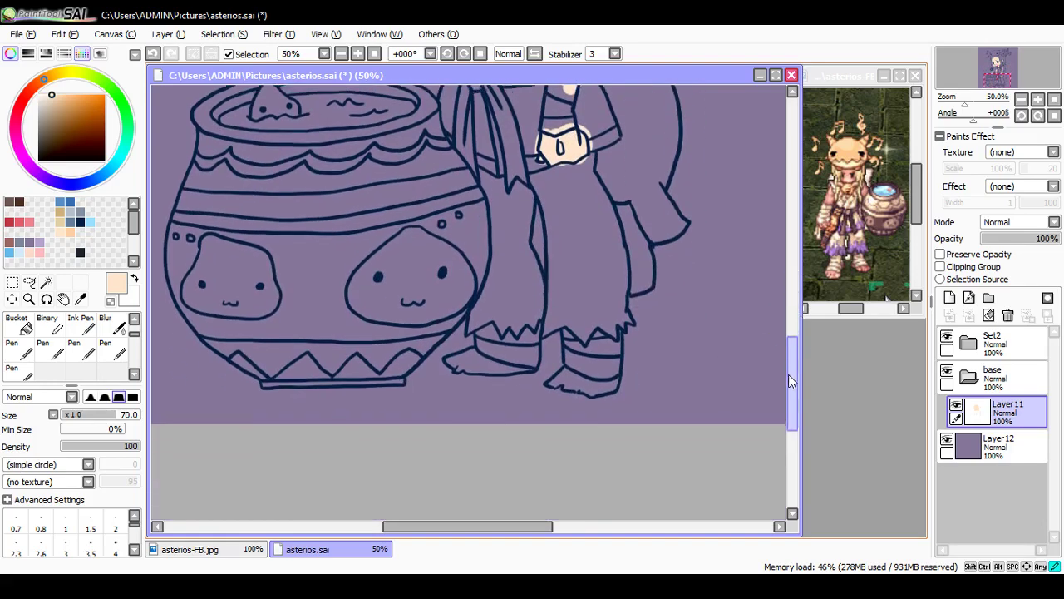
mouse_move(520, 366)
left_mouse_down()
mouse_move(467, 370)
mouse_move(479, 362)
mouse_move(452, 357)
mouse_move(566, 370)
mouse_move(582, 389)
mouse_move(623, 372)
mouse_move(599, 389)
mouse_move(557, 381)
left_mouse_up()
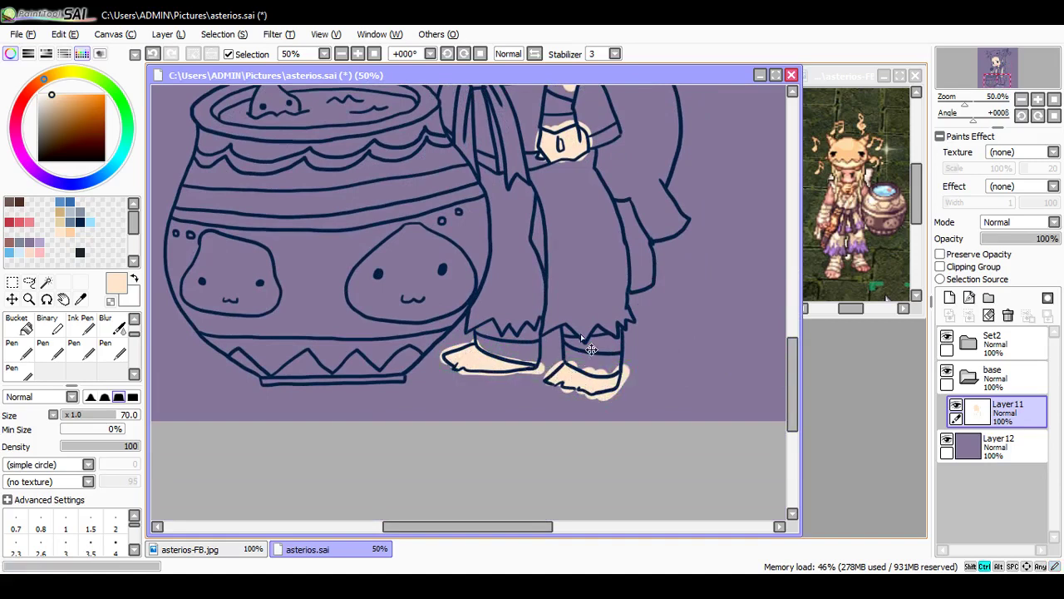
Step: Save the drawing, add a layer above Layer11 and sample a light peach clothing colour from the asterios-FB.jpg reference
key("ctrl+s")
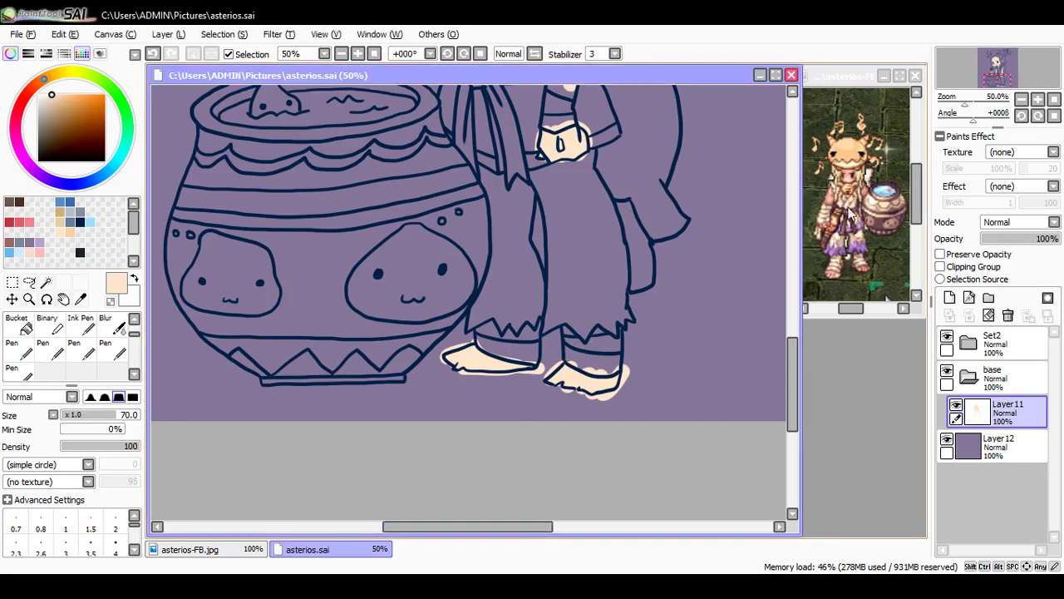
left_click(949, 298)
left_click_drag(791, 344, 786, 260)
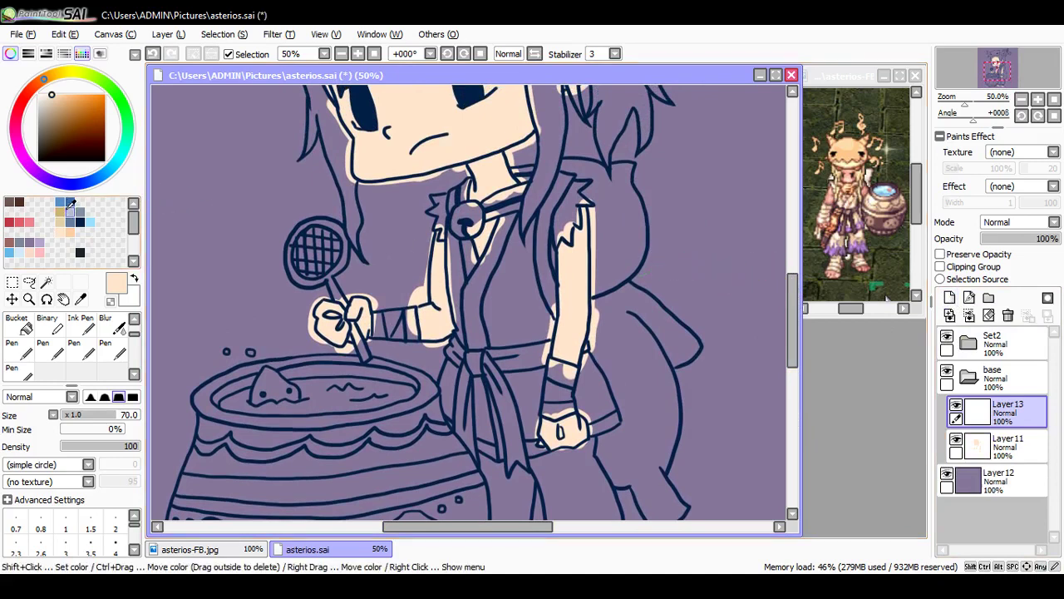
key("alt")
left_click(854, 201)
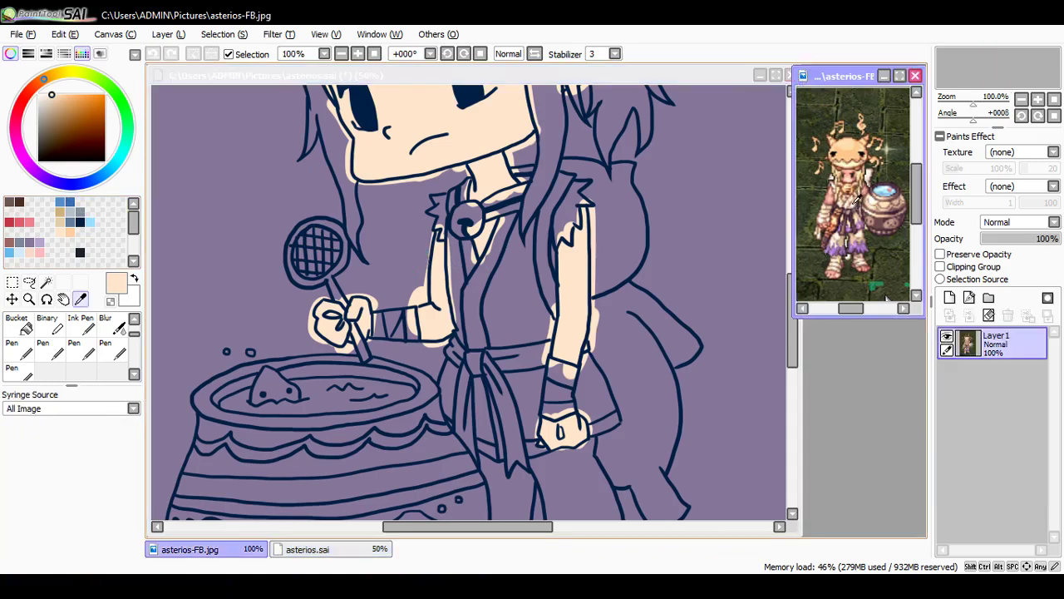
left_click(859, 199)
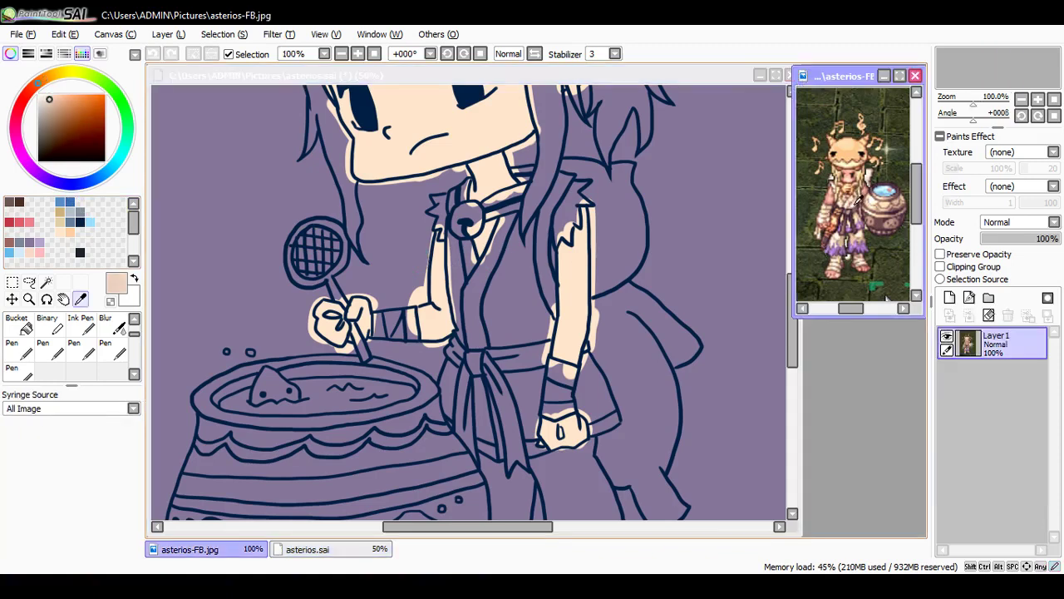
left_click(857, 199)
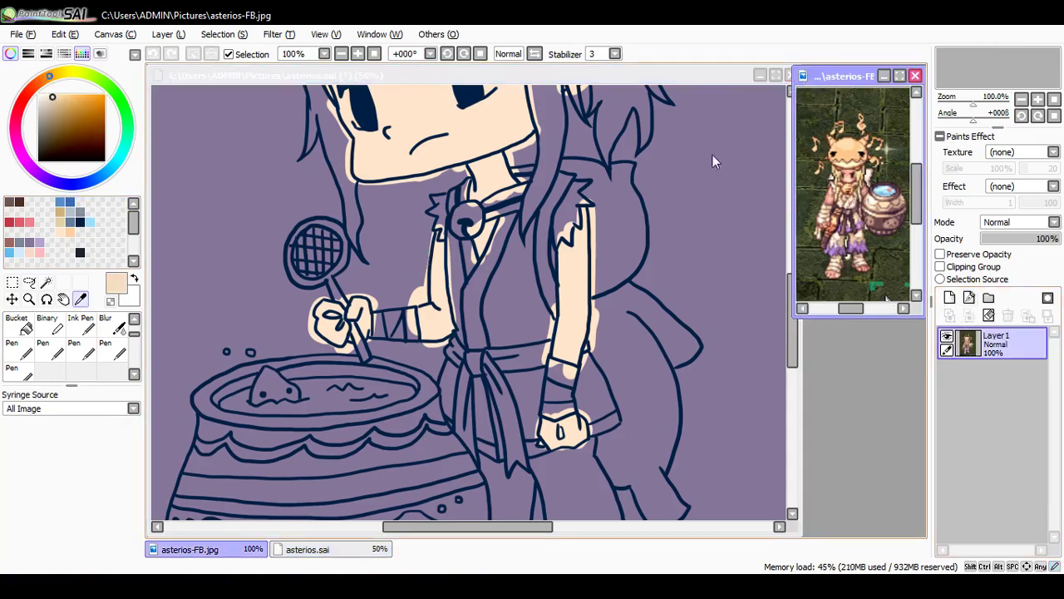
left_click(705, 77)
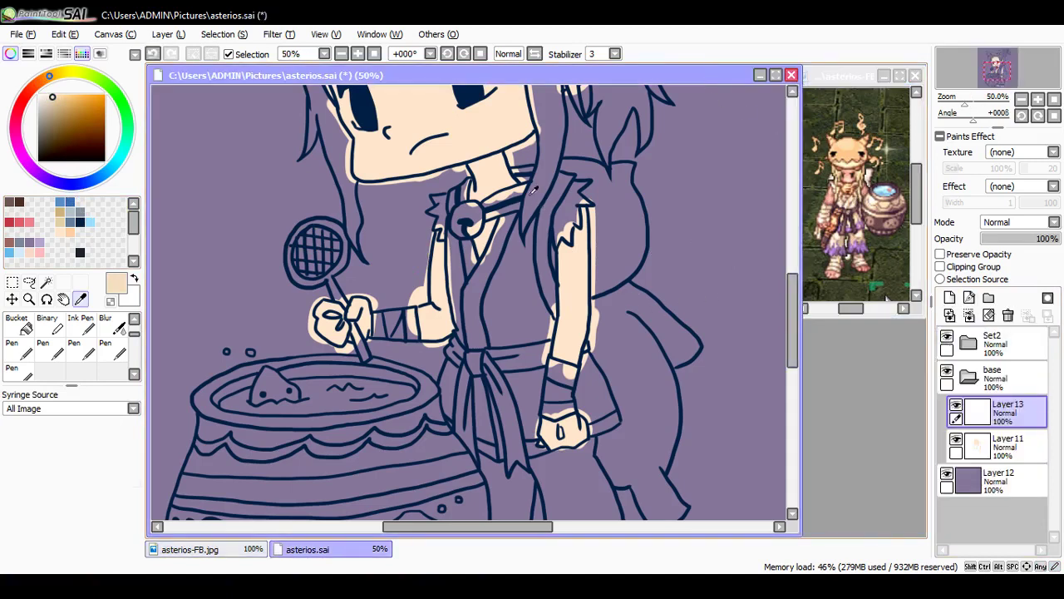
Step: Paint the robe's torso, waist and front skirt in pale cream on Layer13 with a size 70 pen, hiding Layer11
key("n")
key("e")
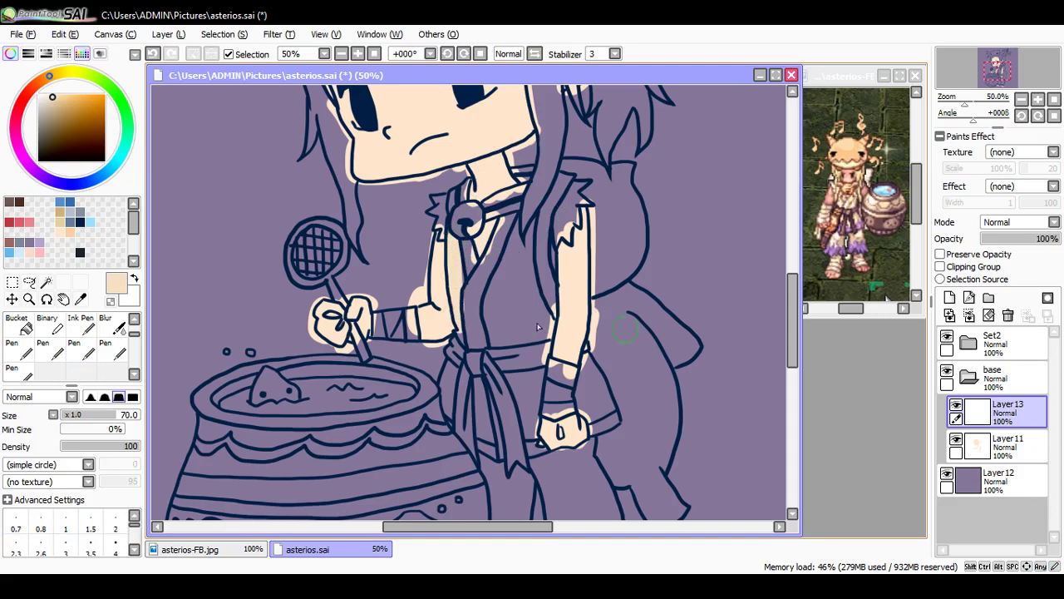
key("ctrl+z")
left_click_drag(55, 95, 46, 98)
mouse_move(457, 238)
left_mouse_down()
mouse_move(456, 327)
mouse_move(448, 256)
mouse_move(467, 335)
mouse_move(476, 270)
mouse_move(495, 334)
mouse_move(526, 268)
mouse_move(548, 335)
mouse_move(544, 378)
left_mouse_up()
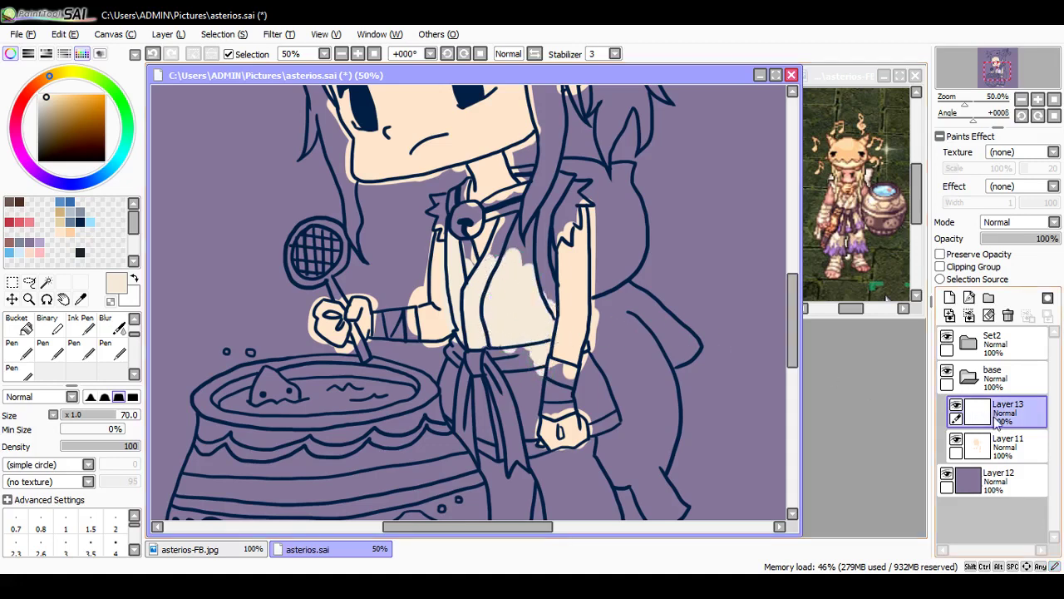
left_click(956, 439)
mouse_move(460, 331)
left_mouse_down()
mouse_move(441, 399)
mouse_move(457, 368)
mouse_move(458, 444)
mouse_move(469, 448)
mouse_move(488, 344)
mouse_move(494, 442)
mouse_move(504, 448)
mouse_move(523, 370)
mouse_move(532, 434)
mouse_move(539, 388)
mouse_move(540, 457)
left_mouse_up()
left_click_drag(579, 388, 588, 358)
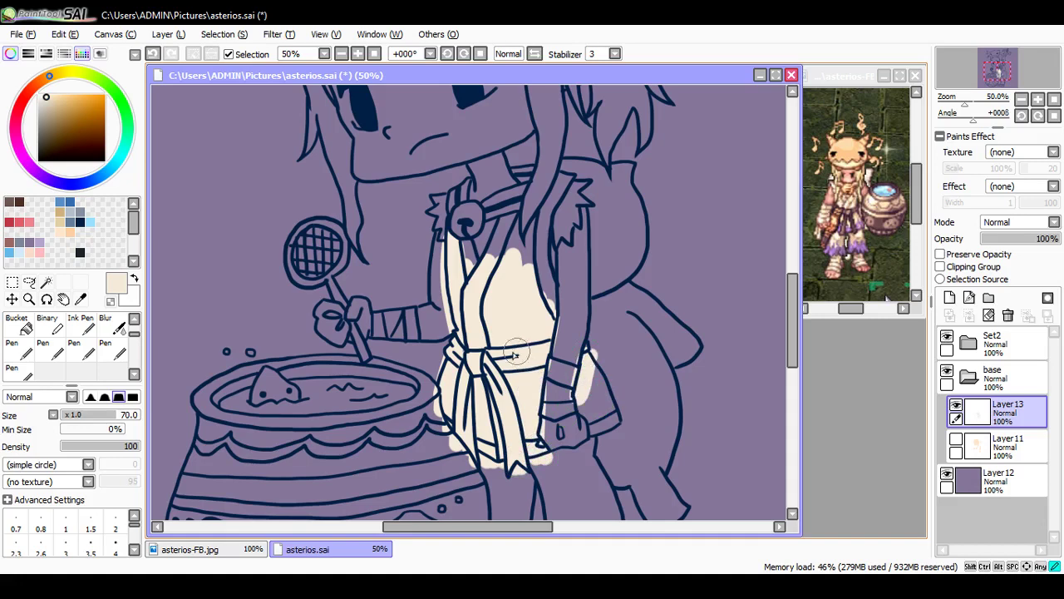
Step: Paint the robe's upper chest, ragged shoulders and side skirt plus both trouser legs in the same pale cream on Layer13
mouse_move(556, 247)
left_mouse_down()
mouse_move(567, 220)
mouse_move(555, 234)
mouse_move(580, 208)
mouse_move(580, 182)
mouse_move(525, 229)
mouse_move(525, 272)
mouse_move(530, 235)
mouse_move(517, 222)
mouse_move(480, 270)
mouse_move(497, 221)
left_mouse_up()
mouse_move(496, 221)
left_mouse_down()
mouse_move(468, 244)
mouse_move(471, 272)
left_mouse_up()
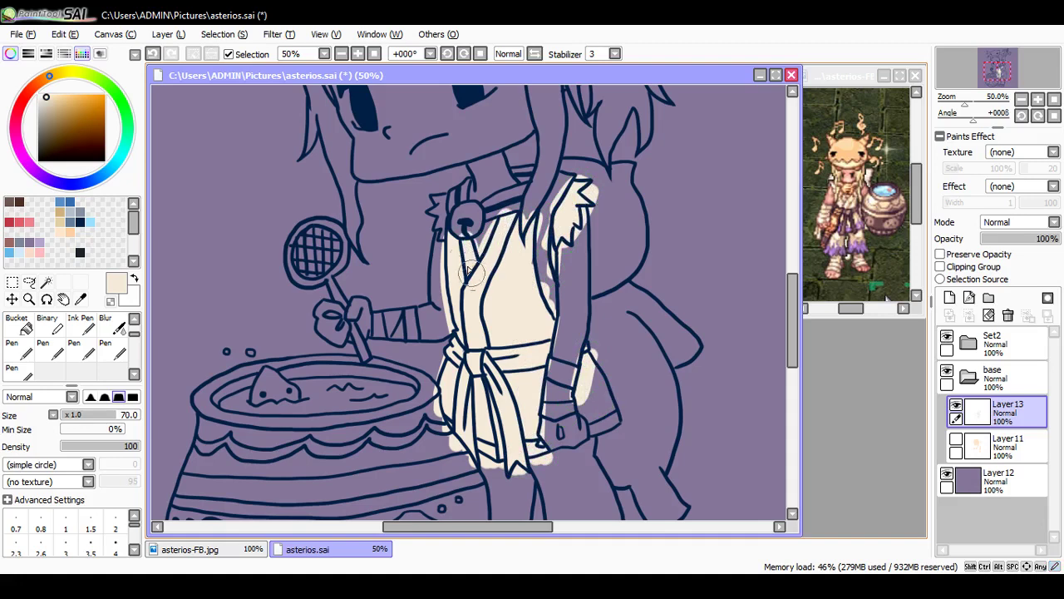
left_click_drag(456, 230, 442, 201)
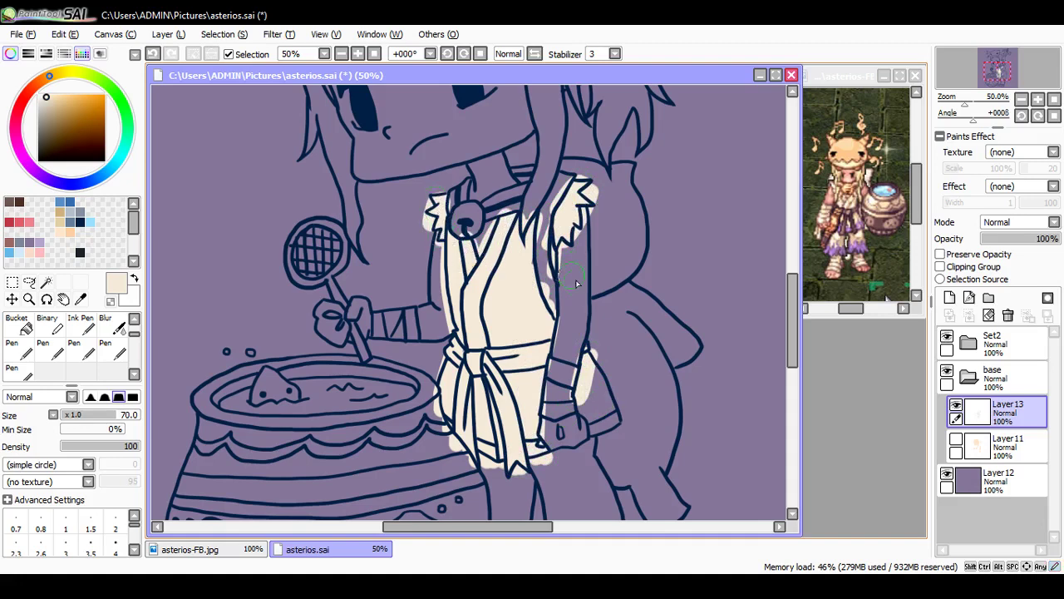
mouse_move(592, 367)
left_mouse_down()
mouse_move(617, 416)
mouse_move(595, 431)
mouse_move(610, 425)
mouse_move(609, 399)
mouse_move(587, 426)
mouse_move(525, 425)
left_mouse_up()
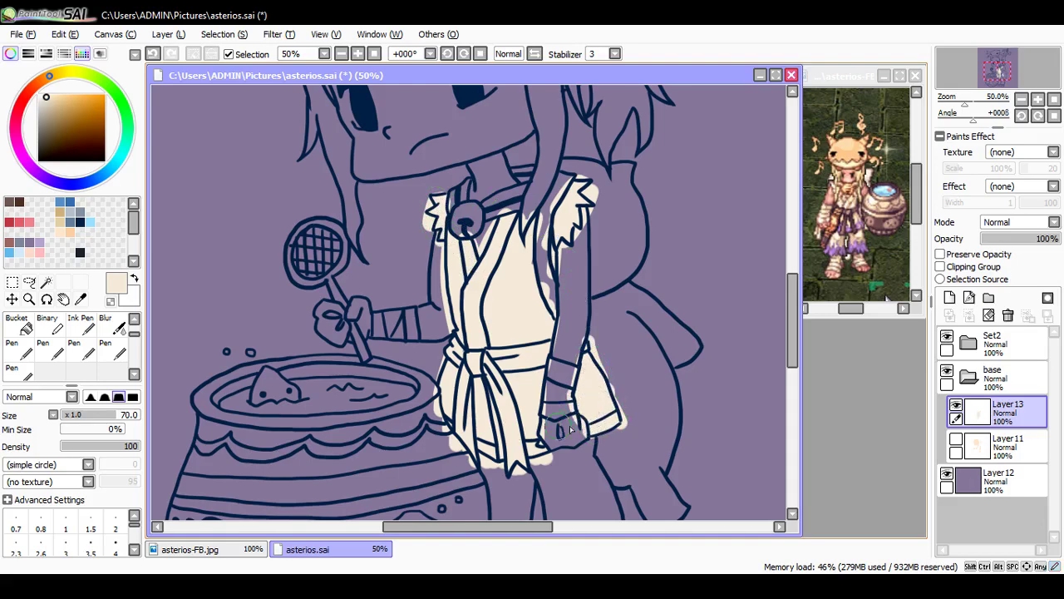
left_click_drag(792, 320, 793, 358)
mouse_move(503, 331)
left_mouse_down()
mouse_move(491, 416)
mouse_move(464, 453)
mouse_move(501, 412)
mouse_move(519, 408)
mouse_move(536, 420)
mouse_move(536, 445)
mouse_move(523, 296)
mouse_move(511, 317)
mouse_move(510, 387)
mouse_move(494, 306)
mouse_move(538, 368)
mouse_move(551, 296)
mouse_move(550, 443)
mouse_move(548, 425)
mouse_move(570, 413)
mouse_move(569, 437)
mouse_move(592, 426)
mouse_move(606, 442)
mouse_move(632, 432)
mouse_move(623, 359)
mouse_move(621, 392)
mouse_move(588, 273)
mouse_move(560, 285)
mouse_move(551, 310)
mouse_move(565, 362)
mouse_move(575, 294)
mouse_move(595, 419)
mouse_move(592, 309)
mouse_move(609, 396)
mouse_move(612, 369)
mouse_move(557, 321)
mouse_move(571, 286)
mouse_move(552, 312)
mouse_move(616, 309)
left_mouse_up()
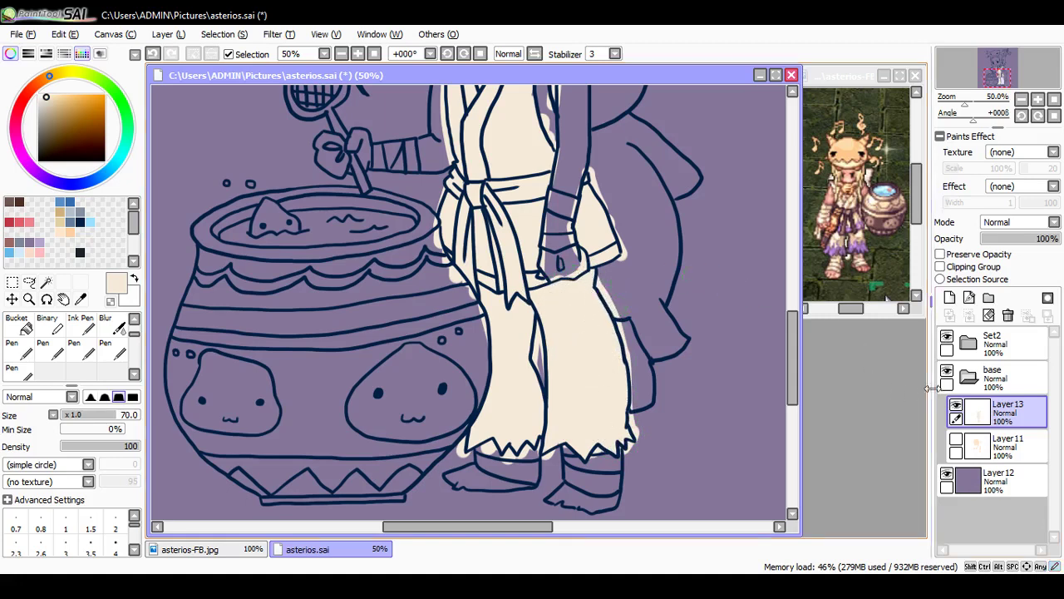
Step: Paint the waist sash, its knot and hanging tails in muted purple on a new layer clipped to Layer13
left_click(950, 297)
left_click(940, 266)
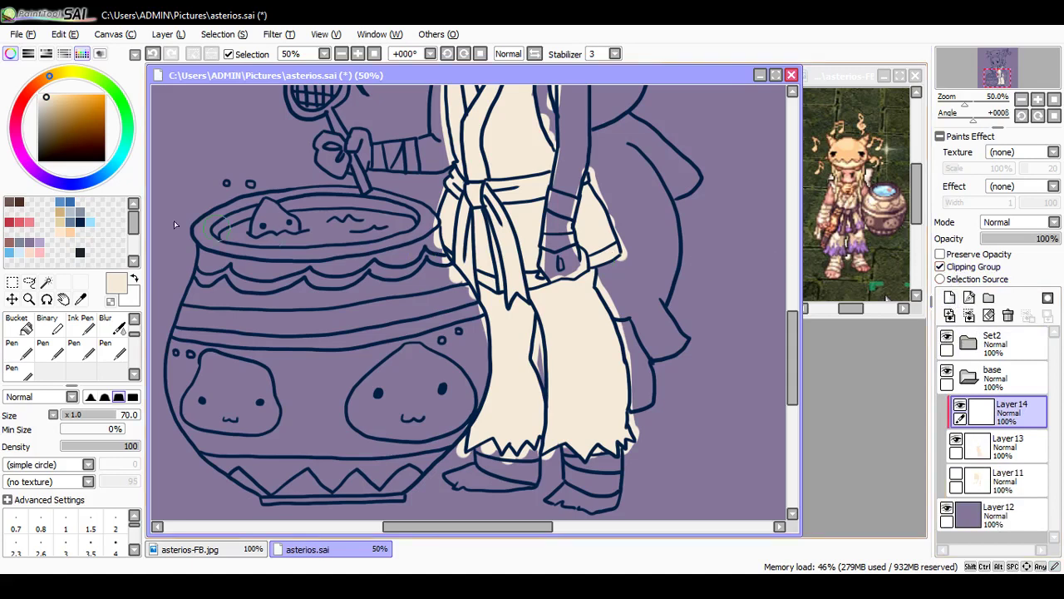
left_click(40, 241)
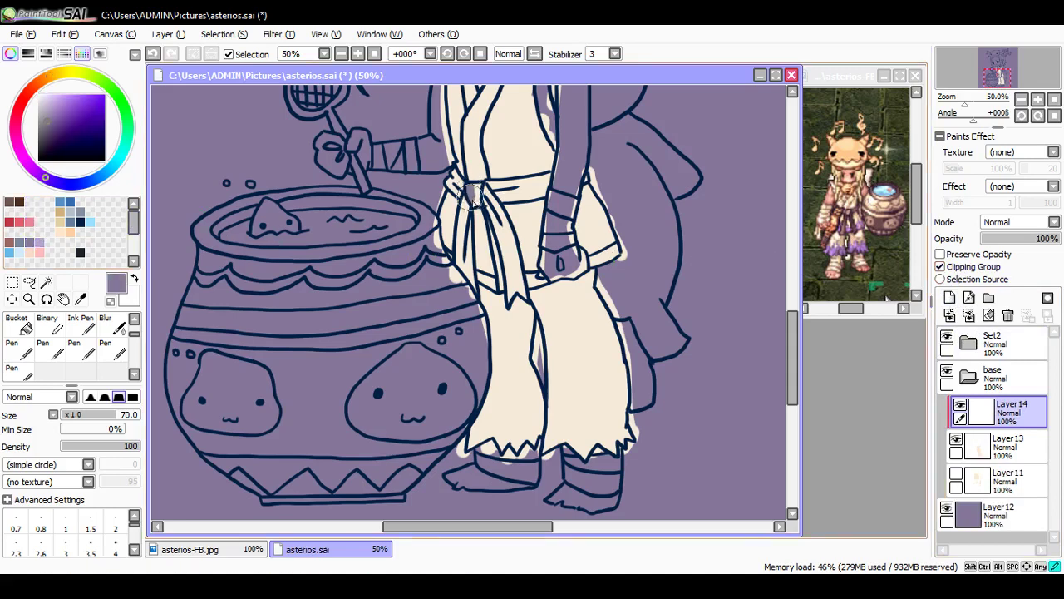
mouse_move(476, 189)
left_mouse_down()
mouse_move(470, 212)
mouse_move(457, 208)
mouse_move(467, 279)
mouse_move(469, 243)
left_mouse_up()
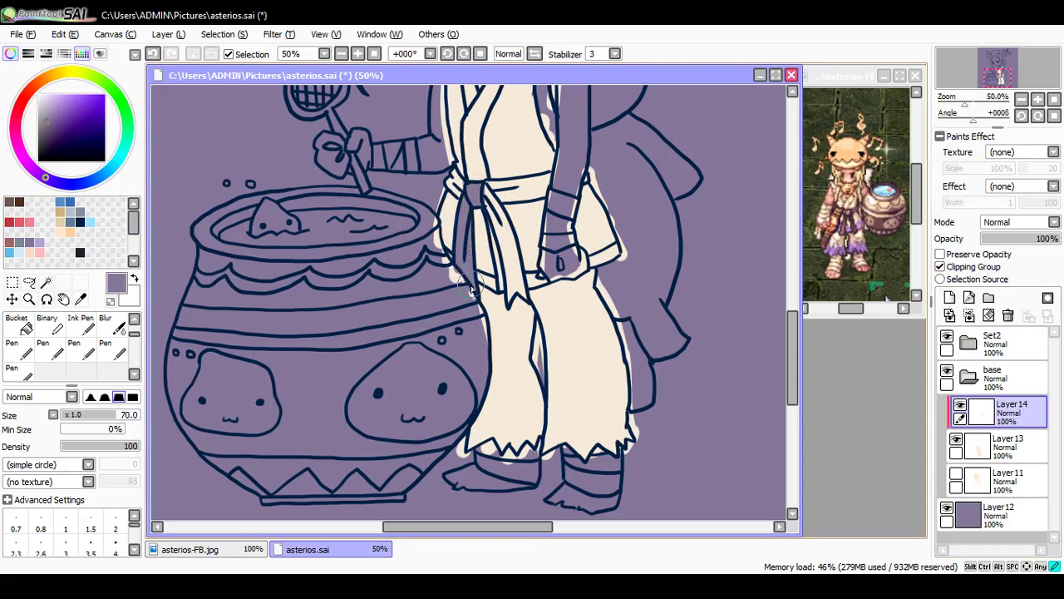
left_click_drag(471, 288, 475, 290)
mouse_move(492, 203)
left_mouse_down()
mouse_move(489, 193)
mouse_move(521, 293)
left_mouse_up()
mouse_move(491, 185)
left_mouse_down()
mouse_move(546, 179)
mouse_move(503, 196)
mouse_move(520, 197)
left_mouse_up()
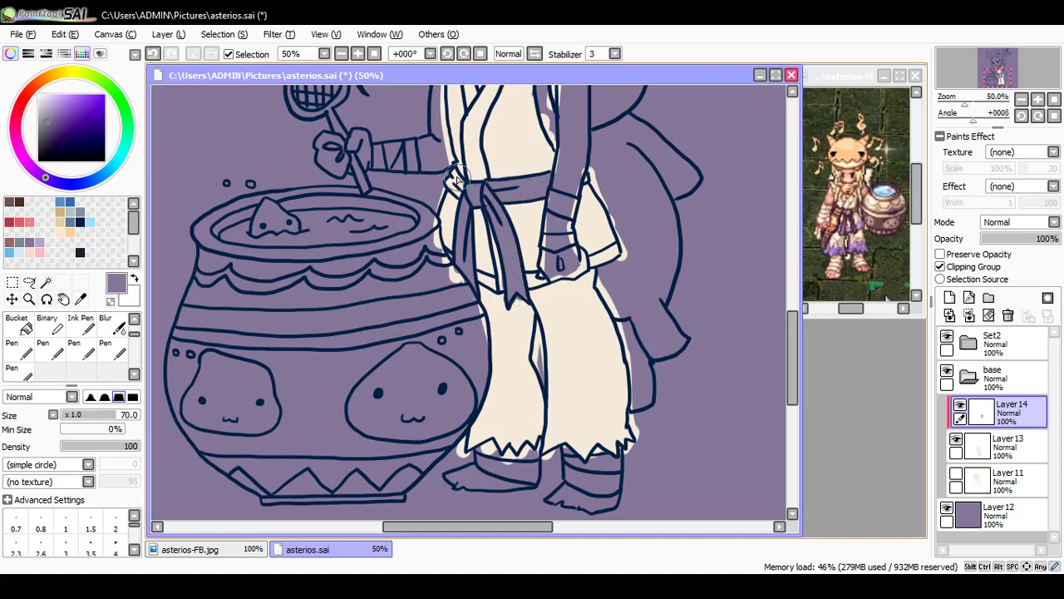
left_click_drag(456, 179, 455, 202)
Step: Draw bright purple zigzag borders across both trouser legs on a new clipped layer, using a size 20 pen
left_click(949, 298)
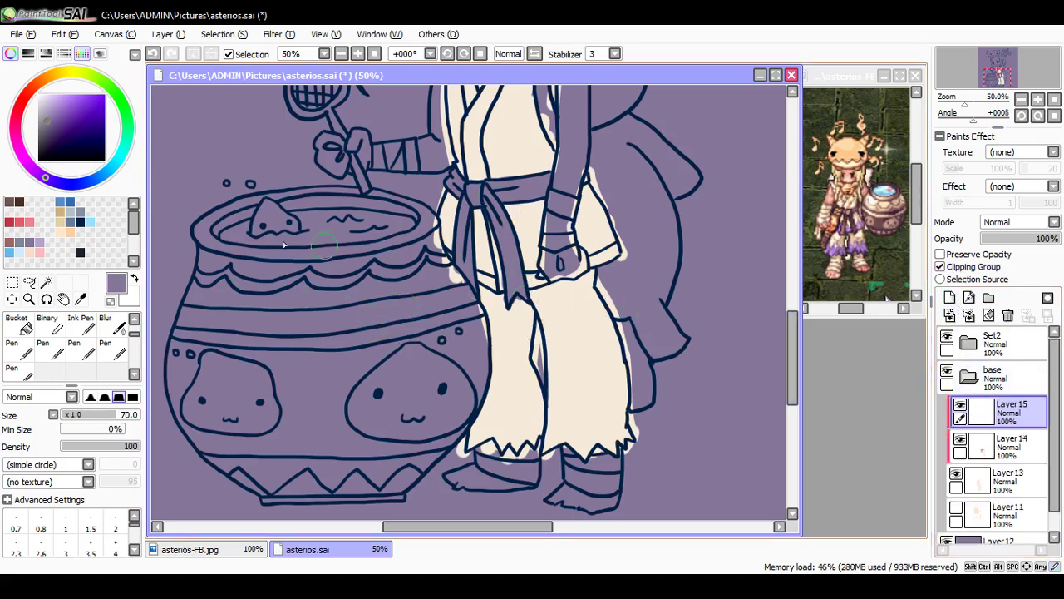
left_click_drag(55, 106, 66, 105)
key("n")
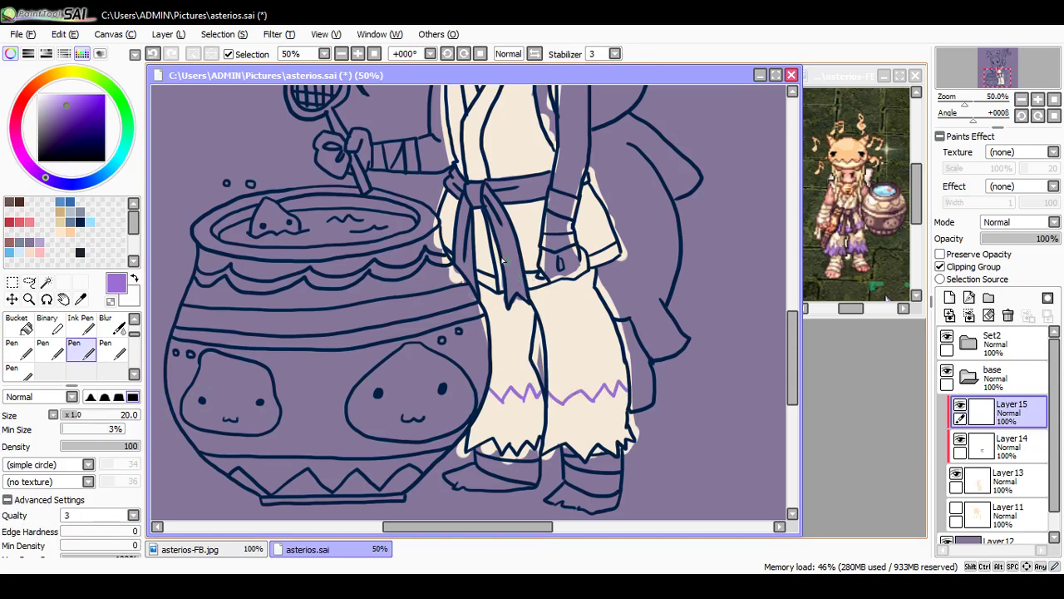
Step: Fill both trouser hems below the zigzag borders with bright purple on Layer15, using a size 50 pen
key("e")
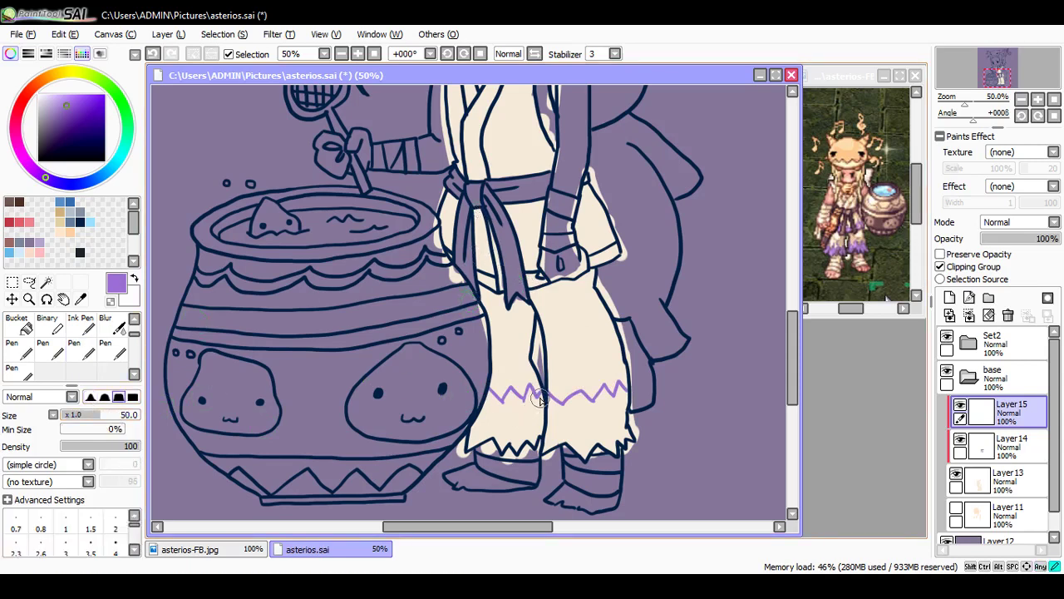
mouse_move(540, 400)
left_mouse_down()
mouse_move(539, 436)
mouse_move(538, 405)
mouse_move(523, 444)
mouse_move(510, 402)
mouse_move(491, 439)
mouse_move(488, 396)
mouse_move(495, 403)
mouse_move(483, 402)
mouse_move(479, 443)
left_mouse_up()
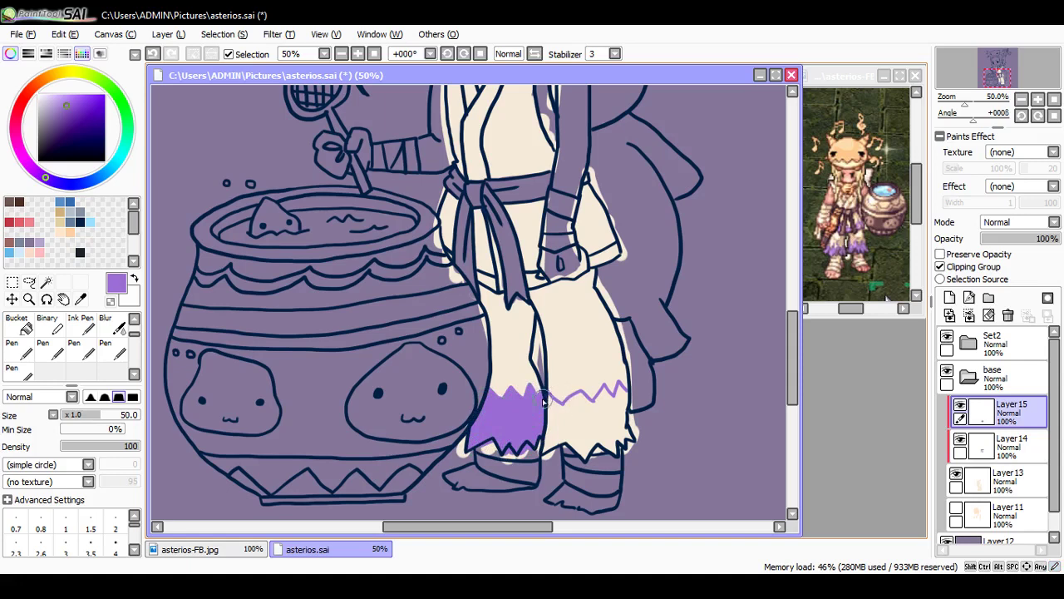
mouse_move(529, 391)
left_mouse_down()
mouse_move(561, 408)
mouse_move(543, 451)
mouse_move(582, 452)
mouse_move(628, 425)
mouse_move(624, 453)
mouse_move(607, 399)
left_mouse_up()
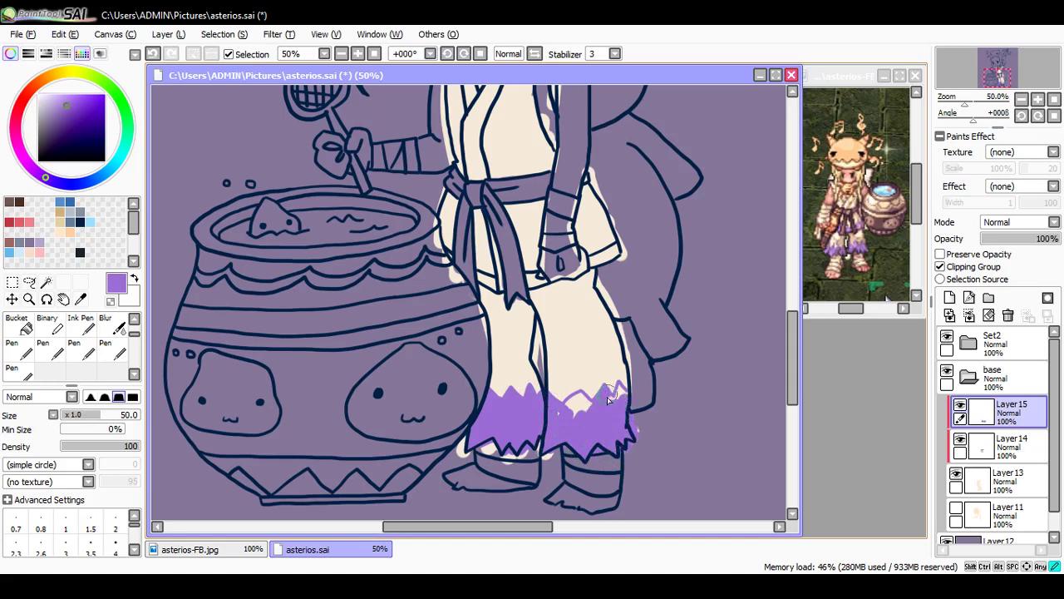
key("ctrl+z")
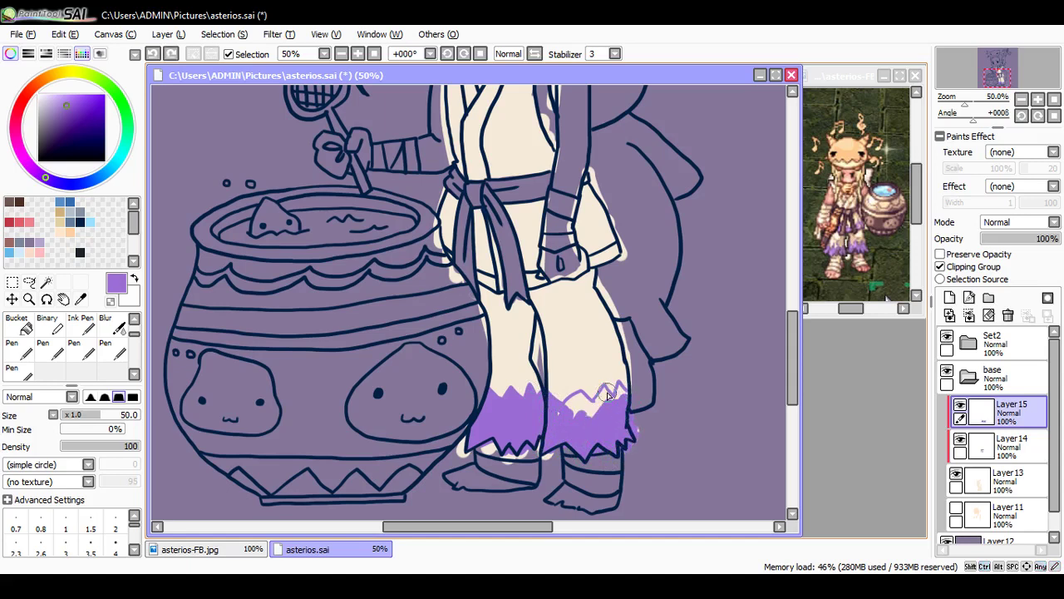
key("ctrl+y")
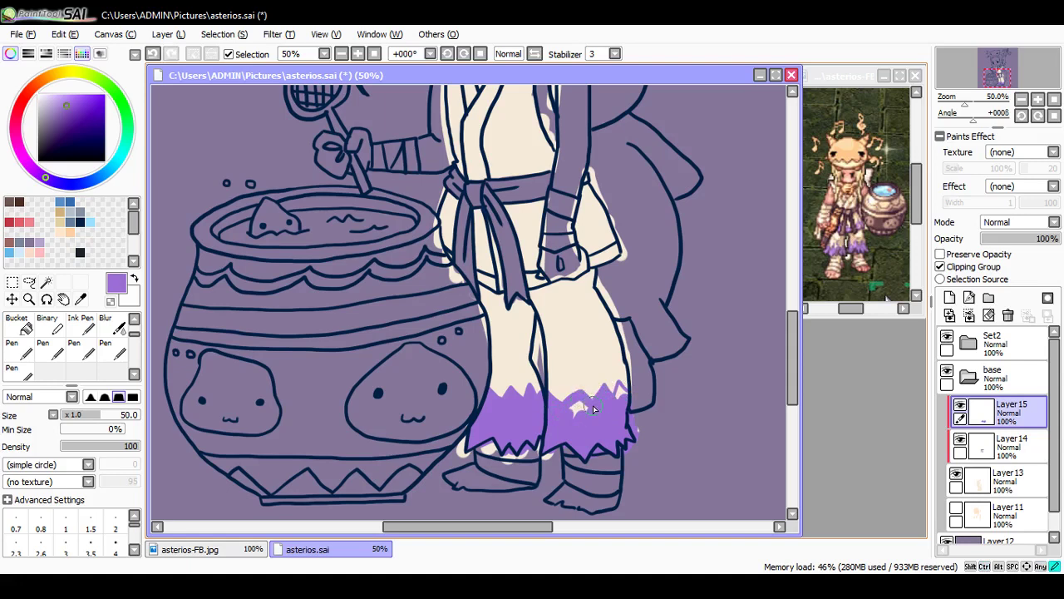
left_click_drag(625, 391, 630, 399)
key("ctrl+z")
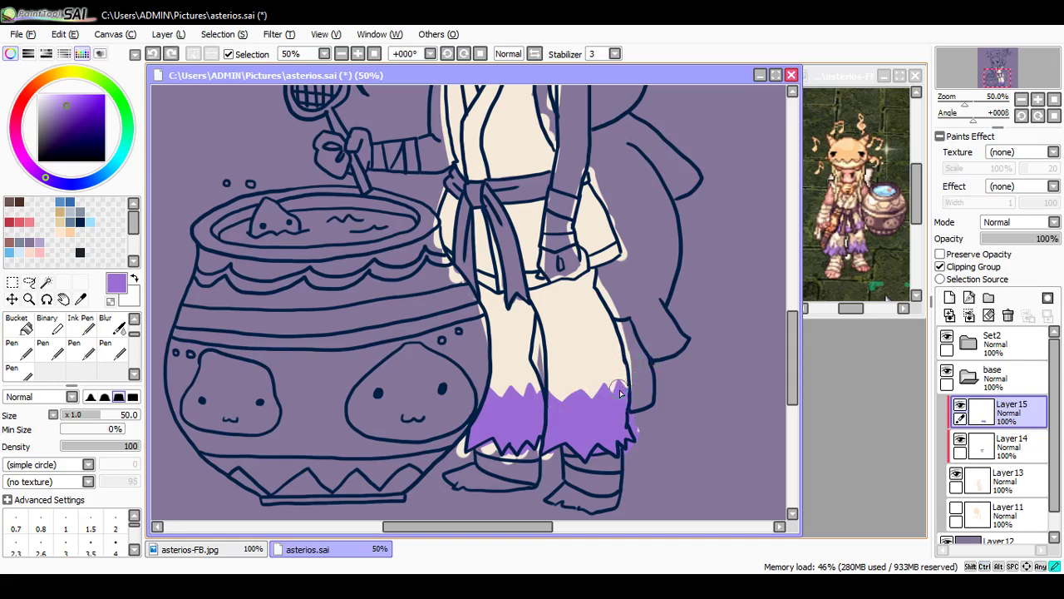
left_click_drag(619, 389, 625, 386)
Step: Paint the robe's hem band and front edge trim bright purple, save the drawing and check it with the skin layer shown
left_click_drag(455, 256, 458, 263)
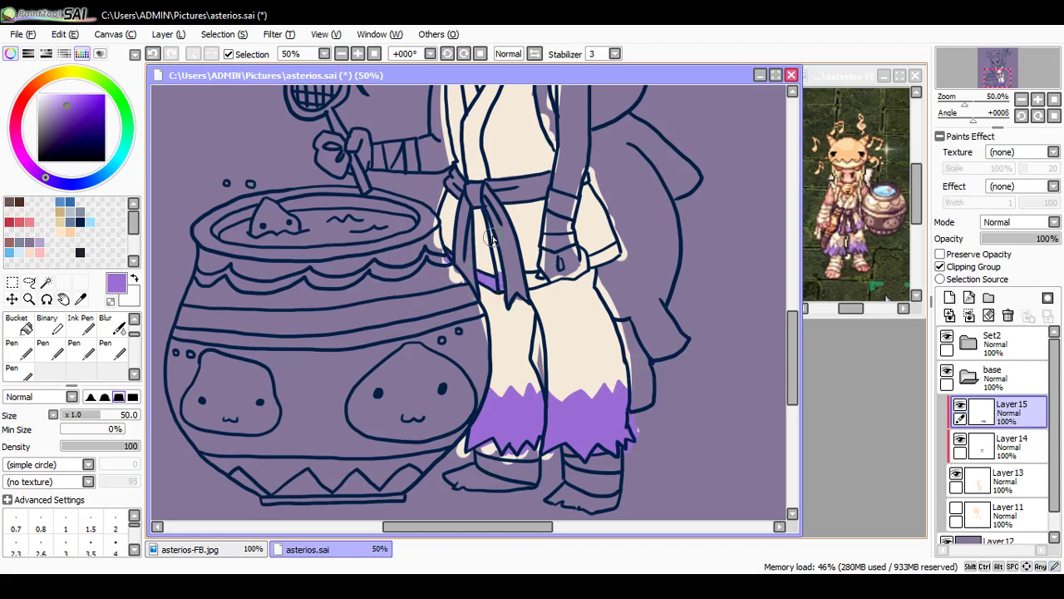
left_click_drag(492, 239, 497, 262)
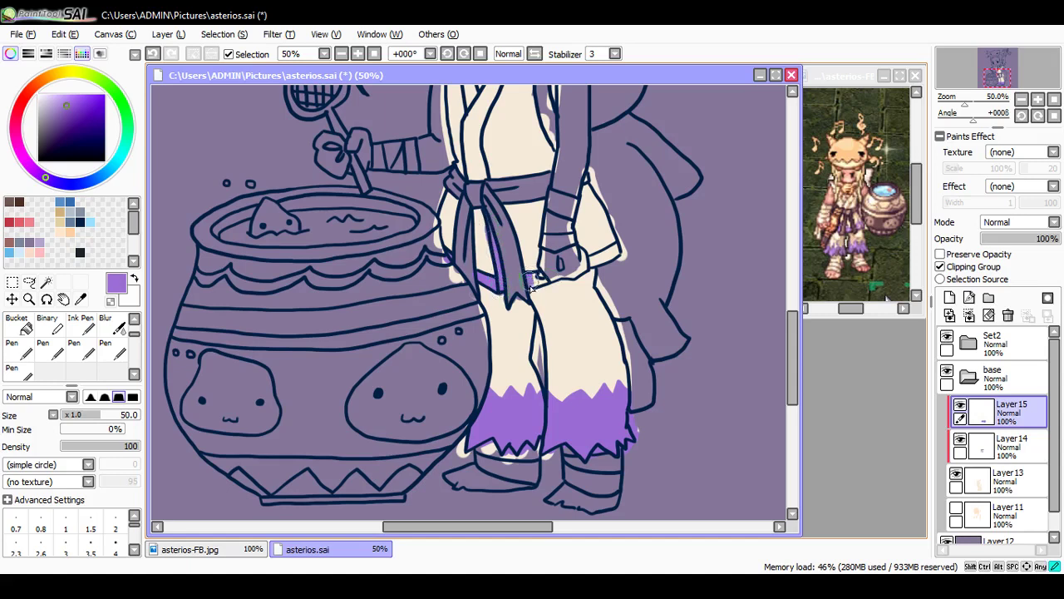
left_click_drag(597, 259, 606, 254)
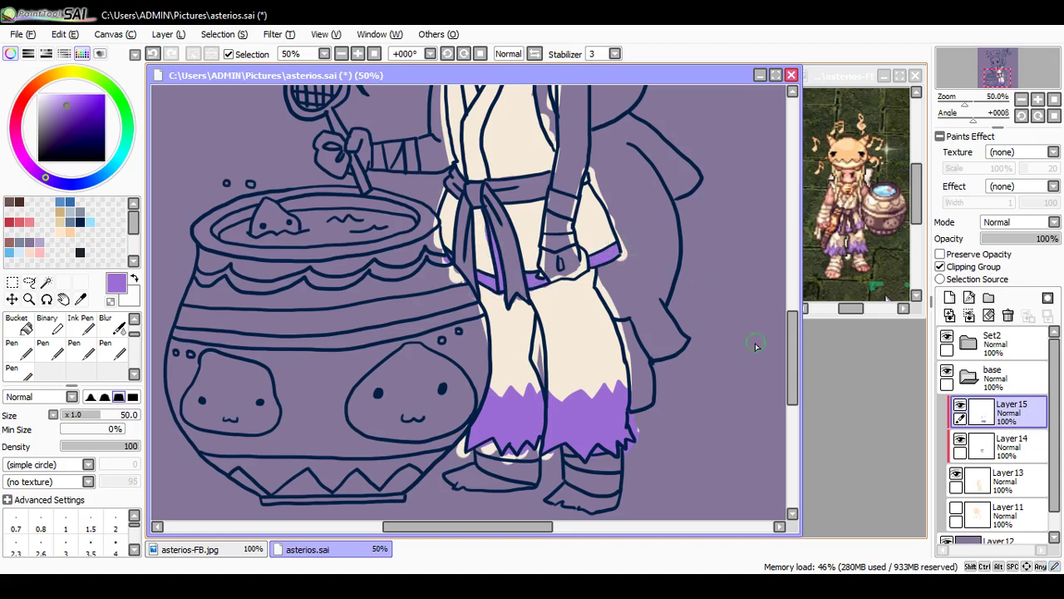
left_click_drag(794, 348, 792, 316)
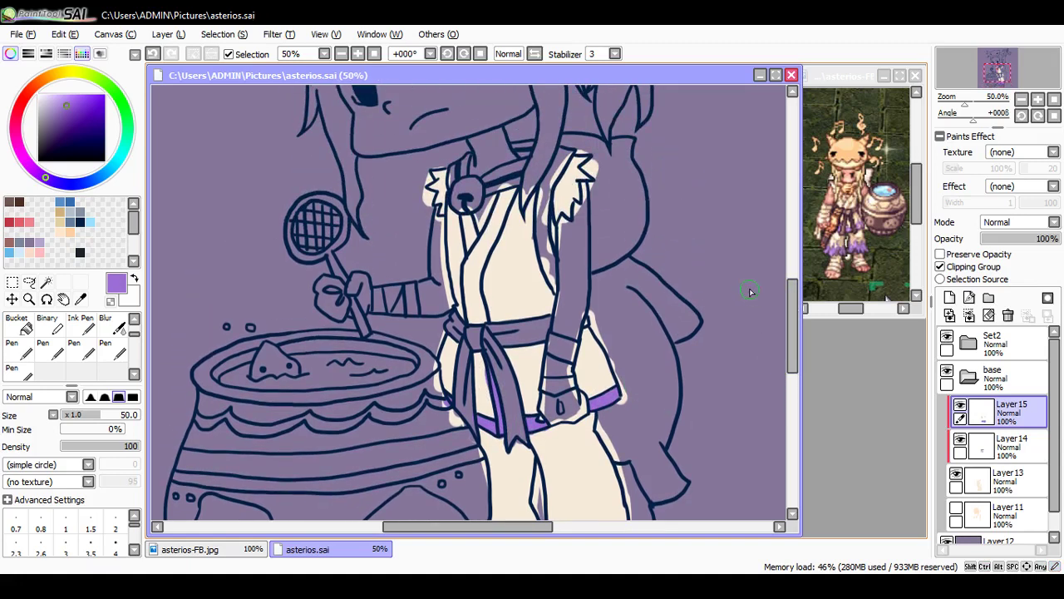
left_click(957, 507)
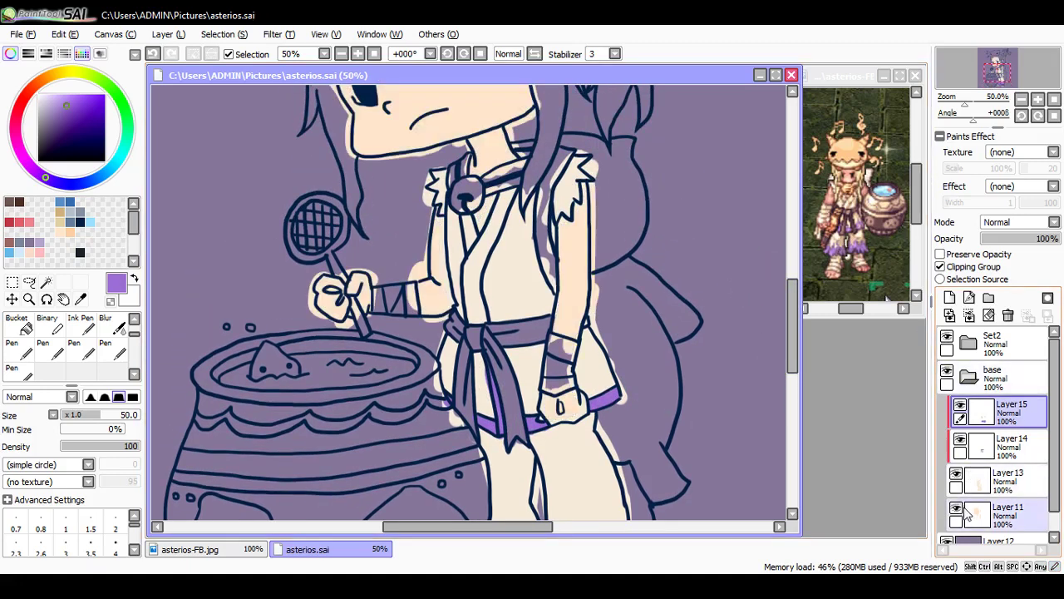
left_click(957, 507)
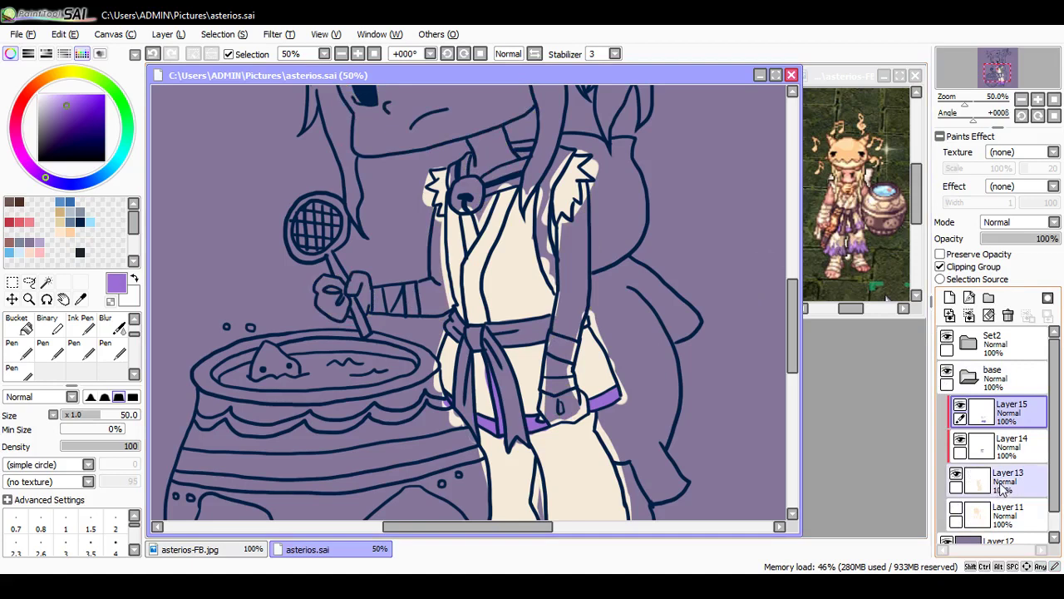
Step: Add an empty layer in the base folder, refill the background on Layer12 with coral red, and save the drawing
left_click(950, 297)
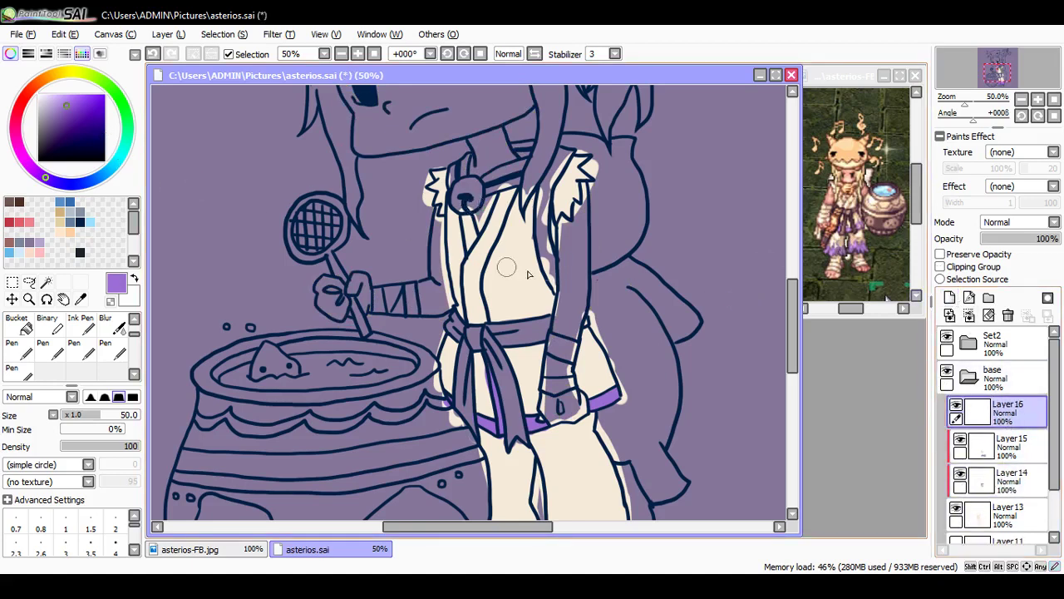
scroll(997, 498, "down", 3)
left_click(998, 525)
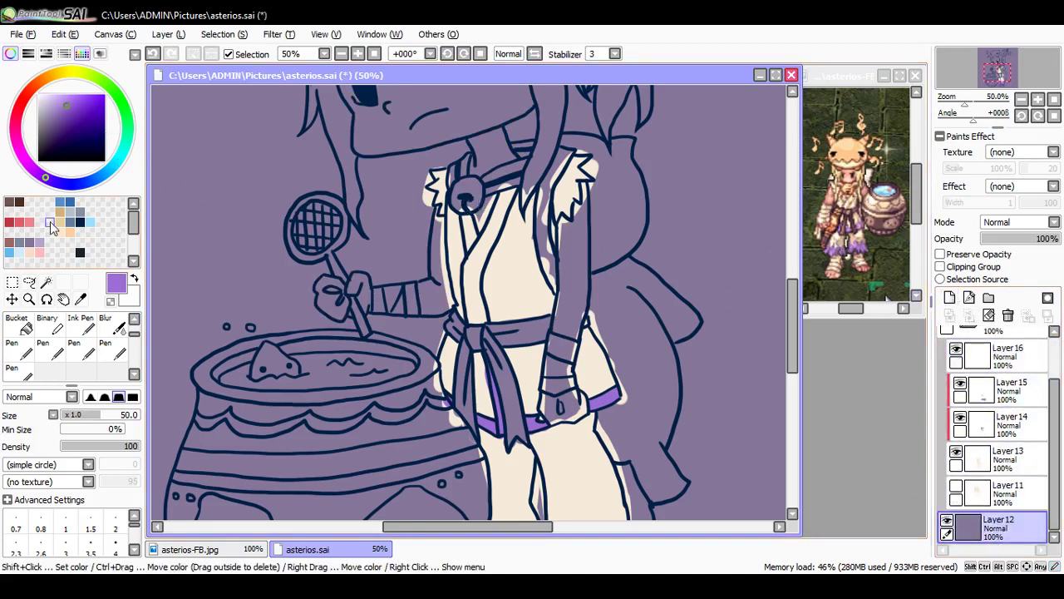
left_click(39, 252)
key("g")
left_click(417, 279)
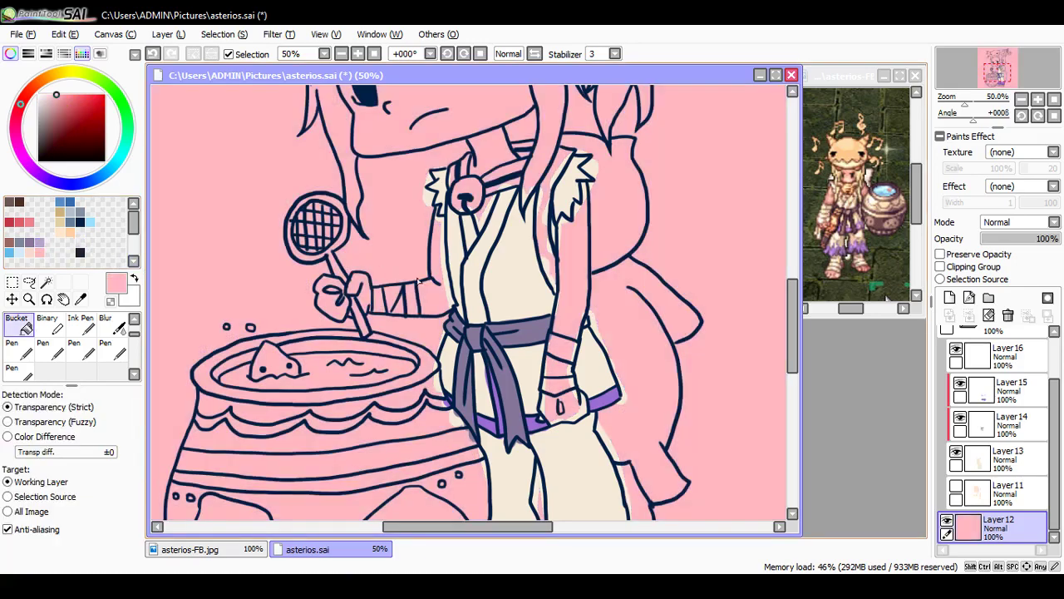
left_click(19, 221)
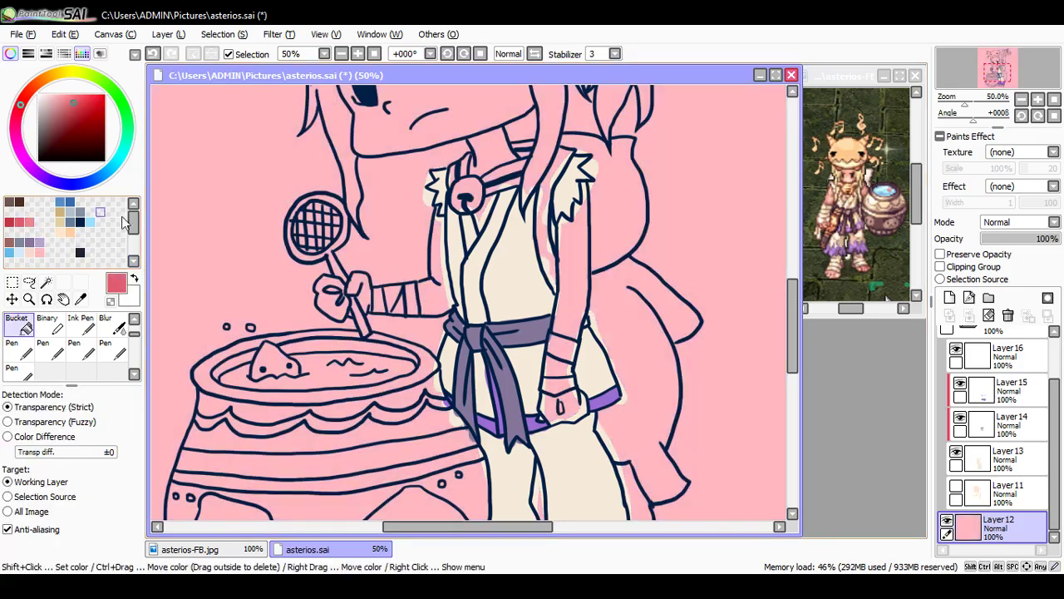
left_click(240, 233)
key("ctrl+s")
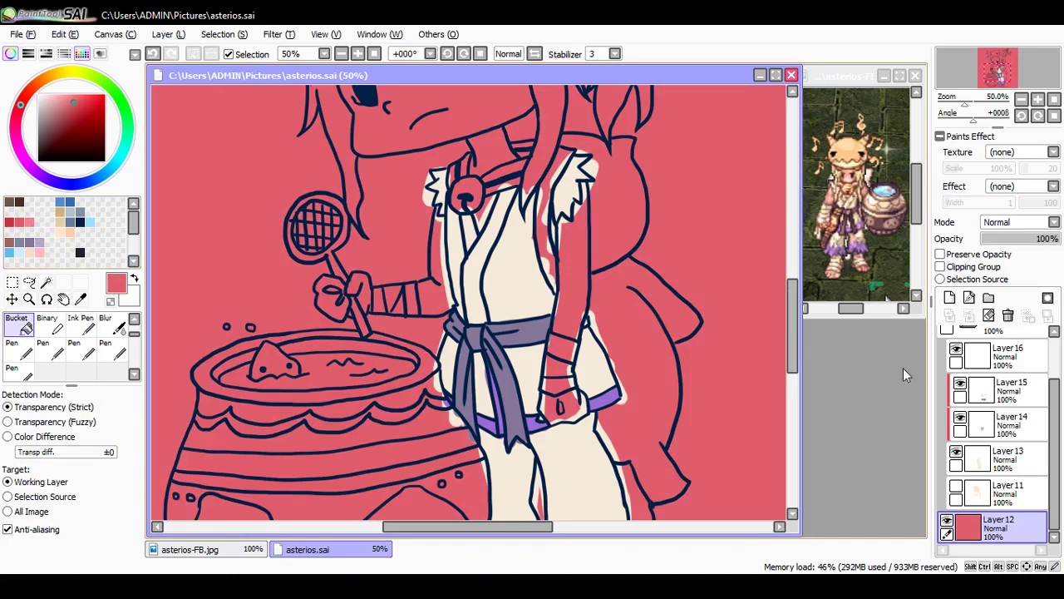
Step: Show the skin on Layer11 and paint the forearm and ankle bandages white on Layer16, using a size 50 pen
left_click(956, 488)
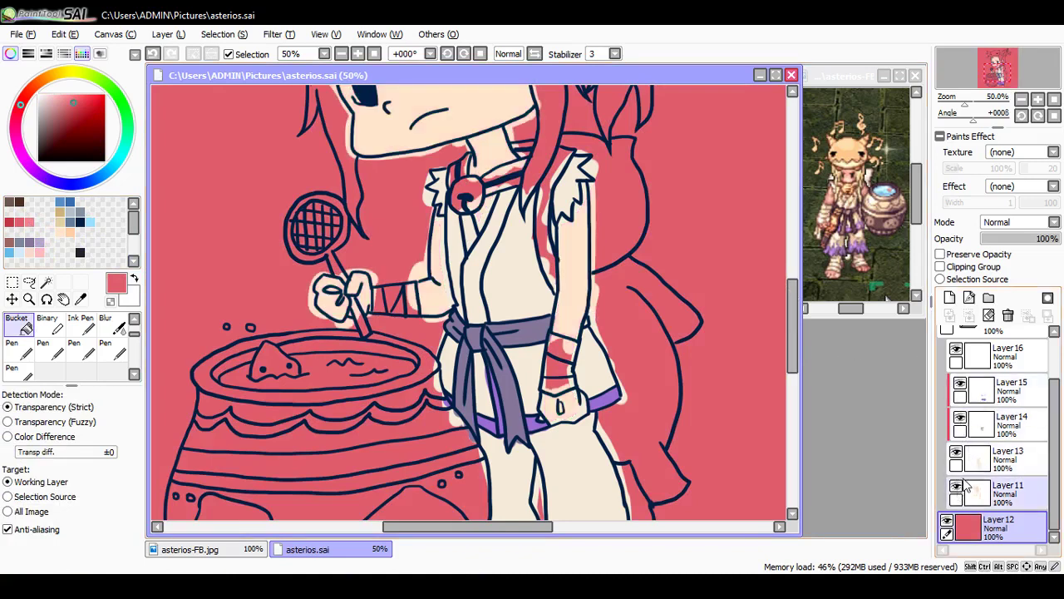
left_click(960, 486)
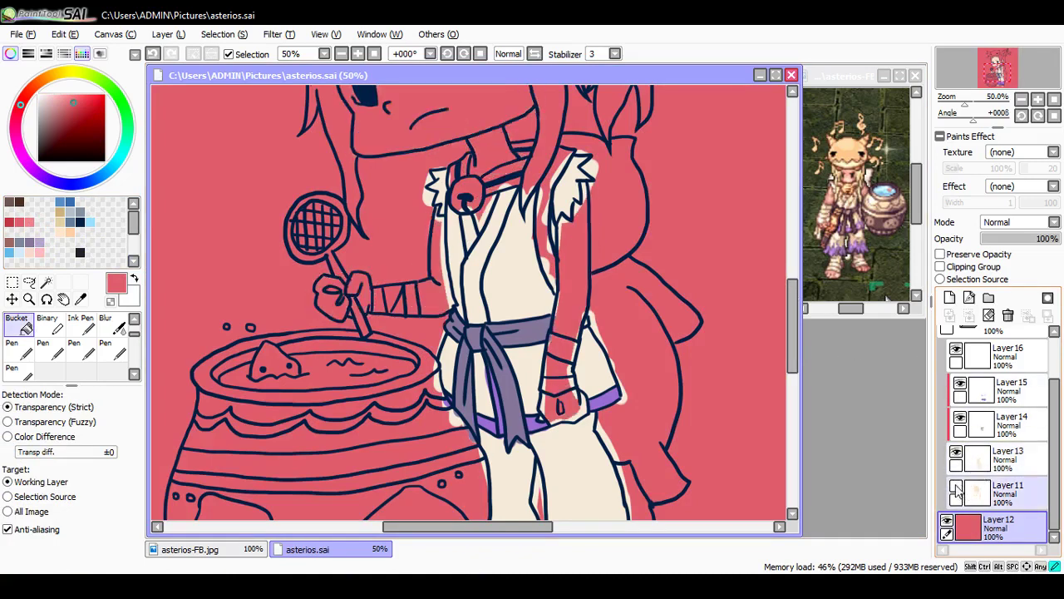
left_click(959, 486)
left_click_drag(1053, 453, 1041, 403)
left_click(1039, 408)
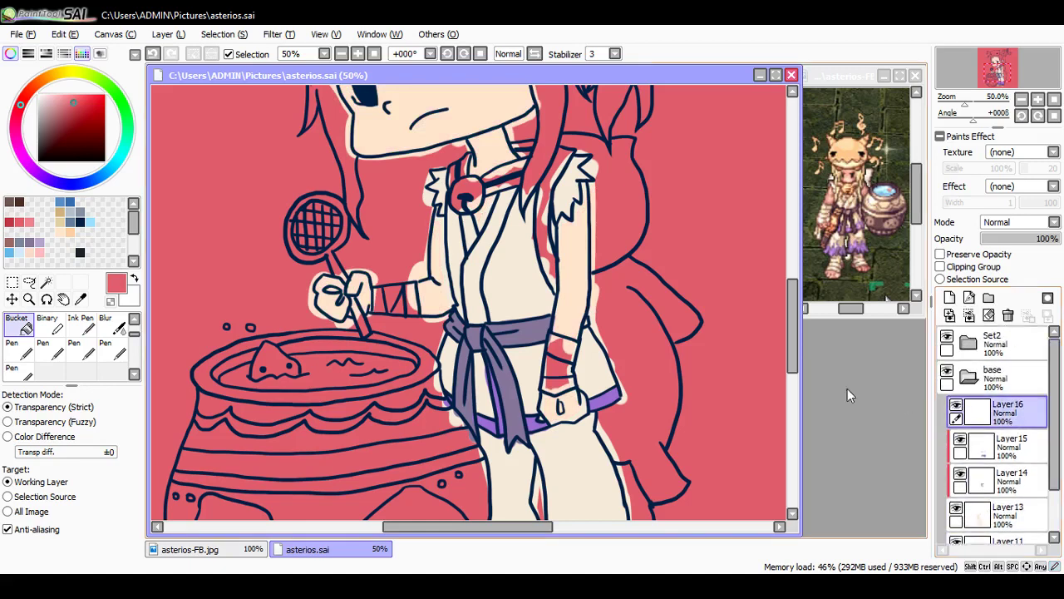
left_click(38, 95)
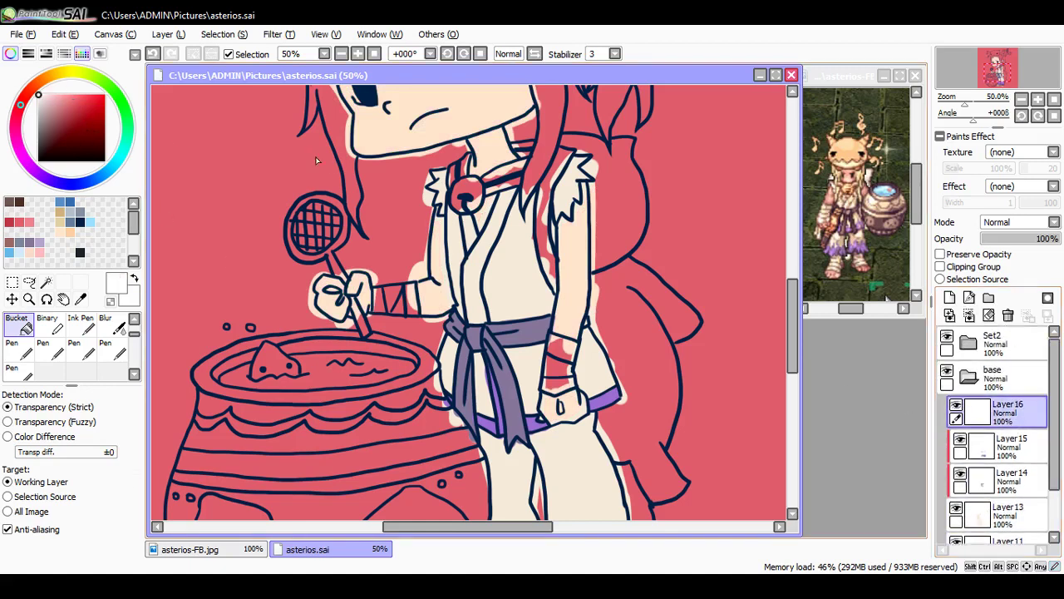
key("n")
key("n")
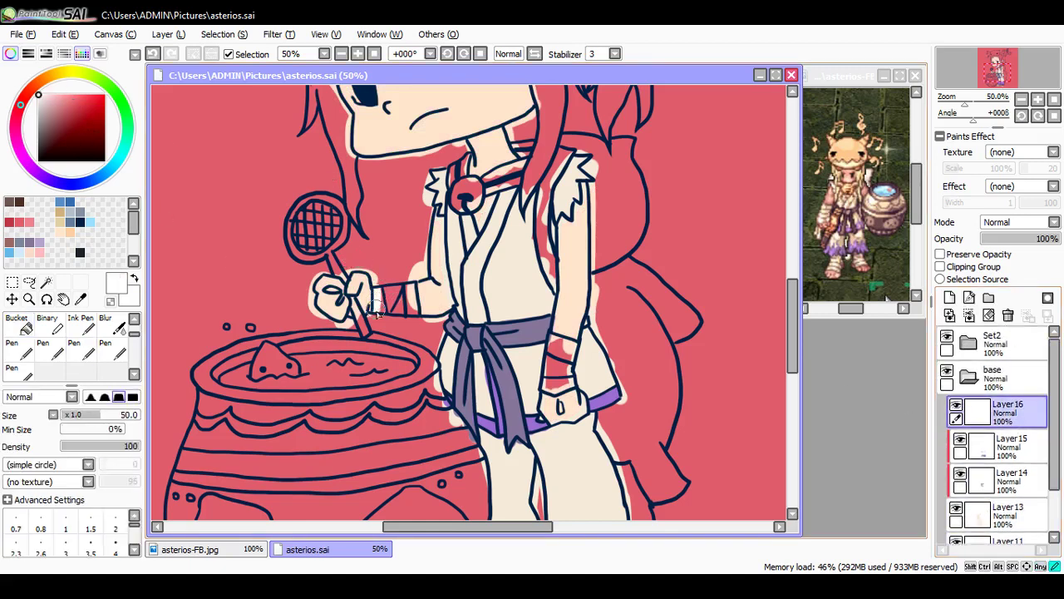
mouse_move(386, 312)
left_mouse_down()
mouse_move(415, 296)
mouse_move(402, 319)
mouse_move(374, 318)
mouse_move(385, 287)
left_mouse_up()
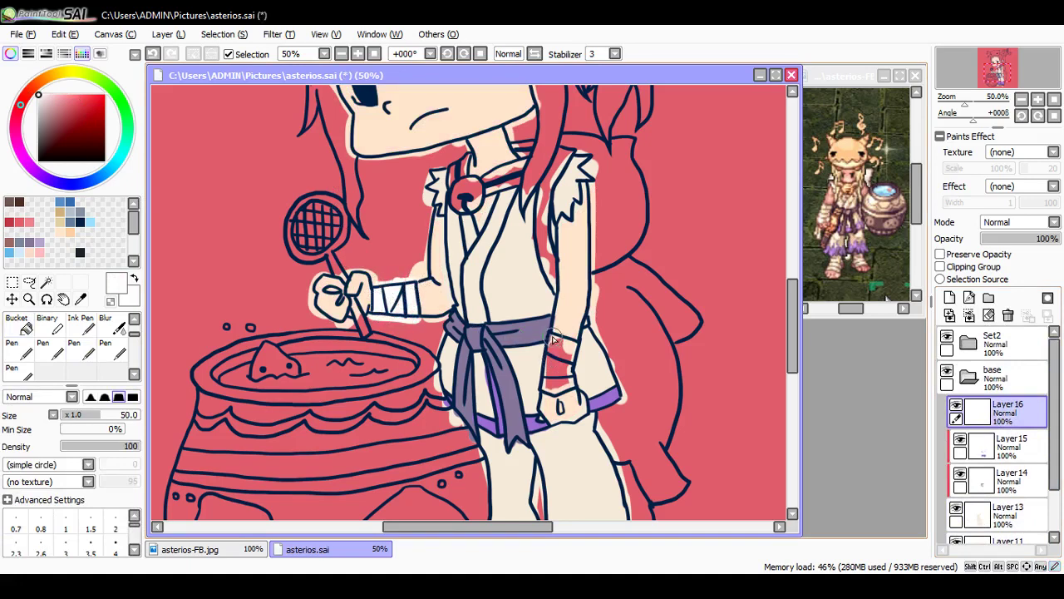
mouse_move(553, 339)
left_mouse_down()
mouse_move(539, 384)
mouse_move(554, 394)
mouse_move(570, 382)
mouse_move(573, 347)
mouse_move(554, 392)
mouse_move(557, 347)
left_mouse_up()
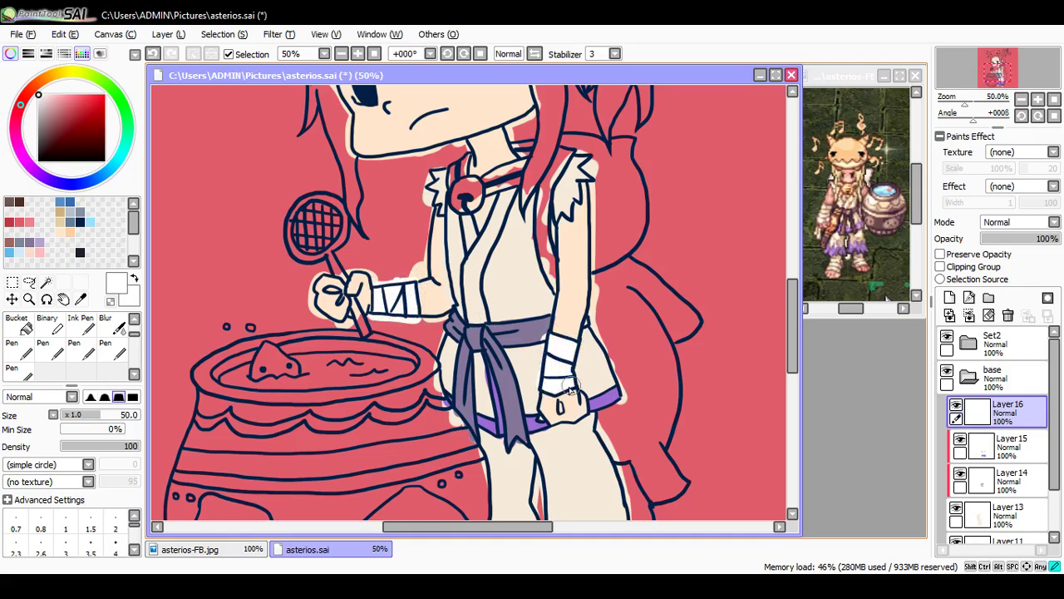
left_click_drag(791, 316, 790, 401)
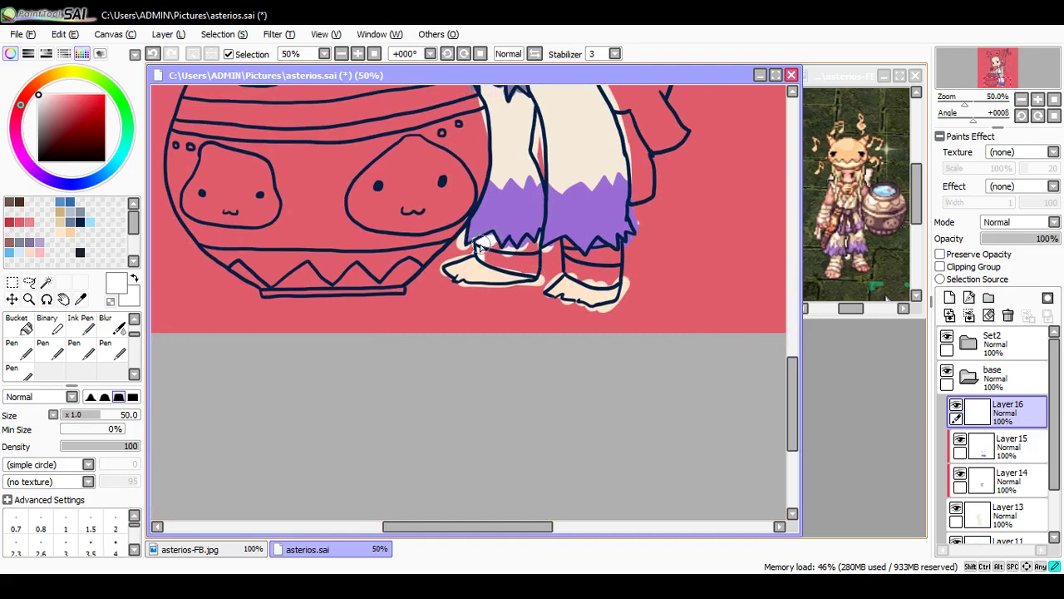
mouse_move(489, 260)
left_mouse_down()
mouse_move(519, 267)
mouse_move(508, 247)
mouse_move(520, 262)
mouse_move(539, 237)
mouse_move(532, 275)
mouse_move(514, 264)
mouse_move(571, 274)
mouse_move(597, 245)
mouse_move(615, 276)
left_mouse_up()
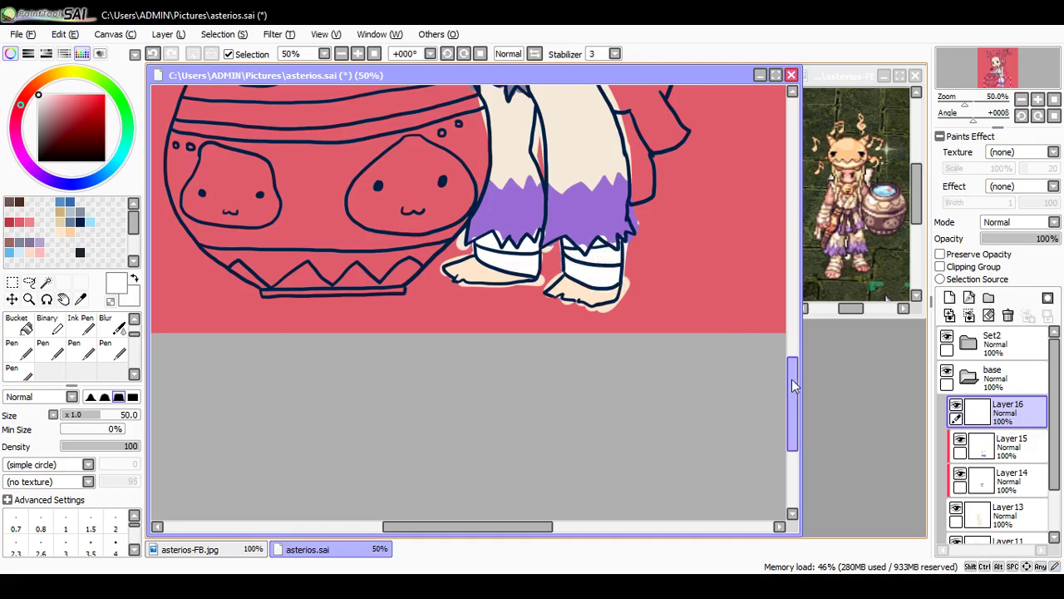
Step: Paint the large bundle behind the character's back white on Layer16, from the shoulder down to the lower legs
left_click_drag(791, 389, 791, 341)
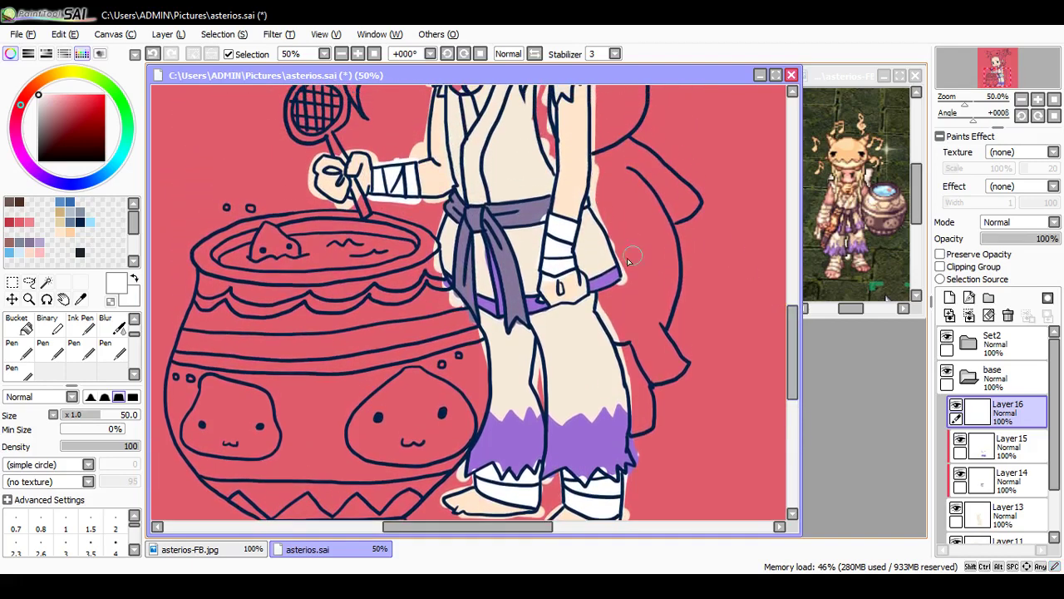
mouse_move(611, 299)
left_mouse_down()
mouse_move(611, 333)
mouse_move(602, 306)
mouse_move(632, 428)
mouse_move(645, 427)
mouse_move(654, 404)
mouse_move(649, 415)
mouse_move(641, 357)
mouse_move(644, 410)
mouse_move(637, 385)
mouse_move(657, 354)
mouse_move(650, 290)
mouse_move(627, 322)
mouse_move(611, 294)
left_mouse_up()
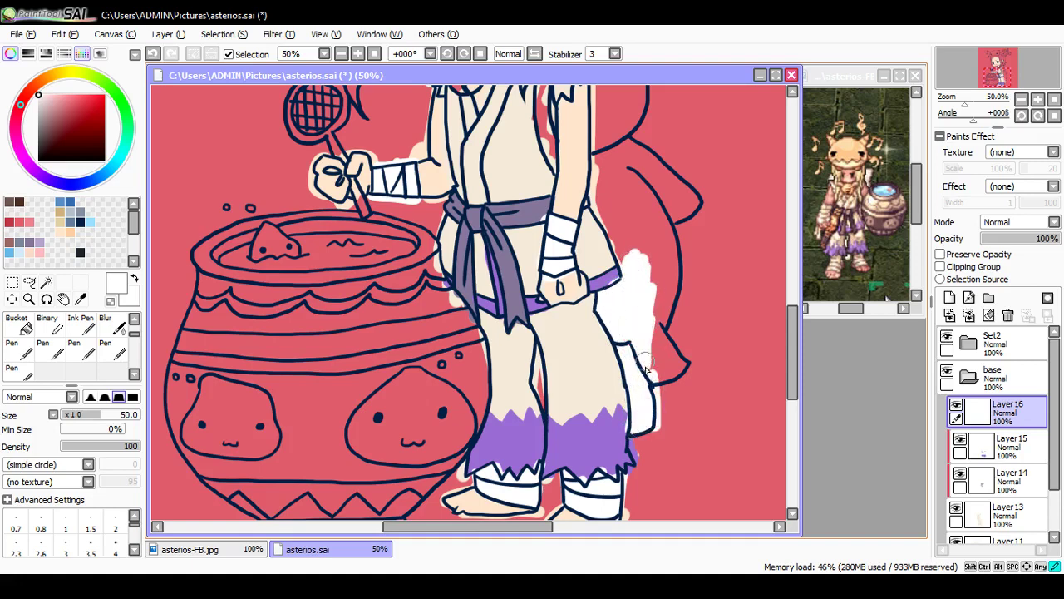
mouse_move(646, 370)
left_mouse_down()
mouse_move(661, 342)
mouse_move(644, 314)
mouse_move(673, 355)
mouse_move(653, 379)
mouse_move(665, 266)
mouse_move(669, 287)
mouse_move(644, 179)
mouse_move(645, 250)
left_mouse_up()
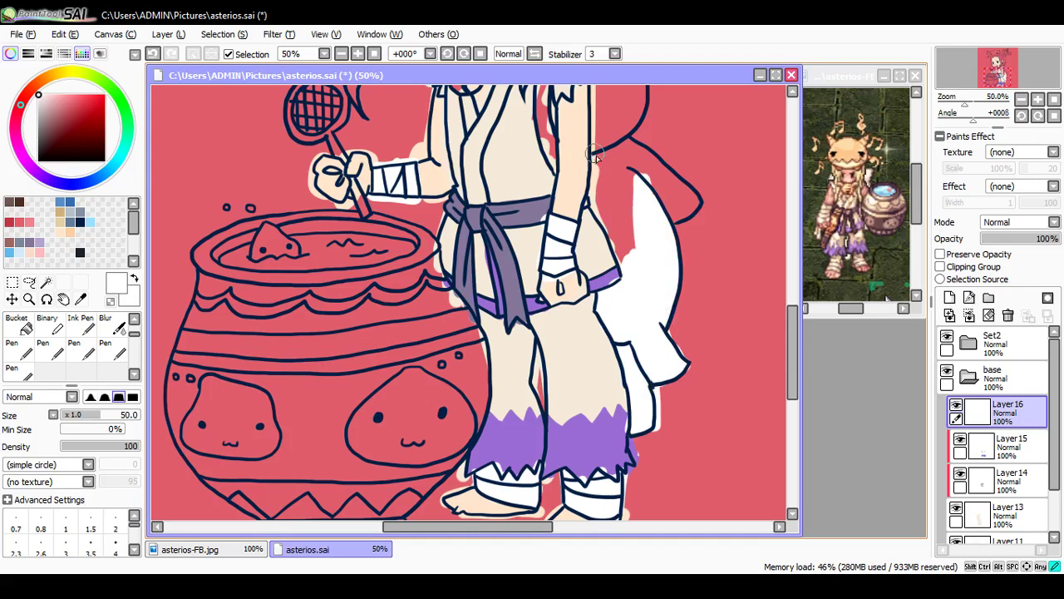
mouse_move(596, 155)
left_mouse_down()
mouse_move(599, 194)
mouse_move(593, 187)
mouse_move(618, 256)
mouse_move(608, 184)
mouse_move(630, 243)
mouse_move(618, 146)
left_mouse_up()
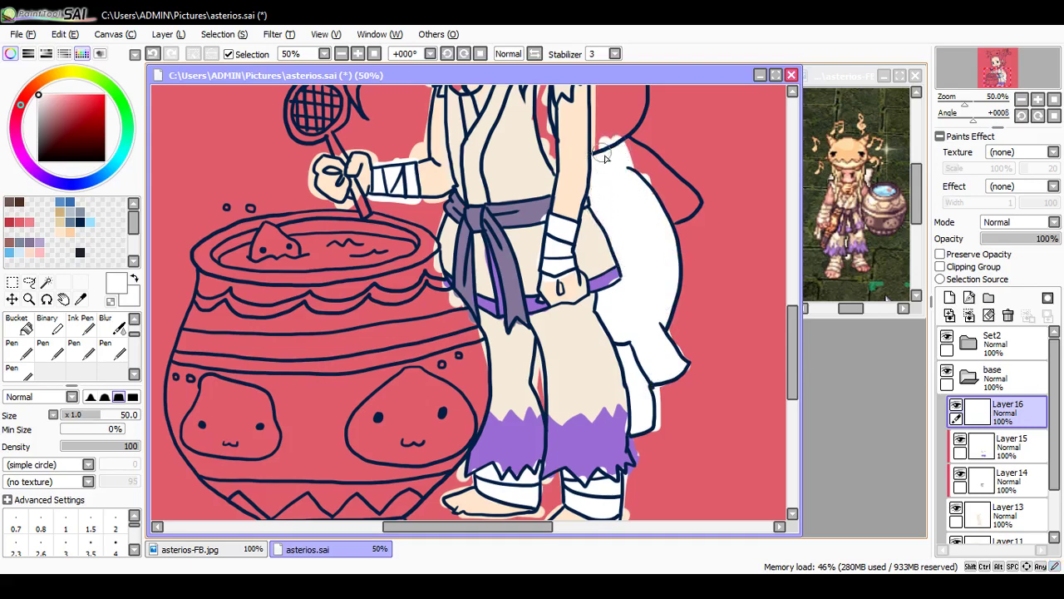
scroll(765, 251, "up", 3)
mouse_move(612, 247)
left_mouse_down()
mouse_move(603, 339)
mouse_move(597, 243)
mouse_move(595, 330)
mouse_move(613, 249)
mouse_move(627, 348)
mouse_move(641, 350)
mouse_move(639, 329)
mouse_move(678, 357)
mouse_move(693, 375)
mouse_move(678, 398)
mouse_move(645, 351)
left_mouse_up()
mouse_move(621, 271)
left_mouse_down()
mouse_move(634, 299)
mouse_move(632, 208)
mouse_move(630, 267)
mouse_move(624, 204)
mouse_move(614, 258)
mouse_move(605, 200)
mouse_move(556, 201)
left_mouse_up()
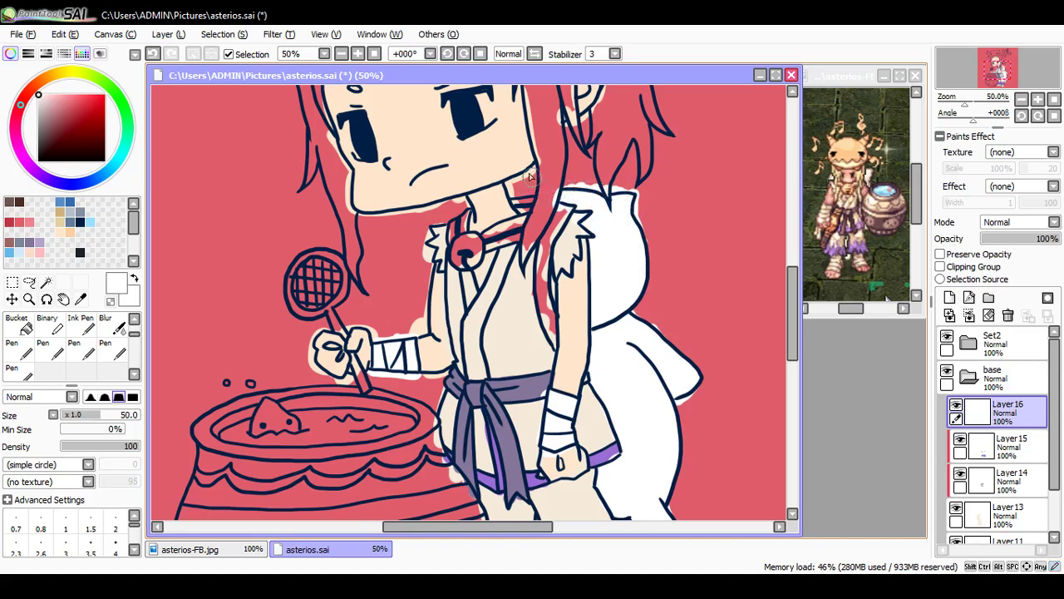
Step: Paint the shoulder strap over the robe grey-blue on Layer16
left_click(82, 208)
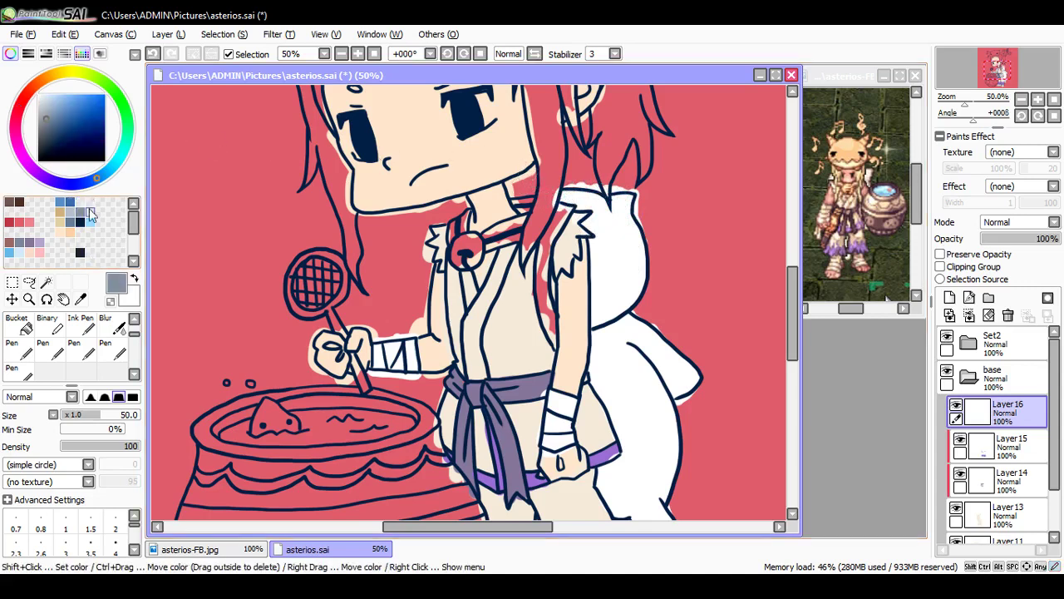
left_click_drag(563, 210, 554, 237)
mouse_move(551, 241)
left_mouse_down()
mouse_move(540, 277)
mouse_move(544, 241)
mouse_move(553, 339)
mouse_move(540, 293)
mouse_move(558, 341)
left_mouse_up()
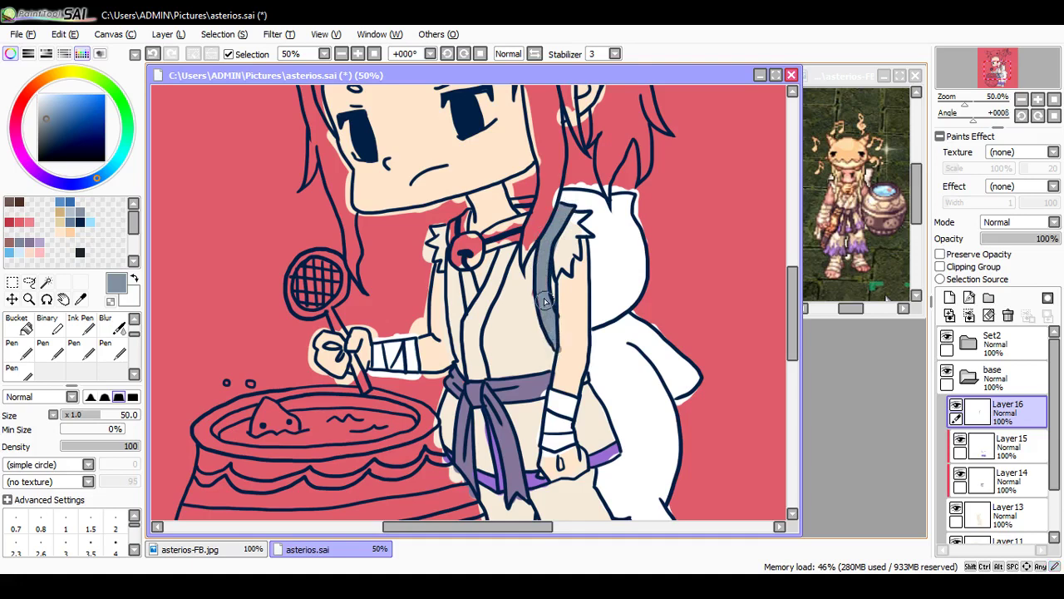
Step: Sample the robe's cream colour and touch up the robe along the shoulder strap on Layer13, checking it against Layer16
key("i")
left_click(525, 318, "alt")
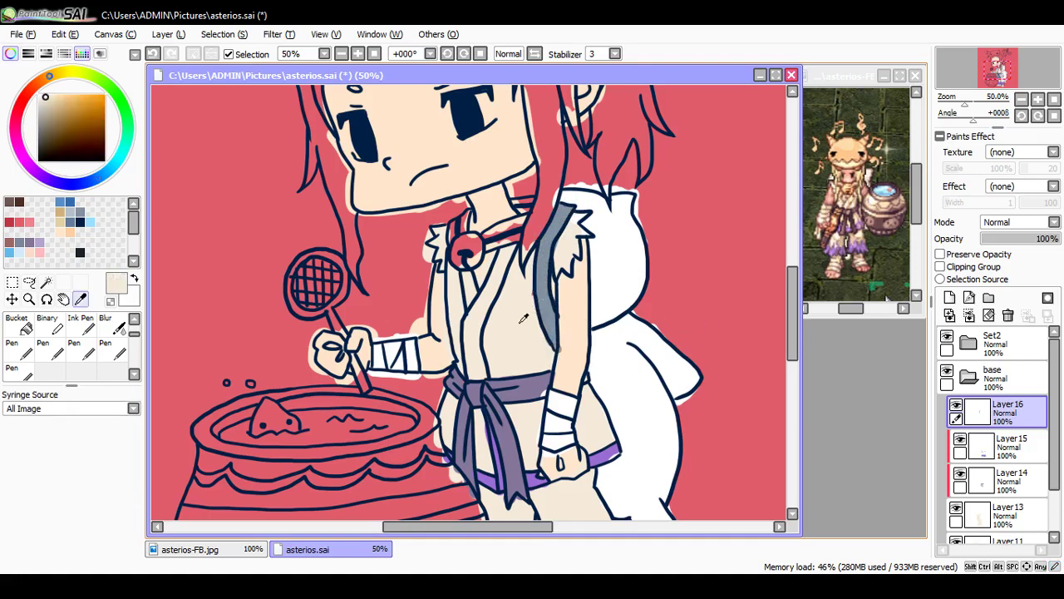
left_click(998, 511)
mouse_move(543, 291)
left_mouse_down()
mouse_move(533, 288)
mouse_move(539, 315)
left_mouse_up()
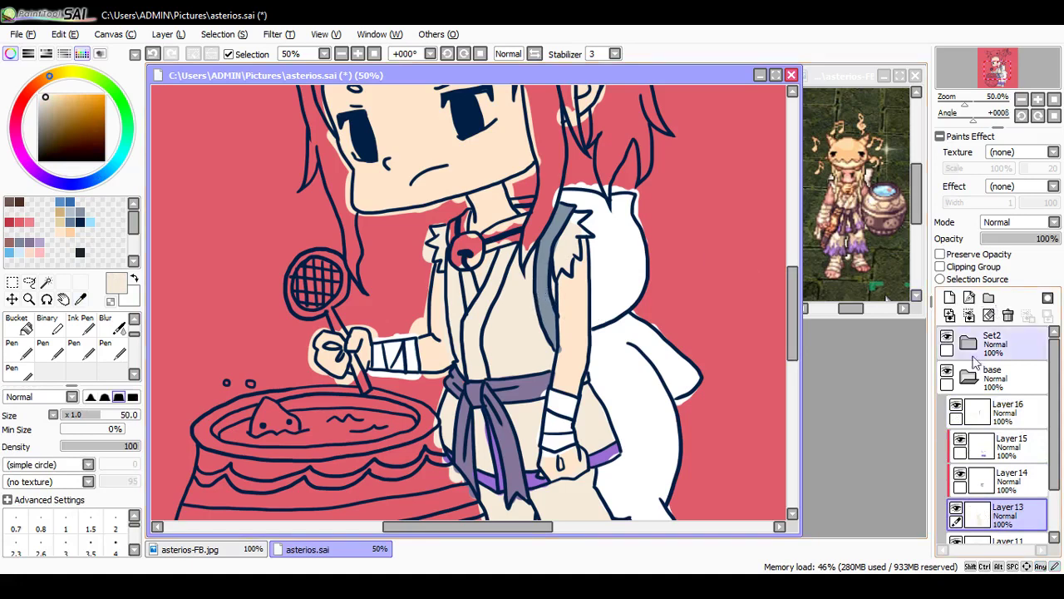
left_click(998, 411)
left_click(956, 406)
left_click(956, 406)
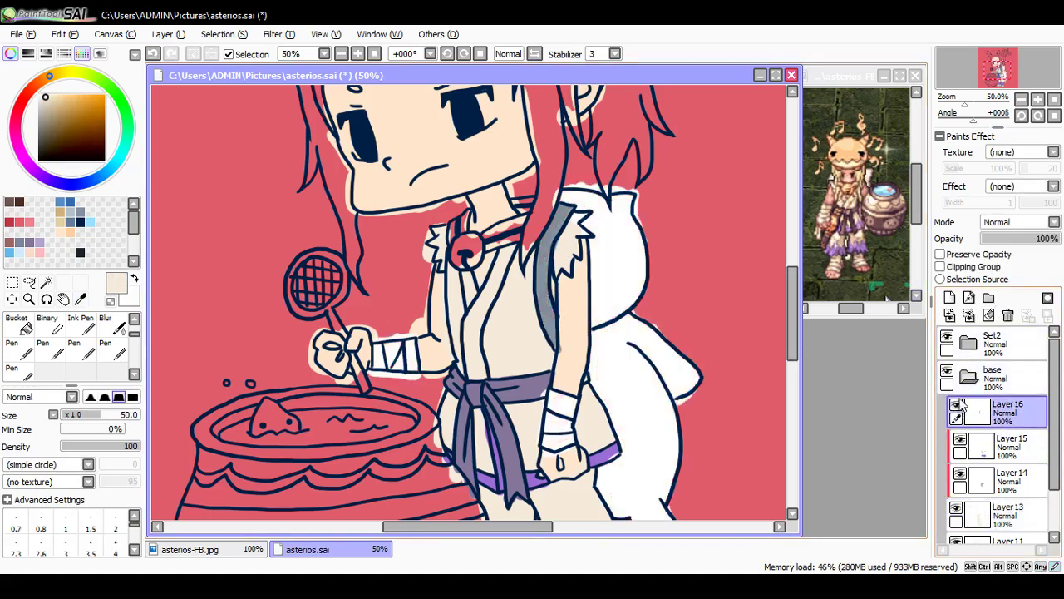
Step: Paint the neck collar bands and the bell golden orange on a new layer above Layer16, and save the drawing
left_click(948, 297)
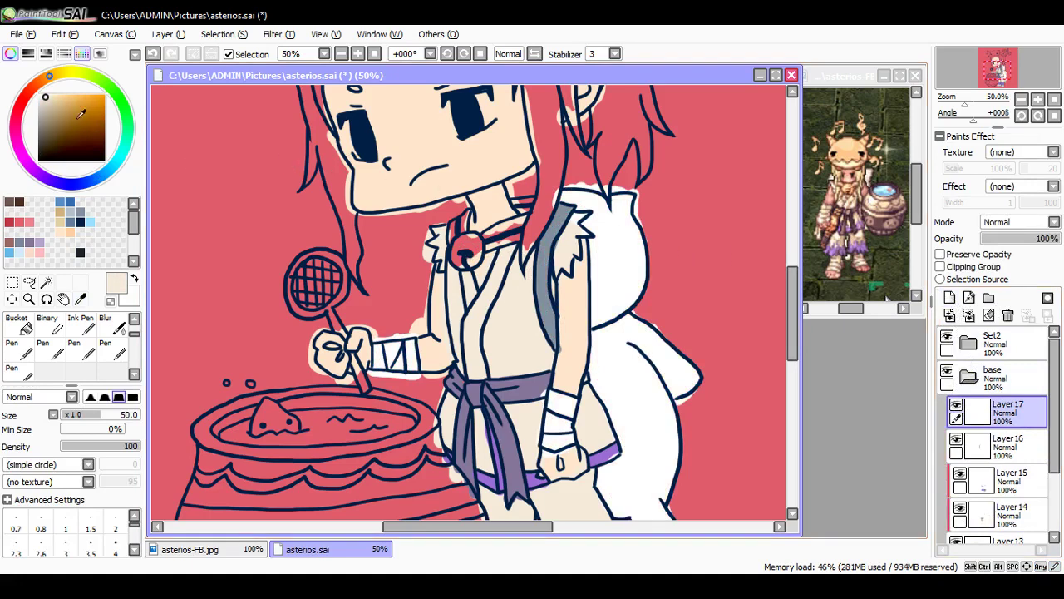
left_click_drag(81, 113, 78, 98)
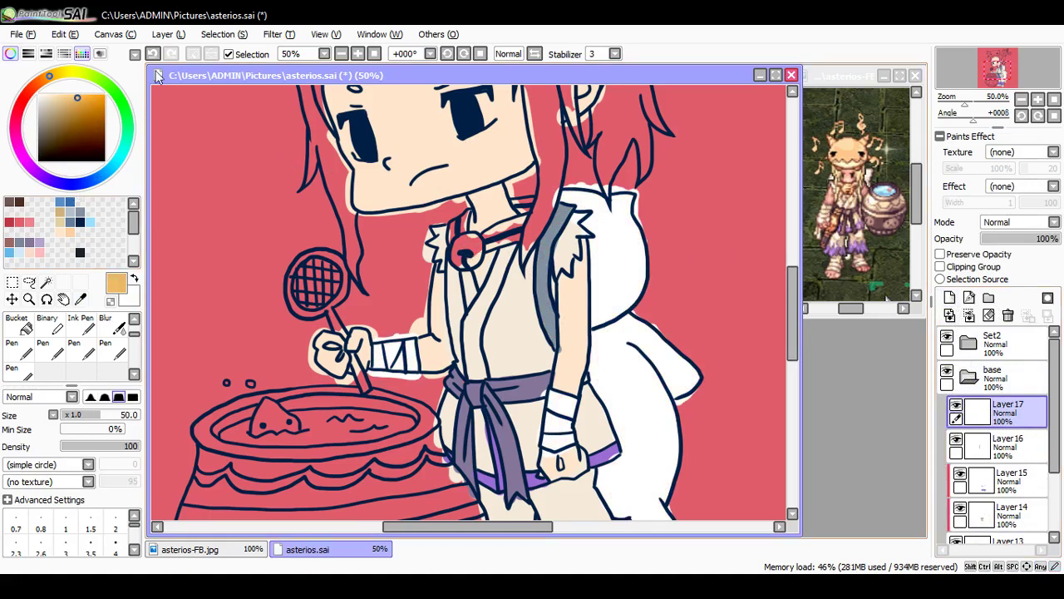
mouse_move(484, 237)
left_mouse_down()
mouse_move(459, 244)
mouse_move(476, 260)
mouse_move(460, 260)
mouse_move(471, 241)
mouse_move(482, 249)
mouse_move(466, 239)
mouse_move(483, 264)
mouse_move(462, 254)
mouse_move(472, 210)
mouse_move(456, 242)
mouse_move(453, 221)
mouse_move(496, 239)
mouse_move(485, 243)
mouse_move(527, 218)
mouse_move(513, 241)
mouse_move(487, 248)
mouse_move(521, 213)
left_mouse_up()
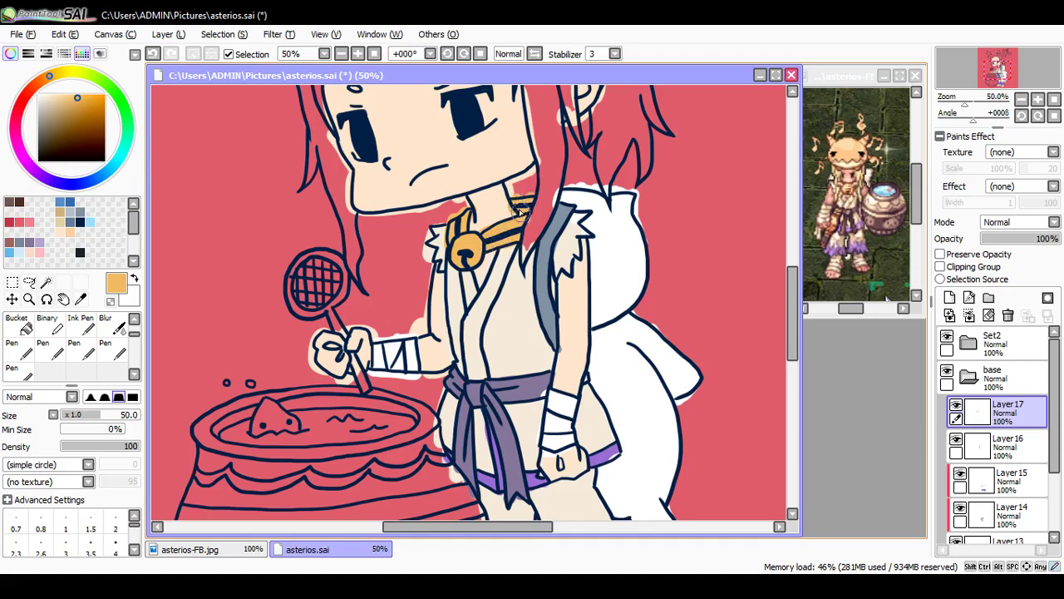
key("ctrl+s")
Step: Paint the side locks and back hair on a new layer above Layer17, in pale blond sampled from the reference image asterios-FB.jpg
left_click(948, 297)
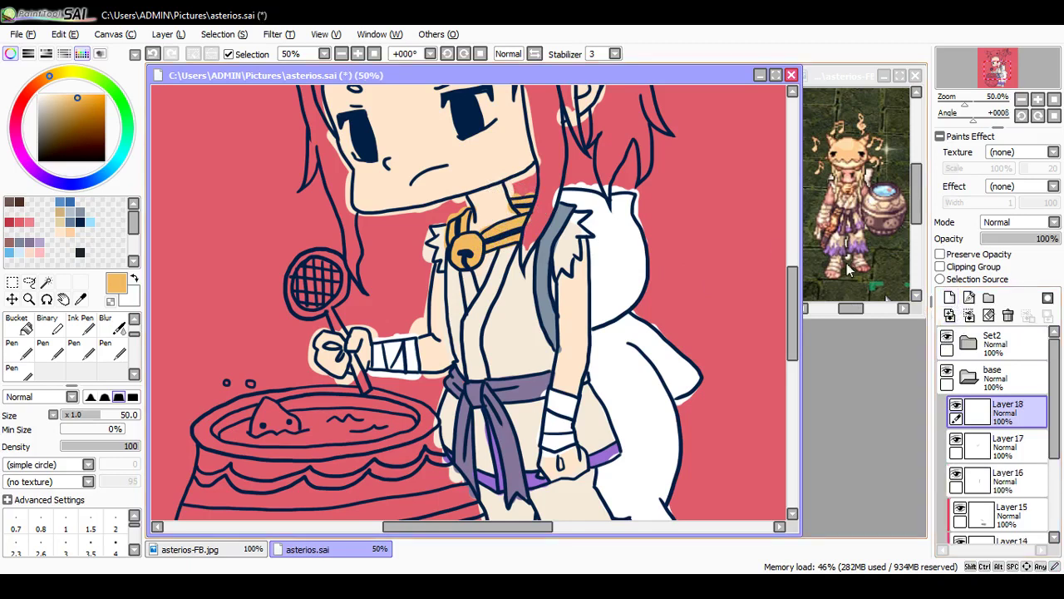
left_click(864, 172, "alt")
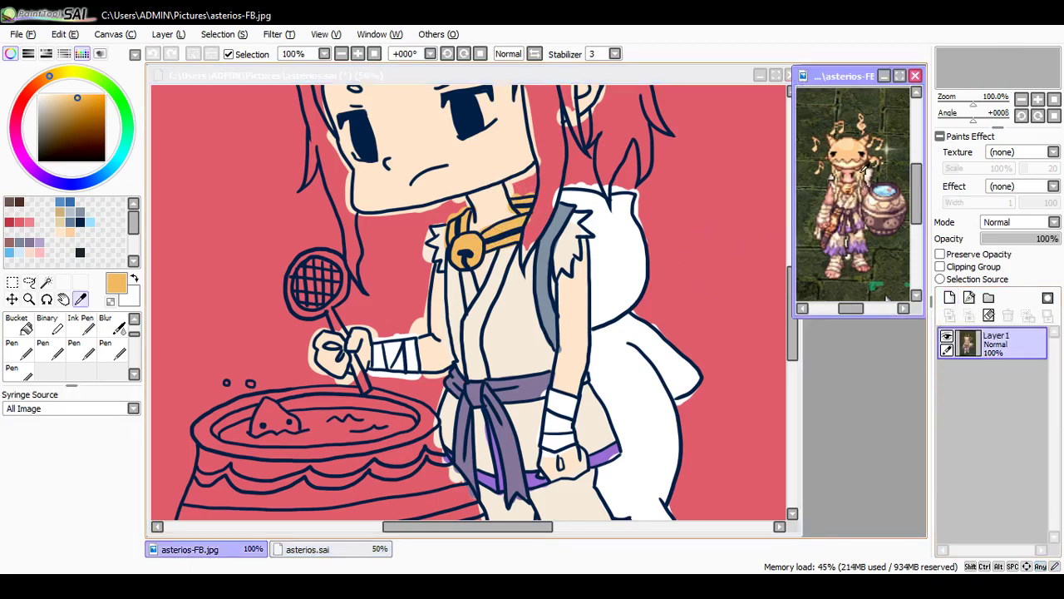
left_click(865, 171)
left_click(479, 75)
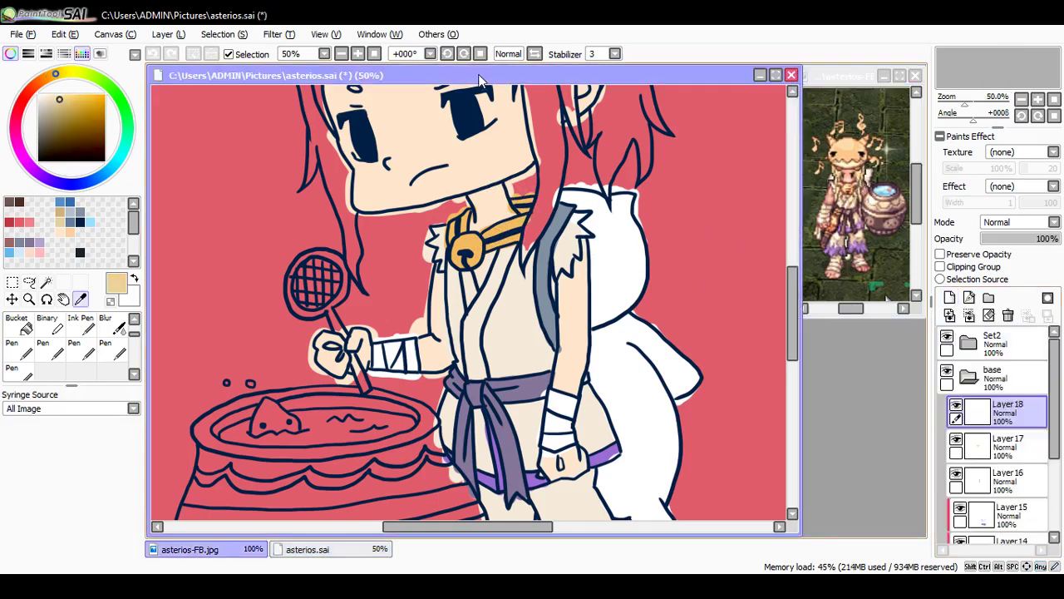
left_click_drag(795, 311, 794, 270)
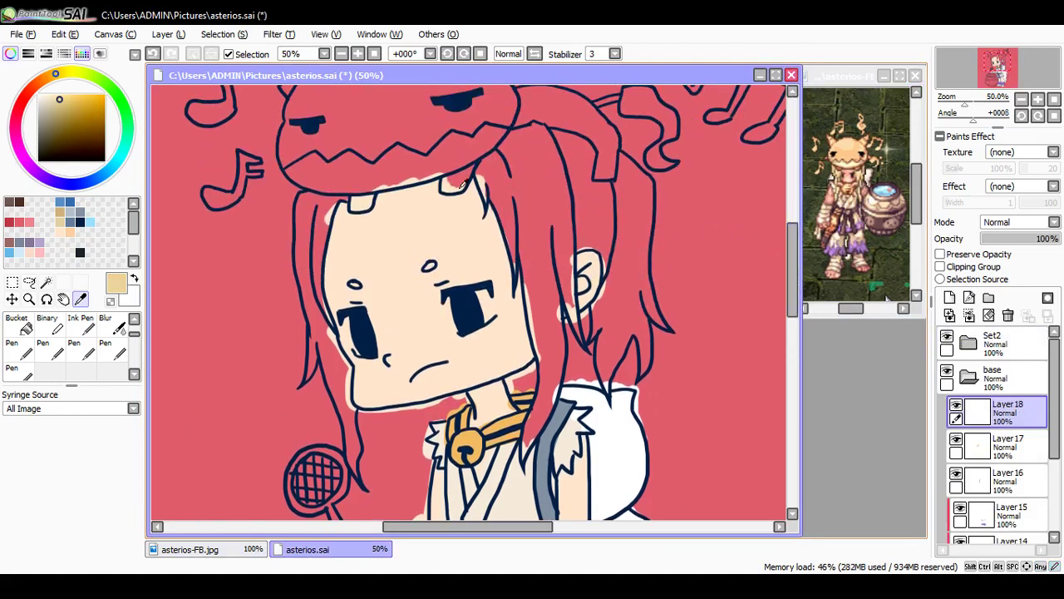
key("n")
mouse_move(324, 207)
left_mouse_down()
mouse_move(318, 254)
mouse_move(327, 239)
left_mouse_up()
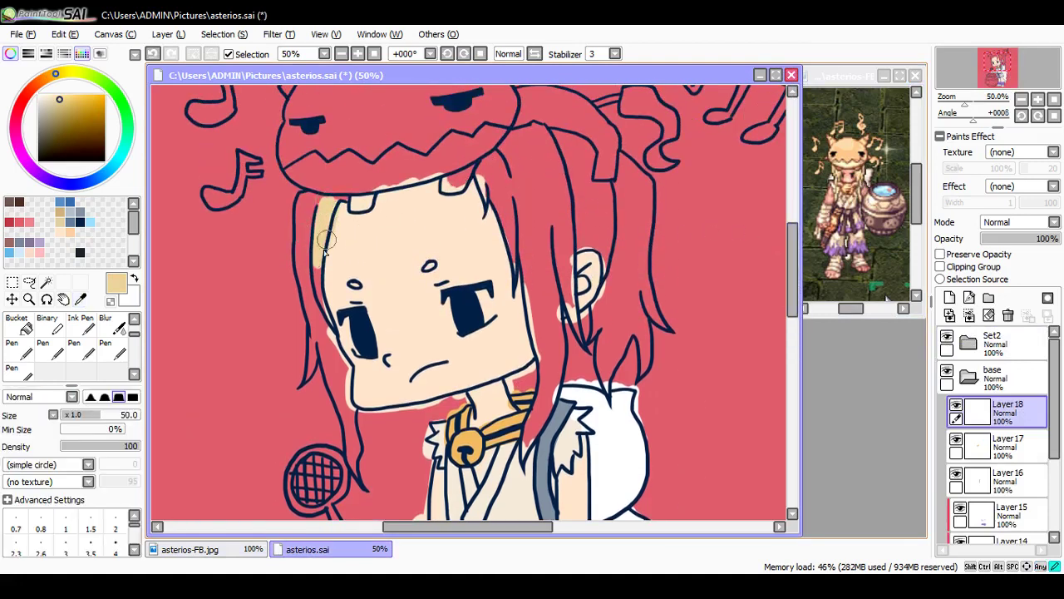
mouse_move(312, 195)
left_mouse_down()
mouse_move(301, 268)
mouse_move(310, 199)
mouse_move(314, 333)
mouse_move(322, 322)
mouse_move(302, 275)
mouse_move(313, 357)
mouse_move(311, 348)
mouse_move(326, 387)
mouse_move(321, 321)
mouse_move(338, 386)
mouse_move(331, 341)
mouse_move(348, 379)
mouse_move(347, 368)
mouse_move(350, 474)
mouse_move(355, 439)
left_mouse_up()
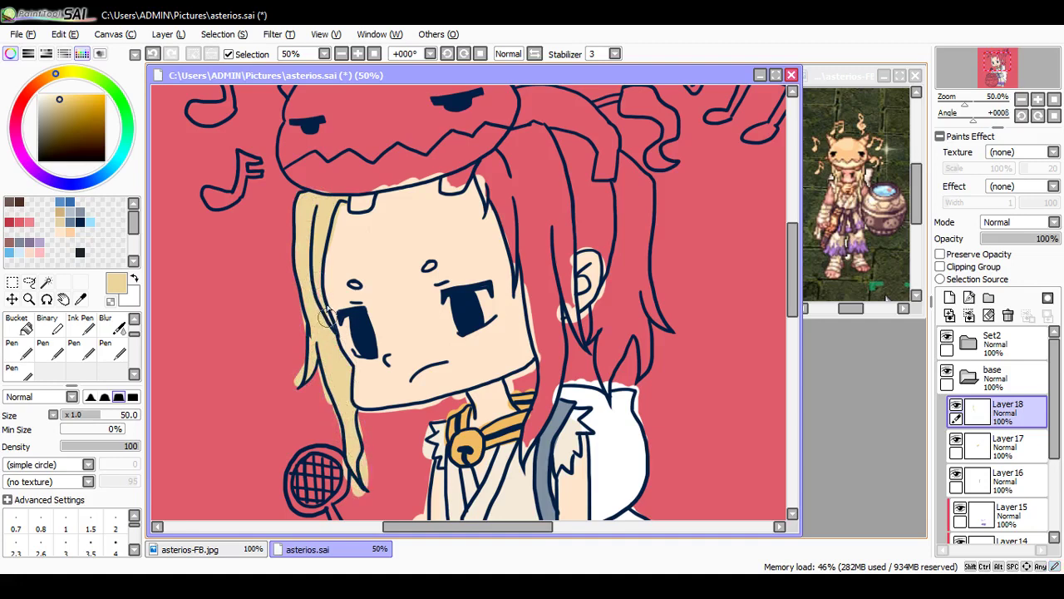
mouse_move(488, 185)
left_mouse_down()
mouse_move(494, 156)
mouse_move(512, 207)
mouse_move(497, 159)
mouse_move(516, 296)
mouse_move(533, 222)
mouse_move(549, 335)
mouse_move(549, 231)
mouse_move(559, 365)
mouse_move(548, 370)
mouse_move(547, 352)
mouse_move(548, 394)
mouse_move(536, 314)
mouse_move(543, 372)
mouse_move(523, 438)
mouse_move(555, 374)
left_mouse_up()
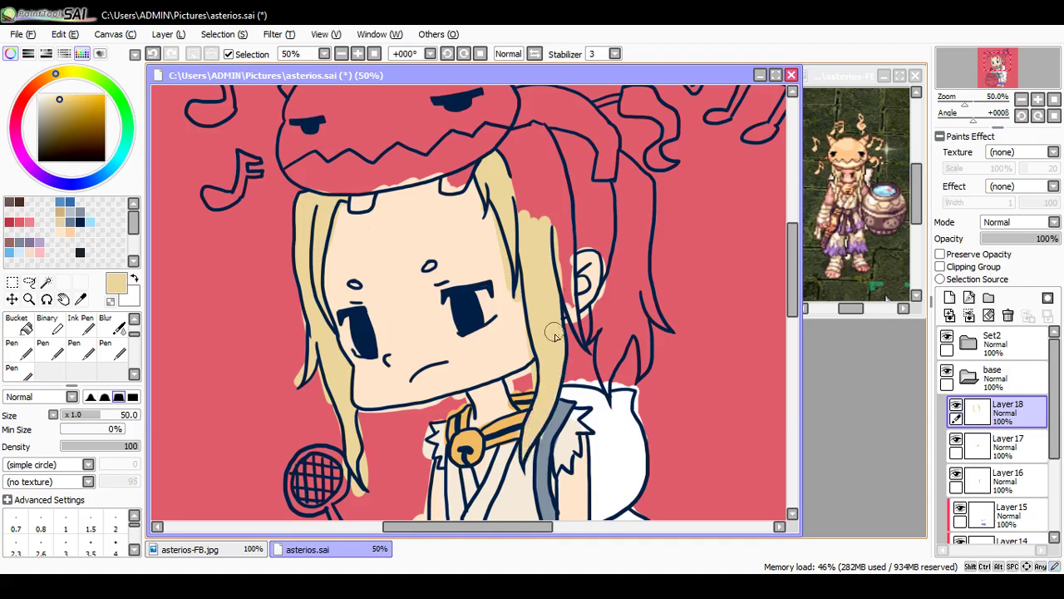
mouse_move(558, 270)
left_mouse_down()
mouse_move(574, 327)
mouse_move(569, 208)
mouse_move(571, 263)
mouse_move(550, 155)
mouse_move(547, 213)
mouse_move(532, 131)
mouse_move(533, 221)
mouse_move(516, 137)
mouse_move(518, 214)
mouse_move(502, 197)
mouse_move(515, 135)
mouse_move(508, 143)
mouse_move(535, 127)
mouse_move(561, 168)
mouse_move(546, 140)
mouse_move(569, 225)
mouse_move(578, 151)
mouse_move(548, 124)
mouse_move(596, 146)
mouse_move(583, 143)
mouse_move(577, 210)
mouse_move(566, 158)
mouse_move(586, 249)
mouse_move(611, 203)
mouse_move(605, 267)
mouse_move(607, 177)
mouse_move(613, 220)
mouse_move(590, 190)
mouse_move(621, 178)
mouse_move(616, 154)
mouse_move(653, 190)
mouse_move(646, 287)
mouse_move(640, 176)
mouse_move(637, 277)
mouse_move(626, 169)
mouse_move(640, 269)
mouse_move(653, 262)
mouse_move(672, 324)
mouse_move(644, 306)
mouse_move(651, 317)
mouse_move(595, 305)
mouse_move(606, 317)
mouse_move(601, 375)
mouse_move(615, 279)
mouse_move(622, 353)
mouse_move(636, 256)
mouse_move(624, 350)
mouse_move(647, 333)
mouse_move(648, 342)
mouse_move(632, 383)
mouse_move(607, 402)
left_mouse_up()
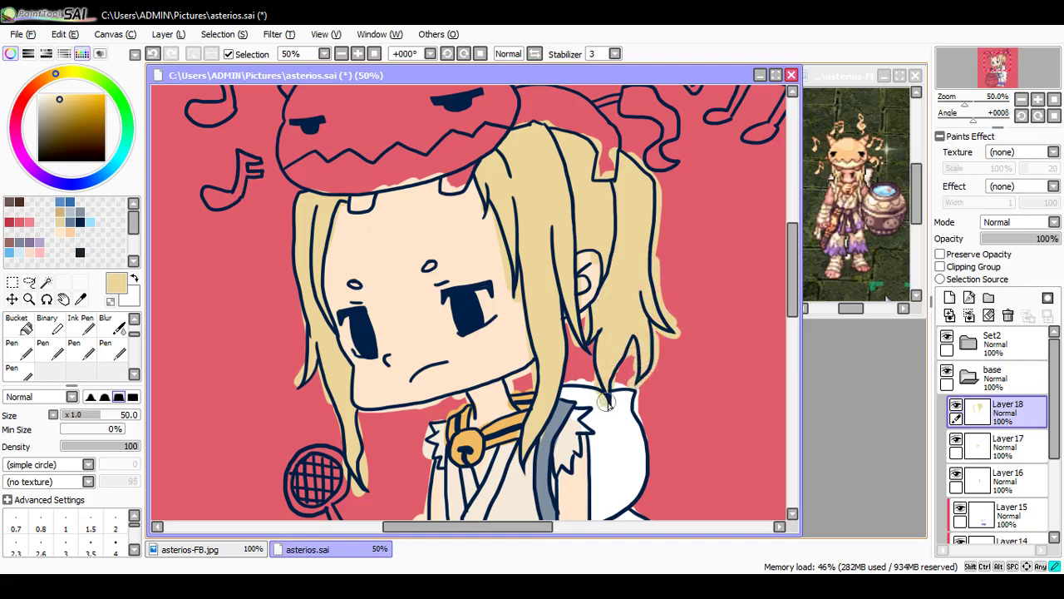
Step: Save the drawing with the finished blond hair base
key("ctrl+s")
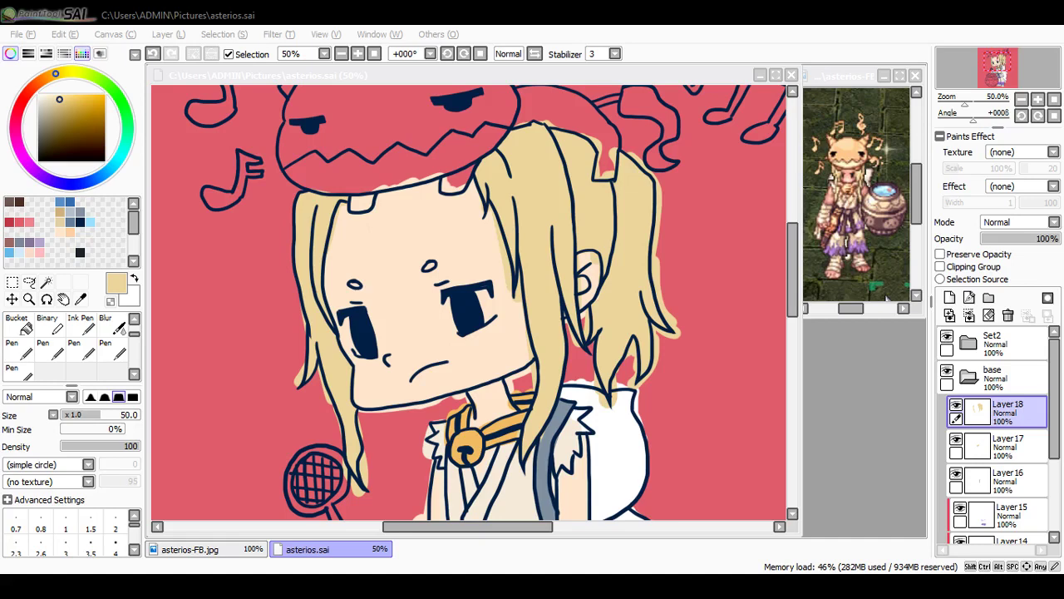
key("alt+Tab")
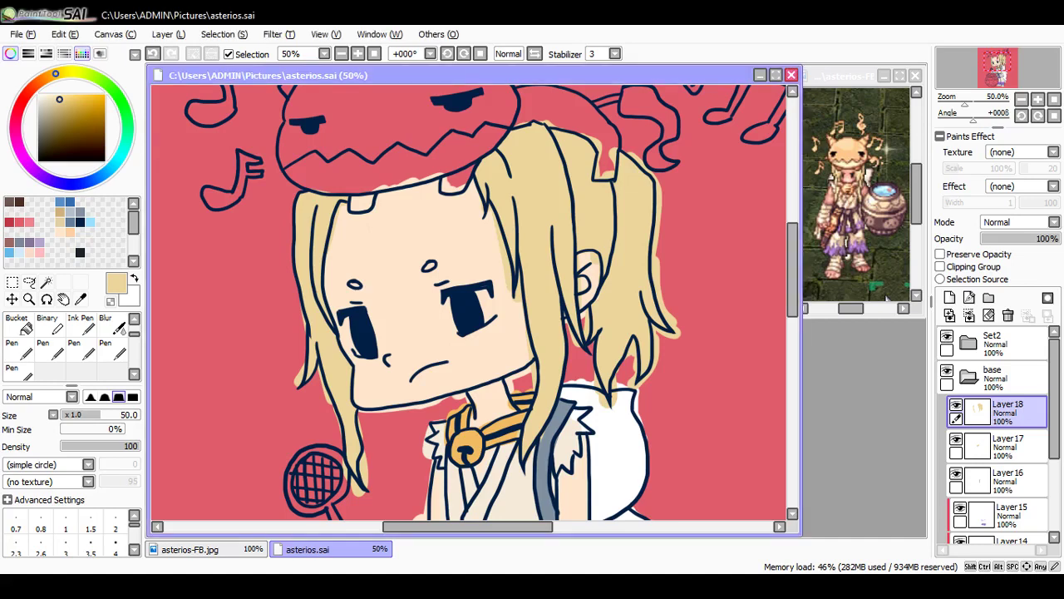
key("alt+Tab")
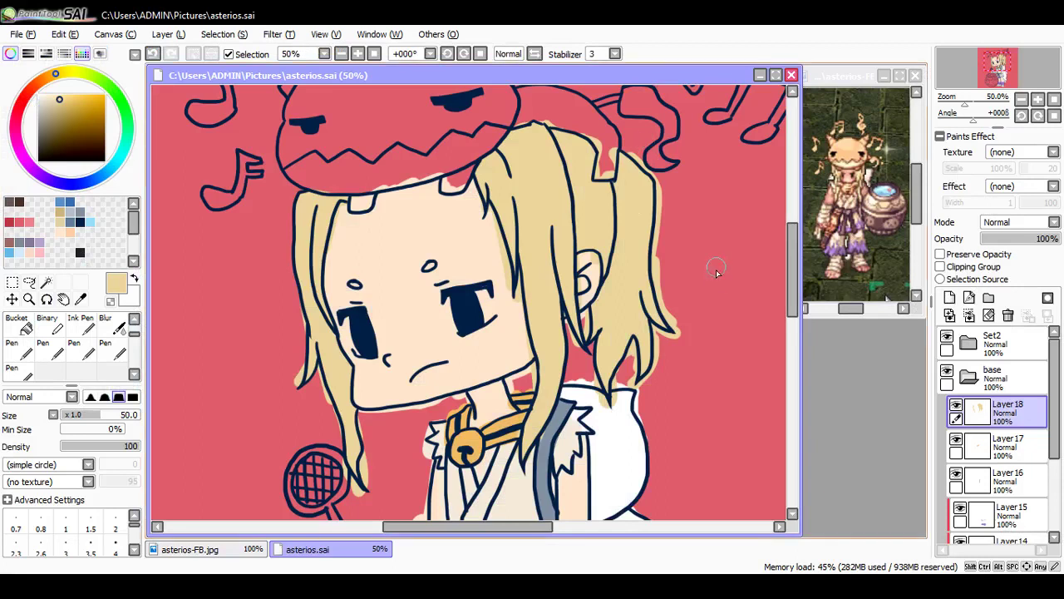
Step: Paint the lower jaw of the creature hat sandy yellow on a new layer above Layer18
left_click_drag(792, 310, 793, 276)
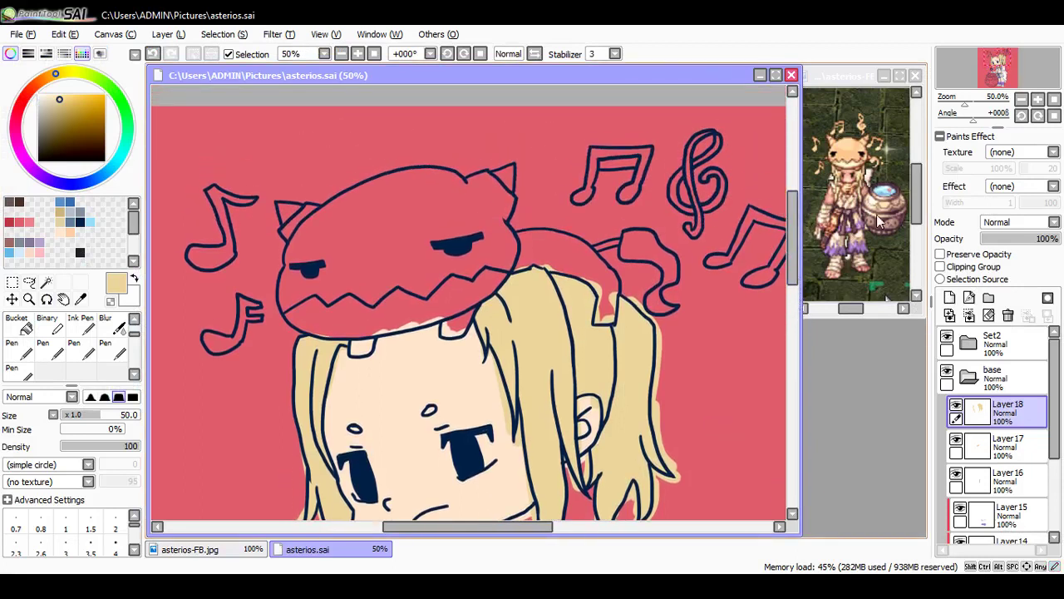
left_click(949, 297)
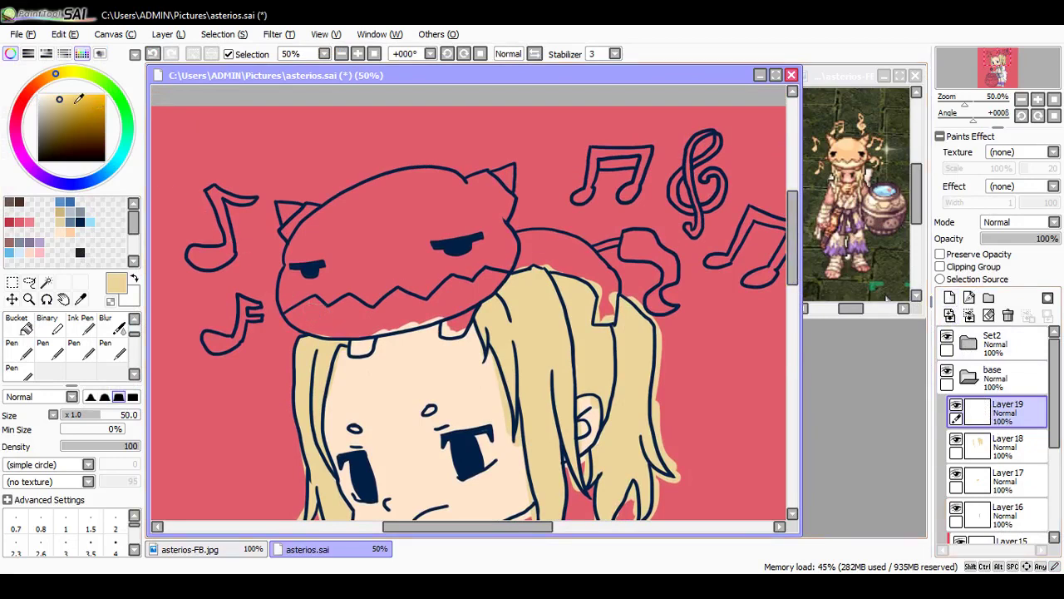
left_click(61, 98)
mouse_move(336, 310)
left_mouse_down()
mouse_move(298, 314)
mouse_move(316, 301)
mouse_move(287, 316)
mouse_move(334, 339)
mouse_move(370, 338)
mouse_move(359, 335)
mouse_move(457, 313)
mouse_move(496, 280)
mouse_move(479, 296)
mouse_move(486, 276)
mouse_move(451, 296)
mouse_move(451, 281)
mouse_move(399, 313)
mouse_move(391, 299)
mouse_move(326, 306)
mouse_move(350, 298)
mouse_move(361, 309)
mouse_move(325, 326)
mouse_move(426, 307)
mouse_move(391, 331)
left_mouse_up()
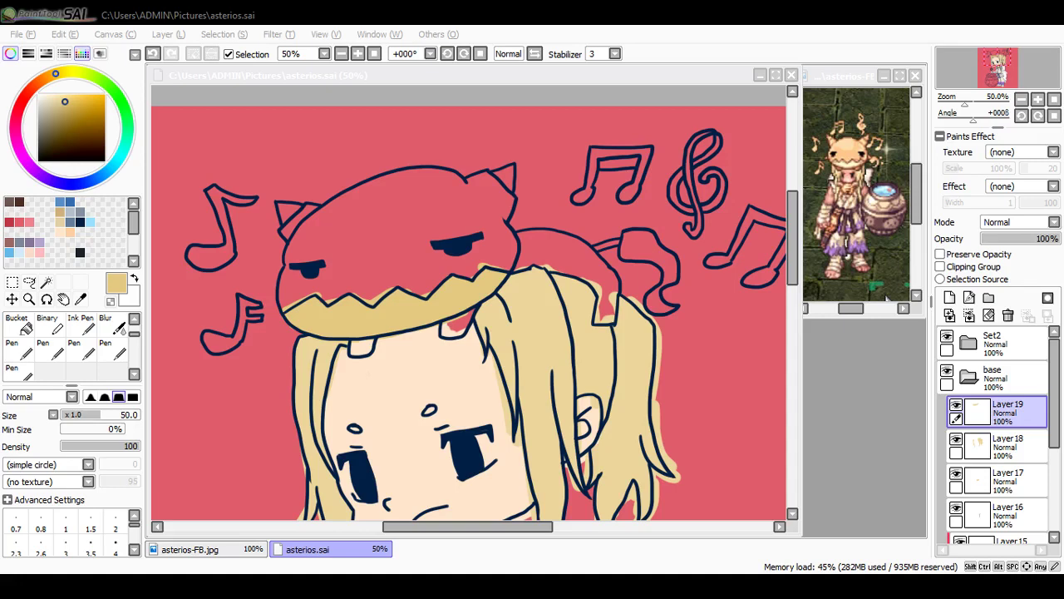
key("alt+Tab")
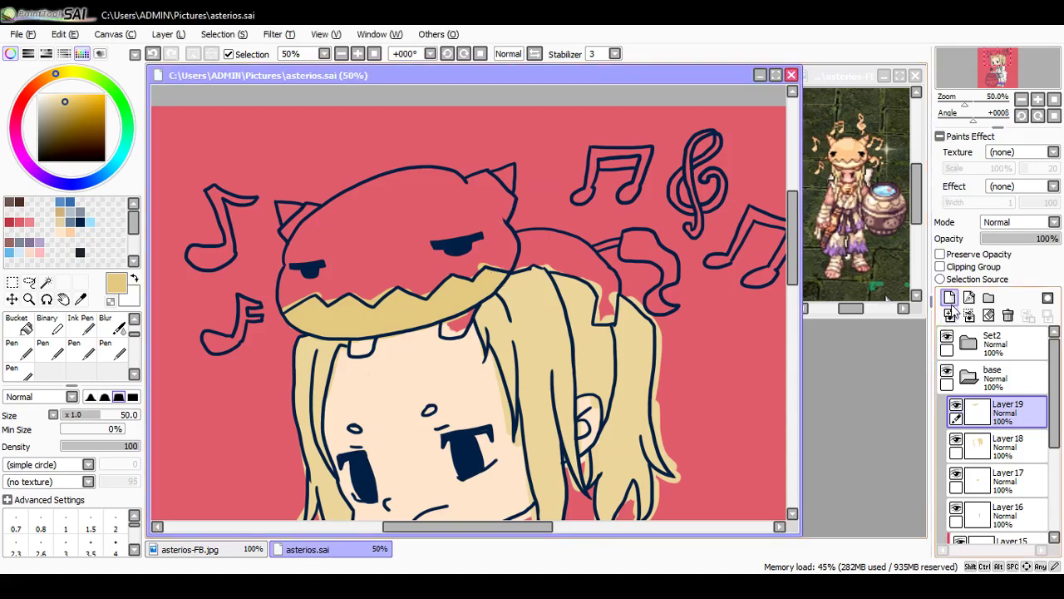
Step: Paint the creature hat's two small front feet over the forehead brownish orange on a new layer above Layer19
left_click(949, 297)
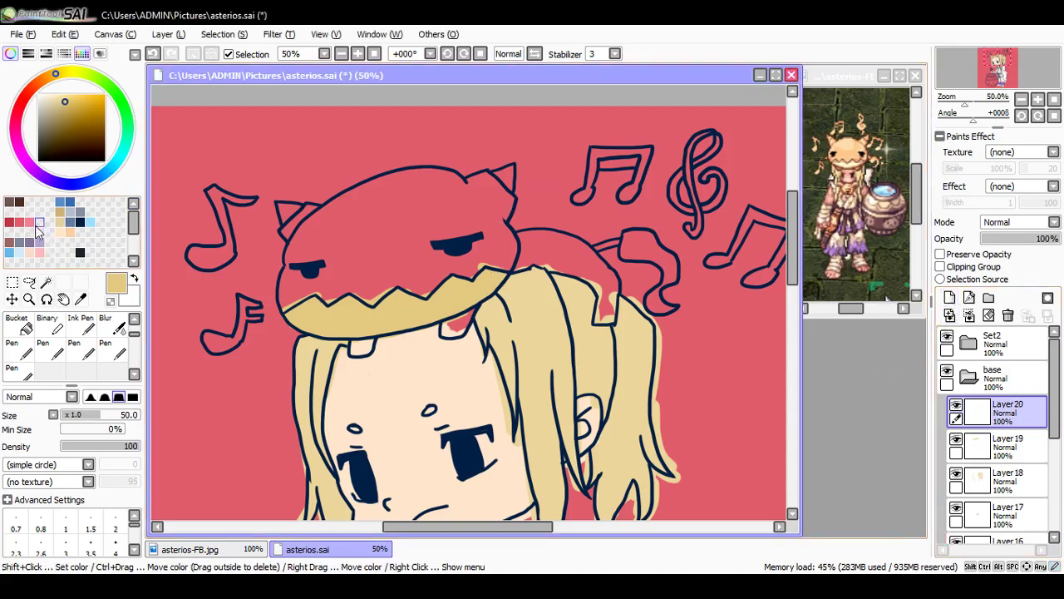
left_click_drag(55, 80, 48, 77)
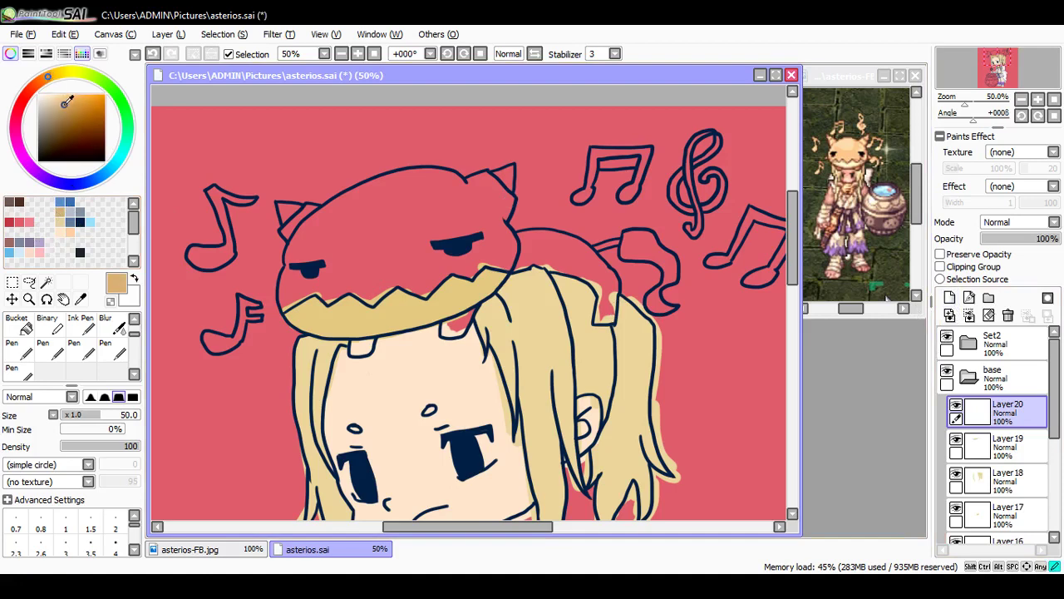
left_click(70, 106)
mouse_move(359, 345)
left_mouse_down()
mouse_move(352, 351)
mouse_move(370, 342)
mouse_move(362, 349)
left_mouse_up()
left_click_drag(447, 326, 478, 312)
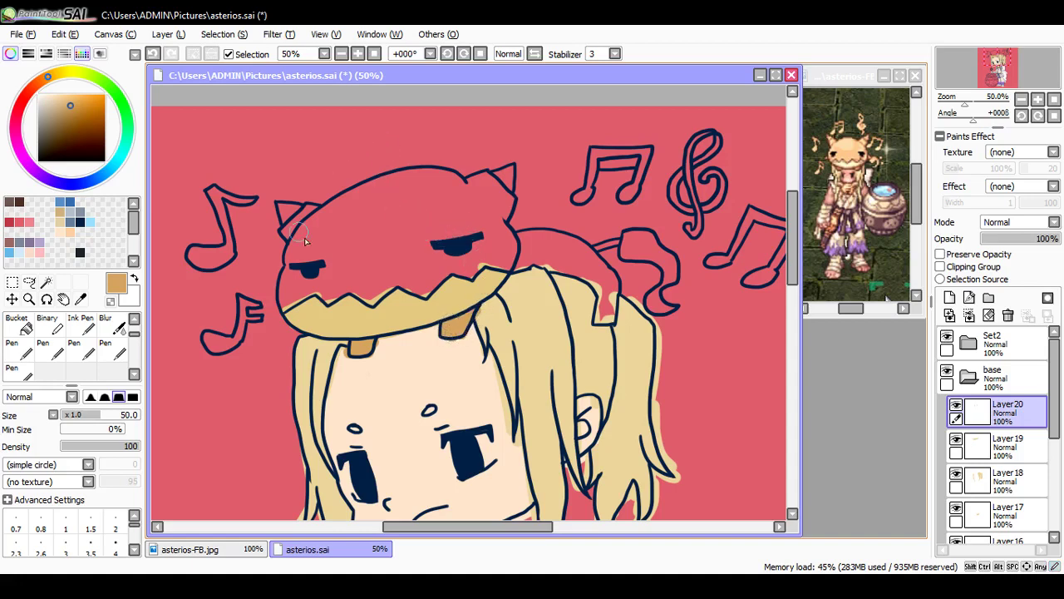
Step: Hide the red background Layer12 and paint the creature hat's head, ears, body and tail light orange on Layer20
left_click_drag(73, 101, 66, 98)
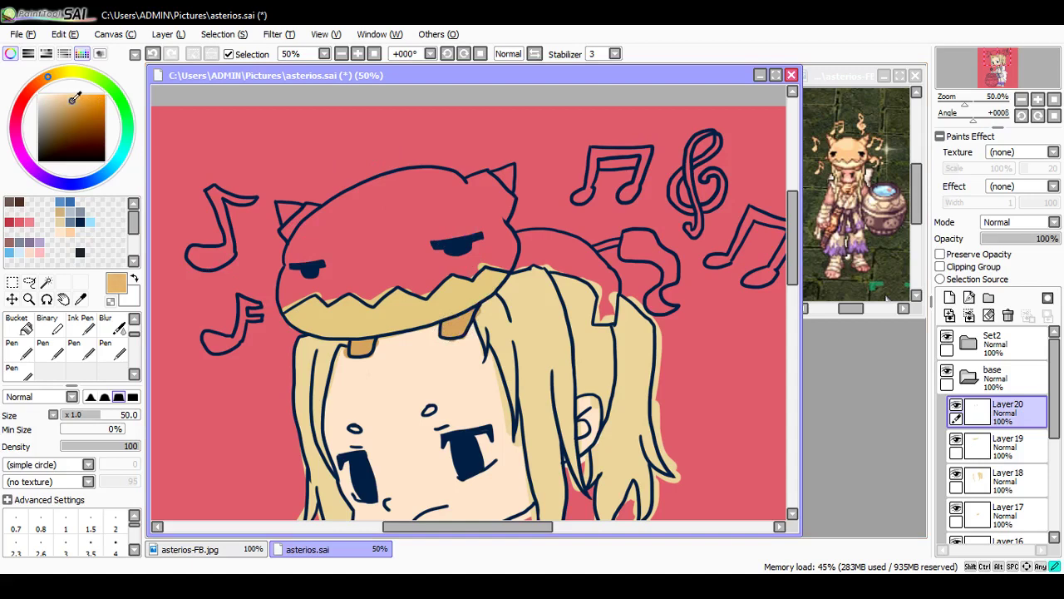
scroll(998, 449, "down", 5)
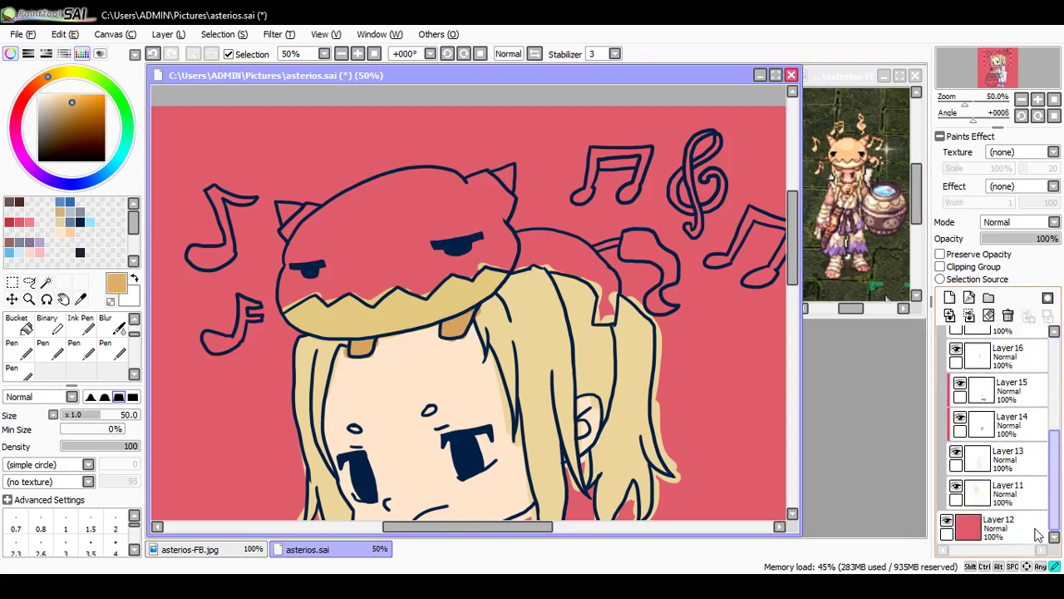
left_click(947, 520)
scroll(1014, 449, "up", 5)
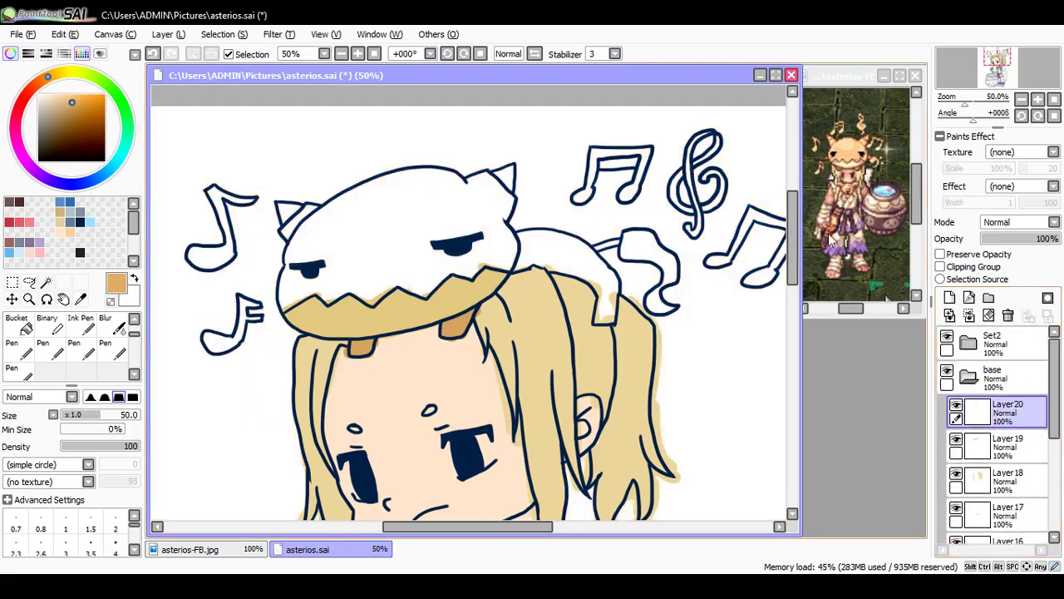
mouse_move(308, 280)
left_mouse_down()
mouse_move(279, 311)
mouse_move(331, 250)
mouse_move(321, 232)
mouse_move(347, 212)
mouse_move(338, 203)
mouse_move(287, 218)
mouse_move(325, 187)
left_mouse_up()
mouse_move(324, 241)
left_mouse_down()
mouse_move(295, 236)
mouse_move(374, 181)
mouse_move(438, 163)
mouse_move(400, 180)
mouse_move(459, 184)
mouse_move(492, 199)
mouse_move(490, 214)
mouse_move(505, 208)
mouse_move(492, 258)
mouse_move(506, 270)
mouse_move(492, 259)
mouse_move(459, 272)
mouse_move(438, 257)
mouse_move(461, 218)
mouse_move(445, 218)
mouse_move(488, 193)
mouse_move(437, 200)
mouse_move(451, 189)
mouse_move(451, 202)
mouse_move(427, 198)
mouse_move(385, 215)
mouse_move(388, 198)
mouse_move(373, 209)
mouse_move(425, 180)
mouse_move(349, 219)
mouse_move(371, 240)
mouse_move(317, 263)
mouse_move(378, 246)
mouse_move(354, 281)
mouse_move(412, 261)
mouse_move(373, 301)
mouse_move(455, 268)
left_mouse_up()
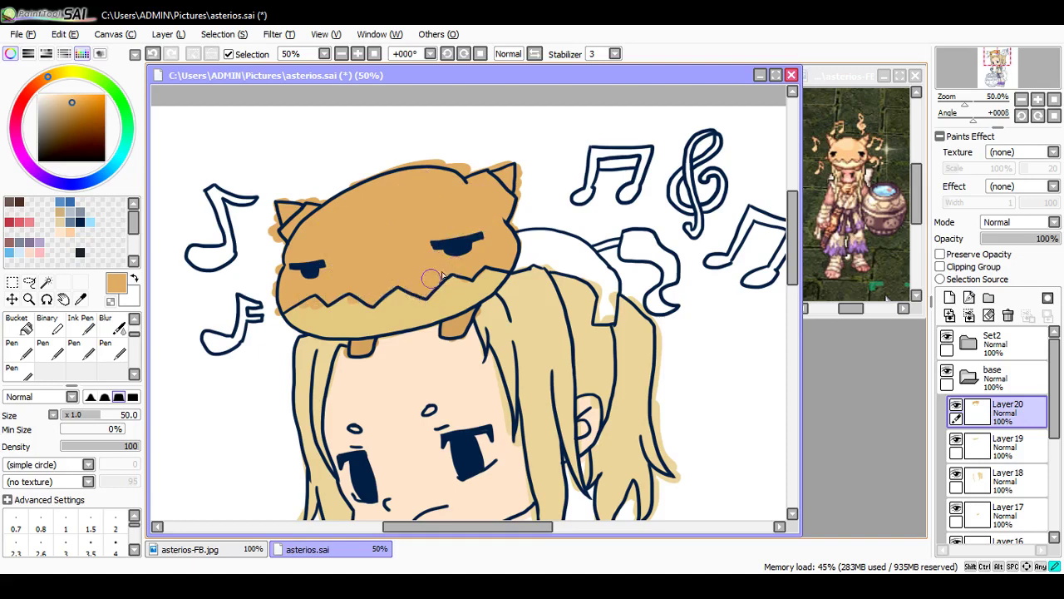
mouse_move(521, 268)
left_mouse_down()
mouse_move(528, 241)
mouse_move(549, 233)
mouse_move(604, 260)
mouse_move(610, 315)
mouse_move(597, 278)
mouse_move(567, 259)
mouse_move(562, 273)
mouse_move(537, 250)
mouse_move(574, 250)
mouse_move(557, 237)
mouse_move(603, 281)
mouse_move(587, 250)
mouse_move(613, 306)
mouse_move(594, 324)
mouse_move(617, 261)
mouse_move(605, 246)
mouse_move(630, 236)
mouse_move(678, 268)
mouse_move(654, 314)
mouse_move(661, 283)
left_mouse_up()
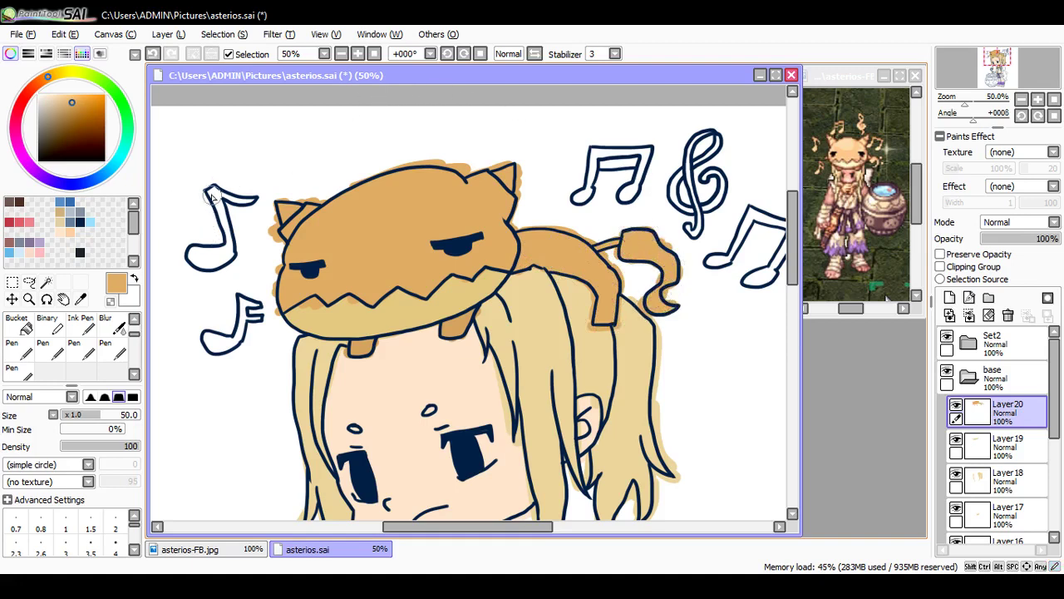
Step: Paint the music notes and the treble clef around the hat light orange on Layer20, and save the drawing
mouse_move(208, 188)
left_mouse_down()
mouse_move(232, 253)
mouse_move(195, 262)
mouse_move(233, 237)
mouse_move(215, 196)
mouse_move(253, 201)
left_mouse_up()
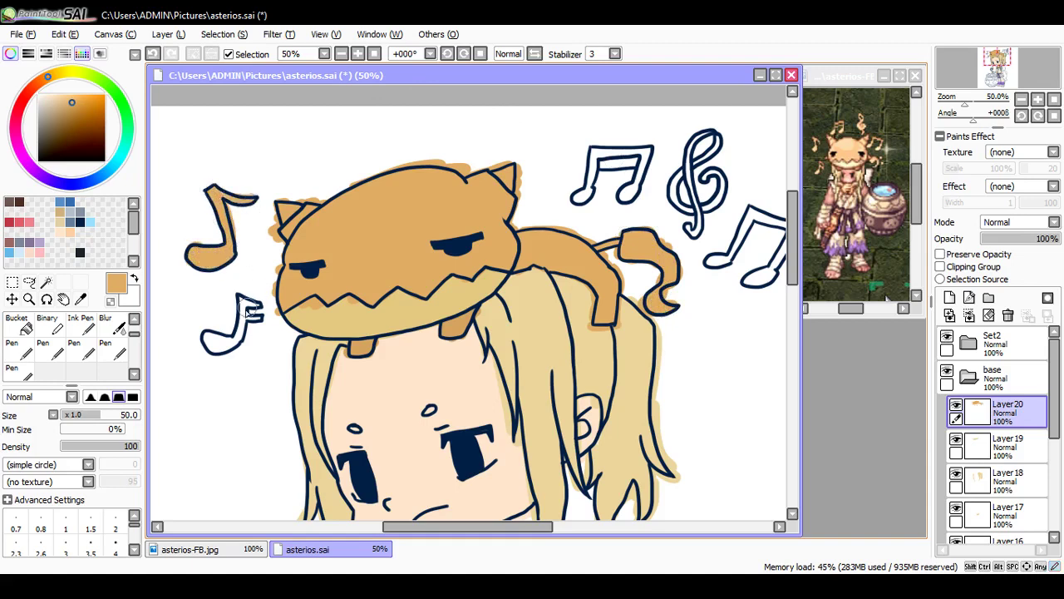
mouse_move(248, 297)
left_mouse_down()
mouse_move(230, 352)
mouse_move(240, 331)
mouse_move(207, 346)
mouse_move(225, 347)
mouse_move(215, 344)
mouse_move(258, 306)
mouse_move(233, 302)
mouse_move(213, 334)
left_mouse_up()
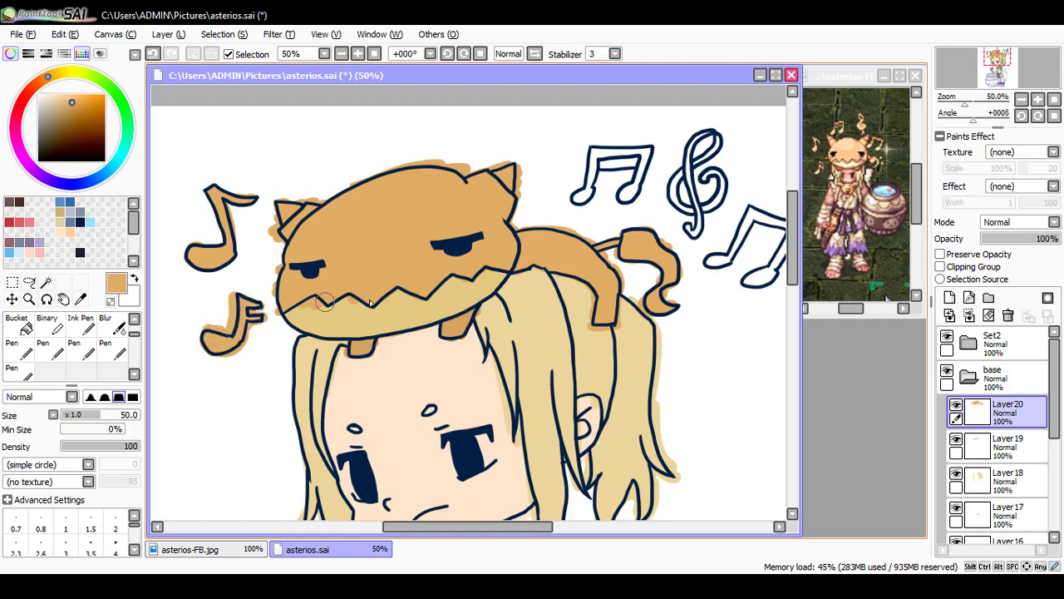
mouse_move(593, 161)
left_mouse_down()
mouse_move(580, 198)
mouse_move(600, 153)
mouse_move(646, 154)
mouse_move(635, 197)
mouse_move(642, 163)
mouse_move(633, 200)
left_mouse_up()
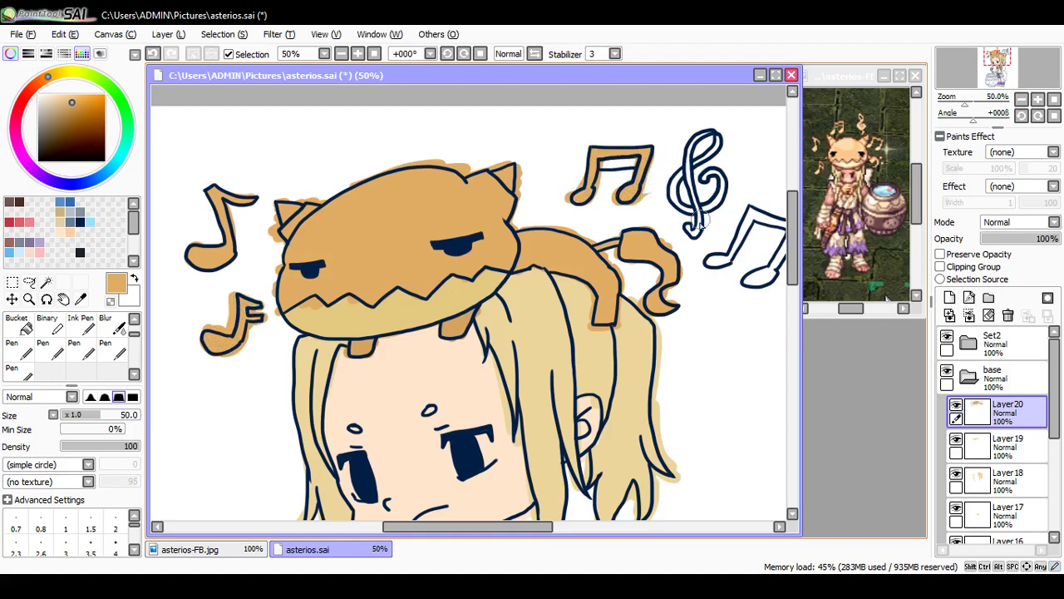
mouse_move(698, 221)
left_mouse_down()
mouse_move(688, 153)
mouse_move(705, 133)
mouse_move(720, 142)
mouse_move(676, 188)
mouse_move(685, 214)
mouse_move(716, 210)
mouse_move(724, 176)
mouse_move(705, 185)
mouse_move(719, 196)
mouse_move(683, 205)
left_mouse_up()
left_click_drag(454, 527, 498, 527)
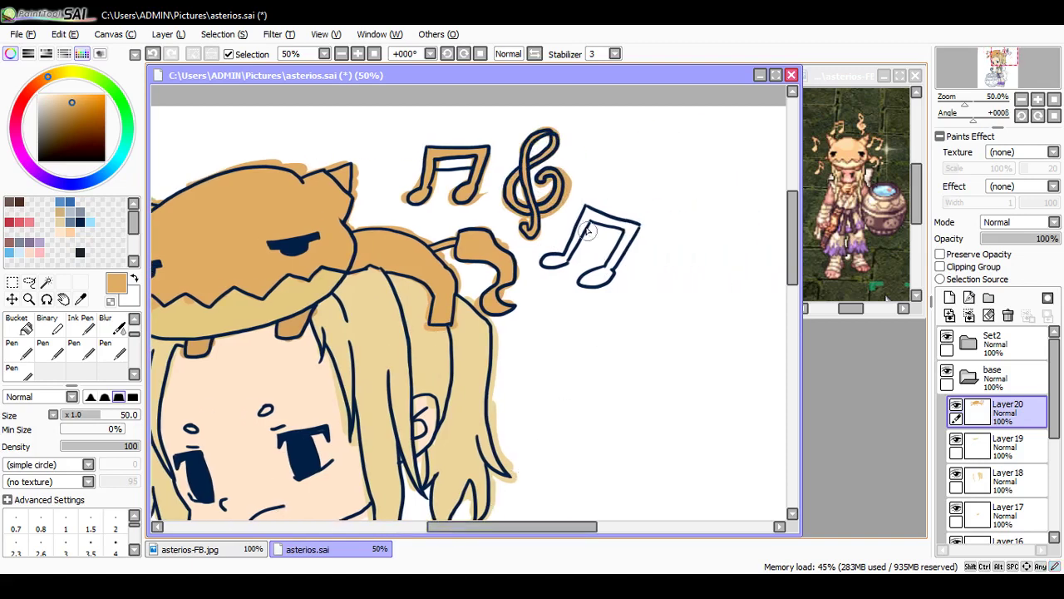
mouse_move(590, 218)
left_mouse_down()
mouse_move(564, 258)
mouse_move(570, 246)
mouse_move(546, 260)
mouse_move(562, 262)
mouse_move(597, 221)
mouse_move(592, 208)
mouse_move(629, 229)
mouse_move(609, 269)
mouse_move(580, 283)
mouse_move(608, 268)
mouse_move(587, 219)
left_mouse_up()
key("ctrl+s")
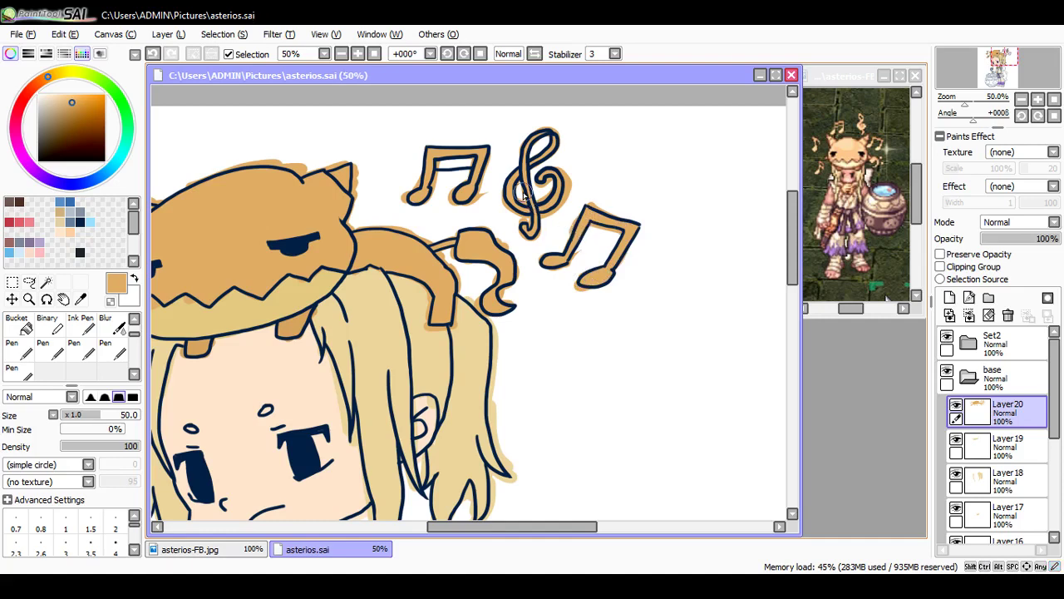
Step: Create a layer folder above Layer20 inside the base folder and name it vase
left_click(438, 585)
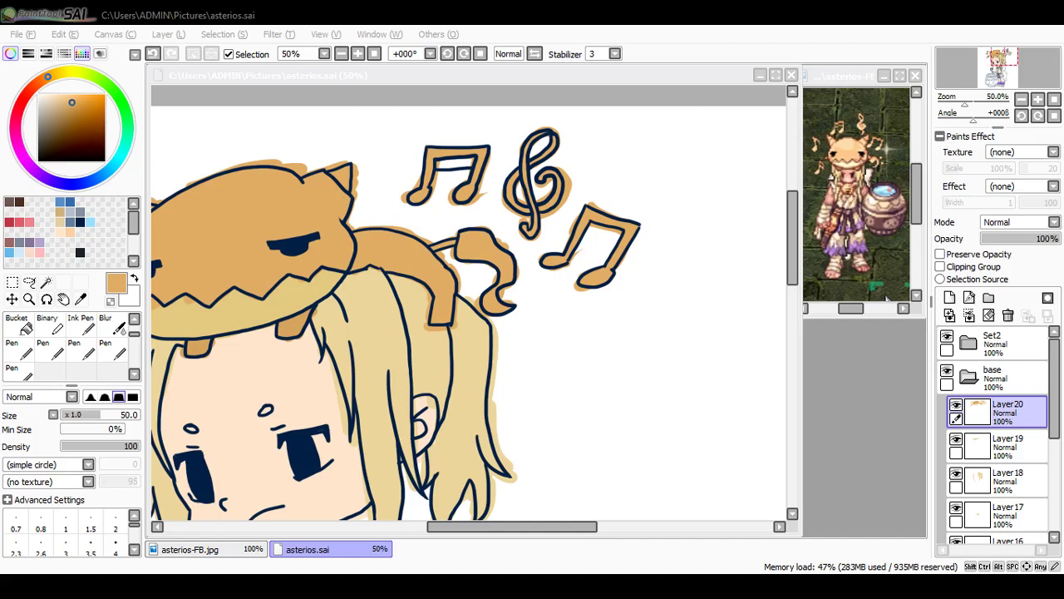
key("alt+Tab")
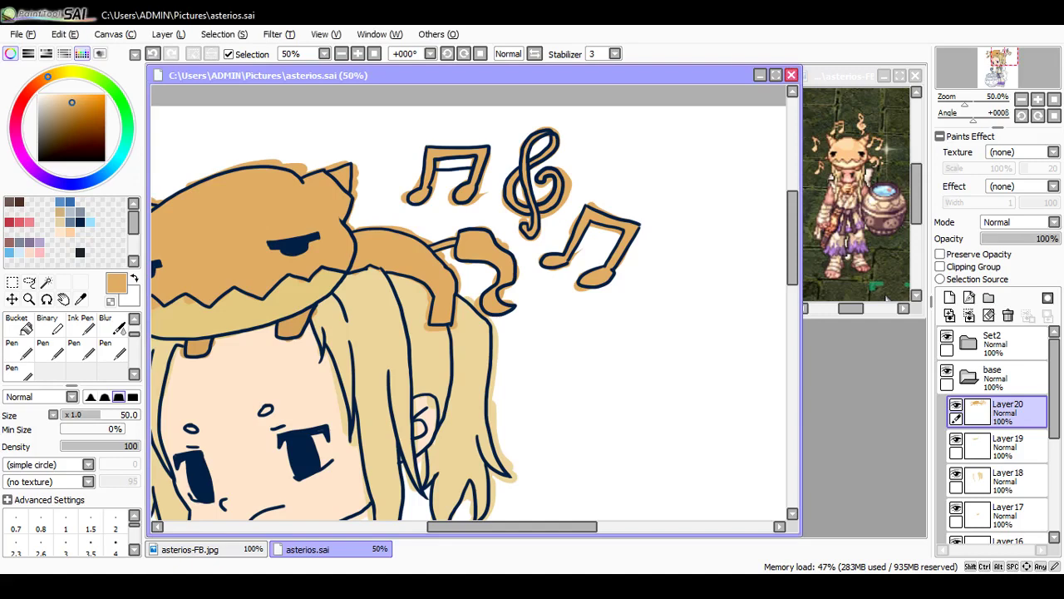
key("ctrl+minus")
key("ctrl+minus")
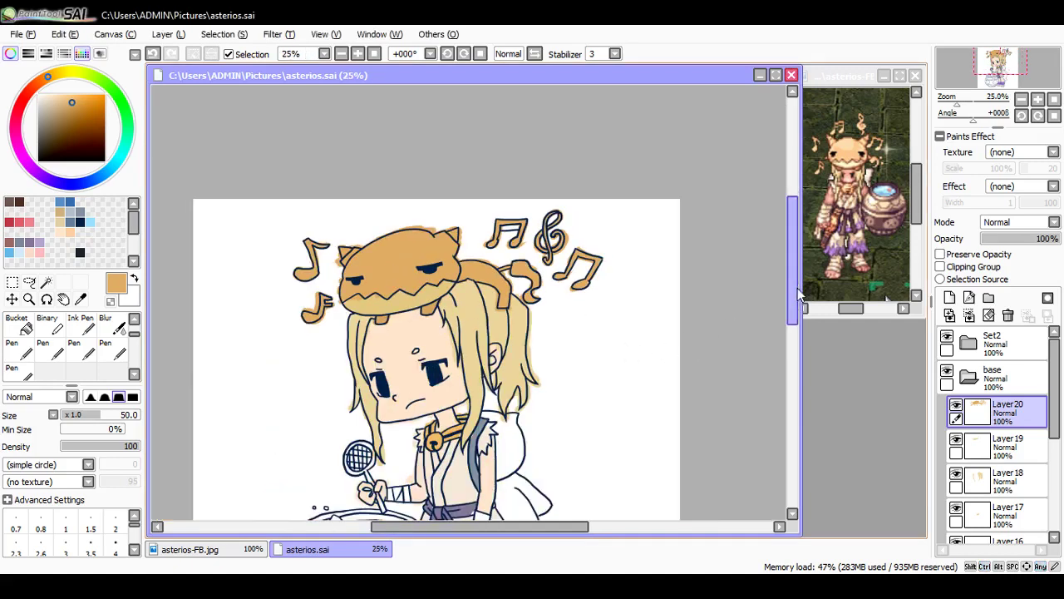
left_click_drag(790, 291, 748, 352)
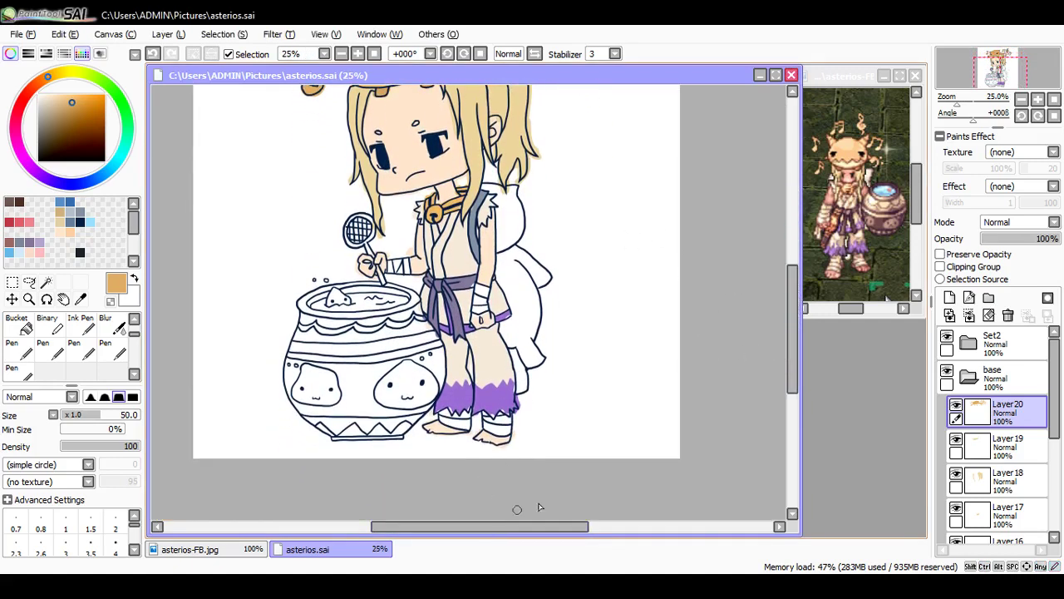
scroll(531, 510, "up", 1)
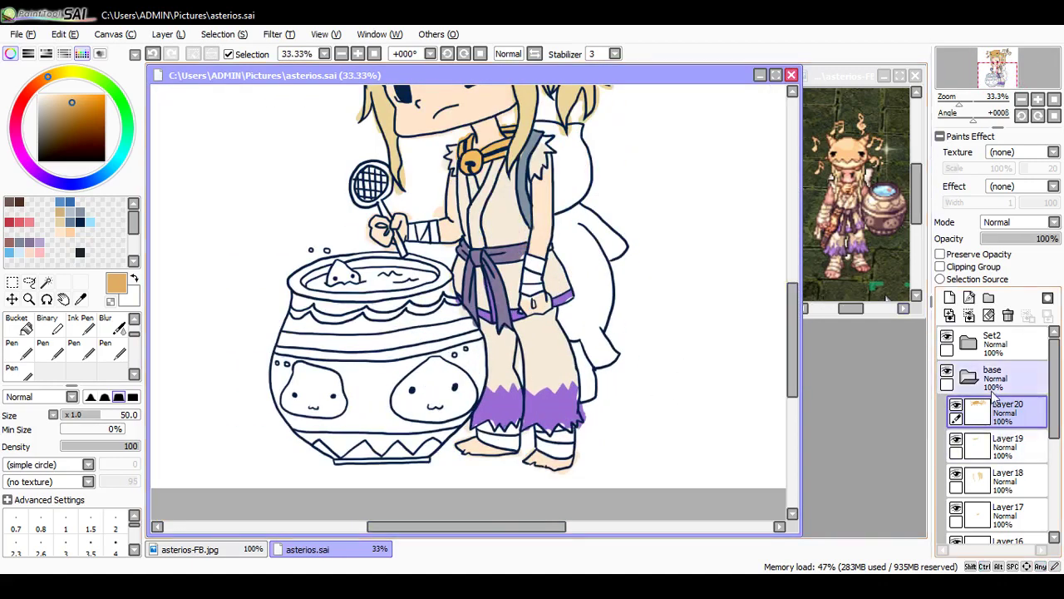
left_click(988, 298)
double_click(1002, 422)
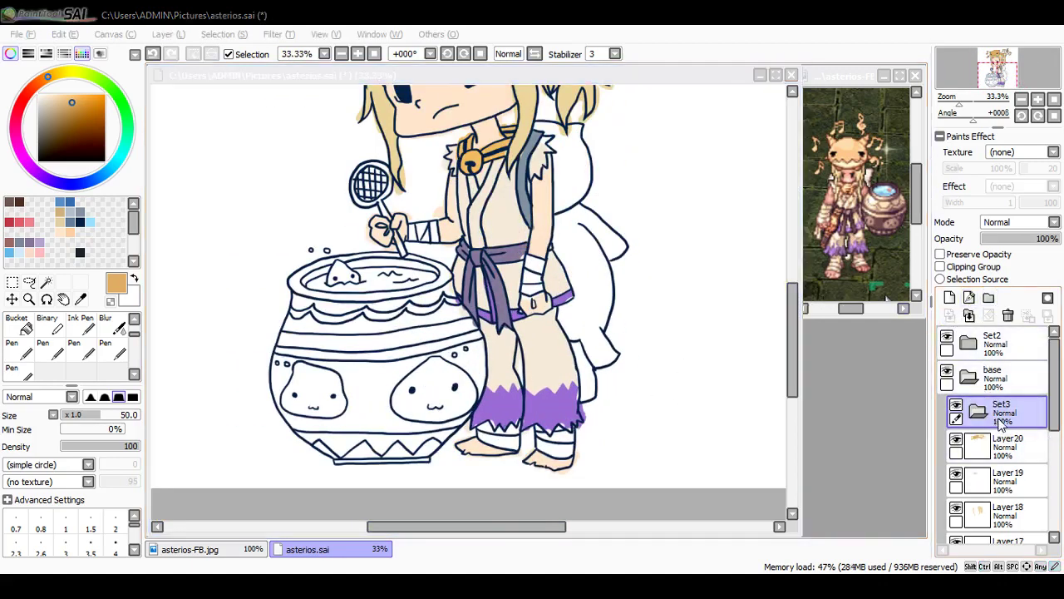
key("Return")
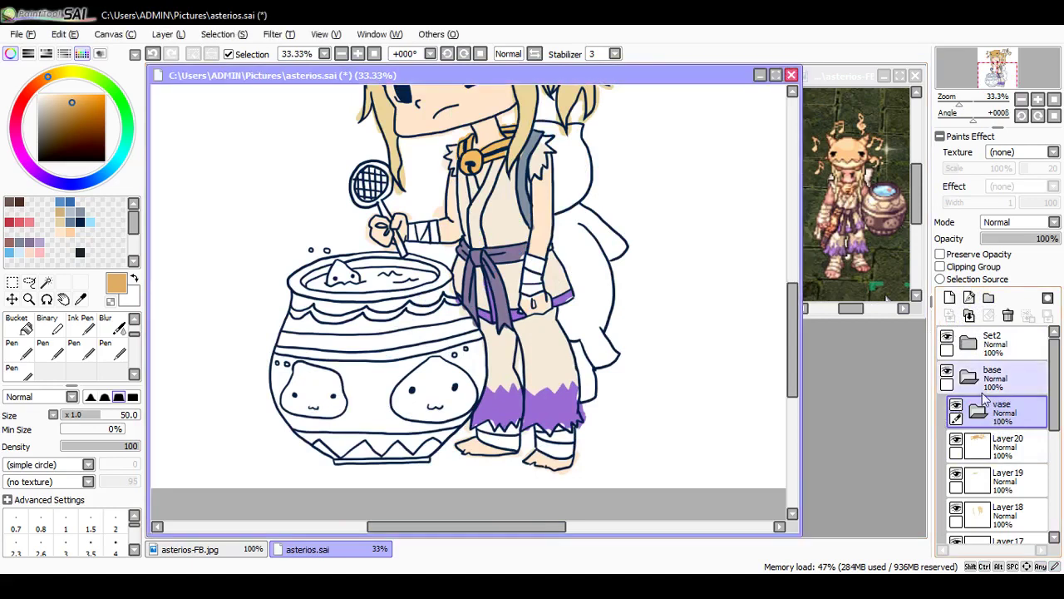
Step: Paint the water inside the jar's opening light blue on a new layer in the vase folder
left_click(950, 297)
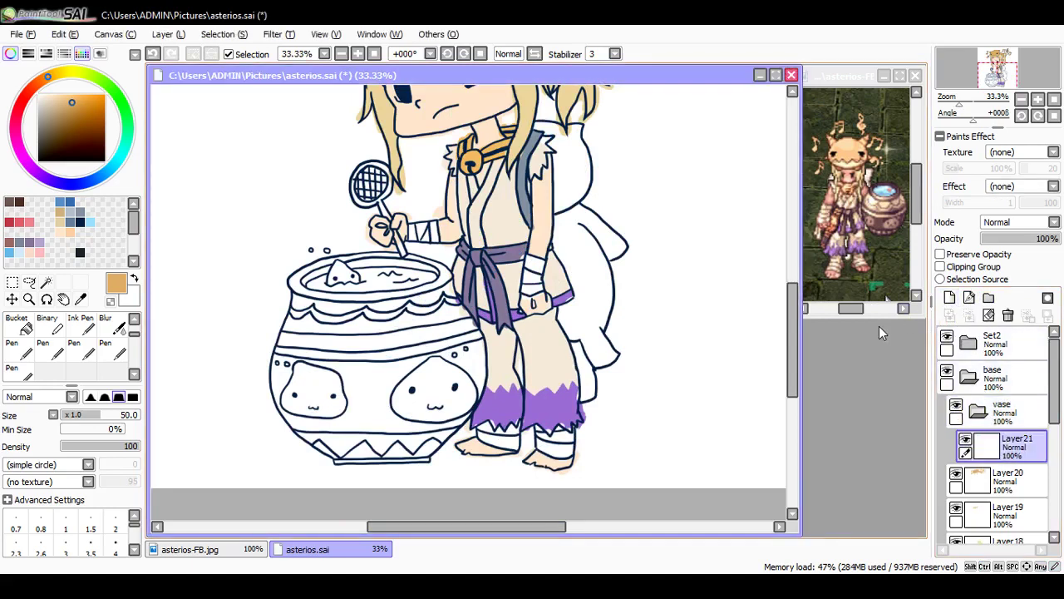
left_click(91, 222)
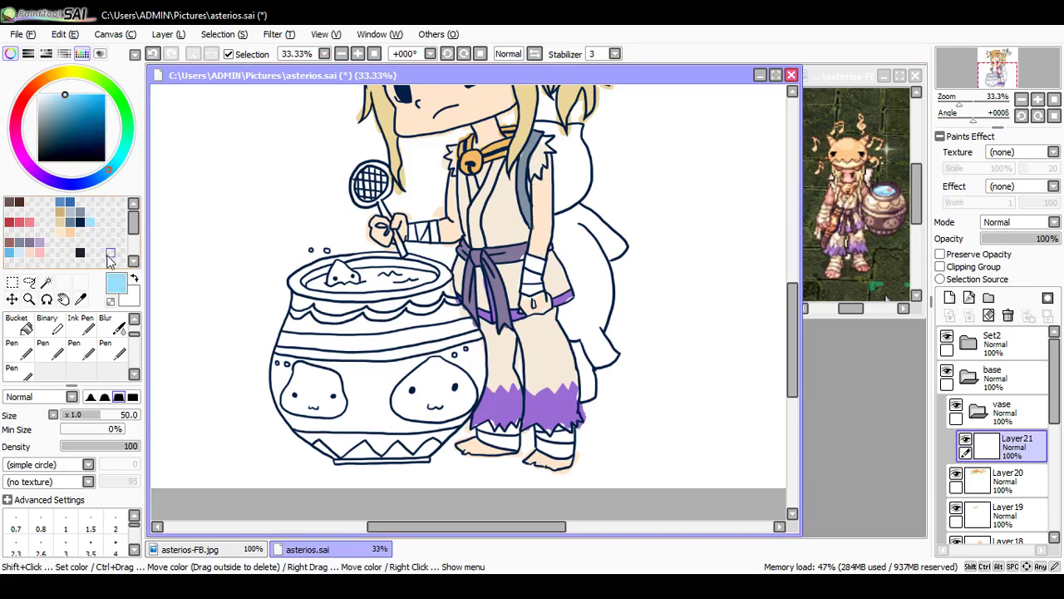
scroll(391, 253, "up", 2)
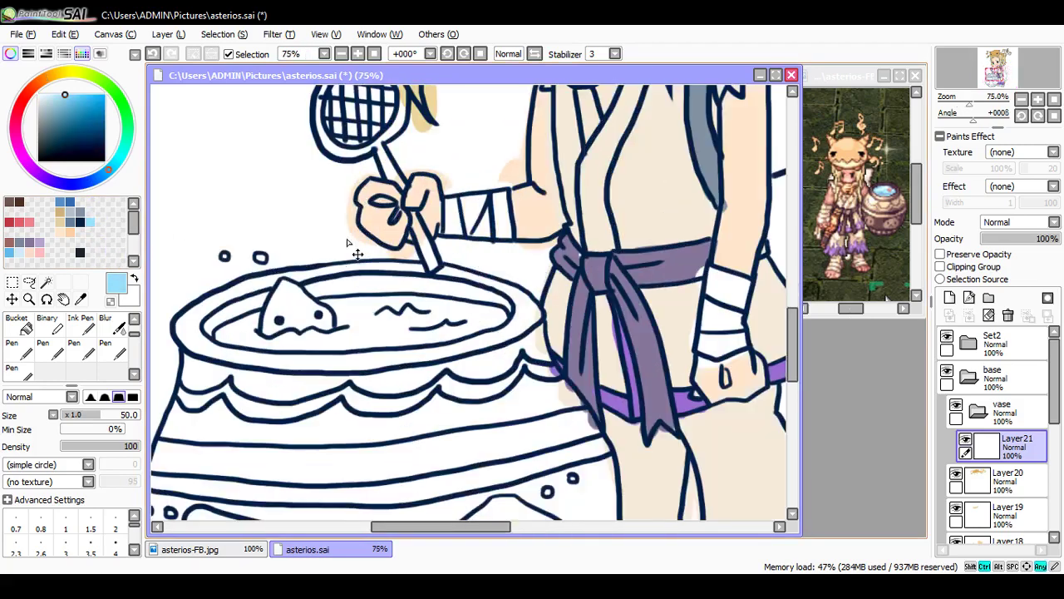
mouse_move(247, 318)
left_mouse_down()
mouse_move(218, 341)
mouse_move(252, 342)
mouse_move(251, 330)
mouse_move(256, 343)
mouse_move(308, 346)
mouse_move(276, 342)
mouse_move(367, 323)
mouse_move(341, 328)
mouse_move(334, 306)
mouse_move(469, 305)
mouse_move(502, 317)
mouse_move(309, 346)
mouse_move(473, 331)
mouse_move(405, 344)
mouse_move(290, 346)
mouse_move(454, 320)
mouse_move(356, 306)
mouse_move(467, 314)
left_mouse_up()
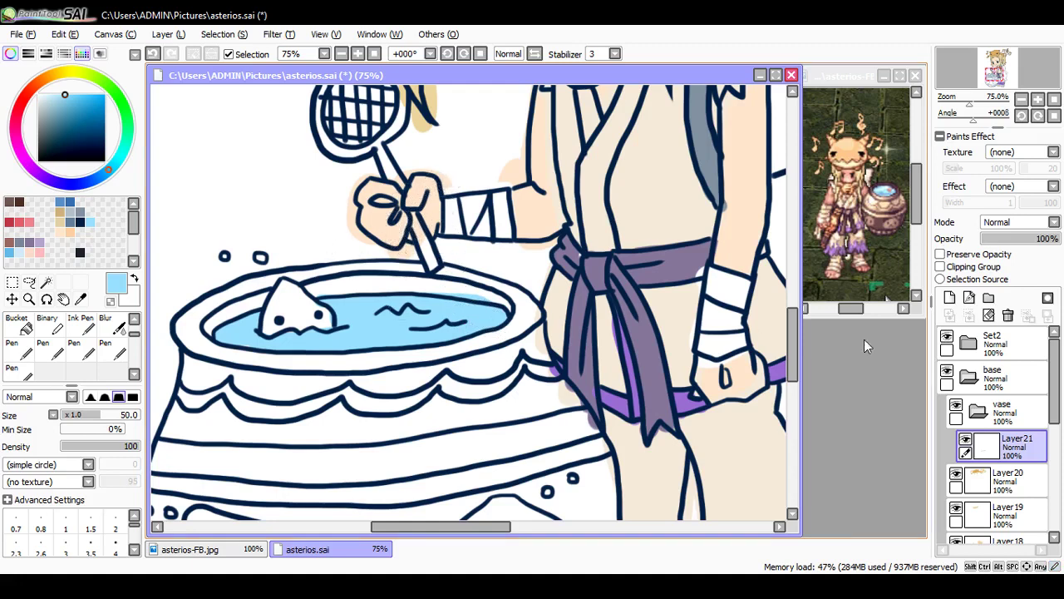
Step: Paint the creature floating in the jar and the droplets above it pink on a new unclipped layer above Layer21, and save the drawing
left_click(950, 297)
left_click(941, 266)
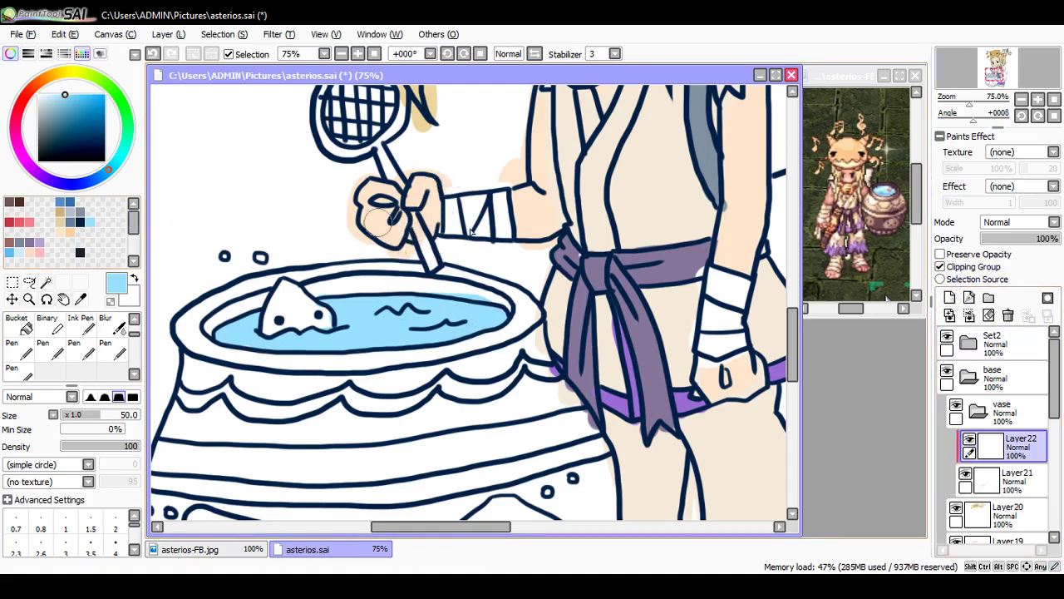
left_click(940, 266)
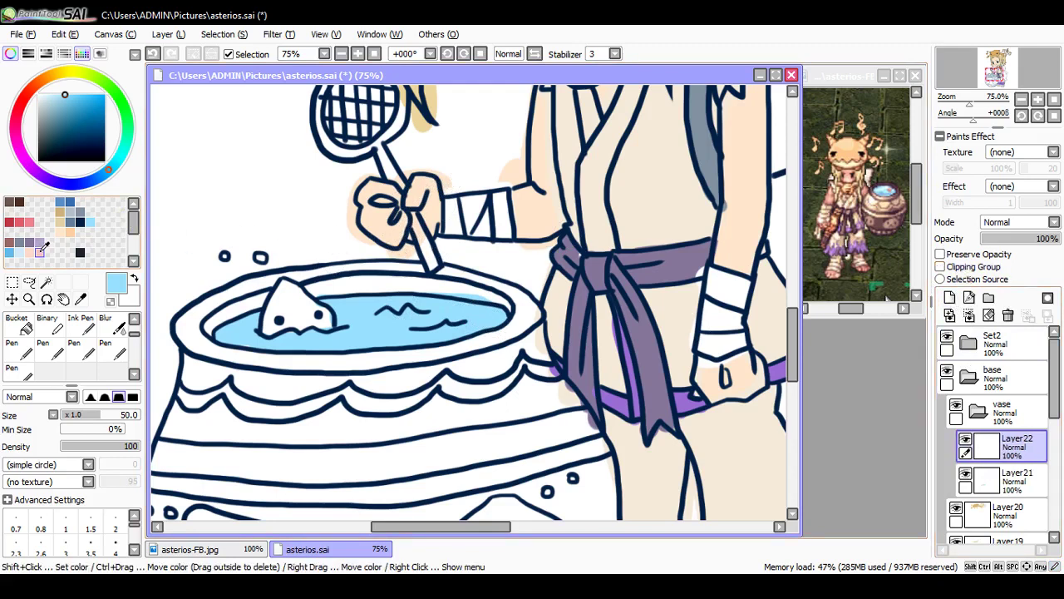
left_click(31, 221)
left_click(33, 220)
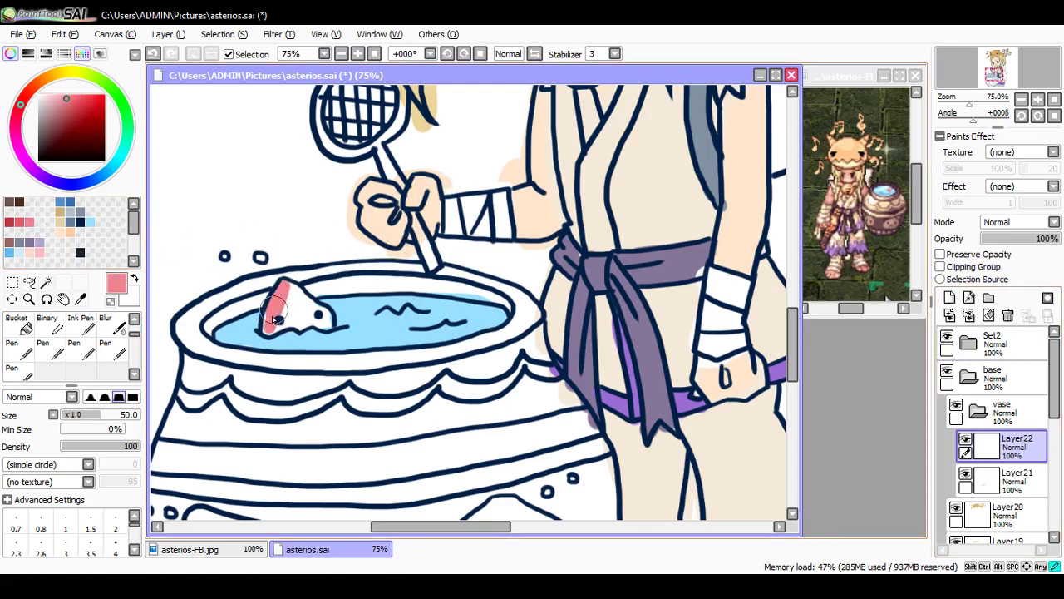
mouse_move(270, 315)
left_mouse_down()
mouse_move(308, 292)
mouse_move(300, 308)
mouse_move(289, 290)
mouse_move(314, 315)
left_mouse_up()
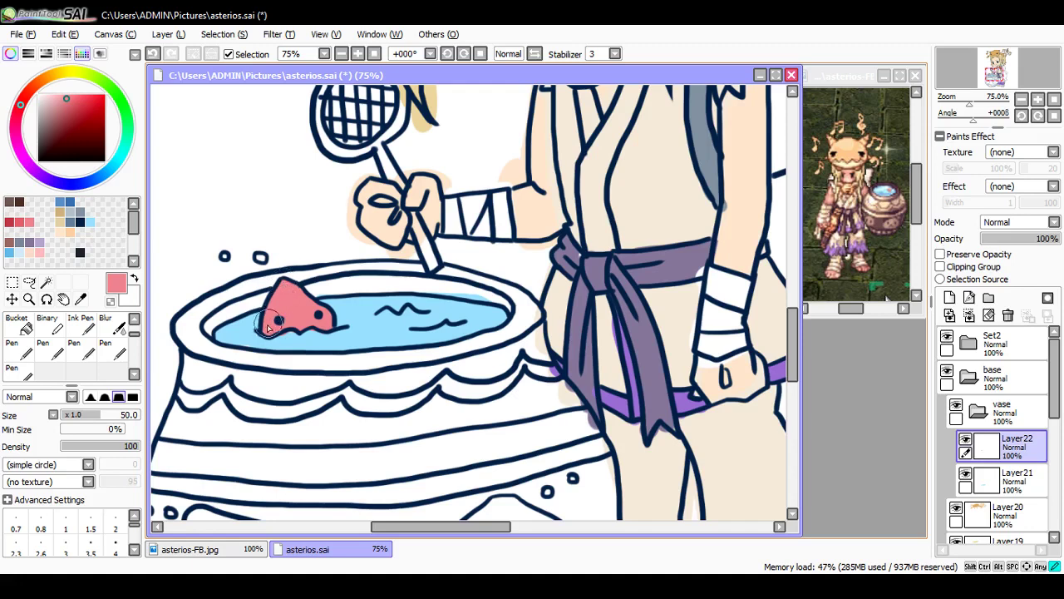
left_click_drag(269, 328, 271, 313)
left_click_drag(260, 254, 261, 258)
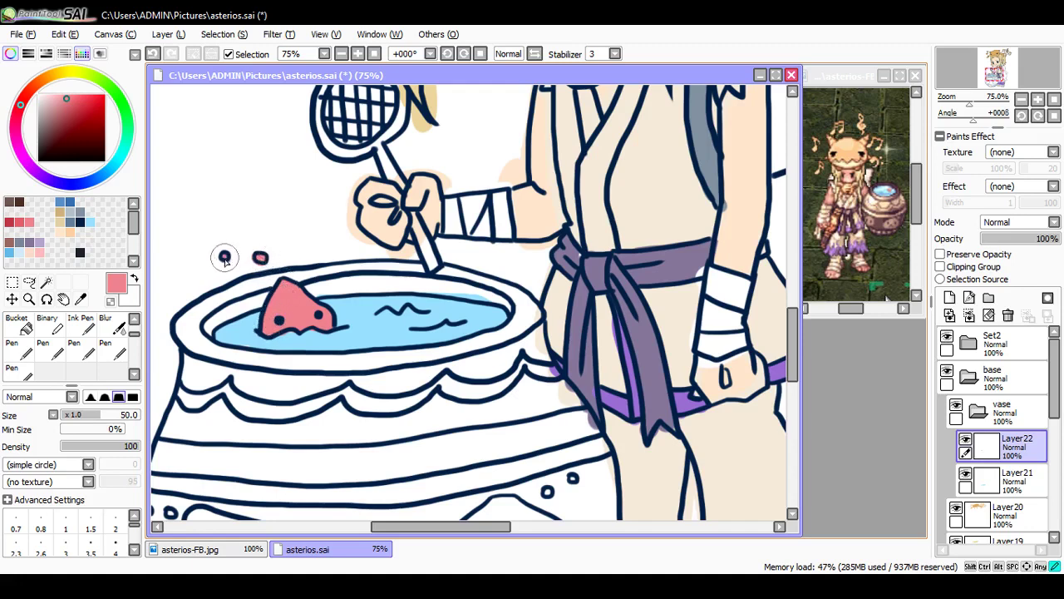
key("ctrl+s")
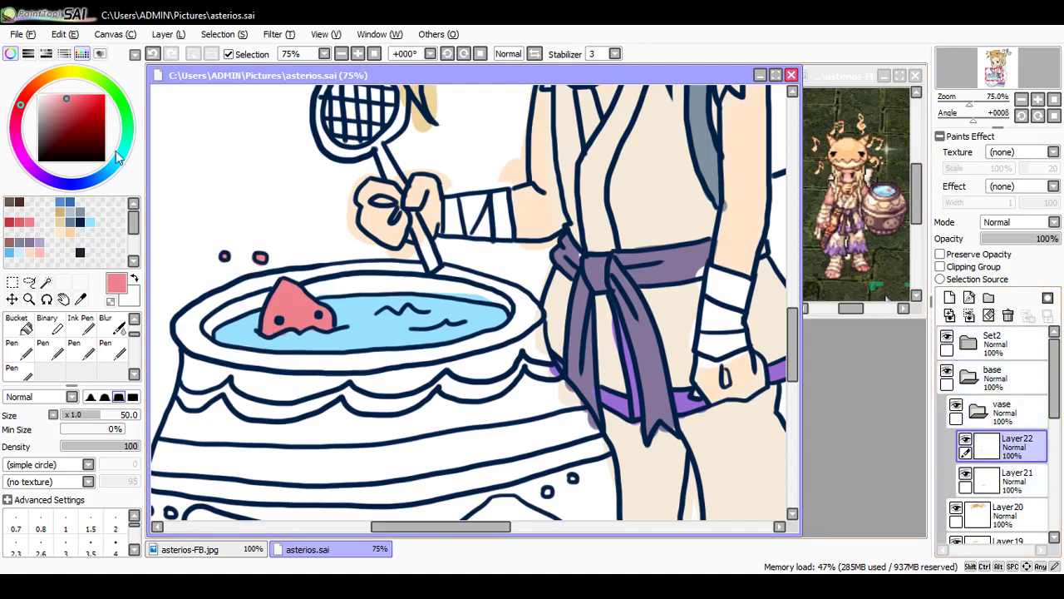
Step: Set the painting colour to the light peach swatch
left_click(77, 219)
left_click(71, 223)
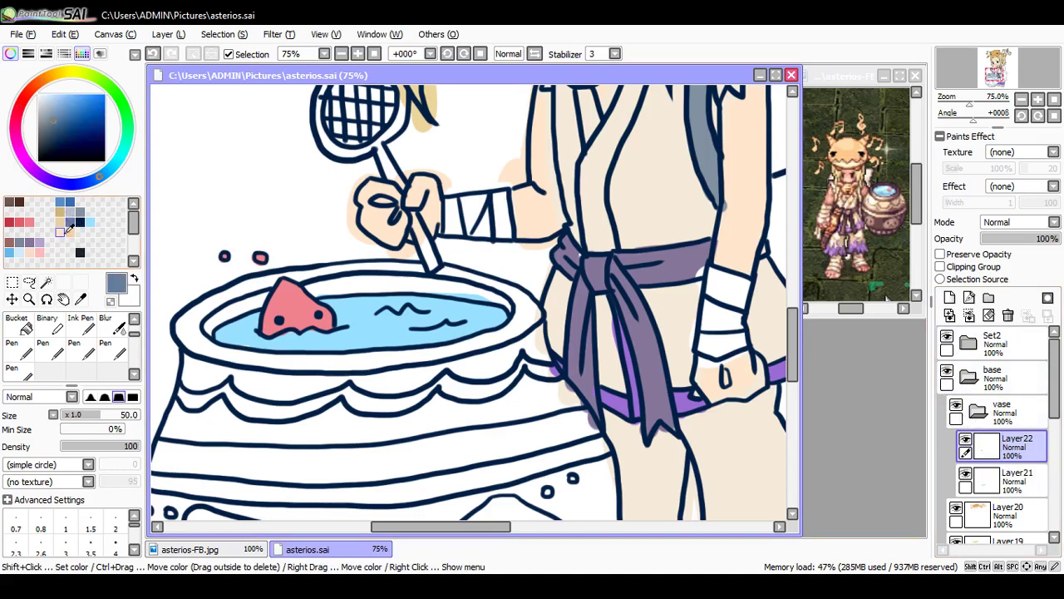
left_click(60, 212)
left_click(70, 233)
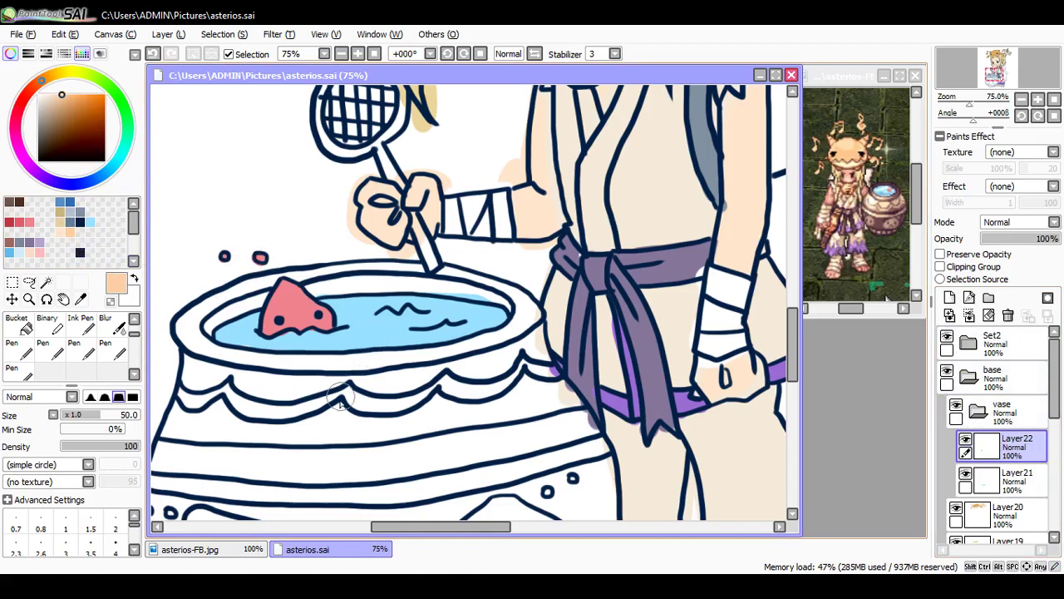
Step: Paint the vase's scalloped collar, the section below it and the narrow band under the wide stripe in peach on Layer22
mouse_move(189, 360)
left_mouse_down()
mouse_move(255, 375)
mouse_move(202, 368)
mouse_move(224, 386)
mouse_move(203, 385)
mouse_move(213, 398)
mouse_move(186, 406)
mouse_move(192, 370)
mouse_move(213, 393)
mouse_move(231, 388)
mouse_move(237, 413)
mouse_move(291, 416)
mouse_move(337, 396)
mouse_move(254, 404)
mouse_move(253, 380)
mouse_move(364, 384)
mouse_move(352, 406)
mouse_move(419, 402)
mouse_move(446, 375)
mouse_move(392, 400)
mouse_move(378, 394)
mouse_move(399, 380)
mouse_move(353, 383)
mouse_move(474, 361)
mouse_move(436, 380)
mouse_move(475, 395)
mouse_move(463, 393)
mouse_move(521, 368)
mouse_move(486, 366)
left_mouse_up()
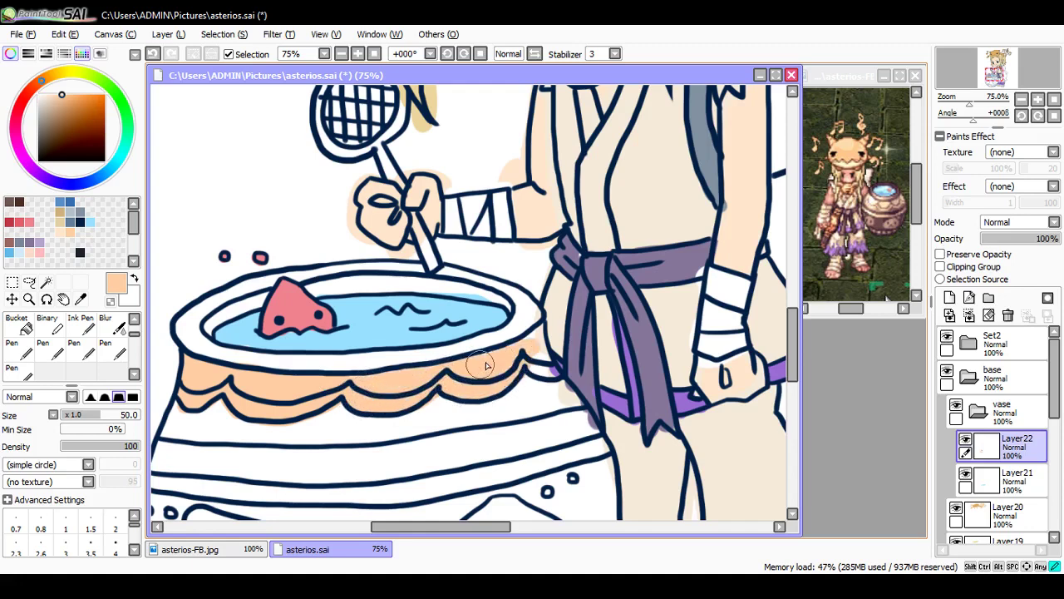
left_click_drag(539, 340, 554, 372)
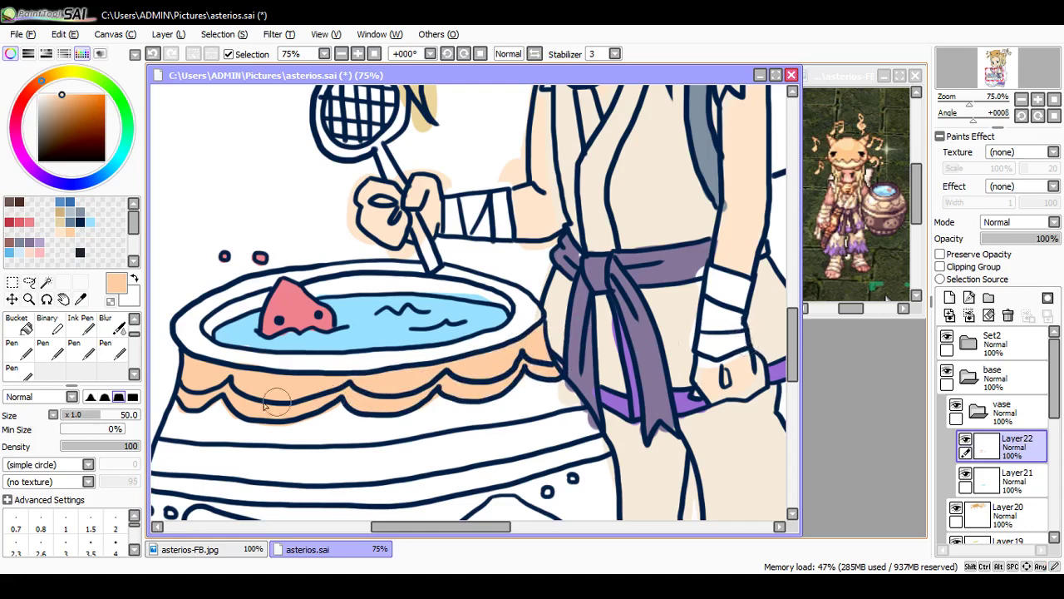
mouse_move(186, 408)
left_mouse_down()
mouse_move(213, 417)
mouse_move(168, 421)
mouse_move(166, 431)
mouse_move(359, 442)
mouse_move(575, 402)
mouse_move(519, 418)
mouse_move(576, 403)
mouse_move(557, 378)
mouse_move(562, 394)
mouse_move(498, 407)
mouse_move(337, 430)
mouse_move(213, 428)
left_mouse_up()
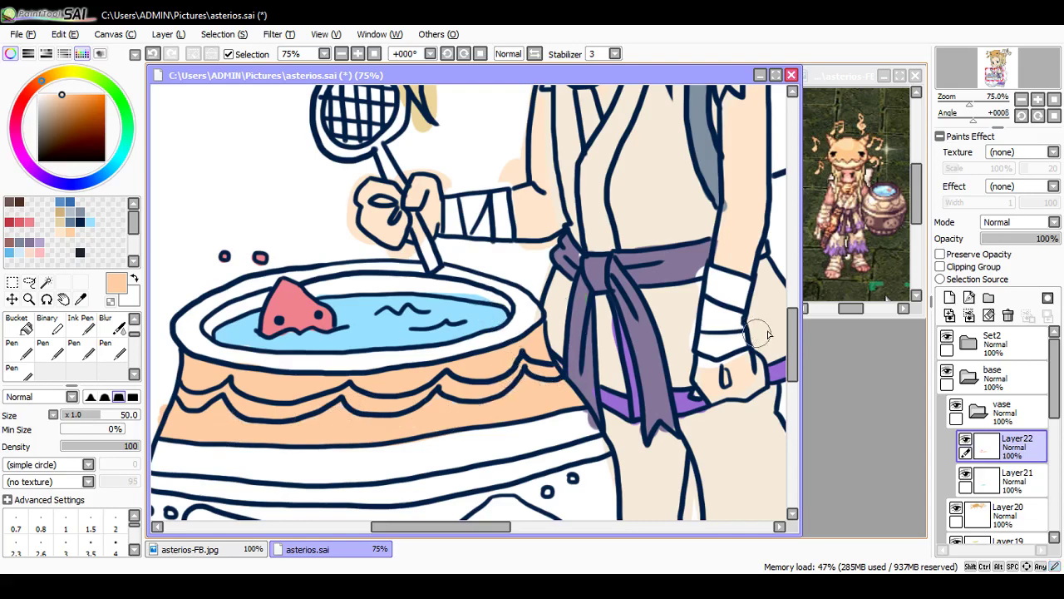
left_click_drag(793, 337, 793, 357)
left_click_drag(448, 527, 422, 527)
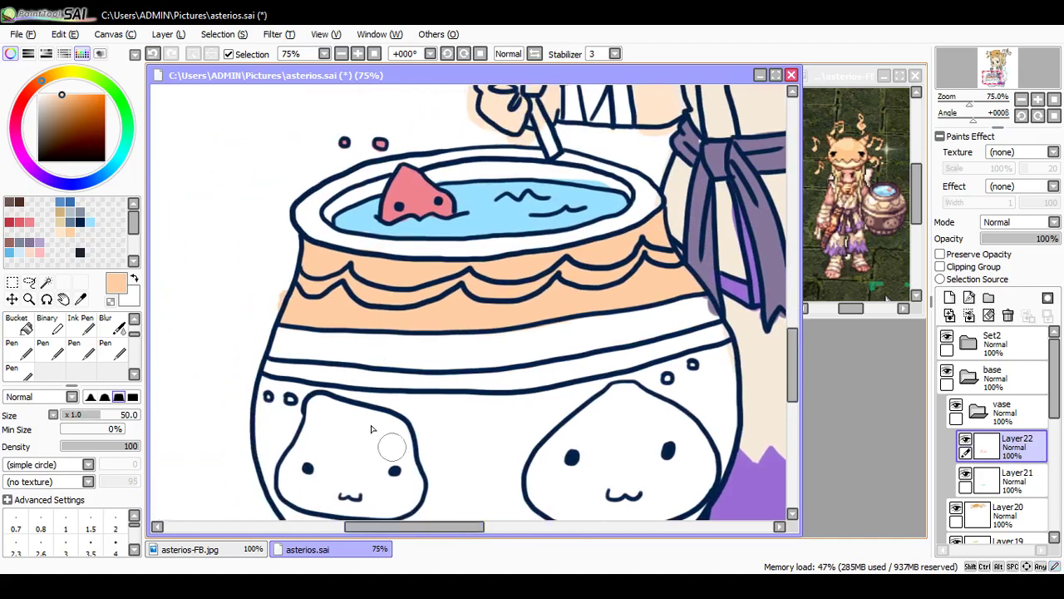
mouse_move(266, 366)
left_mouse_down()
mouse_move(397, 386)
mouse_move(345, 379)
mouse_move(525, 370)
mouse_move(509, 391)
mouse_move(601, 368)
mouse_move(582, 369)
mouse_move(605, 354)
mouse_move(612, 365)
mouse_move(692, 344)
left_mouse_up()
Step: Fill both face shapes and the small dots on the vase with peach and save the drawing
left_click_drag(790, 367, 793, 382)
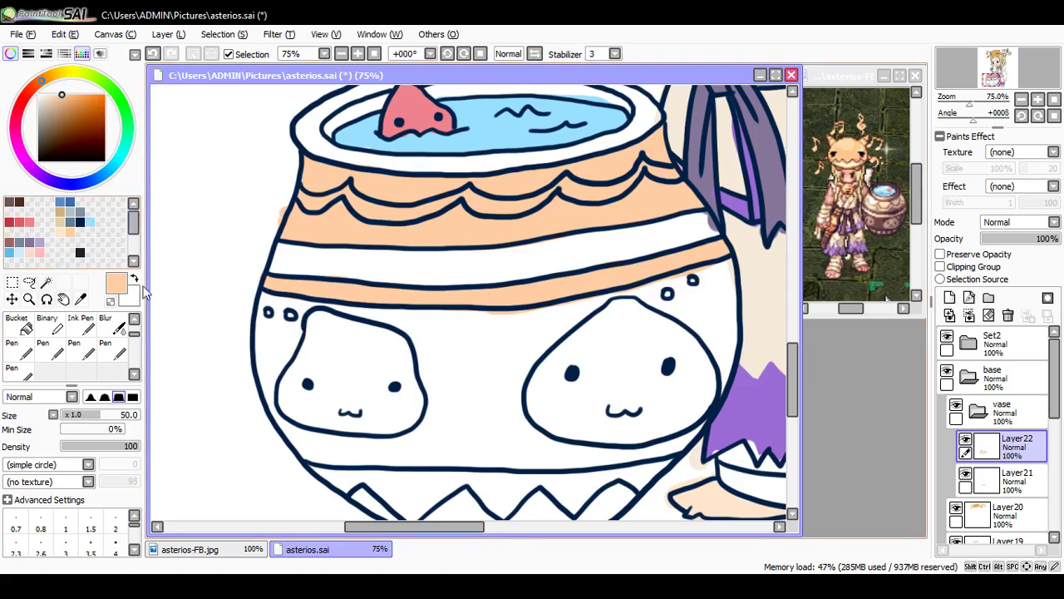
left_click(269, 312)
mouse_move(324, 322)
left_mouse_down()
mouse_move(301, 397)
mouse_move(297, 360)
mouse_move(287, 369)
mouse_move(291, 394)
mouse_move(316, 375)
mouse_move(314, 407)
mouse_move(300, 418)
mouse_move(327, 411)
mouse_move(335, 323)
mouse_move(397, 338)
mouse_move(410, 361)
mouse_move(416, 408)
mouse_move(405, 425)
mouse_move(341, 425)
mouse_move(406, 395)
mouse_move(399, 370)
mouse_move(389, 411)
mouse_move(348, 422)
left_mouse_up()
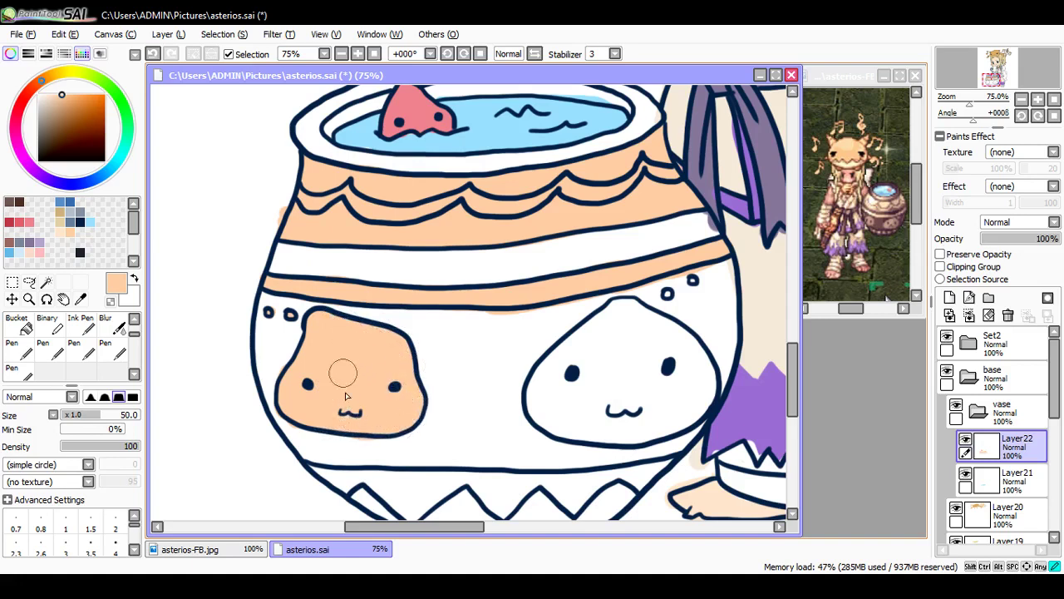
mouse_move(611, 307)
left_mouse_down()
mouse_move(553, 357)
mouse_move(531, 395)
mouse_move(552, 426)
mouse_move(612, 438)
mouse_move(692, 414)
mouse_move(711, 376)
mouse_move(697, 346)
mouse_move(612, 301)
left_mouse_up()
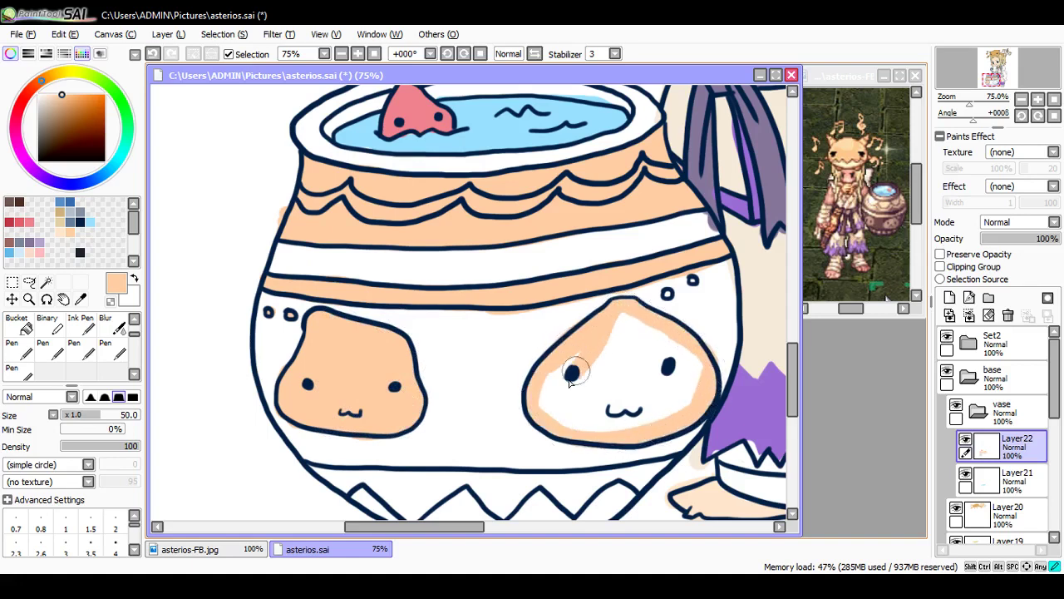
mouse_move(570, 381)
left_mouse_down()
mouse_move(614, 331)
mouse_move(580, 360)
mouse_move(553, 421)
mouse_move(604, 342)
mouse_move(623, 342)
mouse_move(569, 412)
mouse_move(582, 389)
mouse_move(665, 337)
mouse_move(669, 364)
mouse_move(636, 424)
mouse_move(682, 412)
left_mouse_up()
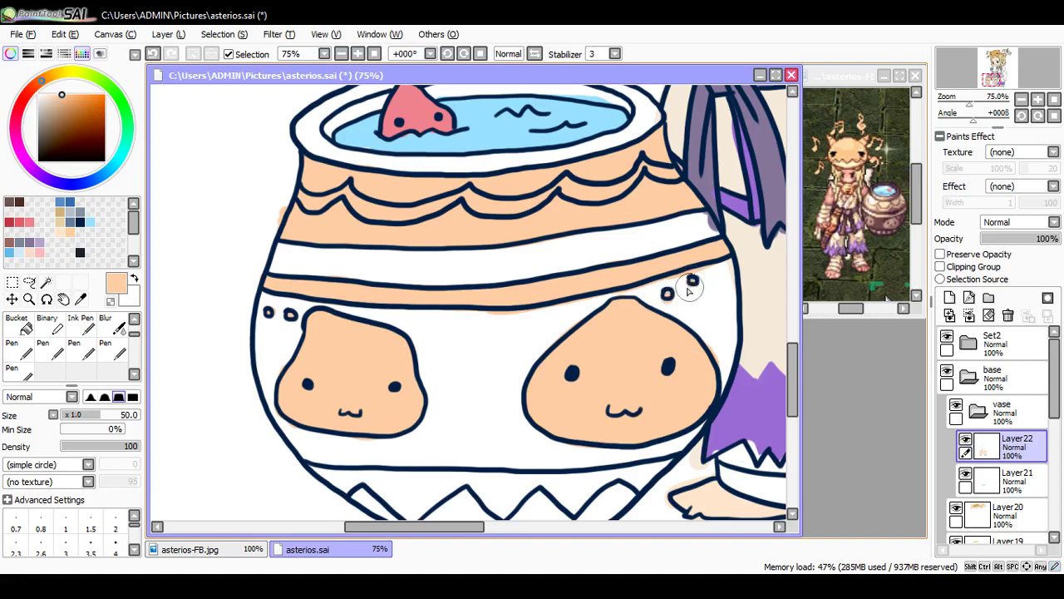
key("ctrl+s")
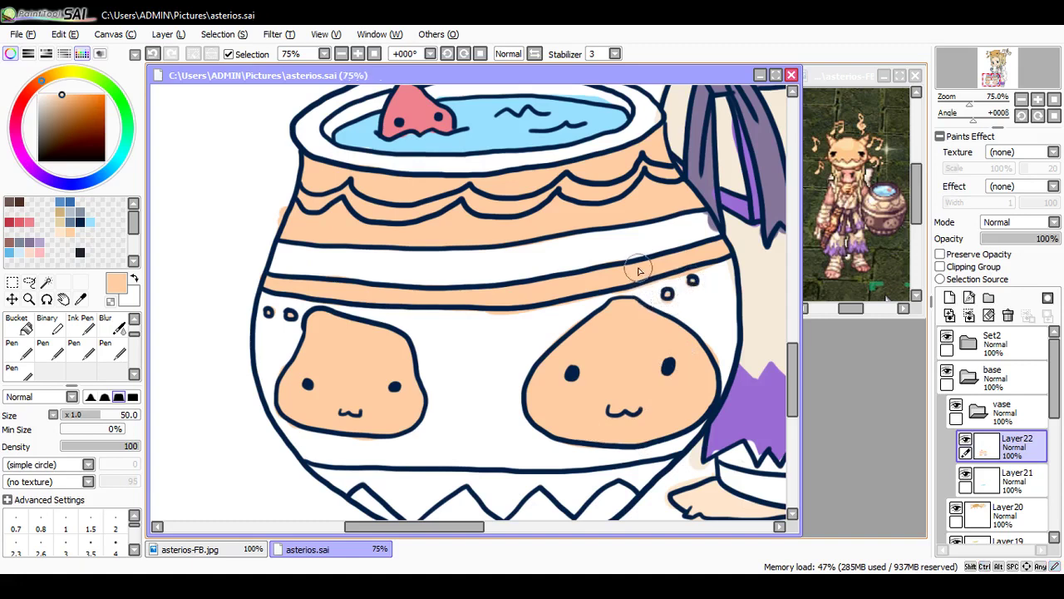
Step: Fill the zigzag triangles near the vase's base with peach and save the drawing
scroll(778, 363, "down", 2)
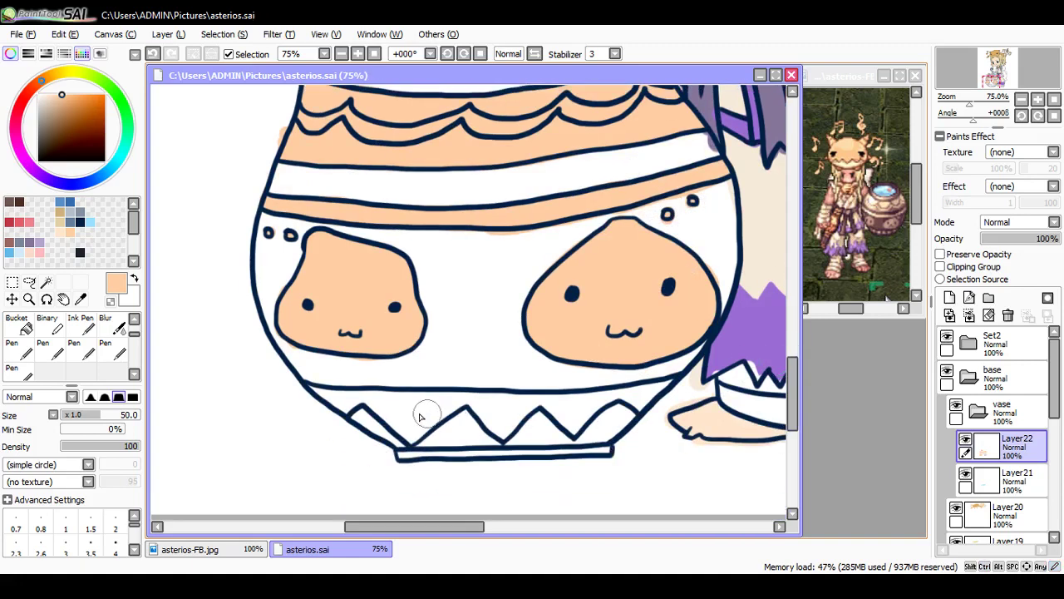
mouse_move(357, 420)
left_mouse_down()
mouse_move(399, 446)
mouse_move(435, 422)
mouse_move(424, 441)
mouse_move(433, 453)
mouse_move(445, 436)
mouse_move(423, 447)
mouse_move(455, 422)
mouse_move(507, 444)
mouse_move(545, 413)
mouse_move(521, 441)
mouse_move(549, 430)
mouse_move(567, 446)
mouse_move(599, 441)
mouse_move(579, 443)
mouse_move(608, 413)
mouse_move(627, 413)
mouse_move(599, 444)
left_mouse_up()
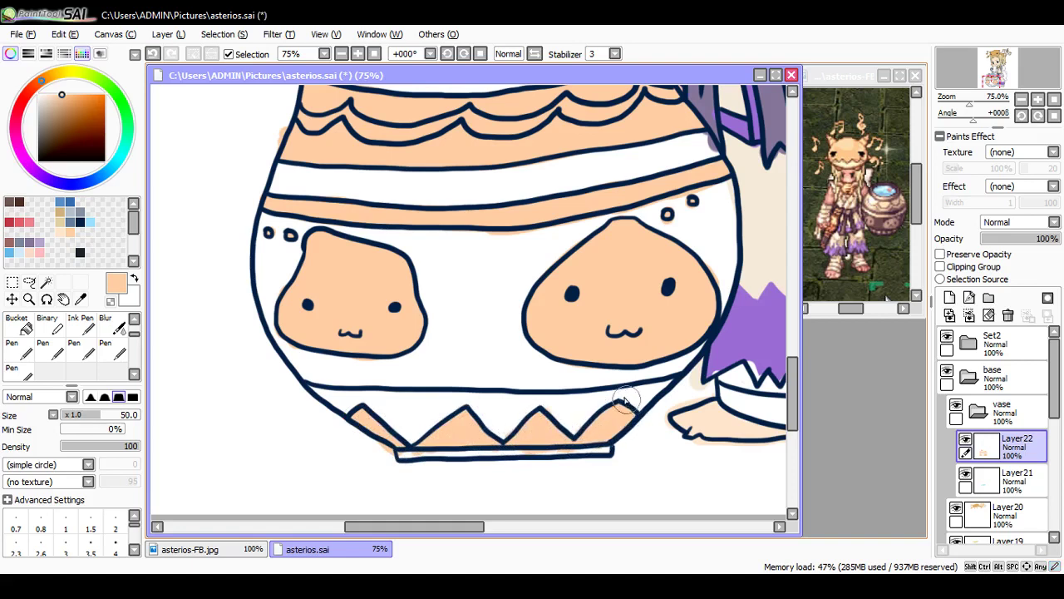
key("ctrl+s")
key("ctrl+s")
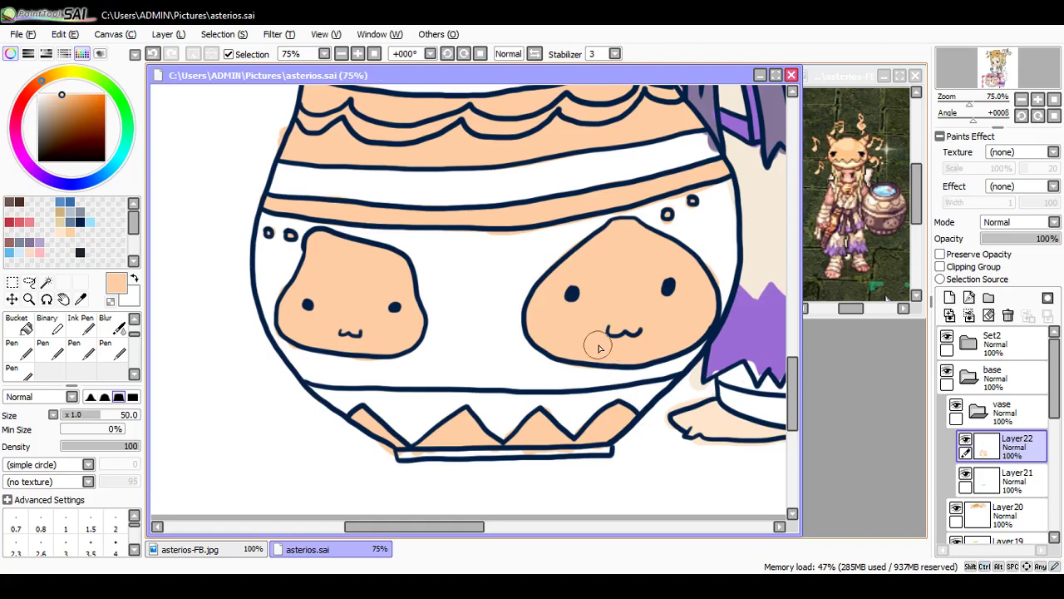
Step: Move Layer21 above Layer22 and paint the vase's wide upper band reddish brown
left_click(1002, 478)
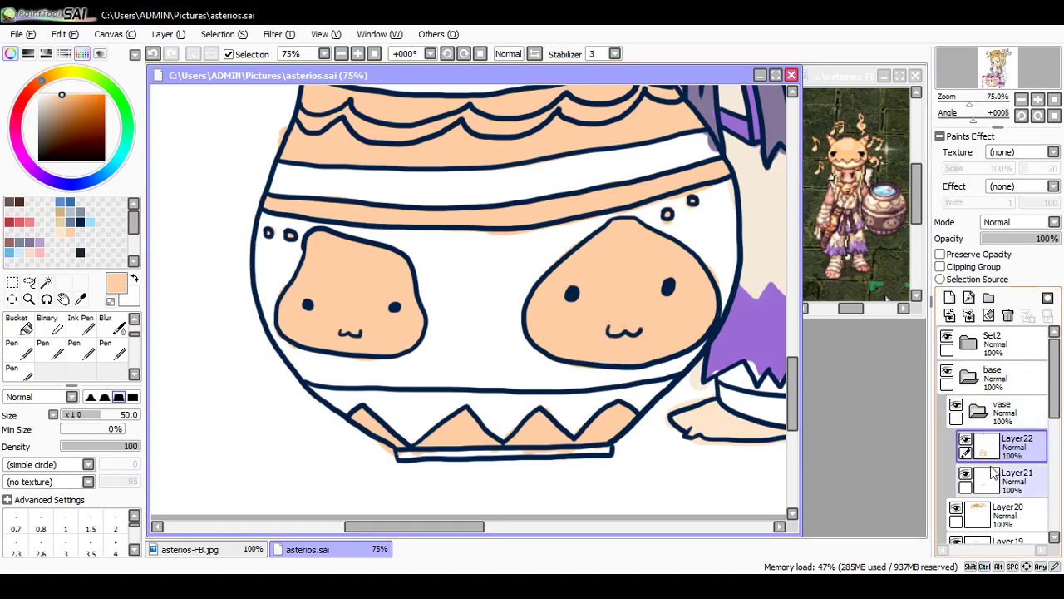
left_click_drag(1007, 481, 1010, 439)
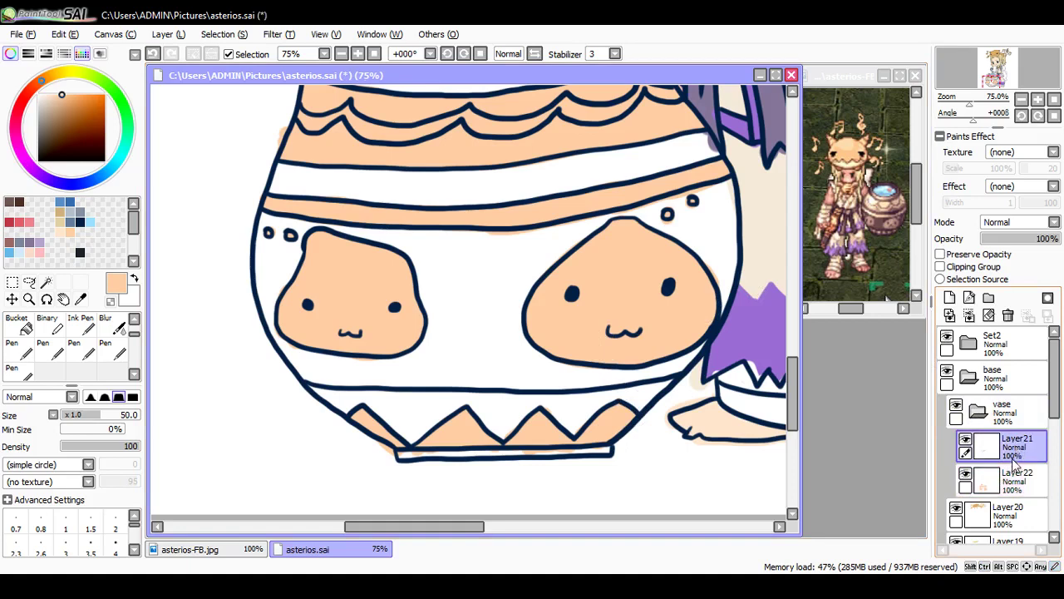
left_click(19, 236)
mouse_move(268, 164)
left_mouse_down()
mouse_move(360, 191)
mouse_move(291, 200)
mouse_move(499, 208)
mouse_move(640, 171)
mouse_move(446, 196)
mouse_move(603, 161)
mouse_move(478, 183)
left_mouse_up()
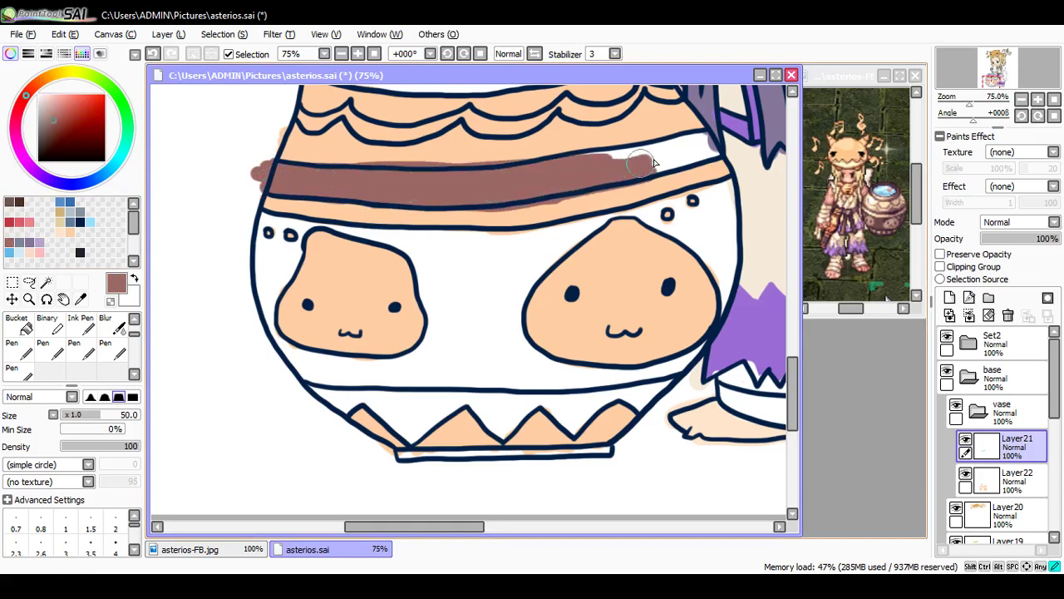
mouse_move(654, 163)
left_mouse_down()
mouse_move(570, 172)
mouse_move(568, 162)
mouse_move(689, 140)
mouse_move(664, 146)
mouse_move(711, 143)
mouse_move(715, 154)
mouse_move(619, 173)
left_mouse_up()
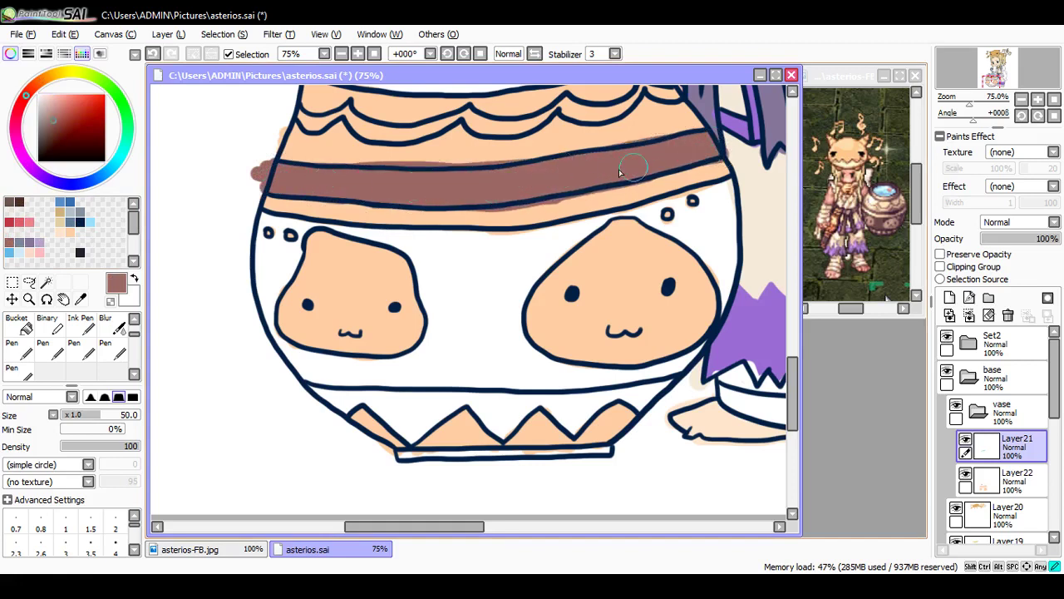
Step: Move Layer21 below Layer22, hide Layer22, and paint the vase body around the smaller face reddish brown
mouse_move(480, 254)
left_mouse_down()
mouse_move(266, 222)
mouse_move(255, 271)
mouse_move(256, 234)
mouse_move(281, 226)
mouse_move(294, 237)
mouse_move(298, 282)
left_mouse_up()
left_click_drag(1008, 449, 1009, 487)
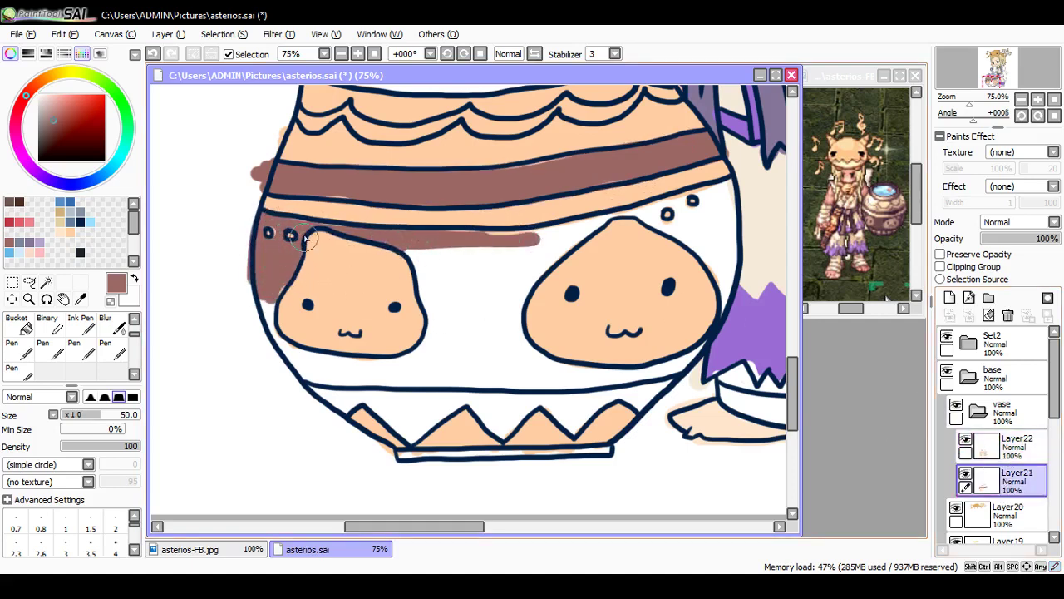
mouse_move(293, 268)
left_mouse_down()
mouse_move(270, 320)
mouse_move(310, 378)
mouse_move(456, 354)
left_mouse_up()
left_click(965, 438)
mouse_move(304, 359)
left_mouse_down()
mouse_move(416, 369)
mouse_move(317, 376)
mouse_move(384, 385)
mouse_move(366, 400)
mouse_move(323, 399)
mouse_move(386, 396)
mouse_move(367, 398)
mouse_move(412, 441)
mouse_move(405, 432)
mouse_move(471, 401)
mouse_move(375, 402)
mouse_move(428, 327)
mouse_move(402, 237)
mouse_move(434, 338)
mouse_move(434, 246)
mouse_move(421, 389)
left_mouse_up()
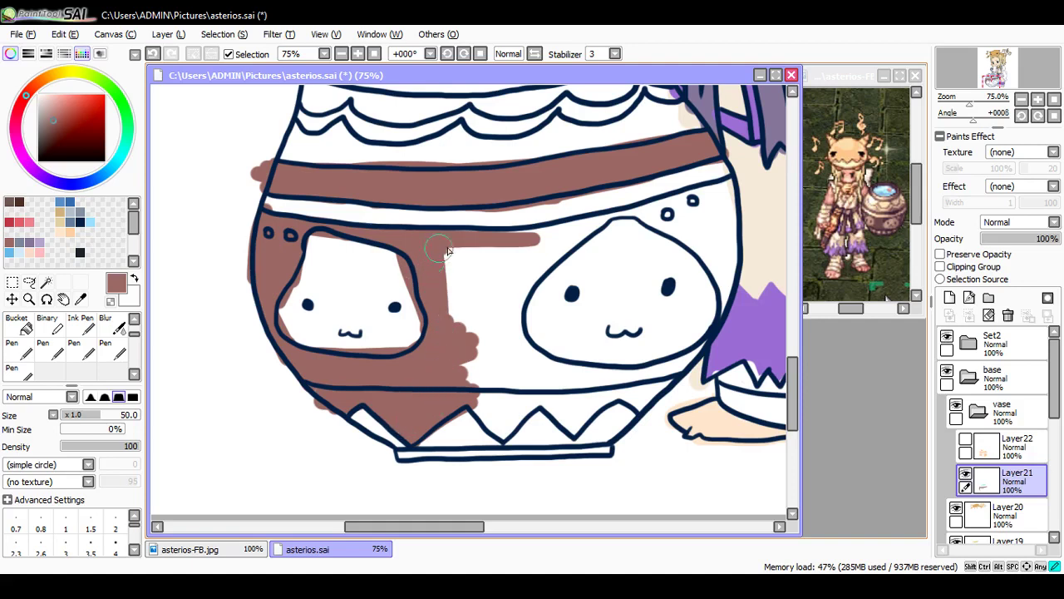
Step: Fill the rest of the vase body around the larger face, the area above the zigzag and the foot with reddish brown
mouse_move(447, 251)
left_mouse_down()
mouse_move(549, 237)
mouse_move(456, 239)
mouse_move(604, 226)
mouse_move(585, 231)
mouse_move(503, 325)
mouse_move(549, 269)
mouse_move(544, 257)
mouse_move(430, 310)
mouse_move(453, 258)
left_mouse_up()
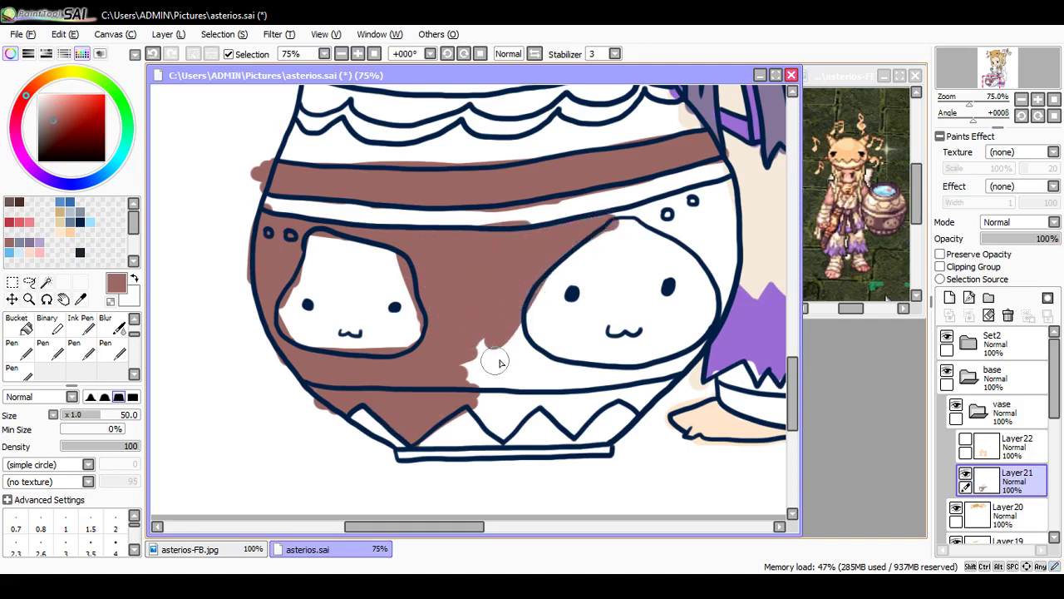
mouse_move(499, 363)
left_mouse_down()
mouse_move(465, 351)
mouse_move(508, 355)
mouse_move(508, 378)
mouse_move(475, 385)
mouse_move(627, 375)
mouse_move(616, 383)
mouse_move(700, 349)
mouse_move(634, 370)
mouse_move(508, 353)
mouse_move(561, 364)
mouse_move(505, 338)
left_mouse_up()
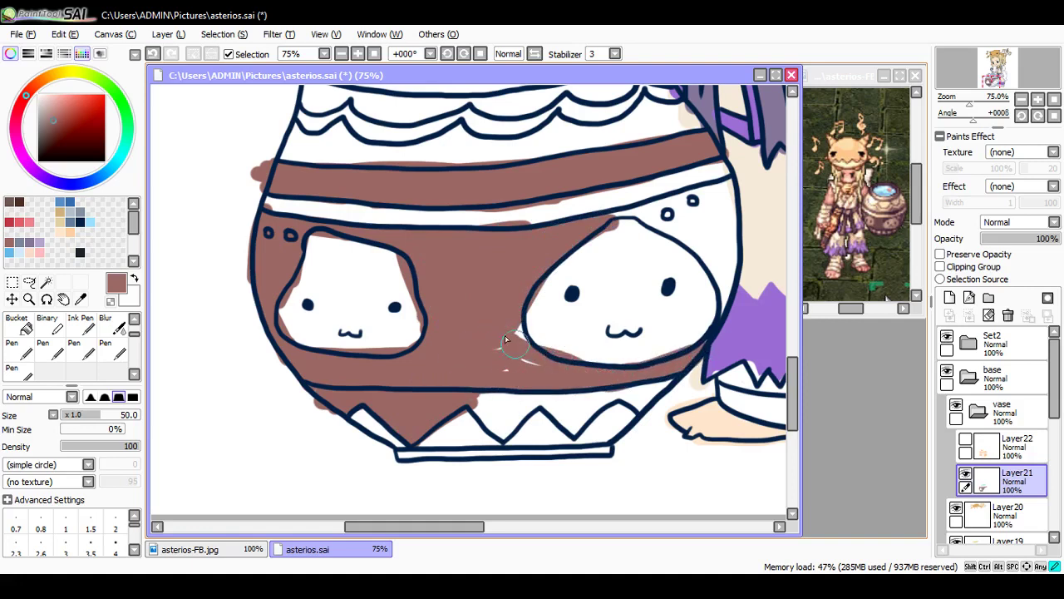
mouse_move(523, 382)
left_mouse_down()
mouse_move(482, 401)
mouse_move(502, 433)
mouse_move(529, 396)
mouse_move(494, 402)
mouse_move(503, 438)
mouse_move(563, 402)
mouse_move(539, 407)
mouse_move(573, 432)
mouse_move(622, 392)
mouse_move(571, 413)
mouse_move(569, 402)
mouse_move(643, 405)
mouse_move(677, 379)
left_mouse_up()
left_click_drag(408, 456, 614, 451)
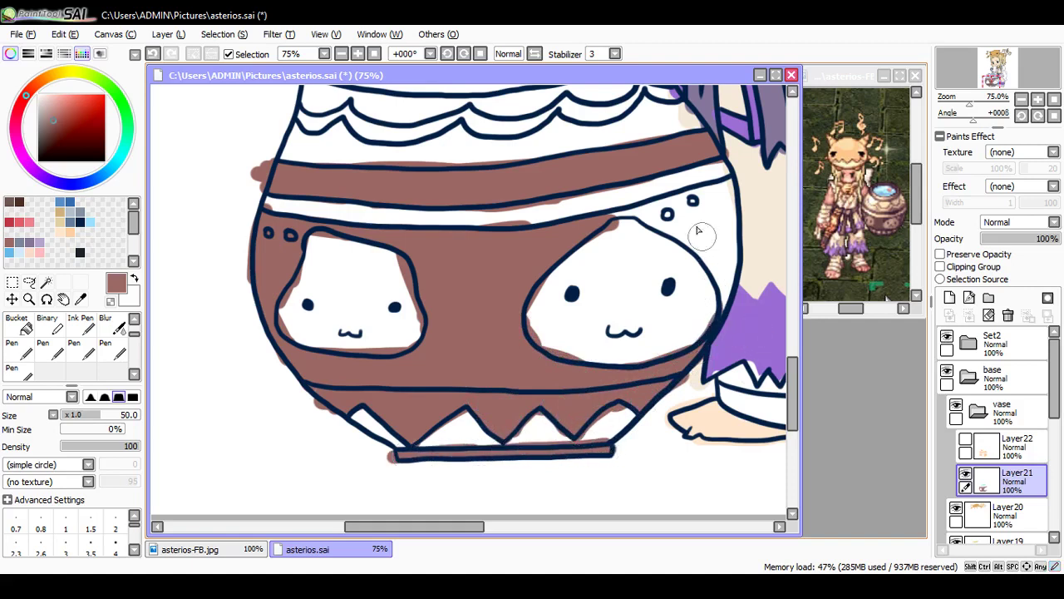
mouse_move(704, 188)
left_mouse_down()
mouse_move(699, 262)
mouse_move(715, 241)
mouse_move(719, 185)
mouse_move(725, 228)
mouse_move(730, 185)
mouse_move(723, 298)
left_mouse_up()
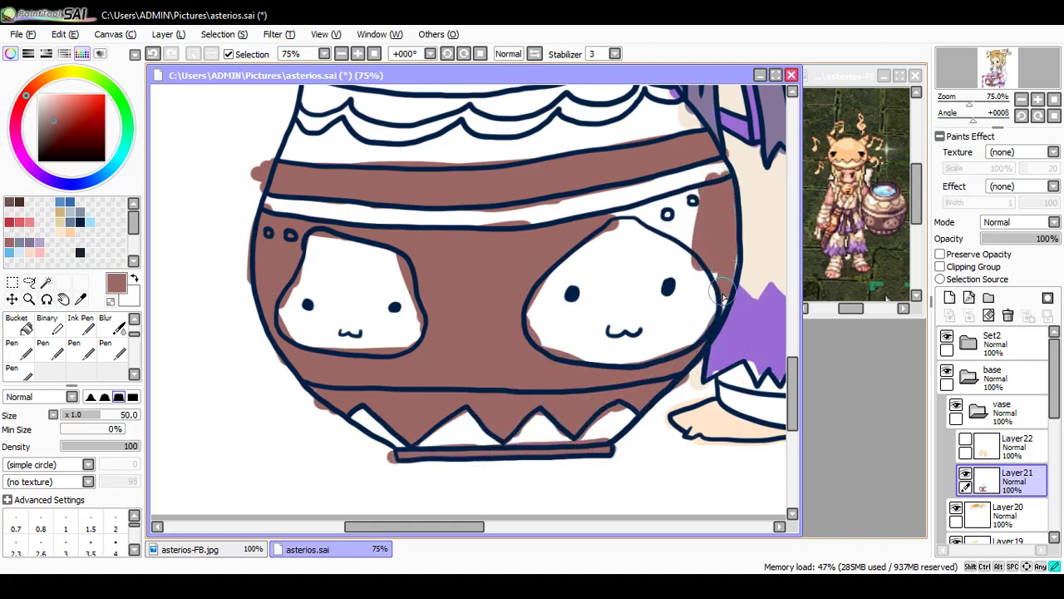
mouse_move(704, 193)
left_mouse_down()
mouse_move(696, 219)
mouse_move(691, 207)
mouse_move(680, 223)
mouse_move(669, 201)
mouse_move(635, 214)
left_mouse_up()
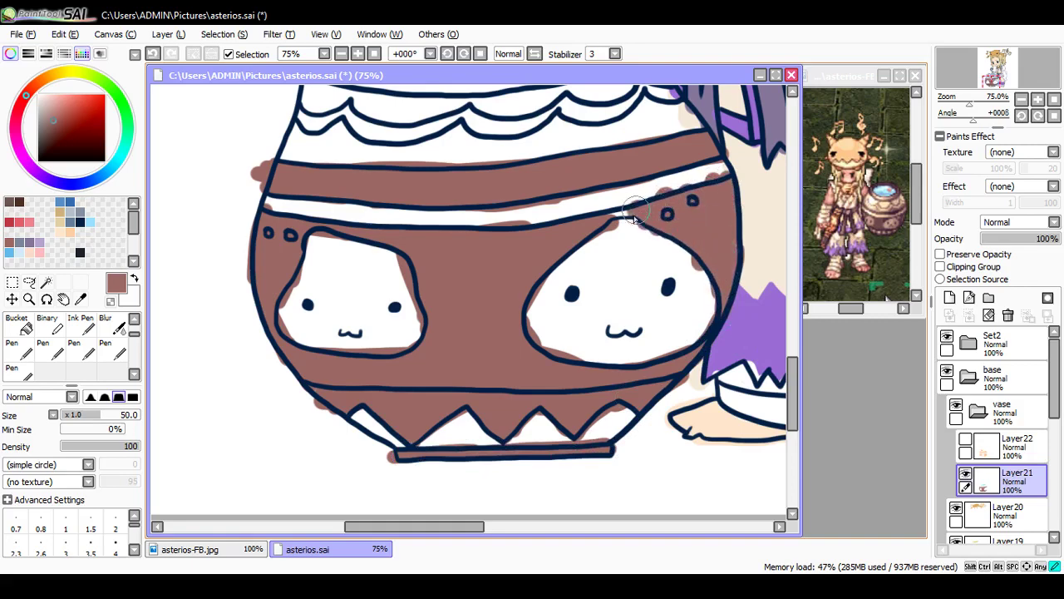
Step: Paint the vase's rim and inner wall reddish brown on a new layer above Layer21, show Layer22 again and save
left_click(793, 338)
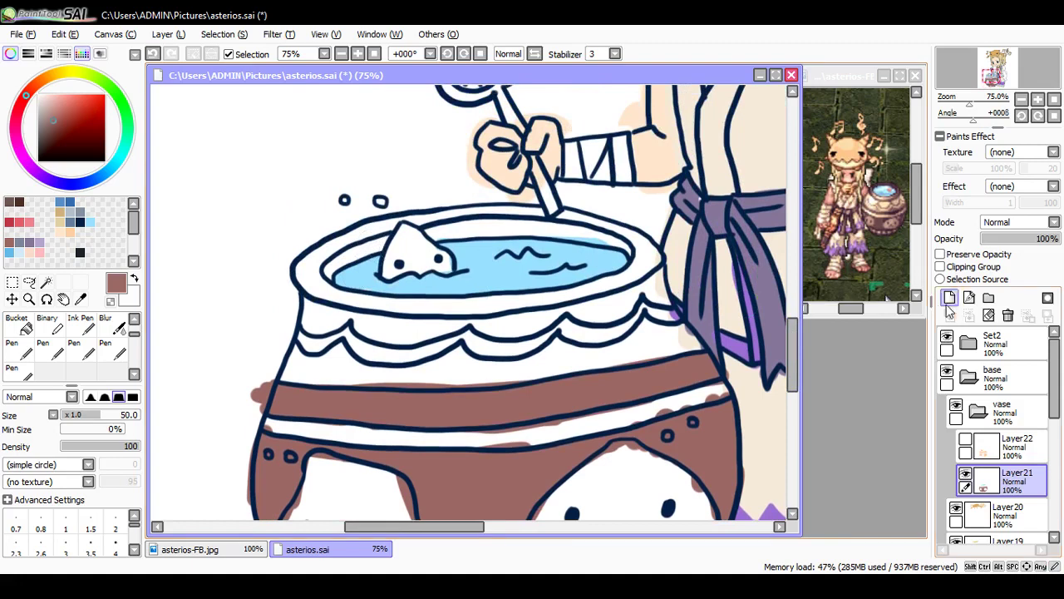
left_click(950, 300)
mouse_move(375, 252)
left_mouse_down()
mouse_move(345, 258)
mouse_move(387, 239)
mouse_move(321, 277)
mouse_move(307, 270)
mouse_move(329, 296)
mouse_move(374, 306)
mouse_move(509, 309)
mouse_move(643, 281)
mouse_move(655, 255)
mouse_move(449, 210)
mouse_move(364, 231)
mouse_move(472, 221)
mouse_move(568, 239)
left_mouse_up()
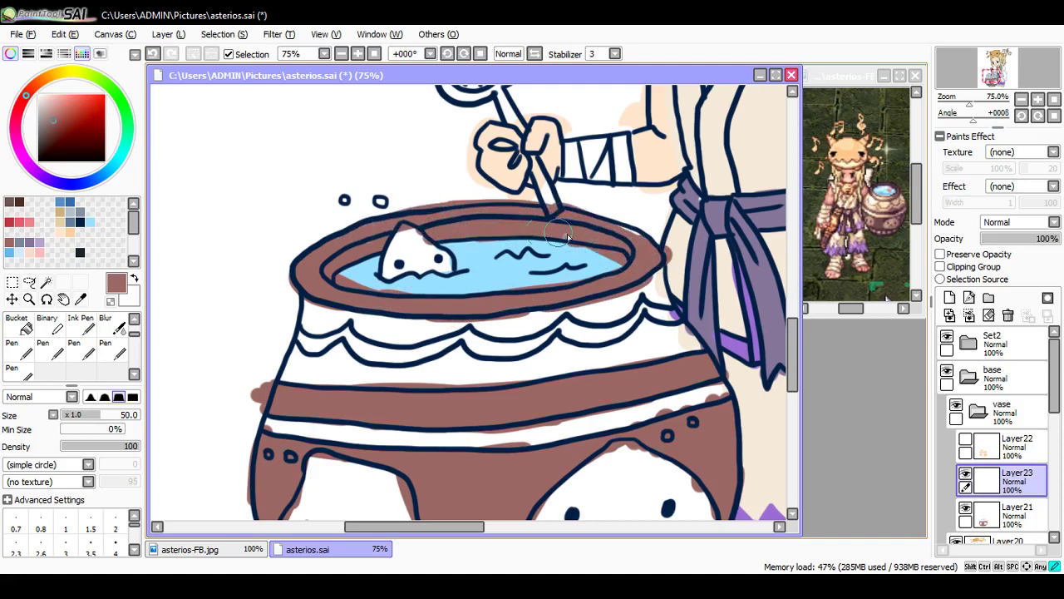
left_click(965, 439)
key("ctrl+s")
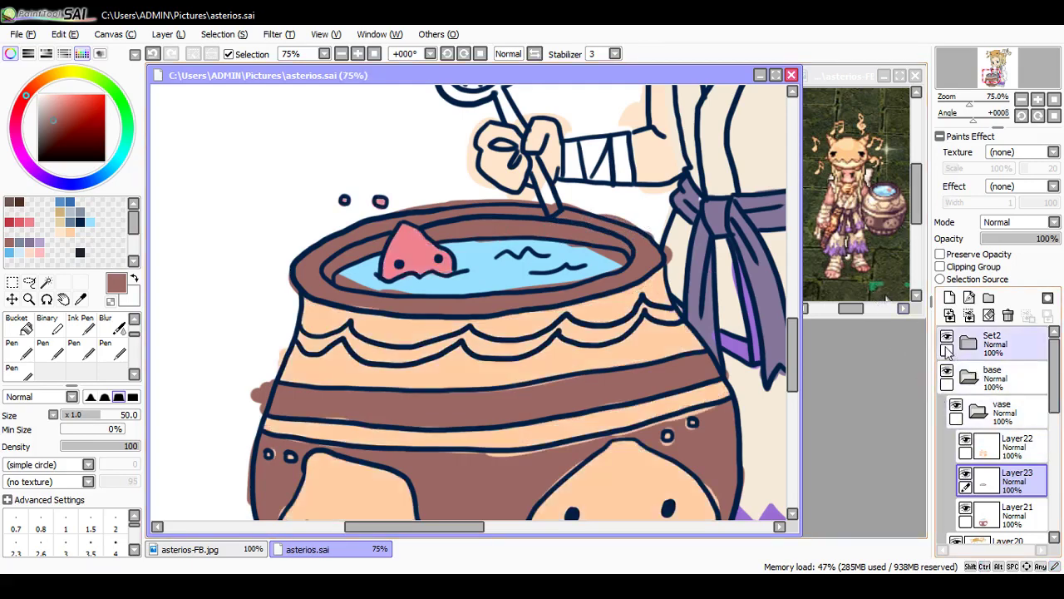
Step: Show the background Layer12, fill it with light purple using the Bucket and save the drawing
key("ctrl+0")
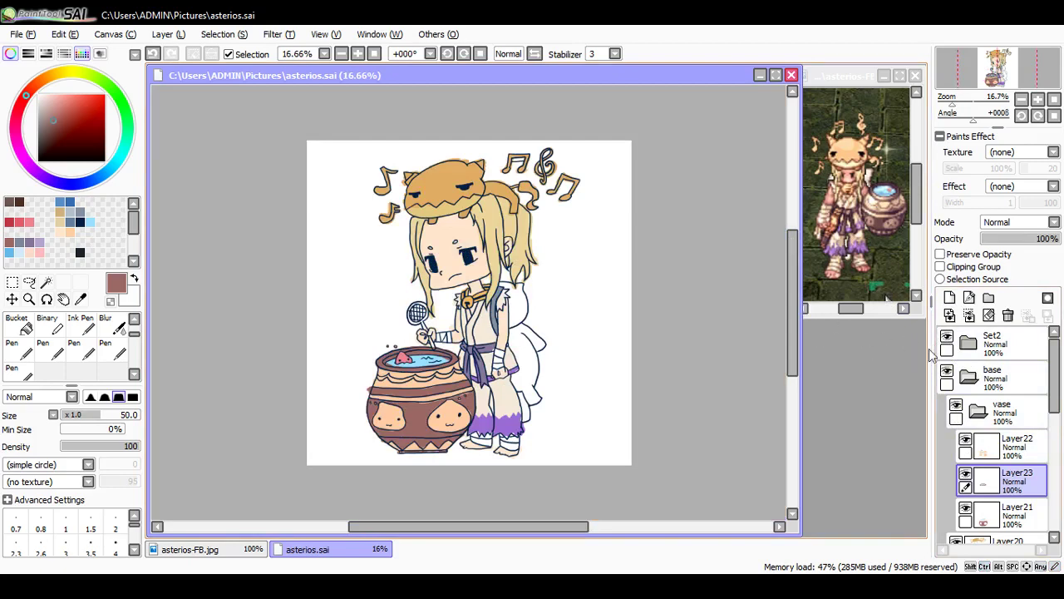
scroll(990, 416, "down", 5)
left_click(946, 521)
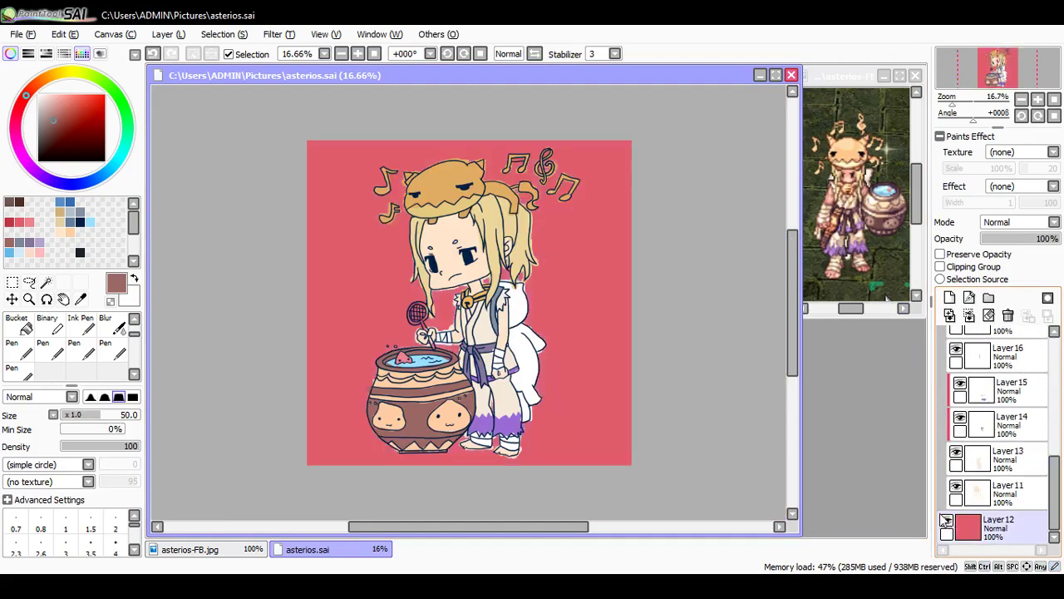
left_click(1002, 528)
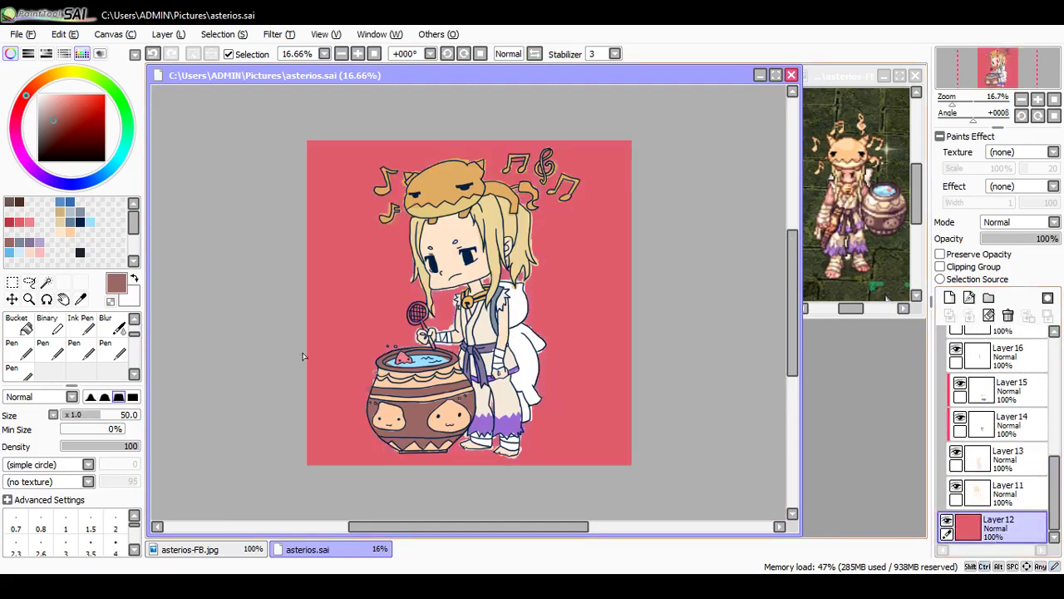
left_click(40, 242)
key("g")
left_click(370, 308)
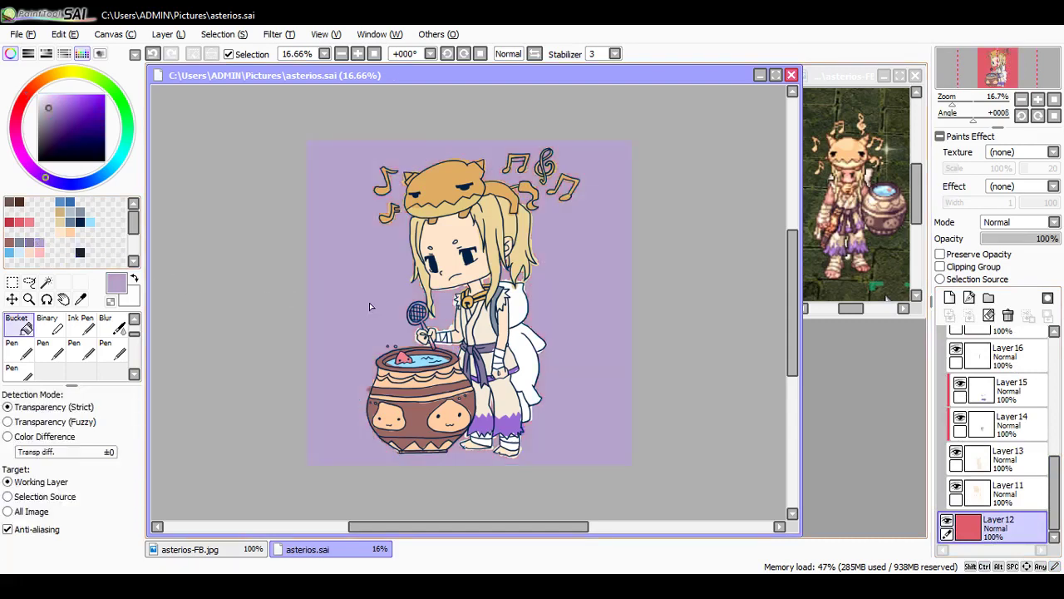
key("ctrl+s")
Step: Select the empty area outside the character and vase outlines with the Magic Wand on the Set2 folder
scroll(565, 374, "up", 2)
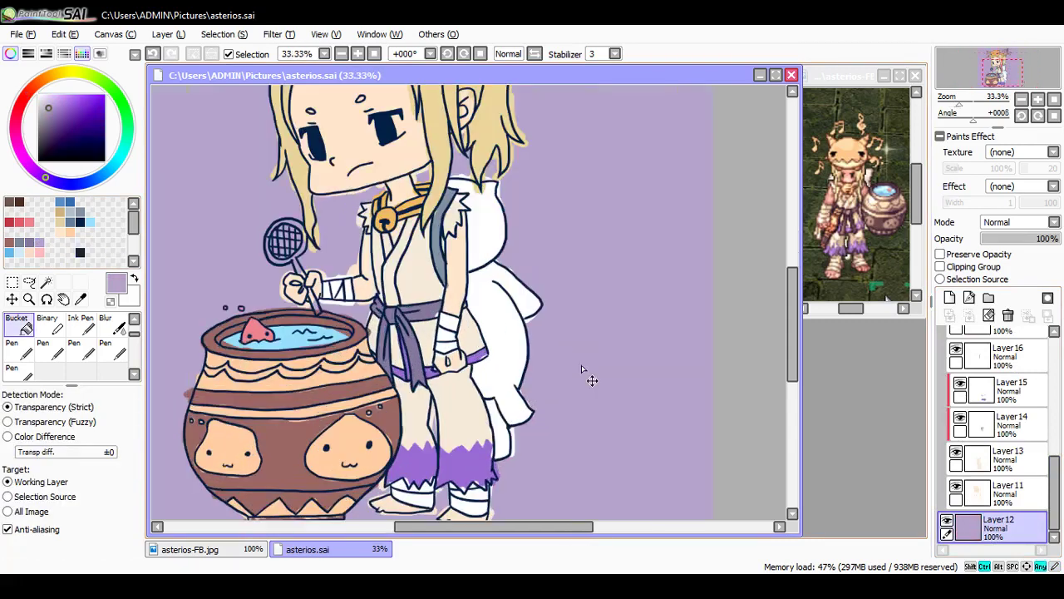
scroll(496, 474, "up", 1)
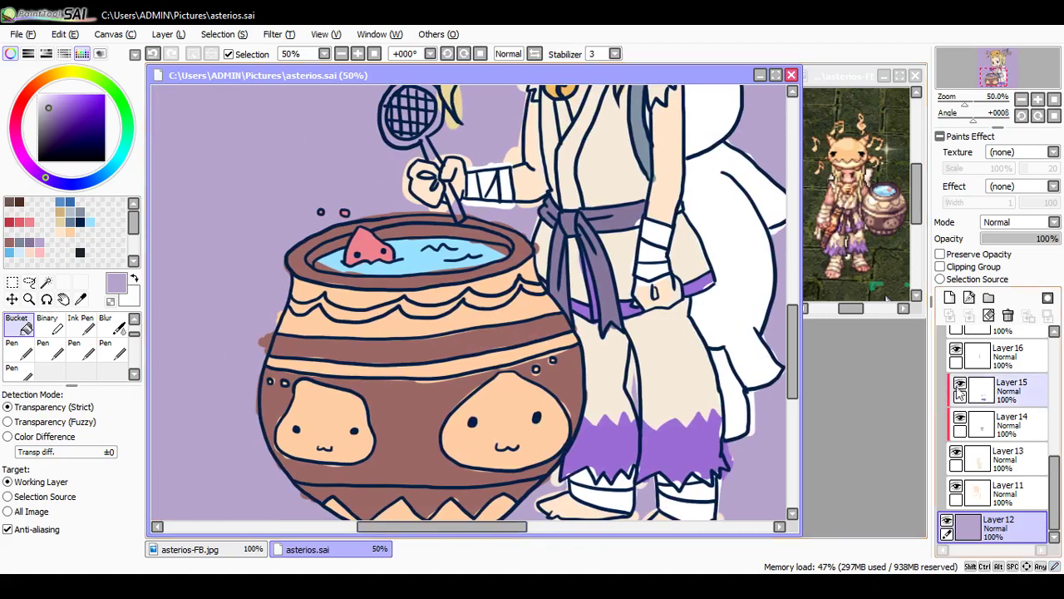
left_click_drag(1054, 467, 1059, 356)
left_click(992, 374)
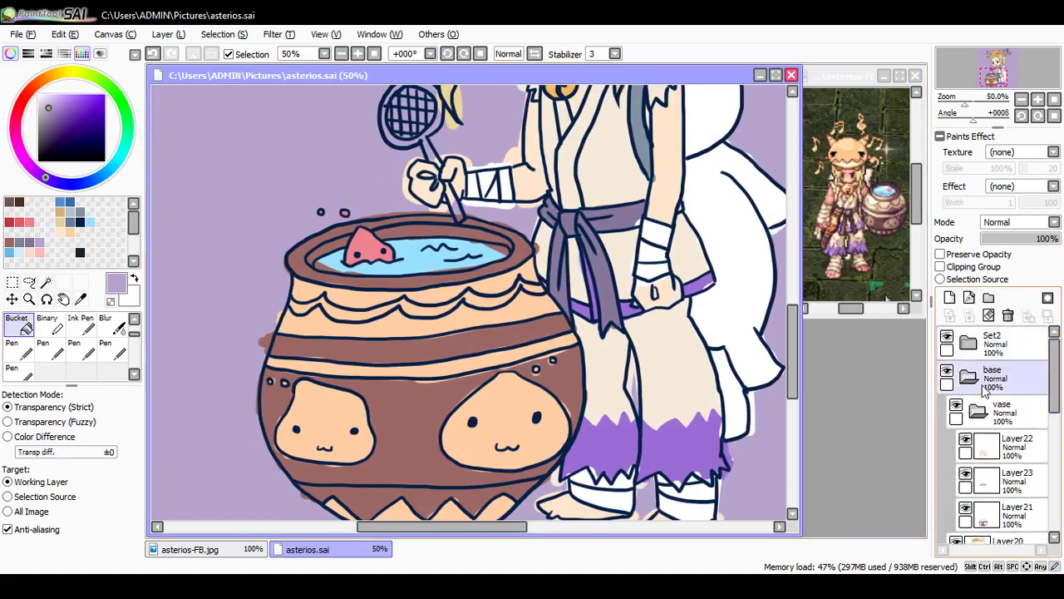
left_click(1002, 412)
left_click(992, 343)
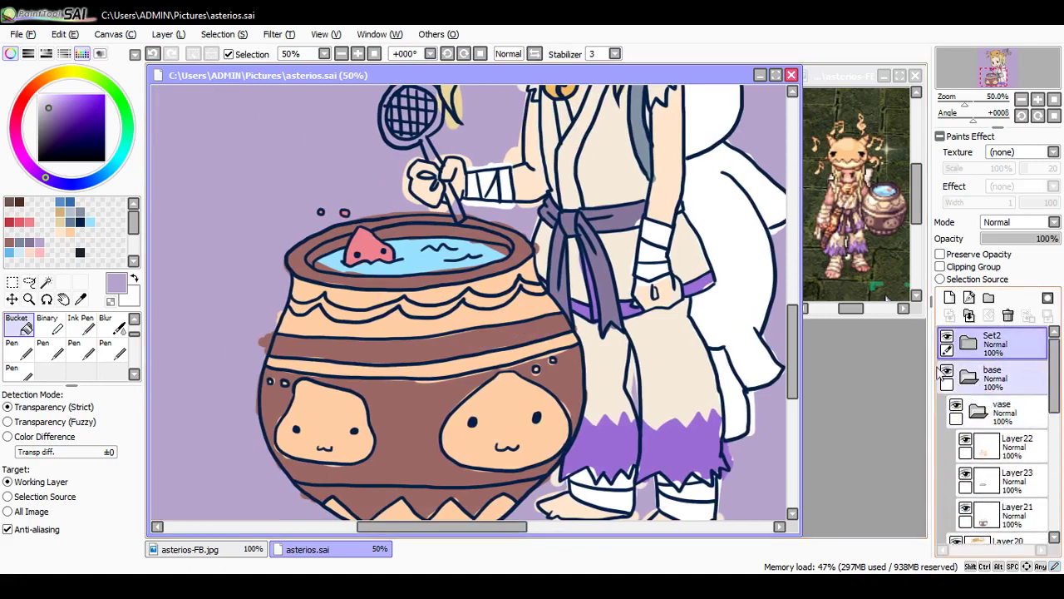
left_click(45, 283)
left_click(247, 336)
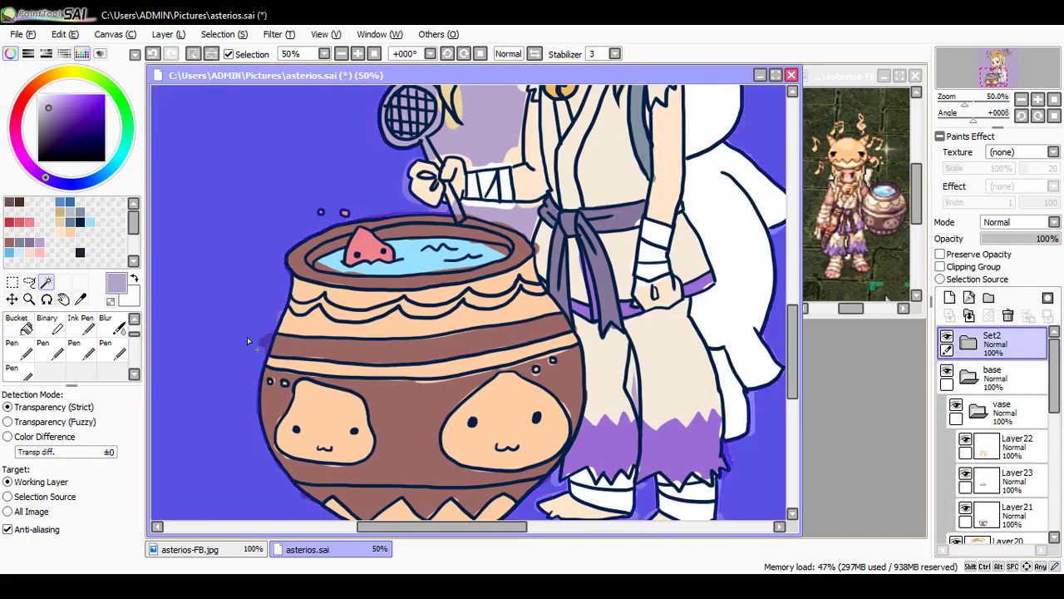
Step: Clear the colour spill outside the outlines on Layer22, Layer23 and Layer21, deselect, and save the drawing
left_click(988, 449)
left_click(989, 481)
left_click(990, 515)
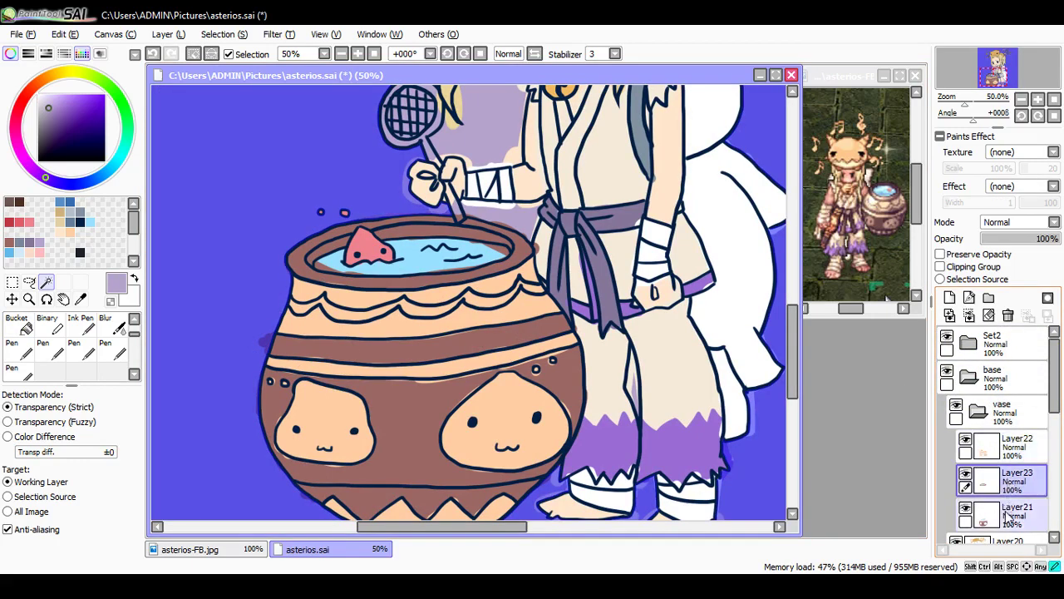
key("n")
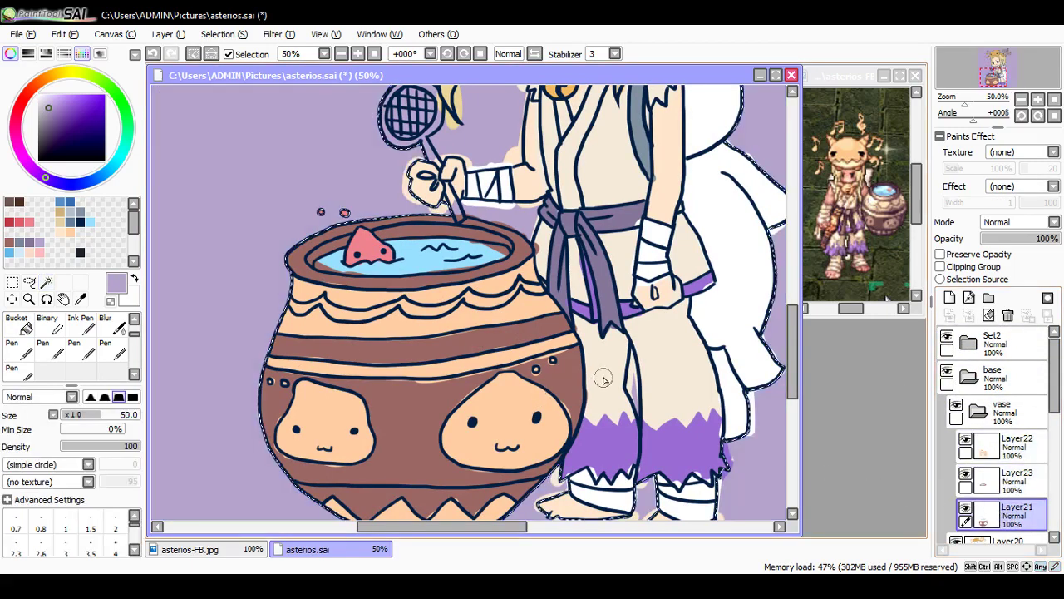
key("m")
key("ctrl+d")
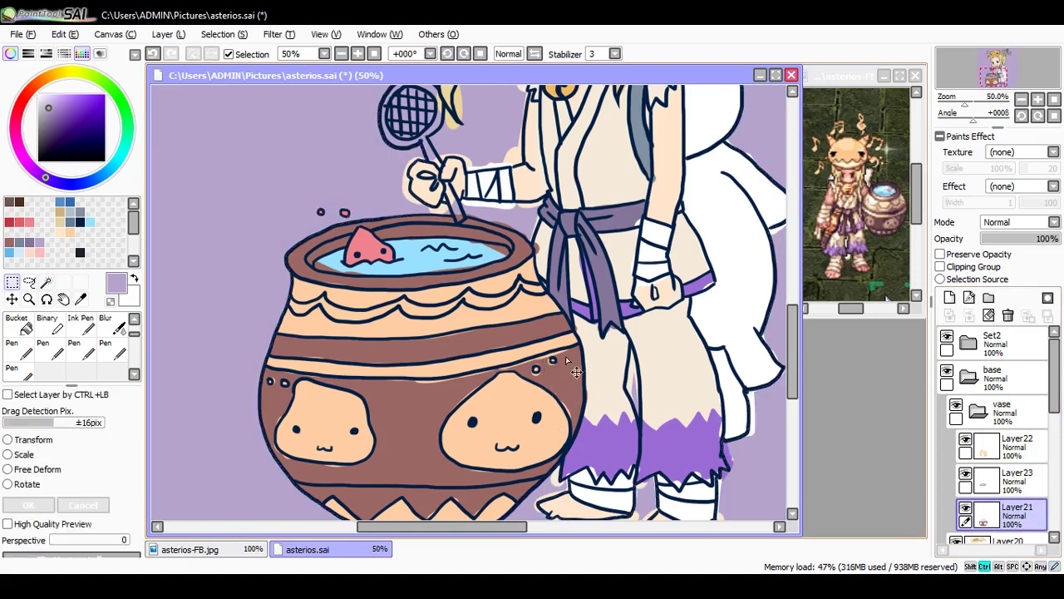
key("ctrl+s")
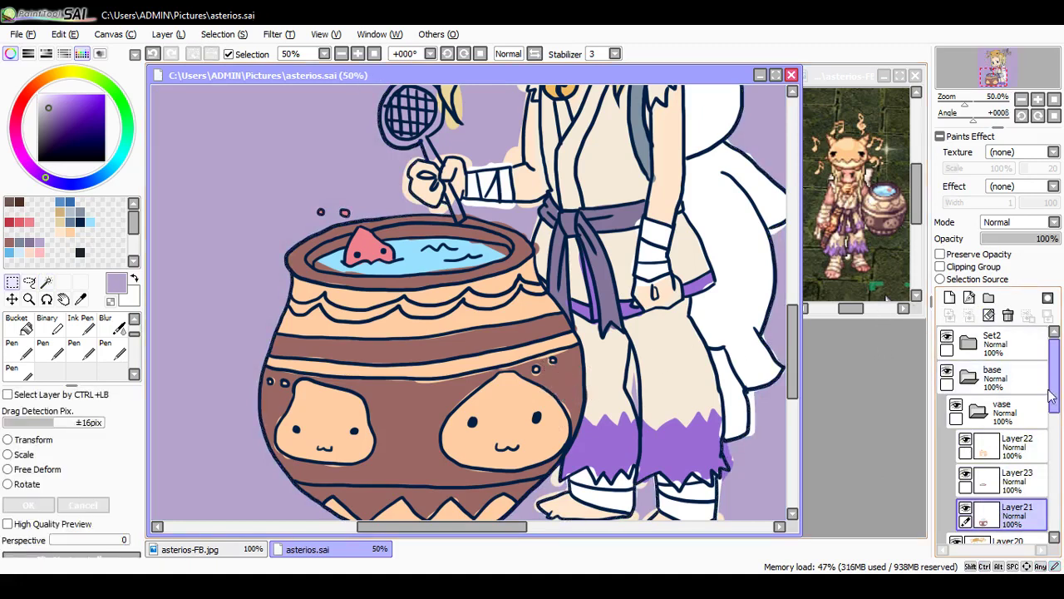
Step: Group Layer20 and the character base layers below it in a new folder above them, and hide that folder
scroll(1039, 399, "down", 3)
left_click(1006, 389)
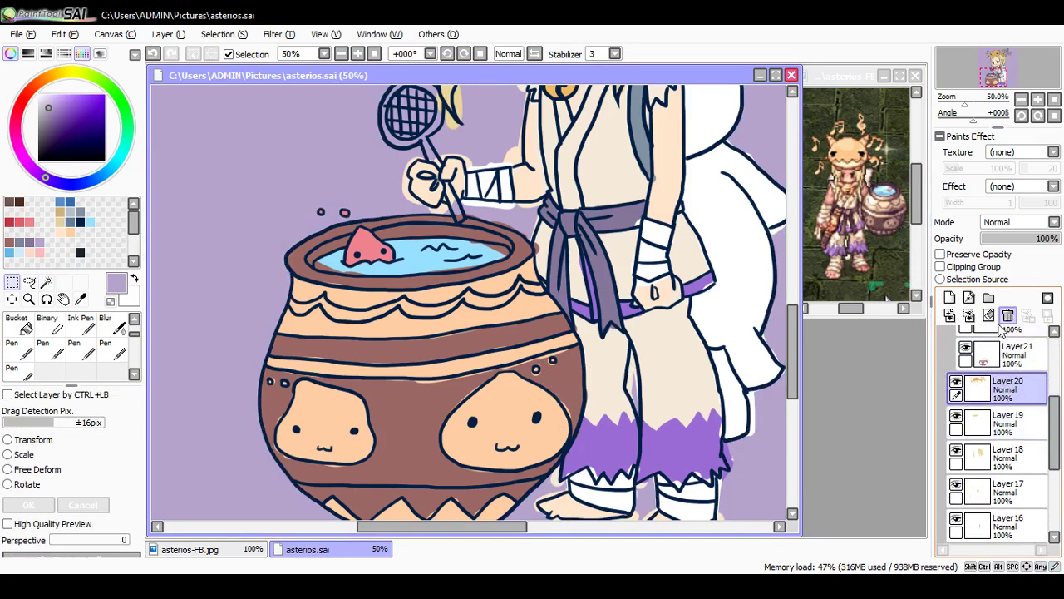
left_click(988, 297)
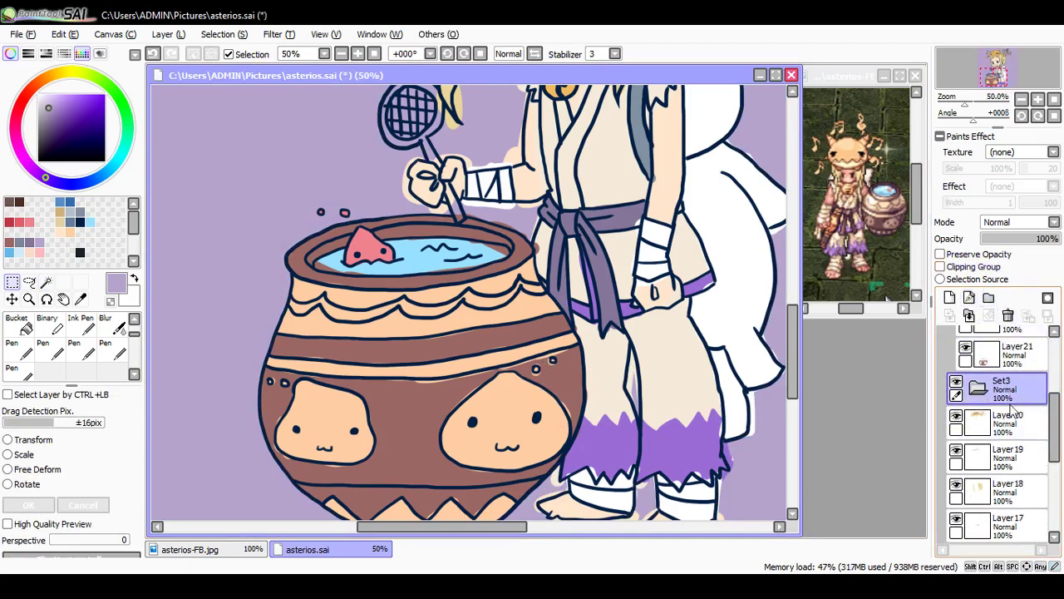
left_click_drag(1016, 454, 1028, 434)
left_click_drag(1016, 487, 1054, 492)
left_click_drag(1017, 414, 1025, 384)
left_click_drag(1017, 437, 1026, 420)
left_click_drag(1024, 406, 1025, 384)
left_click_drag(1019, 444, 1028, 418)
left_click_drag(1021, 473, 1031, 452)
left_click_drag(1021, 504, 1031, 484)
left_click_drag(1021, 532, 1029, 504)
left_click_drag(1054, 486, 1055, 516)
scroll(1022, 497, "down", 3)
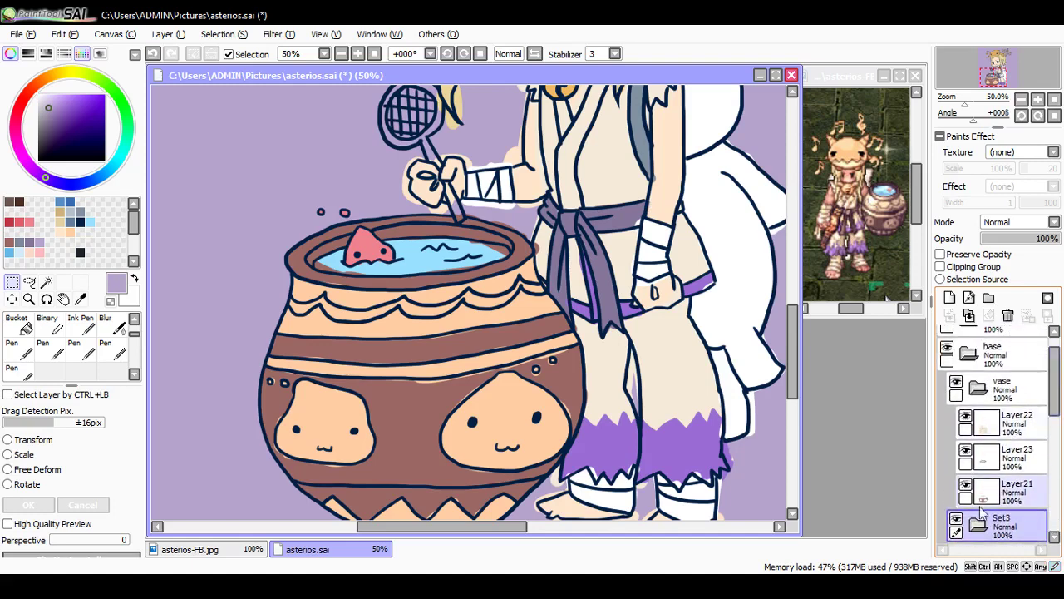
left_click(978, 525)
left_click(957, 522)
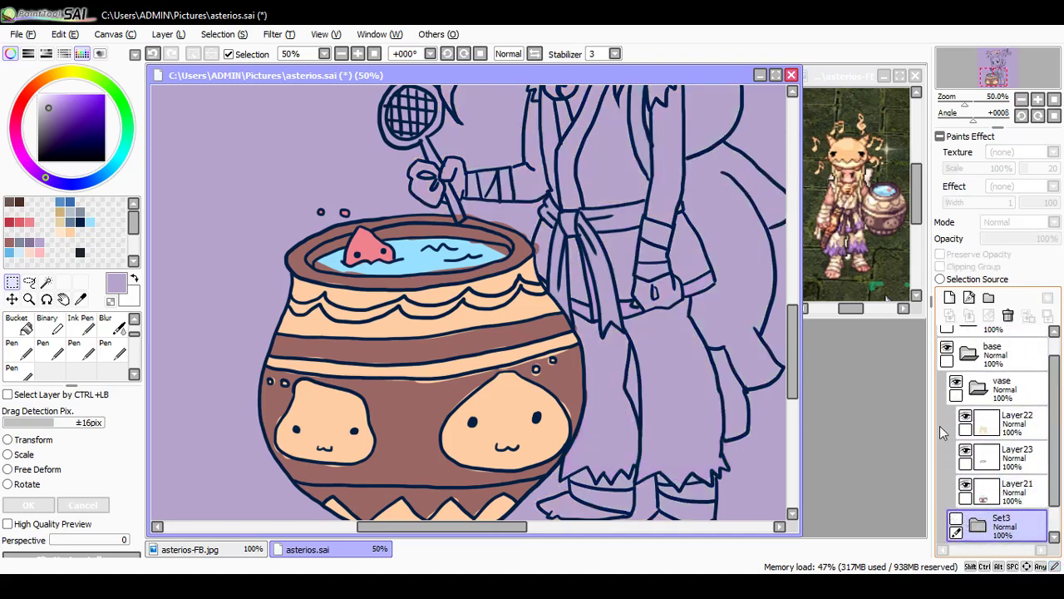
Step: Erase the reddish brown spill around the edges of the water on Layer23 with a size 30 eraser
left_click(1007, 497)
key("ctrl+plus")
key("ctrl+plus")
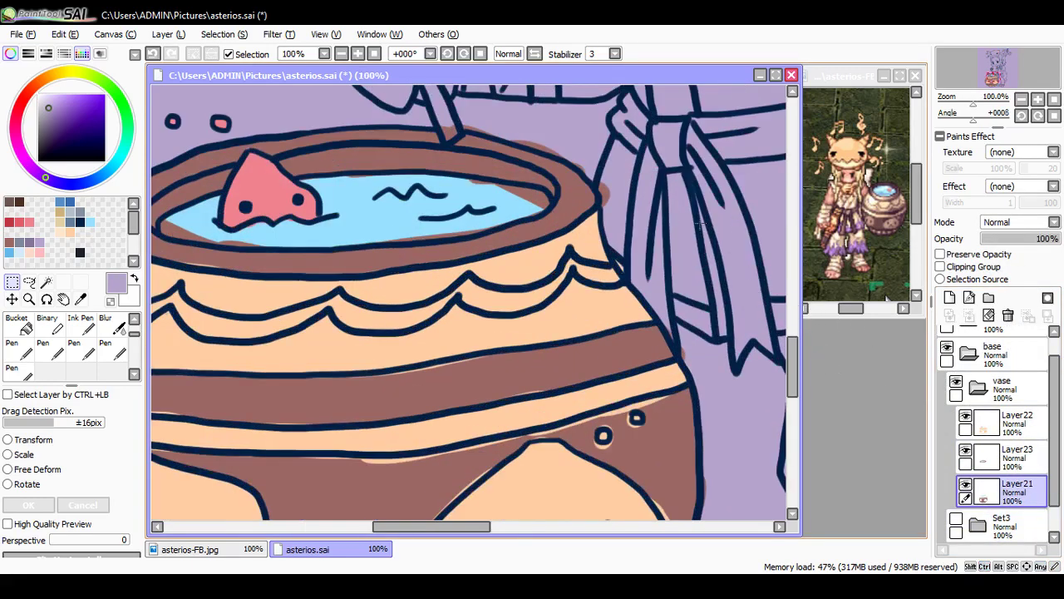
key("e")
left_click(41, 521)
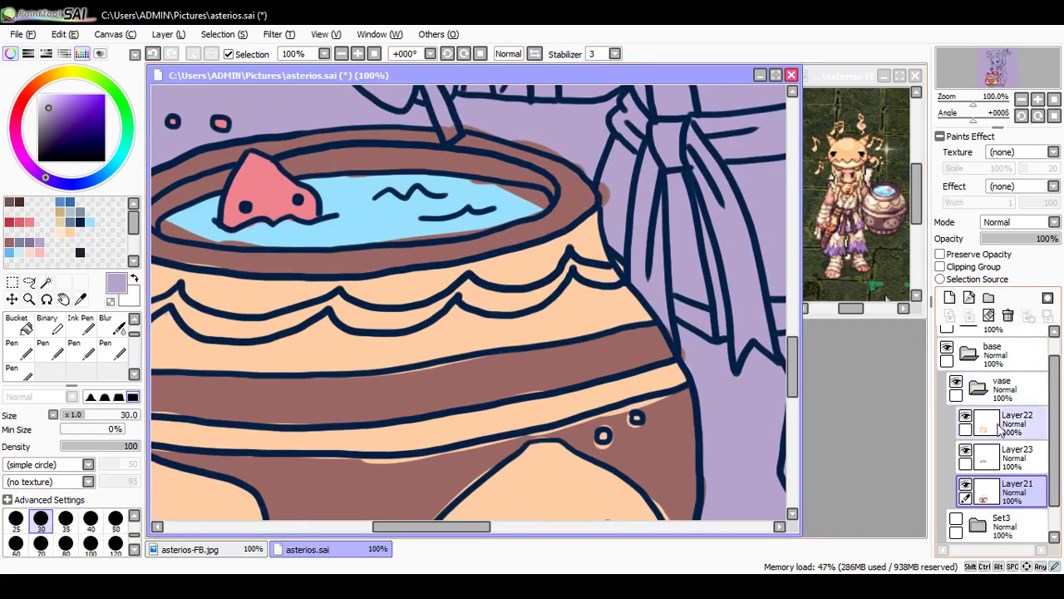
left_click(994, 461)
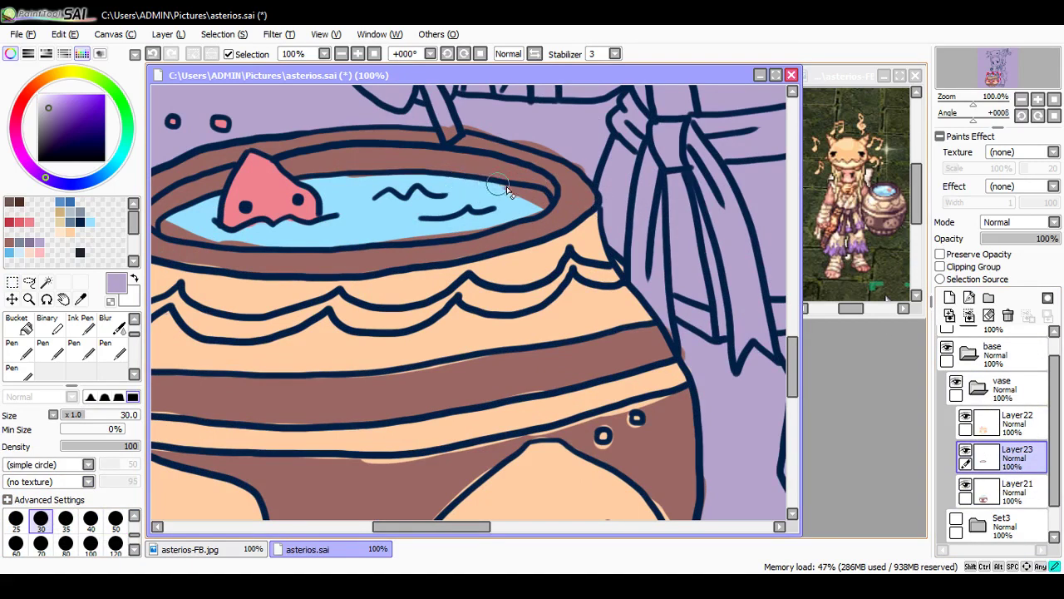
mouse_move(546, 200)
left_mouse_down()
mouse_move(511, 200)
mouse_move(520, 204)
left_mouse_up()
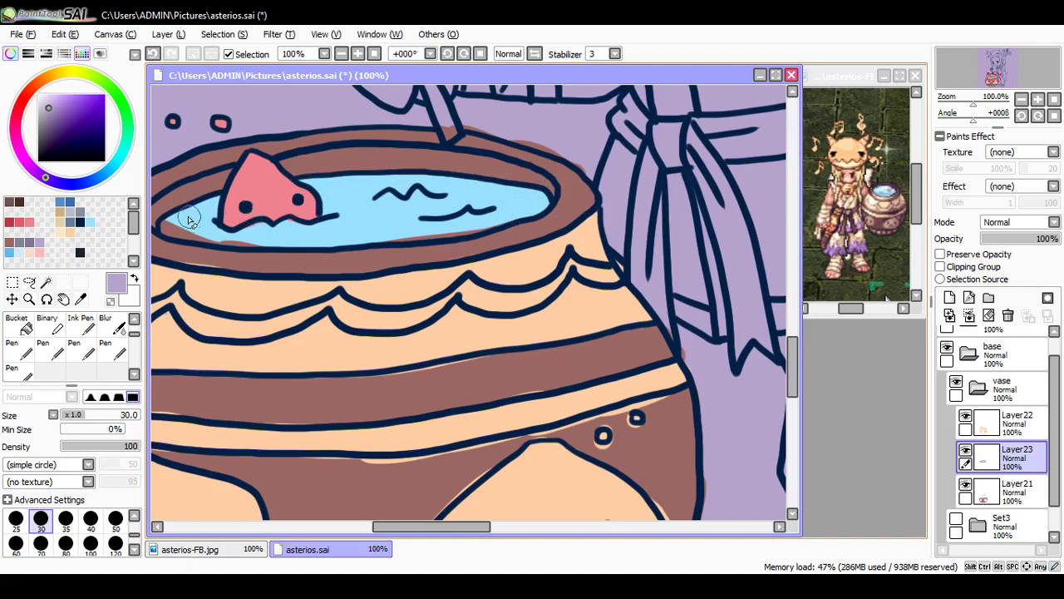
left_click_drag(170, 236, 256, 242)
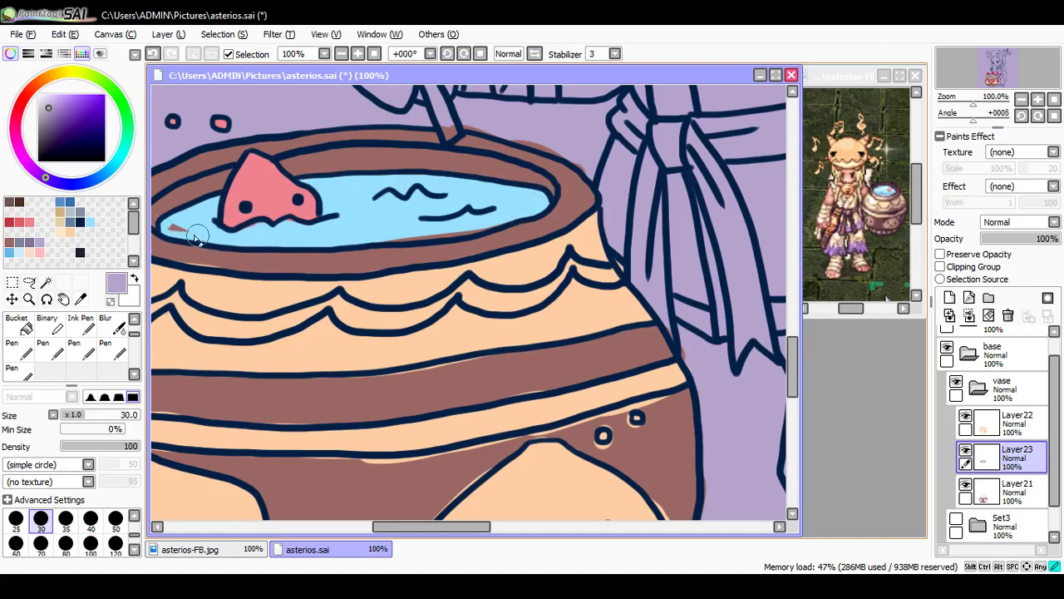
key("ctrl+z")
left_click_drag(441, 238, 491, 231)
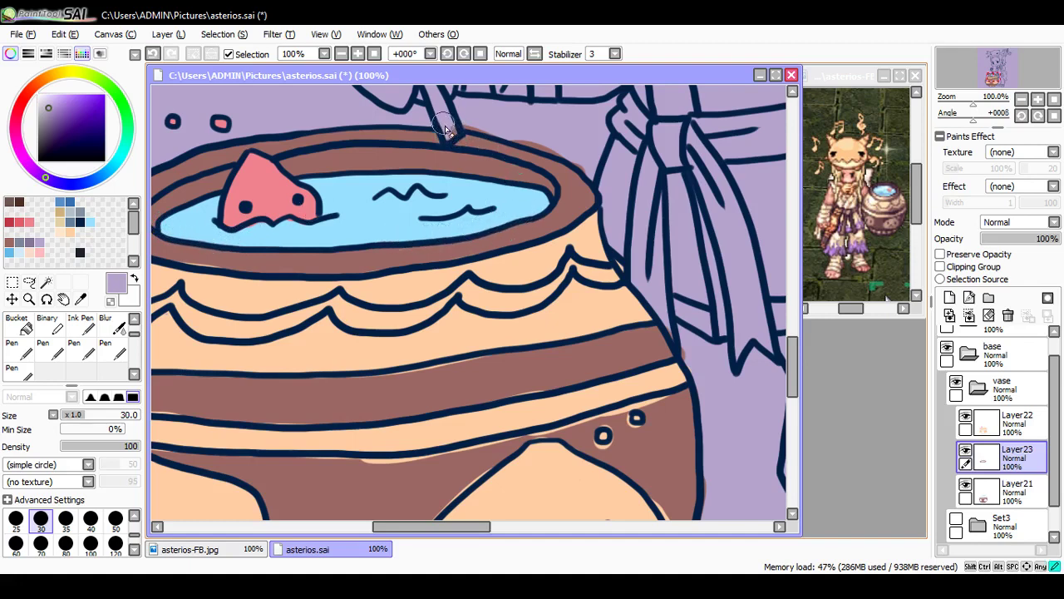
Step: Erase the reddish brown spill outside the upper right edge of the vase's rim on Layer23
left_click_drag(460, 131, 491, 137)
key("ctrl+z")
mouse_move(446, 131)
left_mouse_down()
mouse_move(471, 118)
mouse_move(535, 143)
left_mouse_up()
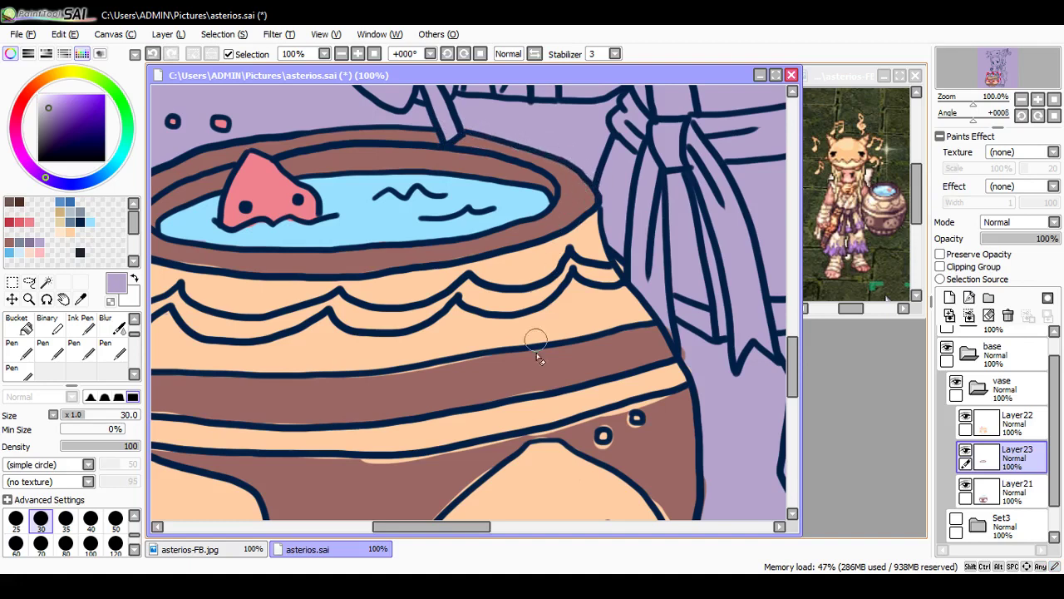
left_click_drag(463, 527, 433, 527)
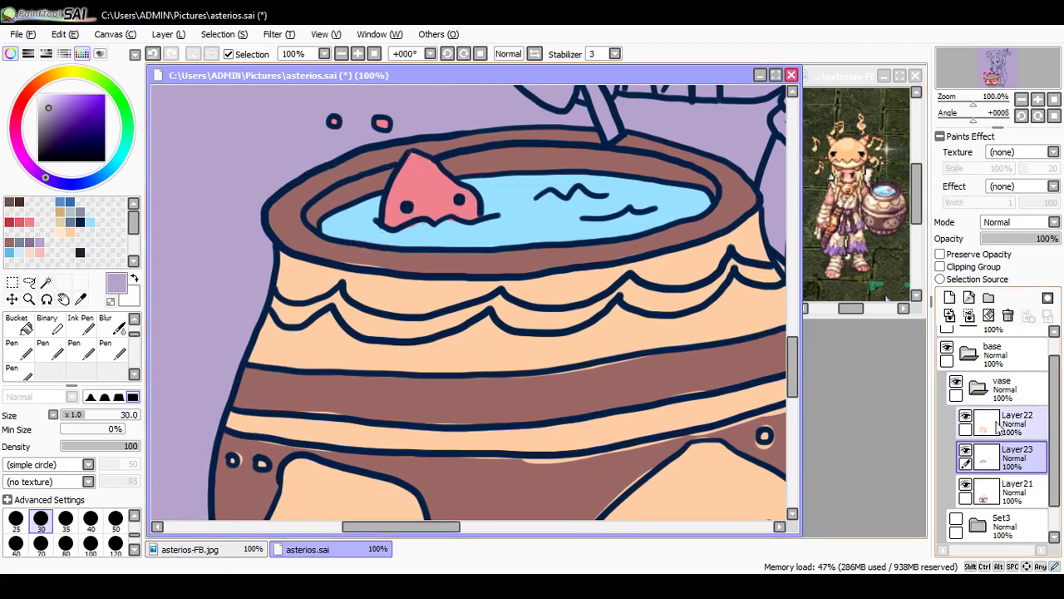
Step: Pick the rim's reddish brown with a size 37 pen, and erase the peach spill from the front rim on Layer22
key("i")
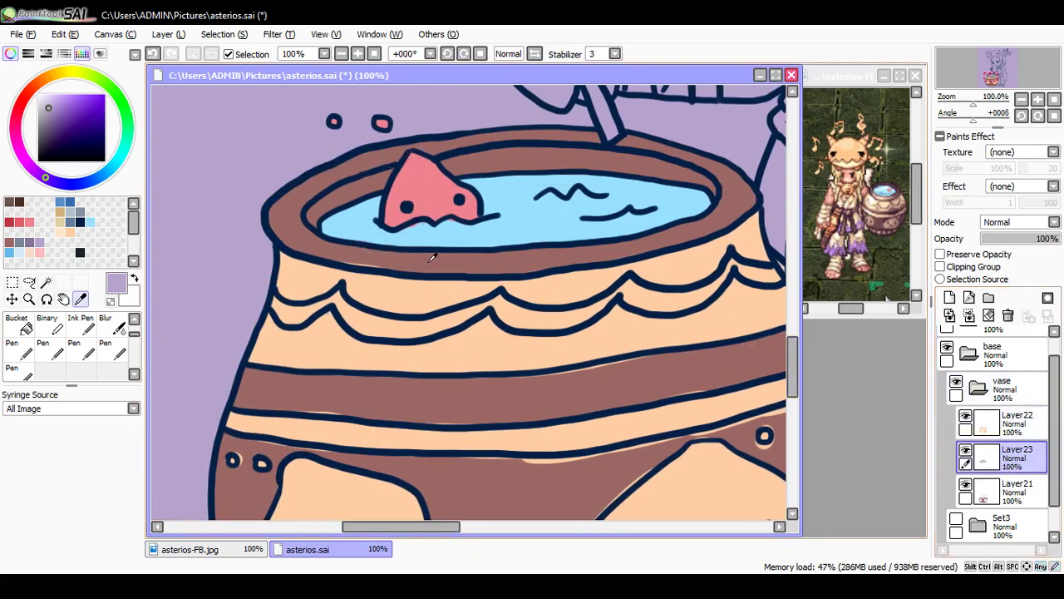
left_click(423, 261)
key("n")
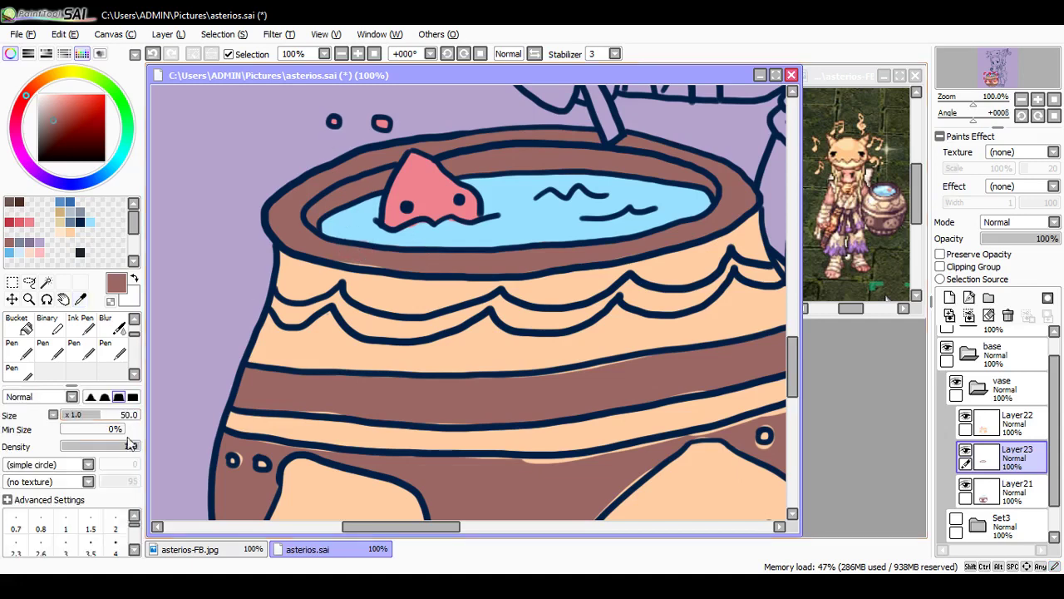
left_click_drag(104, 415, 92, 420)
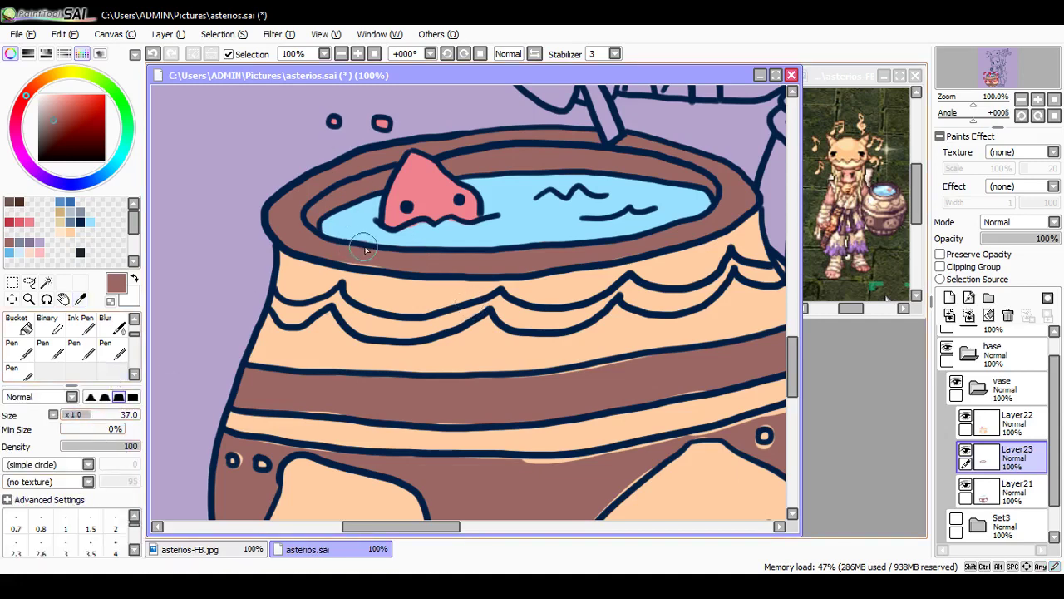
left_click(1005, 428)
key("e")
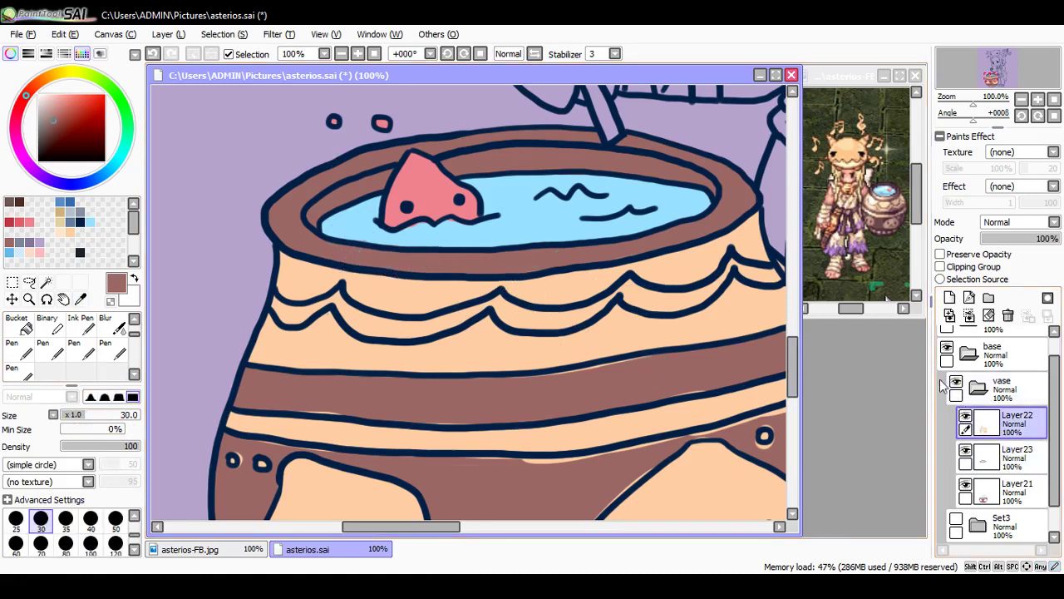
left_click(966, 415)
left_click(966, 416)
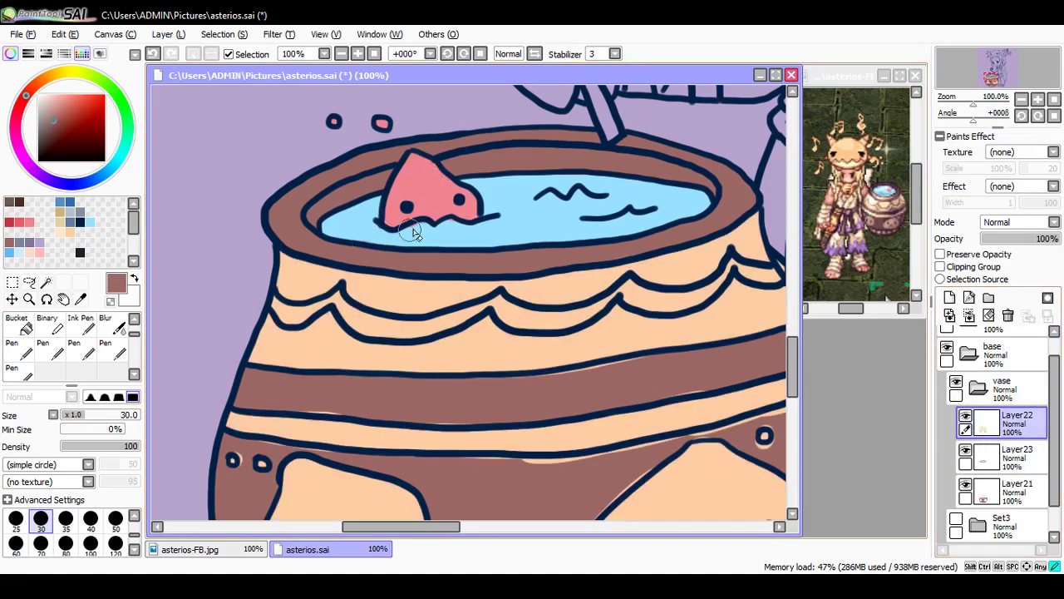
Step: Undo the erasing at the creature's waterline and touch up its body with its own pink on Layer22
mouse_move(410, 229)
left_mouse_down()
mouse_move(416, 227)
mouse_move(527, 228)
mouse_move(472, 212)
left_mouse_up()
key("ctrl+z")
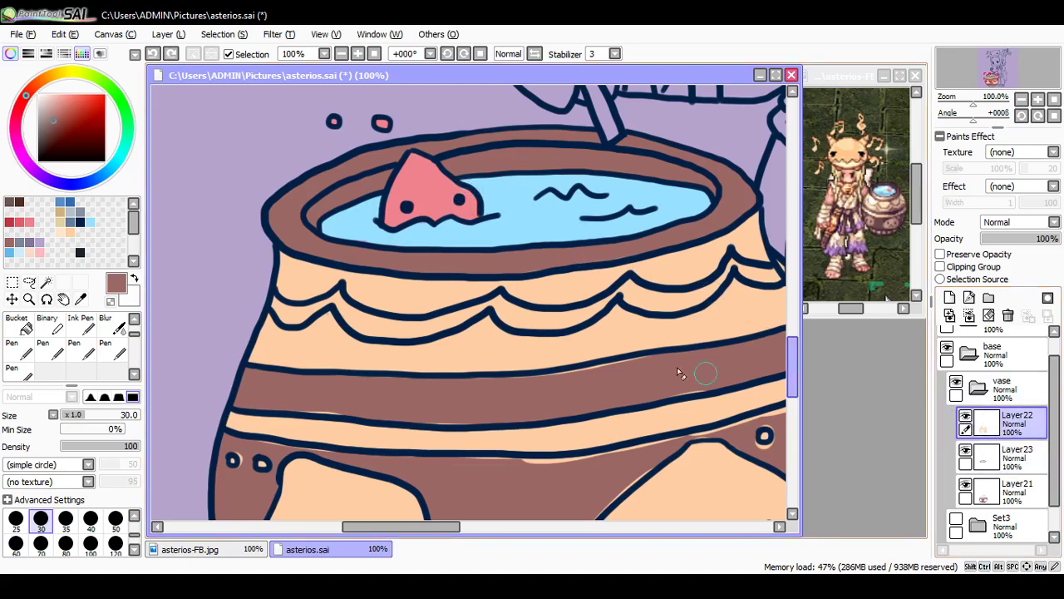
key("i")
left_click(436, 183, "alt")
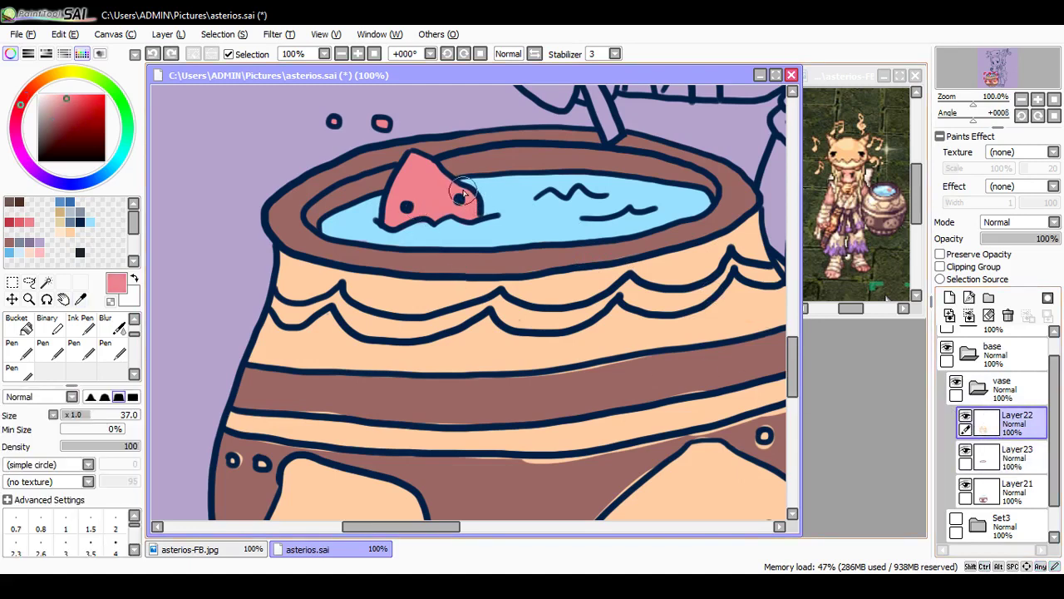
mouse_move(461, 193)
left_mouse_down()
mouse_move(476, 206)
mouse_move(444, 216)
left_mouse_up()
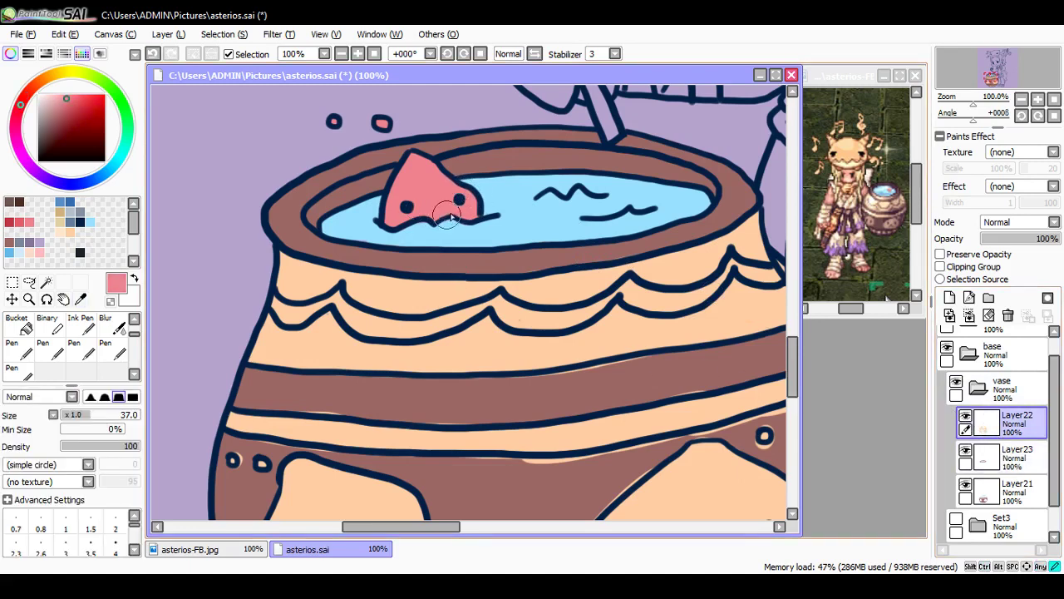
key("e")
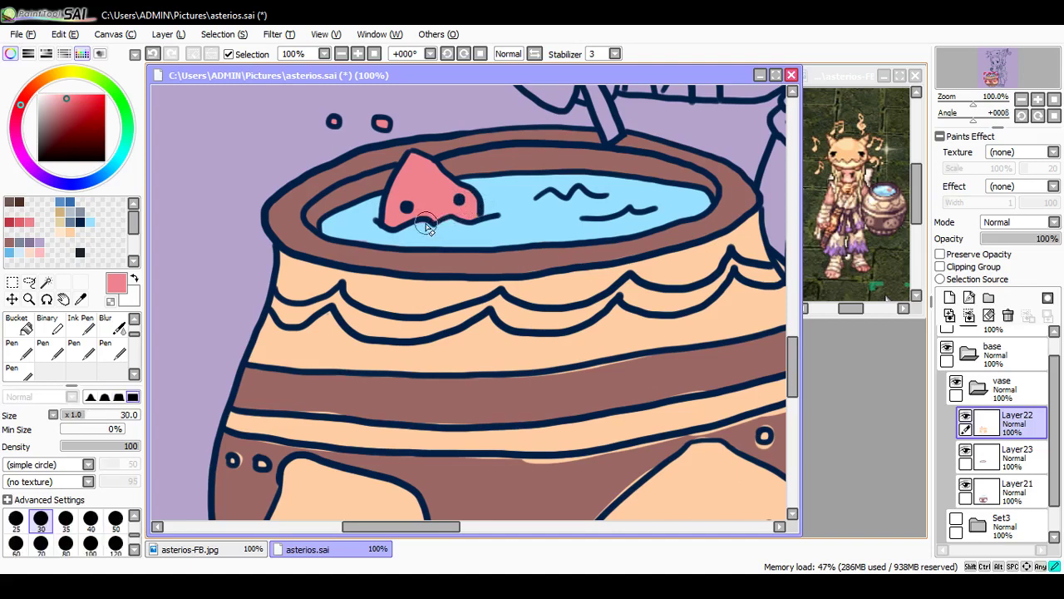
Step: Touch up the water below the pink creature with its light blue on Layer21 and save the drawing
left_click(965, 487)
left_click(965, 487)
left_click(1004, 495)
key("alt")
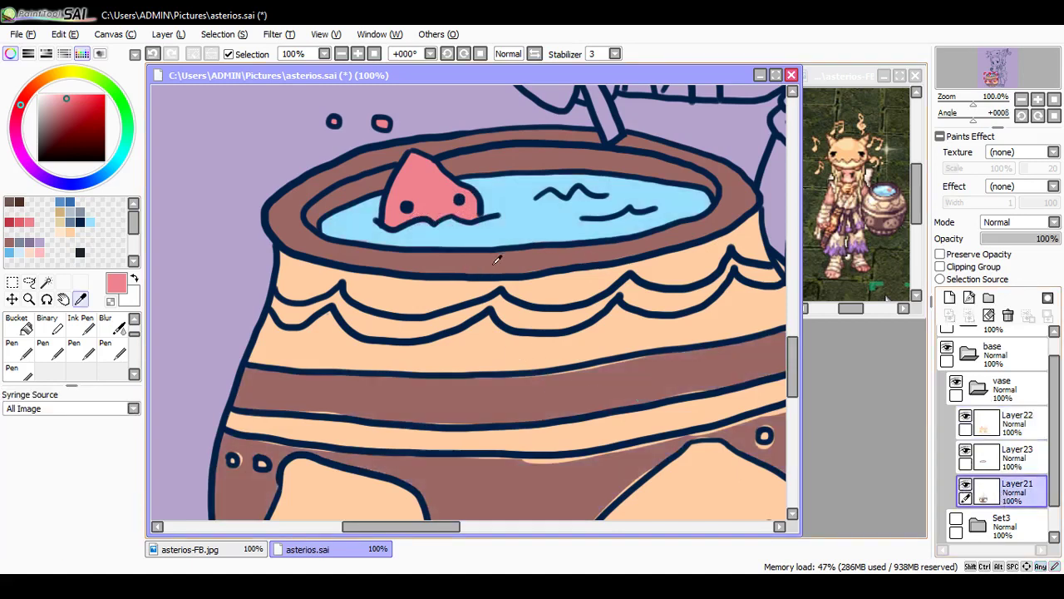
left_click(491, 239)
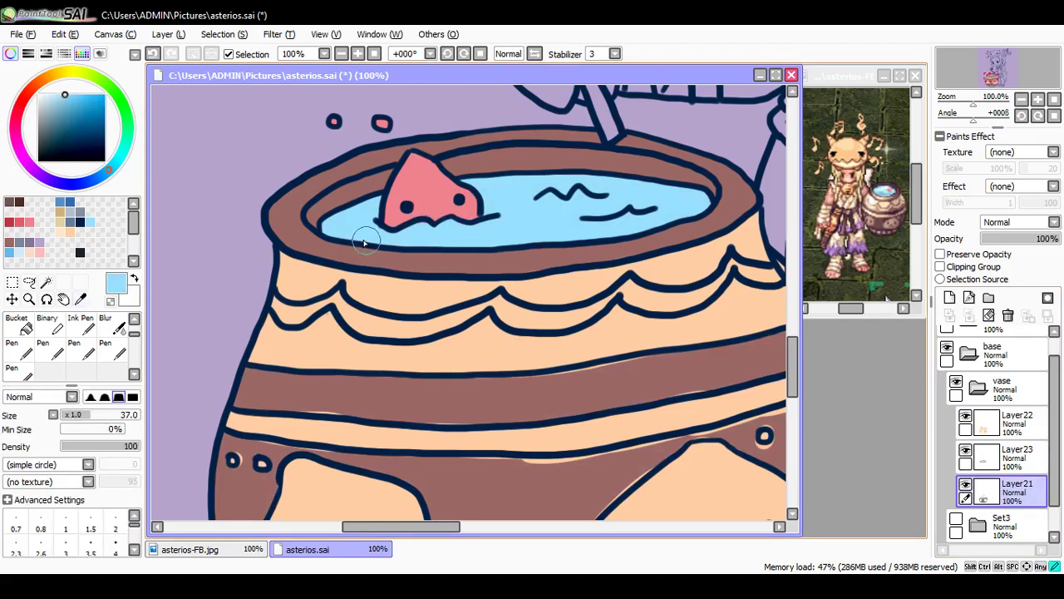
mouse_move(418, 229)
left_mouse_down()
mouse_move(494, 217)
mouse_move(460, 230)
left_mouse_up()
key("ctrl+s")
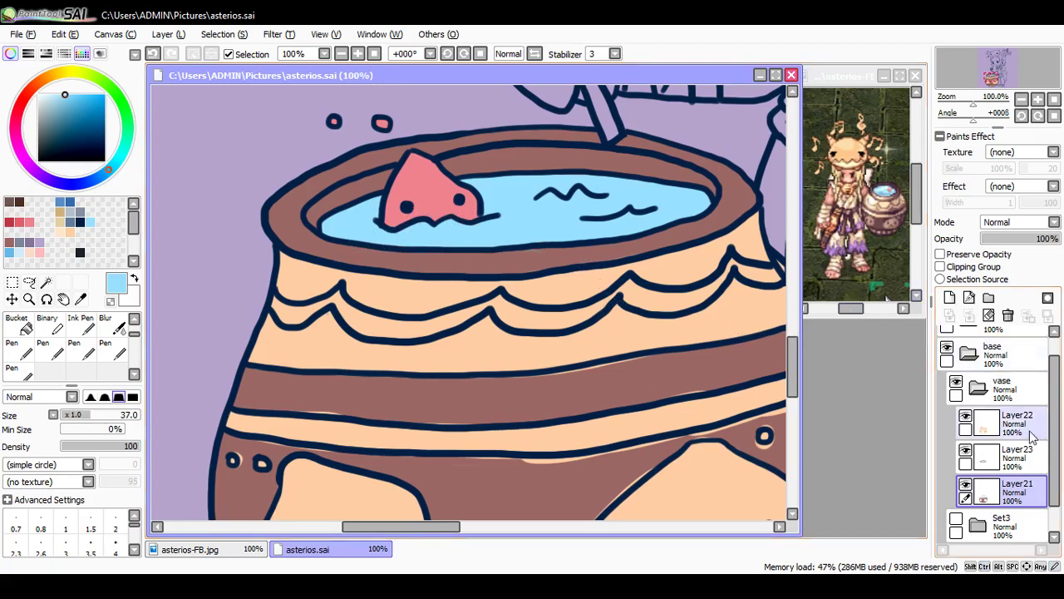
Step: Select the brown band and the area around the faces with the Magic Wand on Set2, clear their peach spill on Layer22, and deselect
left_click(997, 455)
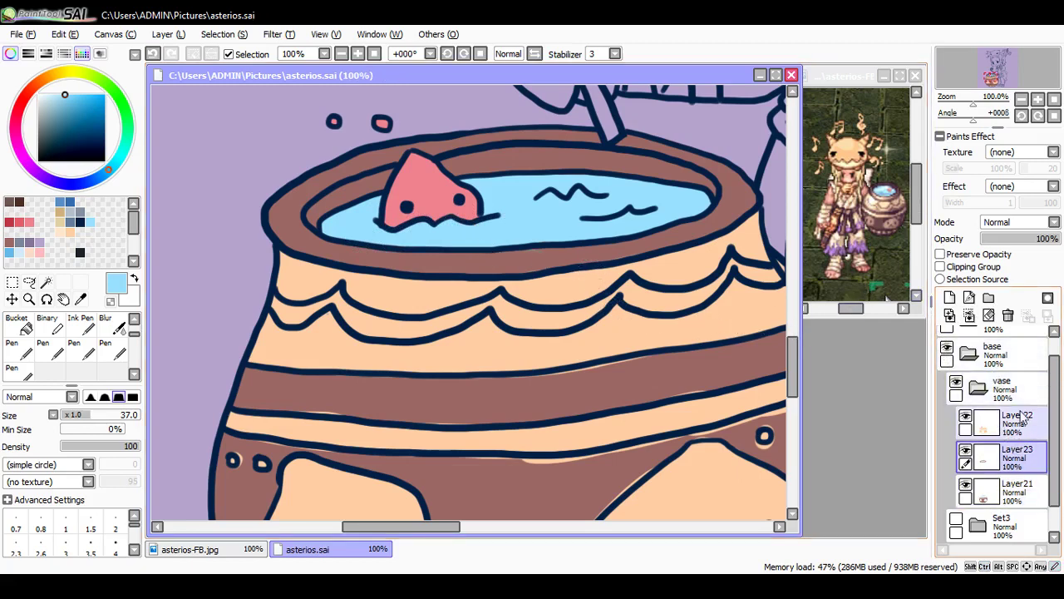
left_click(1019, 415)
left_click_drag(1054, 399, 1054, 375)
left_click(1008, 354)
key("w")
left_click(609, 391)
left_click(561, 492)
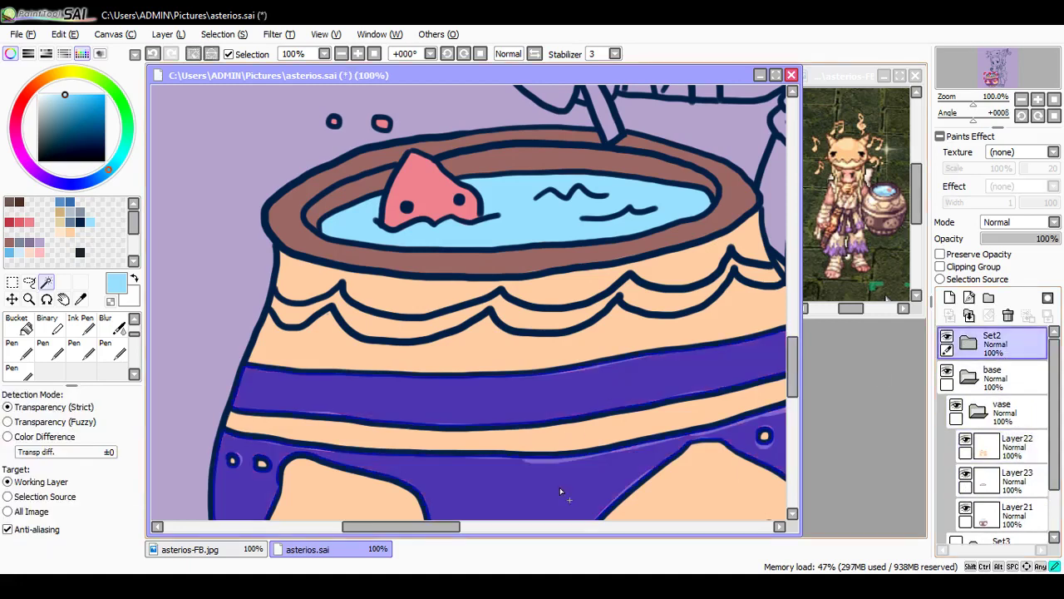
left_click(1010, 447)
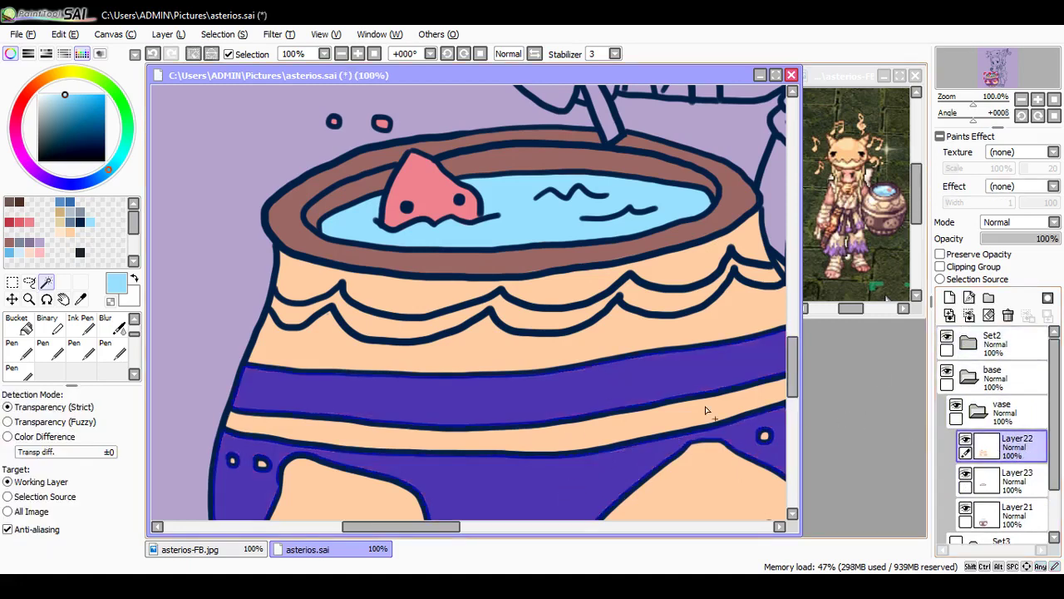
key("m")
key("ctrl+d")
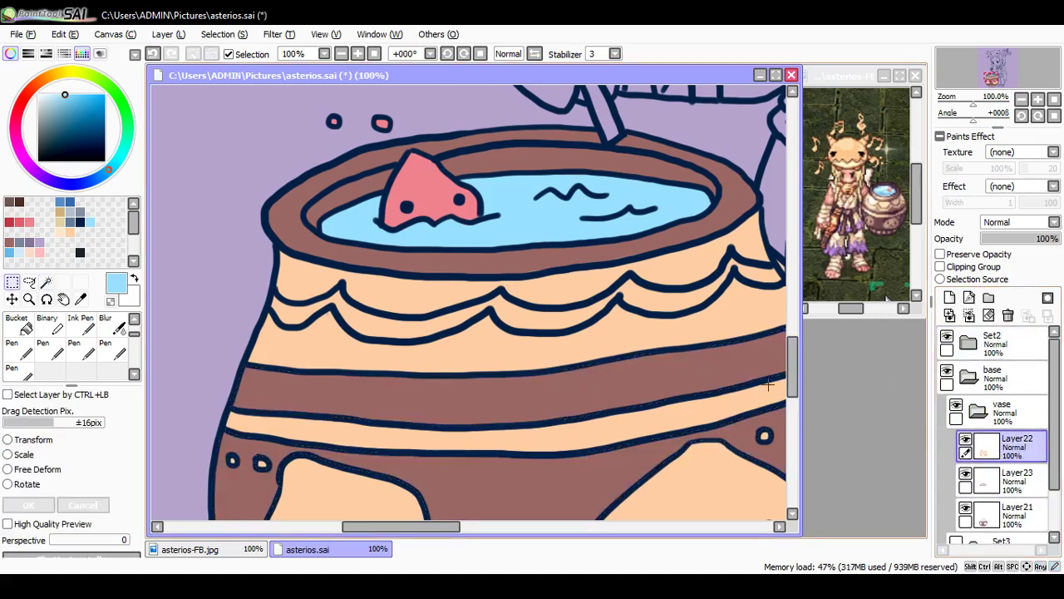
Step: Select the zigzag band and the foot of the vase with the Magic Wand on Set2, clear their peach spill on Layer22, and deselect
left_click_drag(792, 360, 791, 414)
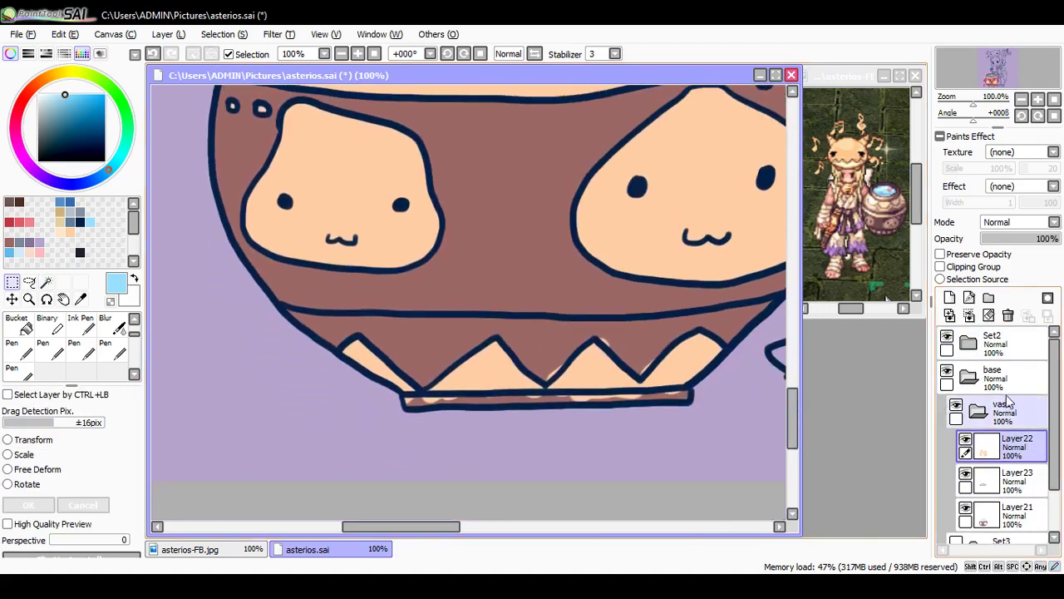
left_click(991, 343)
key("w")
left_click(563, 399)
left_click(624, 351)
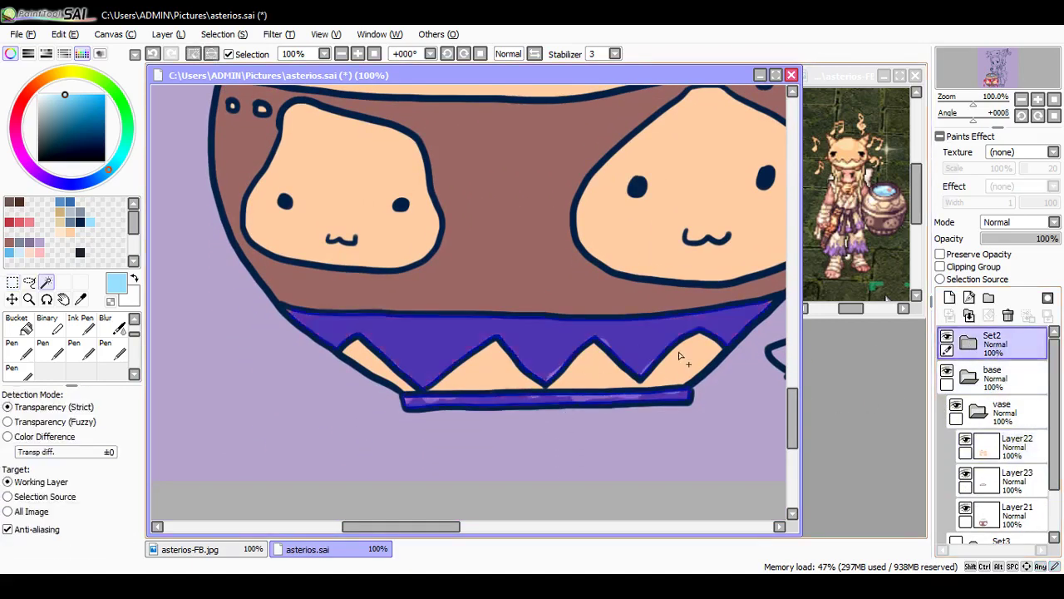
left_click_drag(452, 529, 479, 528)
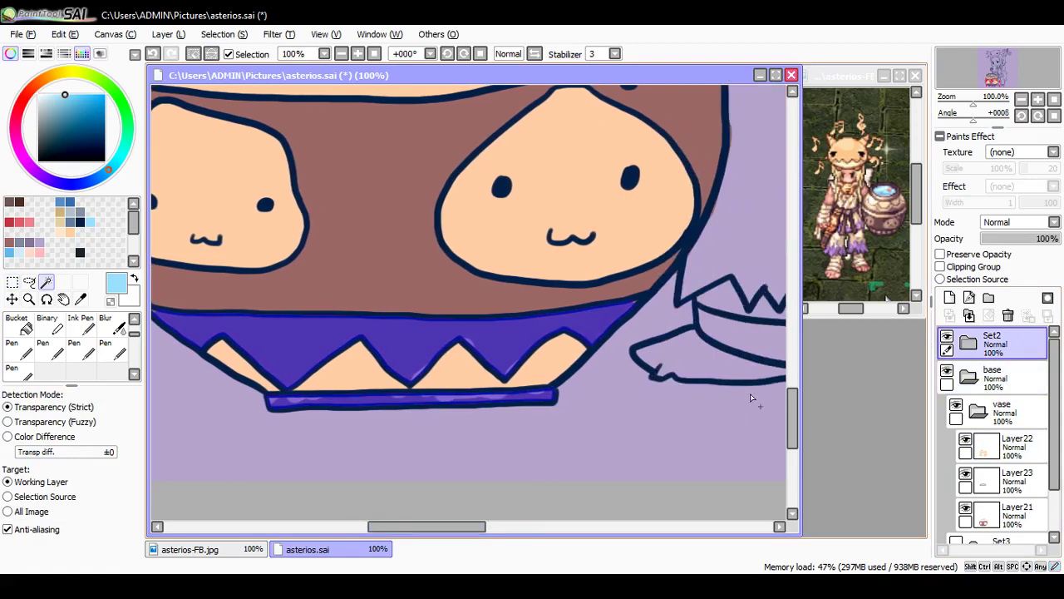
left_click_drag(795, 414, 795, 377)
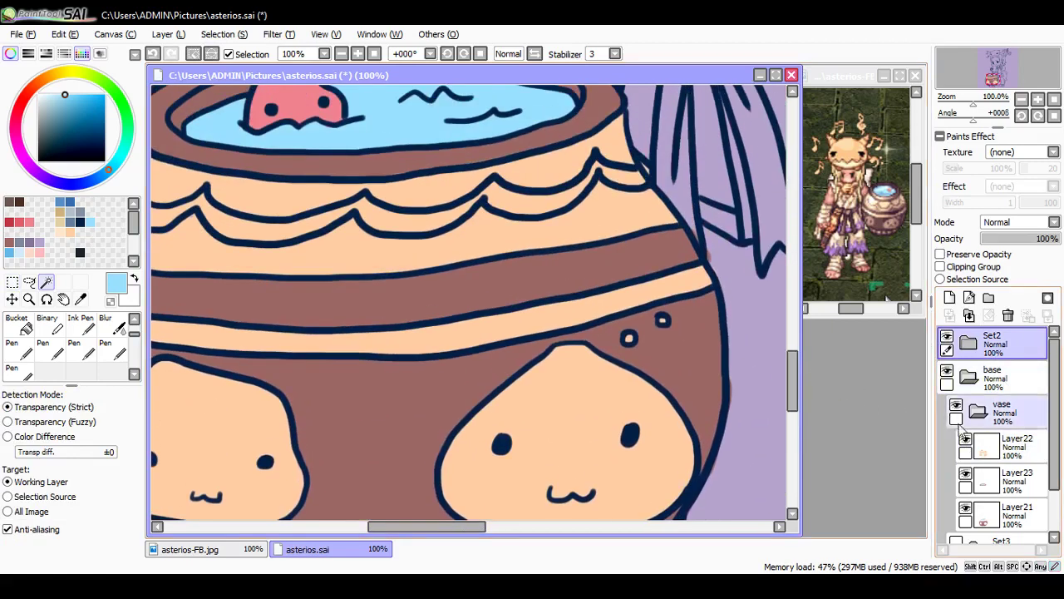
left_click(1000, 448)
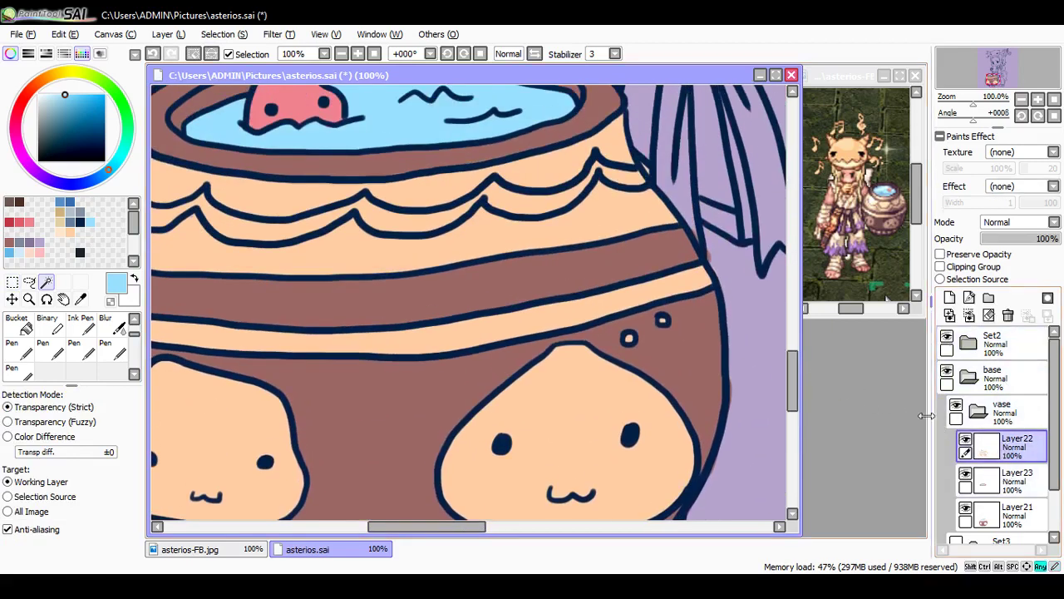
key("m")
key("ctrl+d")
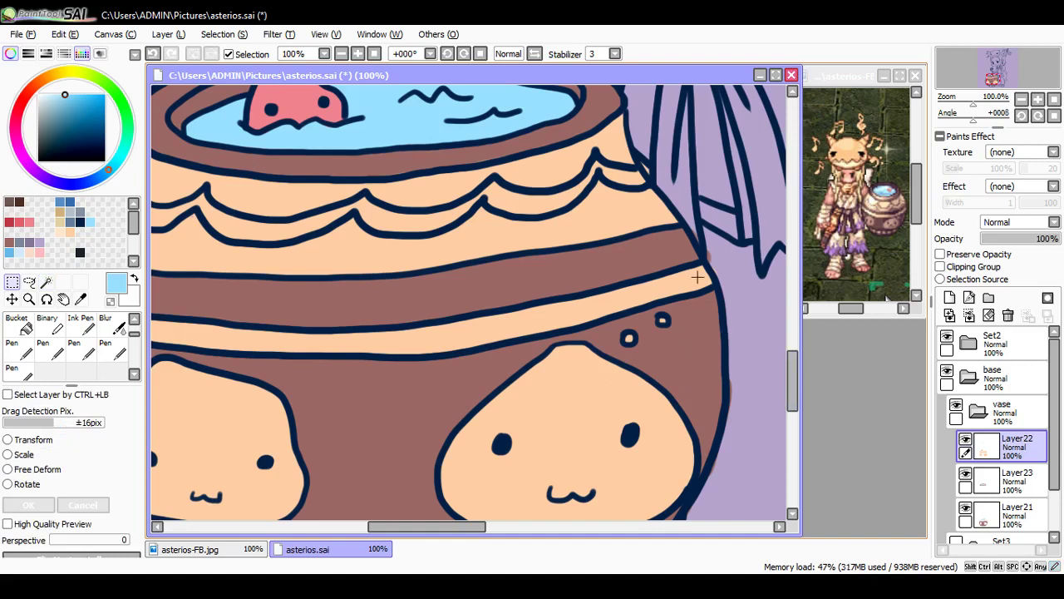
Step: Erase the reddish-brown spill outside the vase's right outline on Layer21 with the size 30 eraser, and save the drawing
key("n")
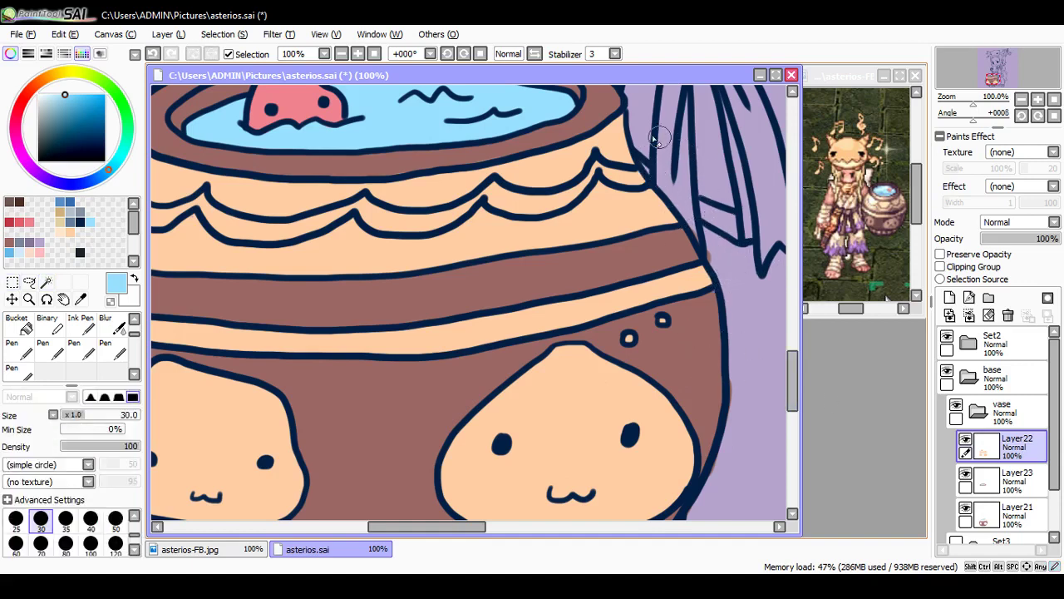
left_click(983, 515)
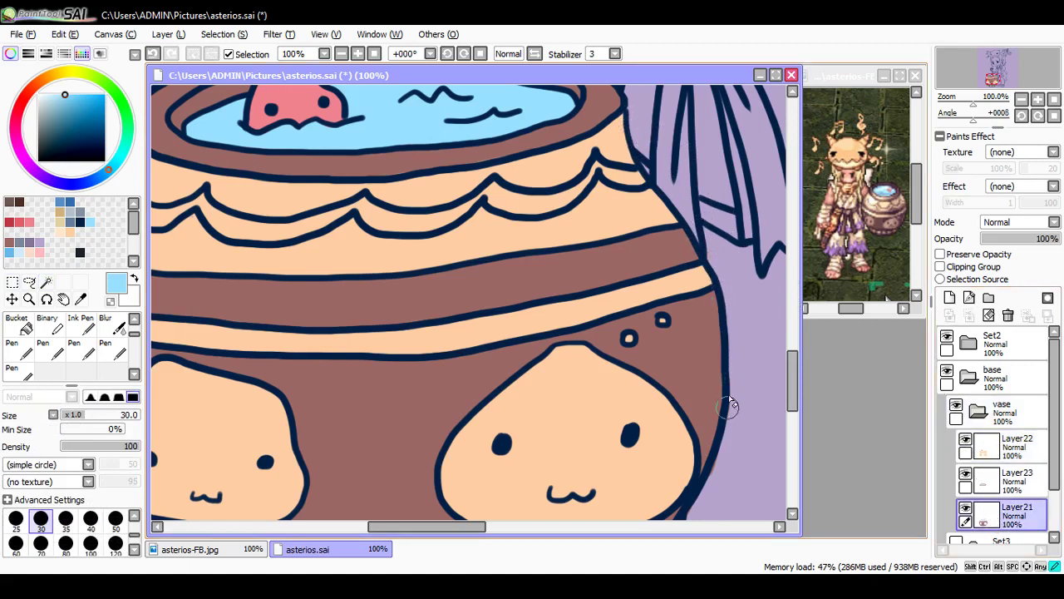
left_click_drag(792, 381, 790, 412)
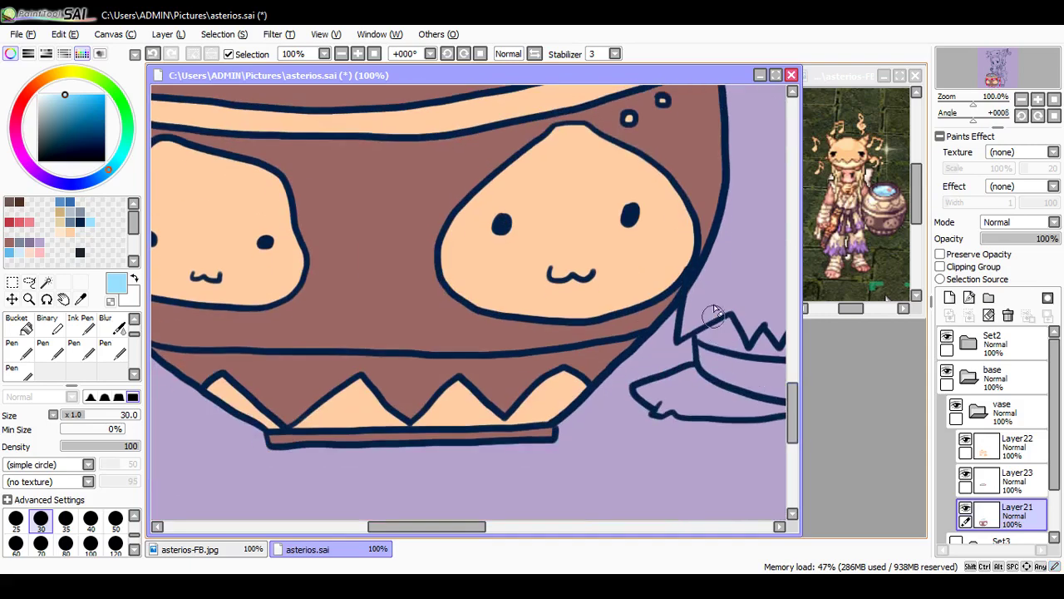
scroll(686, 338, "down", 3)
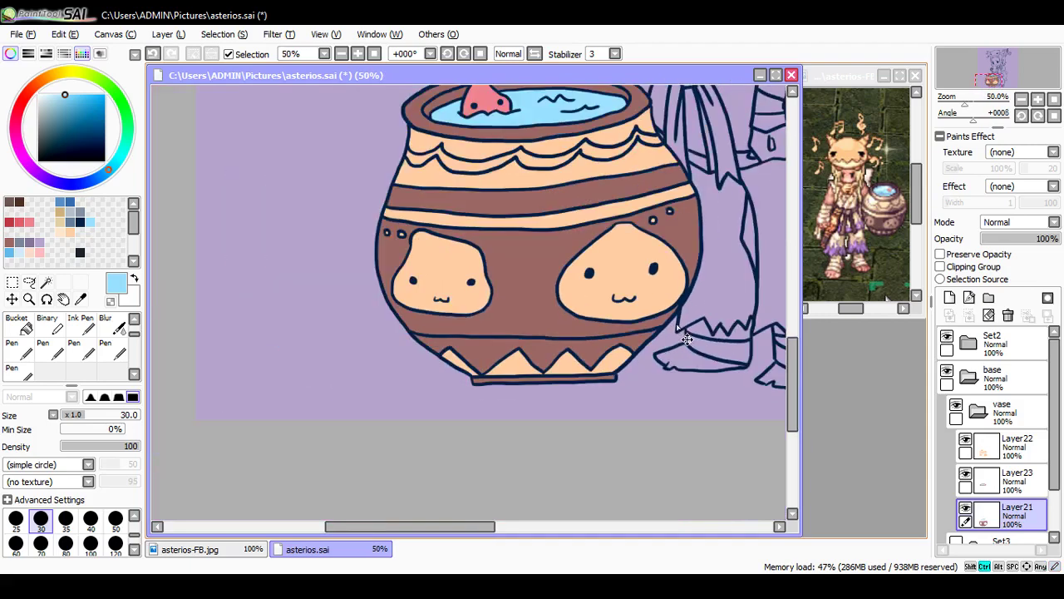
scroll(686, 339, "down", 1)
key("ctrl+s")
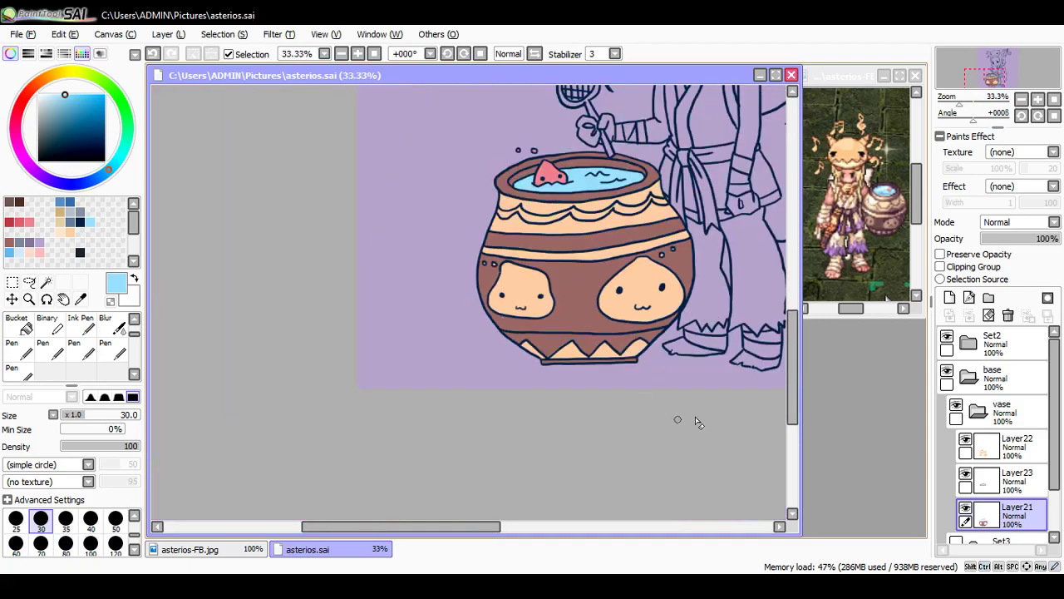
Step: Collapse the vase folder, then expand the Set3 folder and make it visible
left_click_drag(794, 375, 793, 354)
left_click_drag(487, 525, 540, 527)
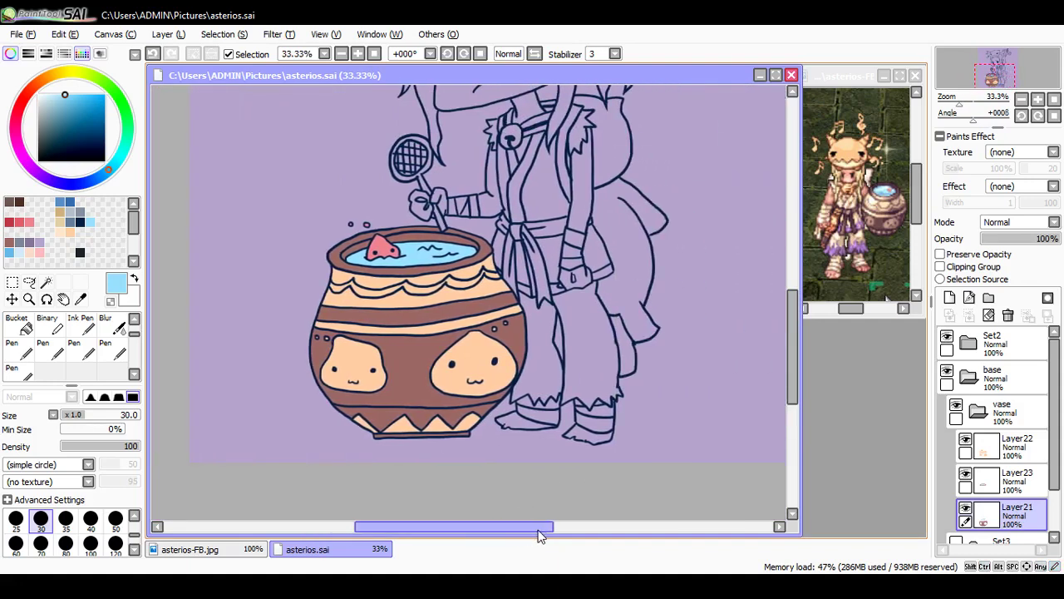
left_click_drag(789, 397, 790, 379)
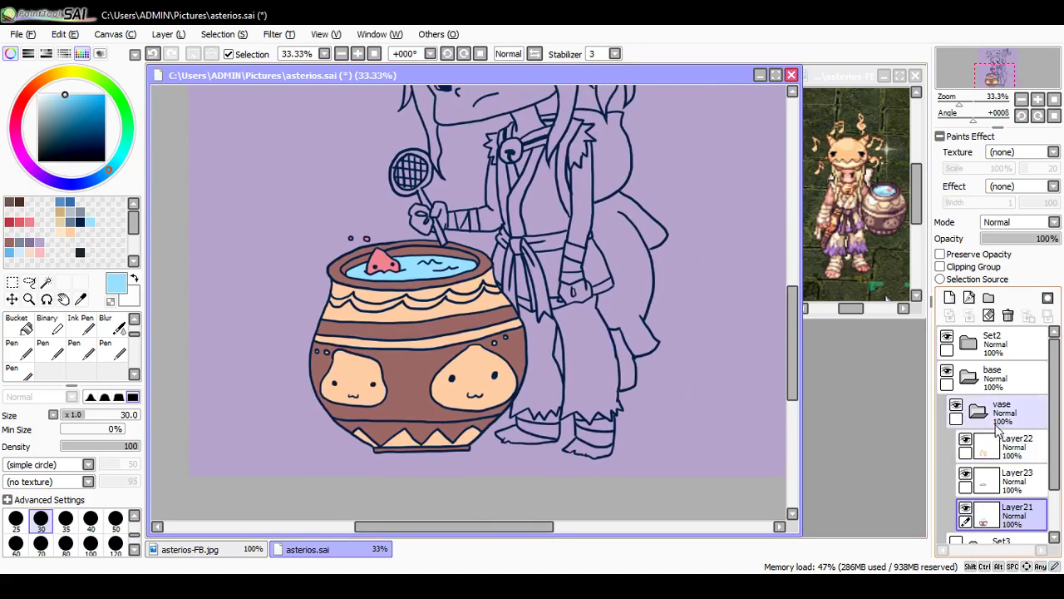
left_click(978, 411)
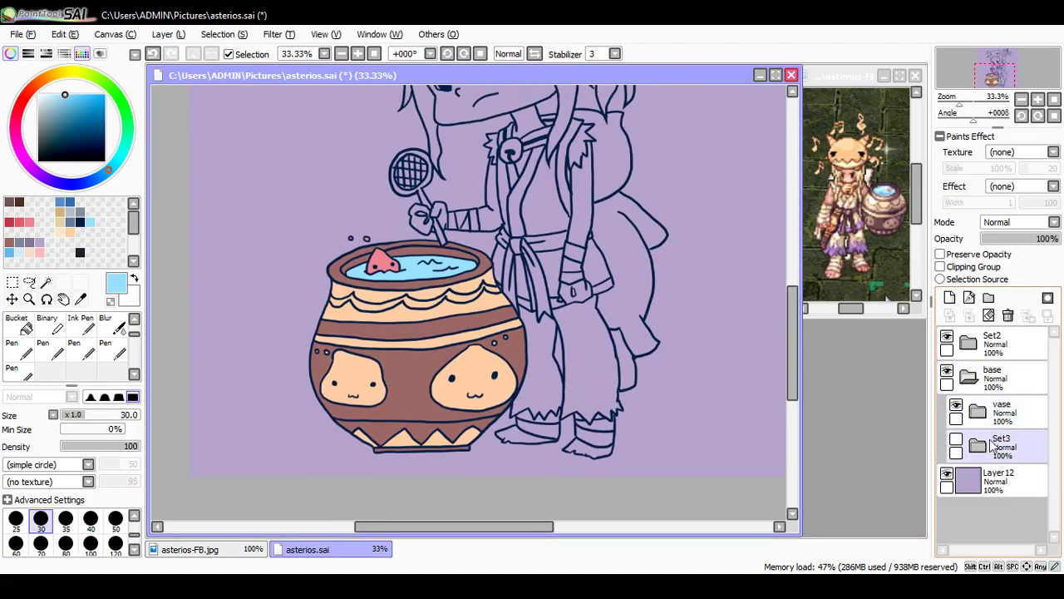
left_click(990, 447)
left_click(956, 439)
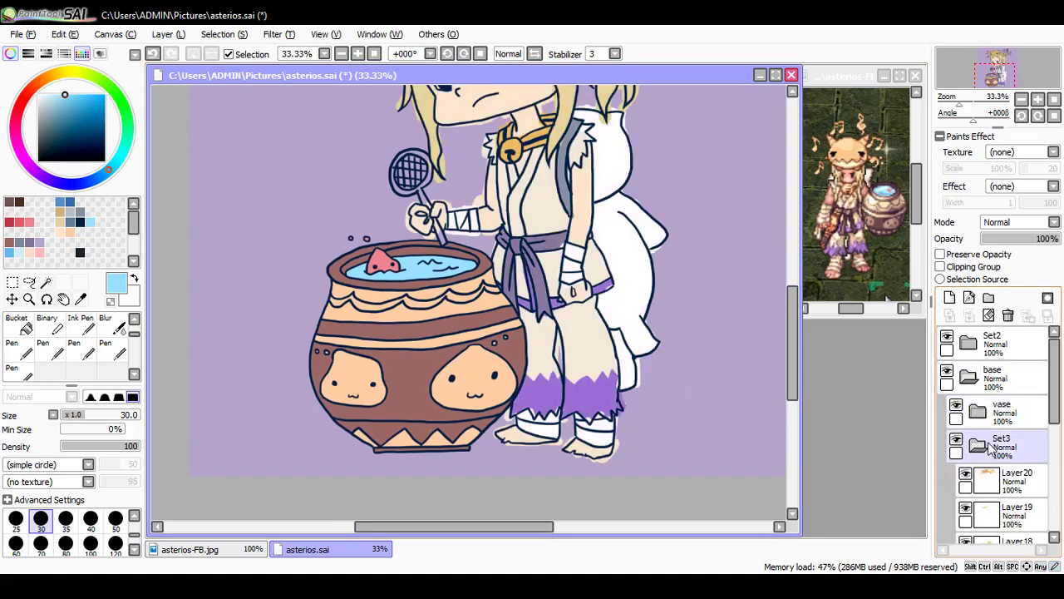
Step: Make Layer20 the active layer and hide the other colour layers inside Set3
left_click(1013, 481)
scroll(1030, 441, "down", 5)
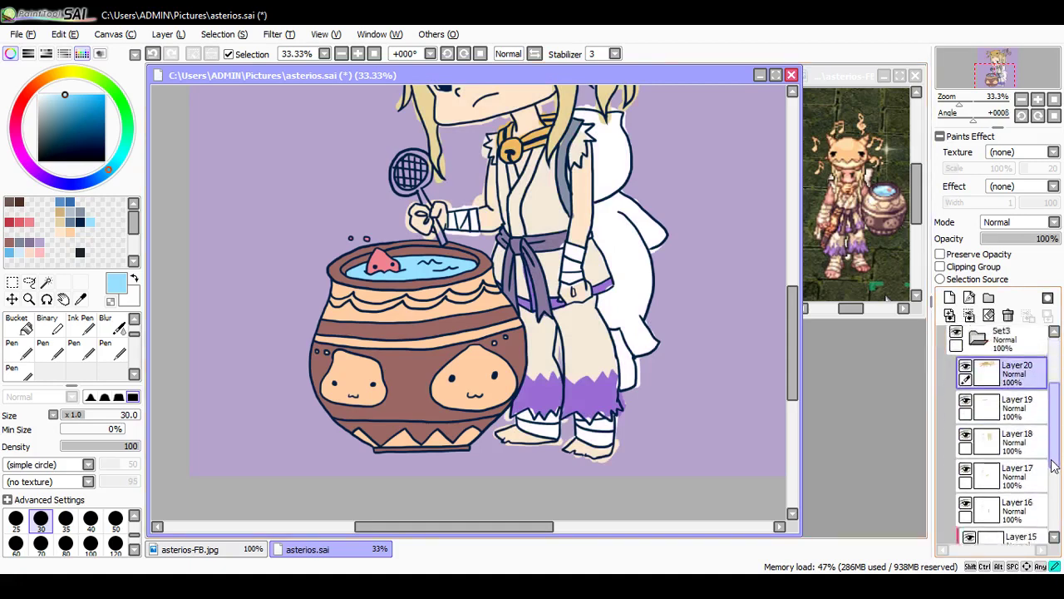
left_click(965, 334)
left_click(965, 366)
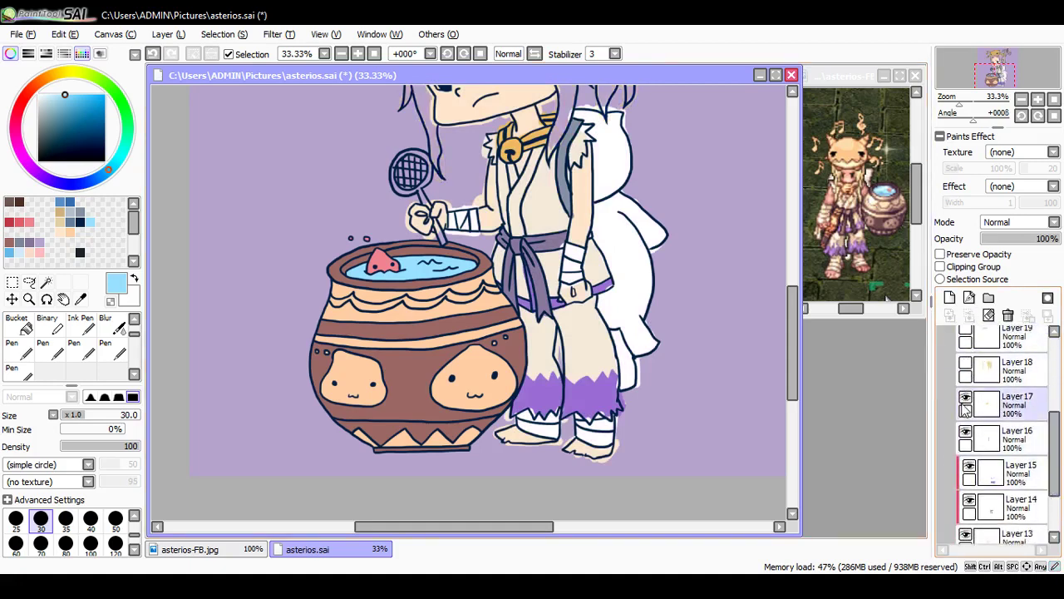
left_click(965, 399)
left_click(965, 434)
left_click_drag(1051, 432, 1061, 406)
left_click(967, 455)
left_click(967, 489)
scroll(1050, 432, "up", 2)
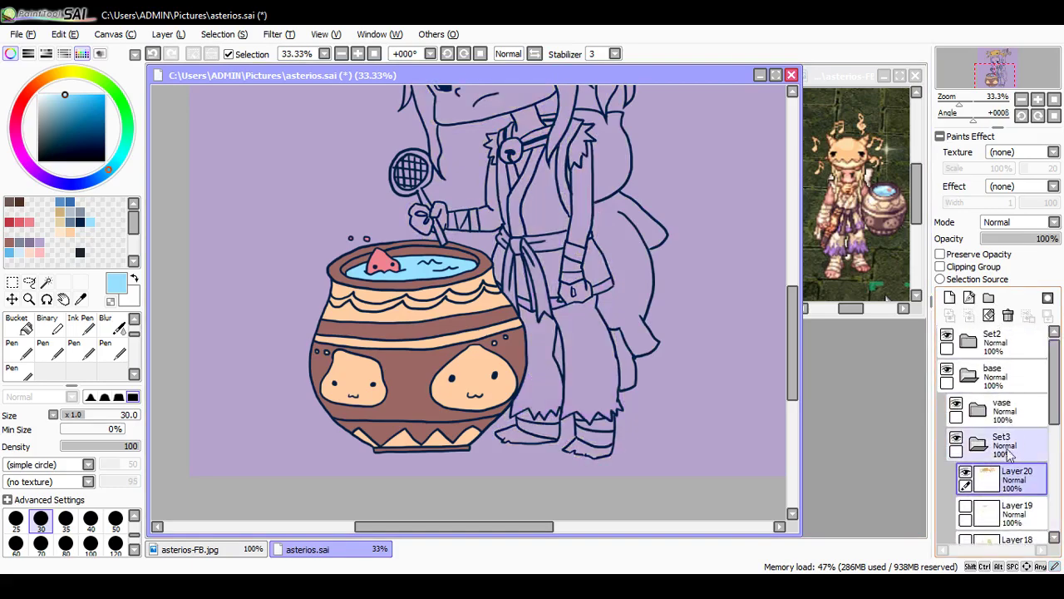
Step: Save the drawing and erase the orange spill around the strip and curled shape to the right of the monster hat on Layer20
scroll(772, 217, "up", 3)
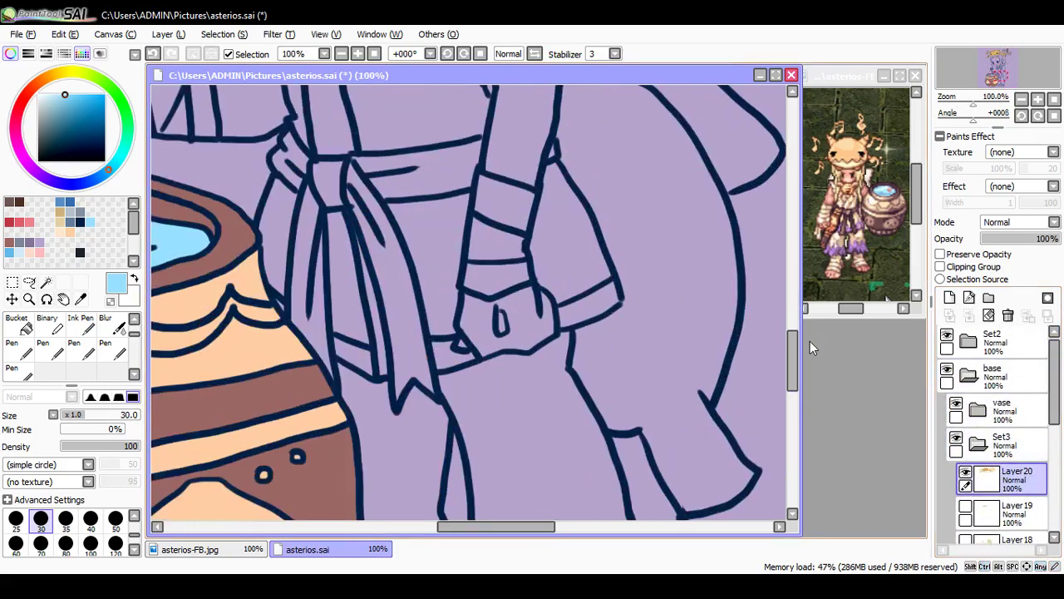
left_click_drag(808, 345, 800, 194)
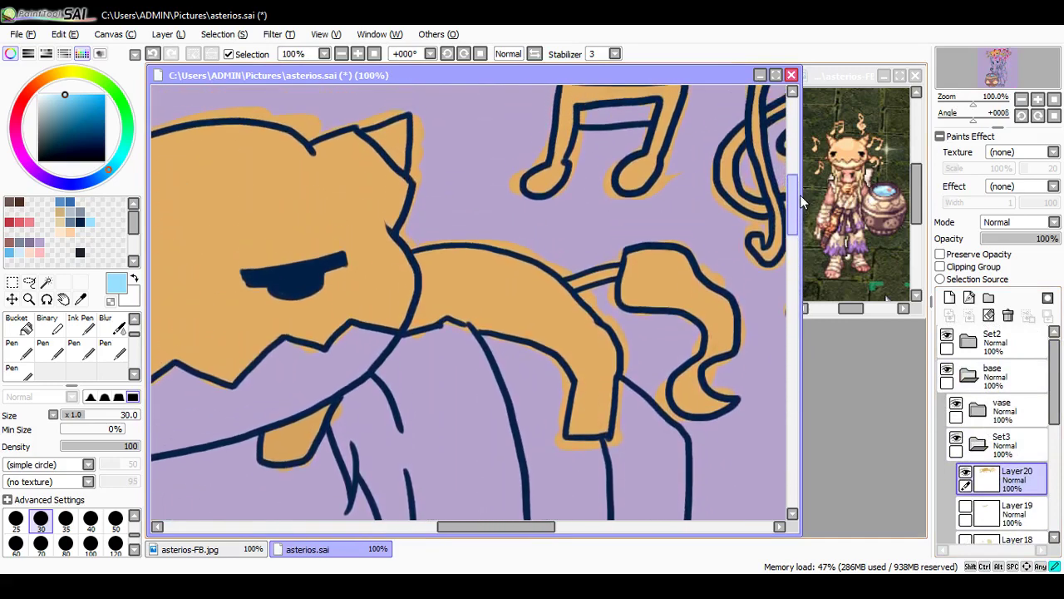
key("ctrl+s")
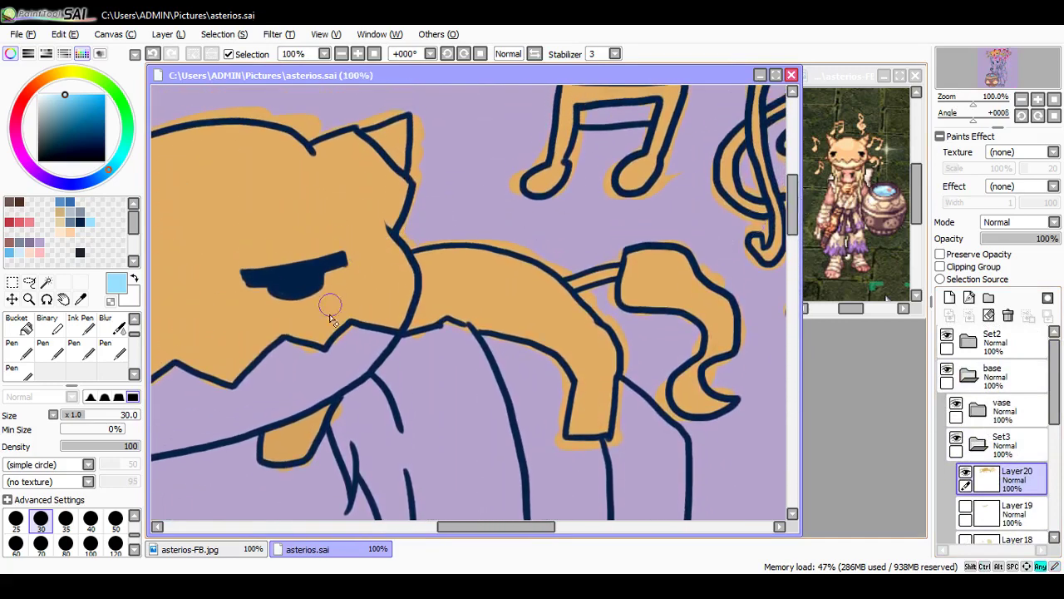
mouse_move(322, 358)
left_mouse_down()
mouse_move(352, 330)
mouse_move(332, 352)
left_mouse_up()
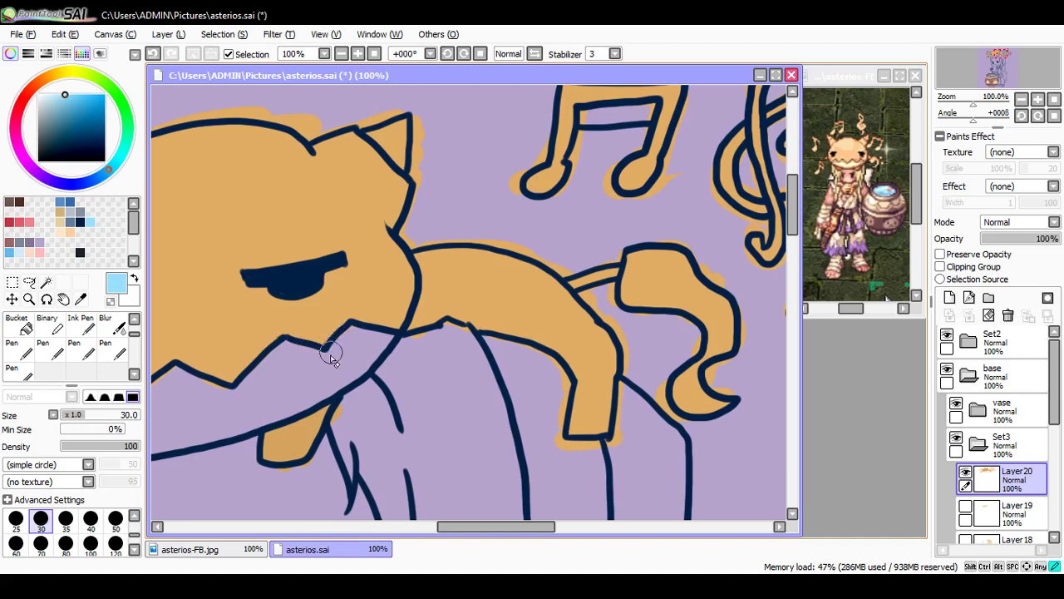
left_click_drag(418, 338, 426, 340)
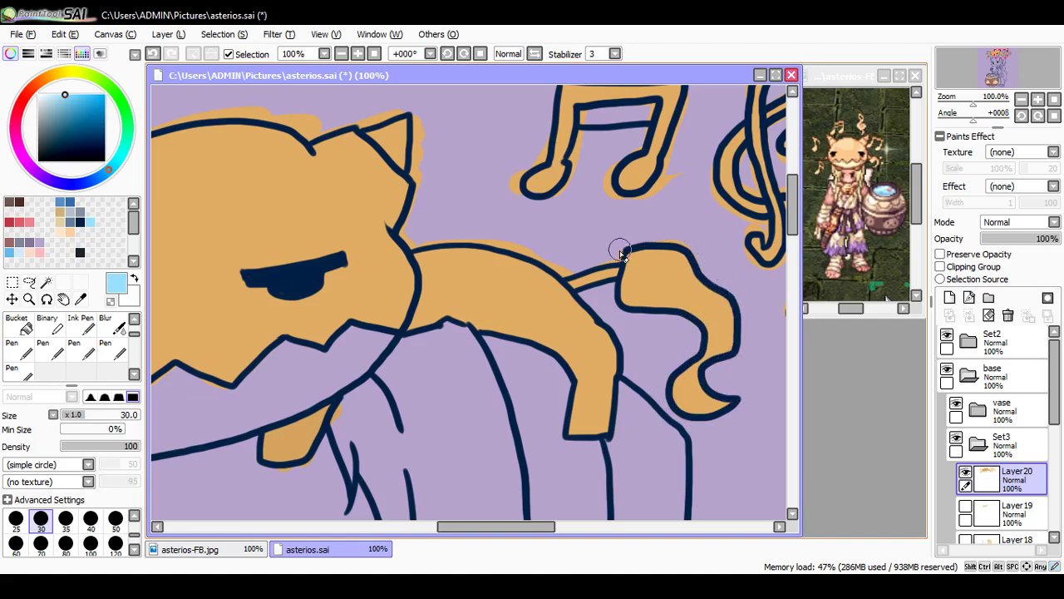
mouse_move(564, 274)
left_mouse_down()
mouse_move(614, 260)
mouse_move(624, 243)
mouse_move(696, 261)
left_mouse_up()
left_click_drag(537, 255, 561, 271)
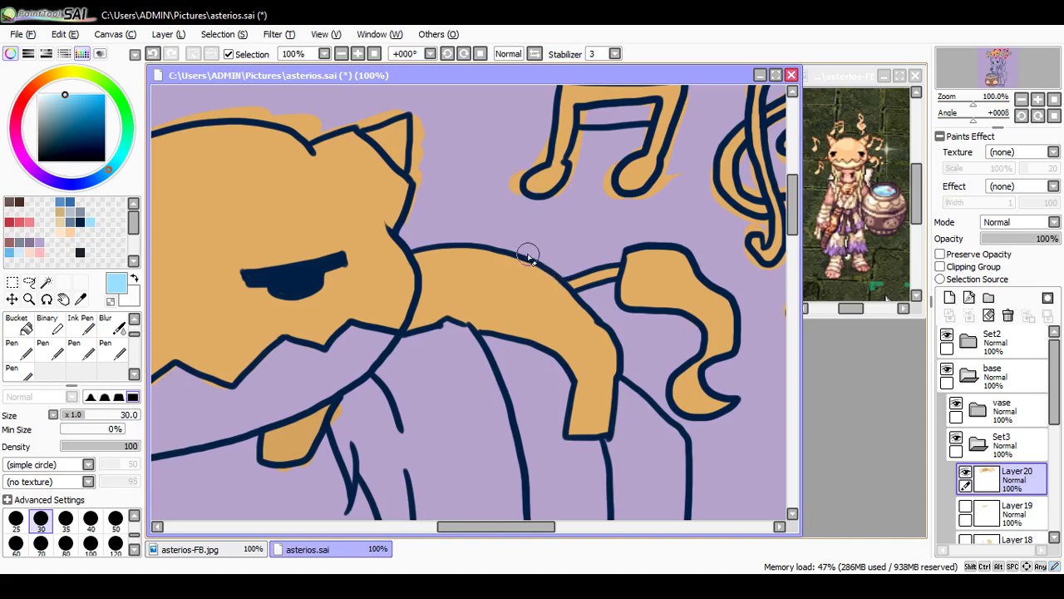
Step: Erase the orange spill around the hat's right ear and the beamed music note, touching up the note with the hat's orange
left_click(518, 290, "alt")
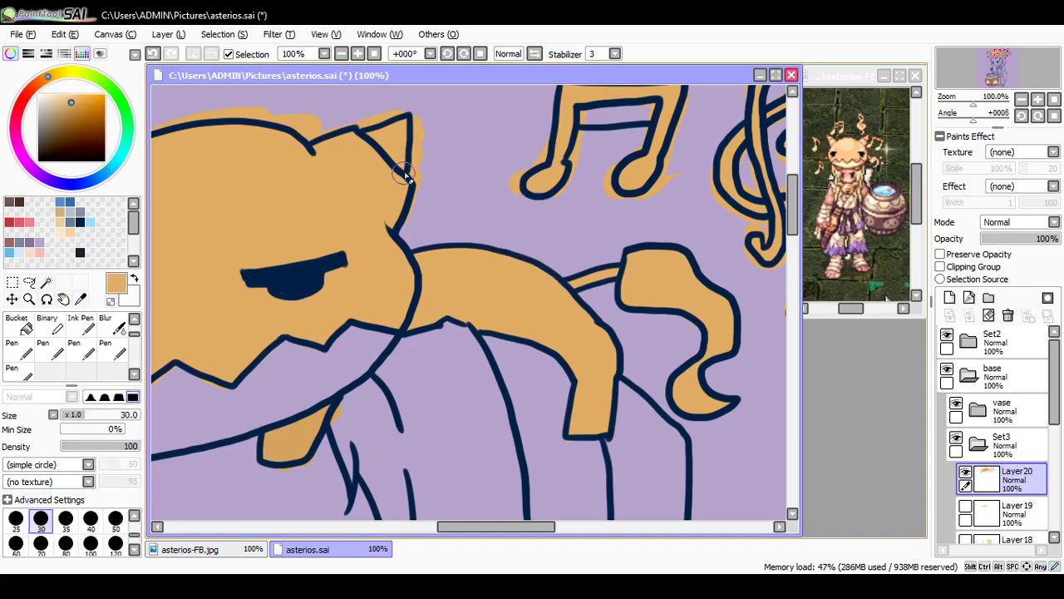
left_click_drag(418, 112, 420, 150)
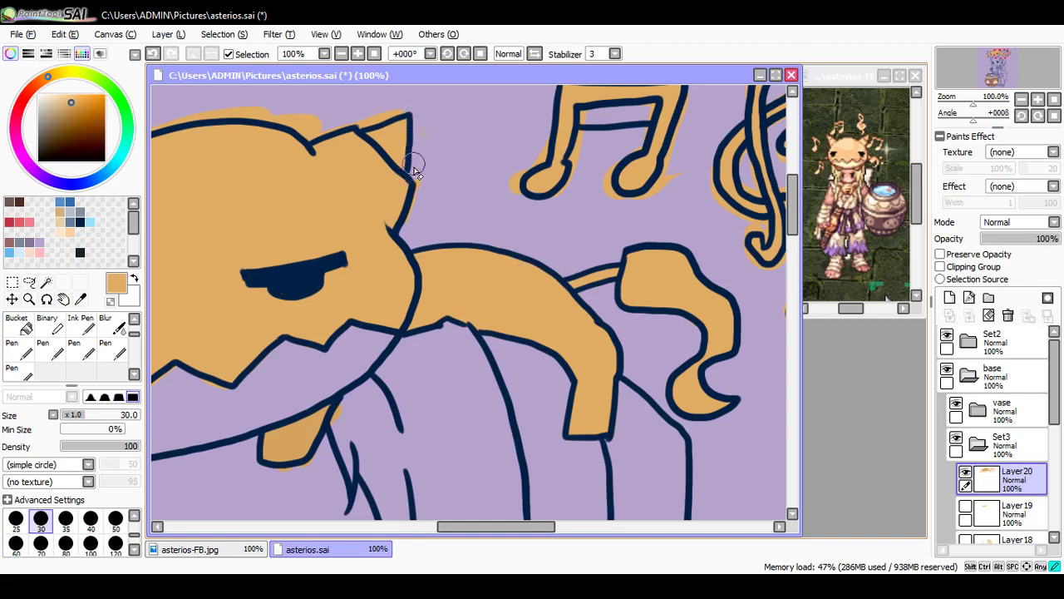
left_click(423, 130)
left_click_drag(539, 164, 518, 194)
key("n")
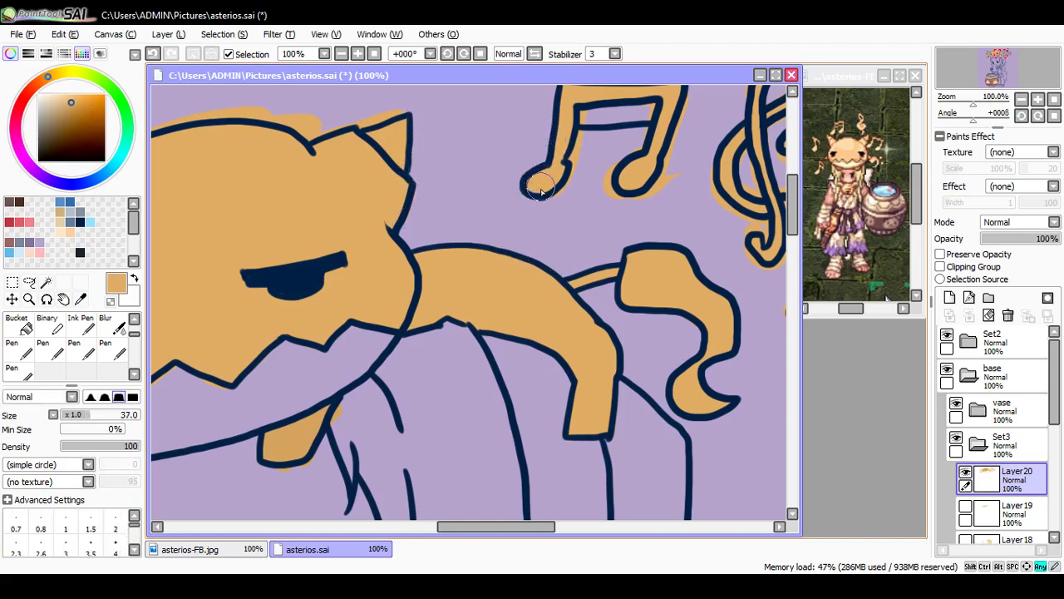
key("e")
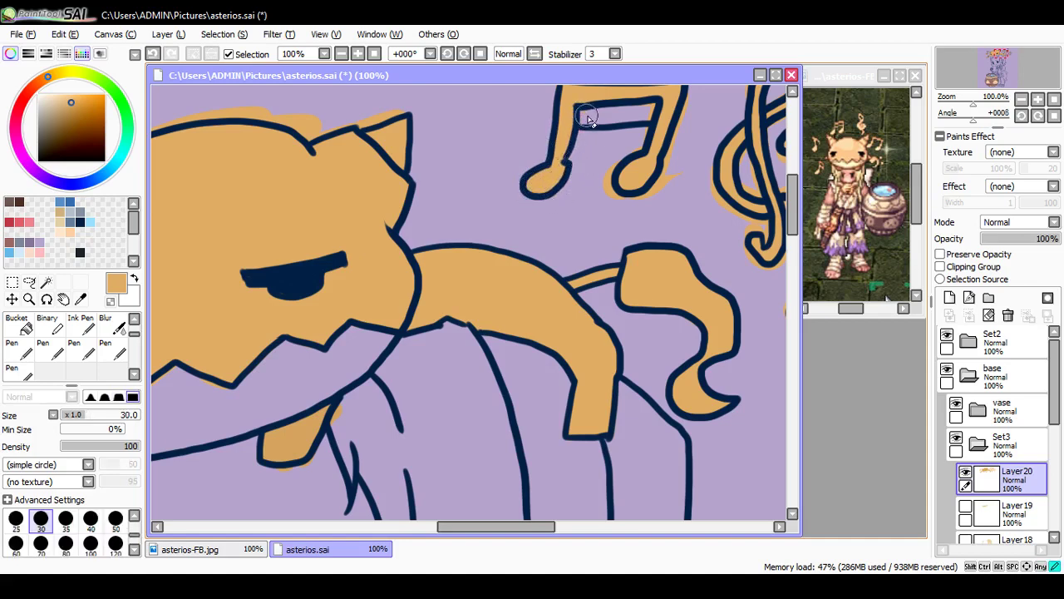
mouse_move(639, 150)
left_mouse_down()
mouse_move(611, 172)
mouse_move(610, 192)
mouse_move(625, 197)
mouse_move(601, 171)
mouse_move(627, 204)
mouse_move(675, 174)
mouse_move(641, 206)
left_mouse_up()
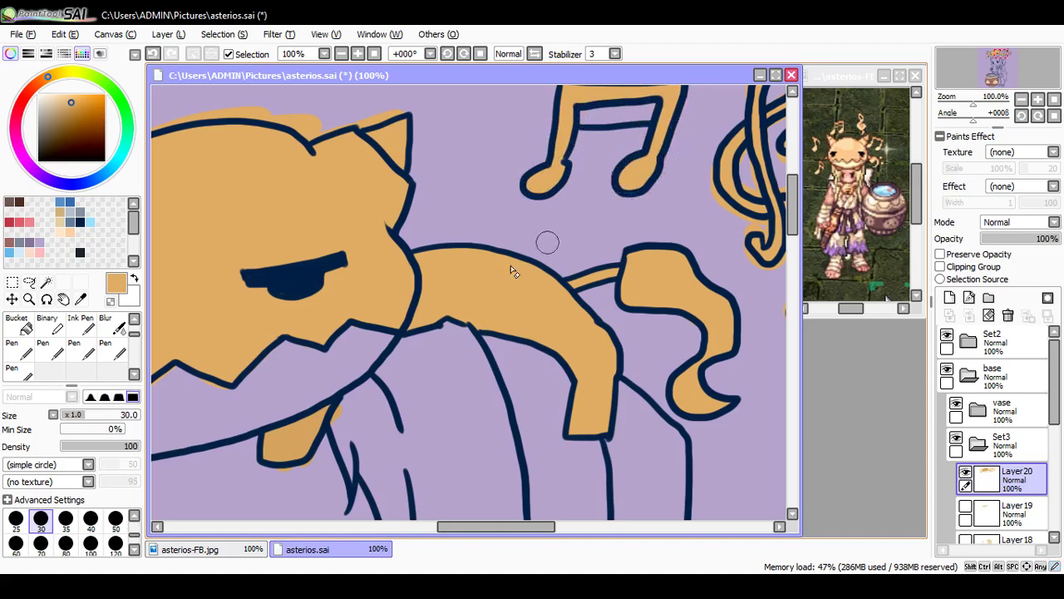
Step: Erase the orange spill along the hat's jagged teeth, the flaps below it, and its left side on Layer20
mouse_move(214, 381)
left_mouse_down()
mouse_move(189, 374)
mouse_move(232, 394)
left_mouse_up()
mouse_move(330, 428)
left_mouse_down()
mouse_move(343, 404)
mouse_move(308, 465)
mouse_move(269, 470)
left_mouse_up()
left_click_drag(452, 527, 395, 529)
mouse_move(375, 478)
left_mouse_down()
mouse_move(368, 470)
mouse_move(365, 482)
left_mouse_up()
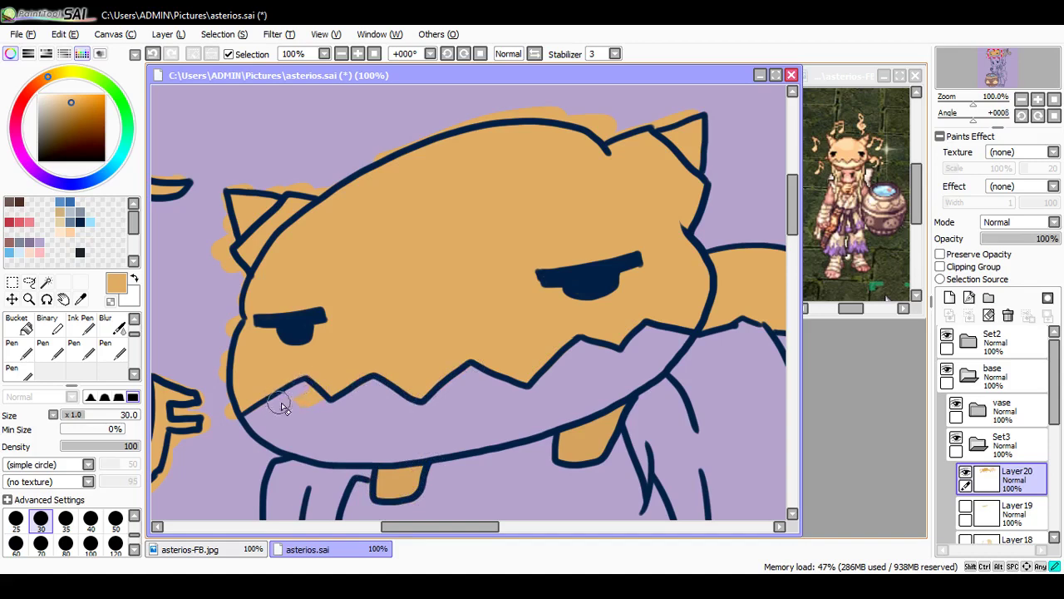
mouse_move(280, 402)
left_mouse_down()
mouse_move(316, 394)
mouse_move(314, 405)
left_mouse_up()
mouse_move(234, 323)
left_mouse_down()
mouse_move(223, 367)
mouse_move(232, 424)
left_mouse_up()
left_click_drag(234, 316, 236, 226)
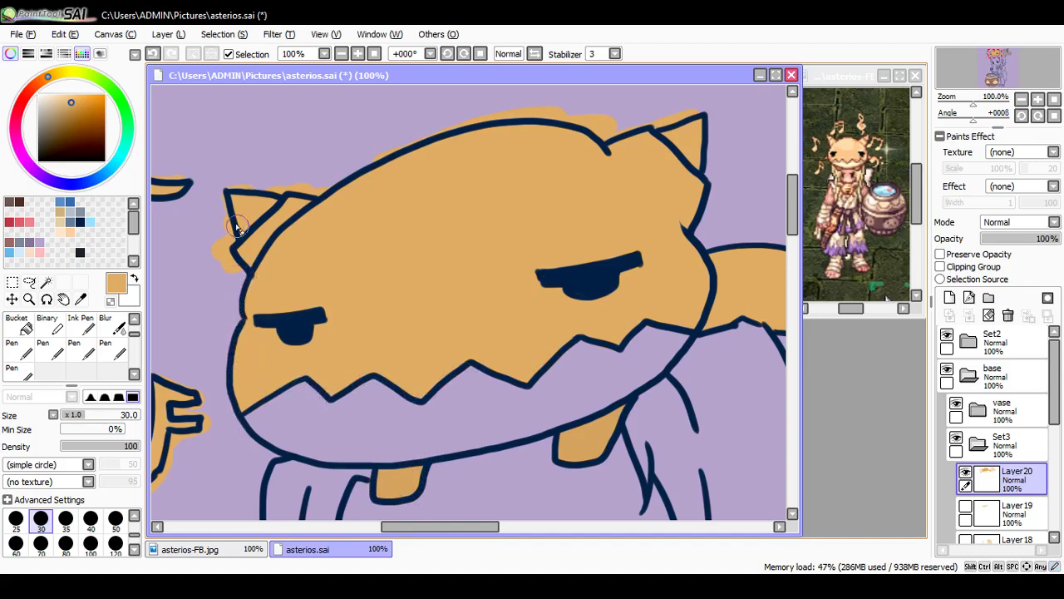
Step: Erase the orange spill around the hat's left ear and along its top outline up to the right ear
mouse_move(223, 191)
left_mouse_down()
mouse_move(225, 251)
mouse_move(240, 273)
mouse_move(222, 217)
mouse_move(231, 275)
mouse_move(208, 234)
mouse_move(270, 235)
left_mouse_up()
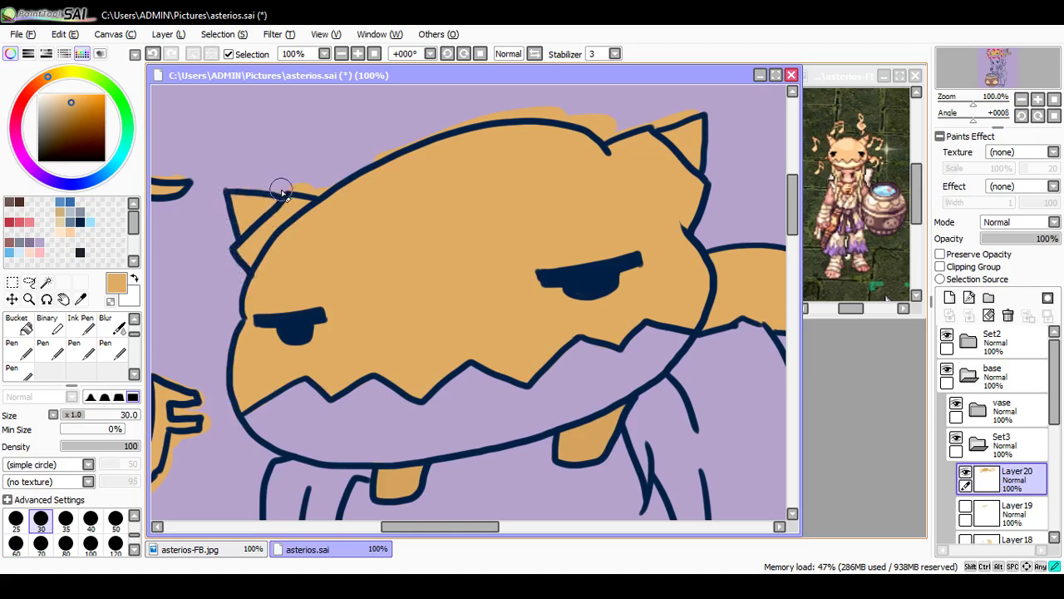
mouse_move(281, 190)
left_mouse_down()
mouse_move(315, 193)
mouse_move(394, 151)
left_mouse_up()
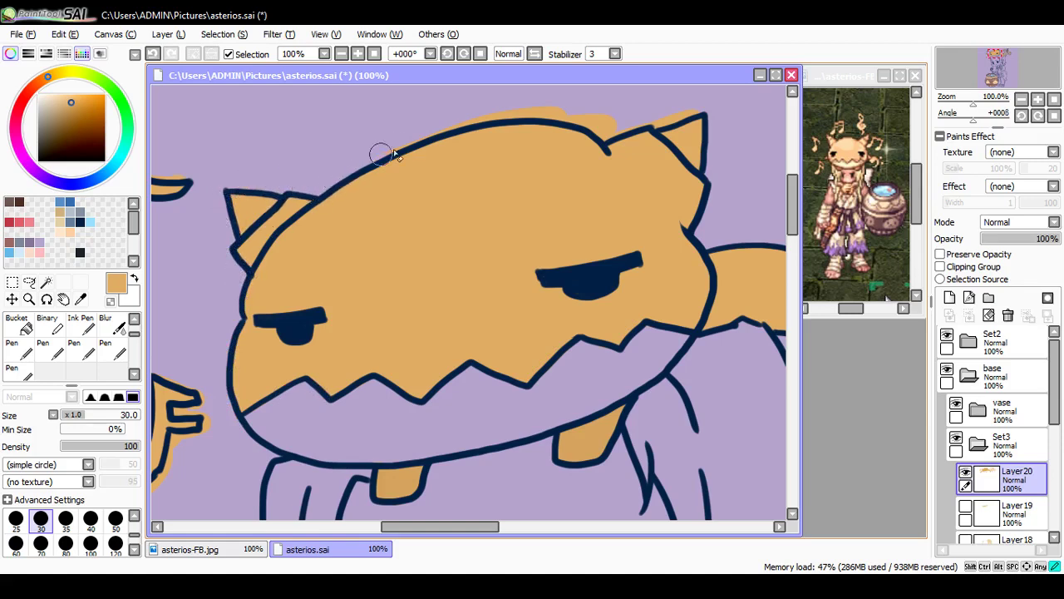
mouse_move(485, 109)
left_mouse_down()
mouse_move(570, 105)
mouse_move(539, 110)
mouse_move(589, 123)
left_mouse_up()
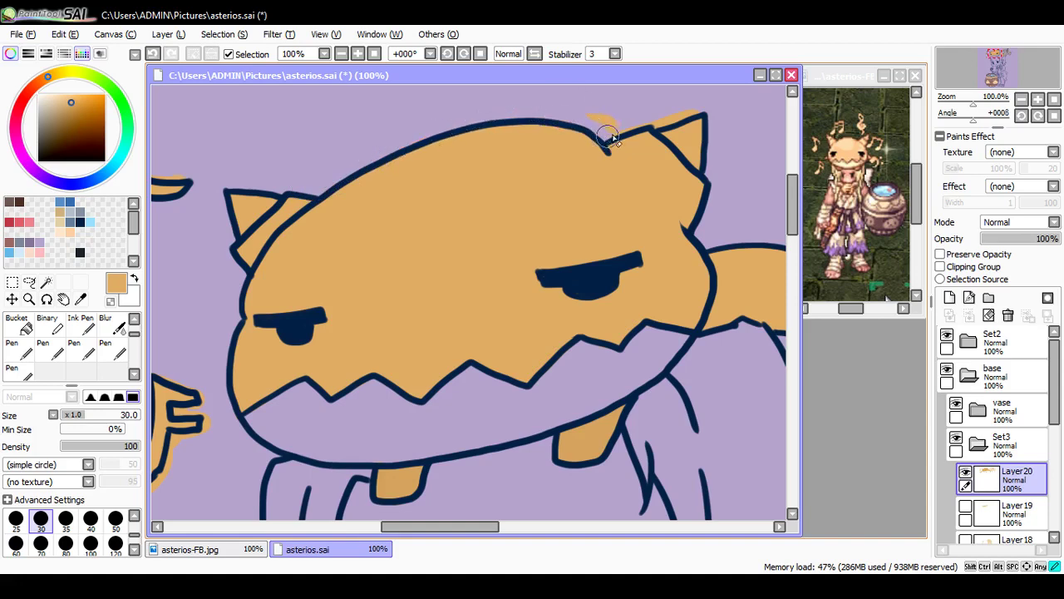
mouse_move(656, 125)
left_mouse_down()
mouse_move(696, 111)
mouse_move(671, 122)
left_mouse_up()
left_click_drag(606, 131, 580, 110)
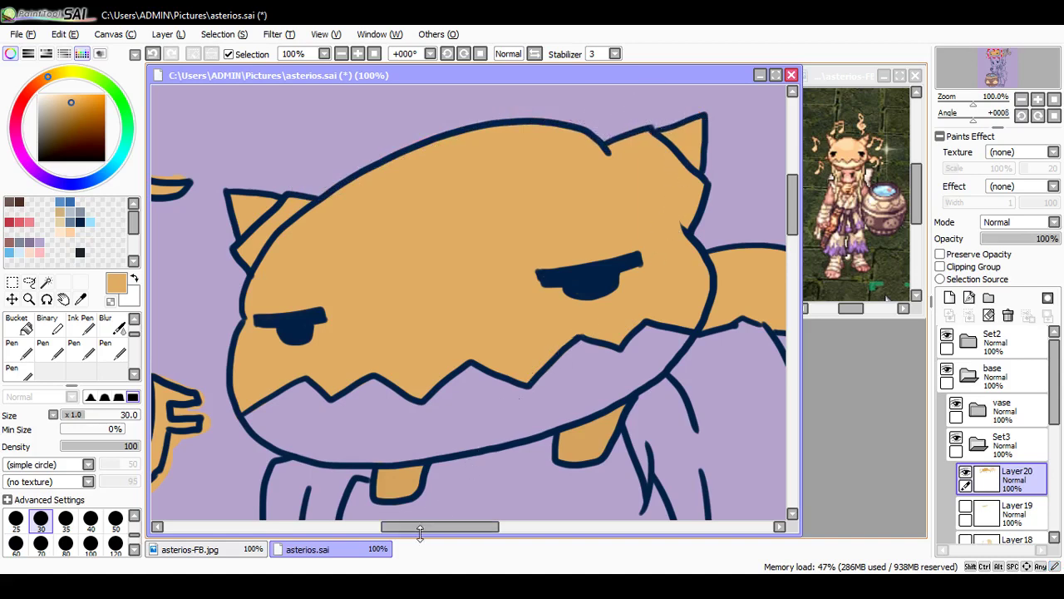
Step: Erase the orange spill around the two single music notes to the left of the monster hat on Layer20
left_click_drag(420, 533, 381, 533)
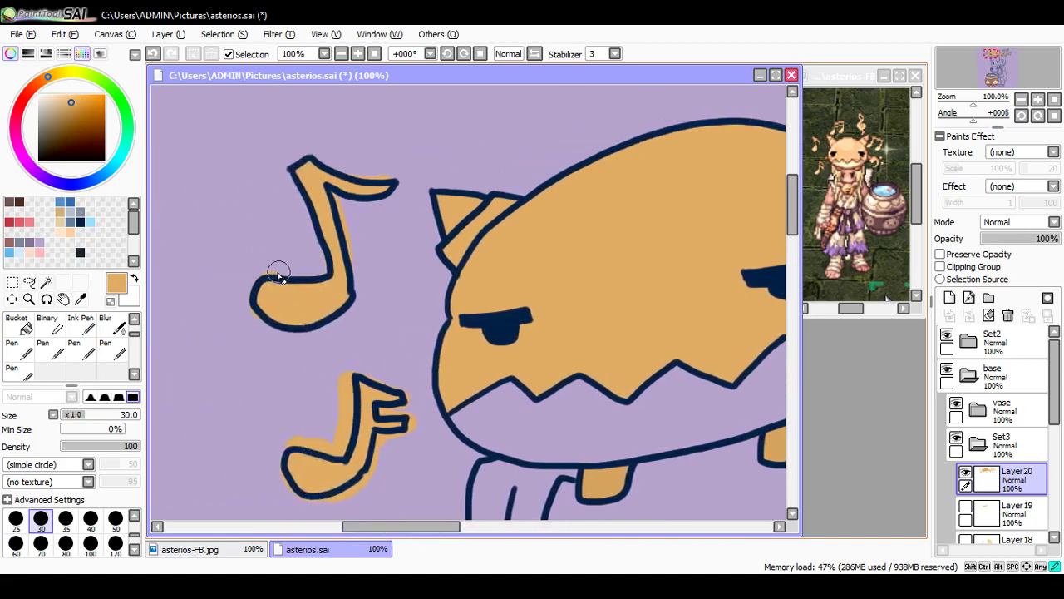
mouse_move(254, 284)
left_mouse_down()
mouse_move(254, 307)
mouse_move(319, 269)
mouse_move(333, 190)
mouse_move(356, 305)
mouse_move(333, 277)
left_mouse_up()
left_click_drag(395, 177, 420, 195)
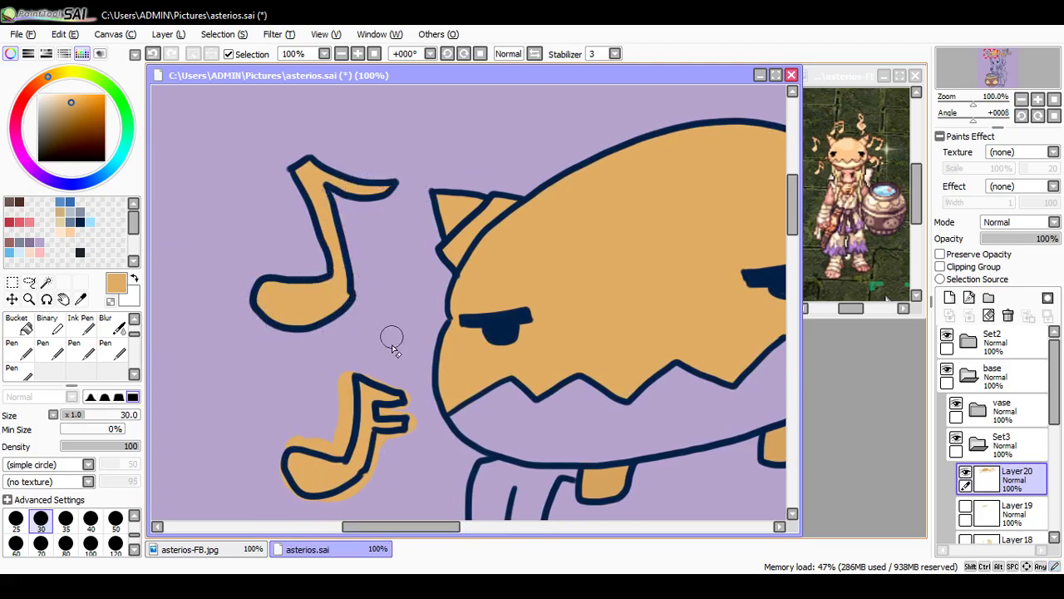
mouse_move(396, 424)
left_mouse_down()
mouse_move(381, 410)
mouse_move(408, 398)
left_mouse_up()
mouse_move(343, 383)
left_mouse_down()
mouse_move(340, 452)
mouse_move(280, 445)
mouse_move(329, 440)
mouse_move(340, 387)
left_mouse_up()
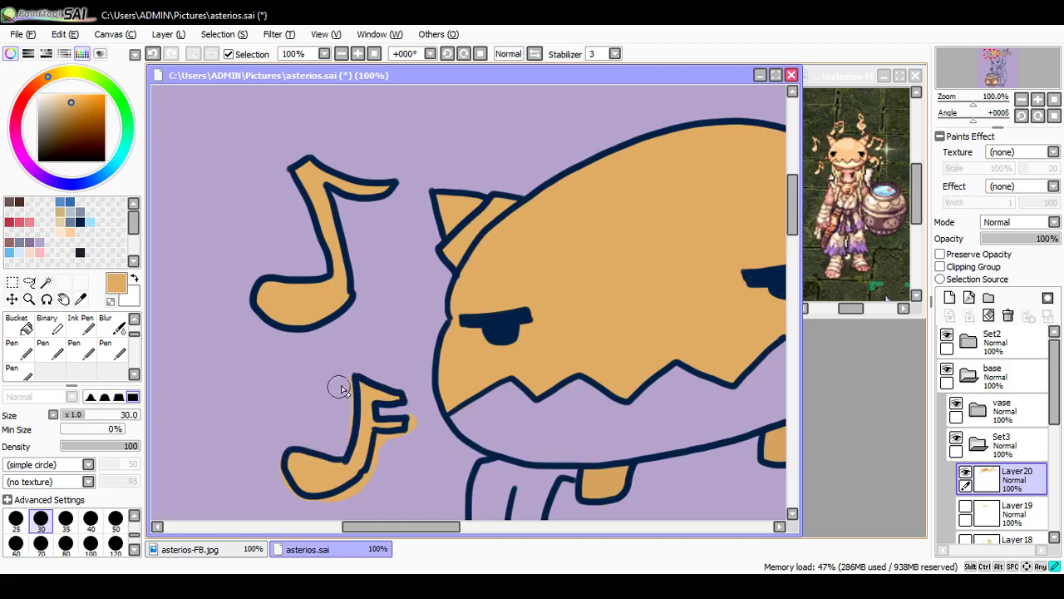
mouse_move(347, 436)
left_mouse_down()
mouse_move(378, 436)
mouse_move(371, 466)
mouse_move(414, 418)
mouse_move(357, 487)
mouse_move(304, 506)
mouse_move(359, 490)
mouse_move(306, 504)
left_mouse_up()
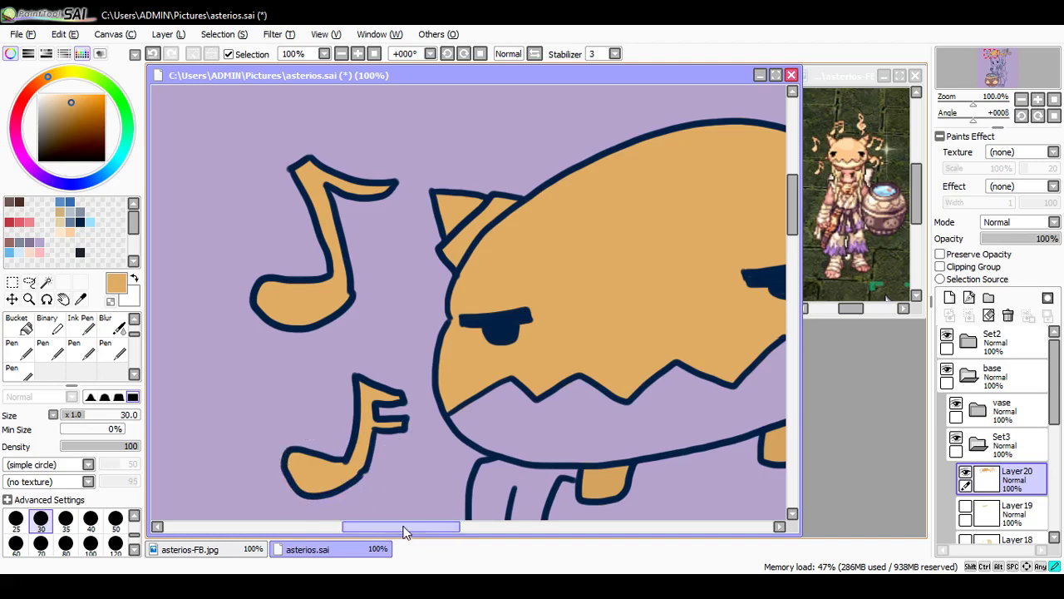
Step: Erase the orange spill around the tilted beamed note and the treble clef to the right of the hat on Layer20, and save the drawing
left_click_drag(404, 527, 558, 516)
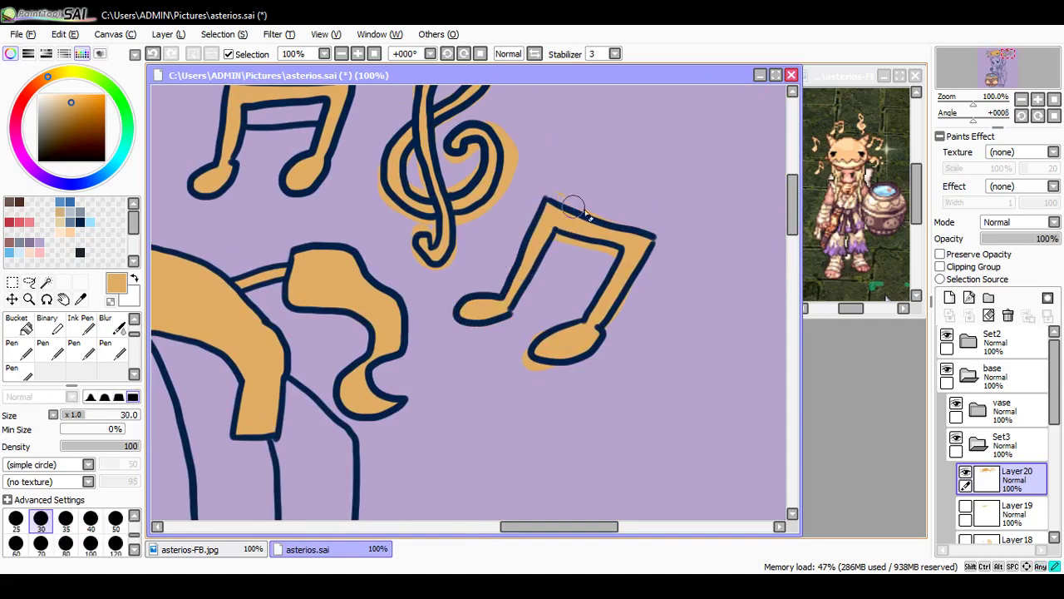
mouse_move(557, 235)
left_mouse_down()
mouse_move(614, 252)
mouse_move(634, 286)
mouse_move(607, 327)
left_mouse_up()
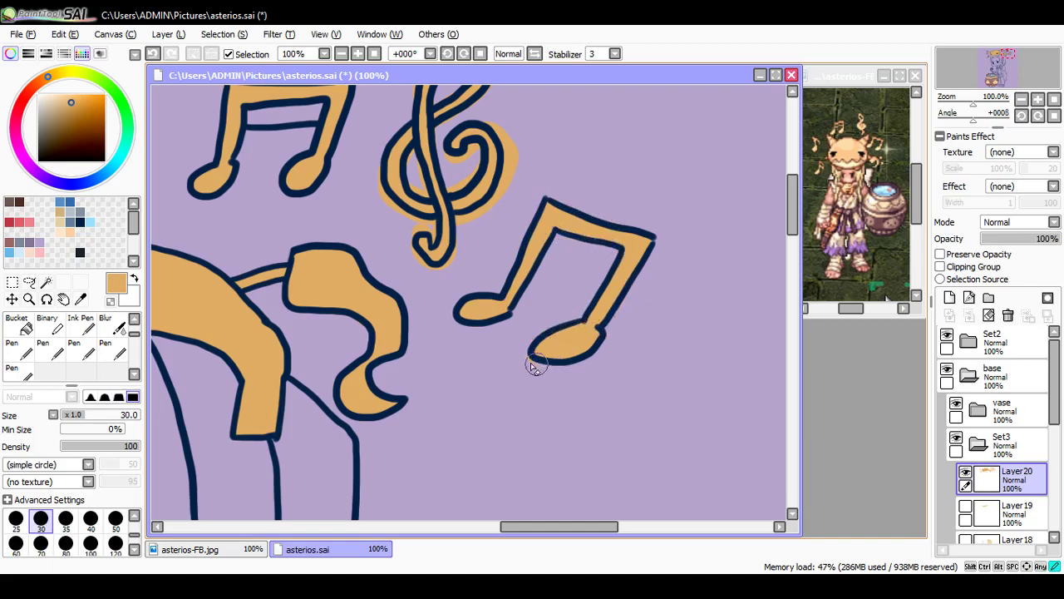
left_click_drag(793, 228, 790, 205)
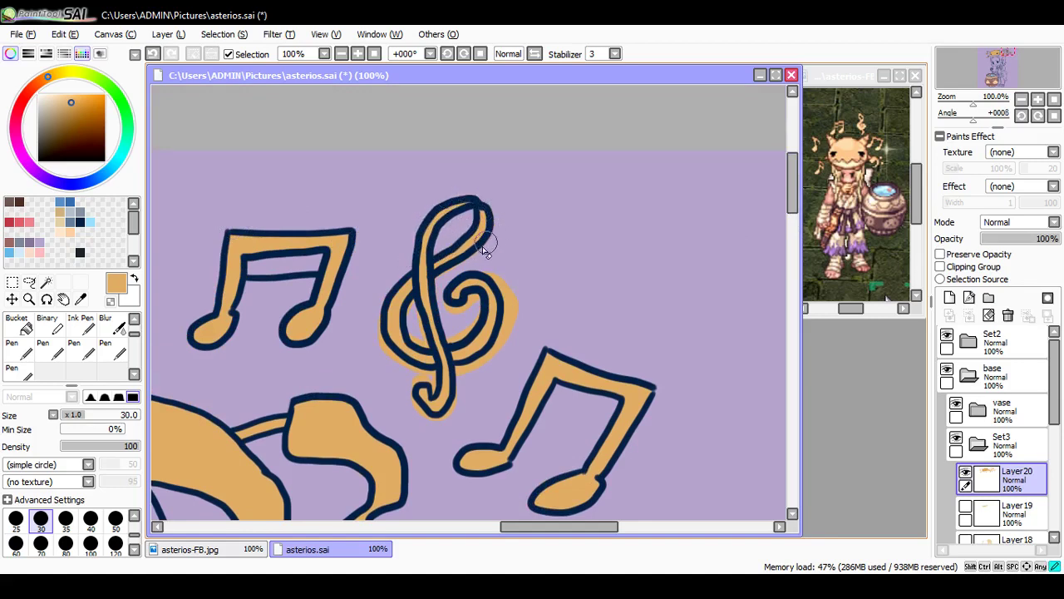
left_click_drag(446, 303, 460, 313)
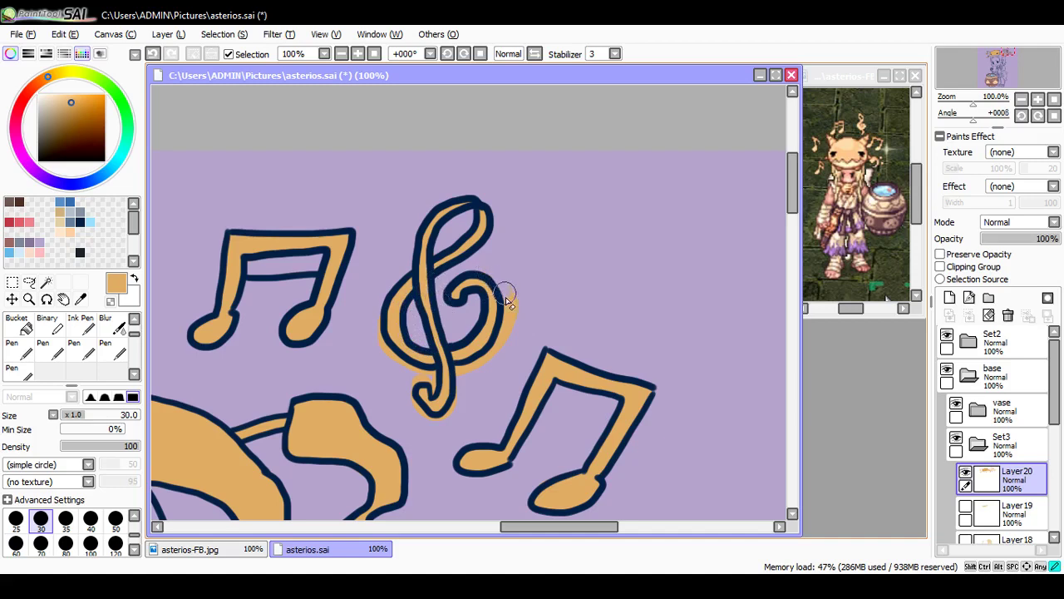
left_click_drag(505, 297, 497, 356)
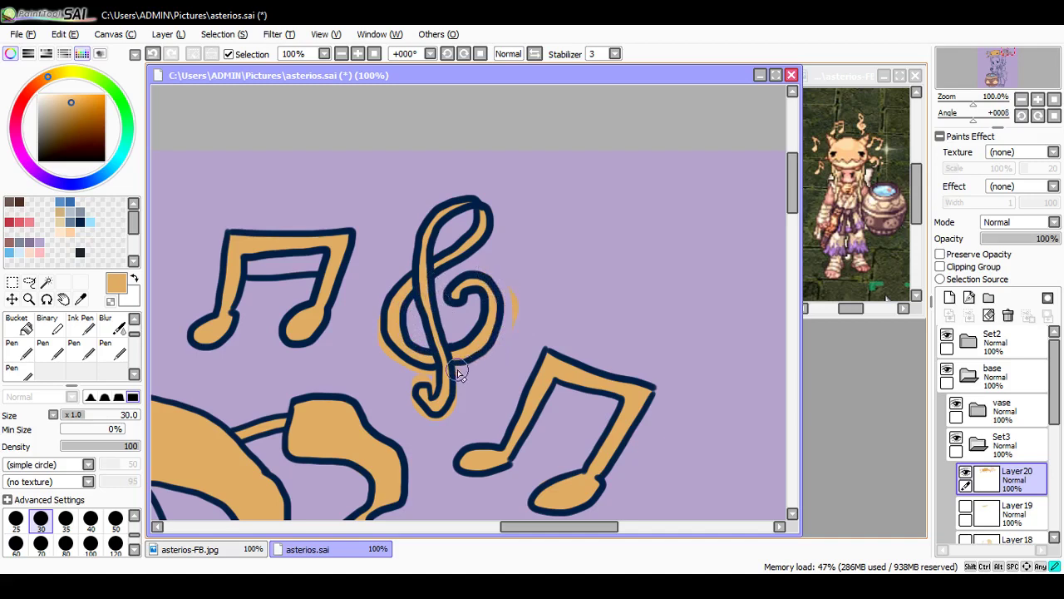
left_click_drag(501, 279, 501, 353)
left_click_drag(511, 298, 508, 344)
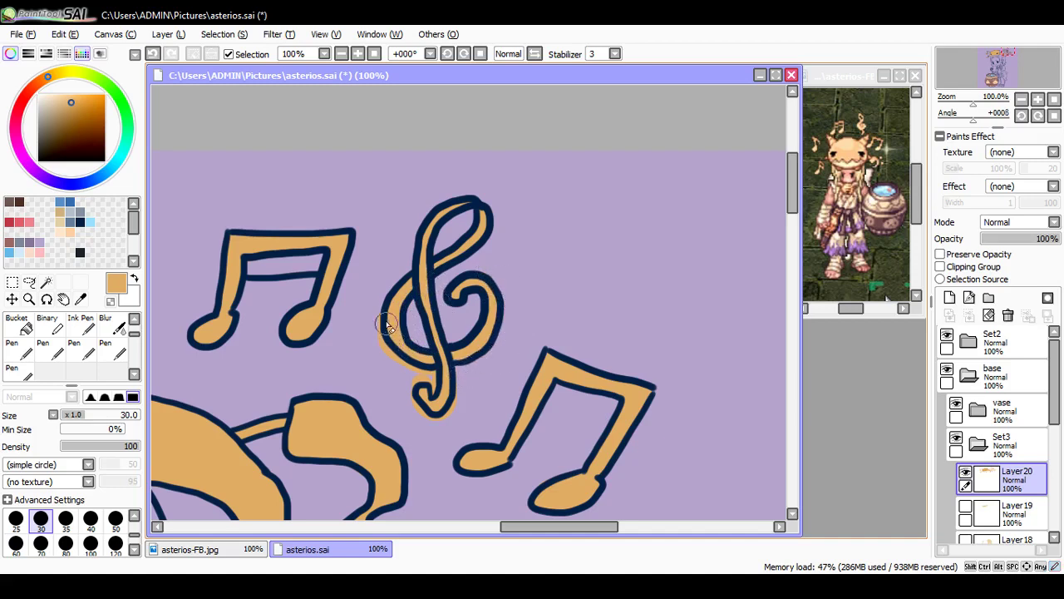
mouse_move(382, 315)
left_mouse_down()
mouse_move(399, 365)
mouse_move(386, 351)
mouse_move(433, 374)
mouse_move(431, 388)
mouse_move(414, 379)
mouse_move(407, 396)
mouse_move(430, 421)
mouse_move(458, 388)
left_mouse_up()
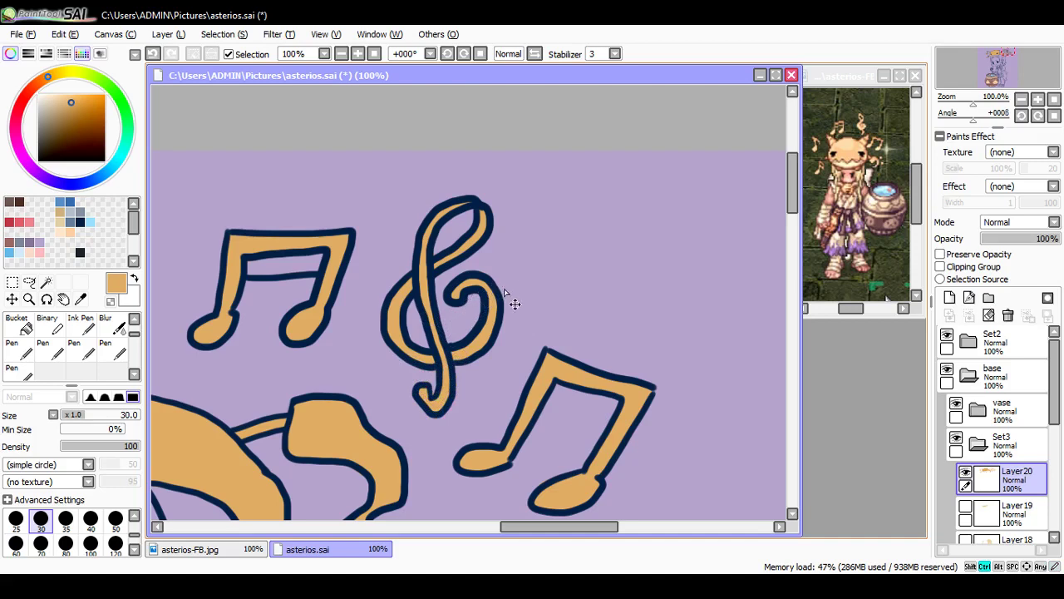
key("ctrl+s")
Step: Show Layer19, erase the yellow spill beneath the hat's jaw, sample the jaw's yellow, and save the drawing
scroll(788, 244, "down", 5)
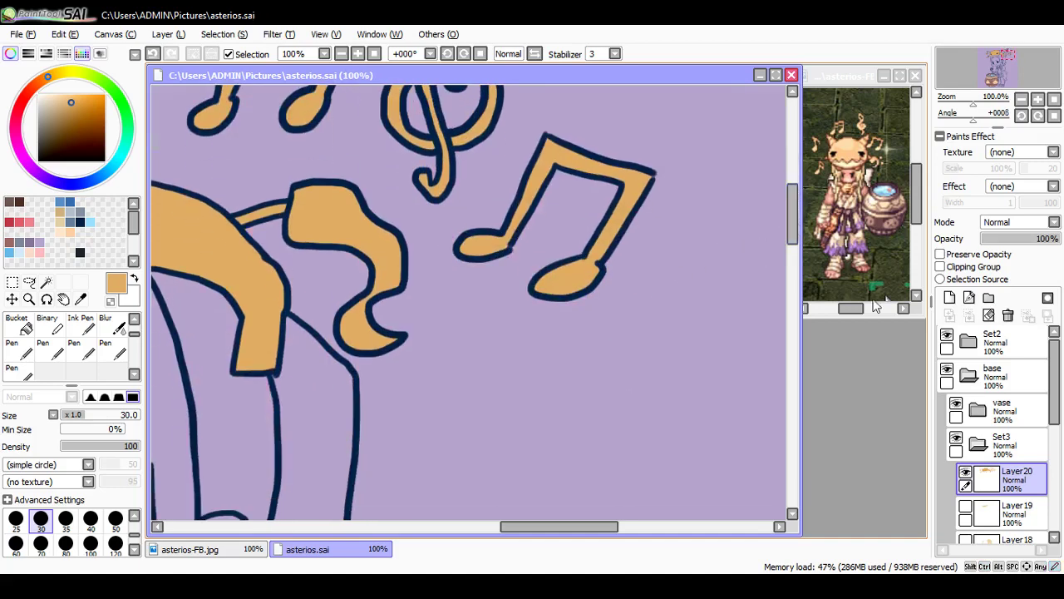
left_click_drag(615, 526, 497, 536)
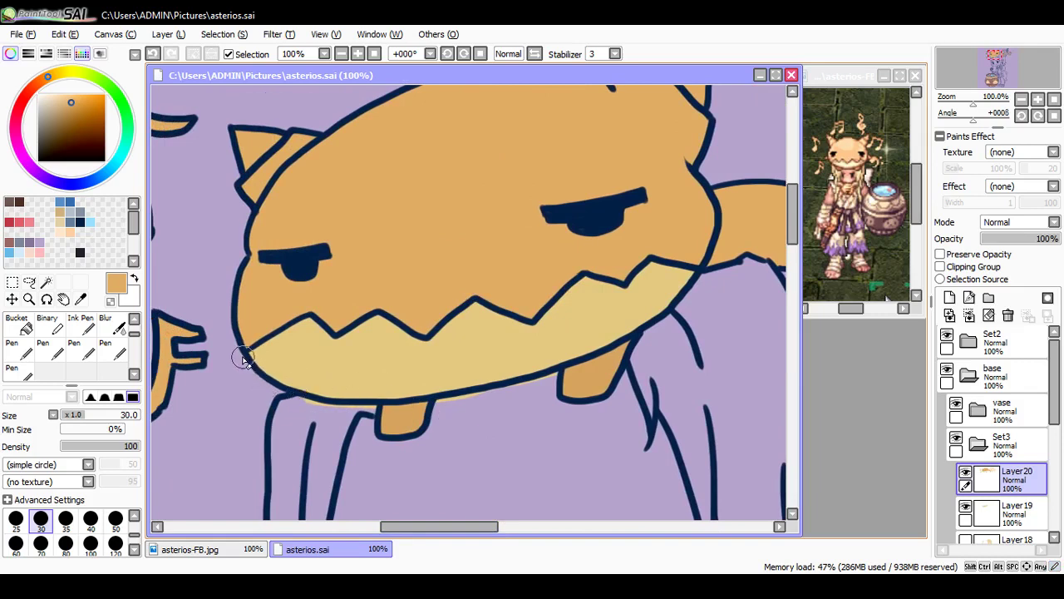
left_click_drag(267, 389, 291, 396)
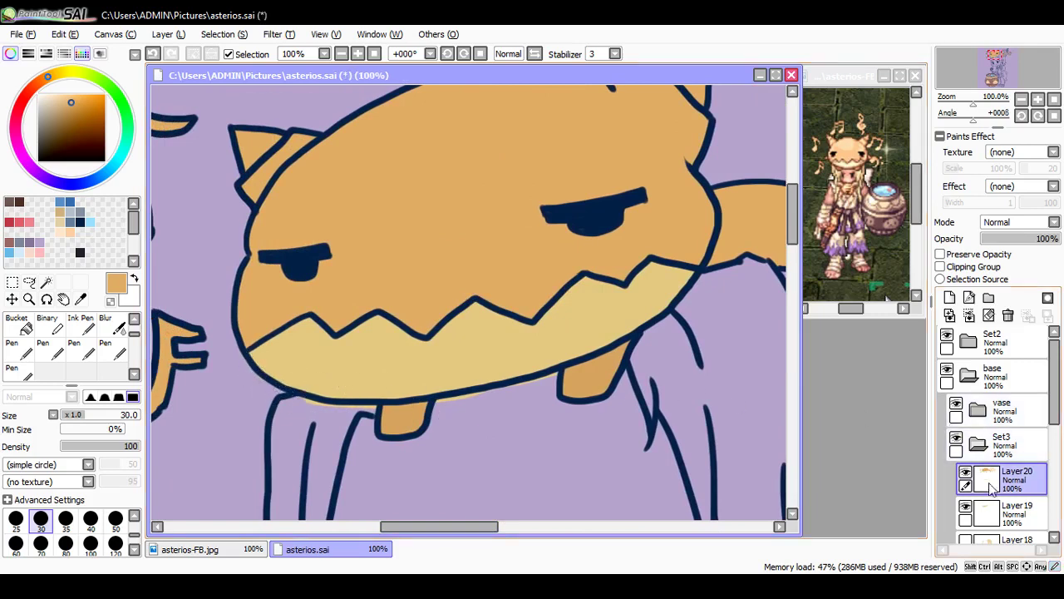
left_click(1010, 508)
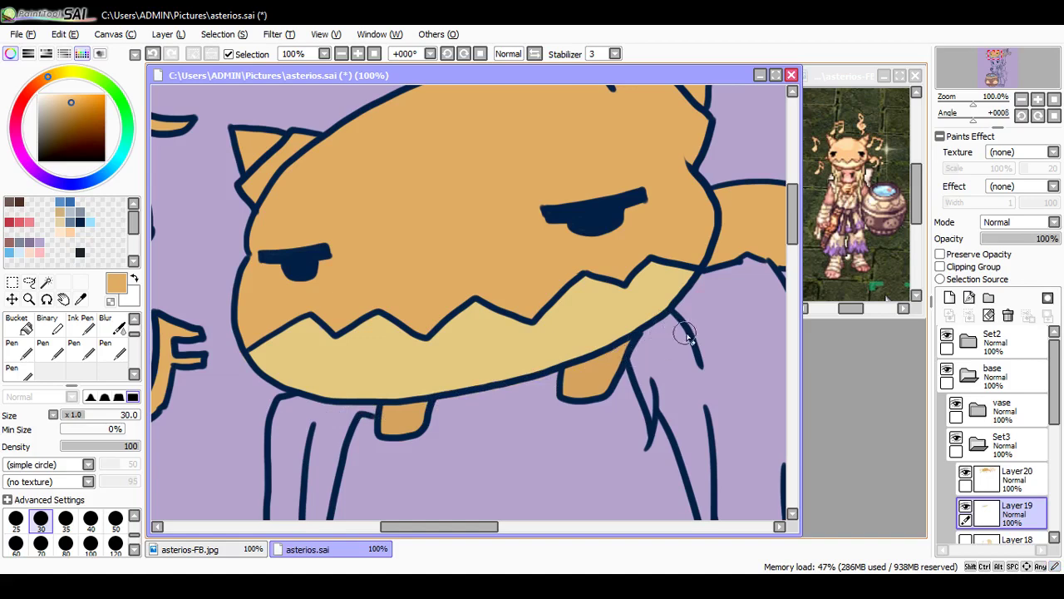
left_click(380, 339, "alt")
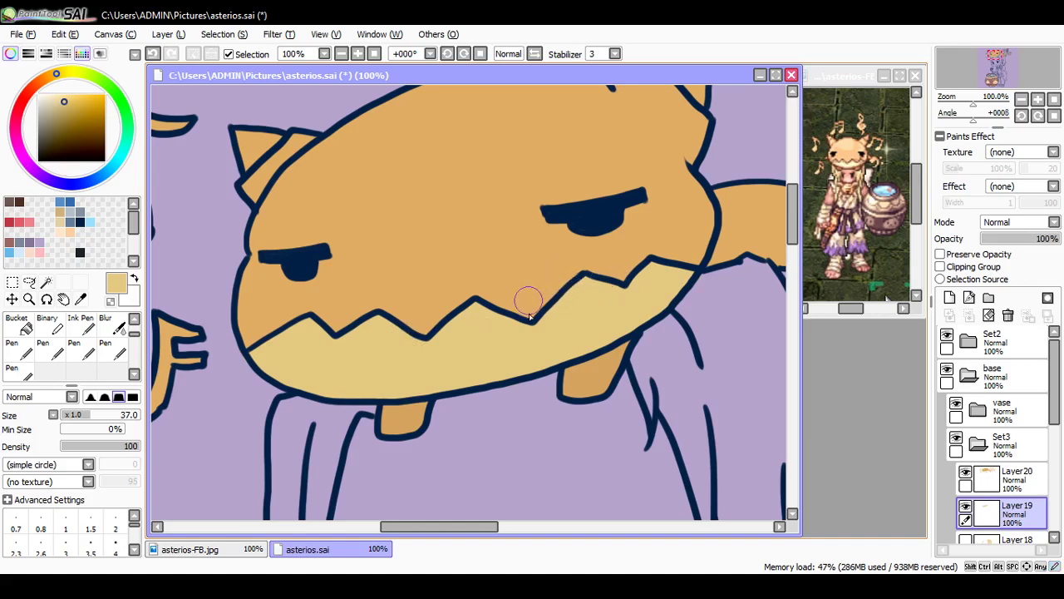
scroll(505, 340, "down", 1)
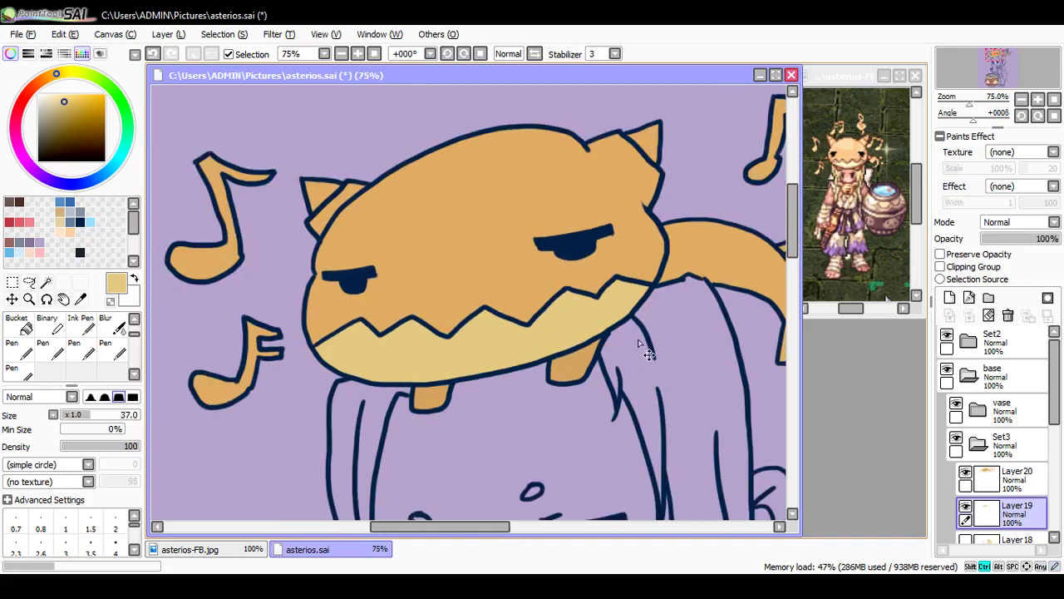
key("ctrl+s")
Step: Show Layer18 and erase the blonde spill along the inner edges of the upper front hair on both sides of the face
left_click_drag(1058, 422, 1058, 456)
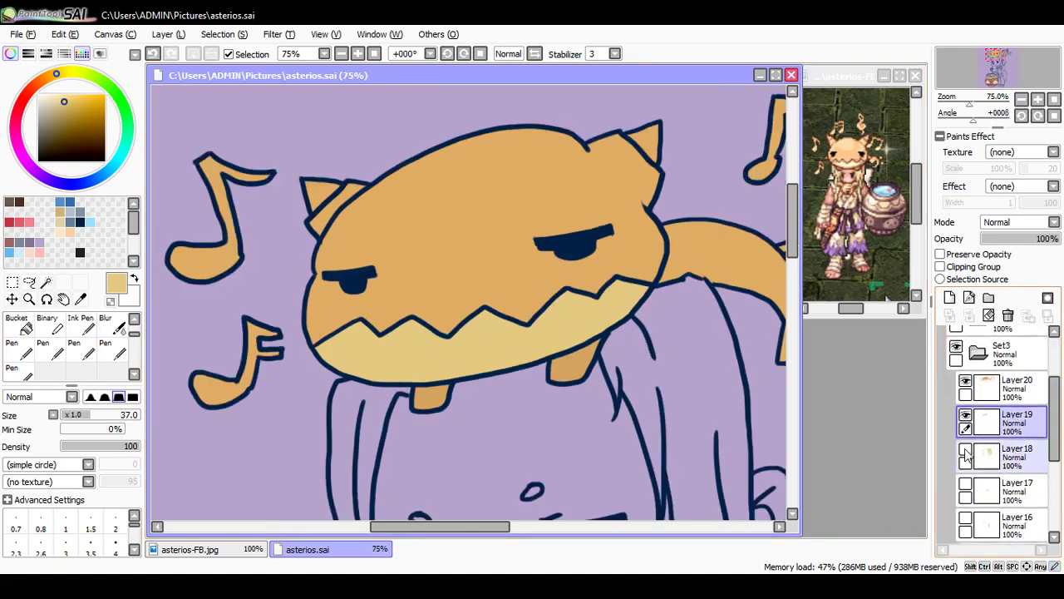
left_click(966, 450)
left_click(1016, 469)
key("e")
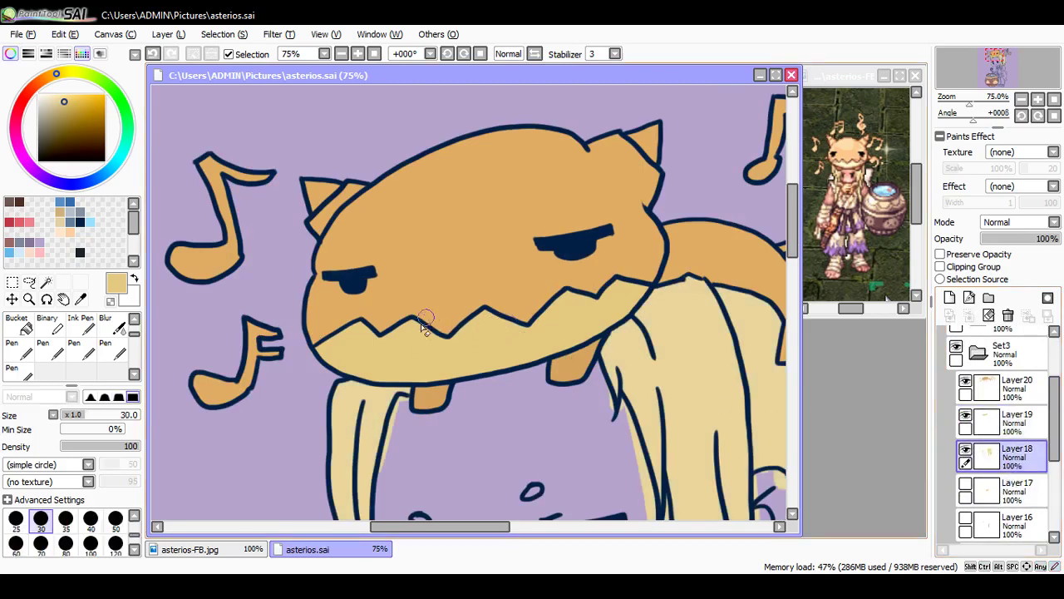
left_click_drag(409, 396, 389, 460)
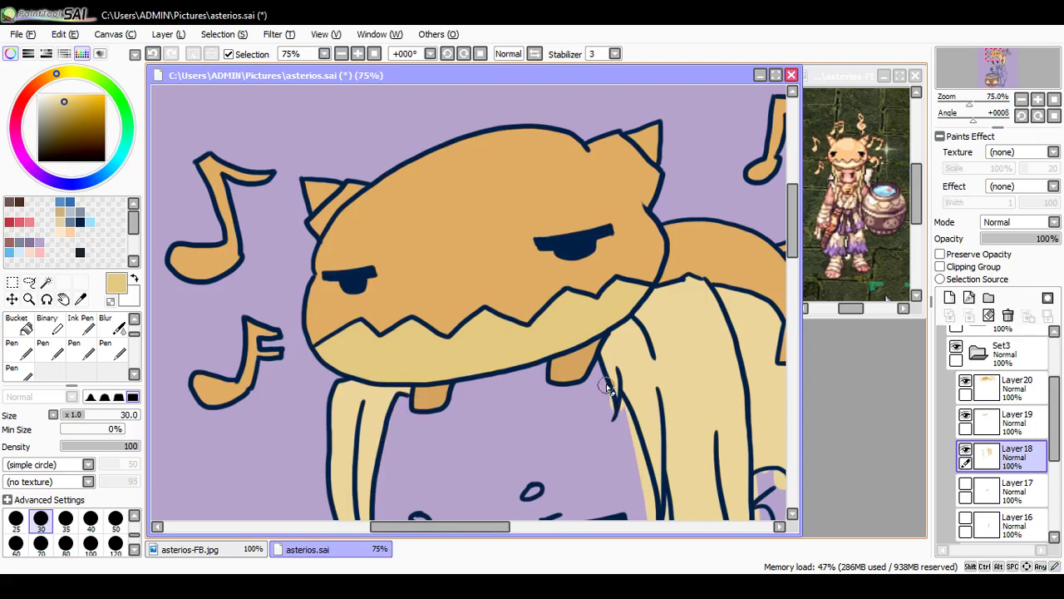
mouse_move(607, 387)
left_mouse_down()
mouse_move(627, 406)
mouse_move(647, 492)
left_mouse_up()
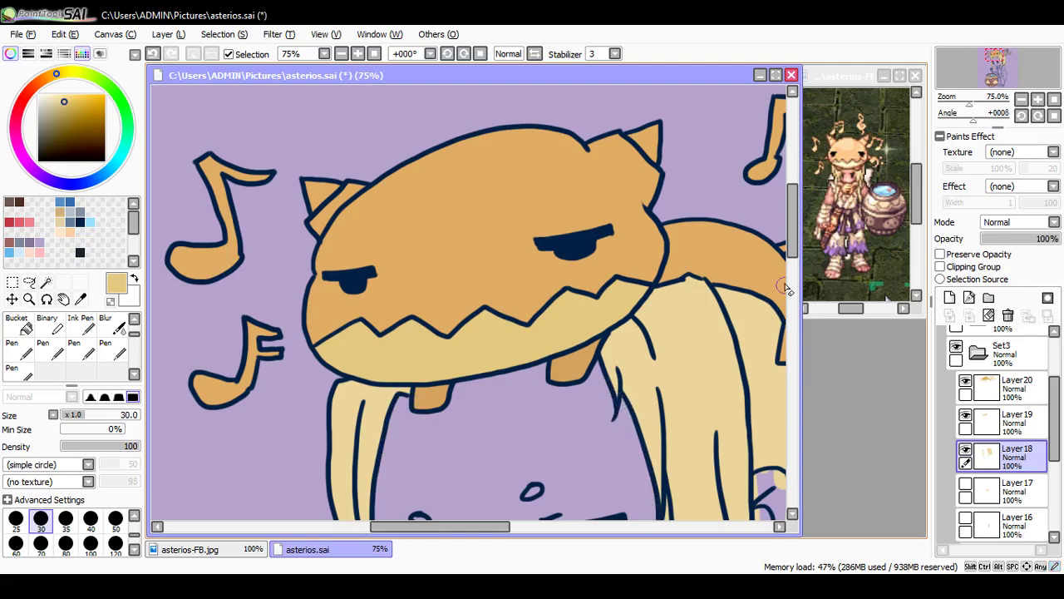
Step: Erase the blonde spill around the lower front hair strands on both sides of the face, down to their tips, on Layer18
scroll(549, 399, "down", 5)
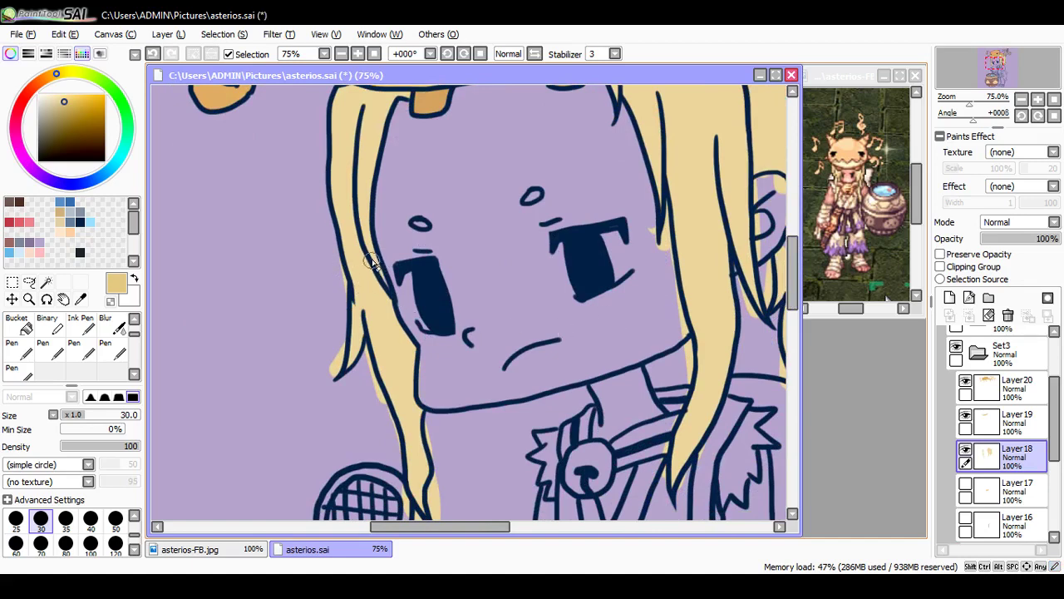
left_click(374, 141, "alt")
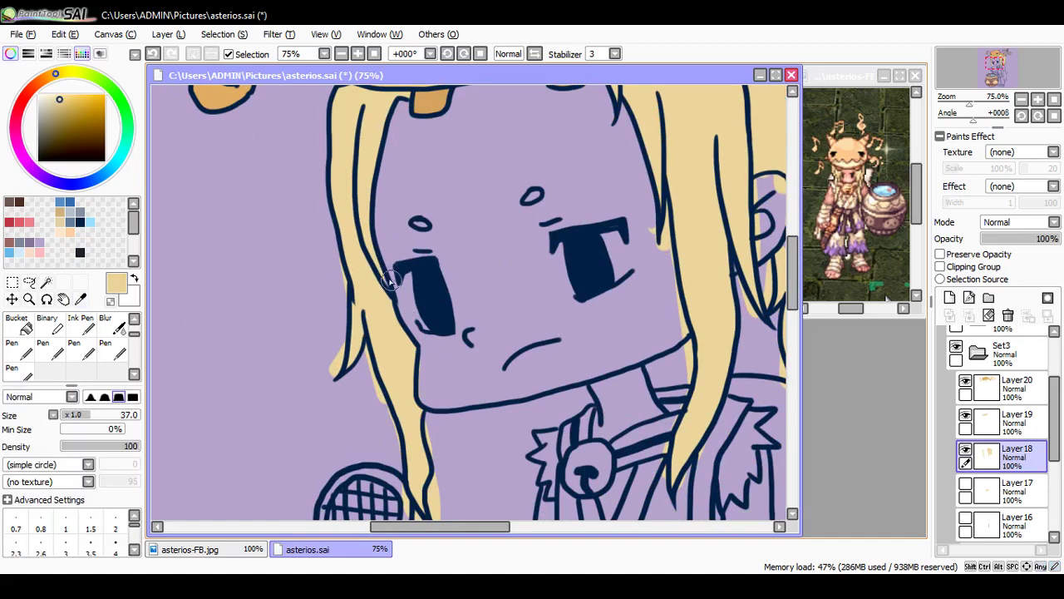
key("e")
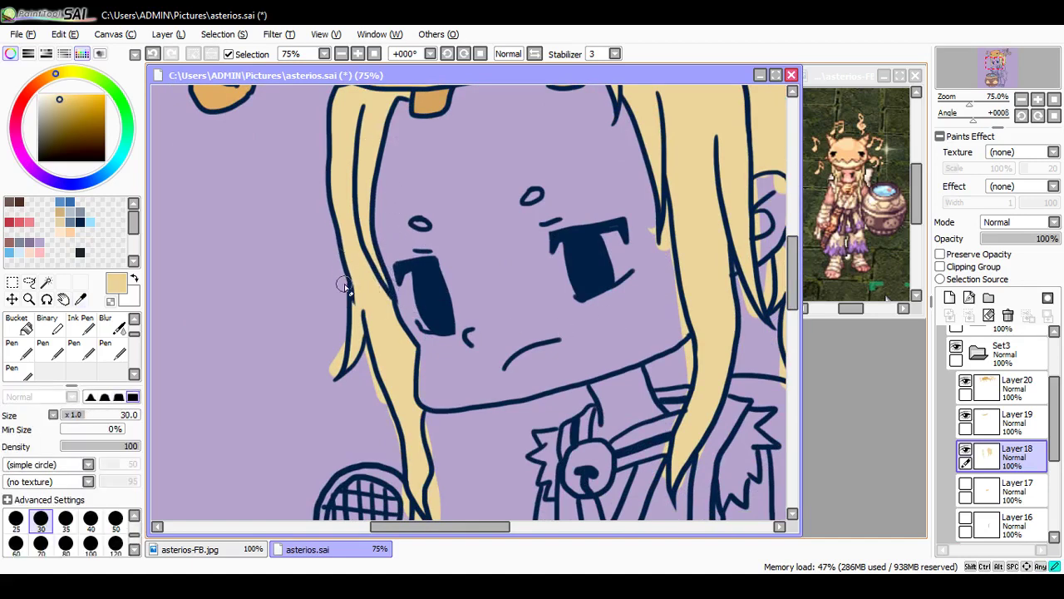
mouse_move(342, 336)
left_mouse_down()
mouse_move(332, 373)
mouse_move(342, 341)
mouse_move(328, 362)
mouse_move(364, 344)
mouse_move(374, 374)
left_mouse_up()
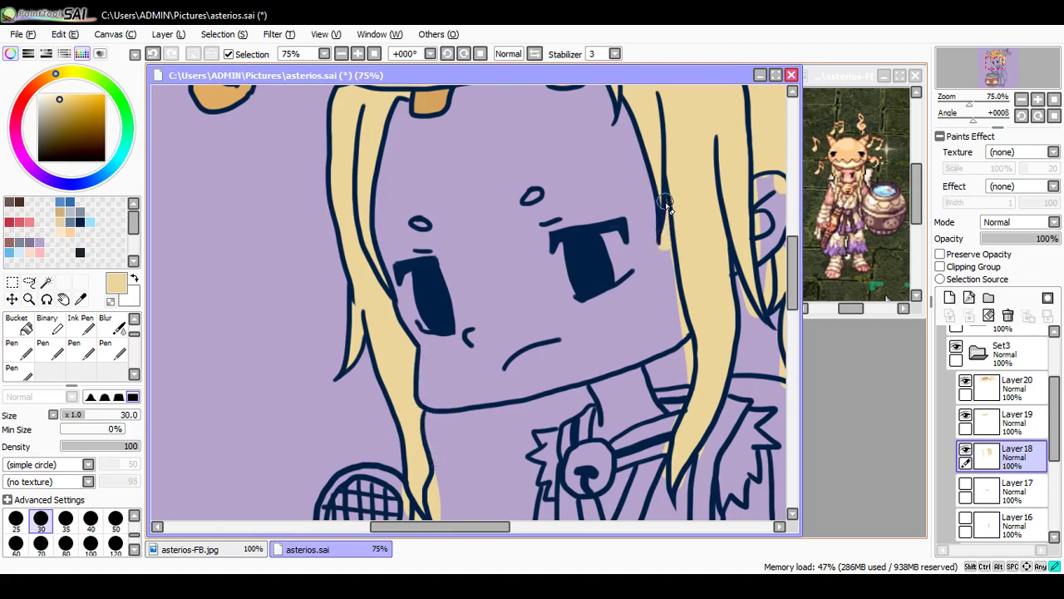
mouse_move(668, 209)
left_mouse_down()
mouse_move(656, 251)
mouse_move(665, 230)
mouse_move(674, 269)
left_mouse_up()
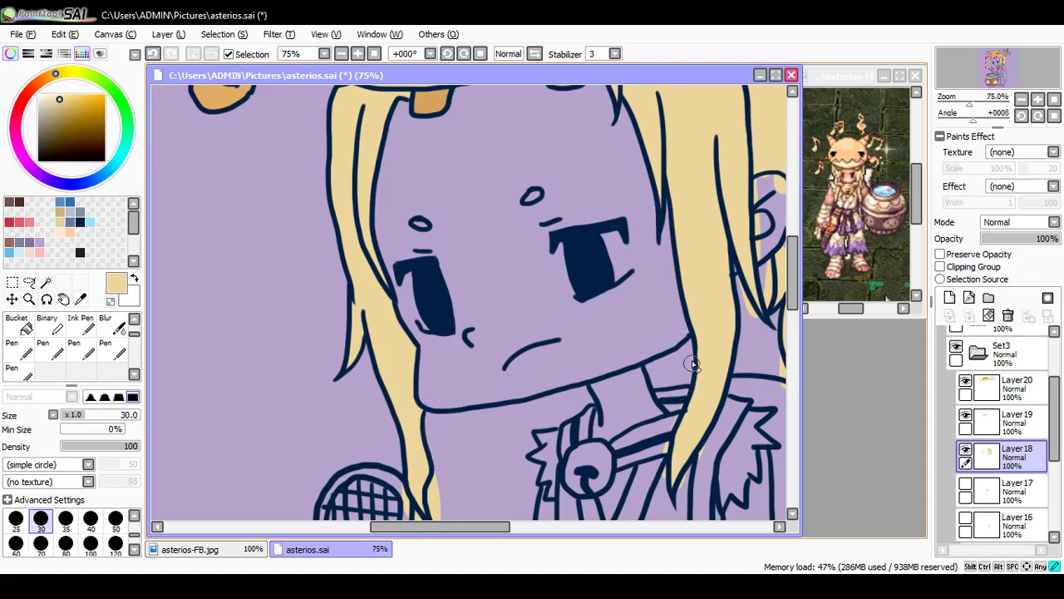
left_click_drag(662, 454, 664, 479)
scroll(716, 308, "down", 3)
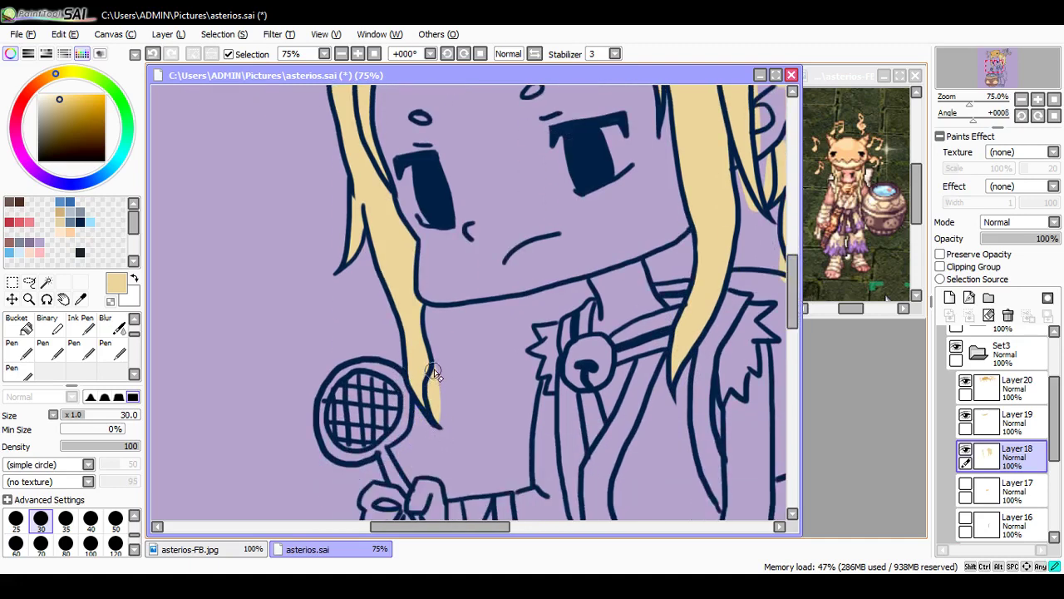
left_click_drag(433, 373, 445, 428)
Step: Erase the blonde spill around the pointed tips of the back hair on Layer18
left_click_drag(484, 525, 554, 524)
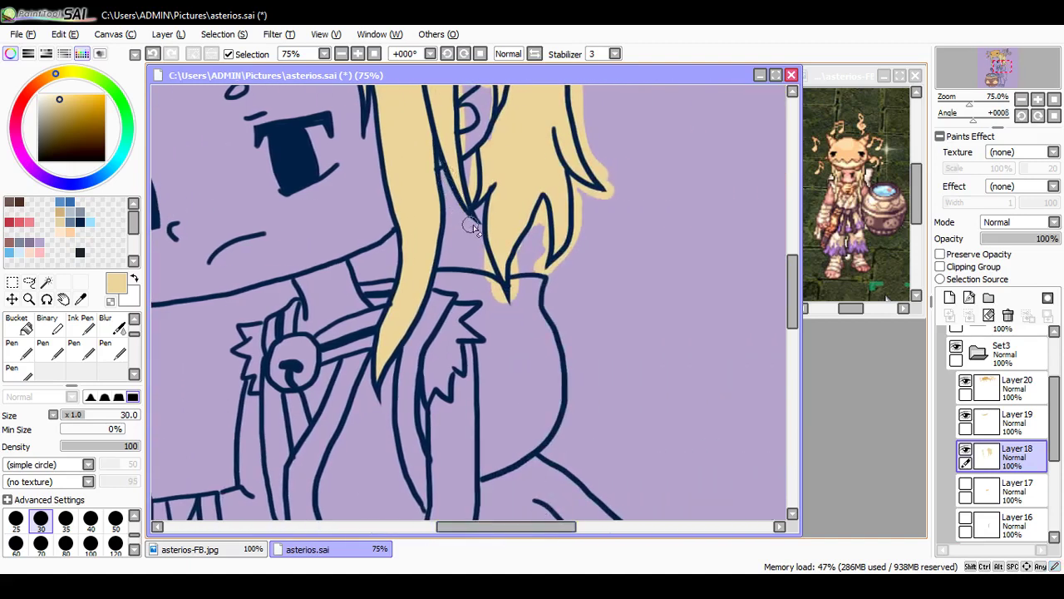
mouse_move(489, 229)
left_mouse_down()
mouse_move(486, 262)
mouse_move(479, 238)
mouse_move(498, 295)
mouse_move(489, 276)
mouse_move(483, 288)
mouse_move(520, 273)
mouse_move(514, 256)
mouse_move(512, 308)
mouse_move(491, 285)
mouse_move(503, 296)
mouse_move(523, 245)
left_mouse_up()
mouse_move(542, 205)
left_mouse_down()
mouse_move(540, 291)
mouse_move(543, 218)
mouse_move(529, 287)
mouse_move(569, 252)
mouse_move(543, 281)
left_mouse_up()
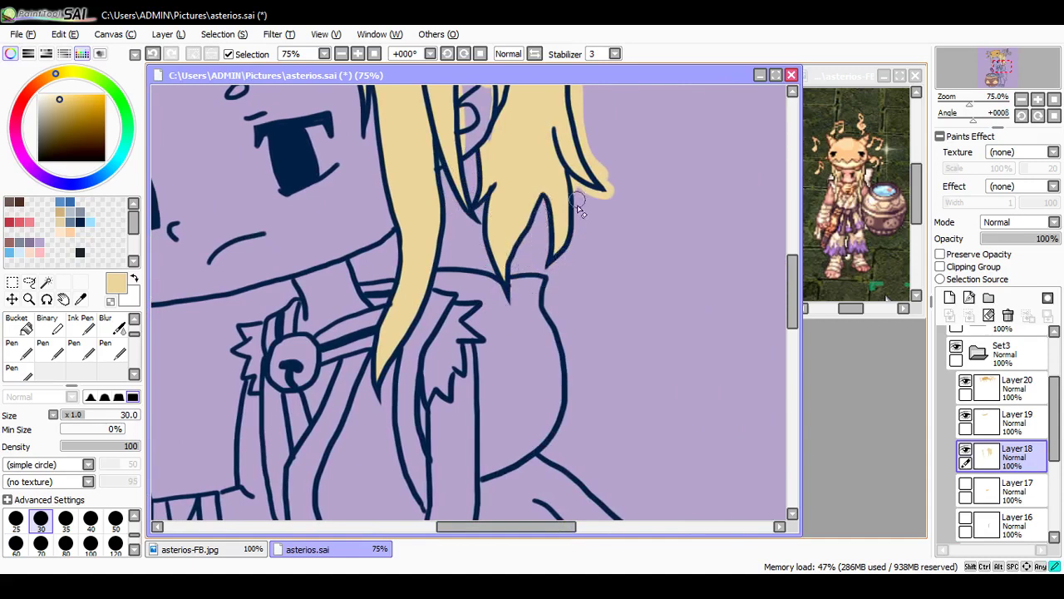
left_click_drag(574, 183, 609, 203)
Step: Erase the blonde spill from the ear and along the back hair's outer edge on Layer18, and save the drawing
left_click_drag(792, 299, 792, 254)
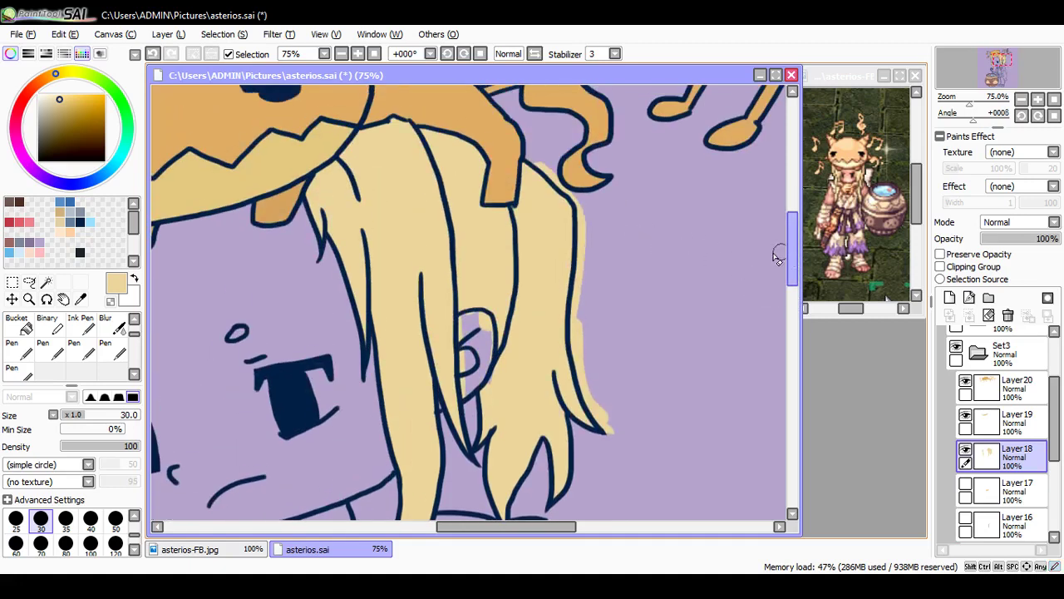
mouse_move(464, 392)
left_mouse_down()
mouse_move(489, 370)
mouse_move(487, 391)
mouse_move(490, 313)
mouse_move(476, 326)
mouse_move(466, 315)
mouse_move(488, 315)
mouse_move(477, 361)
left_mouse_up()
key("n")
key("e")
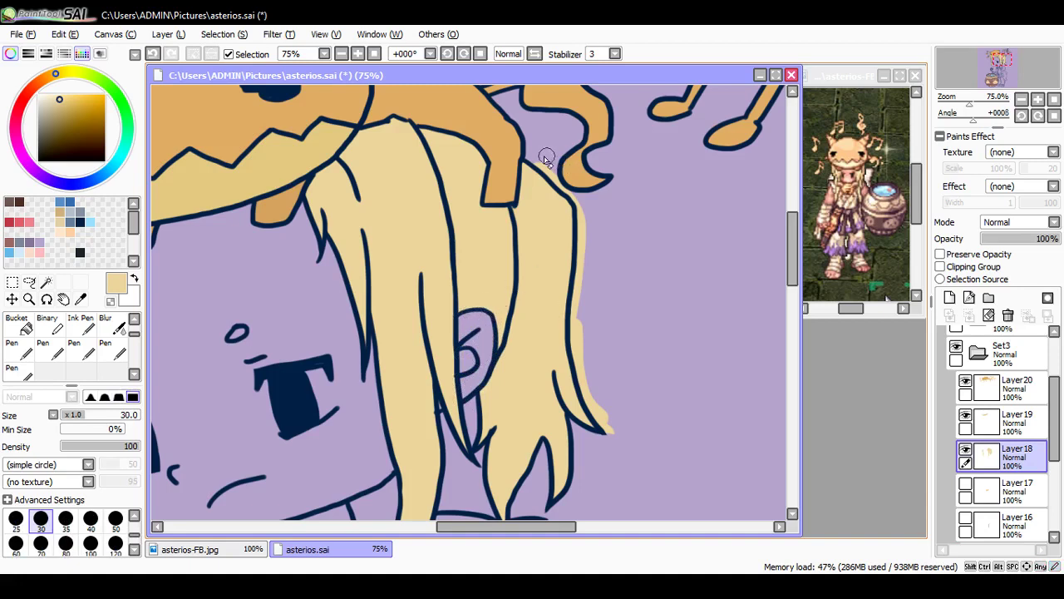
mouse_move(546, 158)
left_mouse_down()
mouse_move(584, 207)
mouse_move(583, 276)
left_mouse_up()
mouse_move(580, 218)
left_mouse_down()
mouse_move(580, 382)
mouse_move(583, 312)
mouse_move(580, 365)
left_mouse_up()
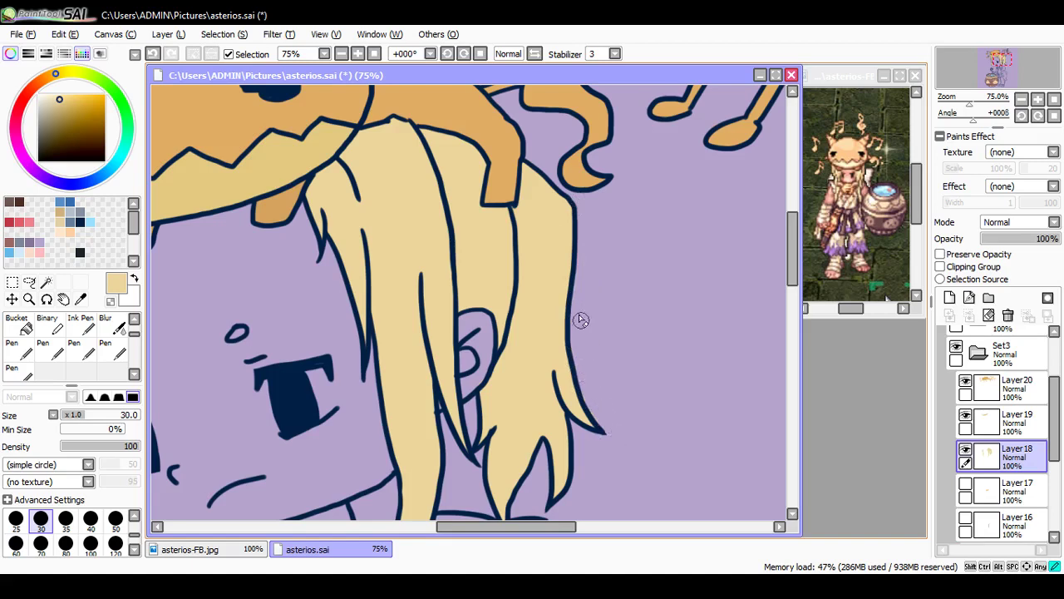
key("ctrl+s")
Step: Show Layer17, erase the orange spill around the bell collar and its straps, and save the drawing
scroll(648, 316, "down", 3)
left_click_drag(793, 305, 792, 359)
scroll(791, 358, "up", 2)
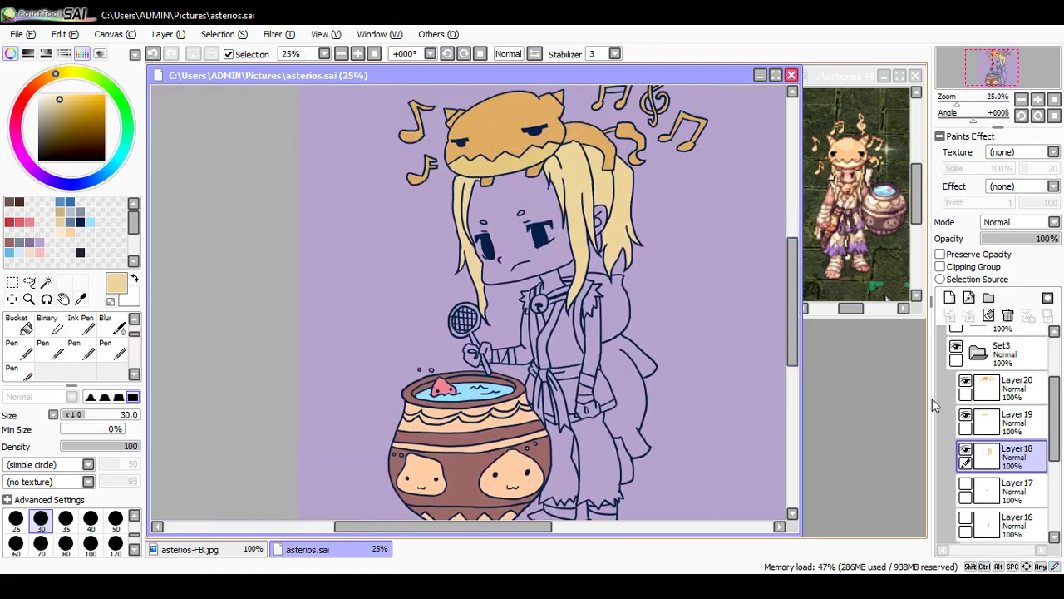
left_click(1002, 491)
scroll(660, 276, "up", 4)
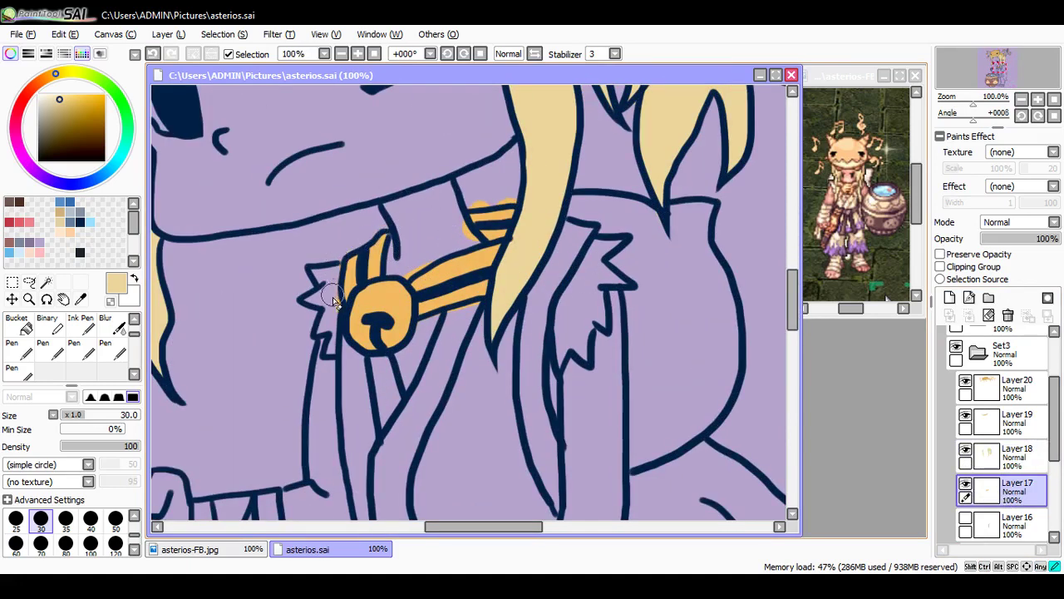
left_click_drag(350, 248, 348, 268)
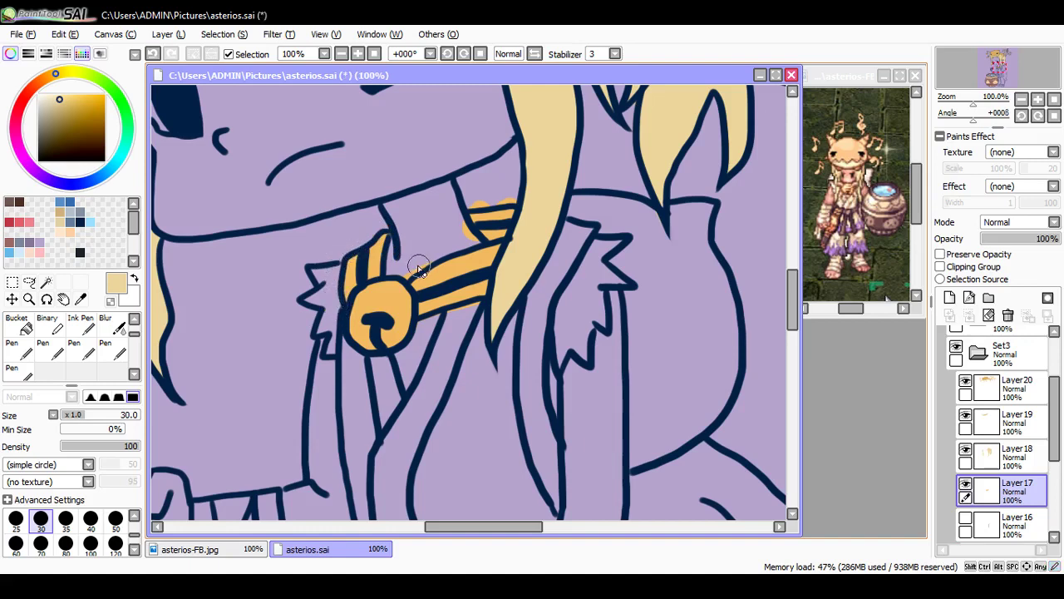
mouse_move(470, 232)
left_mouse_down()
mouse_move(473, 203)
mouse_move(527, 200)
mouse_move(478, 200)
mouse_move(489, 233)
mouse_move(507, 236)
mouse_move(506, 201)
mouse_move(482, 203)
mouse_move(517, 199)
mouse_move(464, 208)
left_mouse_up()
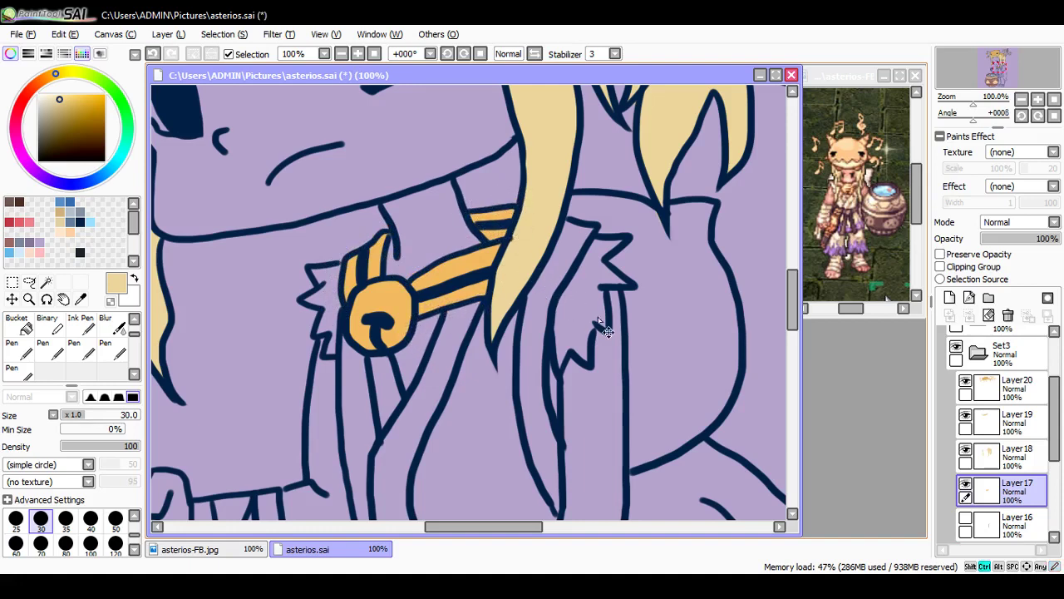
key("ctrl+s")
Step: Show Layer16 and erase the grey and white spill around the shoulder strap and the sleeve's jagged fur trim
left_click(1011, 524)
left_click(965, 518)
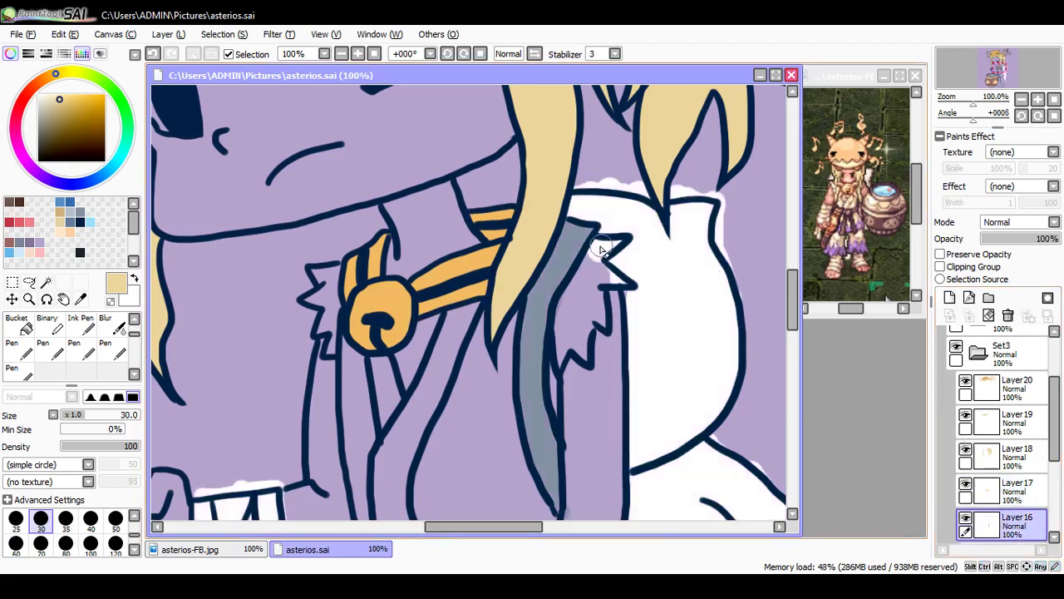
mouse_move(601, 250)
left_mouse_down()
mouse_move(563, 314)
mouse_move(565, 296)
left_mouse_up()
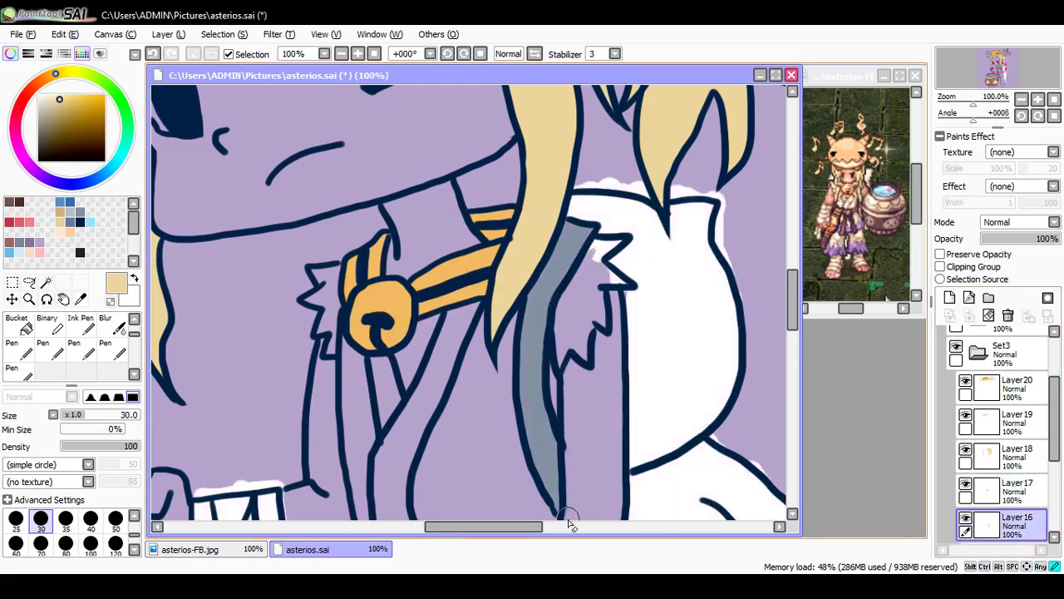
mouse_move(568, 519)
left_mouse_down()
mouse_move(536, 489)
mouse_move(554, 518)
mouse_move(552, 473)
left_mouse_up()
mouse_move(607, 241)
left_mouse_down()
mouse_move(619, 244)
mouse_move(601, 266)
mouse_move(611, 281)
mouse_move(607, 271)
mouse_move(633, 282)
mouse_move(635, 311)
left_mouse_up()
Step: Sample white from the bundle behind the character and erase the white spill along its upper and outer edges on Layer16
left_click(667, 309, "alt")
key("e")
left_click_drag(748, 299, 747, 311)
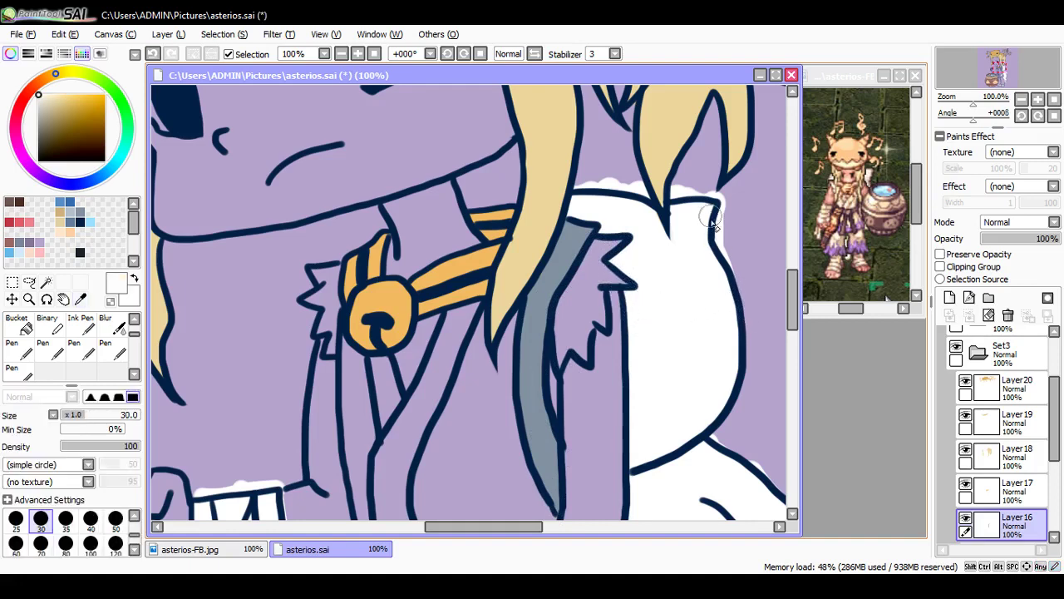
left_click_drag(680, 192, 715, 195)
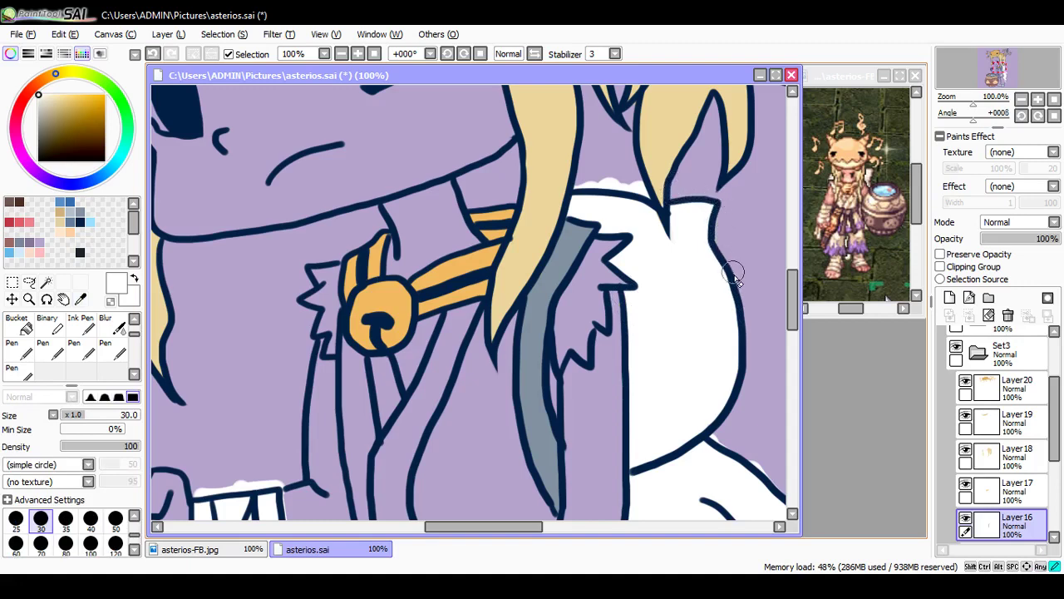
left_click_drag(582, 184, 635, 177)
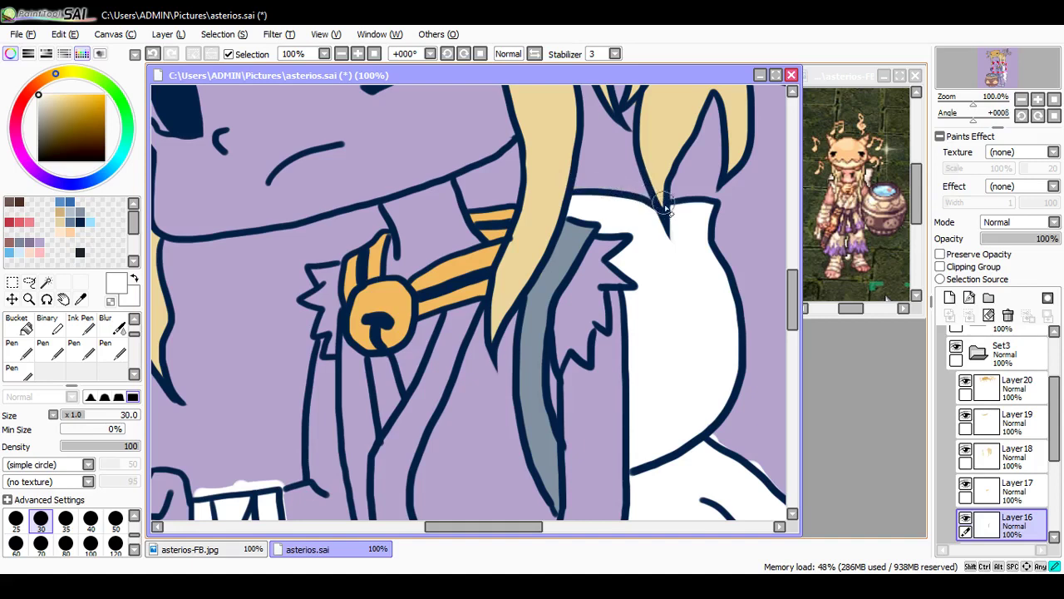
Step: Erase the white spill around the wrist bandages of both arms on Layer16
scroll(590, 302, "down", 4)
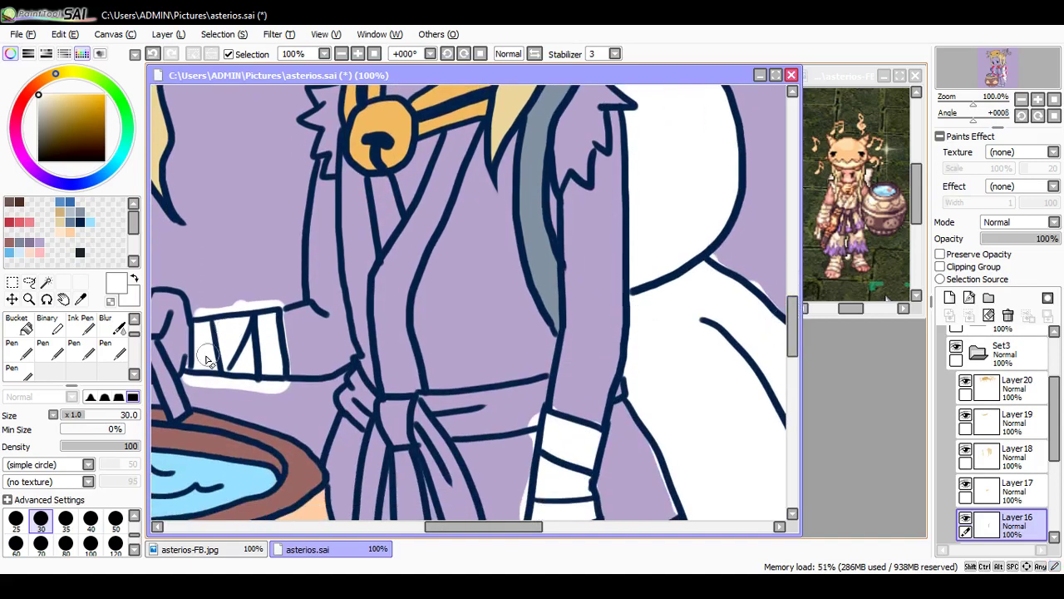
left_click_drag(182, 377, 278, 392)
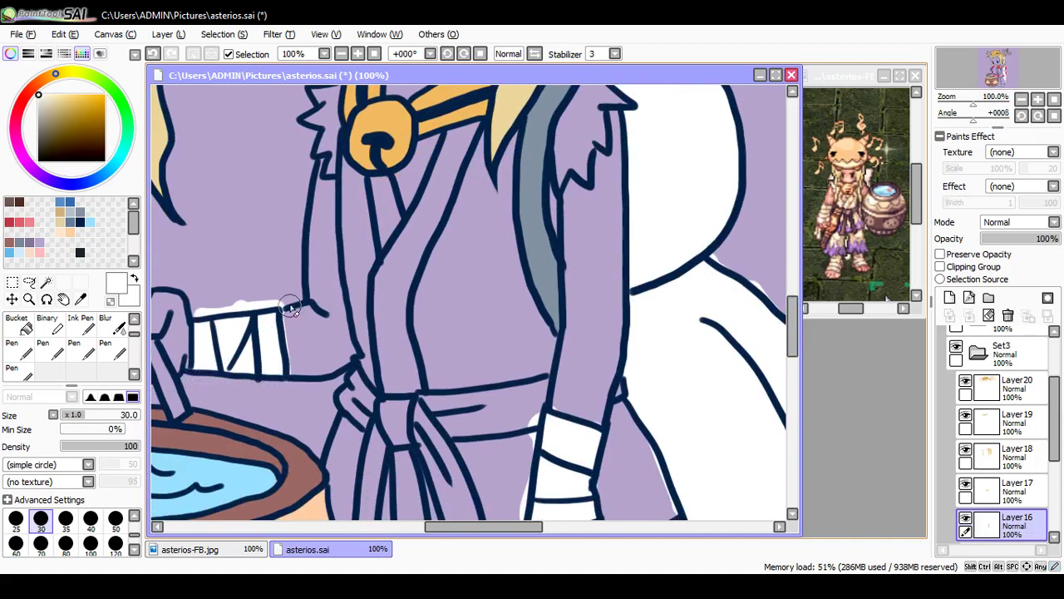
left_click_drag(202, 313, 293, 312)
left_click_drag(562, 406, 574, 412)
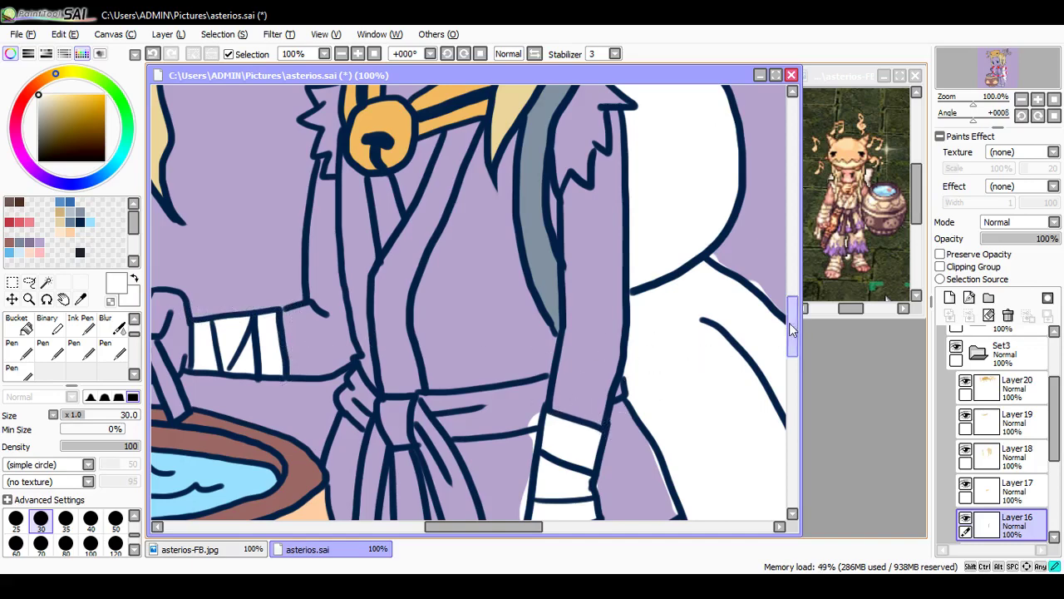
left_click_drag(789, 323, 790, 360)
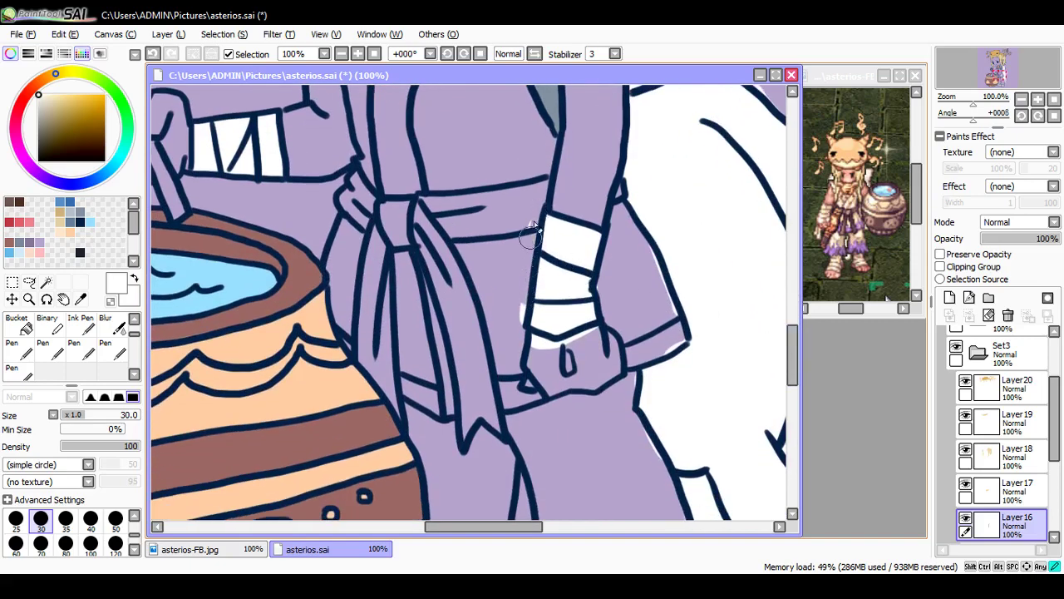
mouse_move(511, 337)
left_mouse_down()
mouse_move(545, 352)
mouse_move(518, 330)
mouse_move(555, 348)
mouse_move(611, 320)
left_mouse_up()
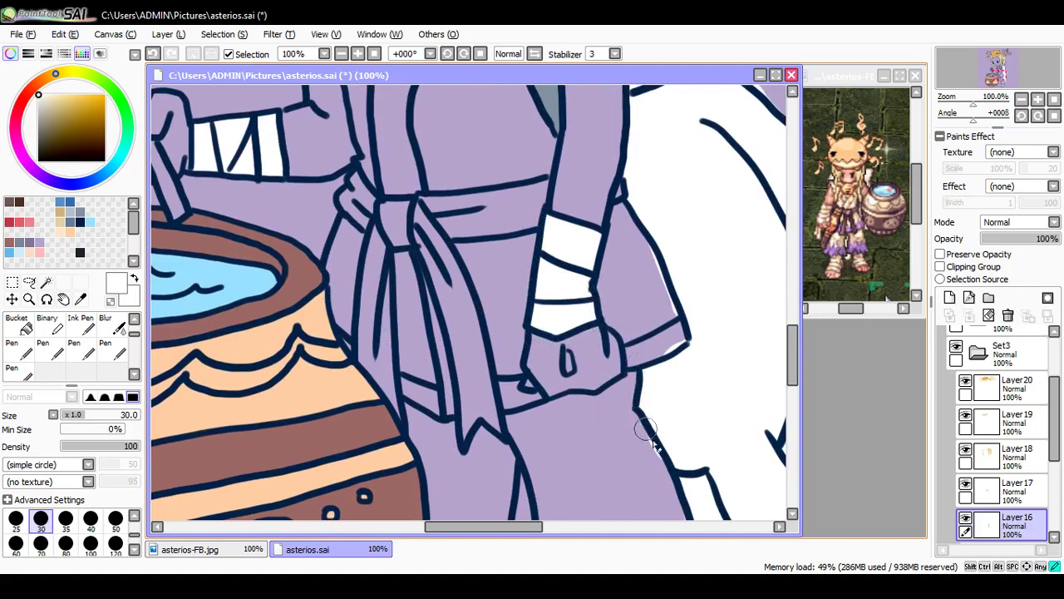
Step: Erase the white spill over the tunic's back hem and along the outer edges of the white shape behind the character, down to its lower end
mouse_move(660, 349)
left_mouse_down()
mouse_move(684, 338)
mouse_move(664, 332)
left_mouse_up()
left_click_drag(650, 246, 678, 336)
left_click_drag(513, 526, 571, 525)
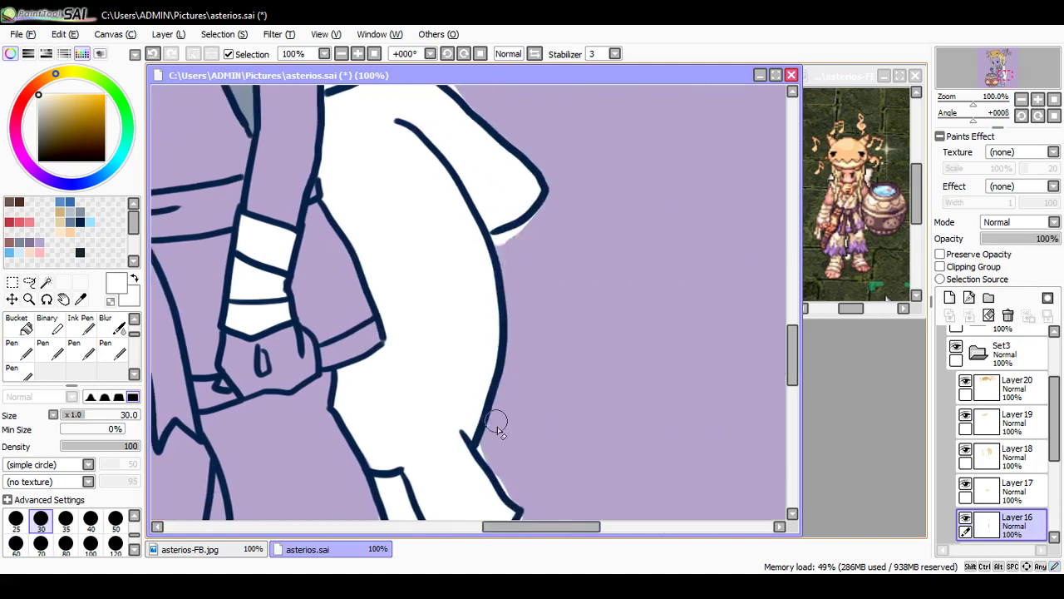
left_click_drag(482, 443, 516, 503)
mouse_move(498, 245)
left_mouse_down()
mouse_move(538, 219)
mouse_move(514, 234)
left_mouse_up()
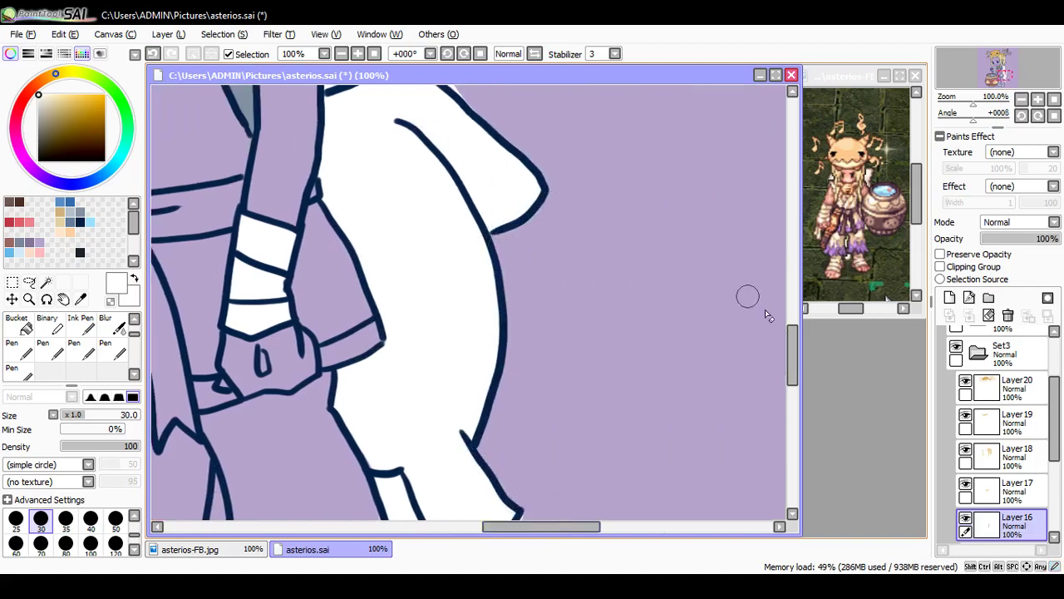
scroll(773, 316, "up", 3)
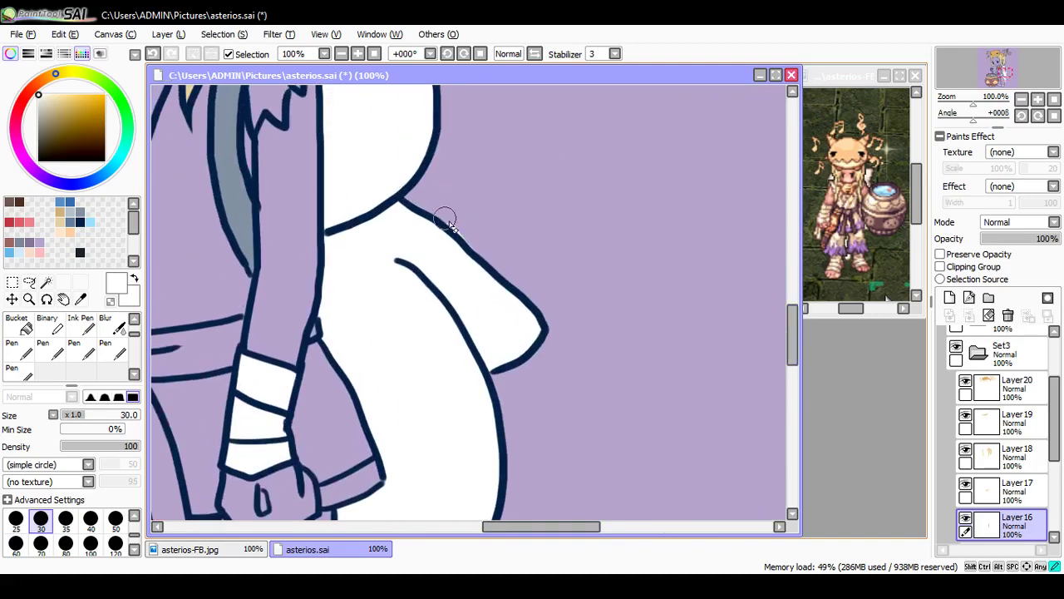
left_click_drag(449, 222, 479, 254)
scroll(788, 371, "down", 6)
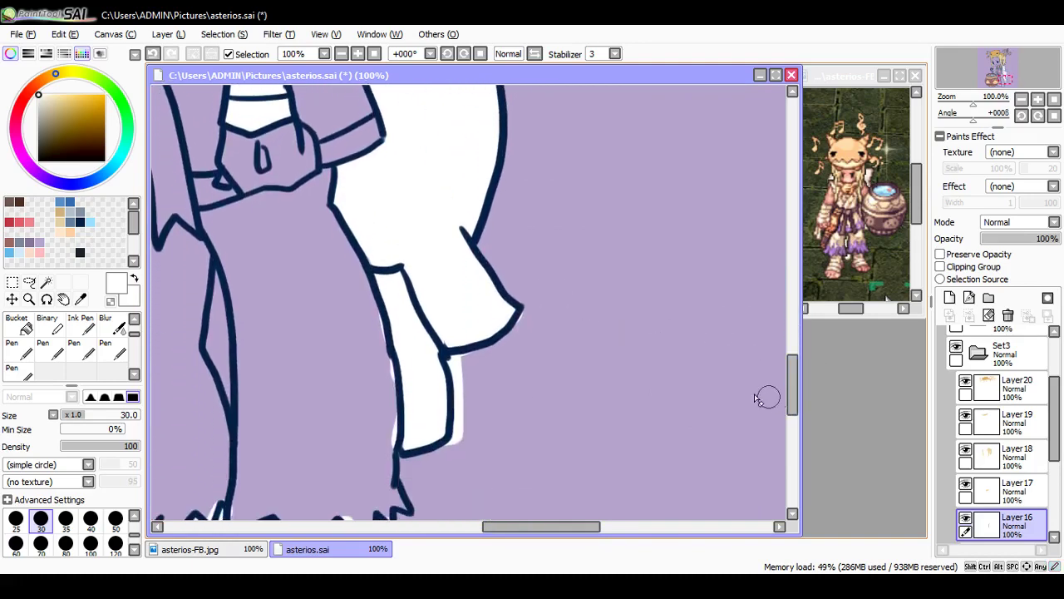
mouse_move(394, 328)
left_mouse_down()
mouse_move(391, 422)
mouse_move(383, 458)
mouse_move(400, 428)
mouse_move(393, 407)
mouse_move(386, 457)
mouse_move(457, 438)
mouse_move(444, 444)
mouse_move(461, 396)
mouse_move(453, 402)
mouse_move(450, 364)
mouse_move(460, 364)
mouse_move(462, 390)
mouse_move(457, 356)
mouse_move(499, 343)
mouse_move(526, 308)
left_mouse_up()
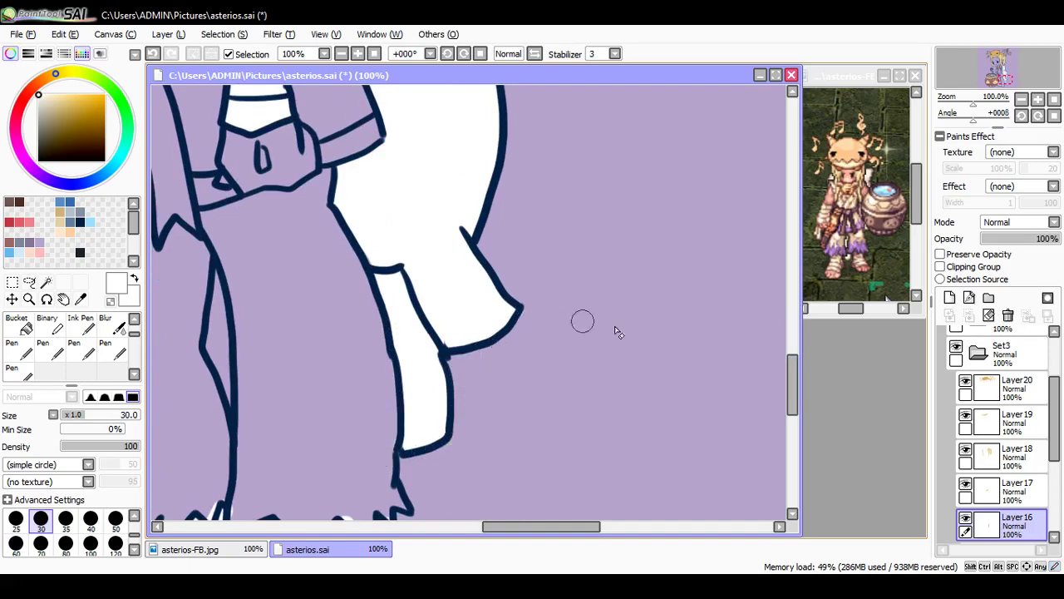
Step: Erase the white spill around the ankle bandage nearest the white shape and along the ragged trouser hems on Layer16
left_click_drag(796, 393, 788, 416)
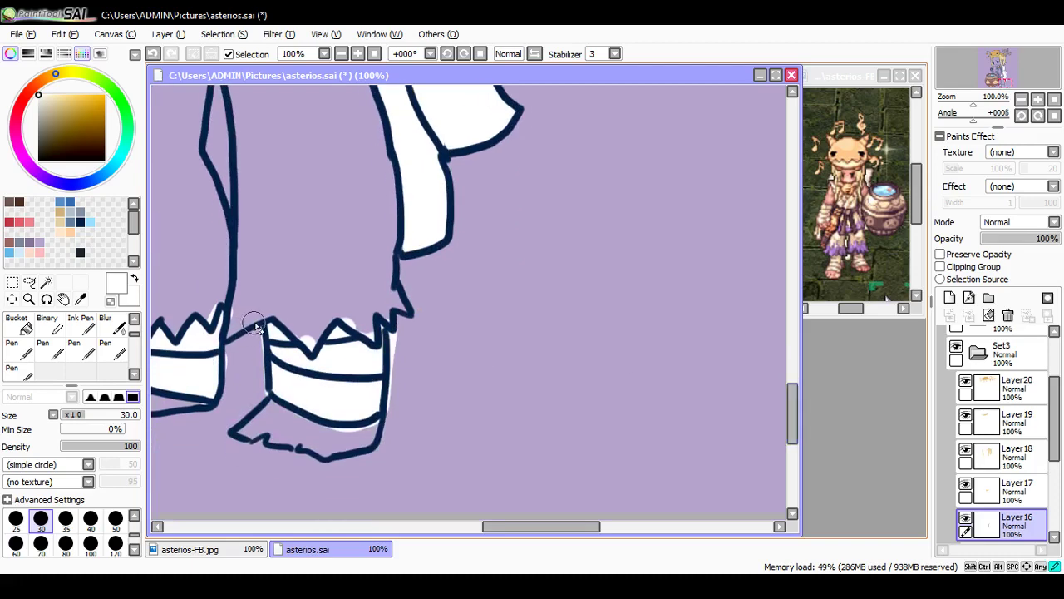
left_click_drag(233, 317, 230, 306)
mouse_move(225, 304)
left_mouse_down()
mouse_move(176, 322)
mouse_move(176, 333)
left_mouse_up()
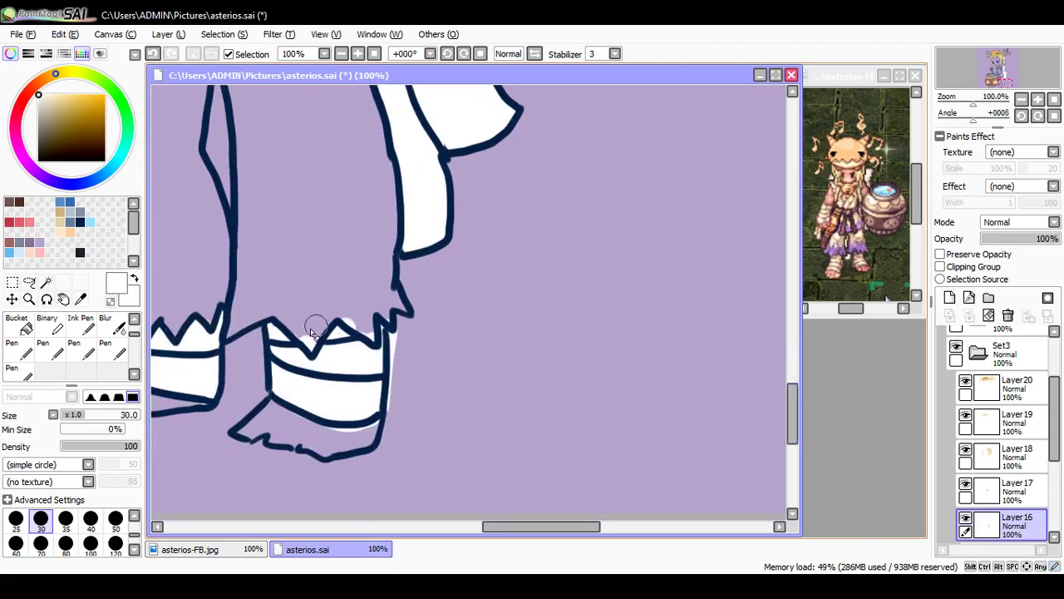
mouse_move(293, 329)
left_mouse_down()
mouse_move(350, 320)
mouse_move(338, 315)
mouse_move(375, 335)
mouse_move(389, 316)
mouse_move(383, 436)
mouse_move(329, 424)
mouse_move(378, 420)
mouse_move(283, 408)
left_mouse_up()
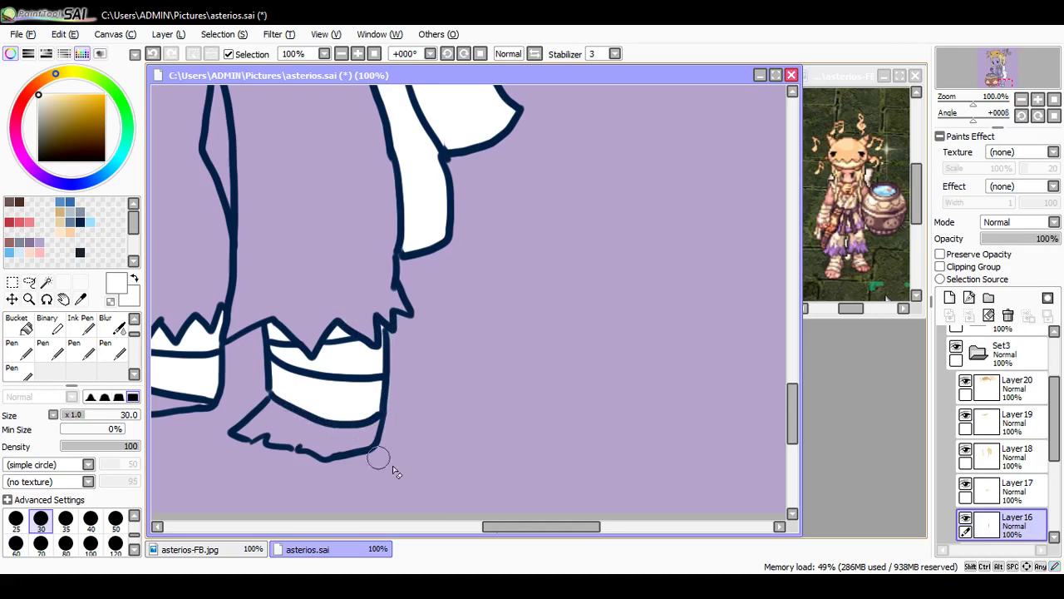
Step: Erase the white spill around the ankle bandage beside the pot on Layer16 and save the drawing
left_click_drag(540, 527, 471, 526)
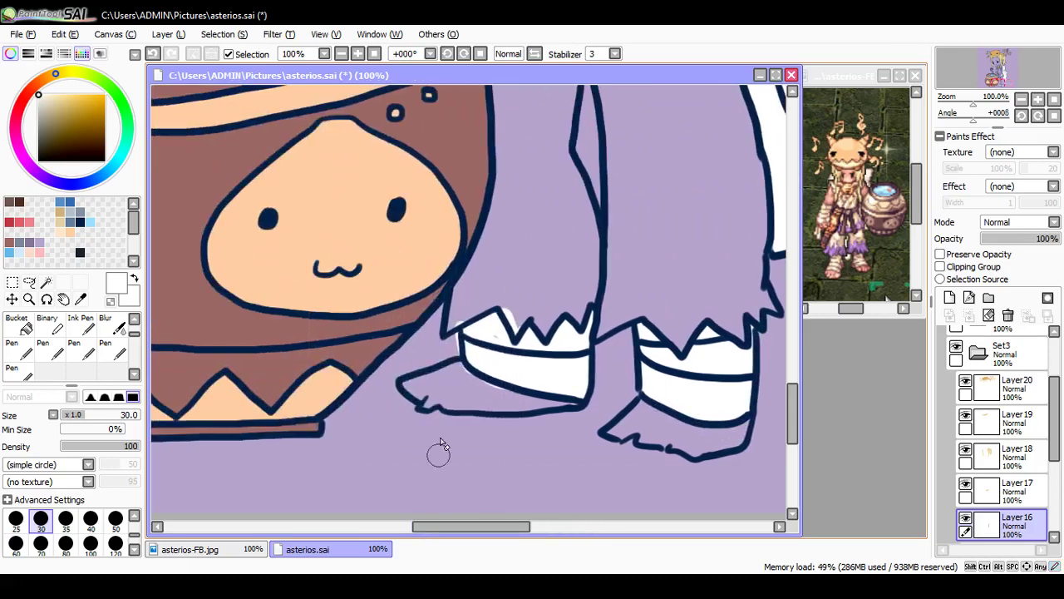
mouse_move(454, 323)
left_mouse_down()
mouse_move(455, 351)
mouse_move(468, 314)
mouse_move(502, 308)
mouse_move(516, 331)
mouse_move(538, 331)
mouse_move(492, 340)
mouse_move(462, 317)
mouse_move(454, 356)
mouse_move(500, 391)
mouse_move(586, 402)
left_mouse_up()
key("n")
key("e")
left_click(463, 320)
left_click(456, 357)
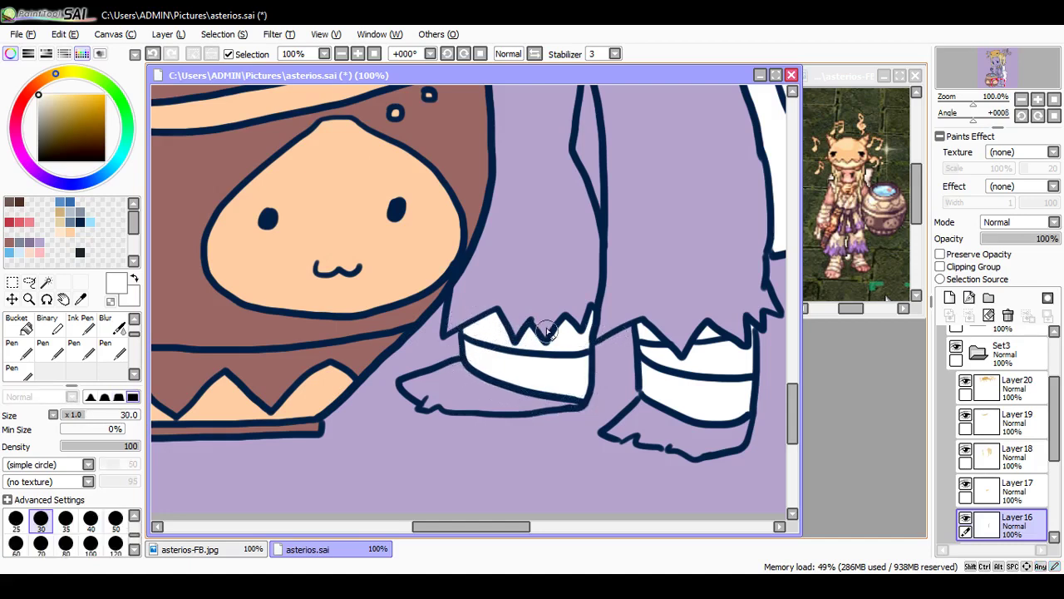
key("ctrl+s")
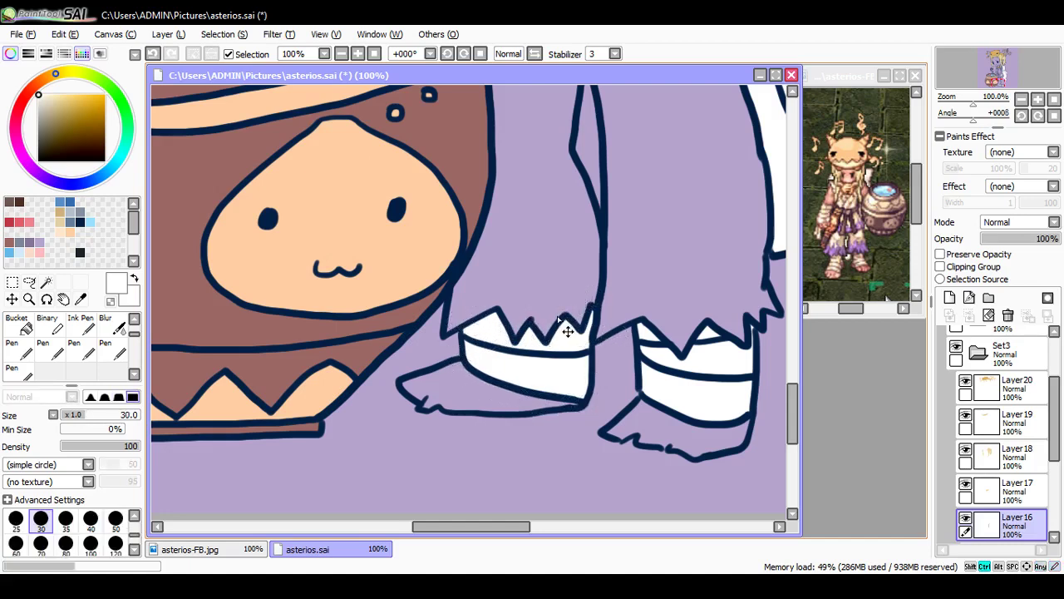
Step: Show Layer13 with its clipped layers and erase the cream spill on the lower sleeve just above the wrist bandage
scroll(571, 320, "down", 3)
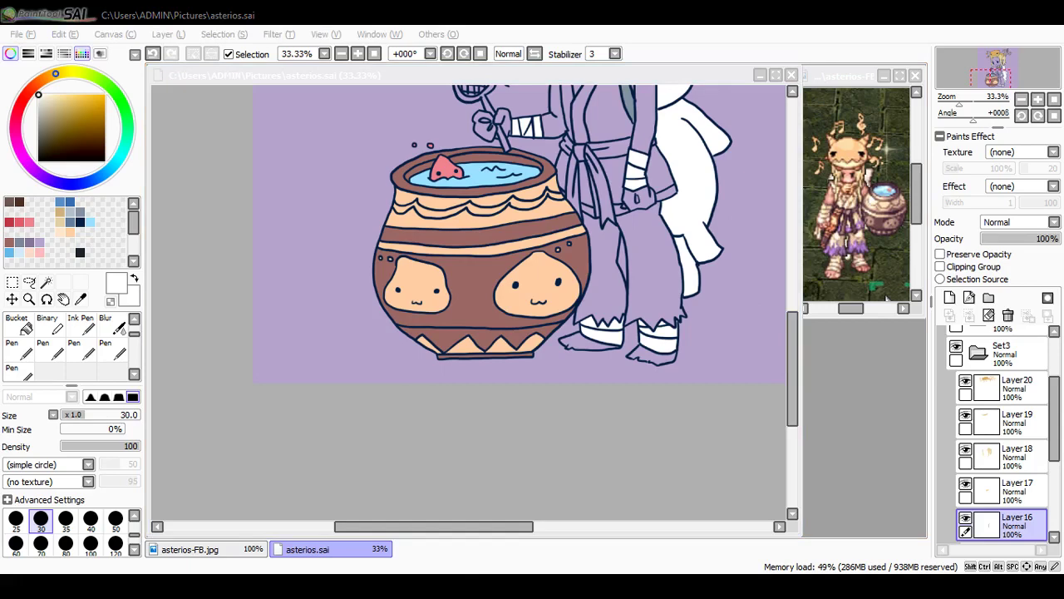
left_click(387, 557)
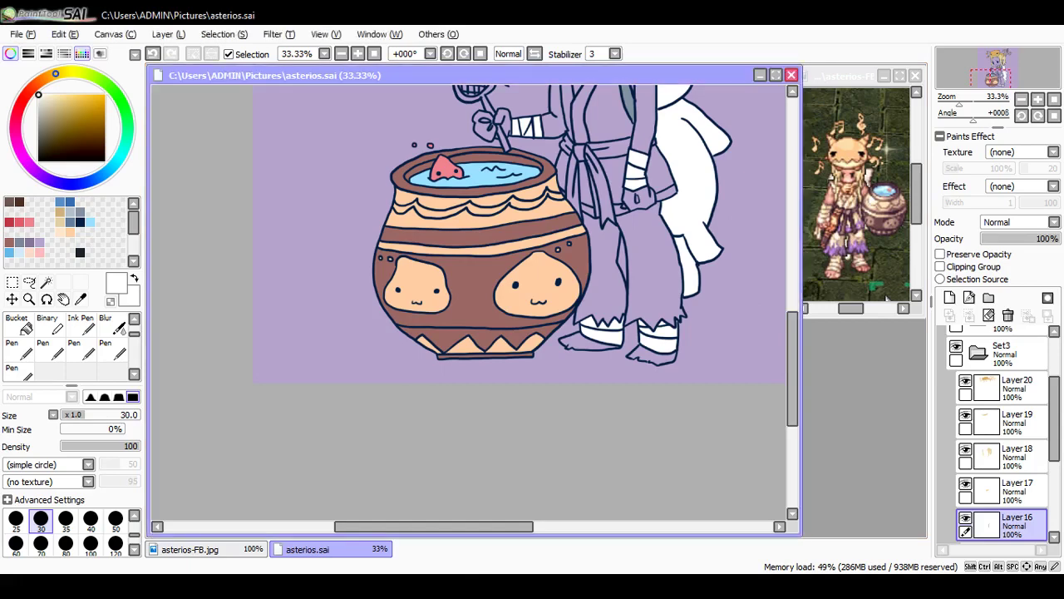
left_click_drag(793, 349, 794, 293)
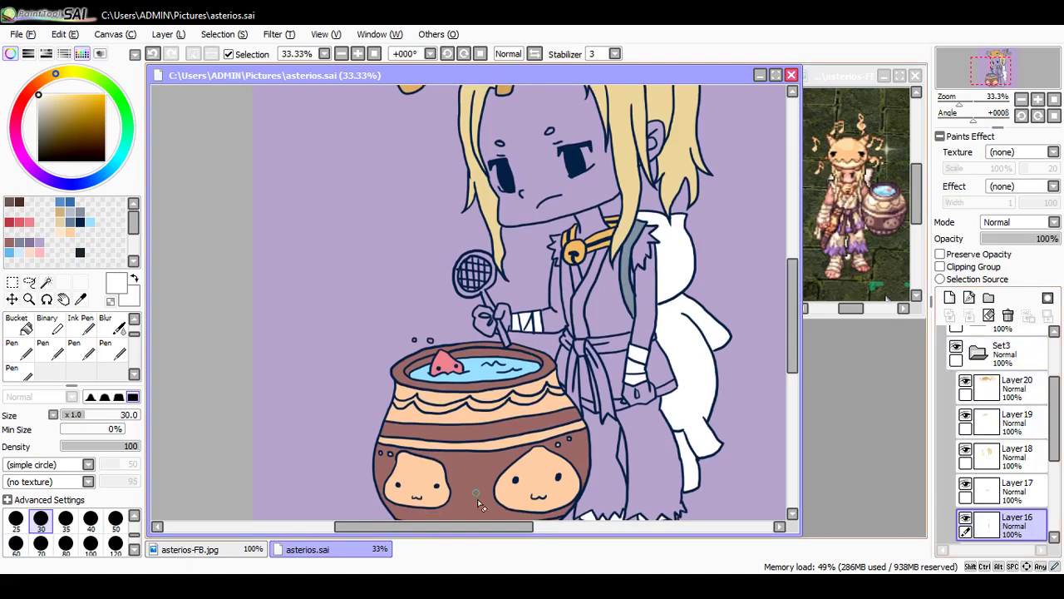
left_click_drag(482, 526, 542, 525)
scroll(973, 482, "down", 4)
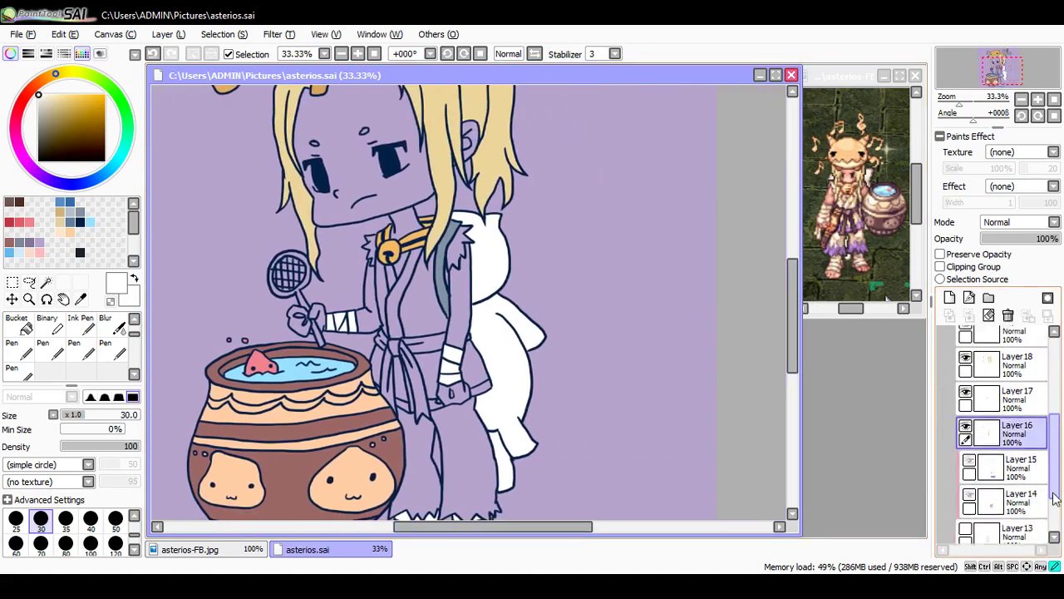
left_click(966, 486)
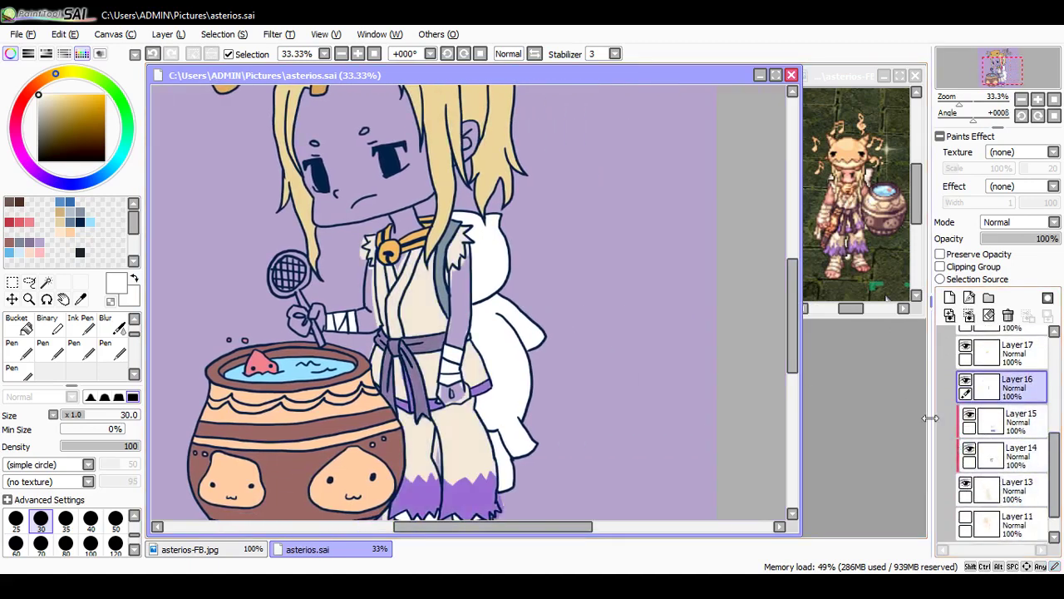
key("ctrl+plus")
key("ctrl+plus")
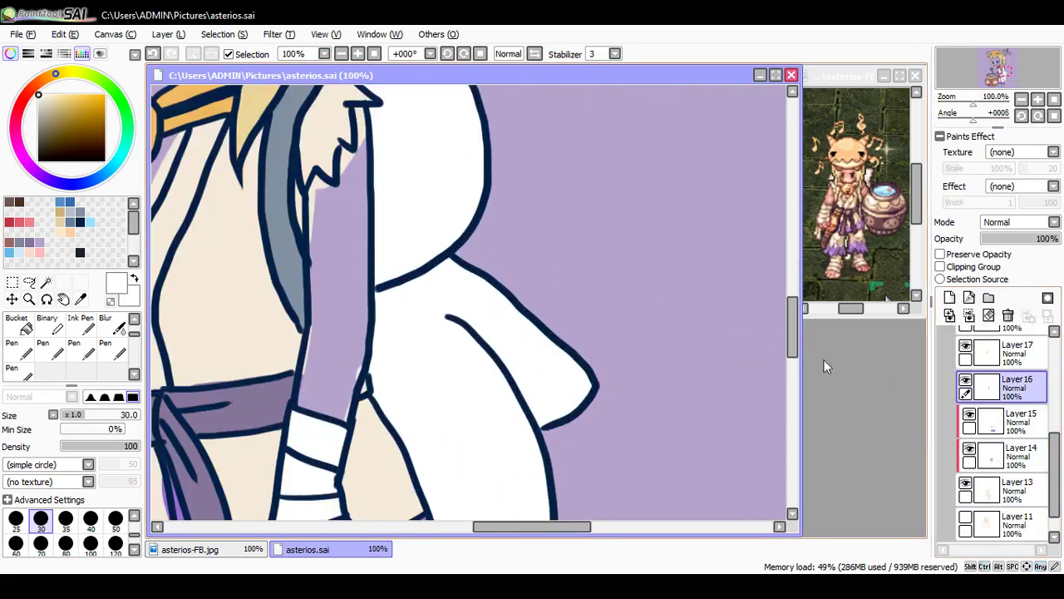
left_click(1006, 494)
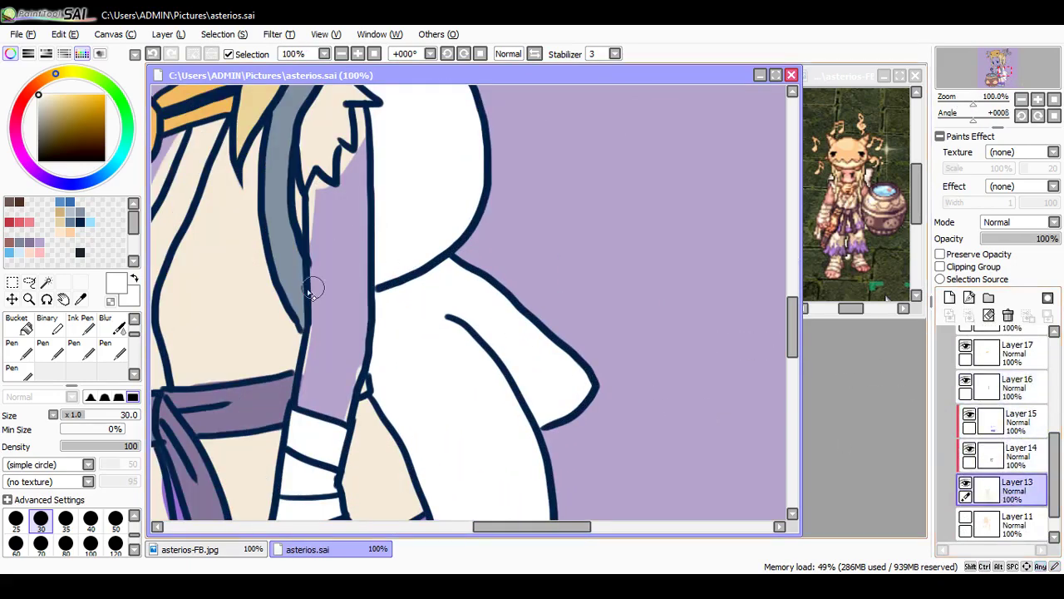
mouse_move(301, 384)
left_mouse_down()
mouse_move(302, 399)
mouse_move(361, 356)
mouse_move(350, 408)
left_mouse_up()
Step: Select the clipped Layer14 and Layer15 in turn, and toggle Layer15's visibility to check which clothing parts it colours
left_click(1008, 453)
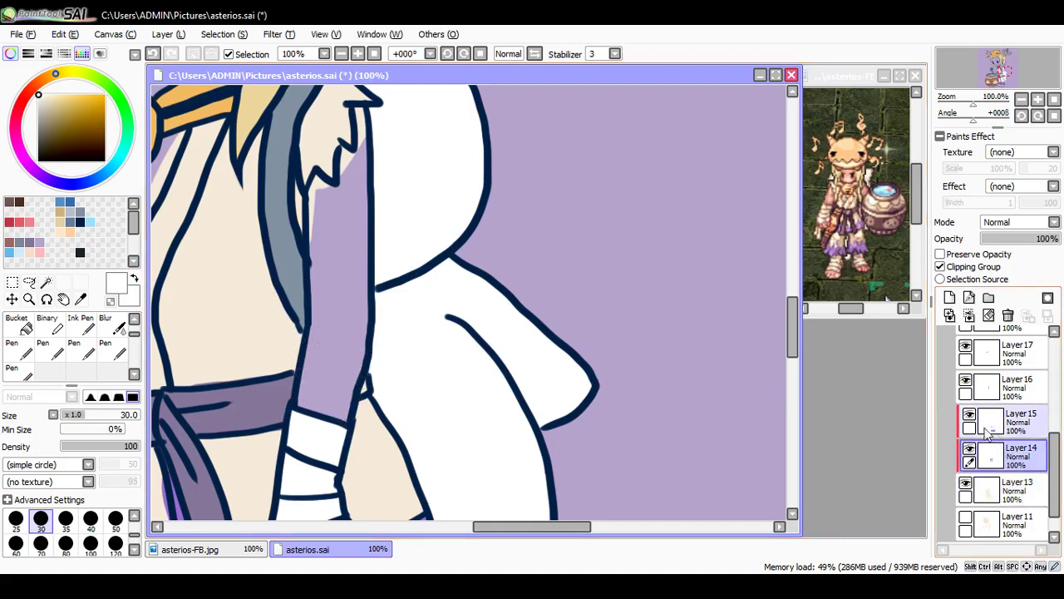
left_click(1016, 422)
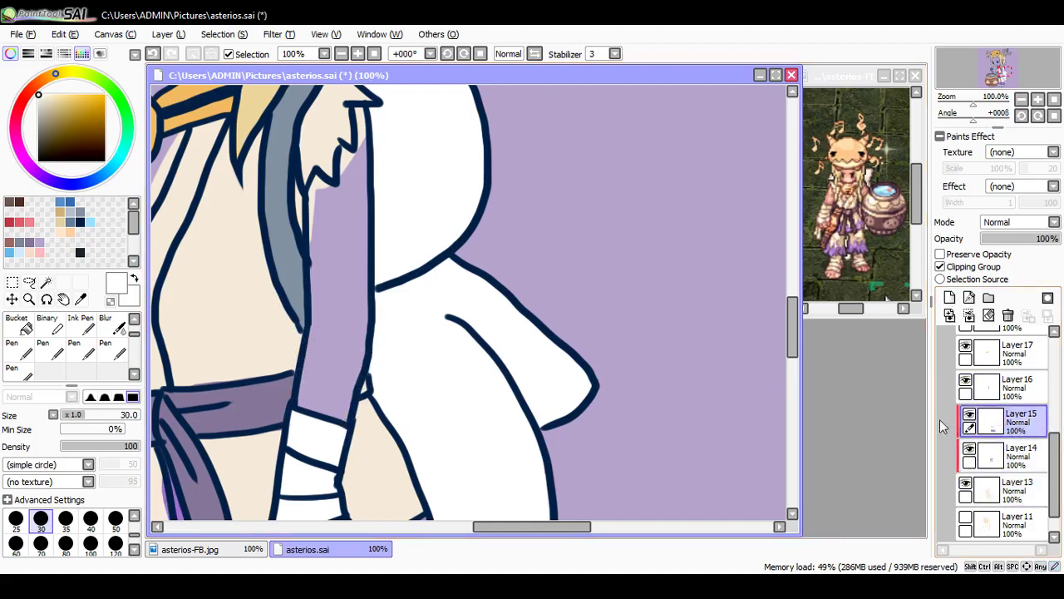
left_click(969, 415)
left_click(969, 415)
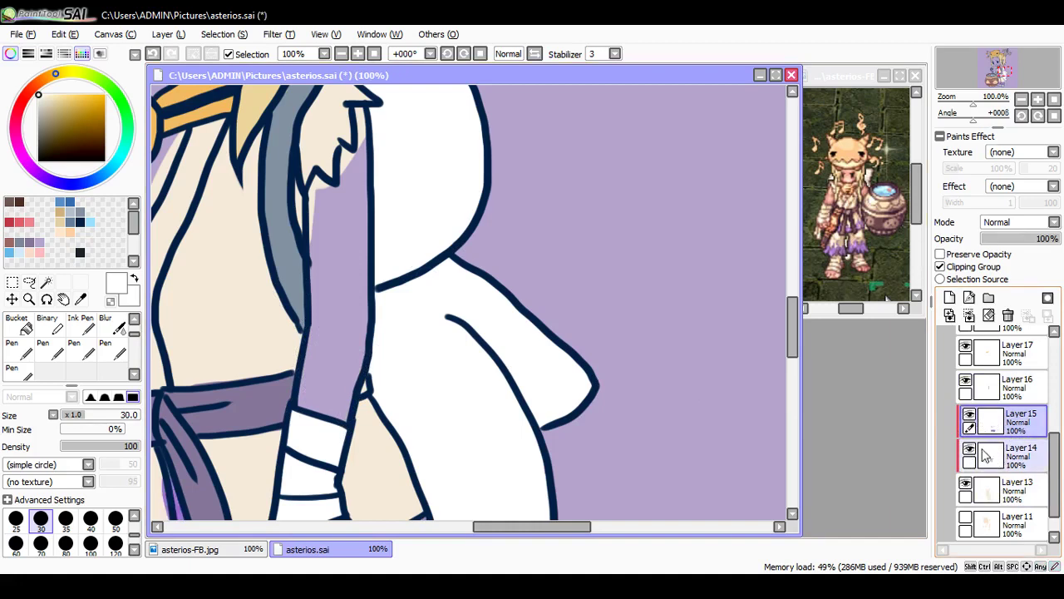
Step: Sample the sash's grey-purple on Layer14 and fill the unpainted bits of the sash beside the sleeve and at the knot
left_click(989, 456)
left_click(285, 394, "alt")
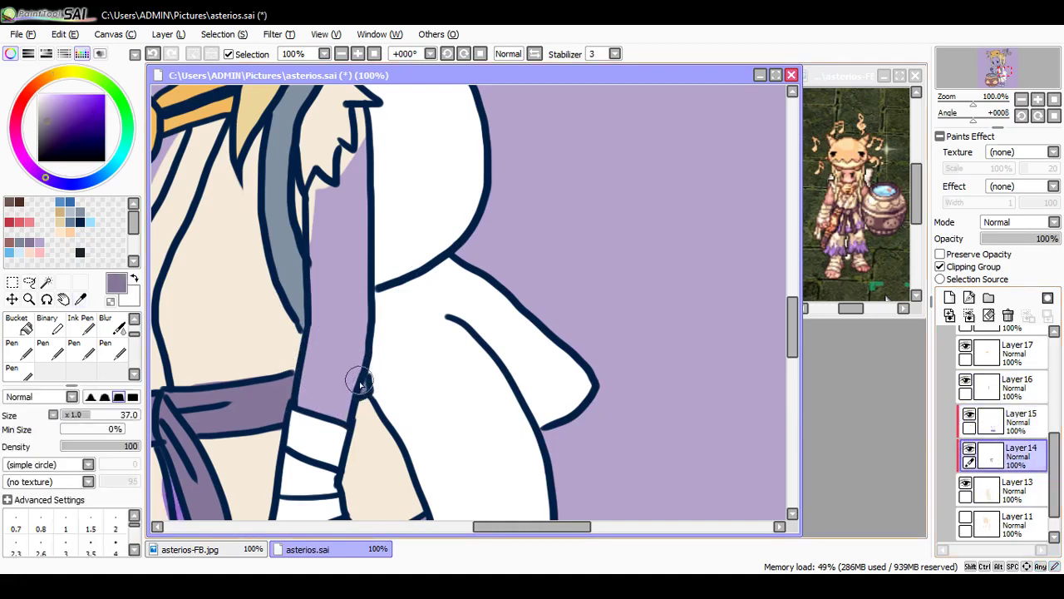
key("e")
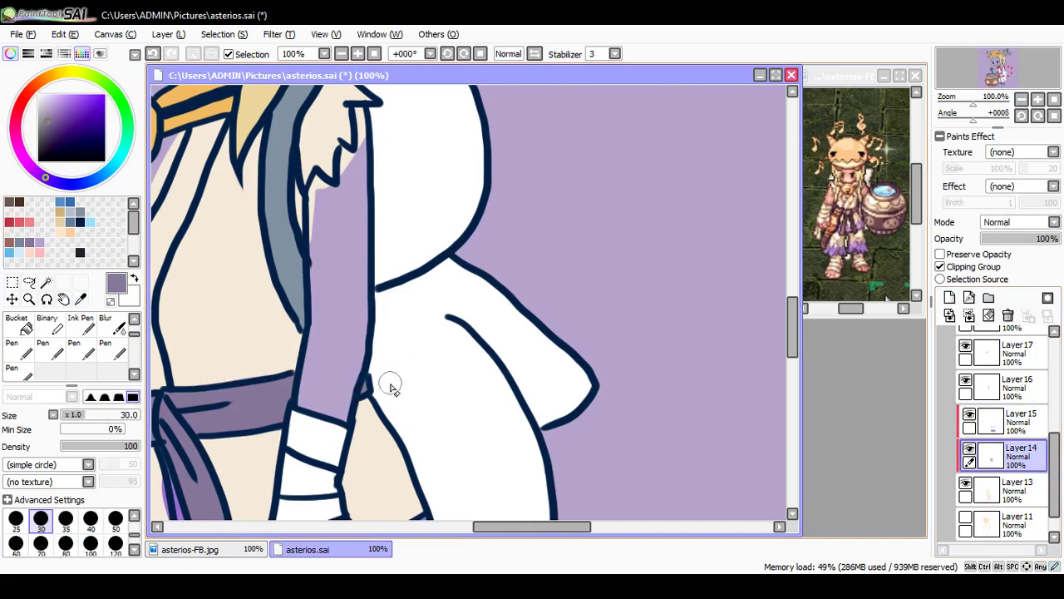
left_click_drag(487, 527, 427, 526)
key("n")
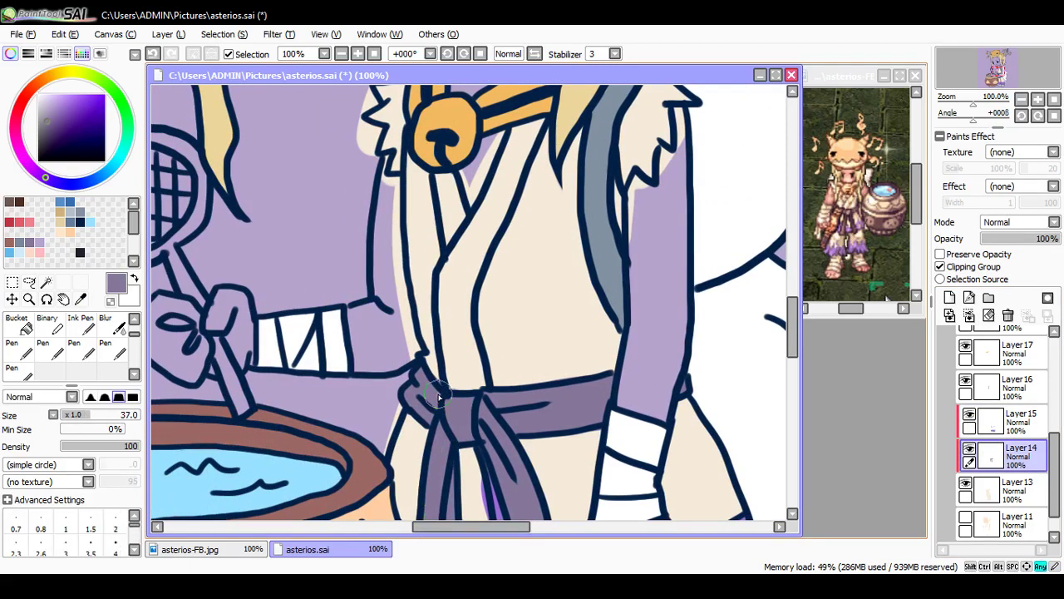
left_click_drag(442, 388, 443, 400)
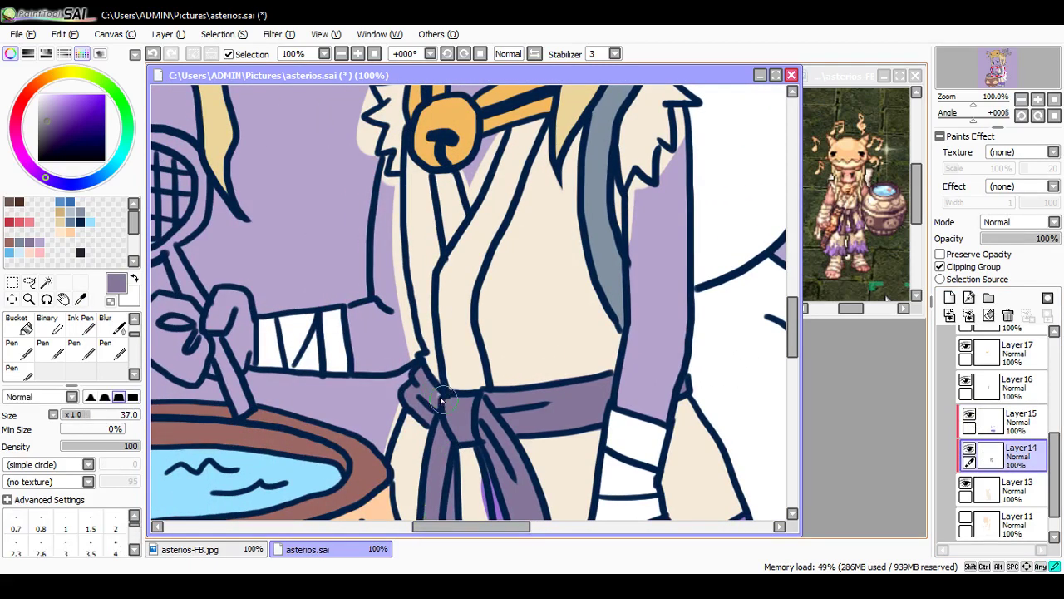
Step: Sample the jacket's cream on Layer13 and touch up the jacket colour just above the sash knot
left_click(1003, 437)
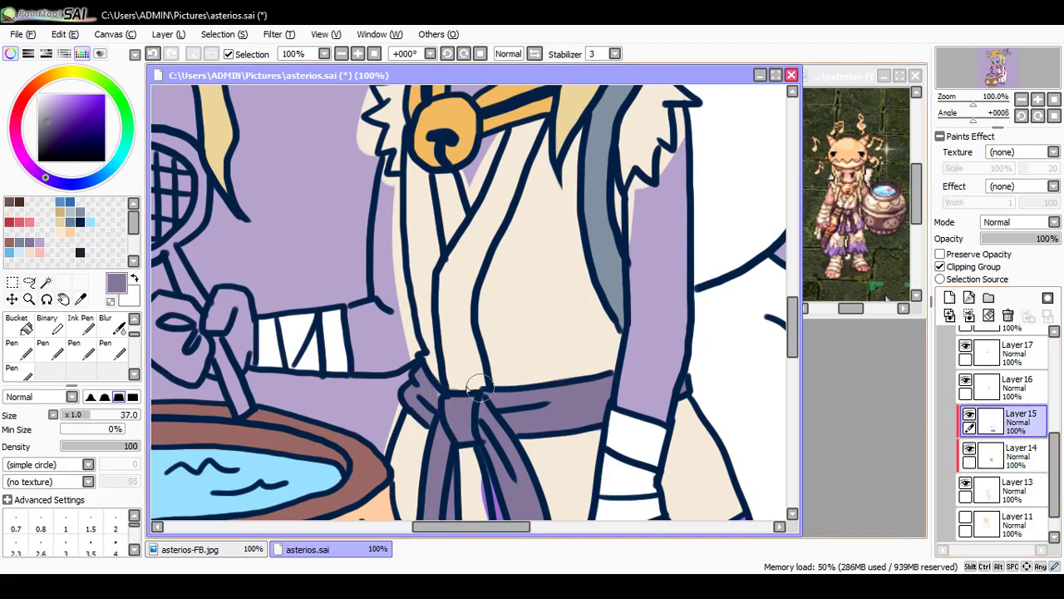
left_click(1006, 488)
key("alt")
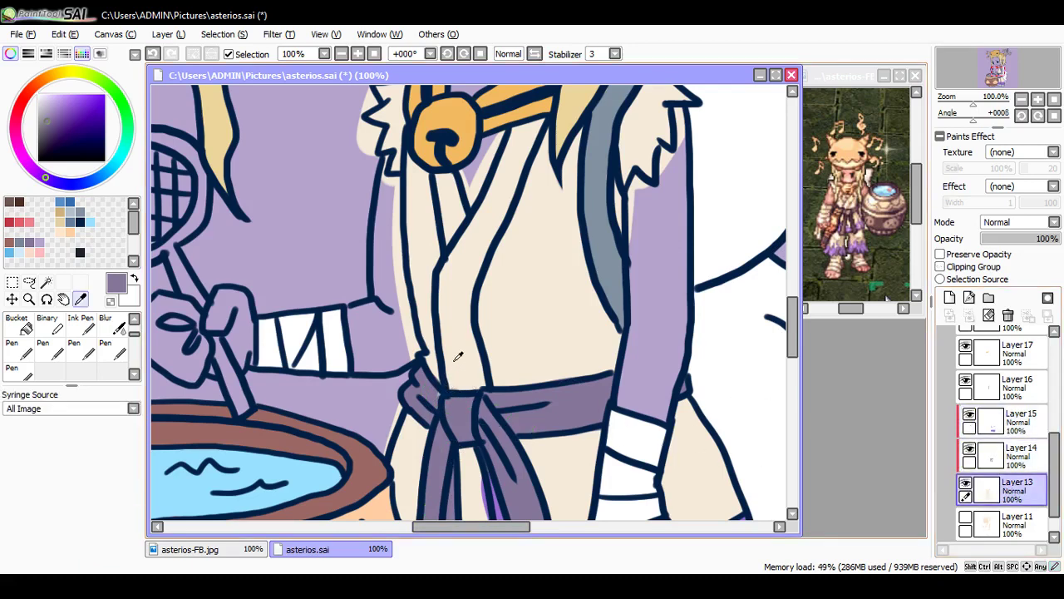
key("e")
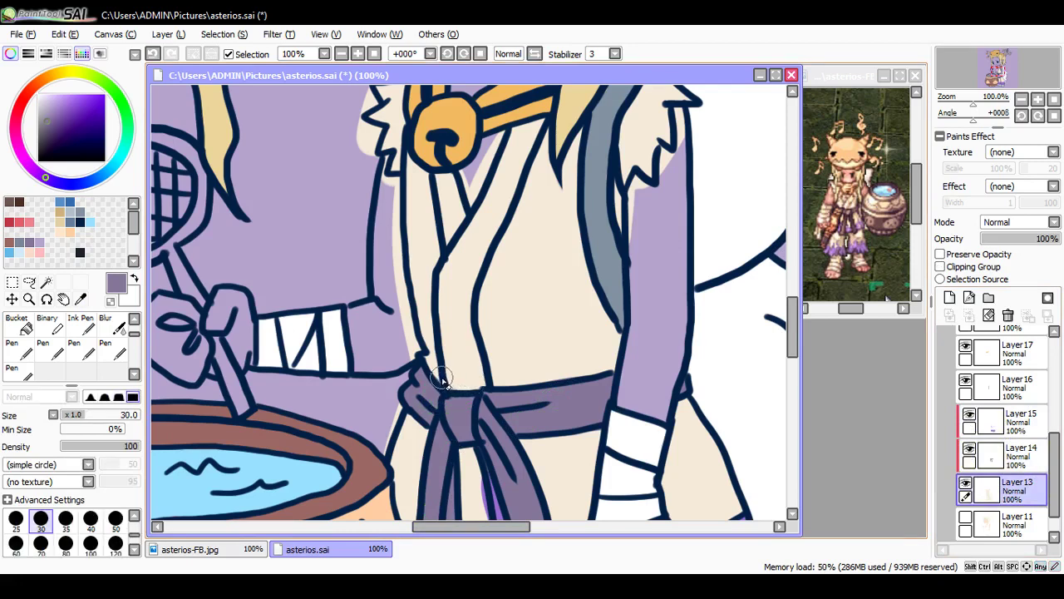
key("Up")
key("Up")
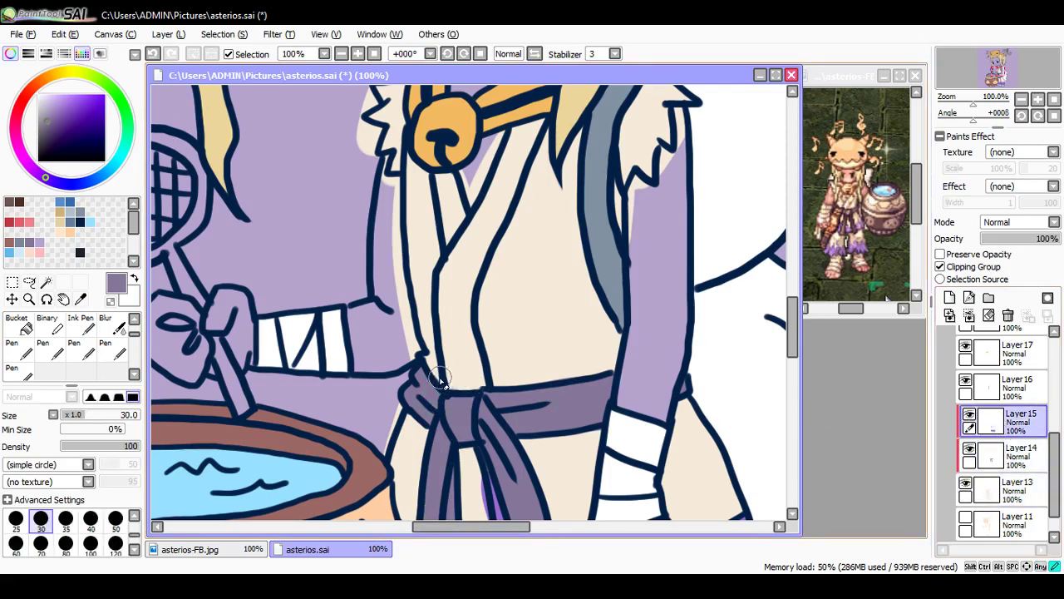
key("n")
key("Down")
key("Down")
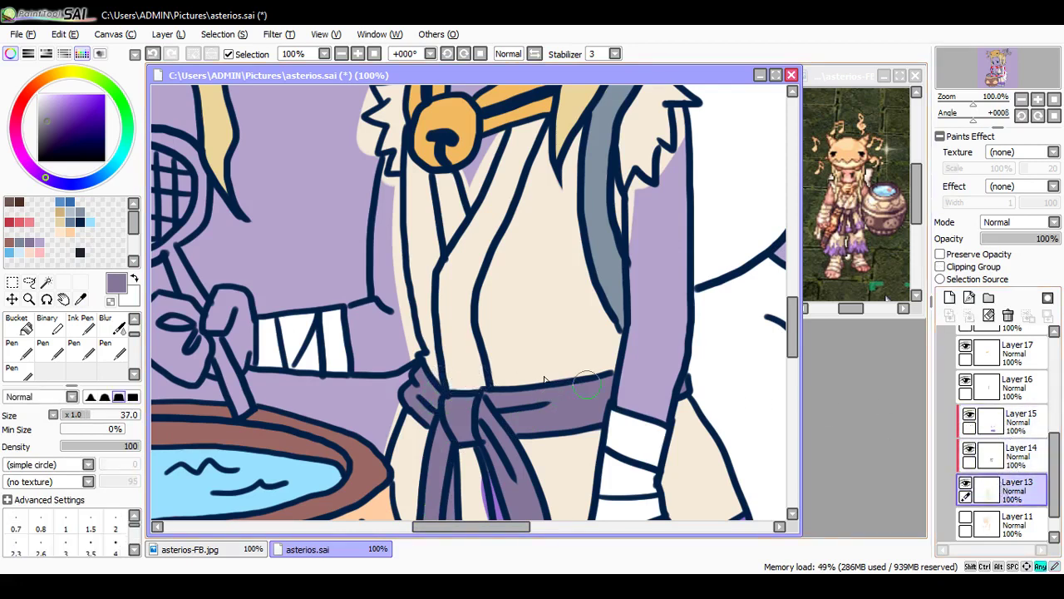
left_click(443, 376, "alt")
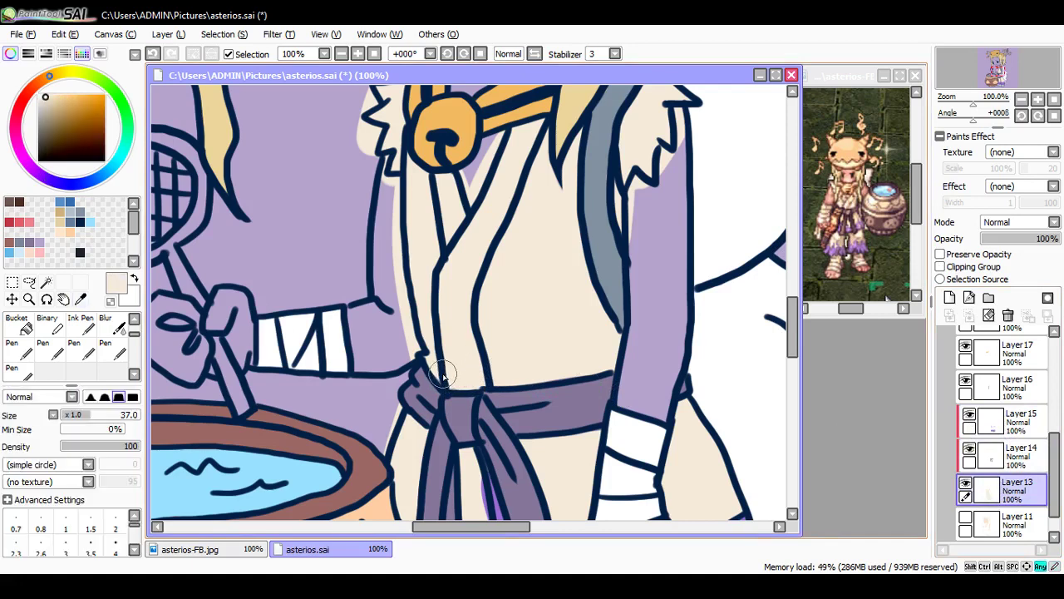
mouse_move(462, 389)
left_mouse_down()
mouse_move(475, 374)
mouse_move(441, 381)
left_mouse_up()
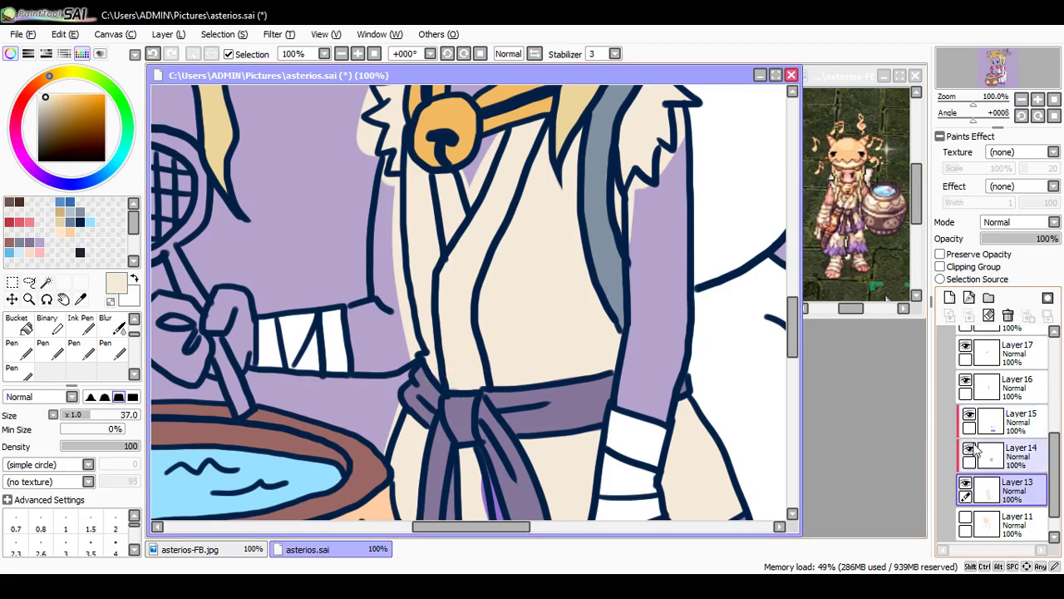
Step: Toggle Layer14's visibility to check the sash colour, and erase its spill around the knot's loop on that layer
left_click(970, 448)
left_click(969, 448)
left_click(1005, 458)
key("e")
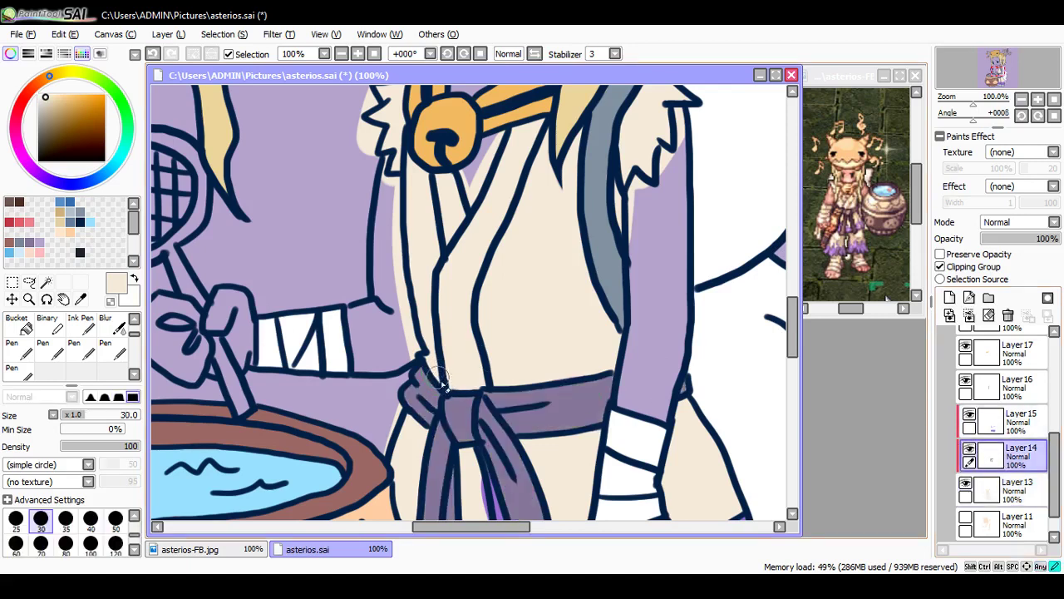
left_click_drag(409, 421, 400, 414)
Step: Sample the hem trim's purple and clean up its edges between the sash tails and along the jacket hem on Layer15
left_click_drag(798, 327, 794, 355)
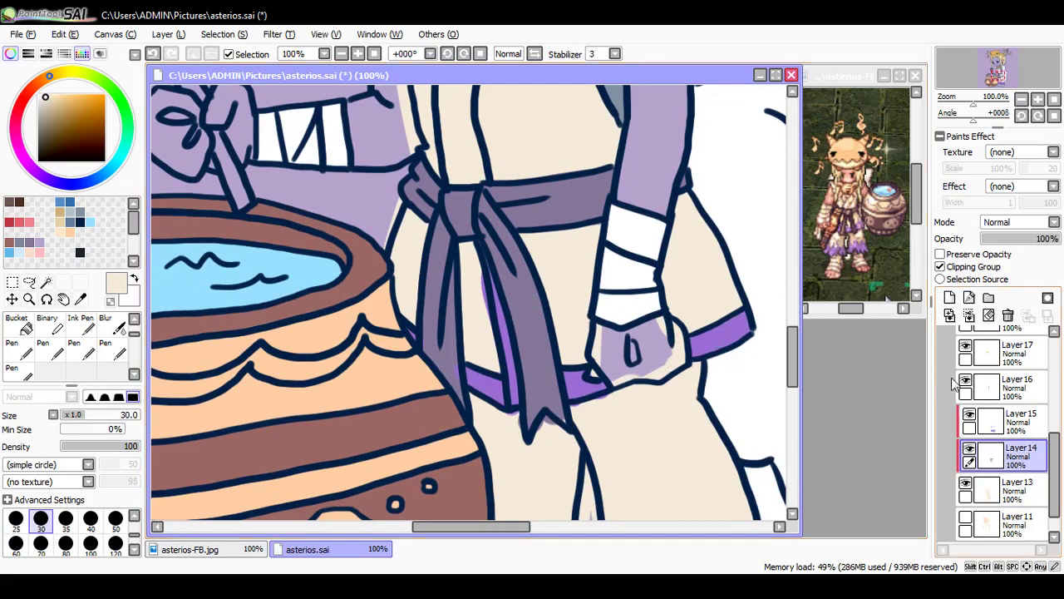
left_click(970, 416)
left_click(994, 422)
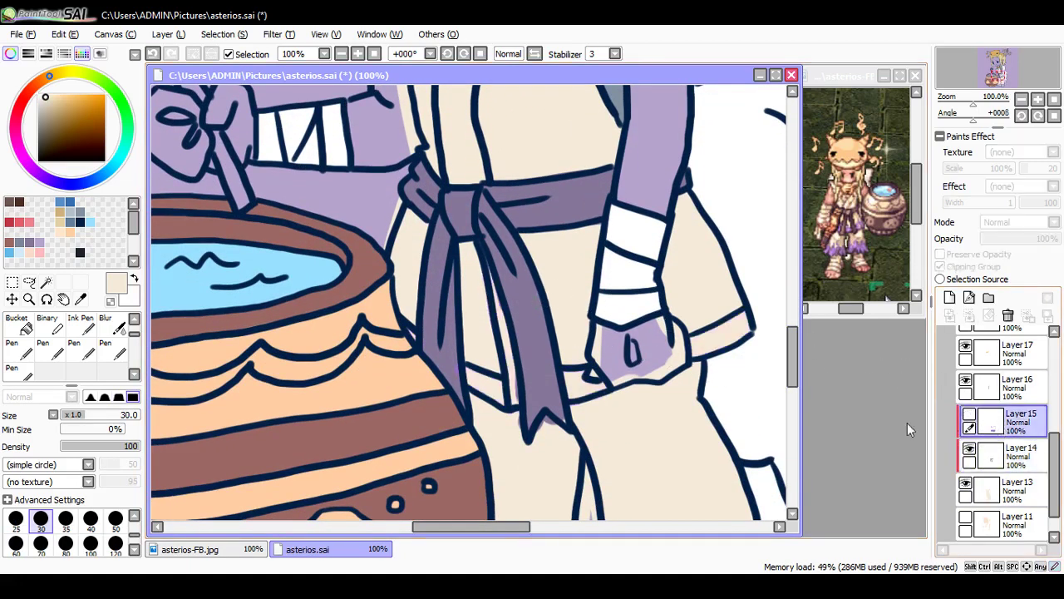
key("alt")
left_click(967, 414)
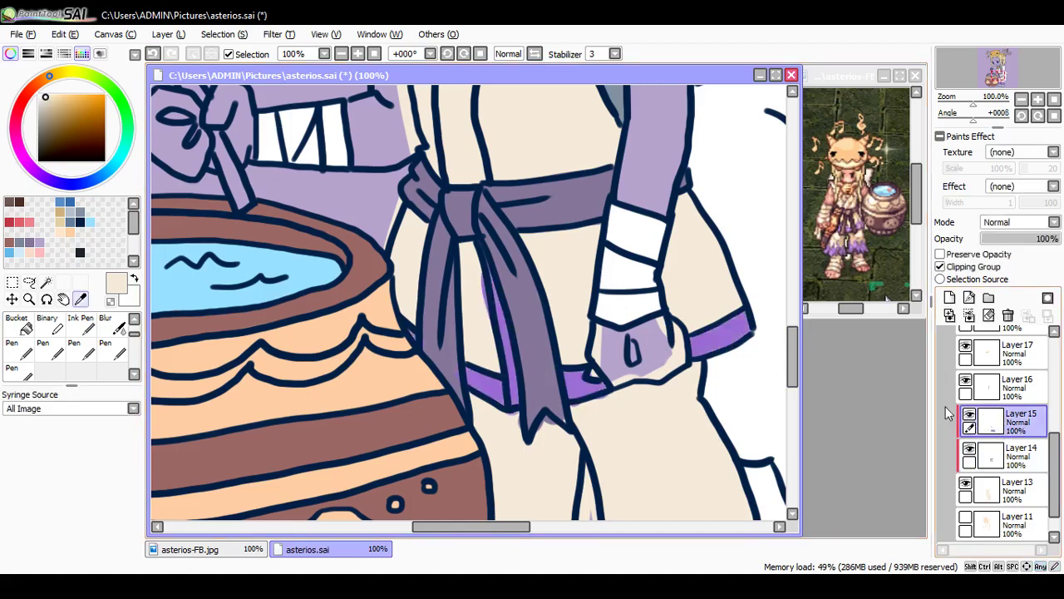
left_click(490, 309)
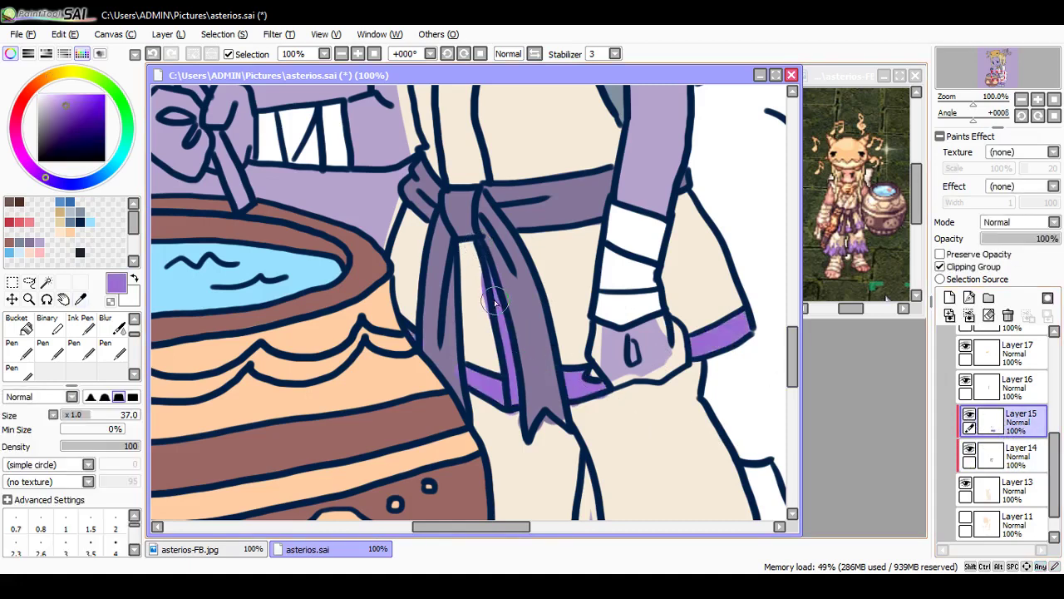
key("e")
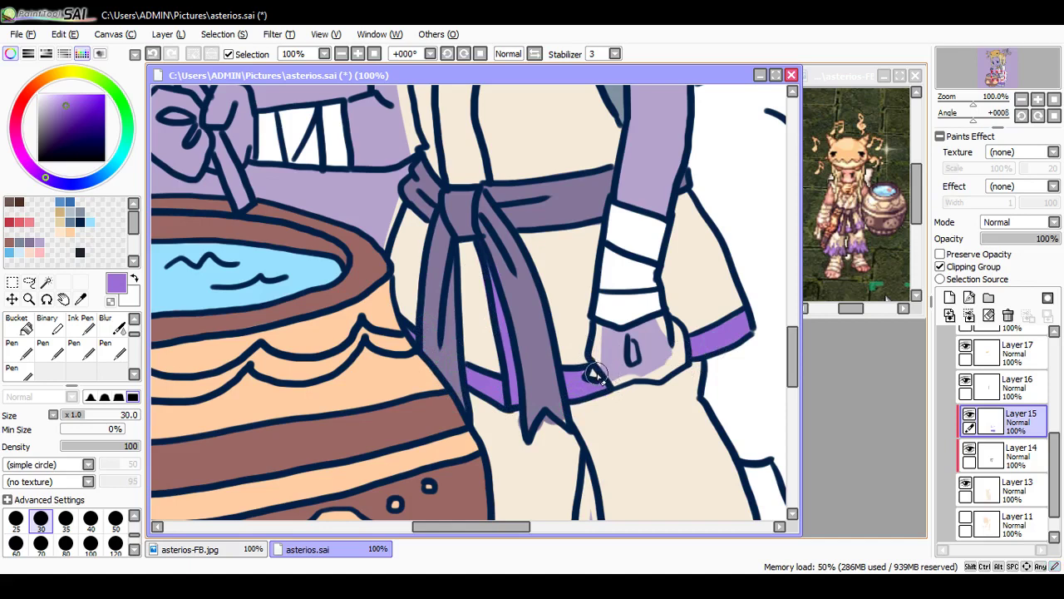
key("e")
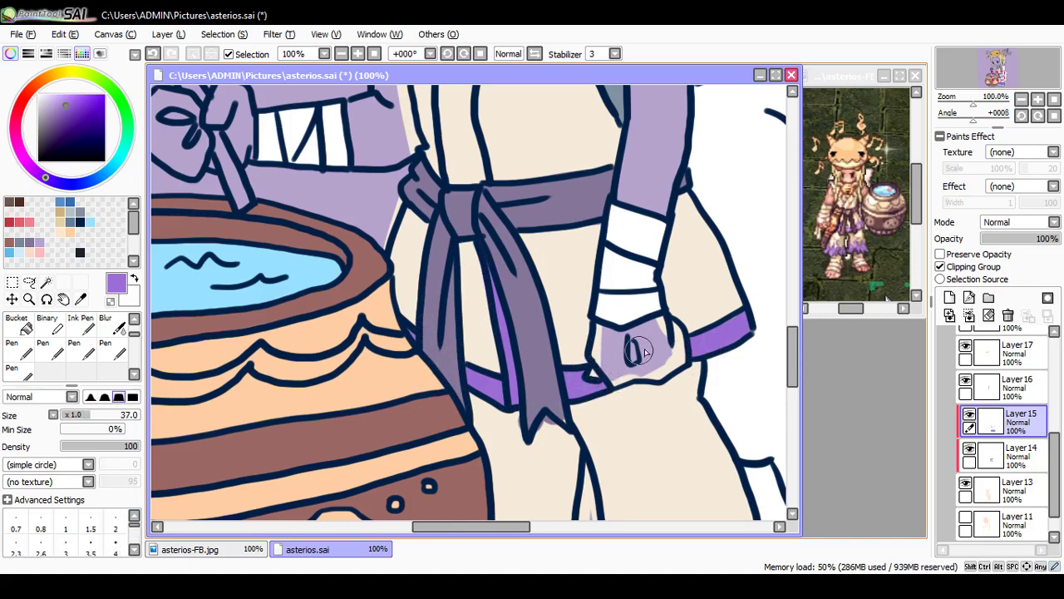
Step: Erase the cream spill covering the fist below the wrist bandage on Layer13
key("e")
left_click(1018, 489)
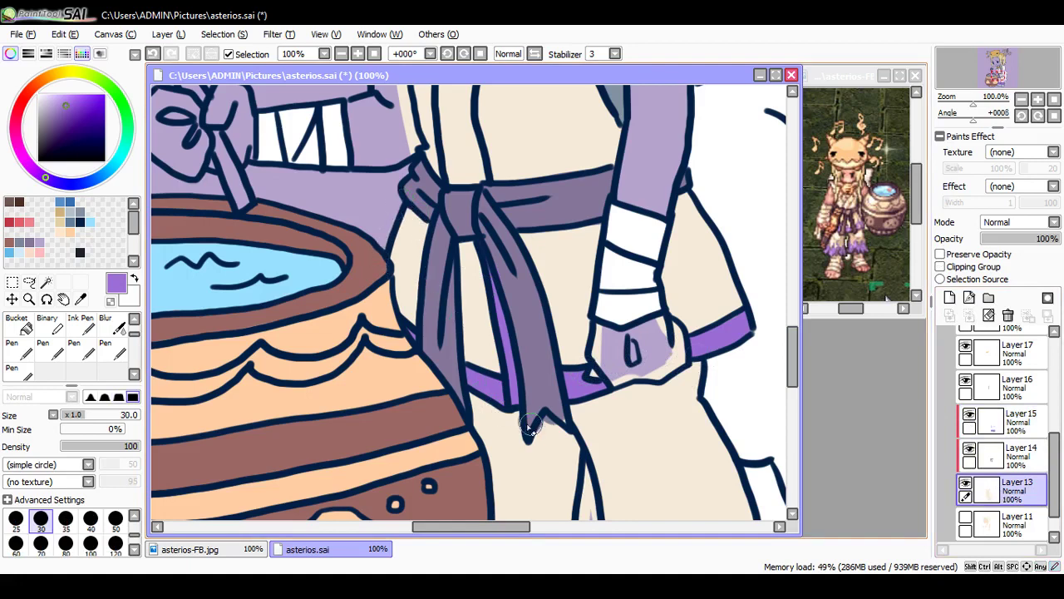
mouse_move(602, 329)
left_mouse_down()
mouse_move(591, 373)
mouse_move(600, 329)
mouse_move(617, 382)
mouse_move(679, 362)
mouse_move(671, 330)
left_mouse_up()
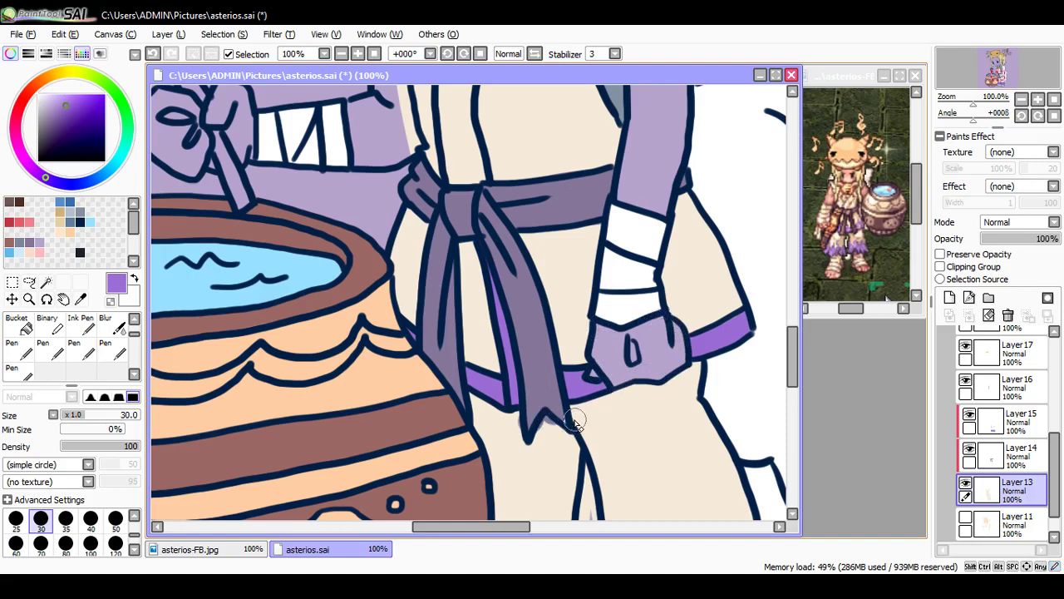
Step: Identify the sash's layer by toggling Layer14's visibility, and erase the grey-purple spill around the sash tail's forked tip
key("n")
left_click(990, 422)
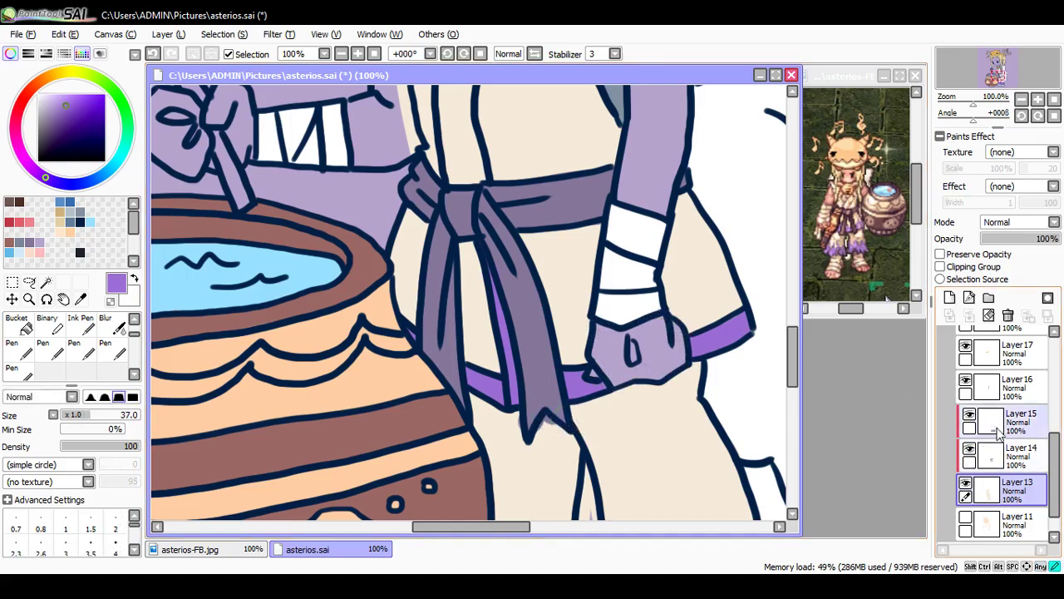
left_click(940, 266)
key("i")
left_click(554, 383)
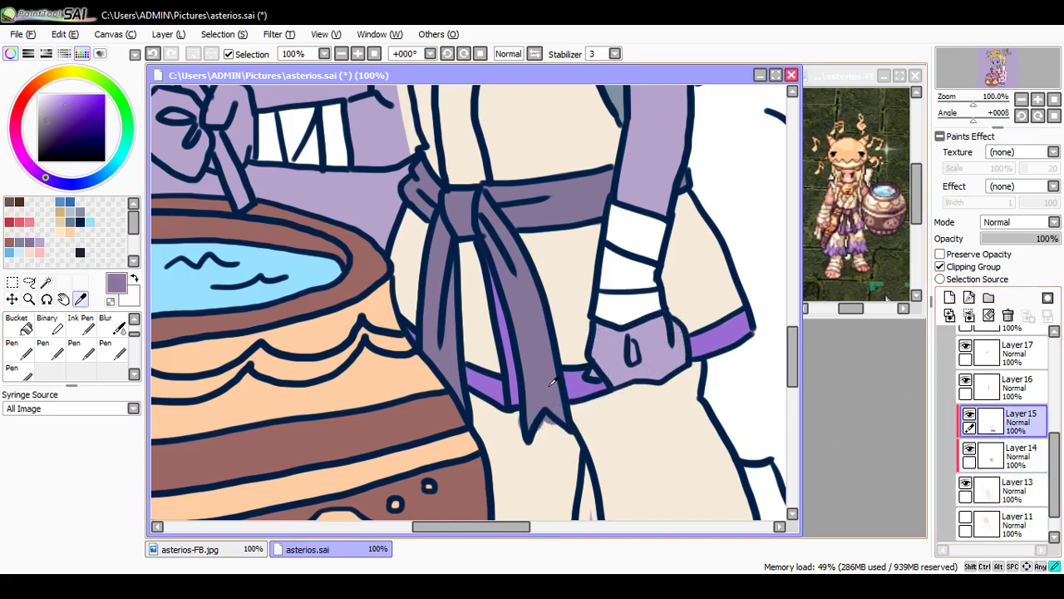
left_click(969, 449)
left_click(968, 453)
left_click(997, 456)
key("n")
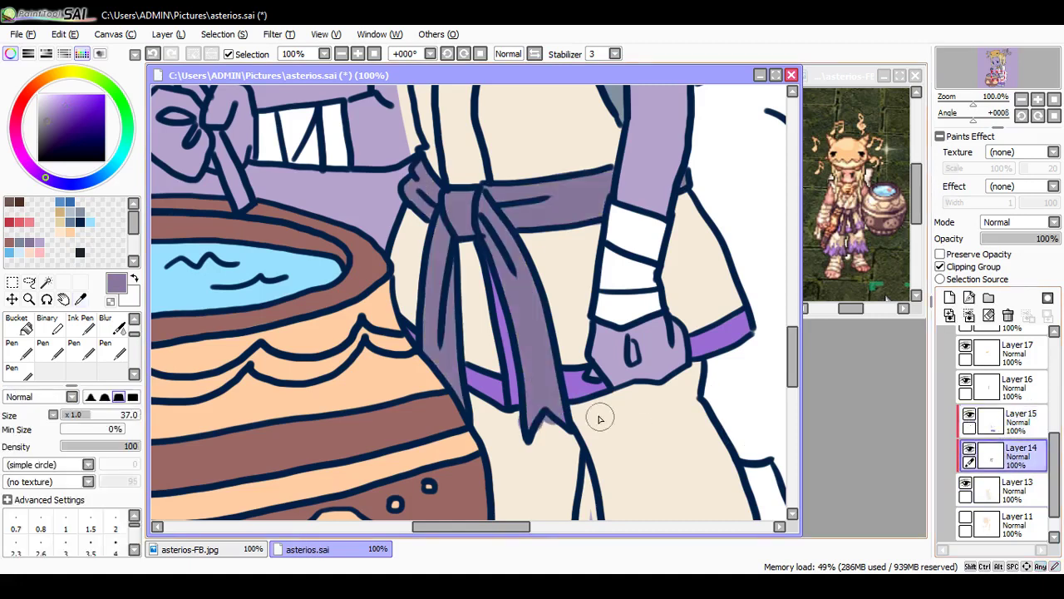
left_click(997, 422)
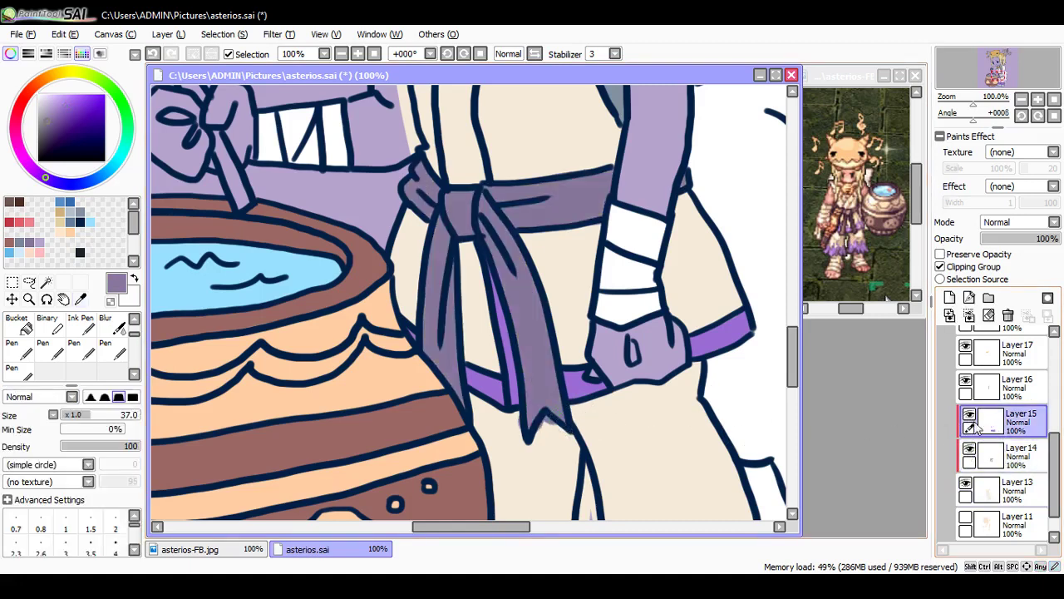
key("e")
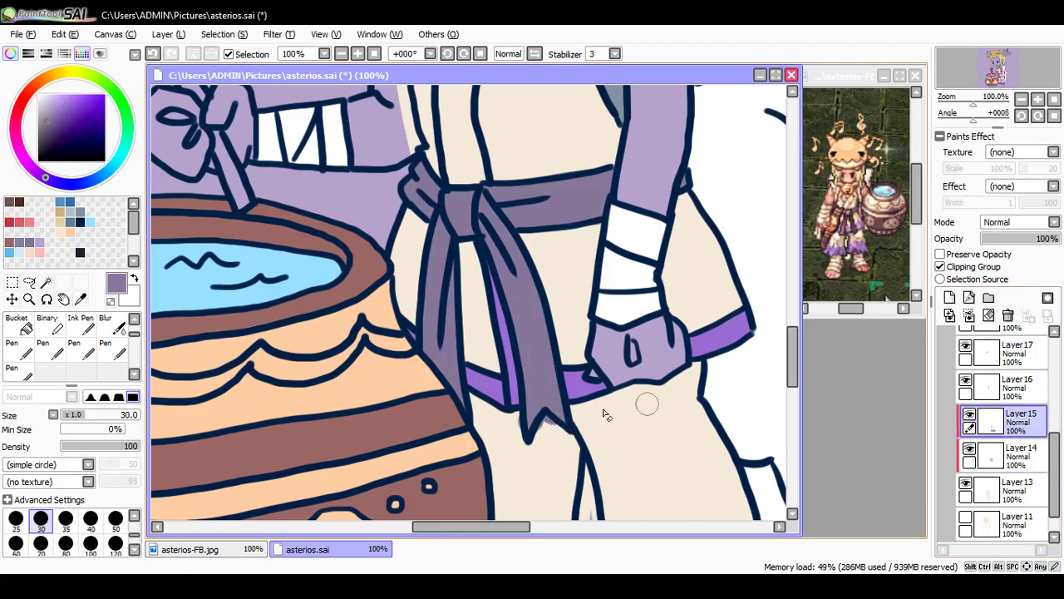
left_click_drag(529, 420, 549, 424)
left_click(1006, 455)
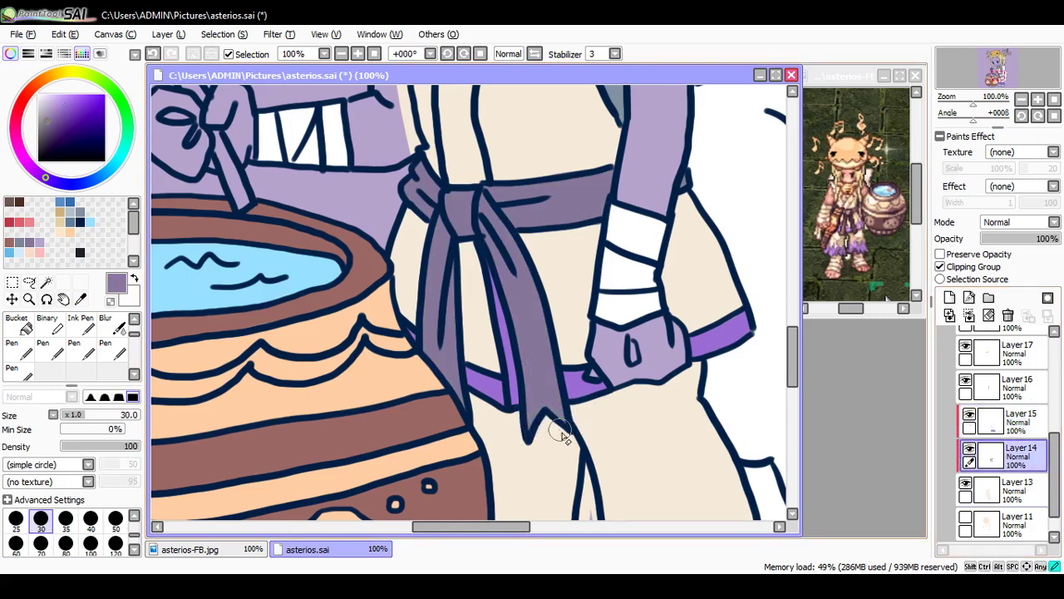
Step: Erase the cream spill on Layer13 along the jacket's outer edge, on the upper sleeve and inside the neckline below the bell
scroll(795, 339, "up", 5)
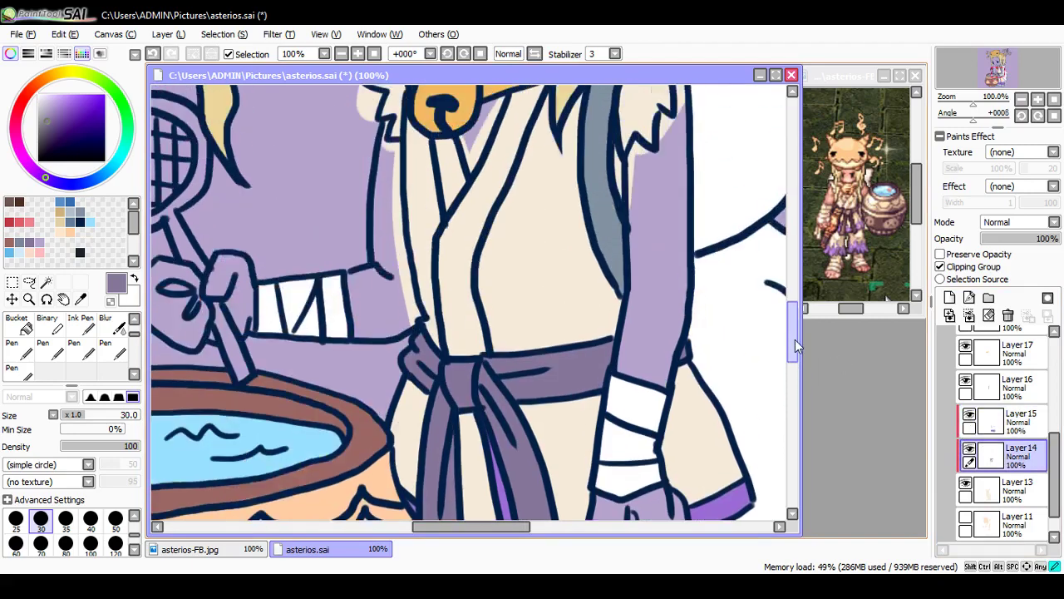
left_click(1006, 490)
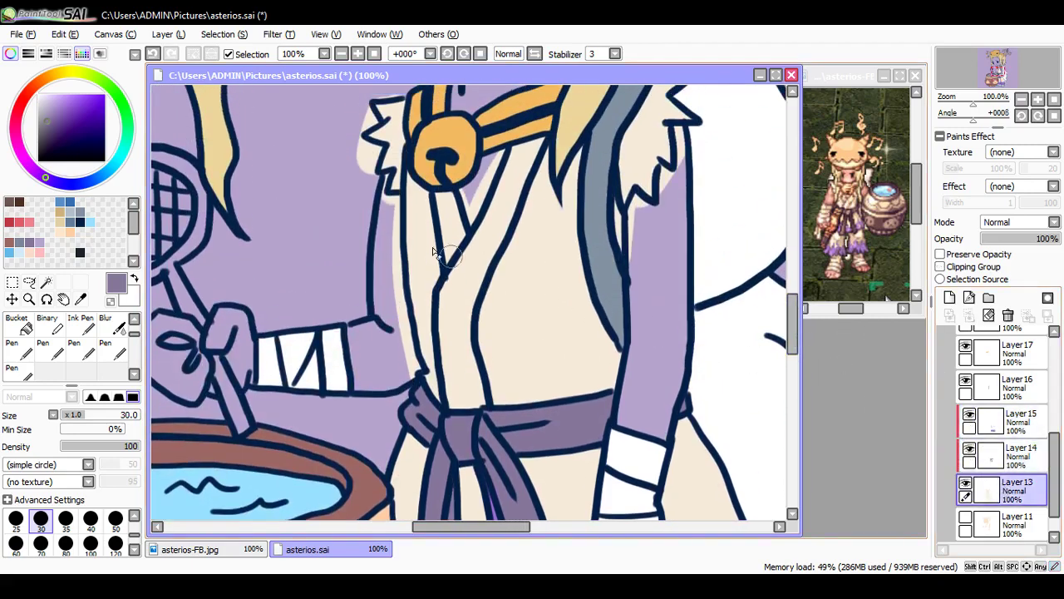
mouse_move(384, 181)
left_mouse_down()
mouse_move(398, 327)
mouse_move(393, 251)
mouse_move(413, 353)
left_mouse_up()
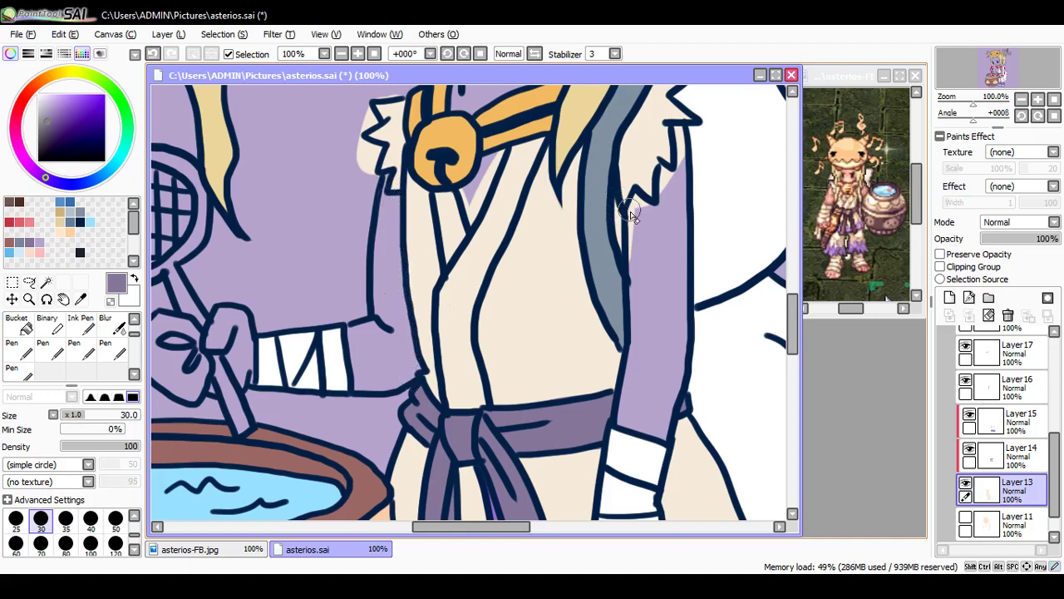
mouse_move(633, 193)
left_mouse_down()
mouse_move(631, 236)
mouse_move(650, 207)
mouse_move(638, 193)
left_mouse_up()
mouse_move(465, 187)
left_mouse_down()
mouse_move(472, 218)
mouse_move(497, 153)
left_mouse_up()
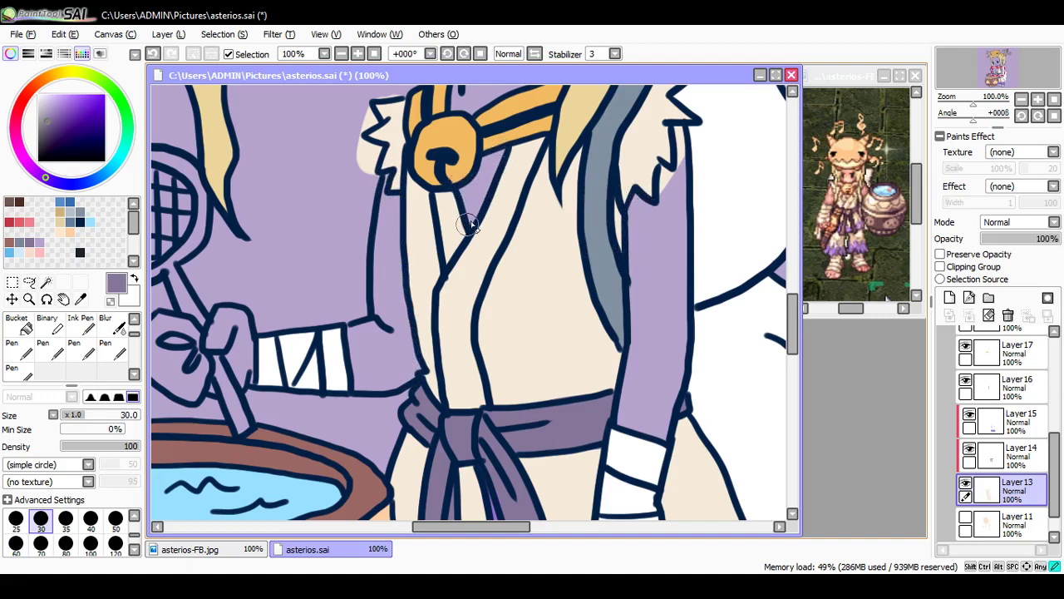
Step: Erase the cream spill outside the jagged fur trim on both shoulders on Layer13
left_click_drag(792, 316, 792, 295)
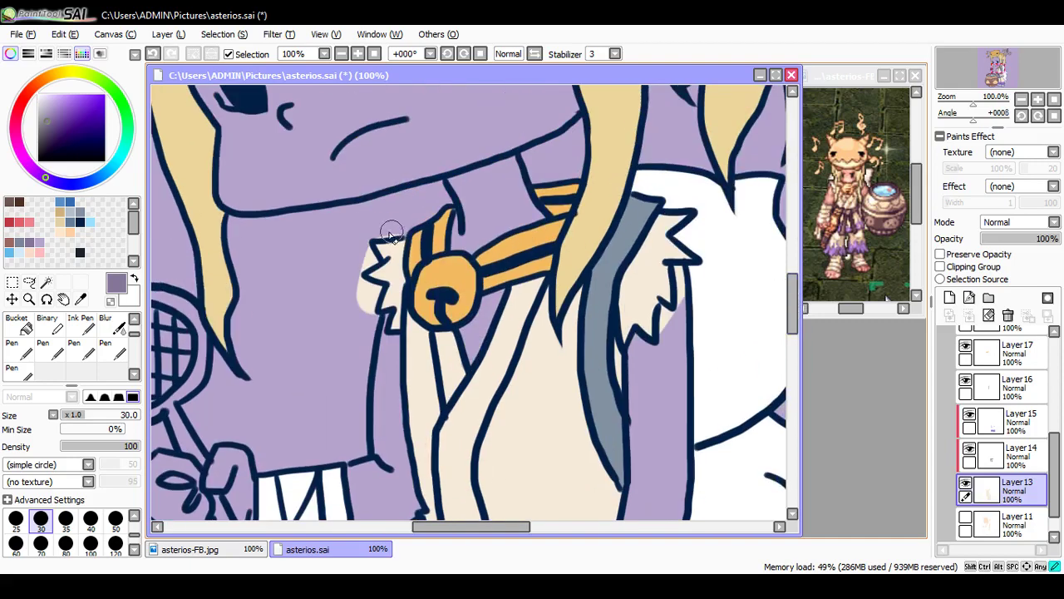
mouse_move(378, 260)
left_mouse_down()
mouse_move(368, 255)
mouse_move(352, 280)
mouse_move(369, 311)
left_mouse_up()
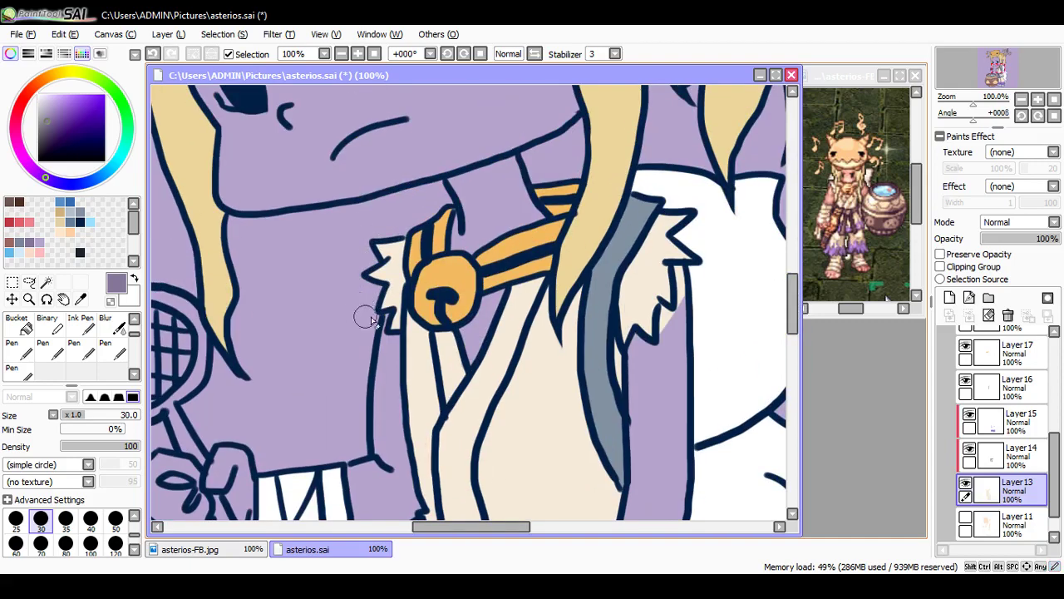
mouse_move(657, 301)
left_mouse_down()
mouse_move(662, 331)
mouse_move(680, 269)
mouse_move(679, 313)
left_mouse_up()
Step: Erase the cream spill on Layer13 in the gap between the legs, below the ragged hems and outside the rear trouser hem
scroll(765, 316, "down", 10)
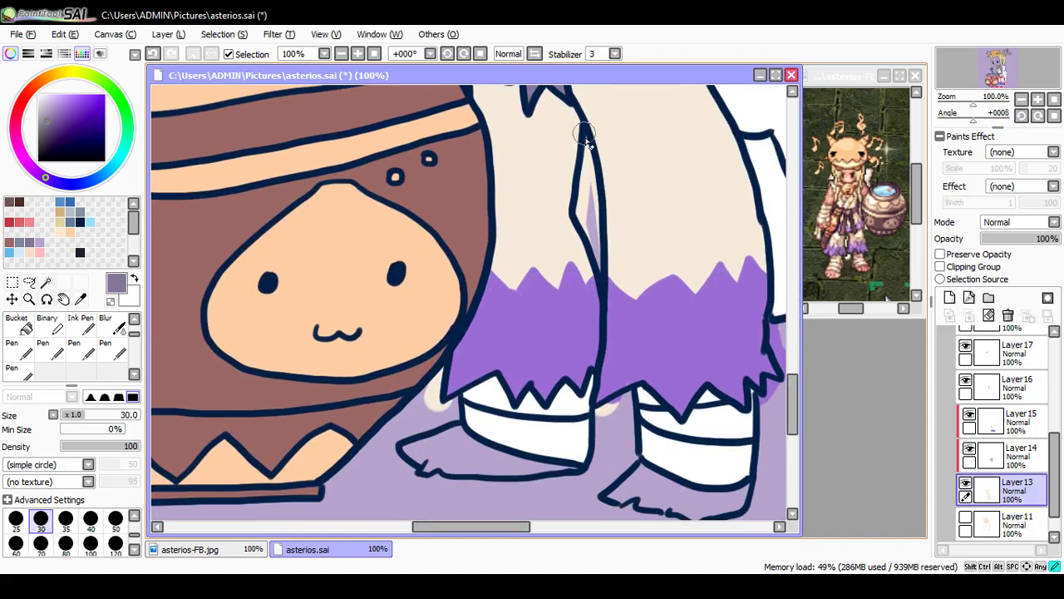
mouse_move(585, 125)
left_mouse_down()
mouse_move(598, 246)
mouse_move(587, 172)
mouse_move(576, 220)
mouse_move(594, 248)
mouse_move(579, 195)
mouse_move(583, 165)
mouse_move(603, 259)
left_mouse_up()
mouse_move(441, 353)
left_mouse_down()
mouse_move(427, 415)
mouse_move(427, 402)
mouse_move(465, 403)
left_mouse_up()
left_click_drag(612, 417, 598, 419)
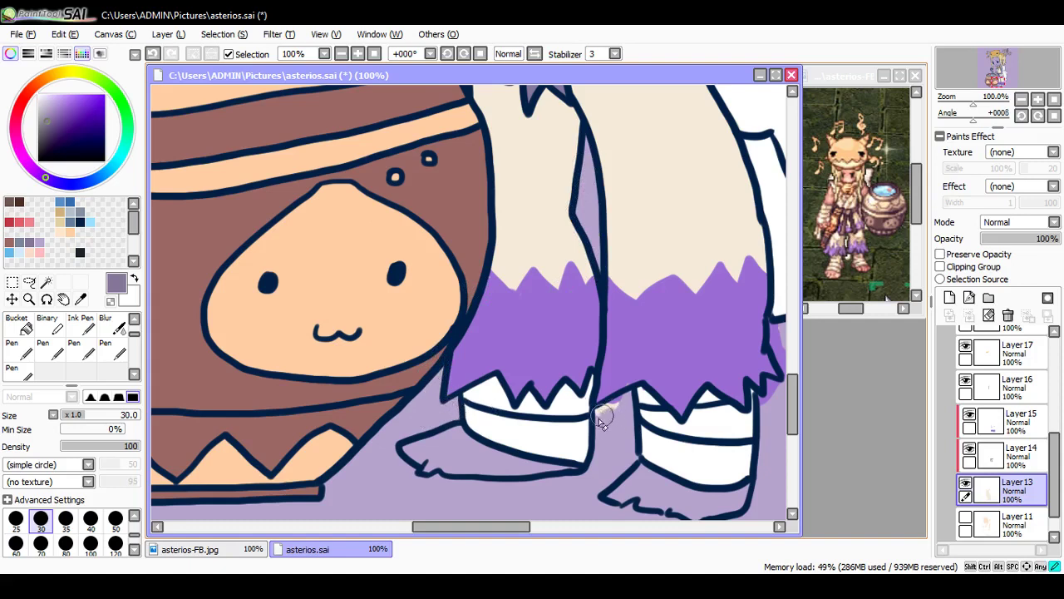
left_click_drag(498, 526, 540, 526)
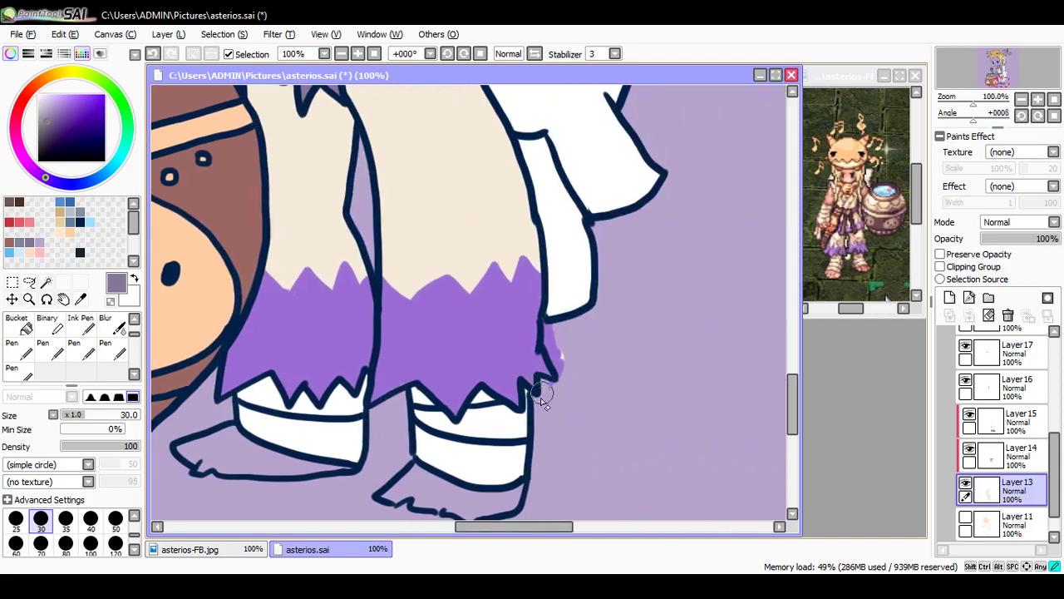
mouse_move(541, 392)
left_mouse_down()
mouse_move(561, 383)
mouse_move(546, 317)
mouse_move(560, 356)
left_mouse_up()
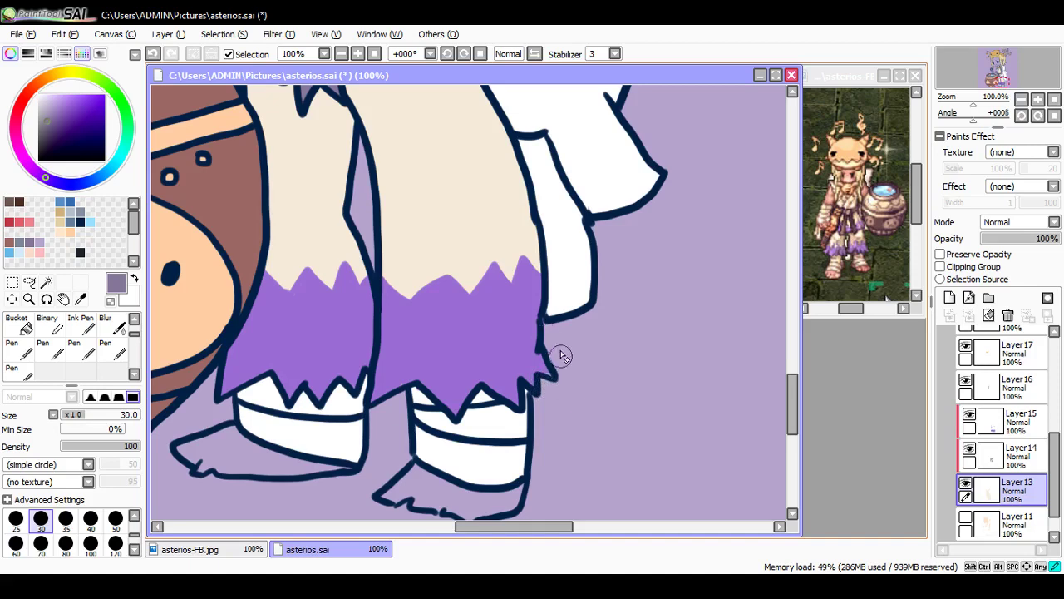
Step: Check the purple hem colour by toggling Layer15's visibility, make Layer13 active again, and save the drawing
left_click(991, 420)
key("alt")
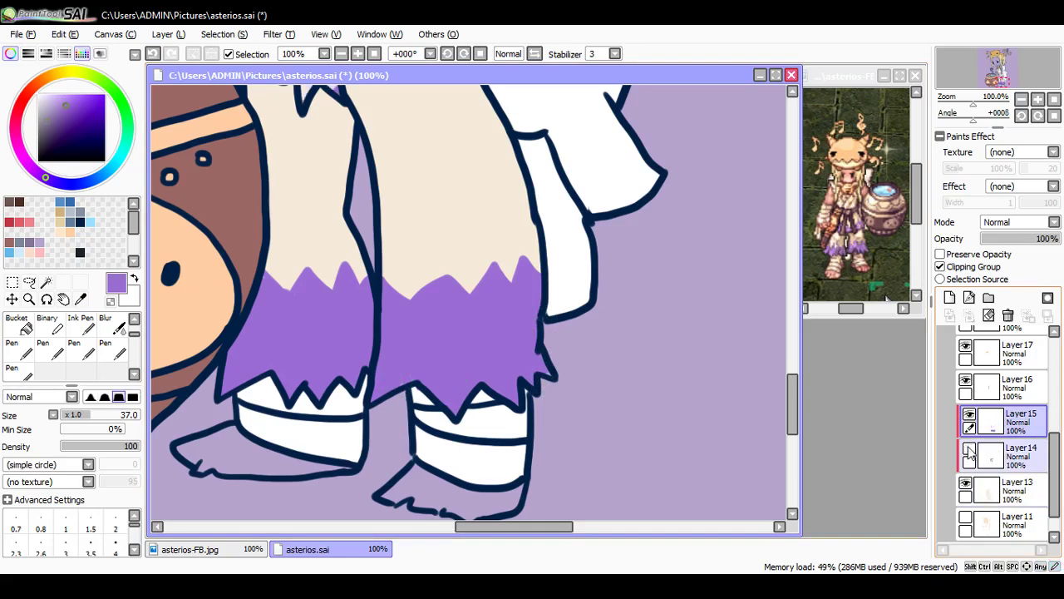
left_click(969, 415)
left_click(970, 415)
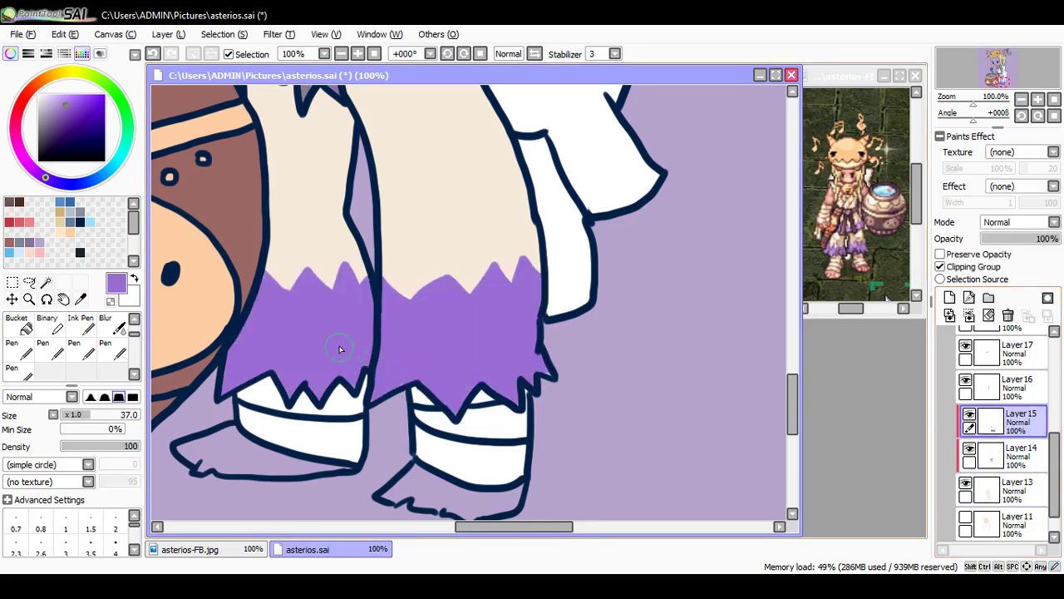
key("n")
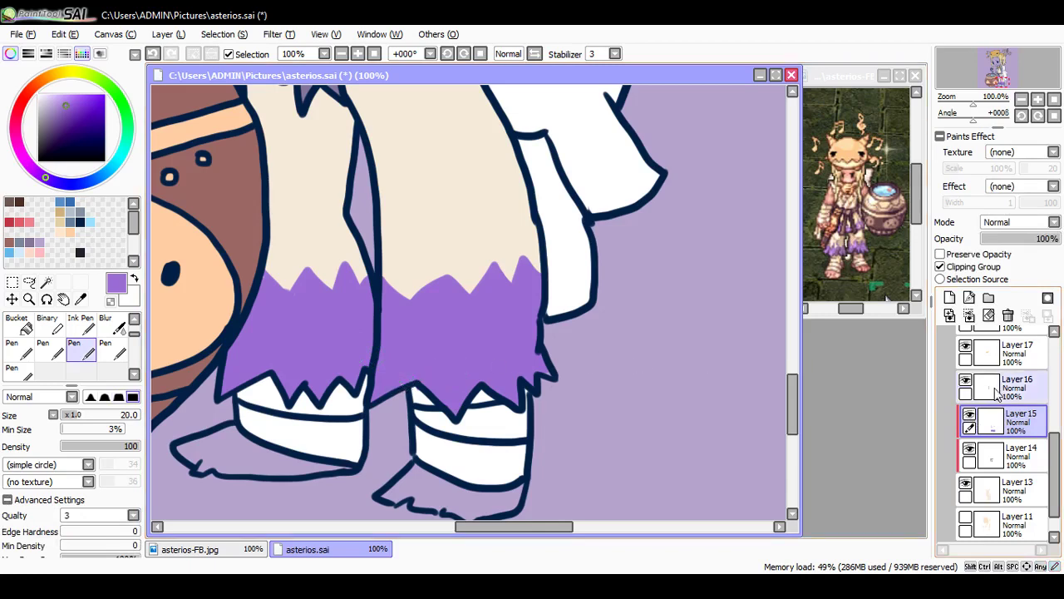
left_click(986, 453)
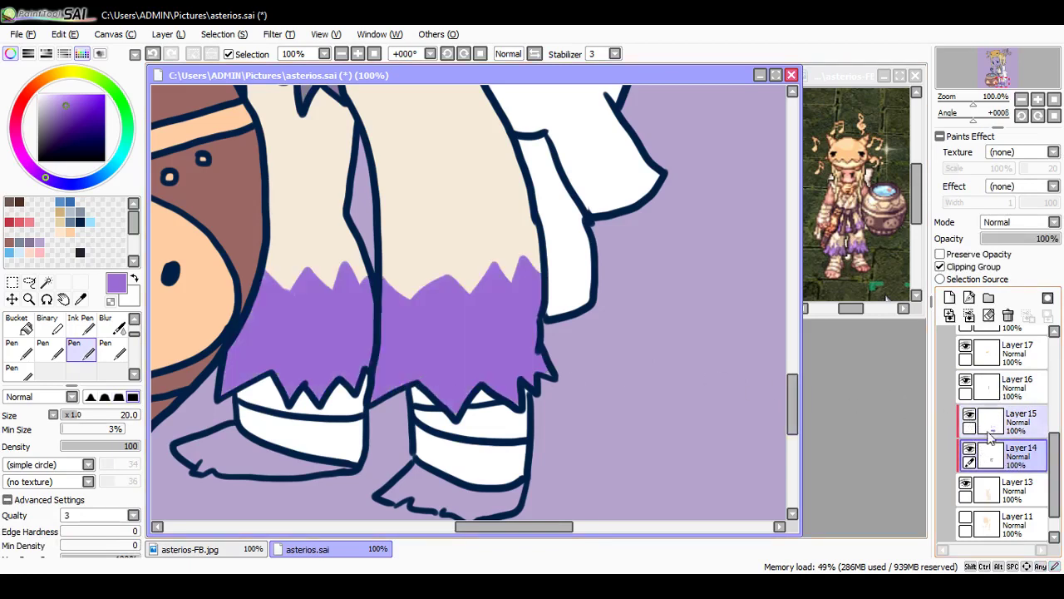
left_click(986, 489)
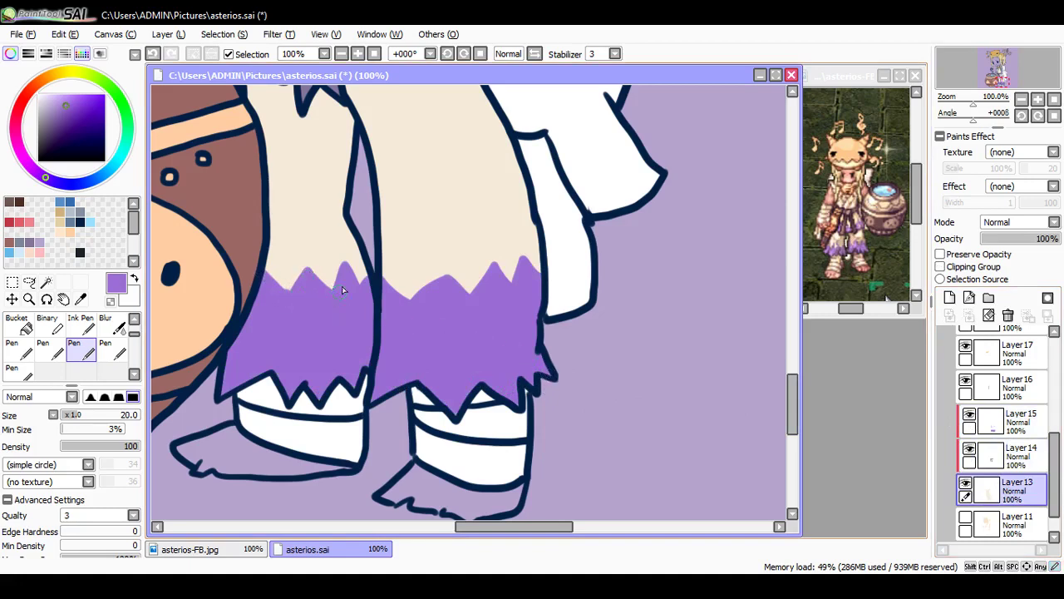
key("ctrl+s")
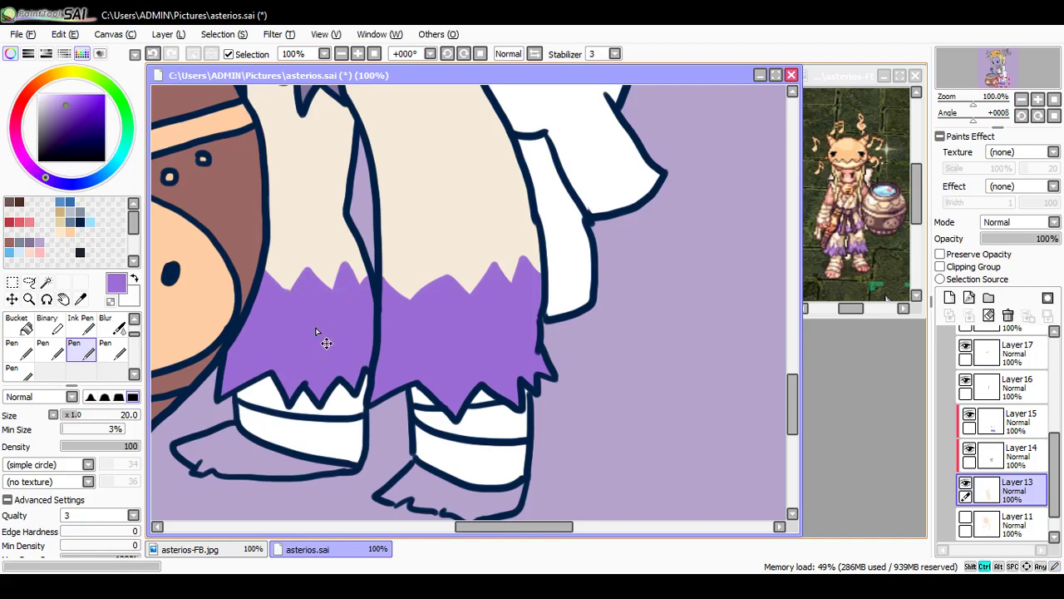
Step: Make the skin colour on Layer11 visible and set Layer11 as the active layer
scroll(314, 340, "down", 3)
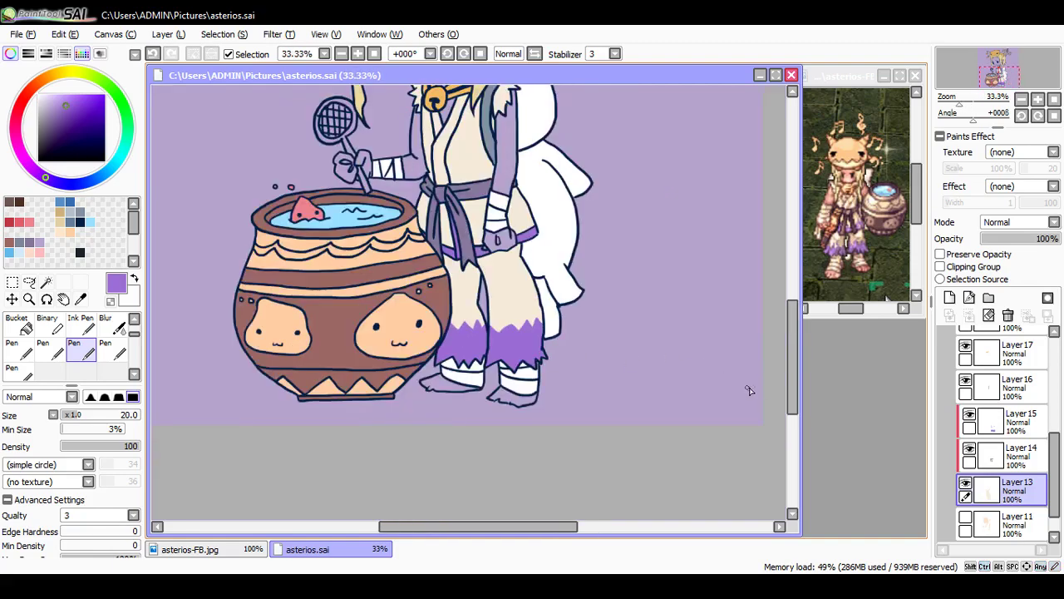
scroll(1055, 457, "down", 1)
left_click(965, 486)
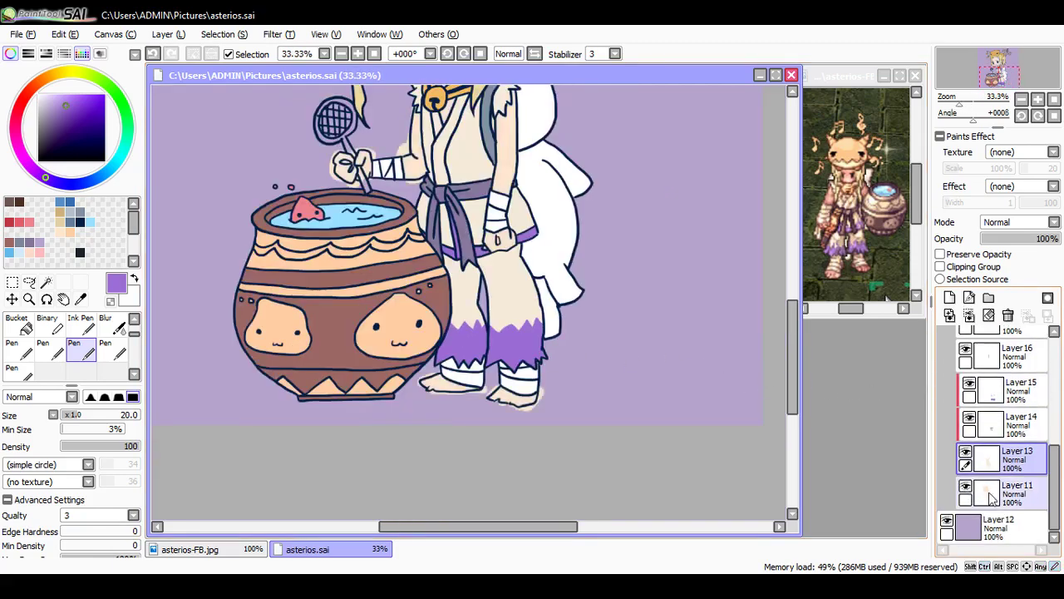
left_click(1012, 492)
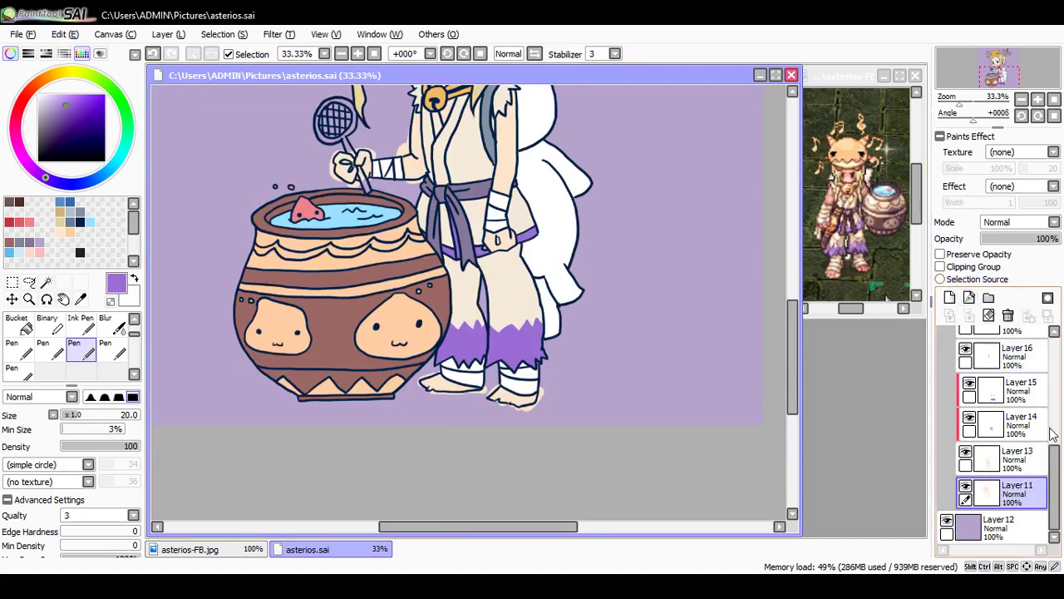
Step: Select the empty background outside the line art of Set2 with the Magic Wand, including the pockets by the arm and behind the neck
scroll(1012, 344, "up", 5)
left_click(1011, 344)
key("w")
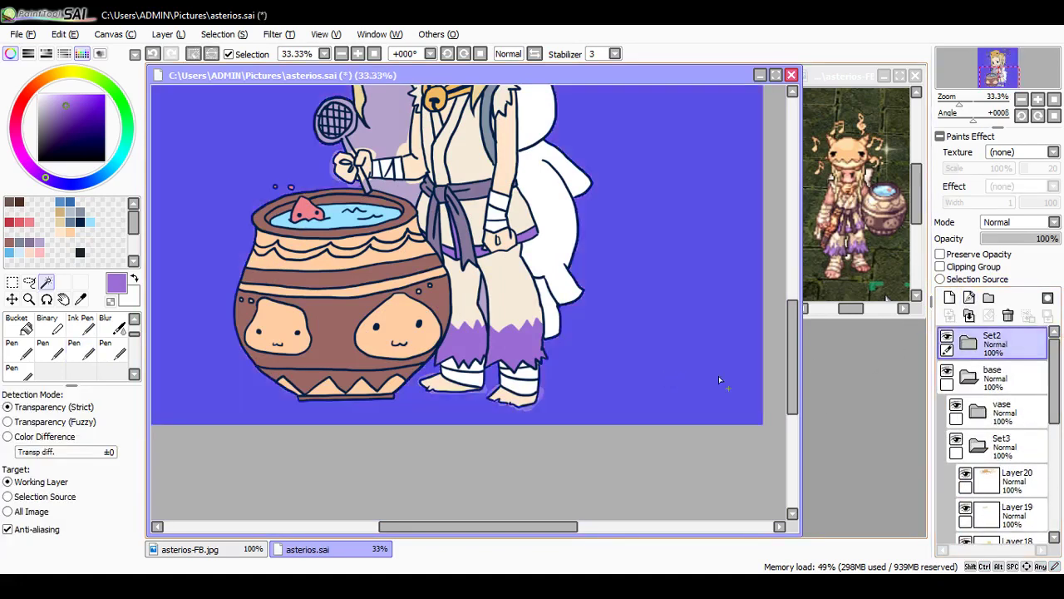
left_click(718, 376)
left_click(383, 158)
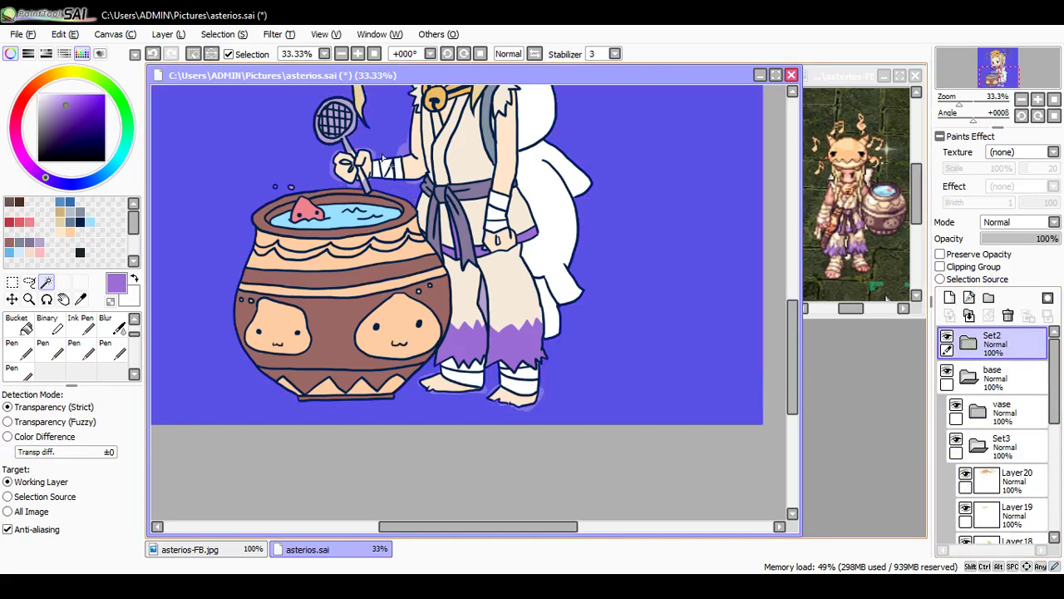
left_click_drag(792, 364, 792, 319)
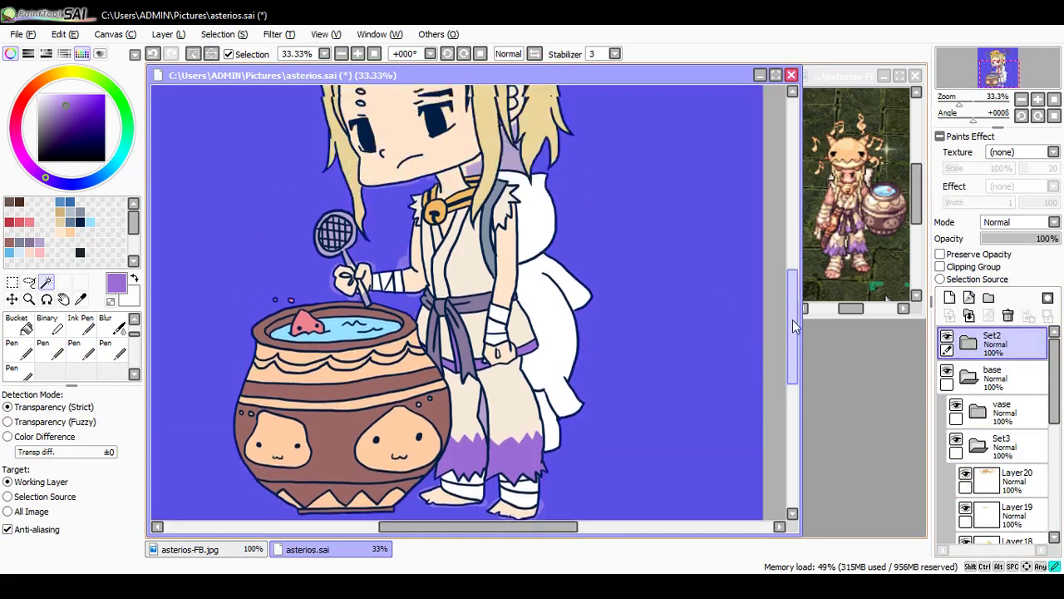
left_click(512, 210)
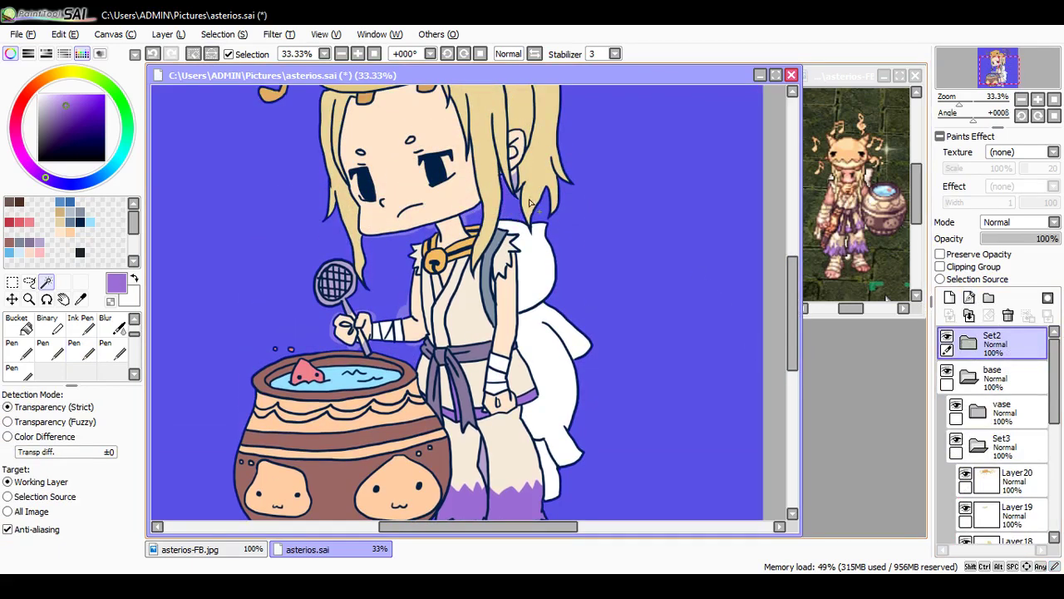
Step: Clear the selected background from the base colour layers, including the skin spill on Layer11, then deselect and save
left_click(1016, 481)
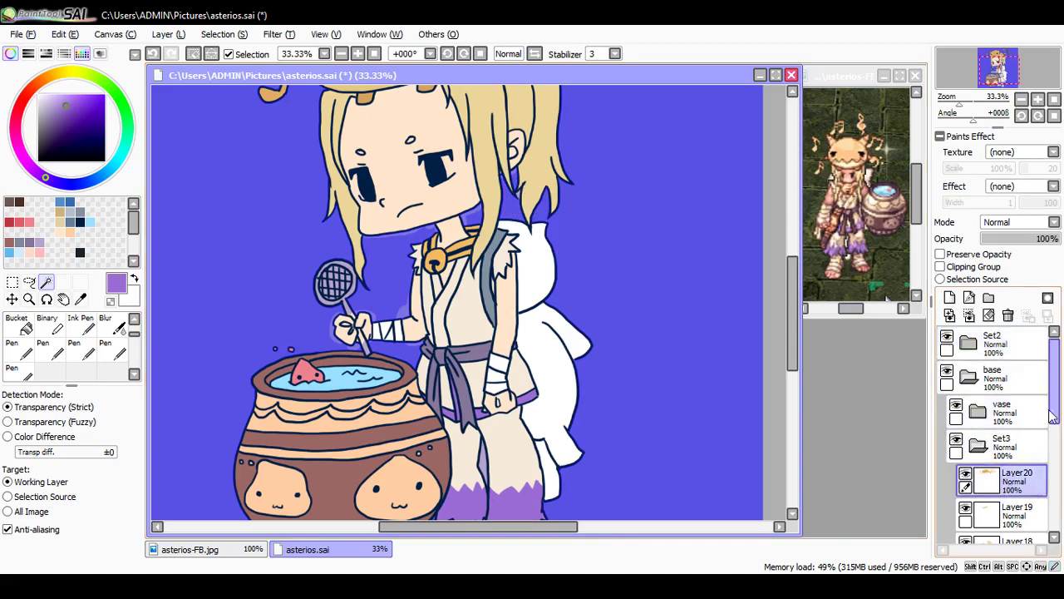
scroll(1043, 447, "down", 3)
left_click(1013, 439)
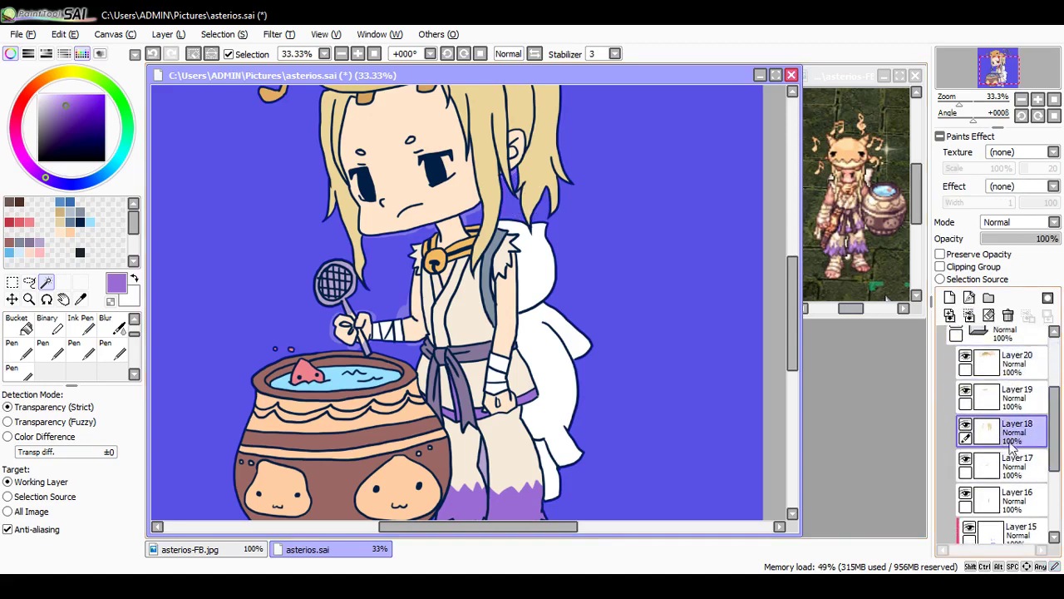
left_click(1006, 403)
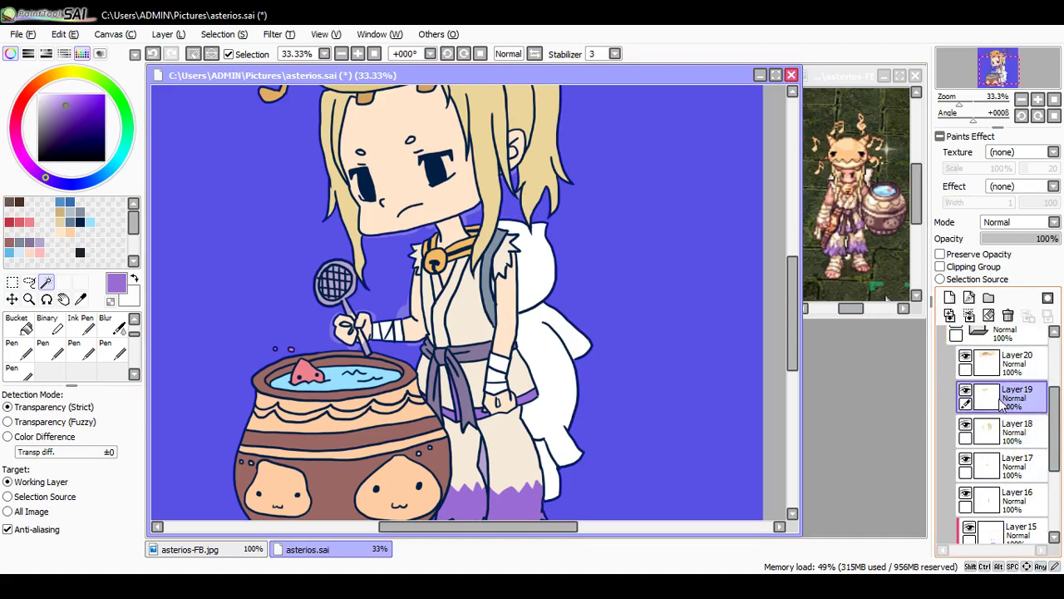
left_click_drag(1046, 461, 1045, 508)
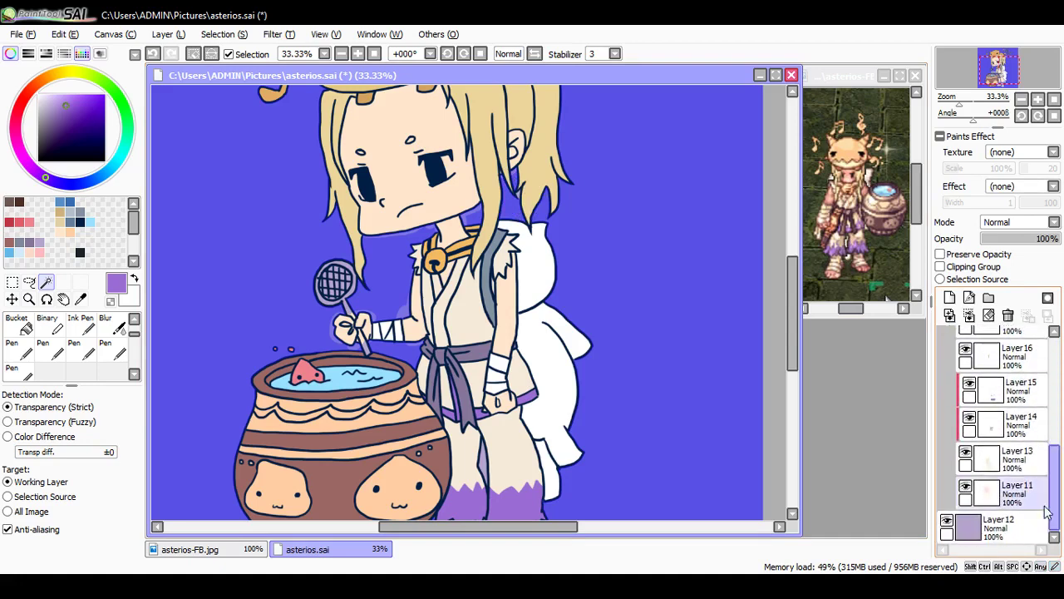
left_click(1013, 489)
left_click(1007, 464)
left_click(1009, 490)
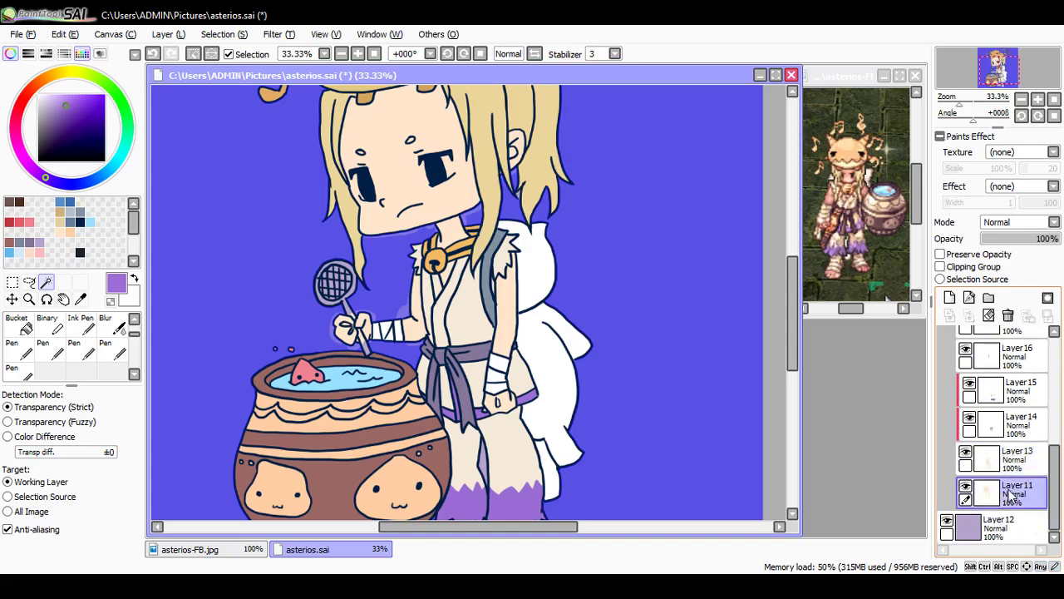
key("ctrl")
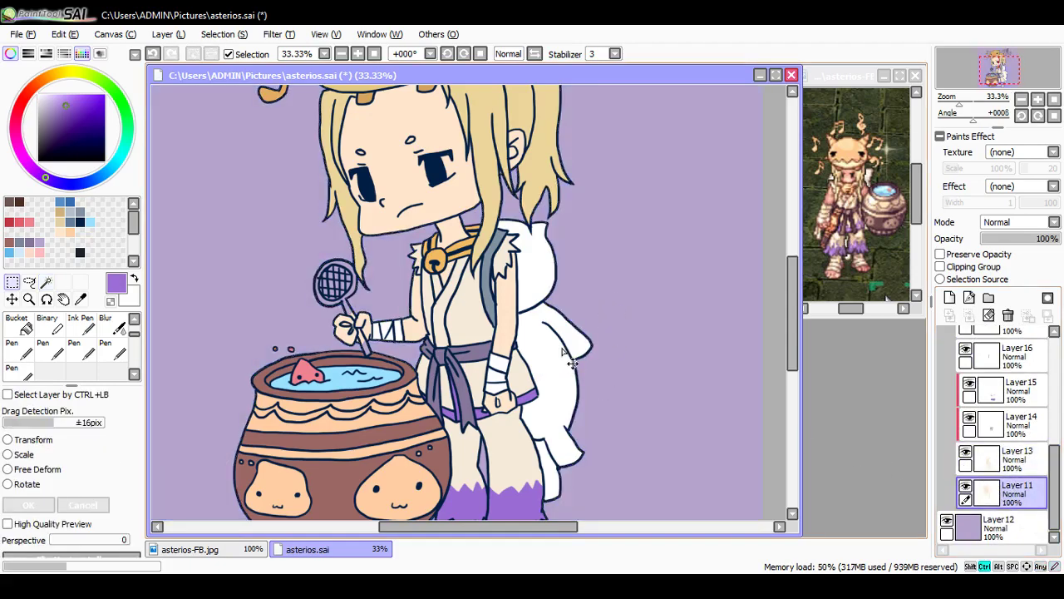
Step: Paint the lower part of the net's handle, below the fist, with the pinkish-red swatch on Layer20
scroll(614, 255, "up", 2)
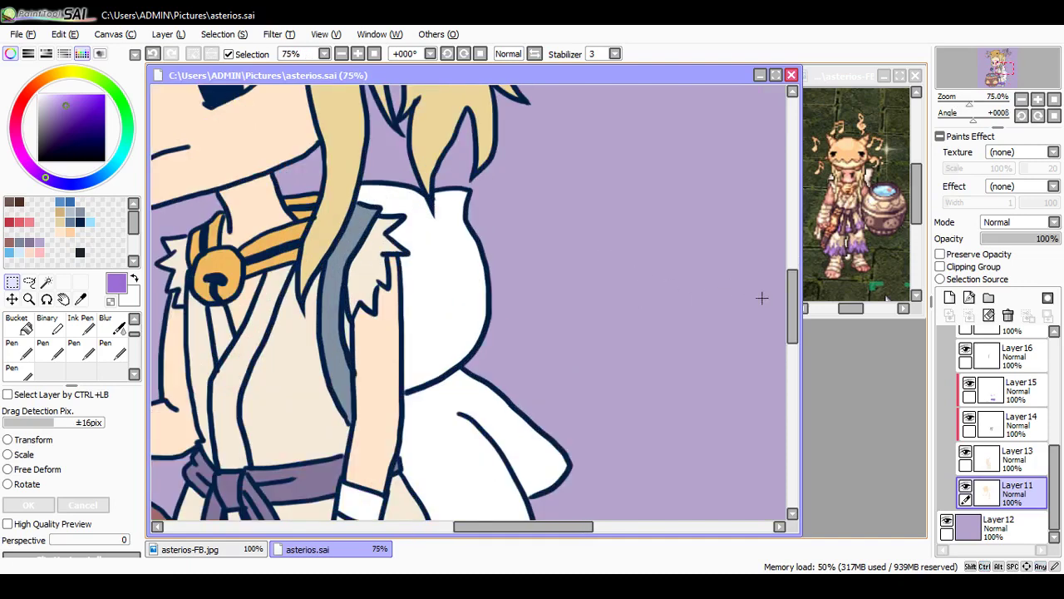
left_click_drag(797, 307, 796, 277)
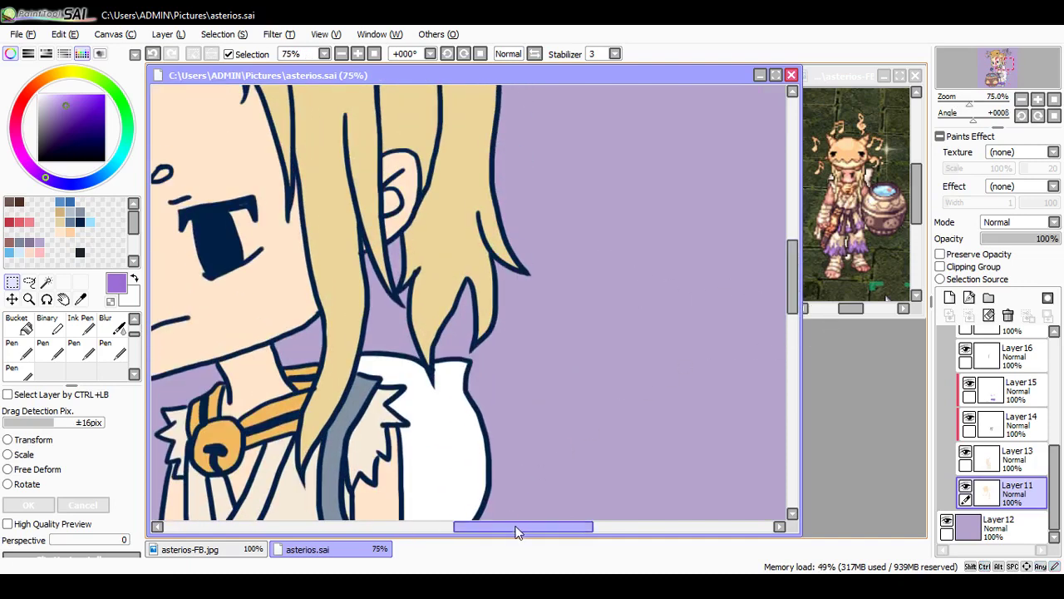
left_click_drag(515, 532, 443, 531)
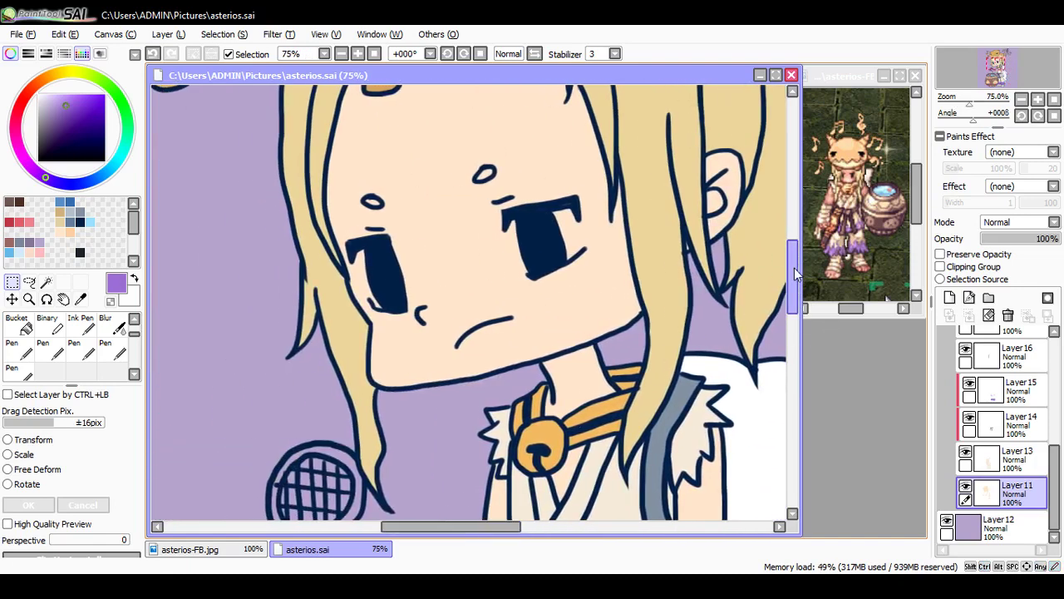
left_click_drag(795, 274, 796, 328)
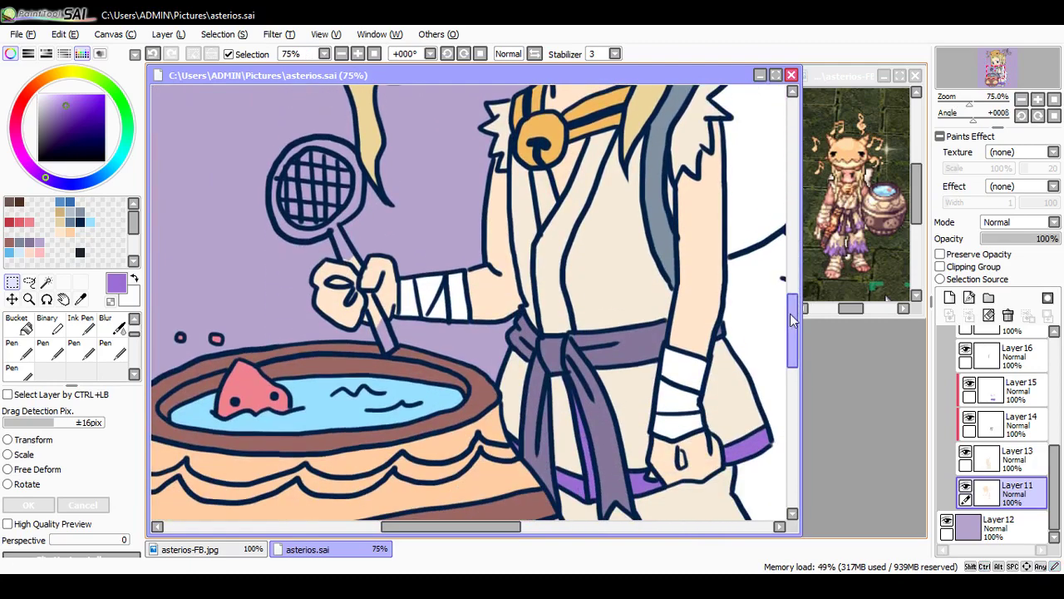
scroll(1035, 459, "up", 5)
left_click(1016, 457)
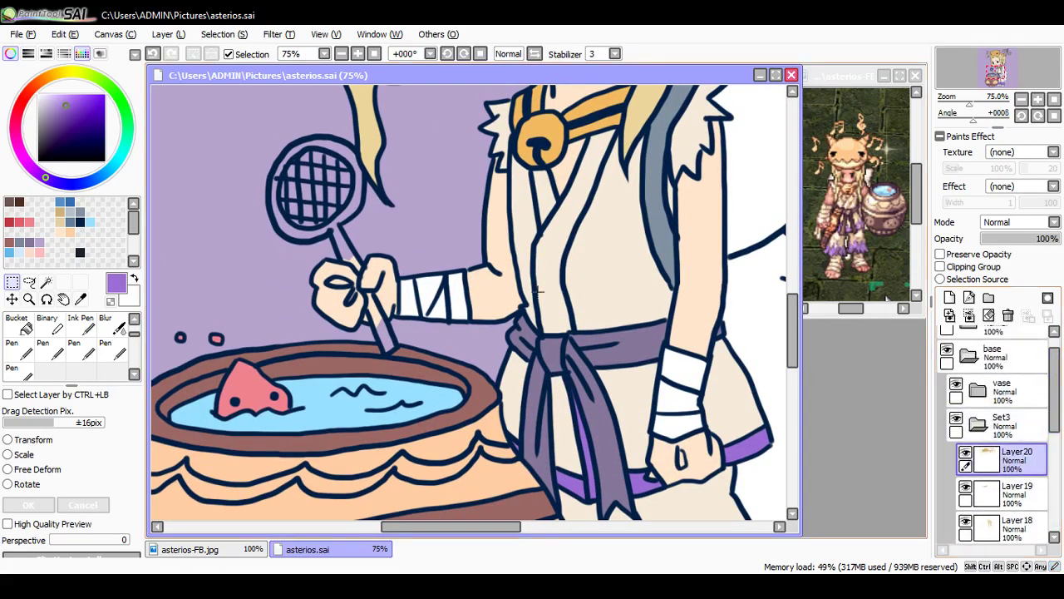
key("n")
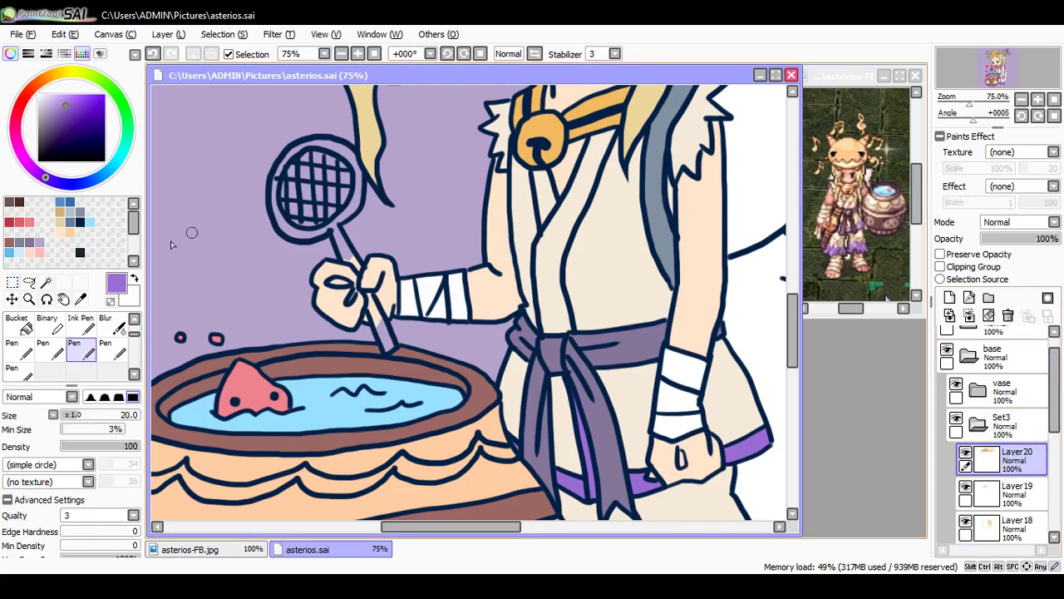
left_click(28, 223)
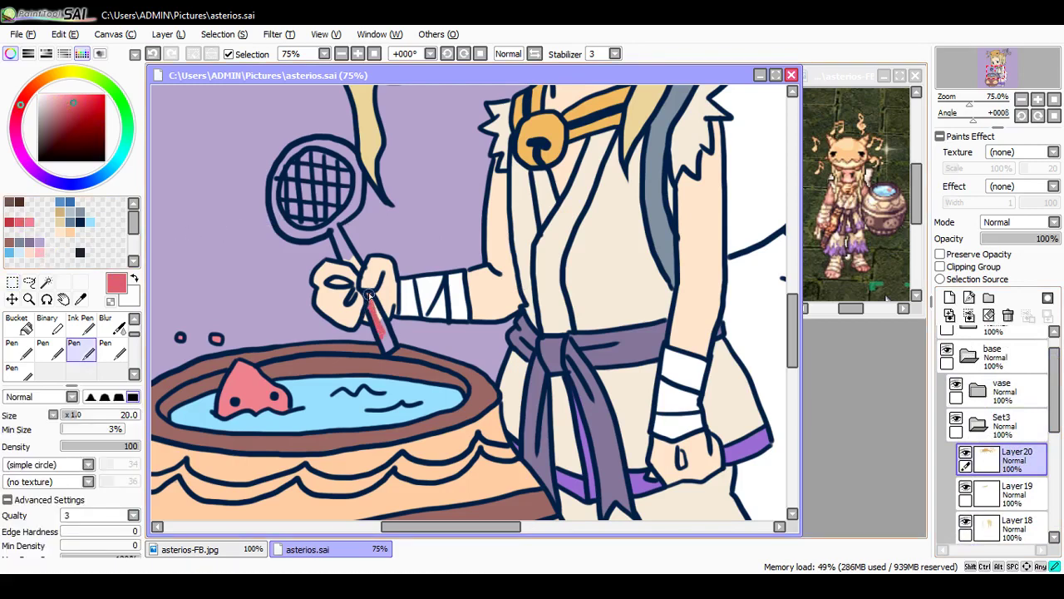
mouse_move(384, 326)
left_mouse_down()
mouse_move(369, 299)
mouse_move(391, 350)
left_mouse_up()
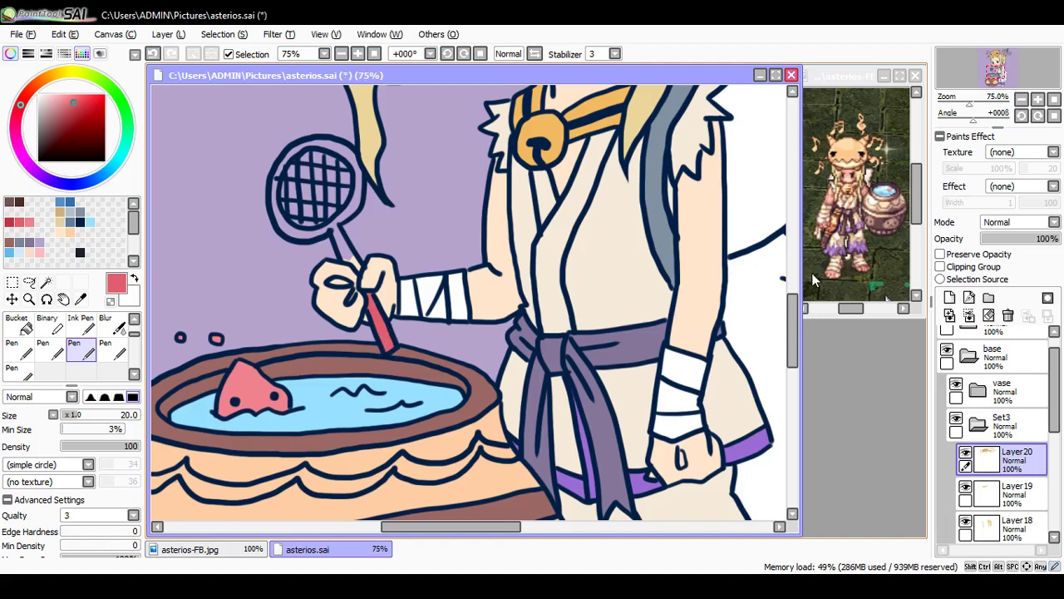
Step: Paint the net's upper handle and round rim pinkish red on Layer20, and save the drawing
scroll(290, 350, "up", 3)
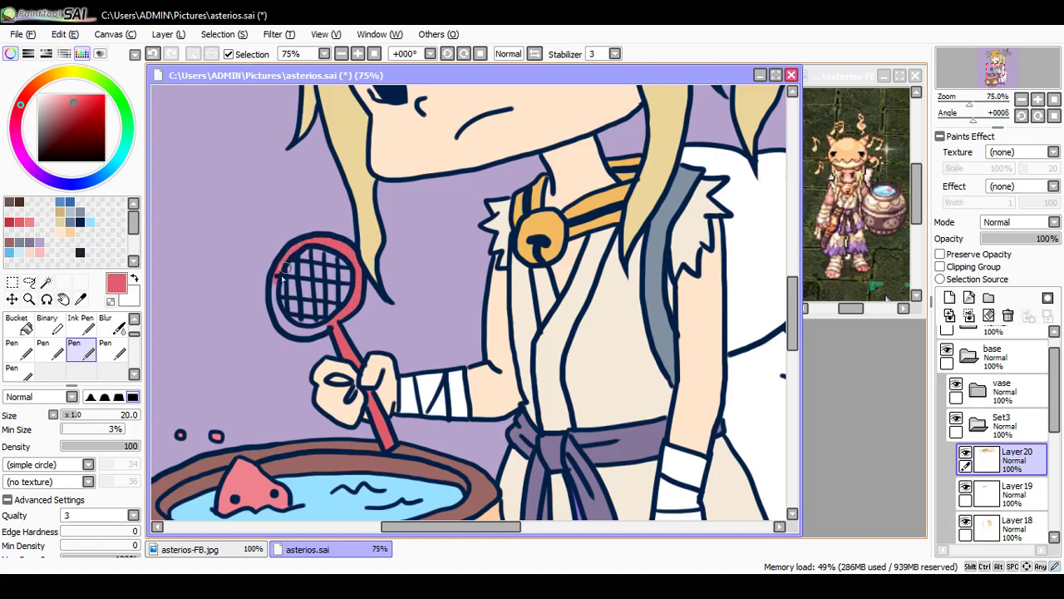
left_click_drag(278, 279, 283, 325)
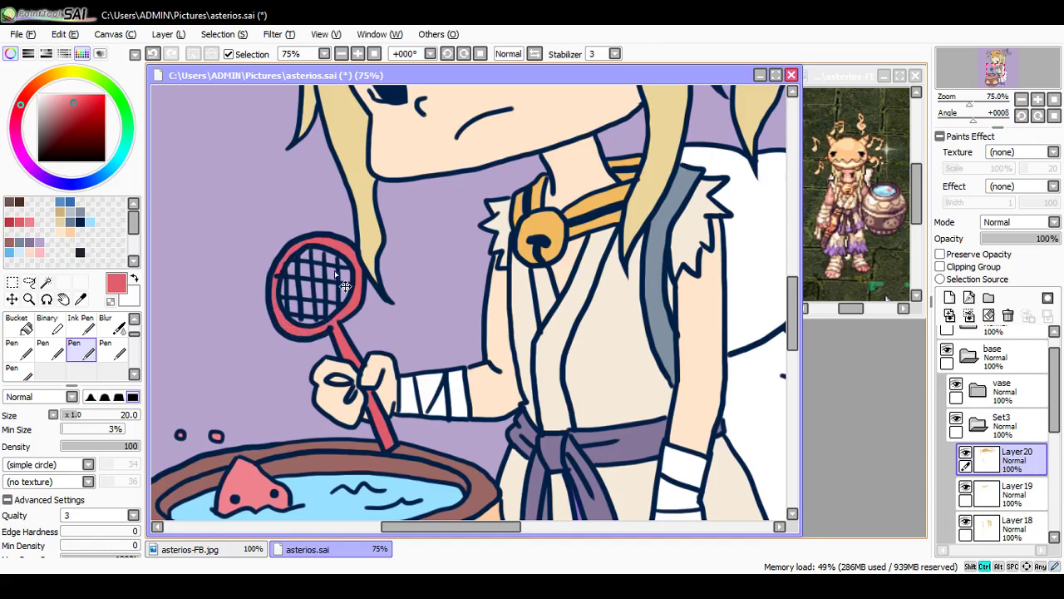
scroll(335, 275, "down", 4)
key("ctrl+s")
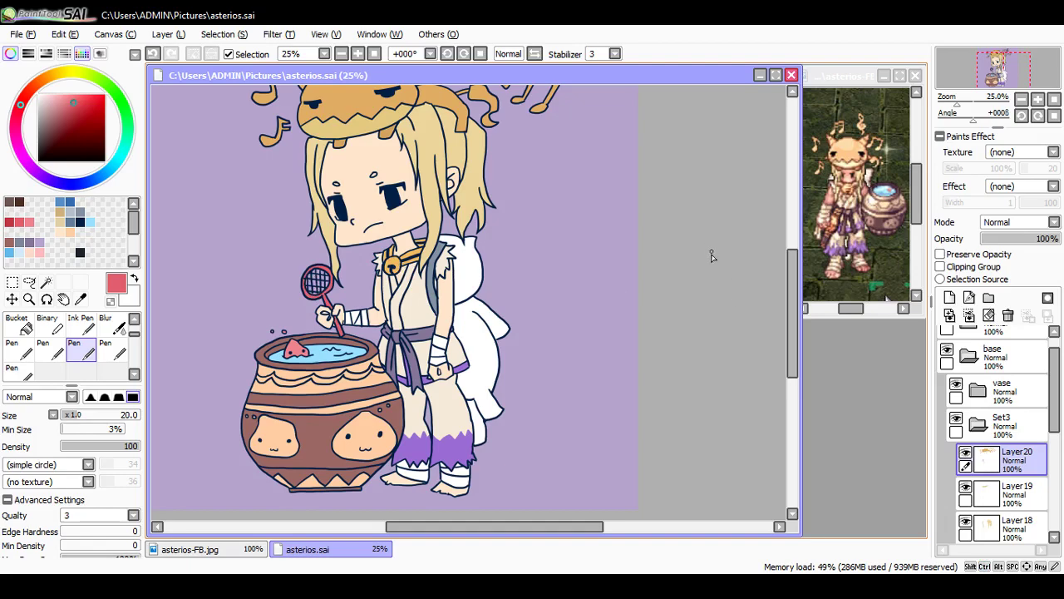
scroll(535, 292, "up", 2)
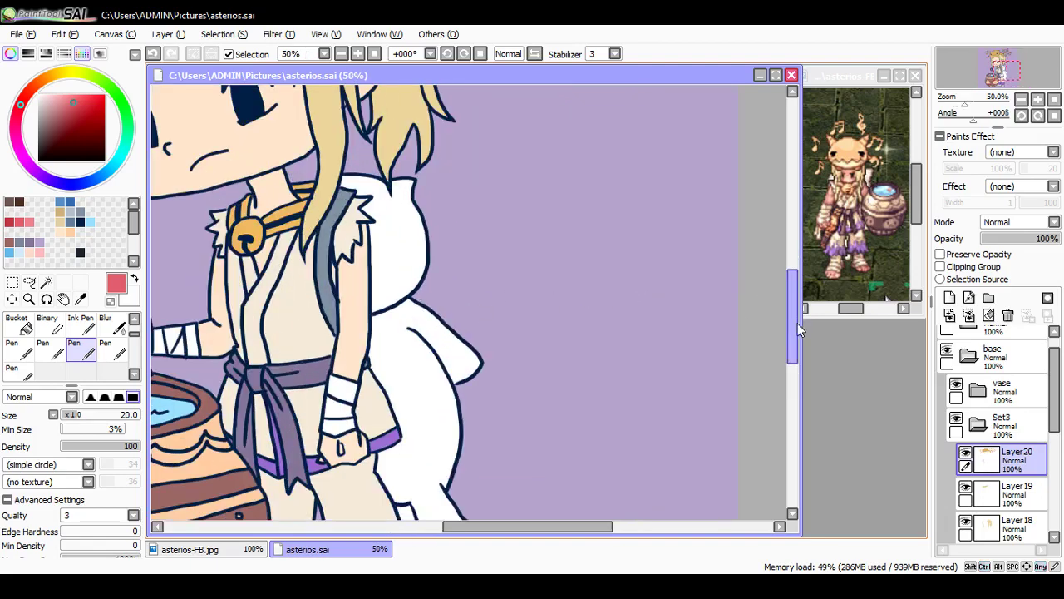
Step: Fill both small eyebrow ovals with the blond hair colour on Layer18
left_click_drag(796, 324, 796, 284)
left_click_drag(531, 523, 486, 523)
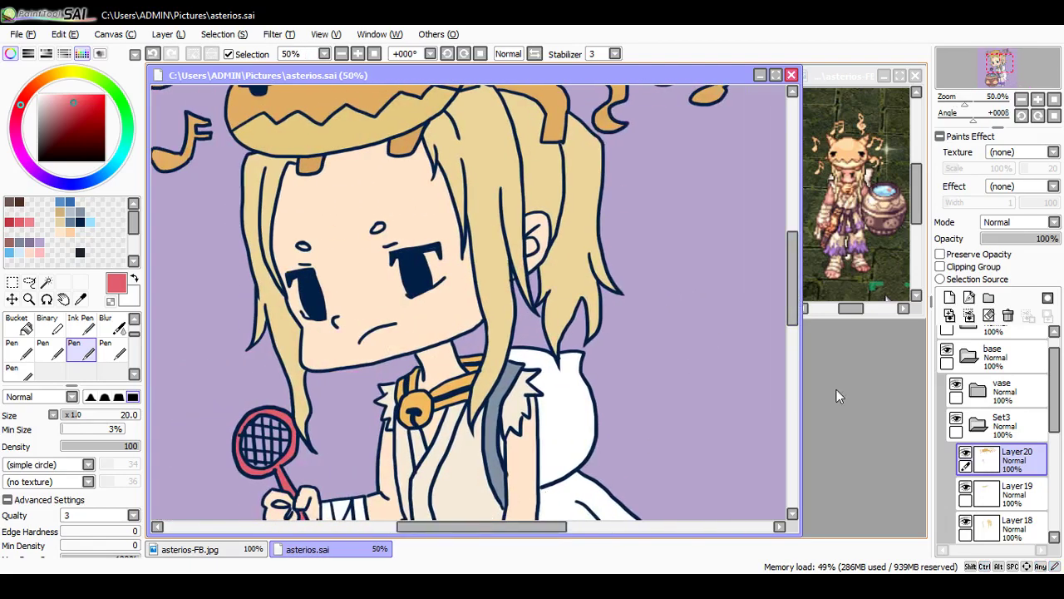
left_click(966, 488)
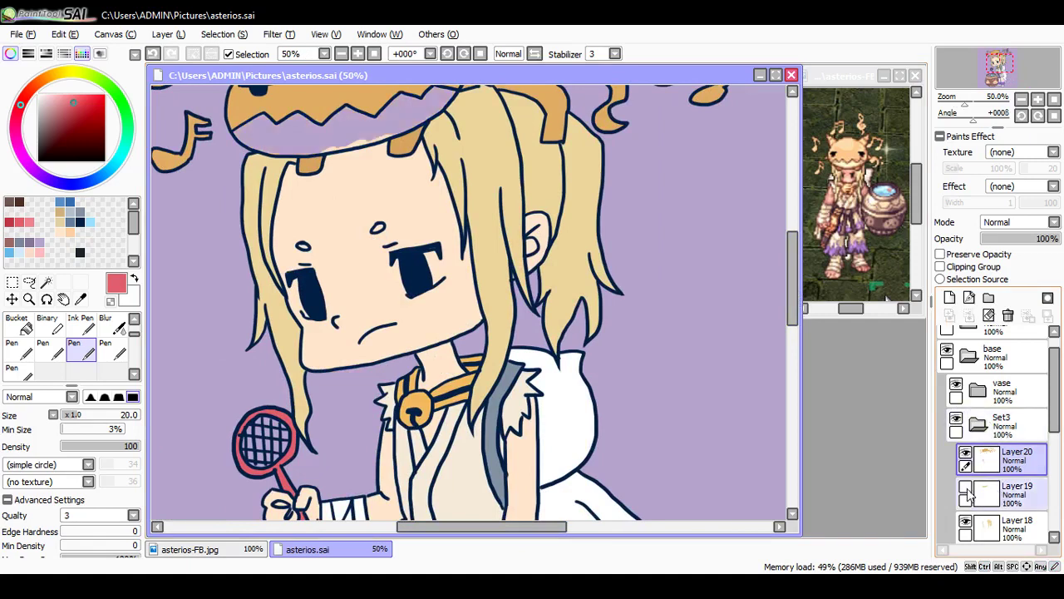
left_click(966, 487)
left_click(965, 521)
left_click(965, 522)
left_click(1010, 530)
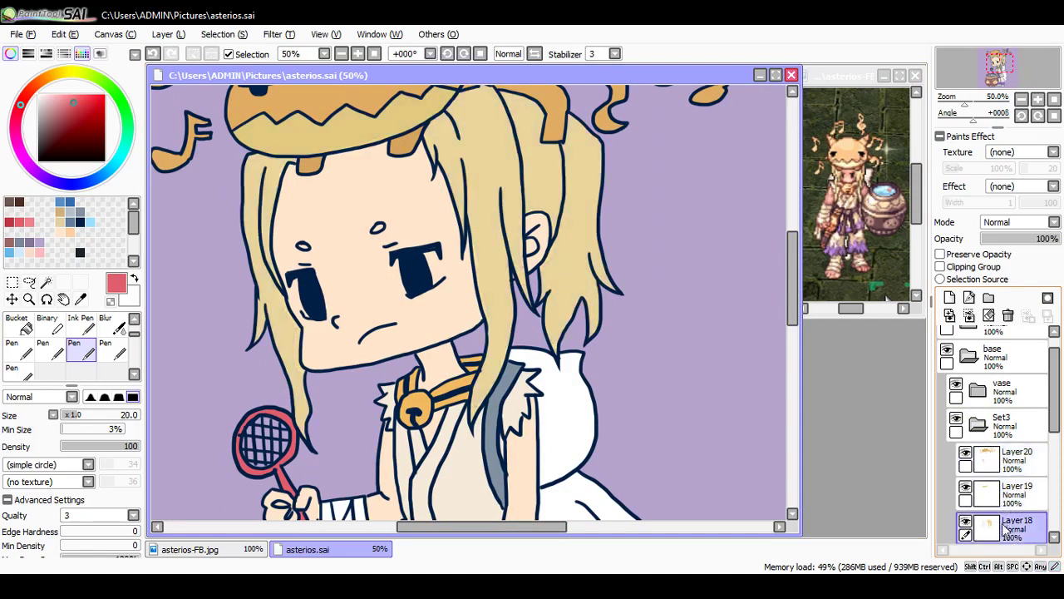
left_click(485, 152, "alt")
scroll(428, 171, "up", 2)
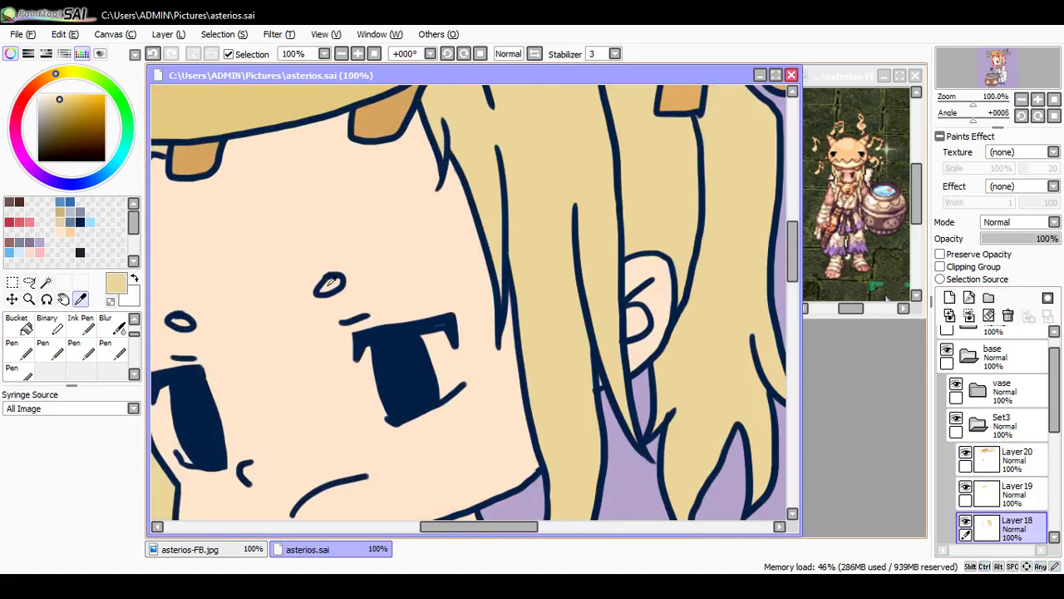
mouse_move(331, 280)
left_mouse_down()
mouse_move(324, 288)
mouse_move(332, 283)
left_mouse_up()
mouse_move(185, 320)
left_mouse_down()
mouse_move(175, 320)
mouse_move(183, 322)
left_mouse_up()
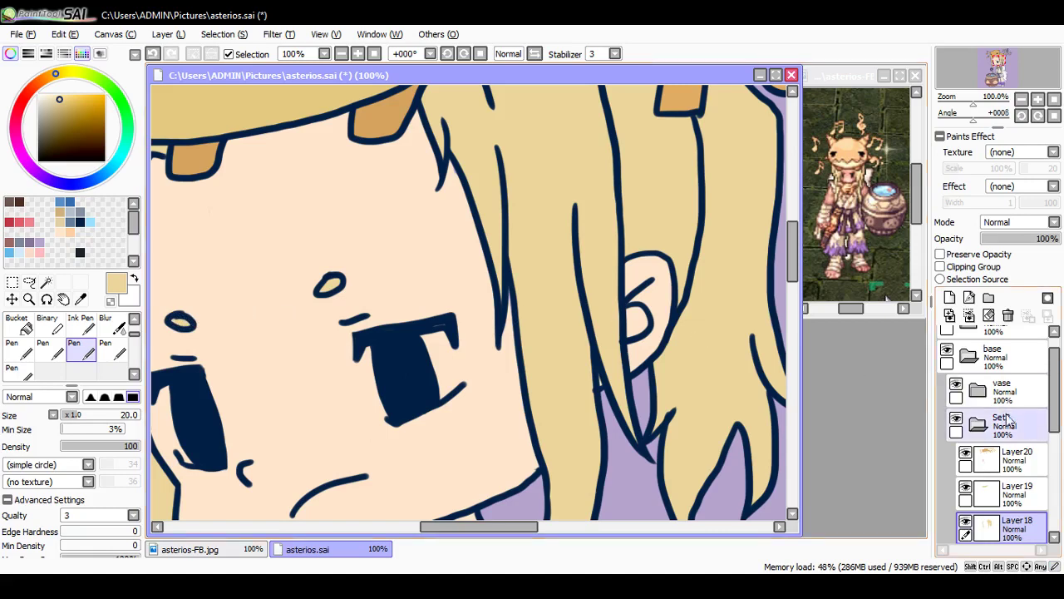
Step: Paint the whites of both eyes on Layer20 with the pen at size 31, and save the drawing
left_click(1008, 466)
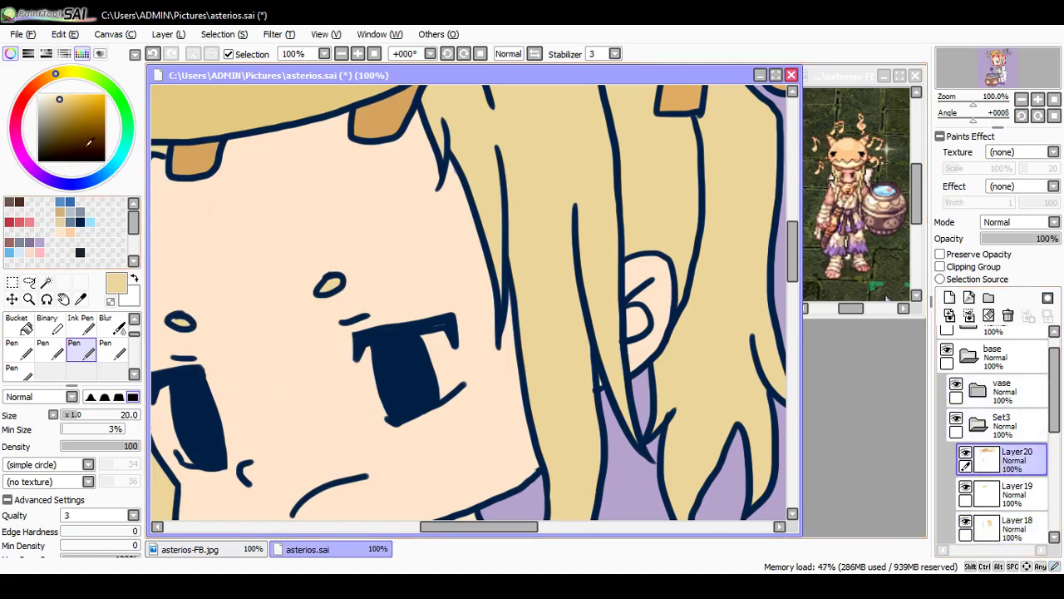
key("x")
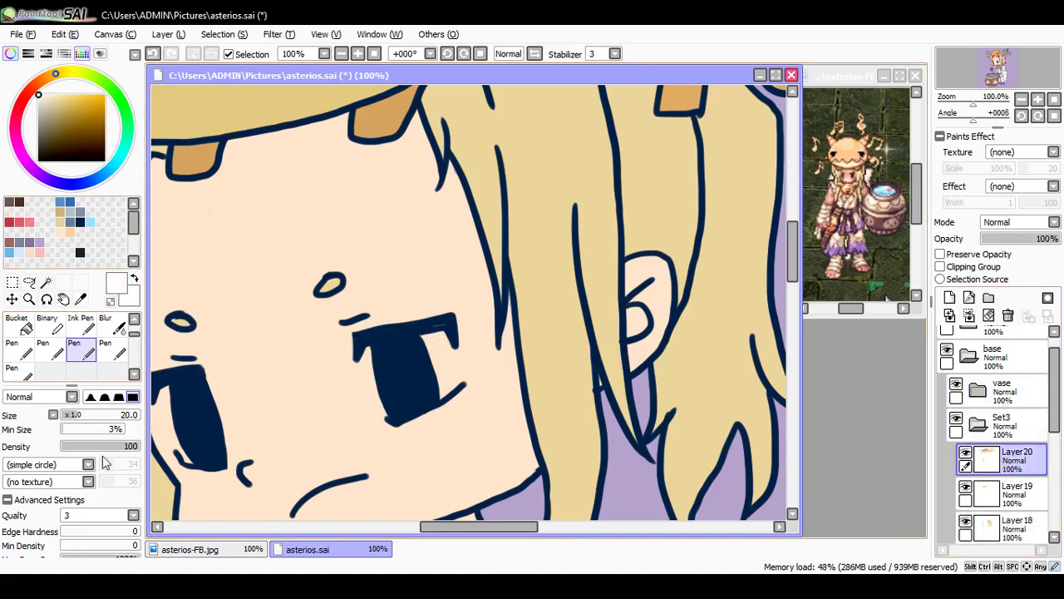
left_click_drag(79, 417, 85, 415)
mouse_move(425, 340)
left_mouse_down()
mouse_move(439, 391)
mouse_move(424, 336)
mouse_move(439, 334)
mouse_move(446, 389)
left_mouse_up()
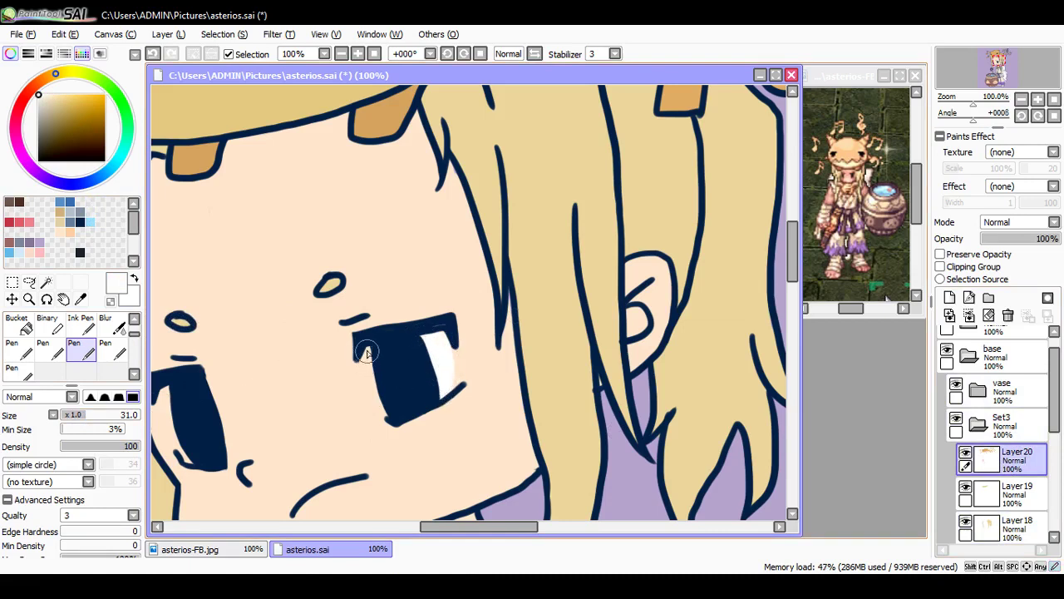
mouse_move(367, 354)
left_mouse_down()
mouse_move(389, 411)
mouse_move(374, 380)
mouse_move(424, 420)
left_mouse_up()
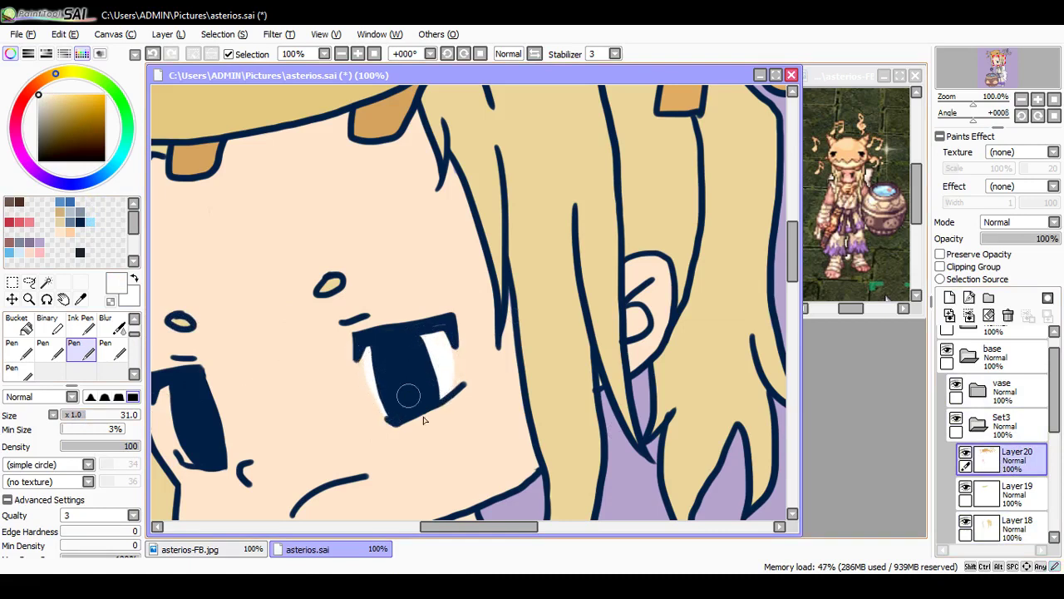
left_click_drag(465, 526, 444, 527)
mouse_move(281, 391)
left_mouse_down()
mouse_move(276, 416)
mouse_move(290, 451)
mouse_move(311, 440)
left_mouse_up()
key("ctrl+s")
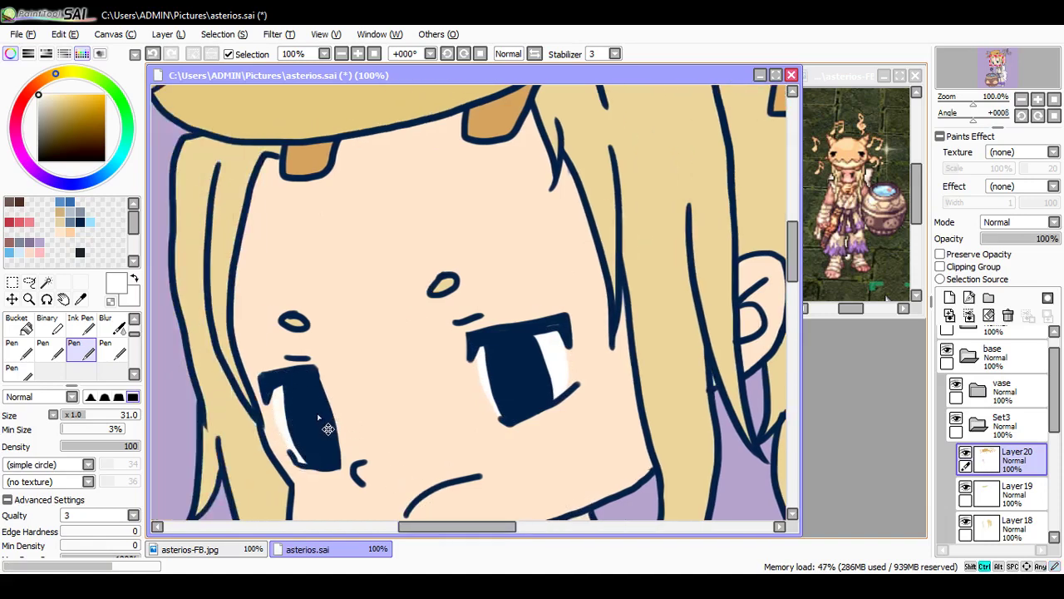
Step: Add a new layer above the Set2 folder and sample the eye's navy colour for the pen
left_click(987, 344)
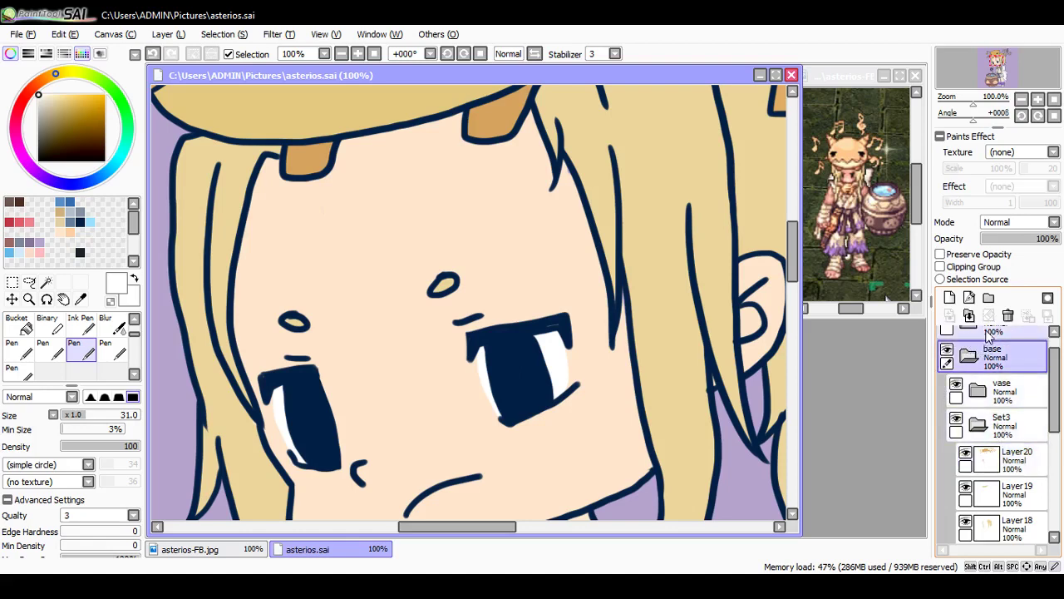
left_click(989, 331)
left_click(949, 297)
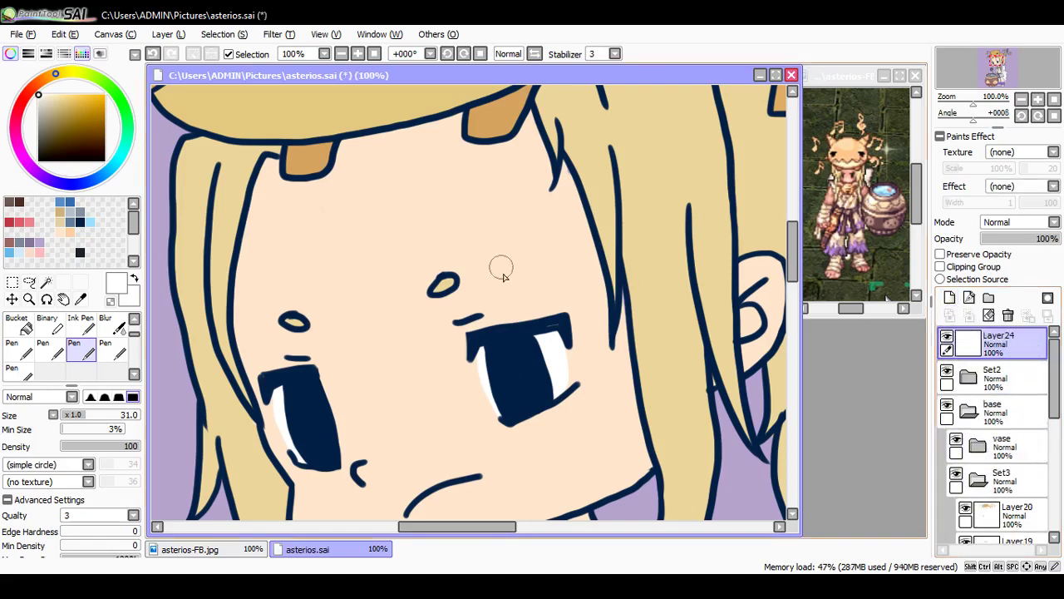
left_click(502, 340, "alt")
key("n")
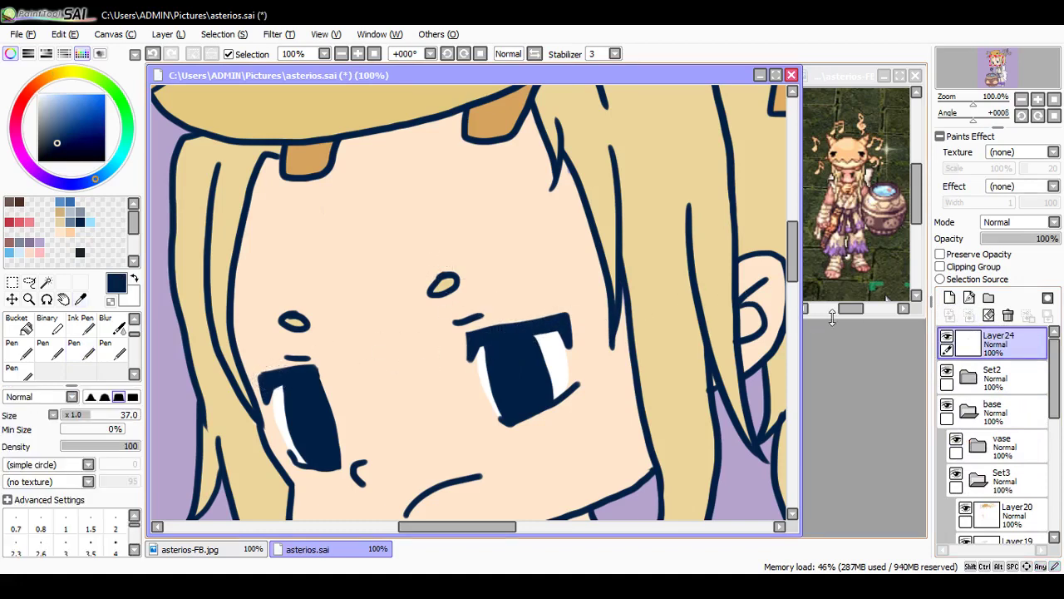
Step: Trim the stray line at the eye's lower corner on Layer9 with the eraser at size 30, and save the drawing
left_click(969, 377)
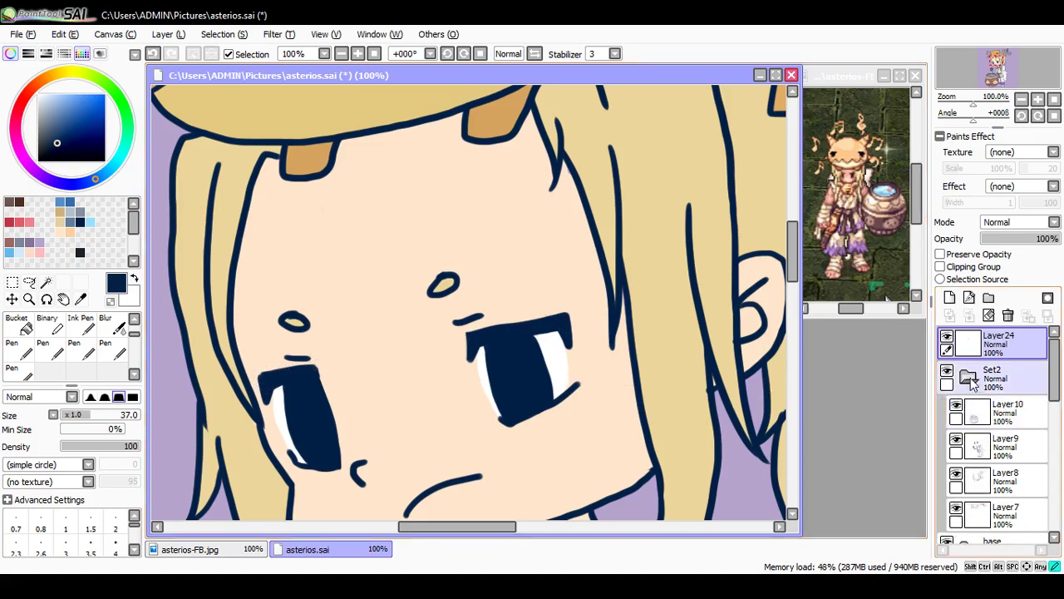
left_click(1006, 446)
key("e")
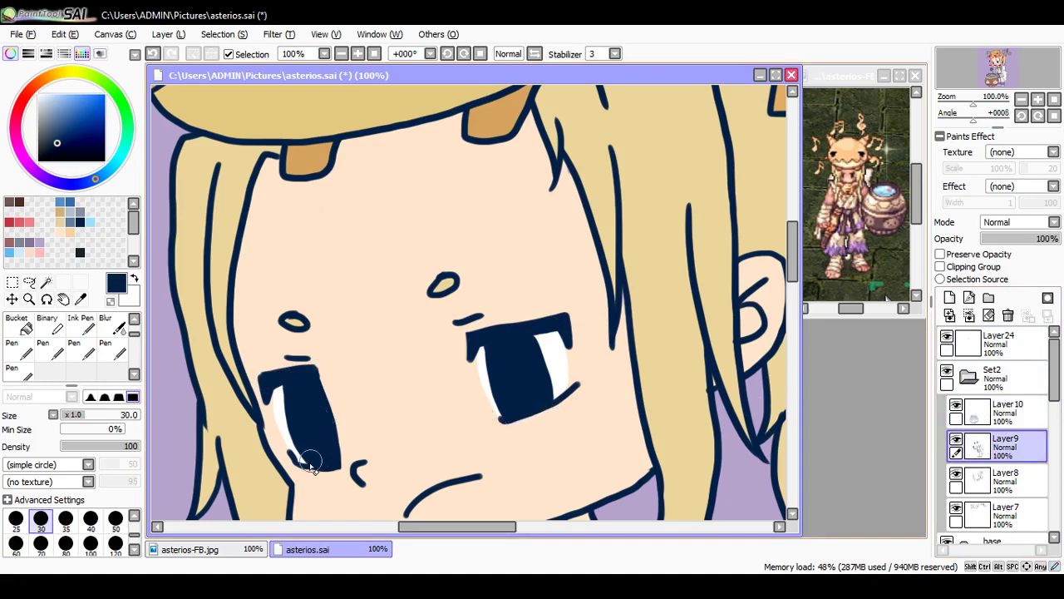
key("ctrl+z")
key("ctrl+z")
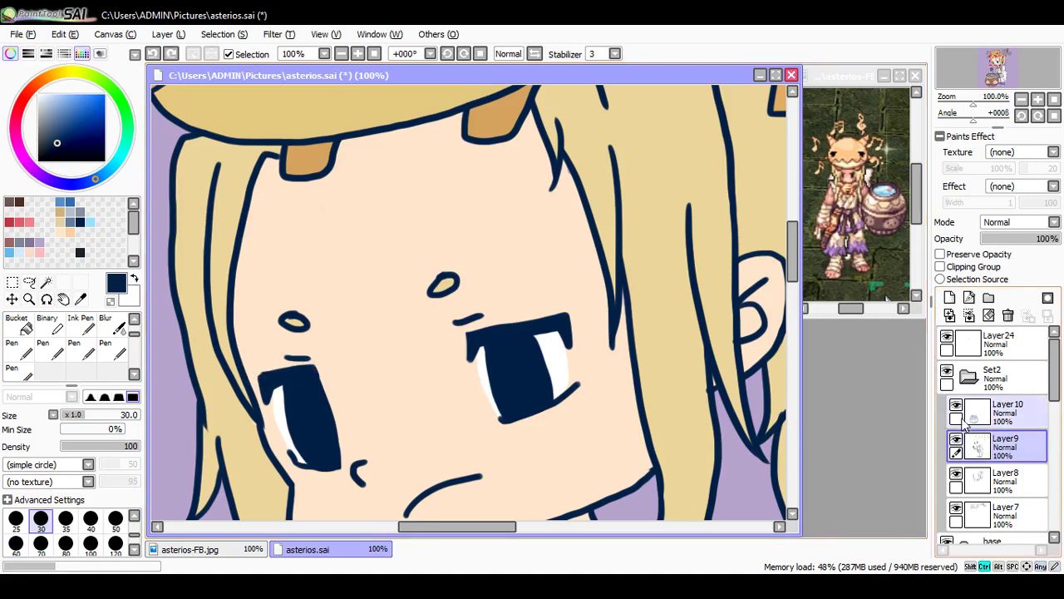
key("ctrl+s")
Step: Move Layer24 into the Set2 folder between Layer10 and Layer9, add a new layer above it, and save
left_click(970, 378)
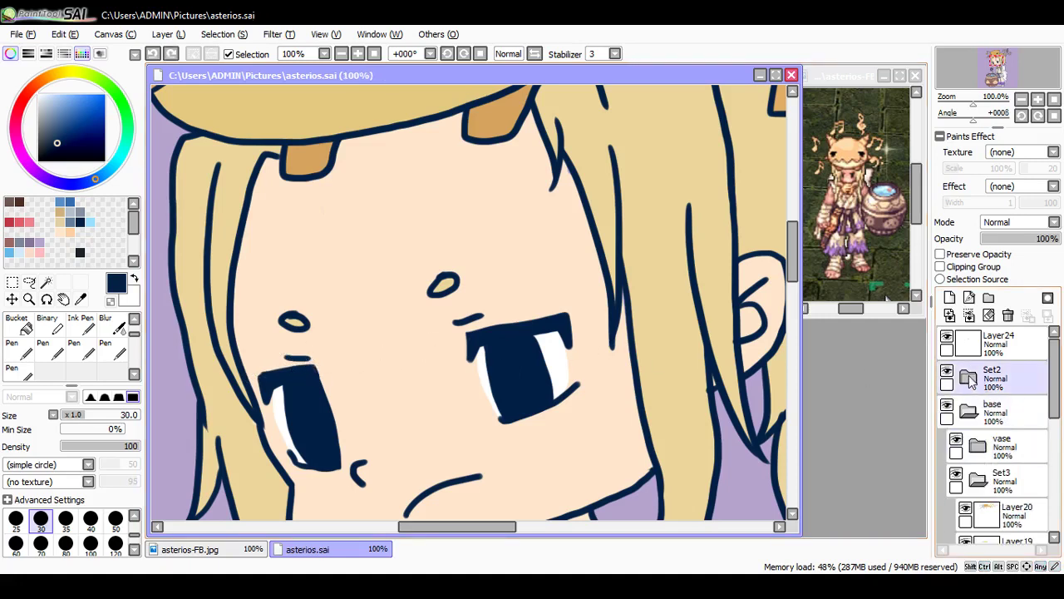
left_click(981, 341)
left_click(974, 380)
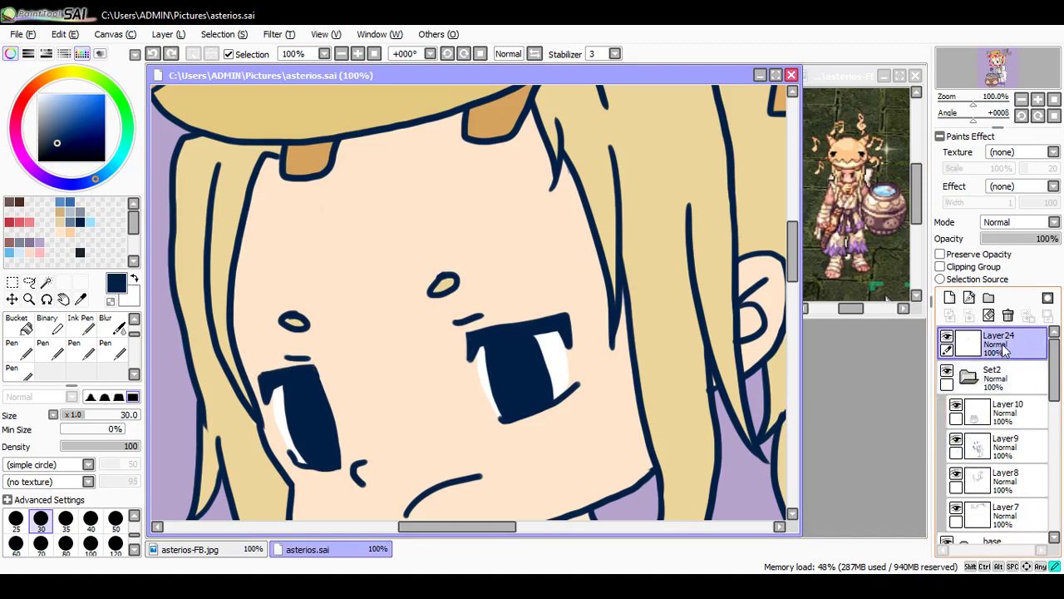
left_click_drag(1002, 348, 1008, 429)
left_click(969, 299)
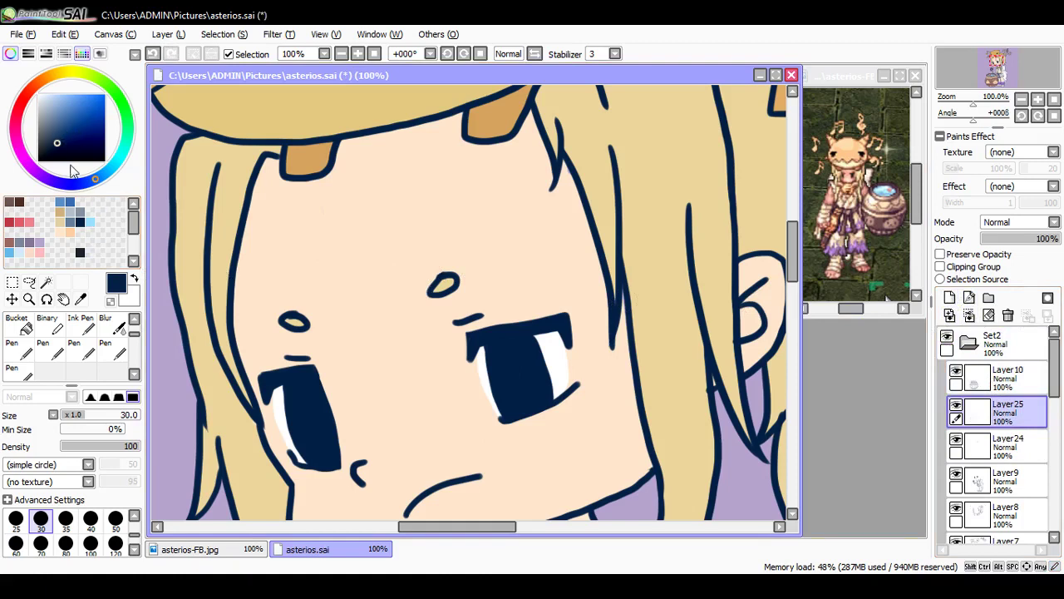
key("ctrl+s")
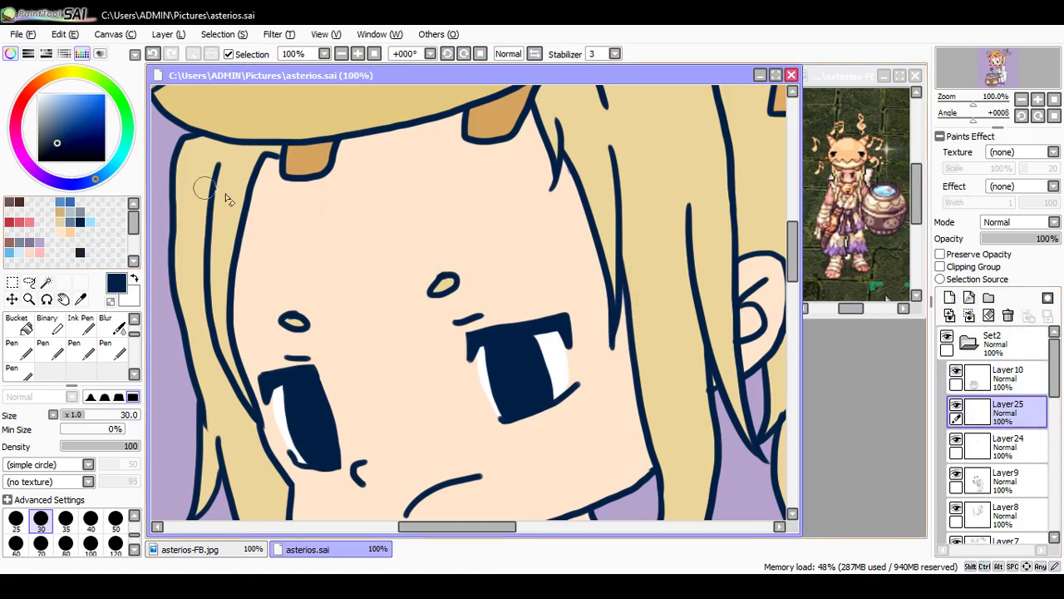
Step: Turn on Clipping Group for Layer25 and ready the pen with the light-blue swatch
left_click(90, 222)
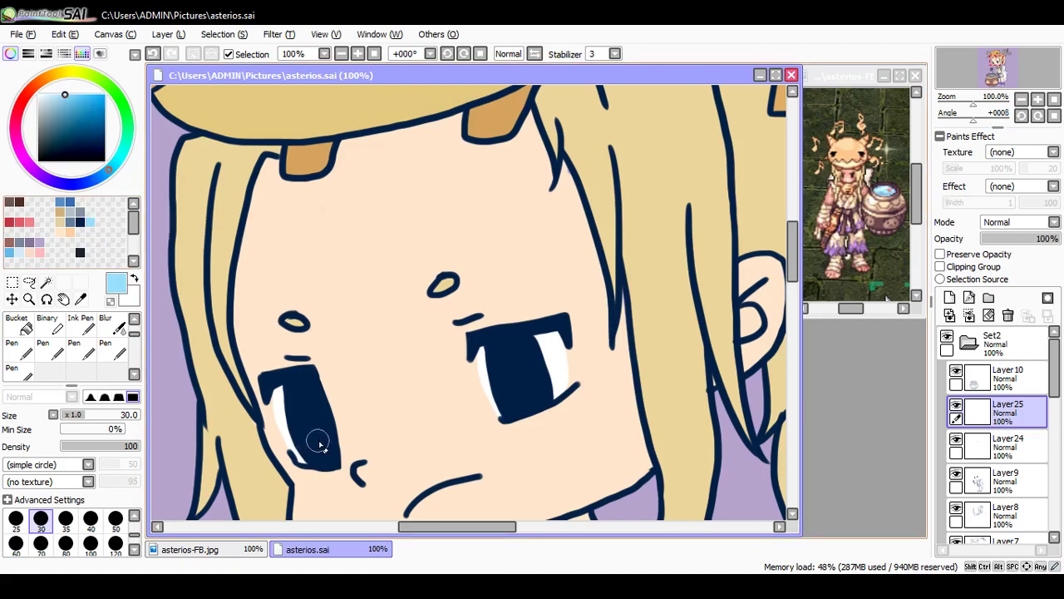
left_click_drag(323, 458, 323, 442)
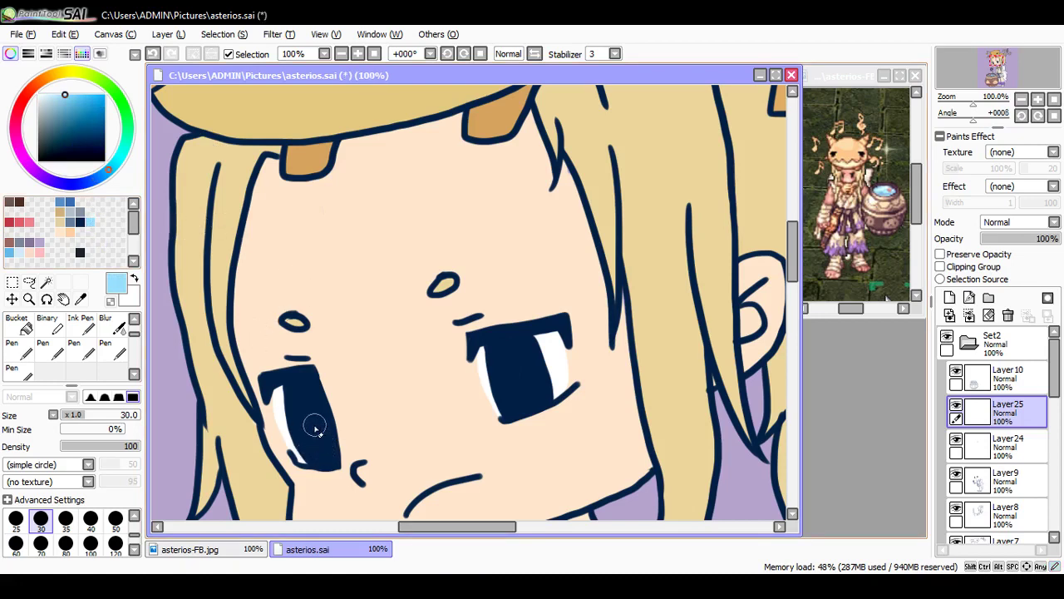
left_click(940, 266)
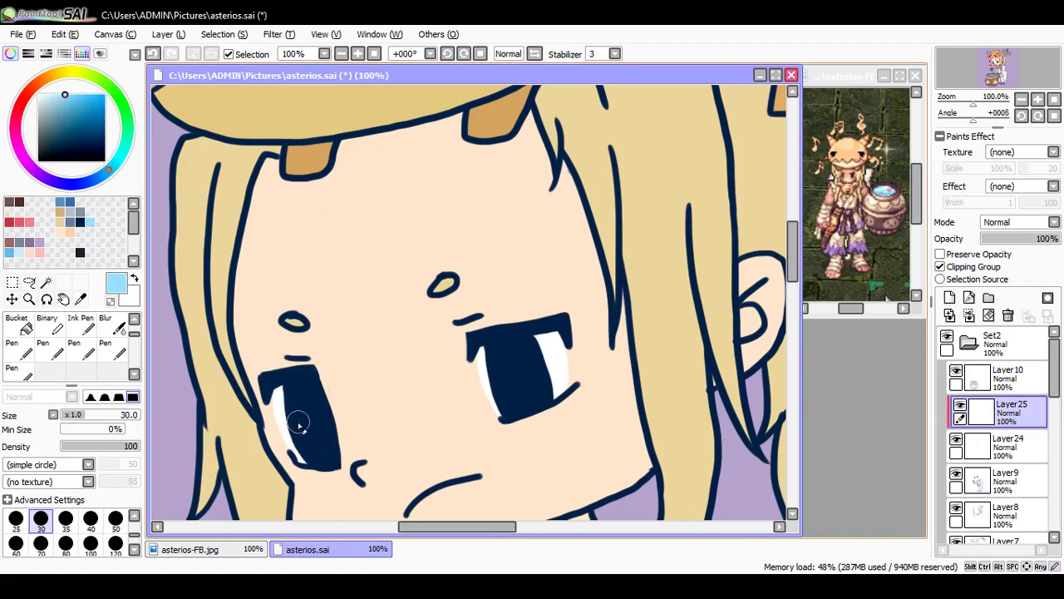
key("n")
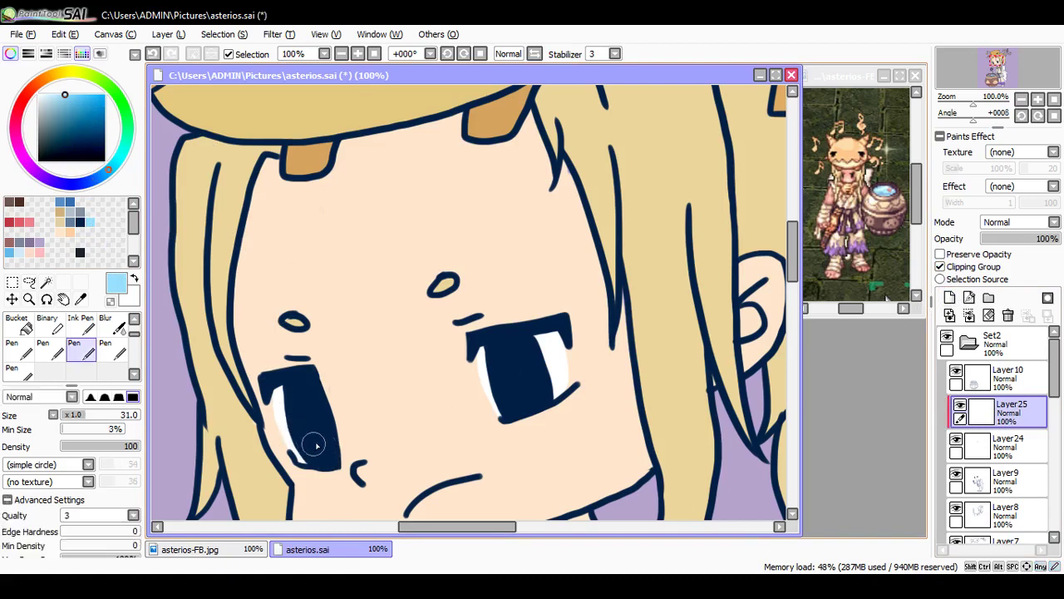
Step: Merge Layer24 down into Layer9 and make the clipped Layer25 active again
left_click(1002, 446)
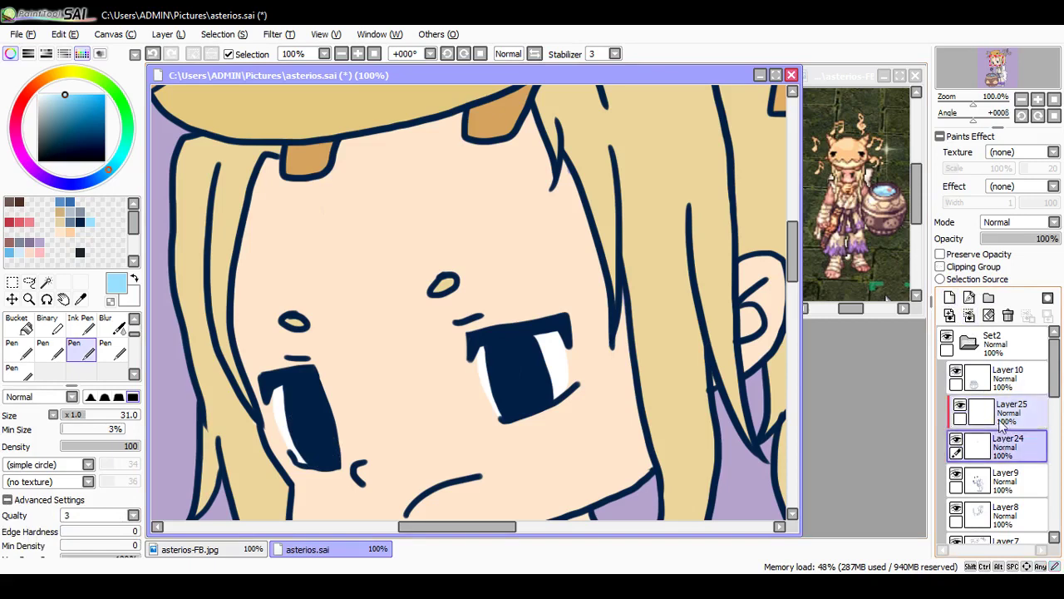
left_click(957, 440)
left_click(957, 440)
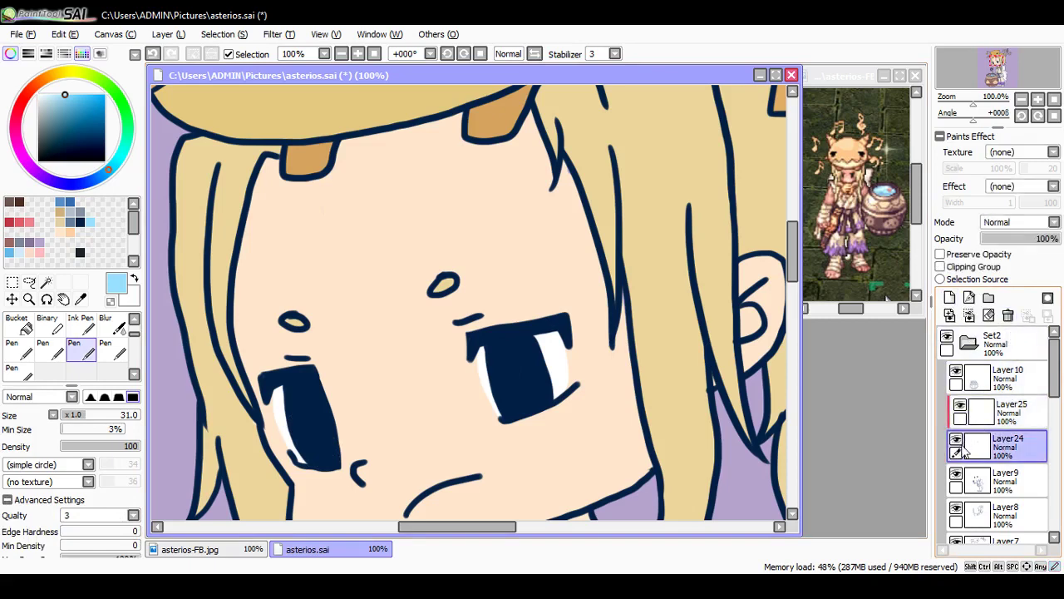
key("ctrl+e")
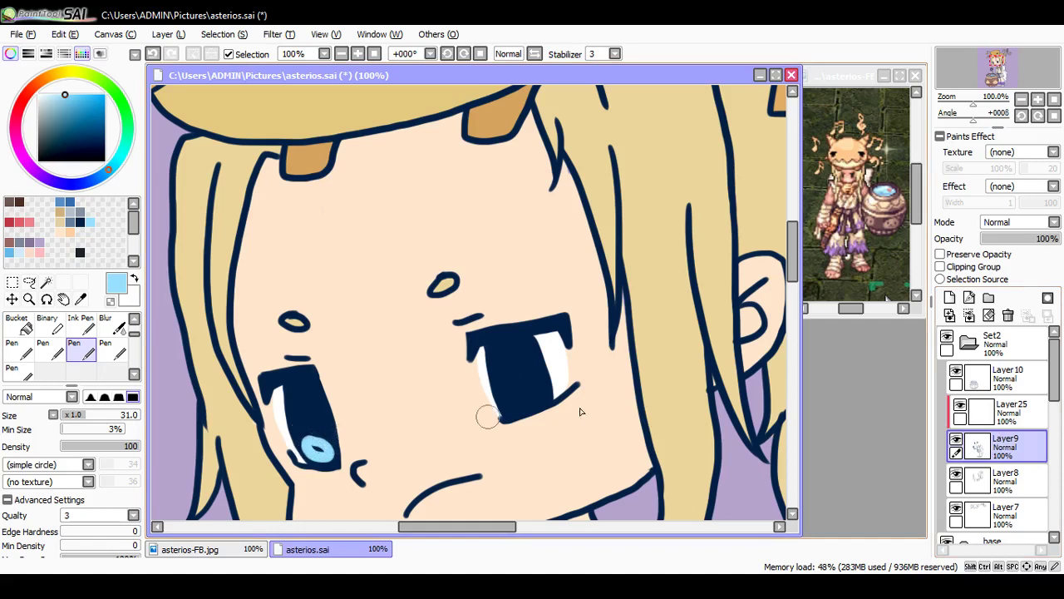
left_click(1005, 416)
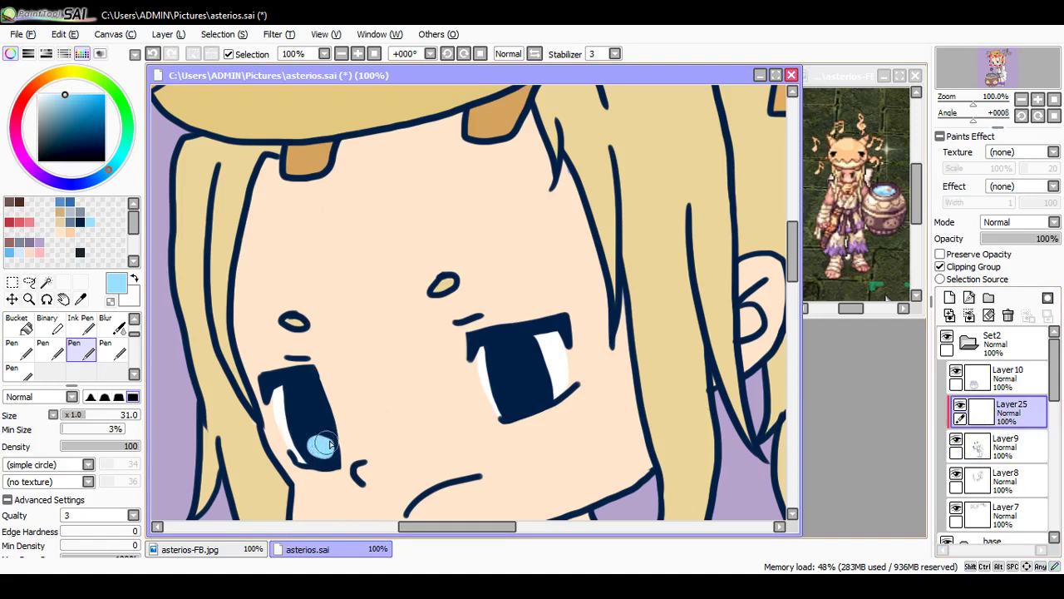
Step: Try painting light-blue ovals in the lower irises on Layer25, undoing the strokes
left_click_drag(522, 392, 533, 398)
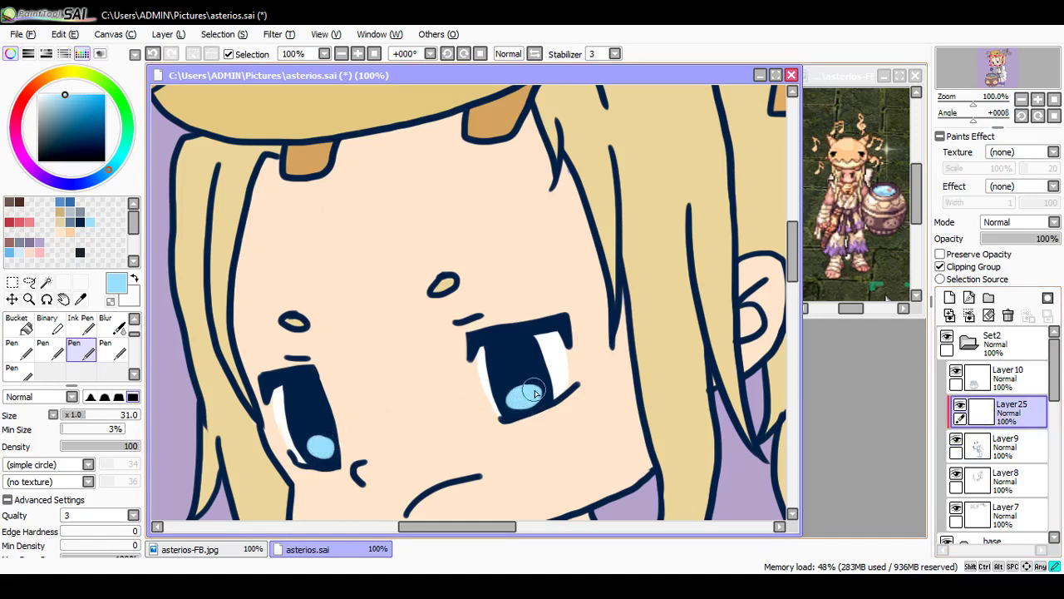
key("ctrl+z")
key("ctrl+z")
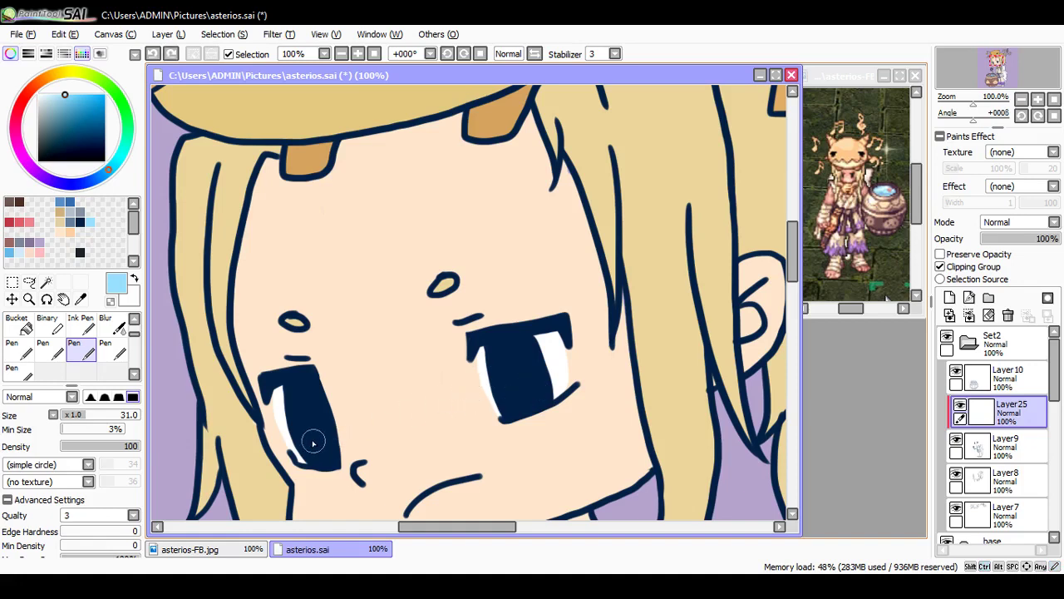
left_click_drag(306, 440, 312, 449)
key("ctrl+z")
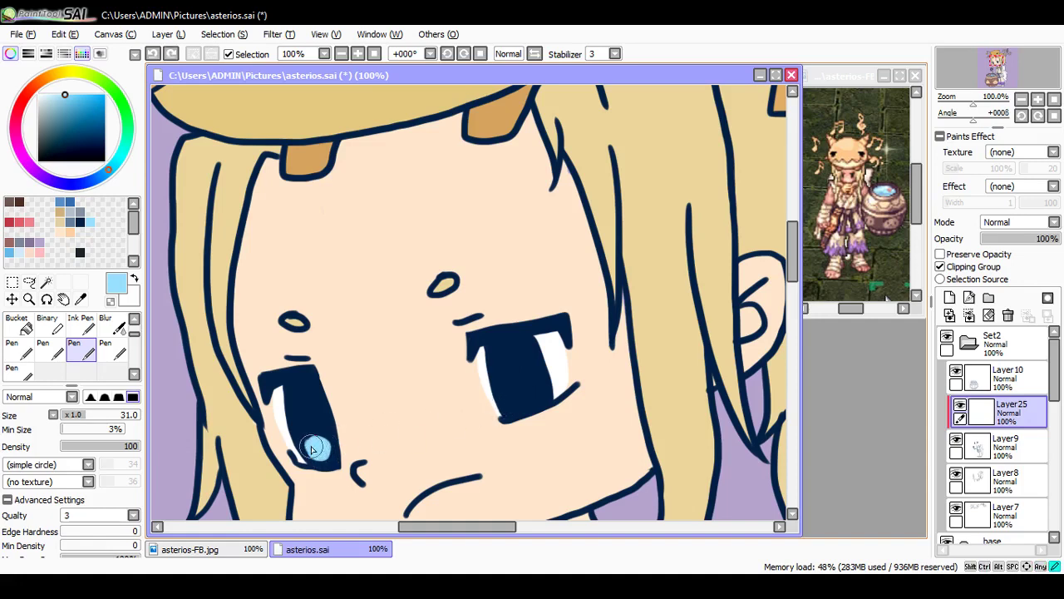
Step: Paint a light-blue oval in the lower part of each iris on Layer25
left_click_drag(312, 449, 309, 449)
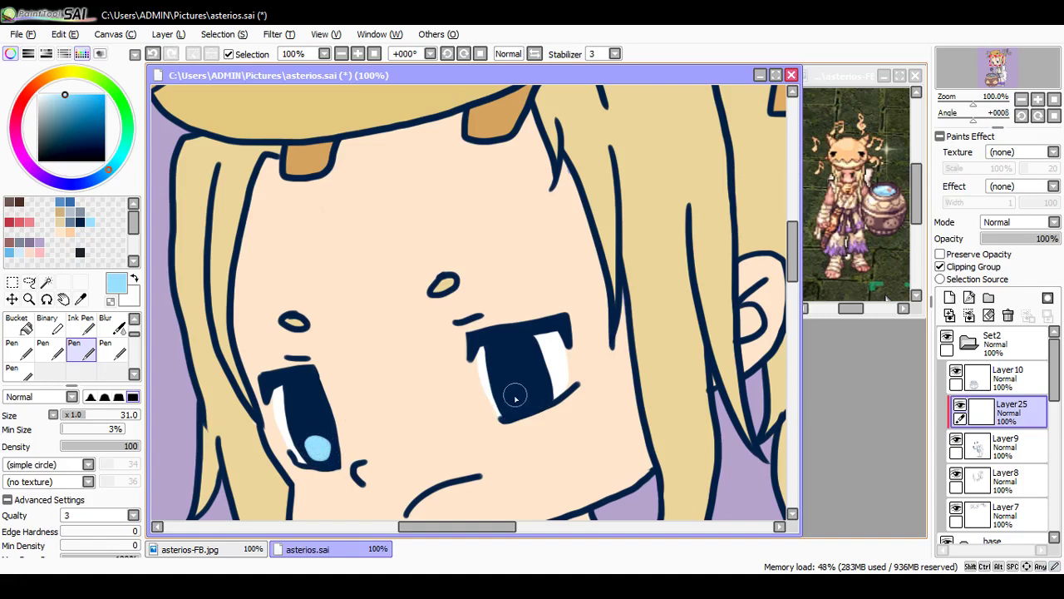
mouse_move(516, 399)
left_mouse_down()
mouse_move(509, 409)
mouse_move(539, 398)
mouse_move(522, 384)
mouse_move(518, 403)
mouse_move(511, 396)
mouse_move(537, 392)
left_mouse_up()
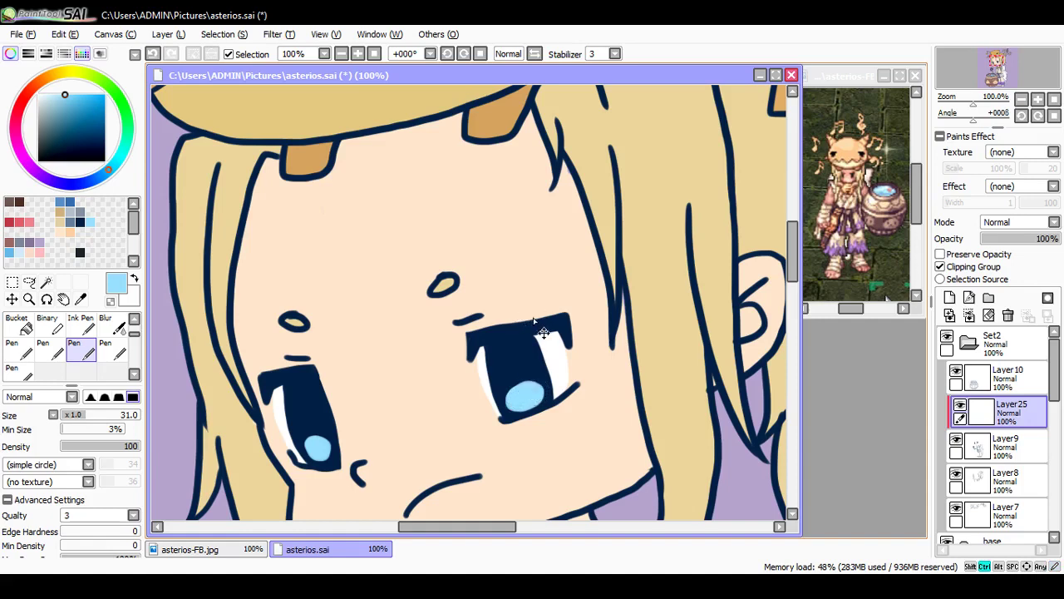
mouse_move(327, 448)
left_mouse_down()
mouse_move(314, 453)
mouse_move(328, 441)
left_mouse_up()
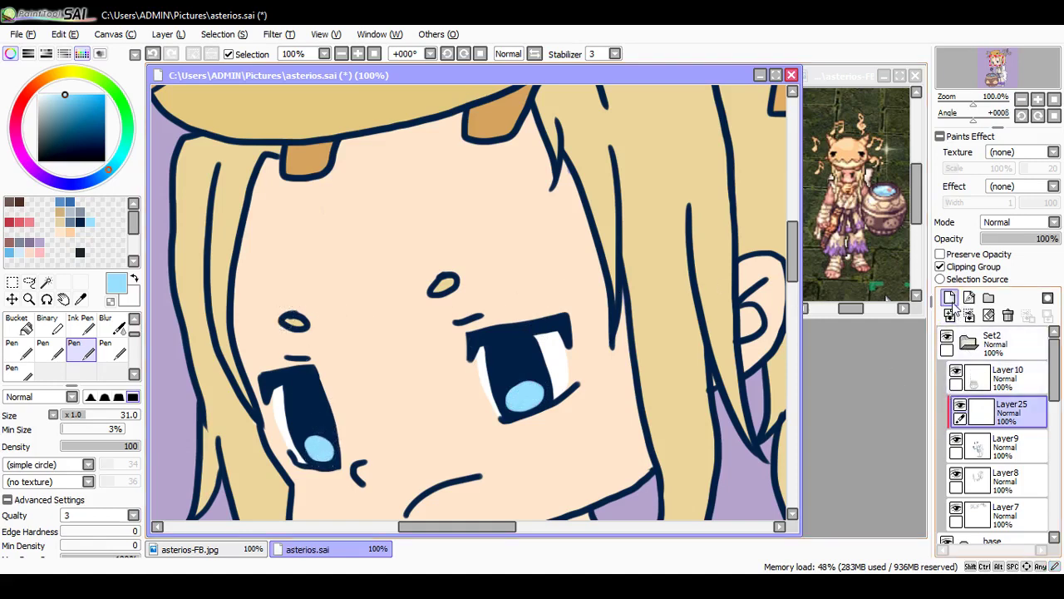
Step: Paint a small white four-pointed sparkle and dot in the left iris on Layer25 with a size 15 pen, trimming the sparkle with the eraser
left_click(38, 99)
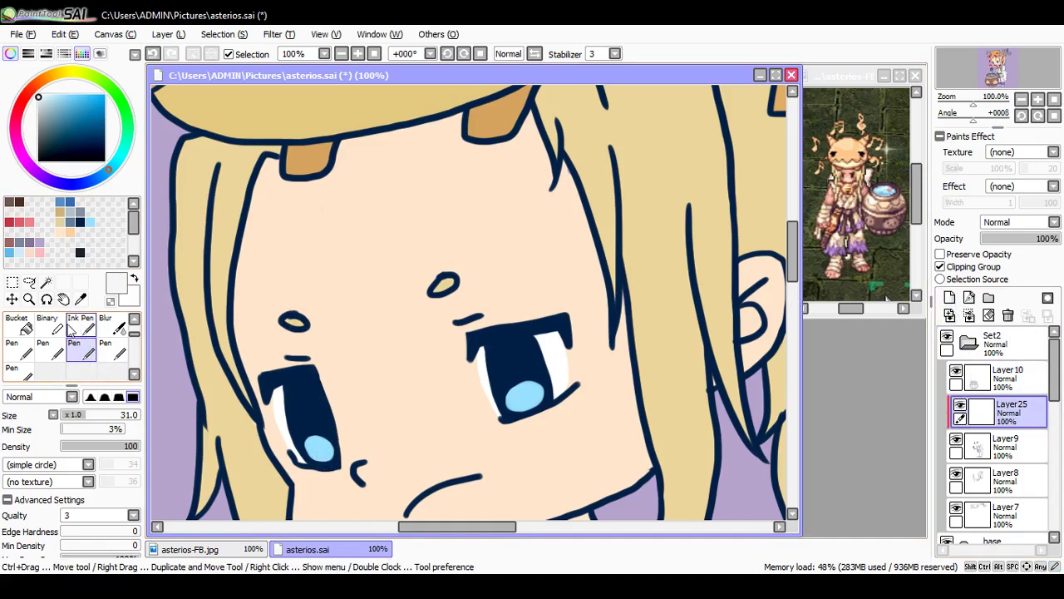
left_click_drag(83, 415, 77, 422)
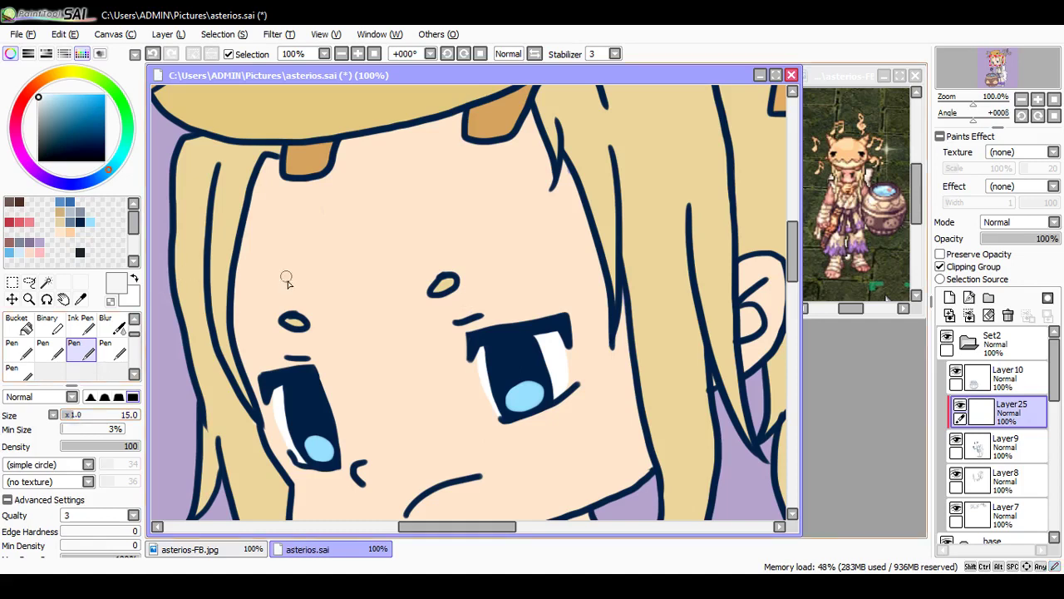
left_click_drag(292, 388, 292, 396)
key("e")
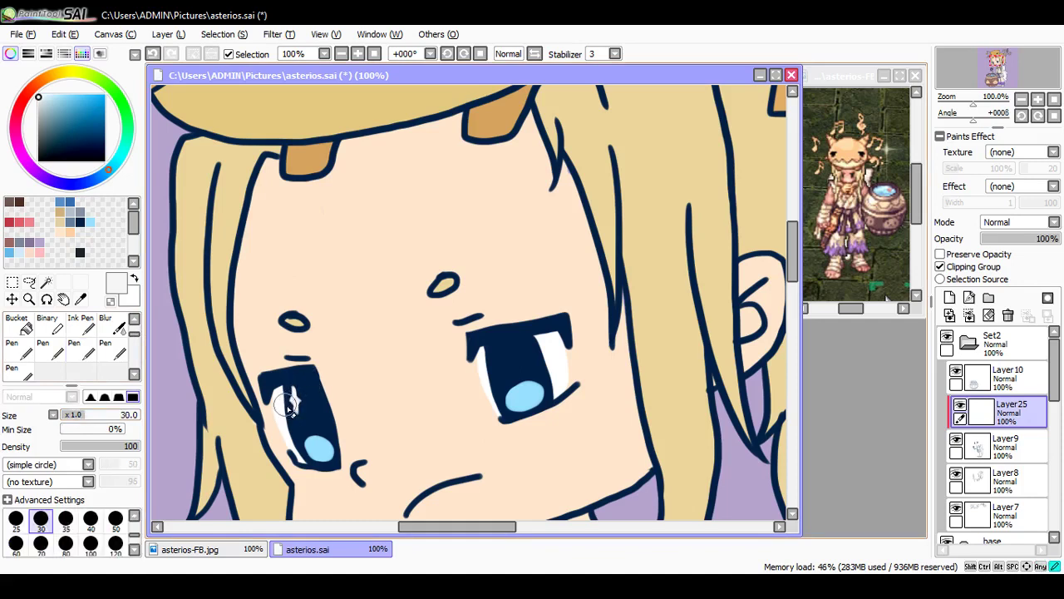
mouse_move(288, 406)
left_mouse_down()
mouse_move(300, 413)
mouse_move(301, 391)
mouse_move(293, 399)
mouse_move(283, 373)
left_mouse_up()
key("b")
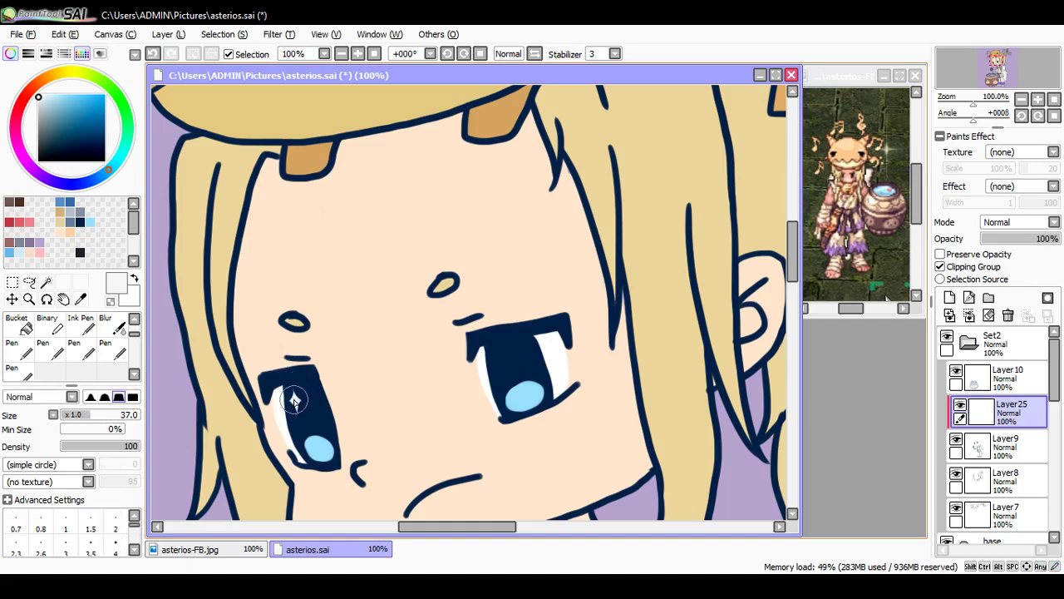
key("n")
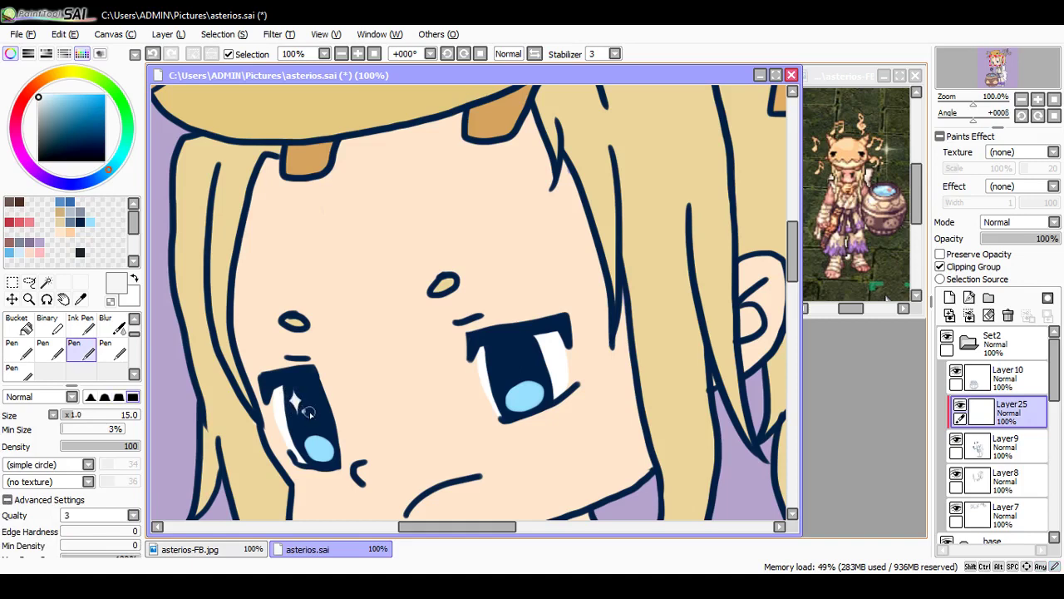
Step: Copy the white sparkle and dot, place the copy in the right iris, and save the drawing
key("m")
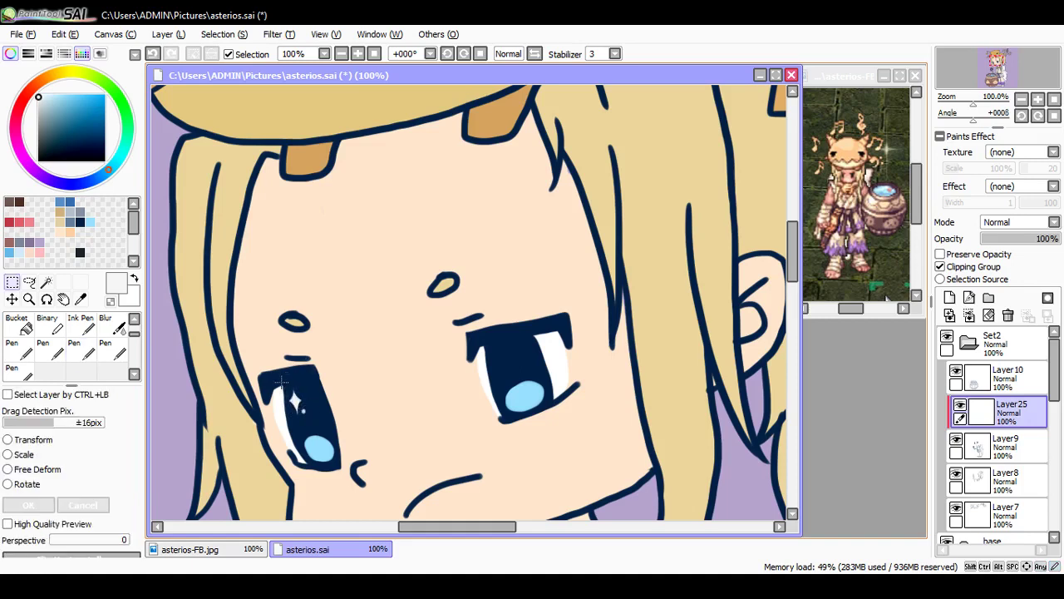
left_click_drag(279, 374, 508, 371)
key("ctrl+c")
key("ctrl+v")
key("v")
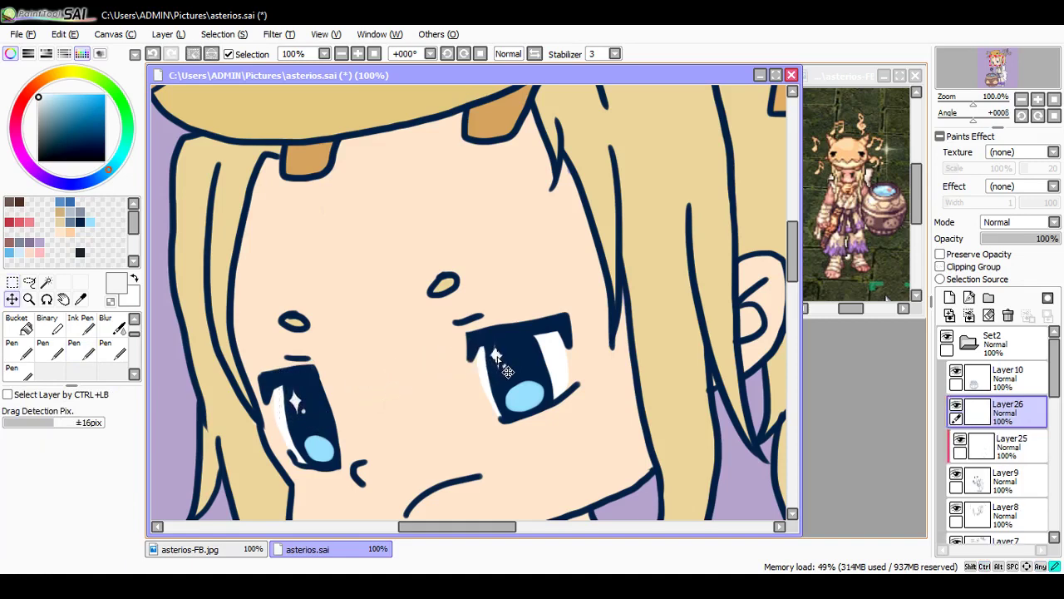
key("ctrl+t")
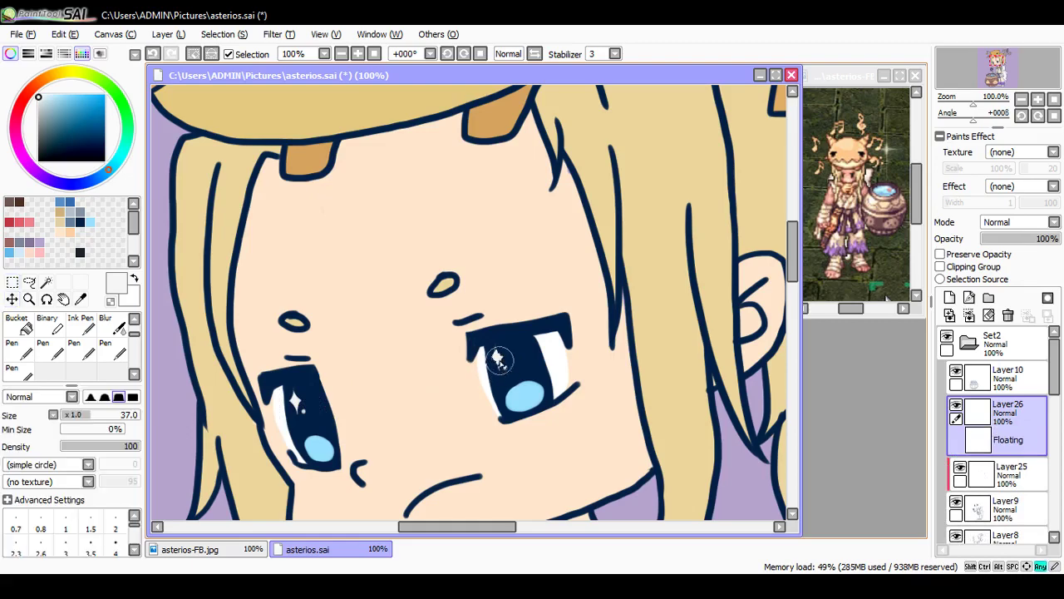
key("Return")
key("ctrl+s")
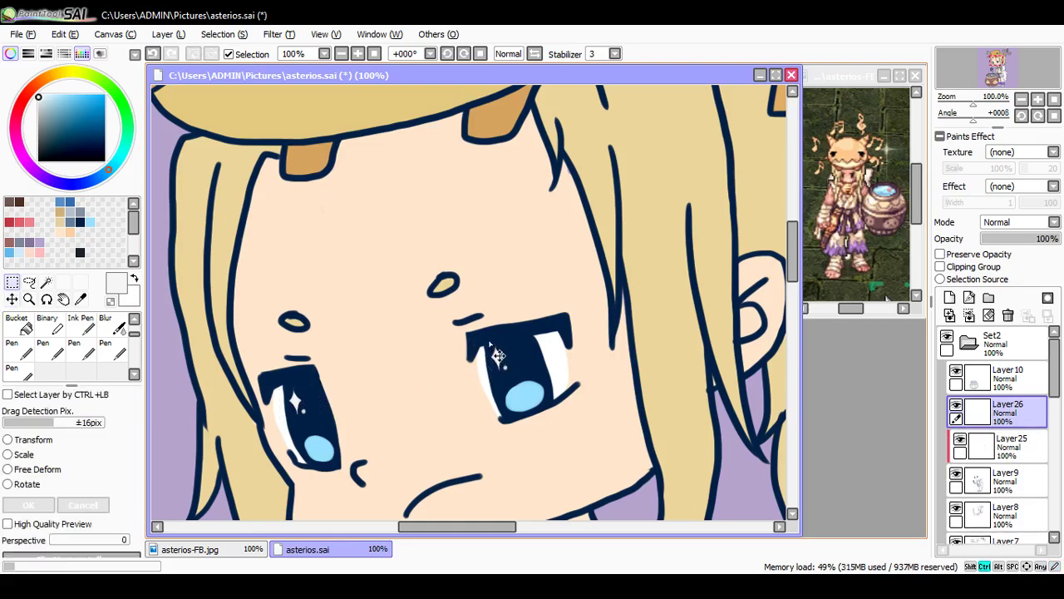
Step: Collapse the Set2 folder and add a new layer directly above the base folder
scroll(497, 353, "down", 4)
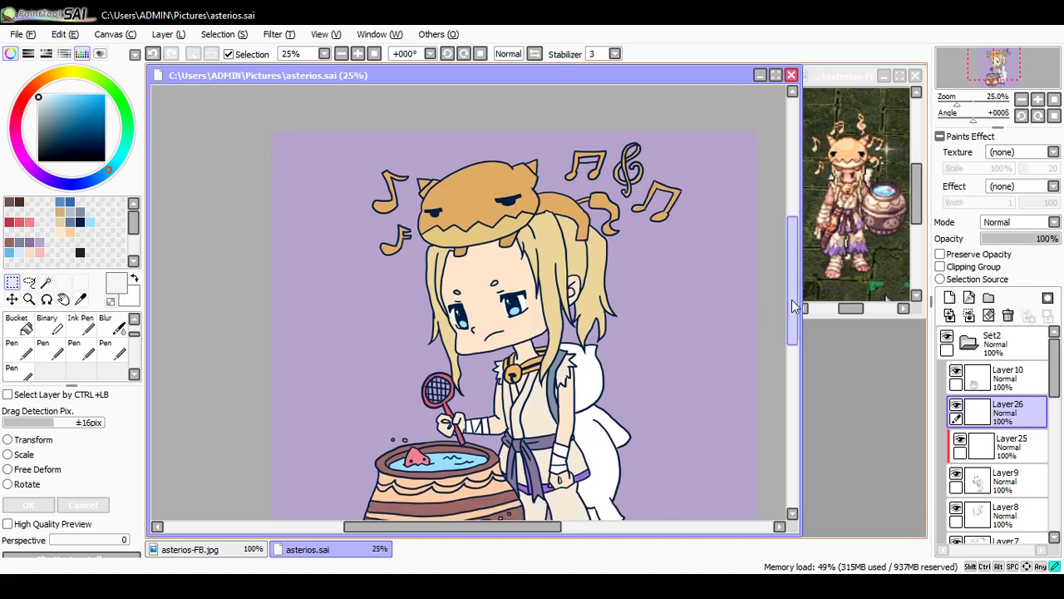
scroll(769, 296, "up", 1)
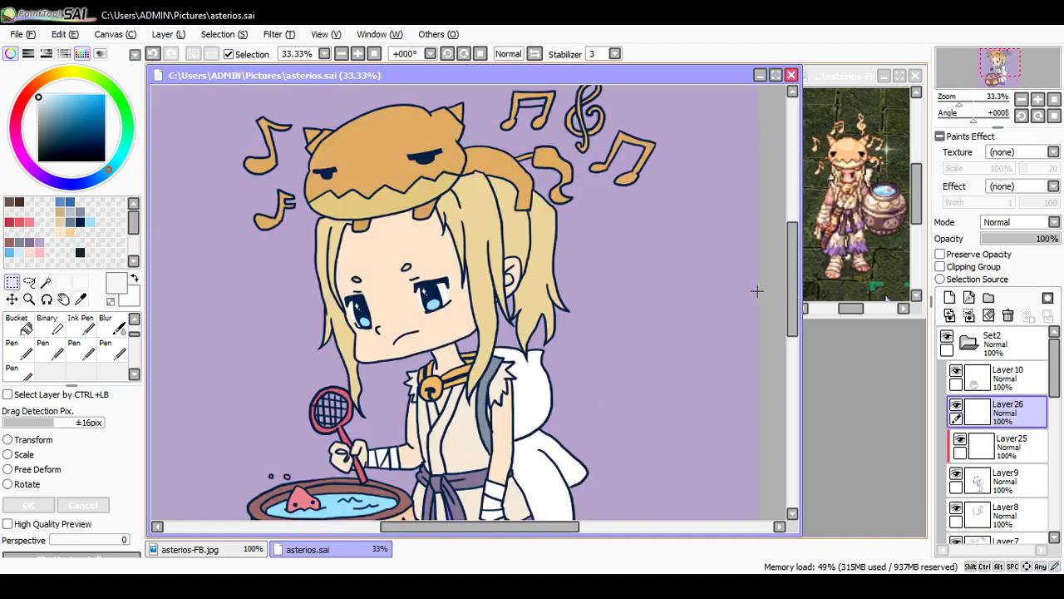
left_click_drag(790, 287, 808, 345)
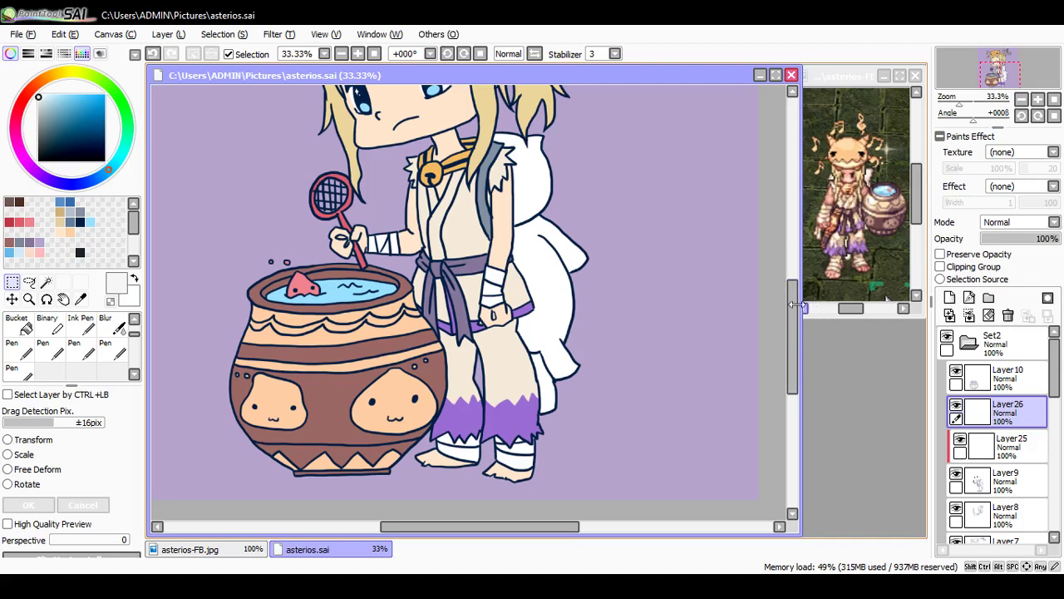
left_click_drag(1052, 391, 1037, 509)
scroll(1014, 449, "up", 10)
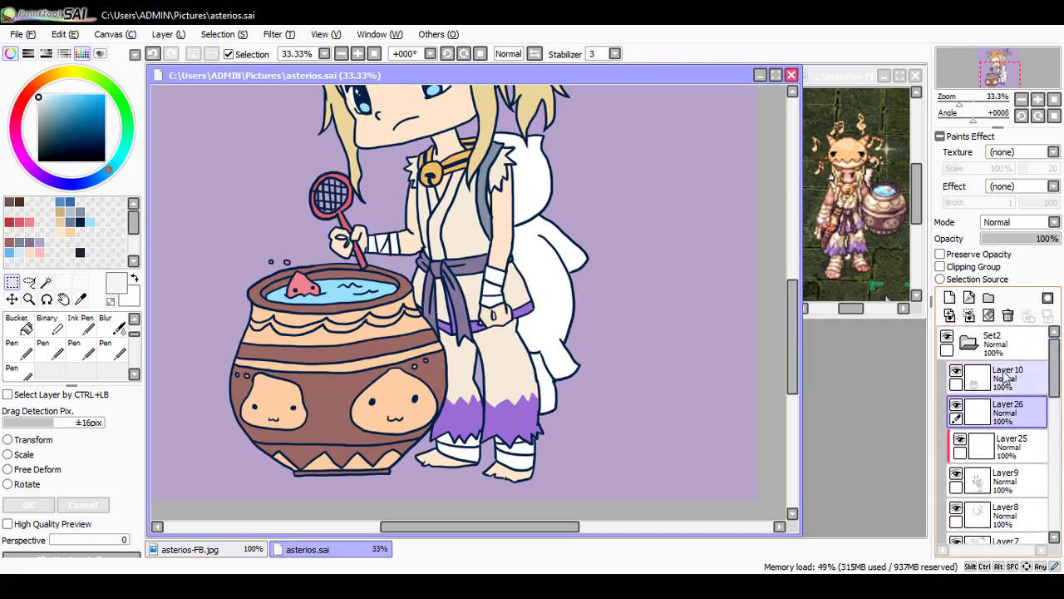
left_click(969, 377)
left_click(995, 384)
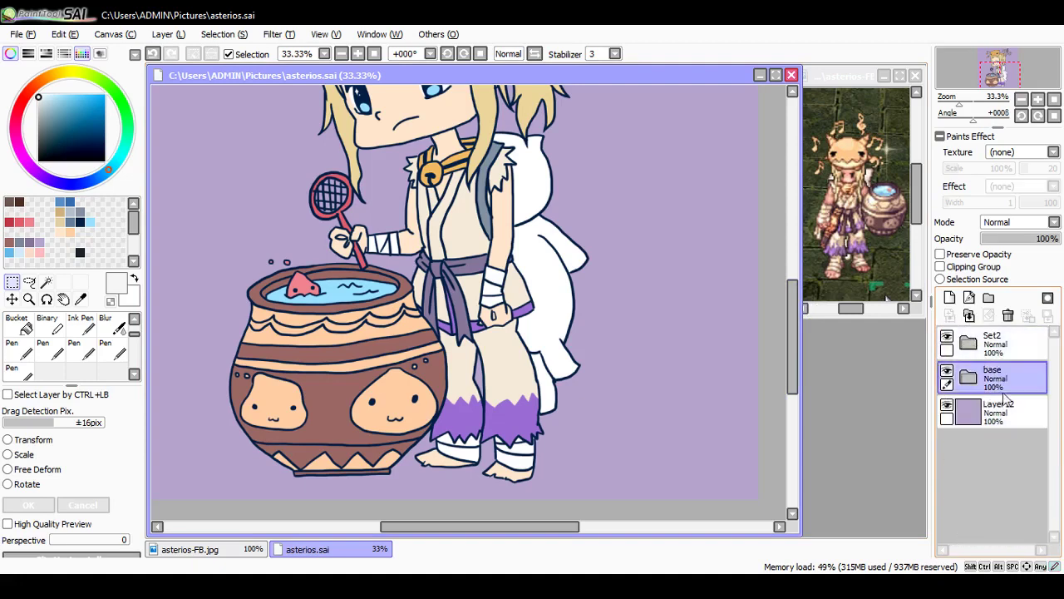
left_click(1001, 406)
left_click(1000, 384)
left_click(950, 298)
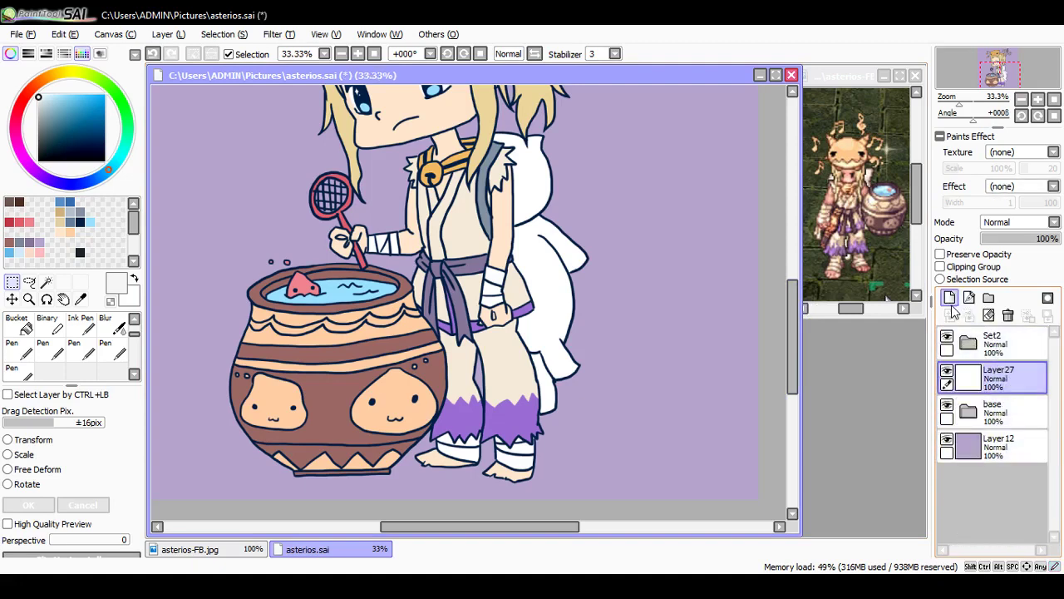
Step: Handwrite the artist's short signature in white above the bandaged forearm on Layer27, using a size 15 pen
key("ctrl+plus")
key("ctrl+plus")
left_click_drag(792, 367, 792, 293)
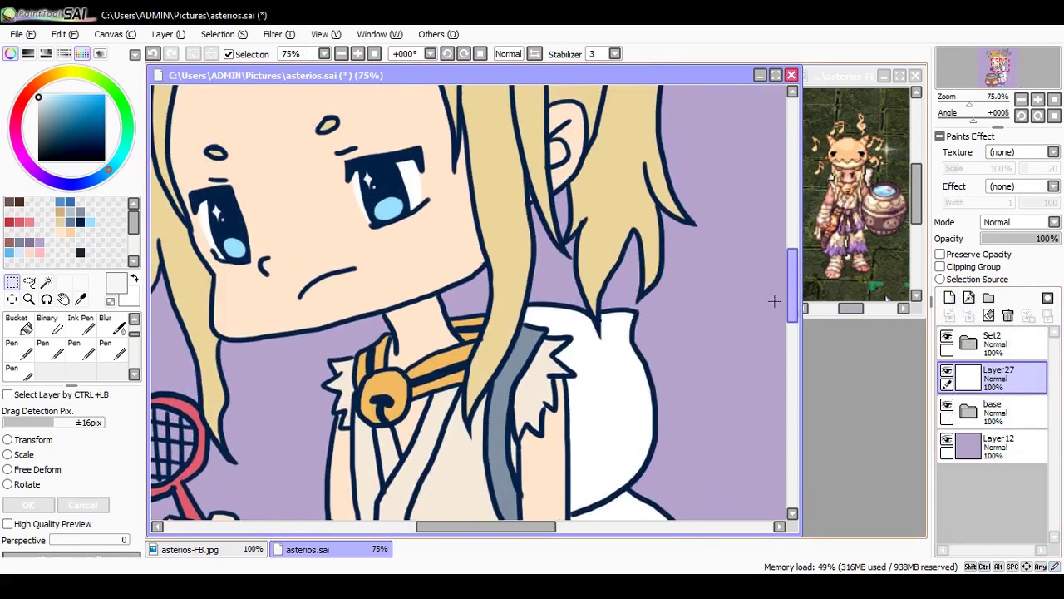
key("n")
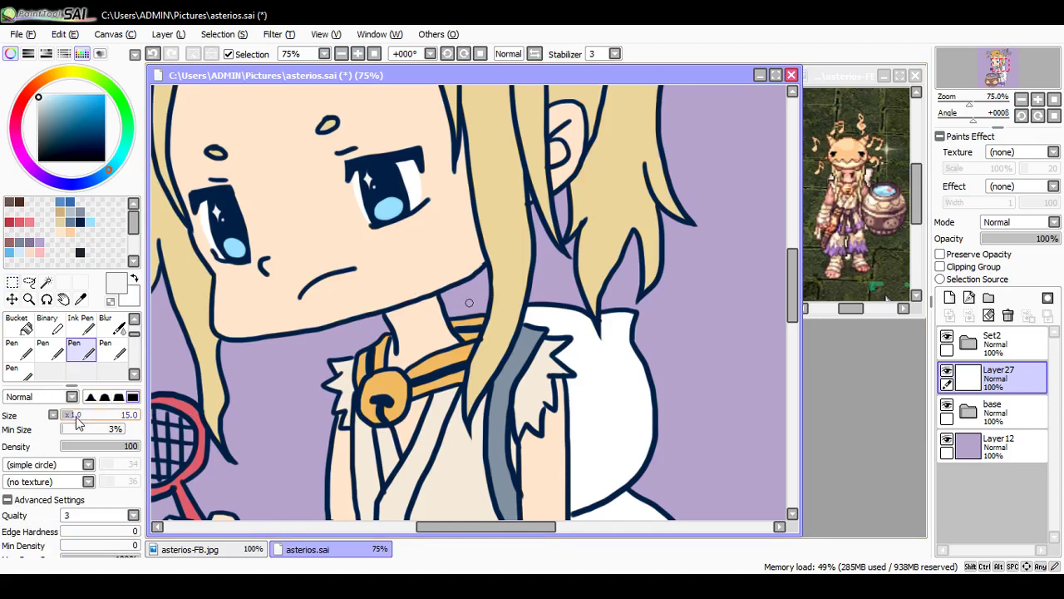
left_click_drag(70, 420, 88, 414)
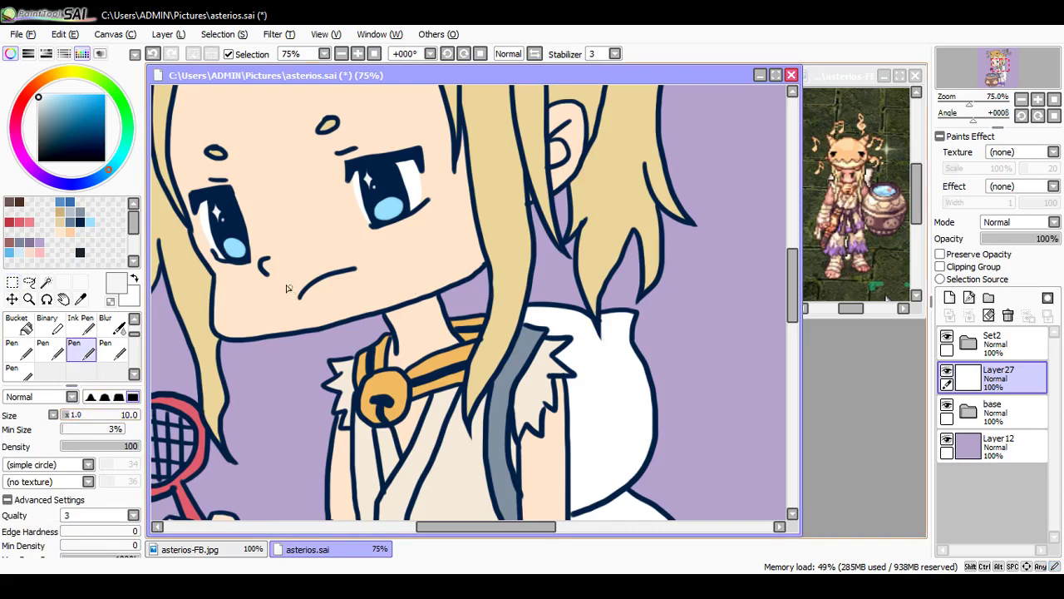
left_click_drag(790, 275, 789, 307)
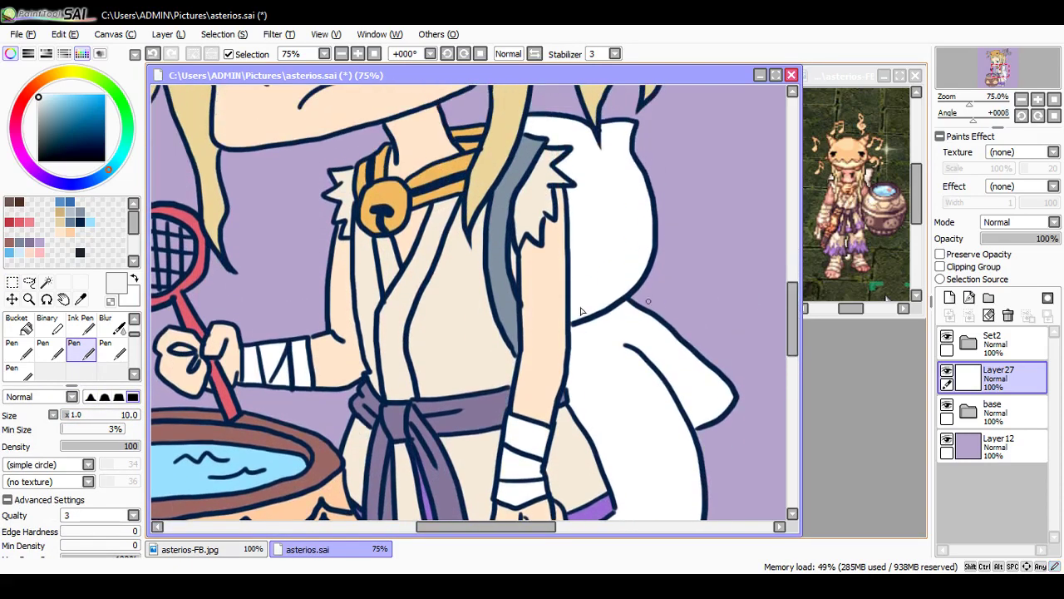
key("ctrl+z")
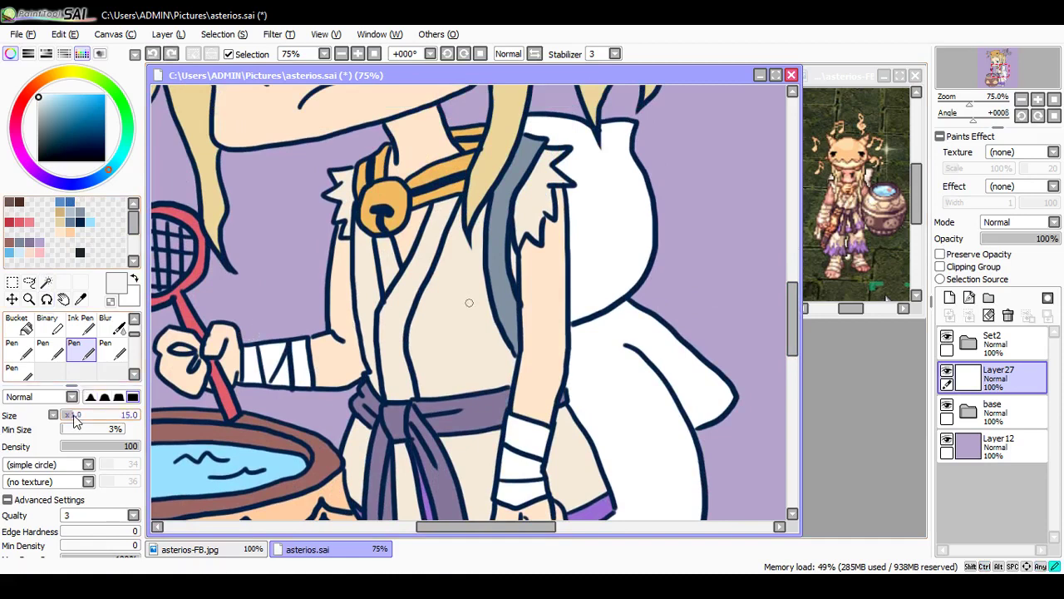
mouse_move(262, 301)
left_mouse_down()
mouse_move(262, 335)
mouse_move(276, 303)
mouse_move(287, 331)
left_mouse_up()
mouse_move(272, 322)
left_mouse_down()
mouse_move(310, 325)
mouse_move(295, 311)
mouse_move(306, 325)
left_mouse_up()
key("ctrl+z")
key("ctrl+z")
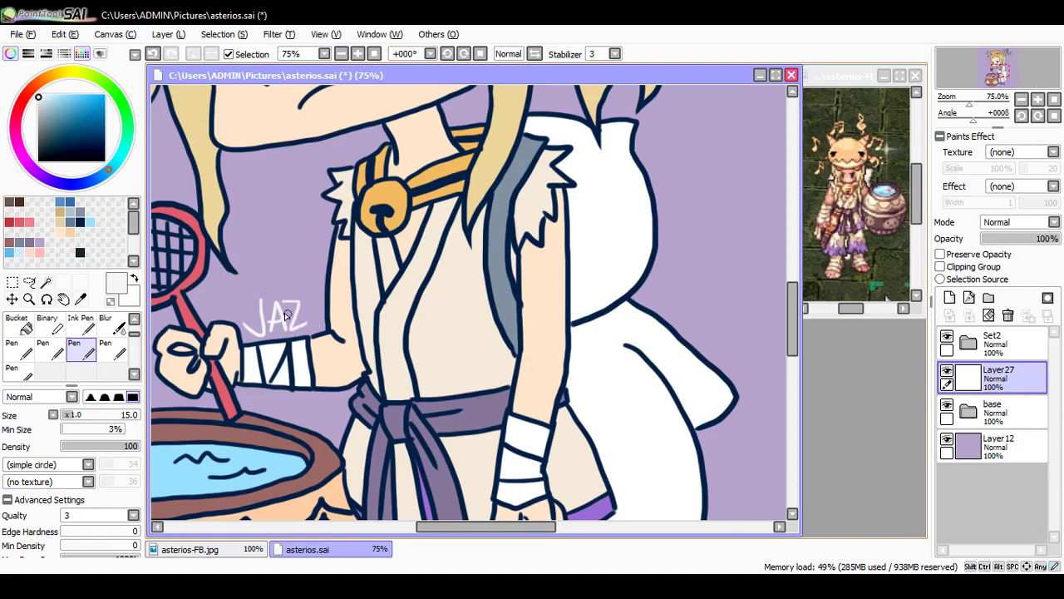
Step: Rotate the signature slightly, move it into the gap between the forearm and the pot, and save the drawing
key("ctrl+t")
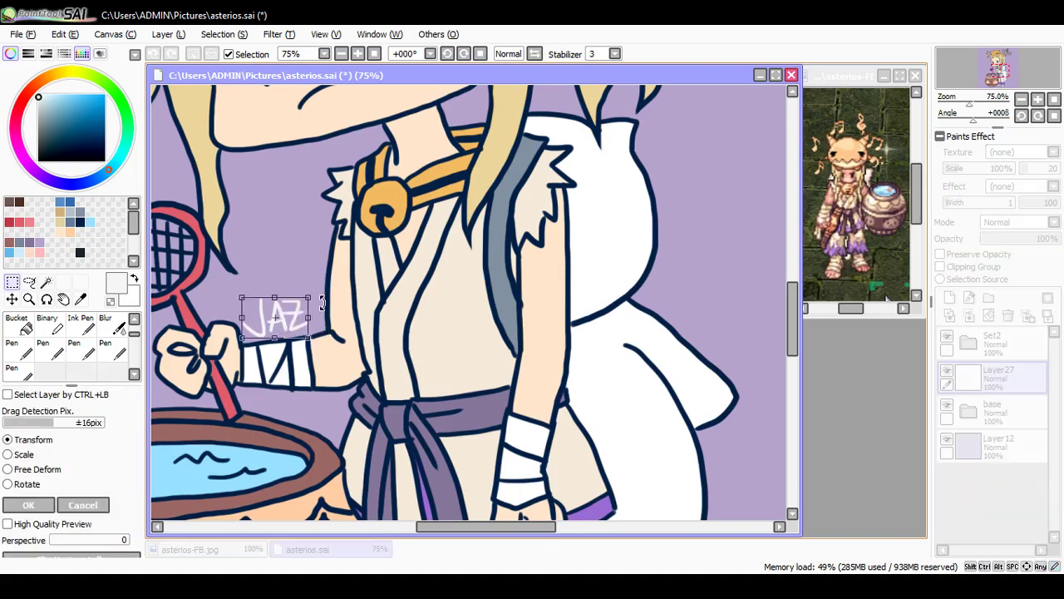
key("Return")
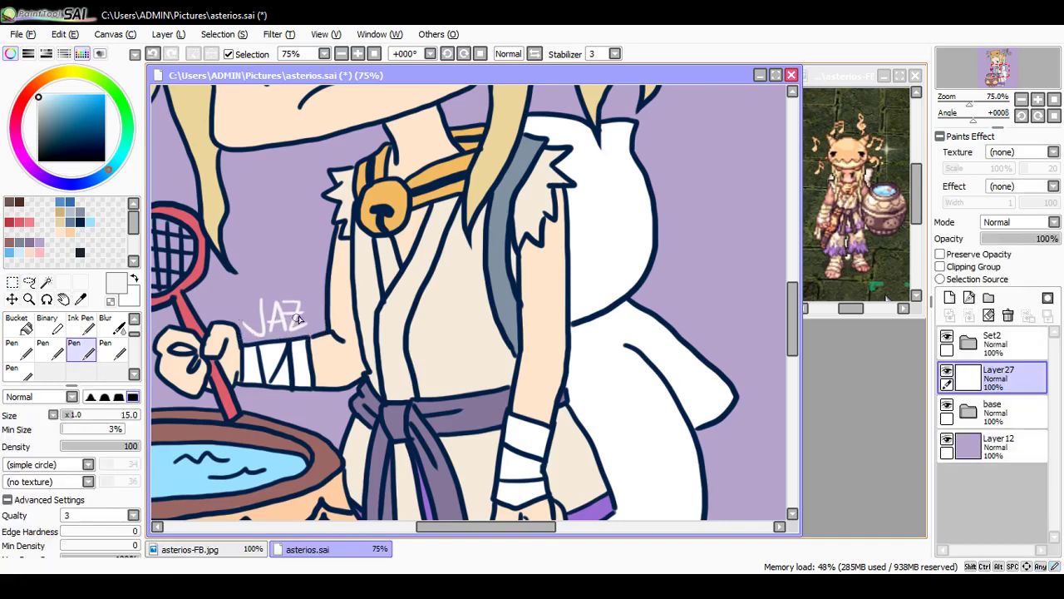
left_click_drag(300, 313, 336, 399)
key("ctrl+t")
left_click_drag(356, 363, 333, 416)
key("Return")
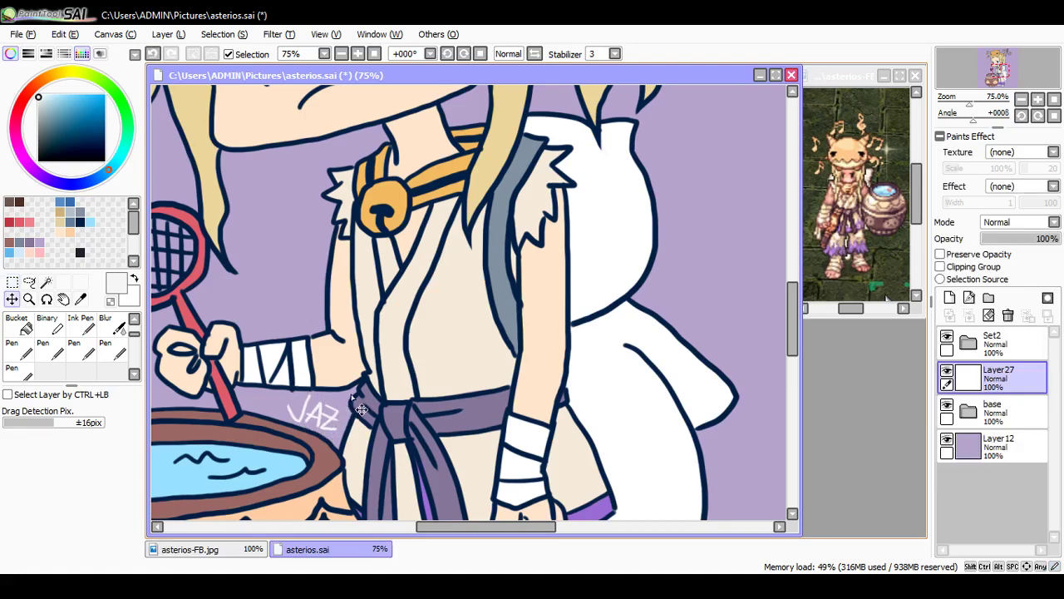
key("ctrl+s")
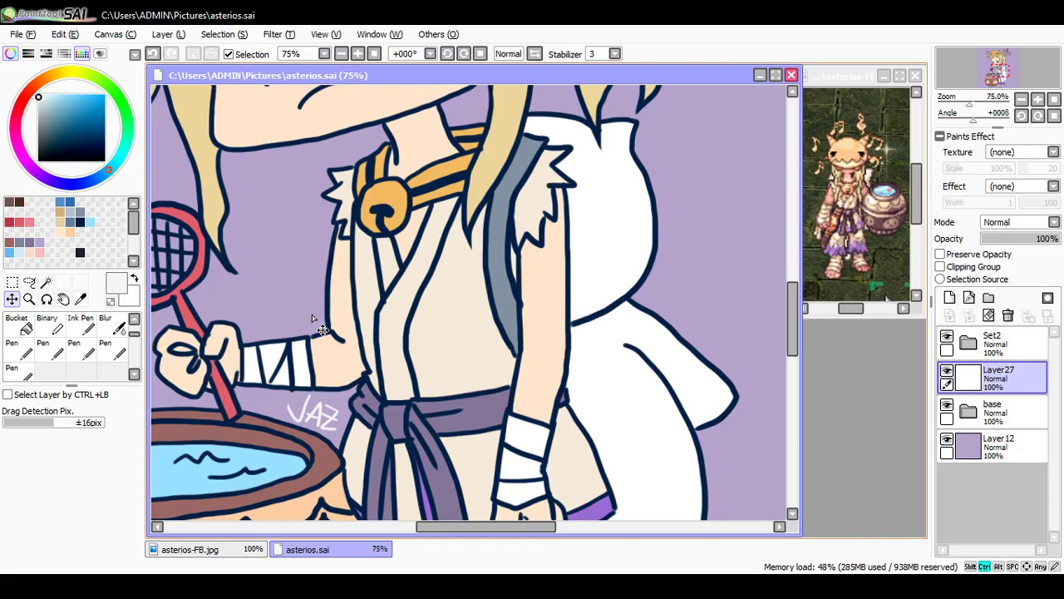
Step: Recolour the Layer12 background with Bucket fills, trying pale blue and replacing it with a muted teal green
scroll(312, 319, "down", 4)
scroll(509, 482, "down", 1)
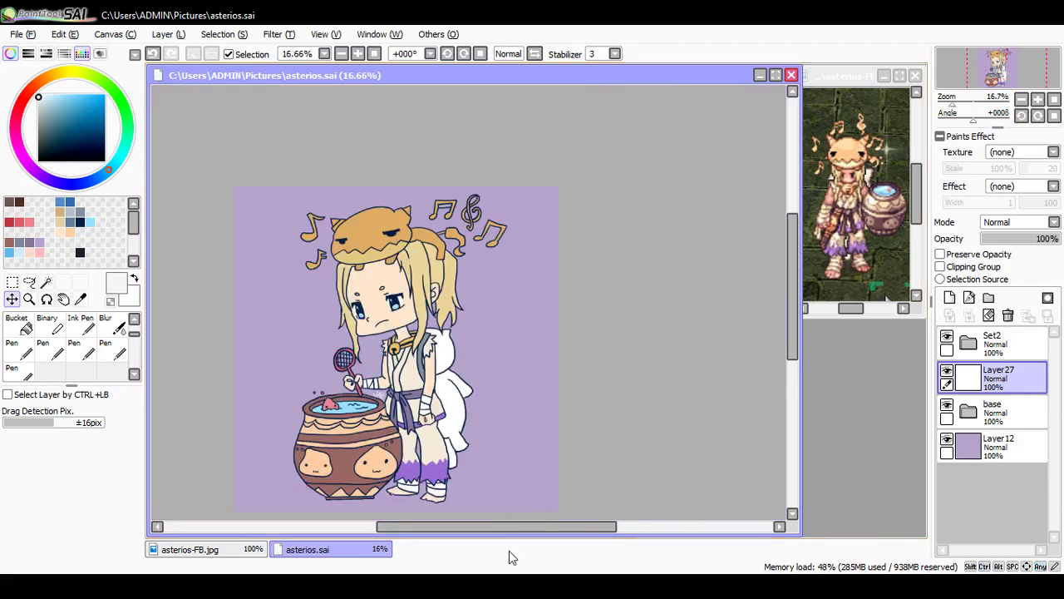
key("ctrl+plus")
left_click_drag(533, 526, 481, 519)
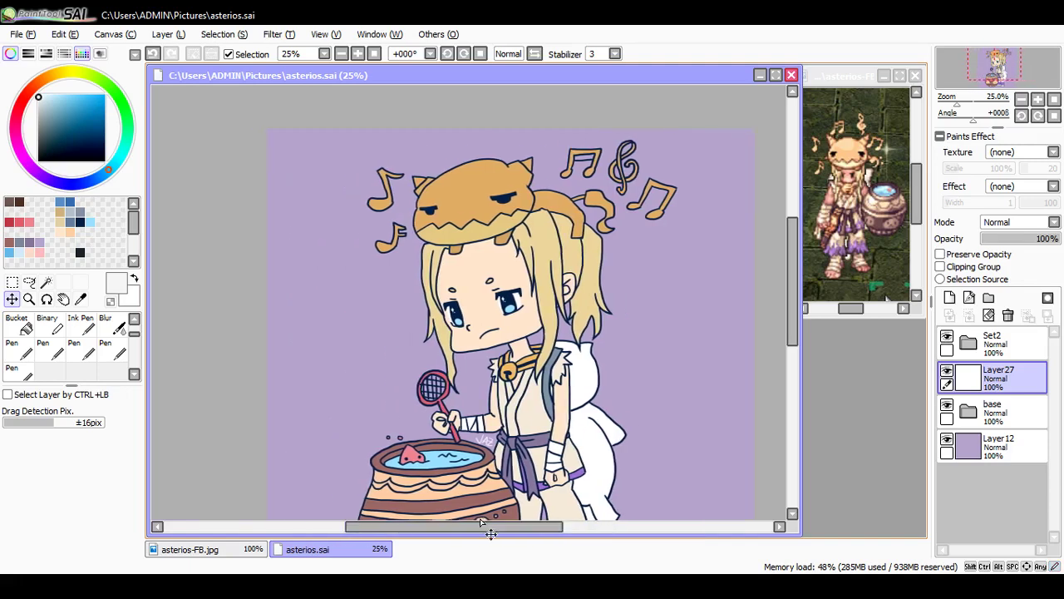
mouse_move(796, 317)
left_mouse_down()
mouse_move(798, 366)
mouse_move(798, 350)
left_mouse_up()
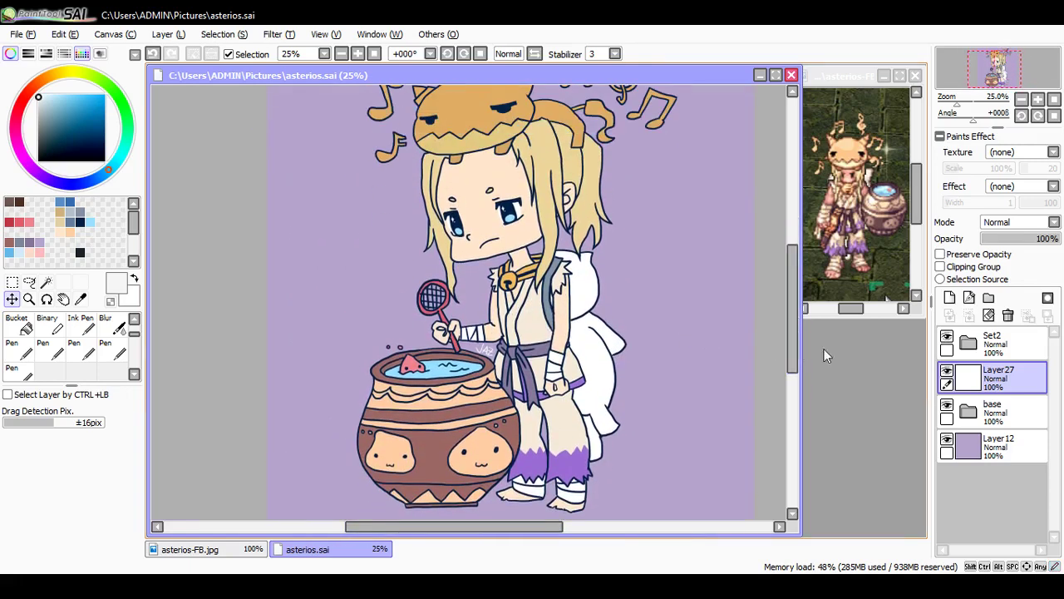
left_click(992, 449)
left_click(16, 324)
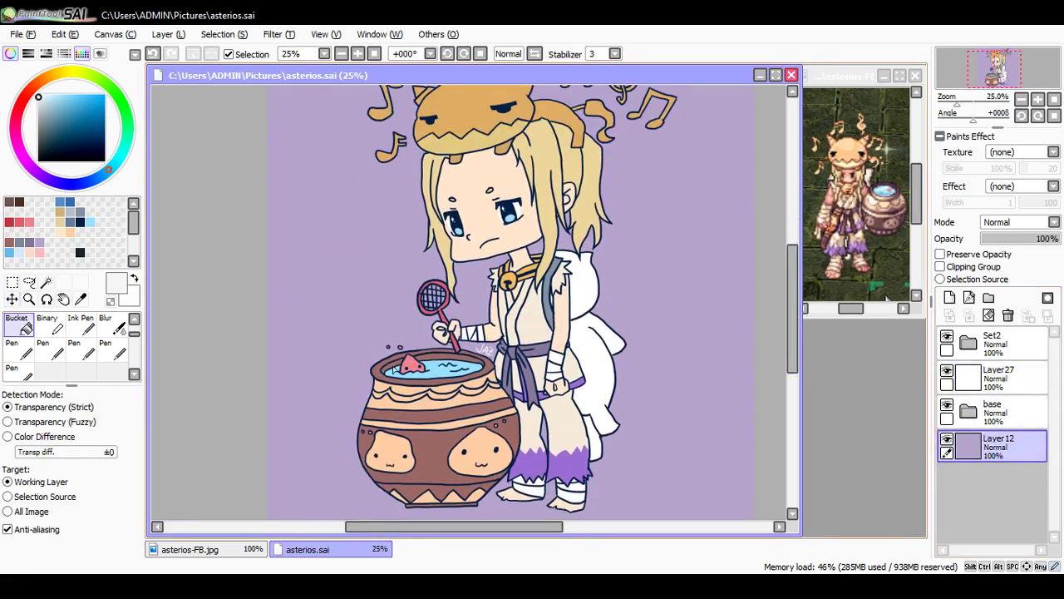
left_click(20, 251)
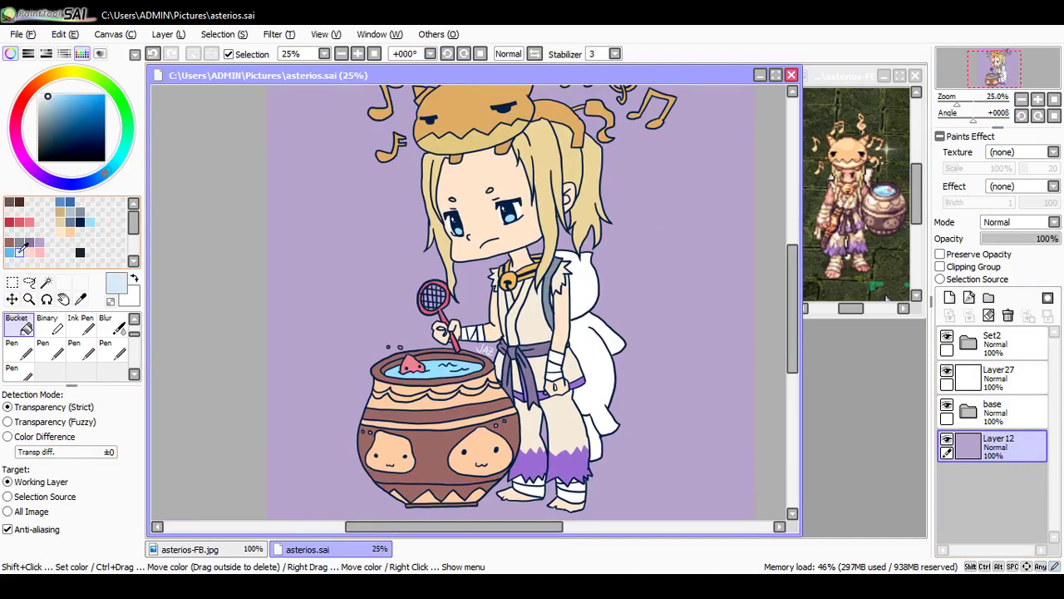
left_click(330, 263)
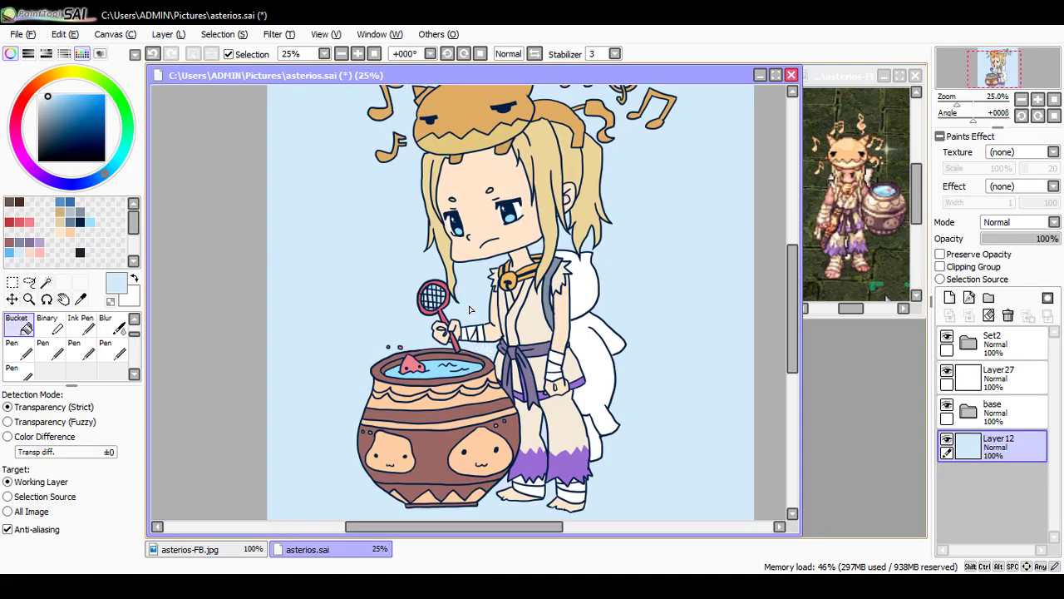
left_click(127, 139)
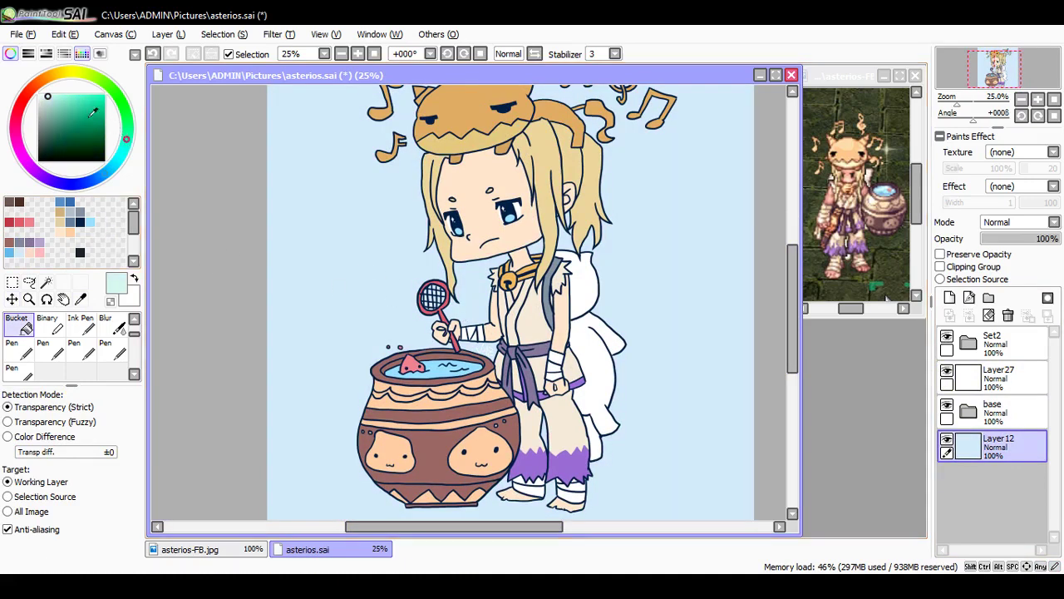
left_click(76, 116)
left_click(63, 109)
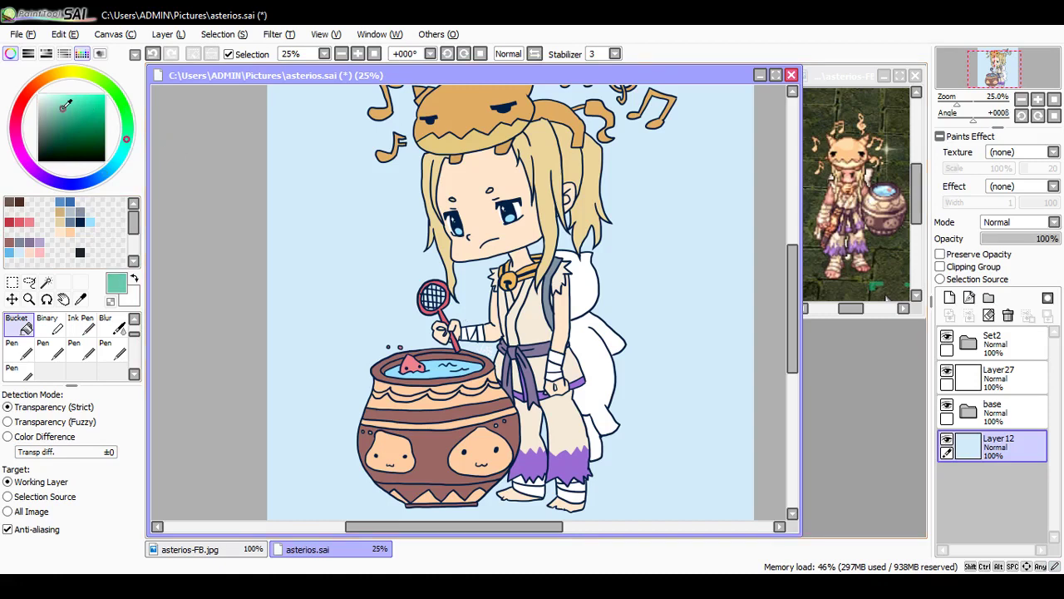
left_click(325, 238)
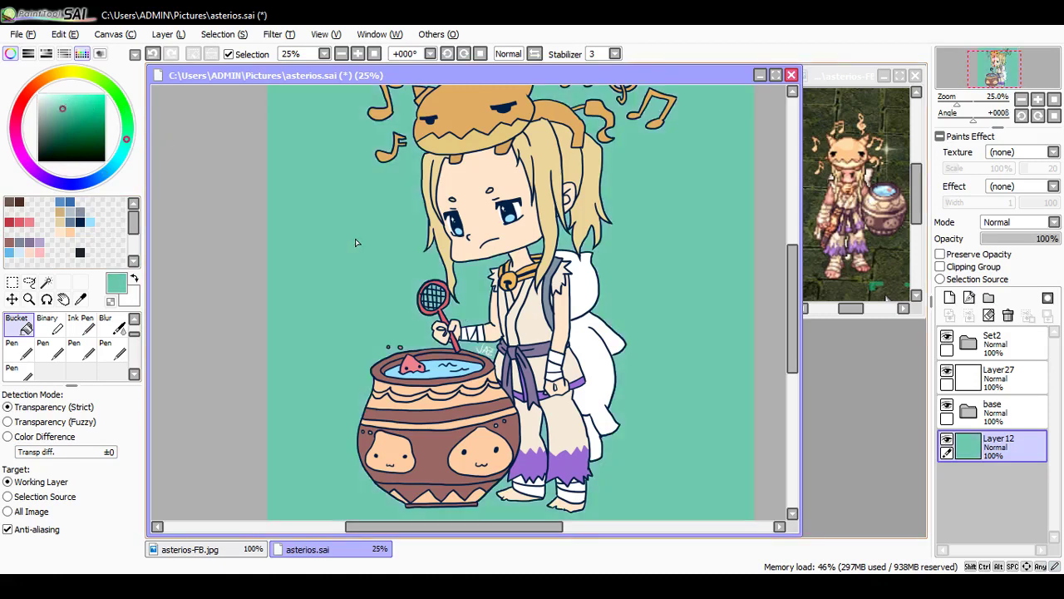
Step: Make Layer27 active, save the drawing and close the asterios-FB.jpg reference image
left_click(996, 381)
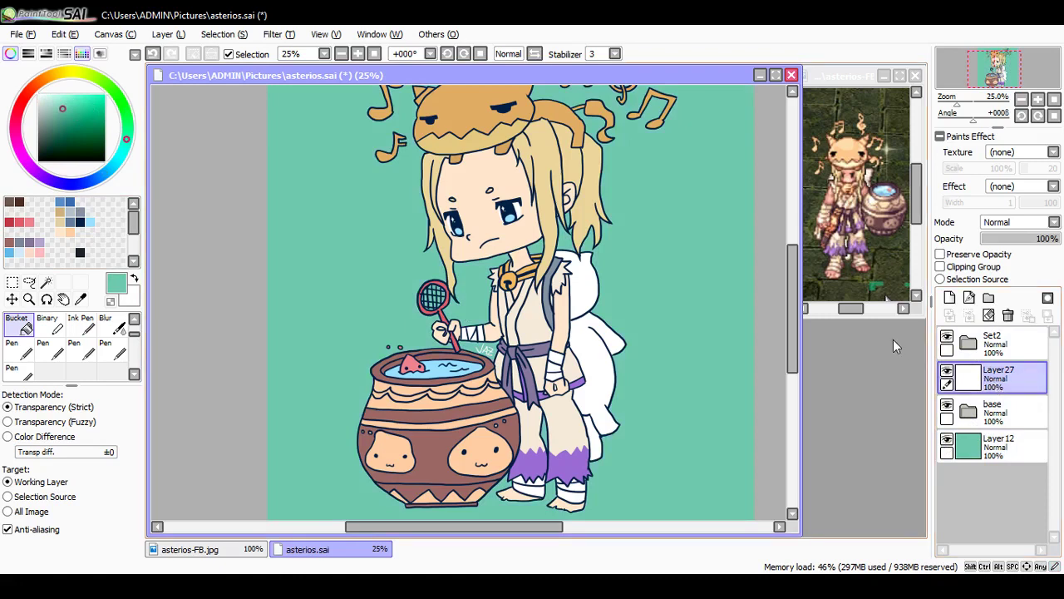
key("ctrl+s")
left_click(916, 74)
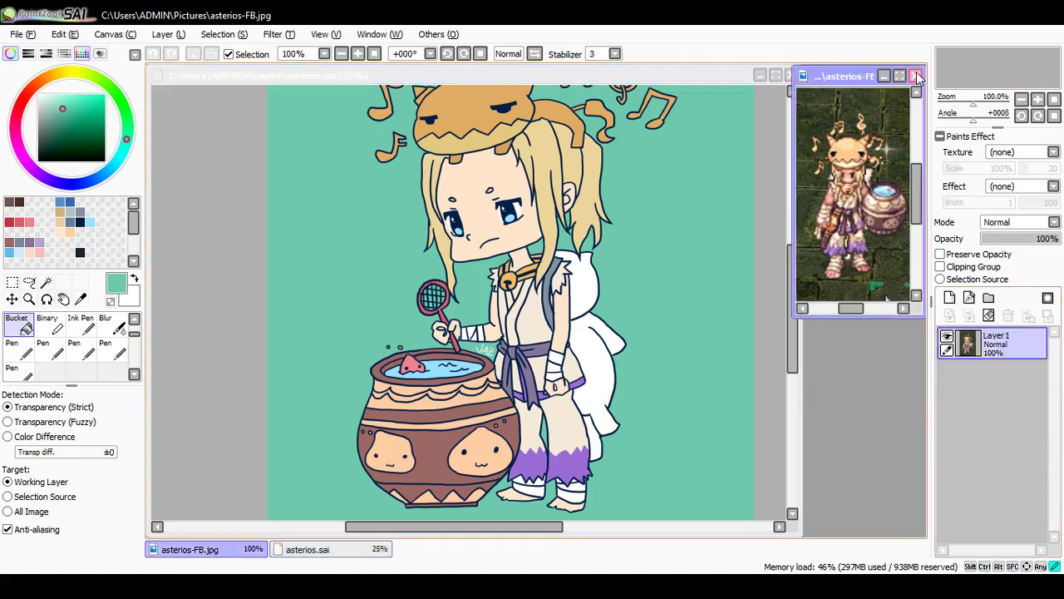
left_click(915, 74)
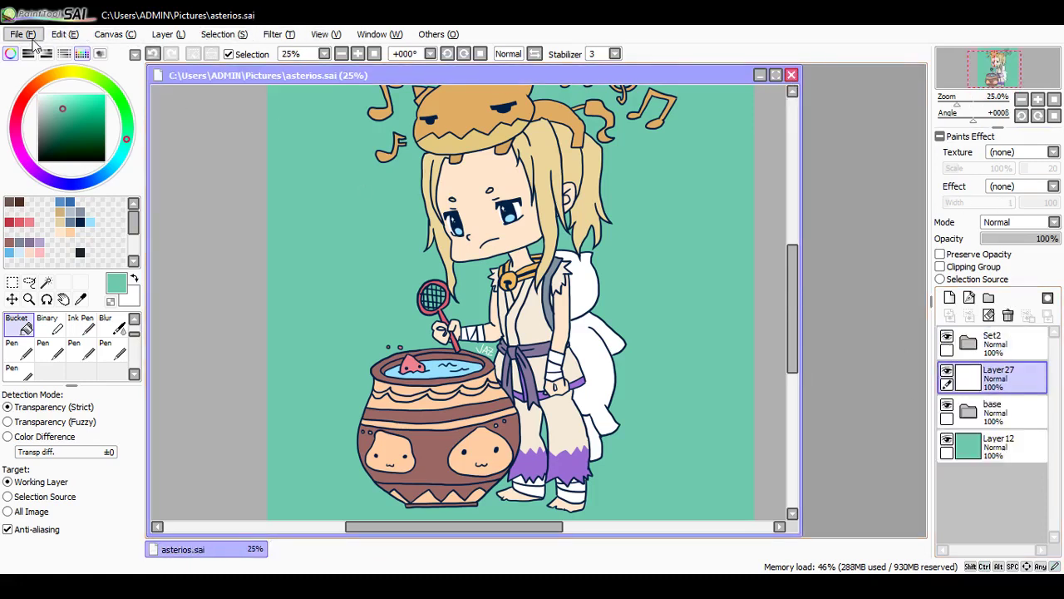
Step: Export a copy of the finished drawing
left_click(223, 186)
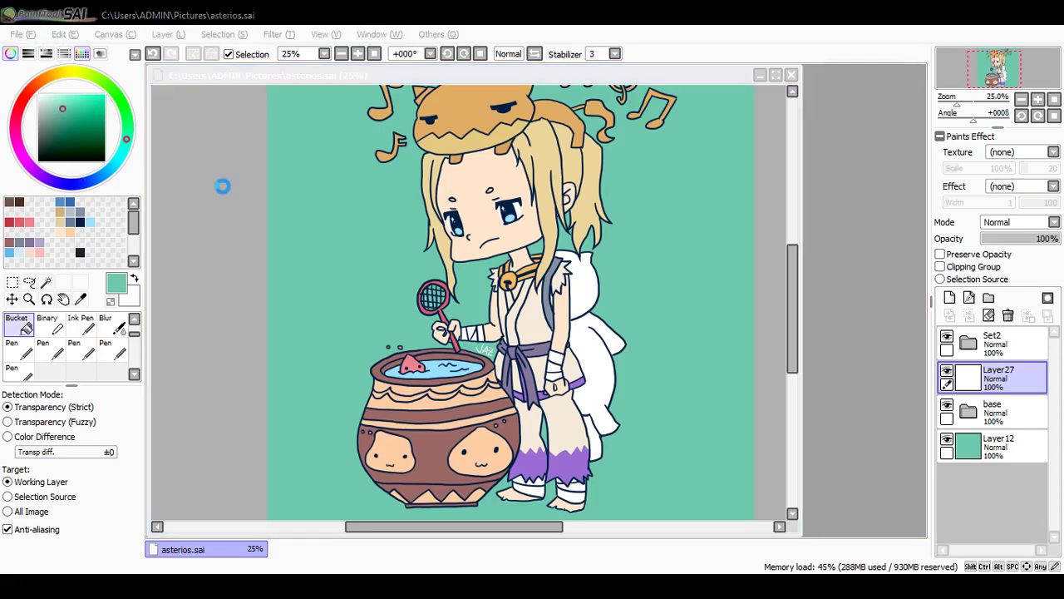
left_click(616, 478)
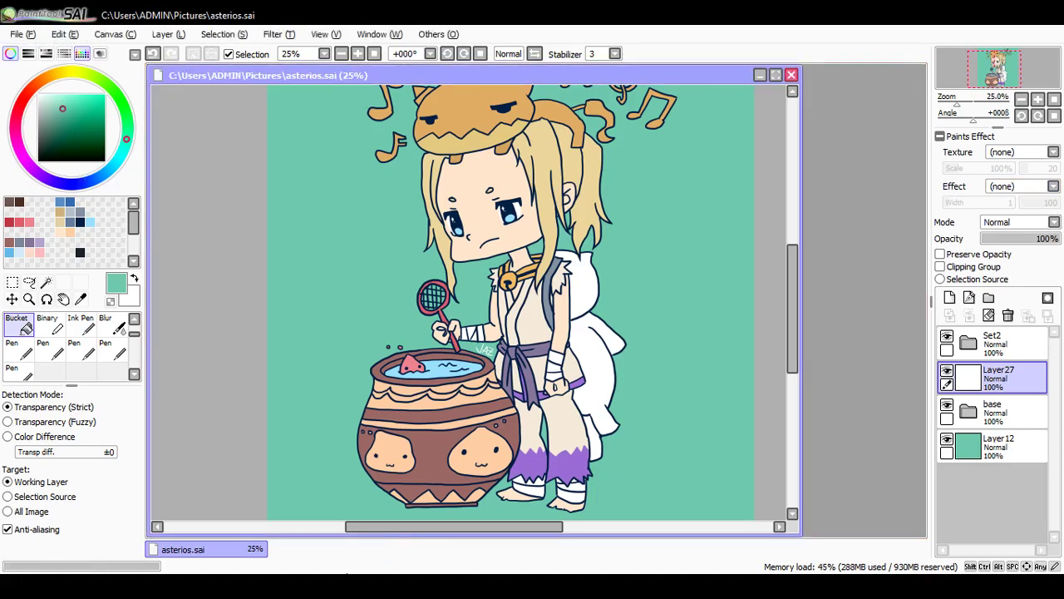